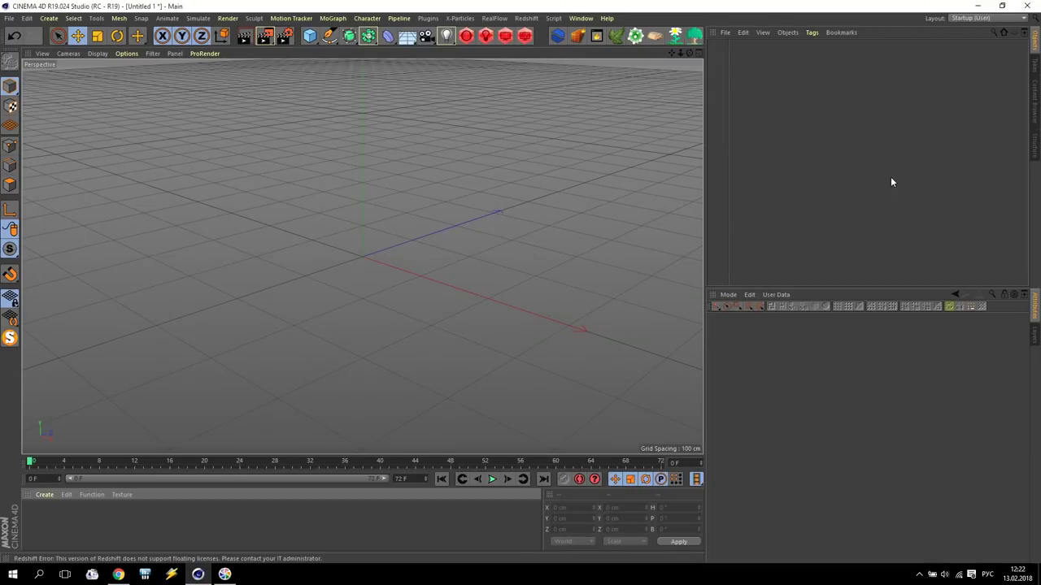
# - Switch to Chrome and browse the "diamond gia" image results for a diamond grading report with proportions
pyautogui.click(118, 572)
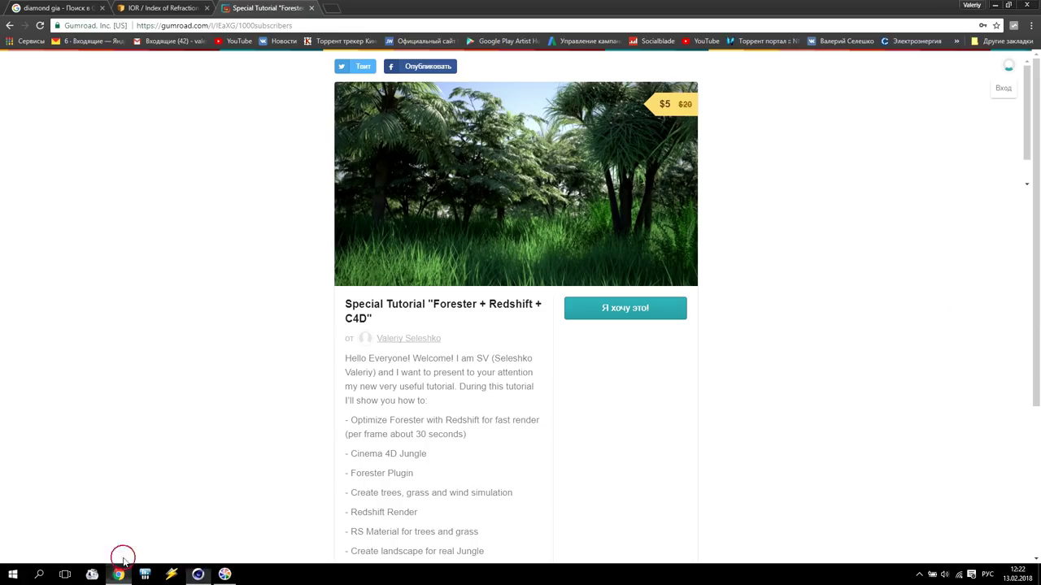
pyautogui.click(38, 10)
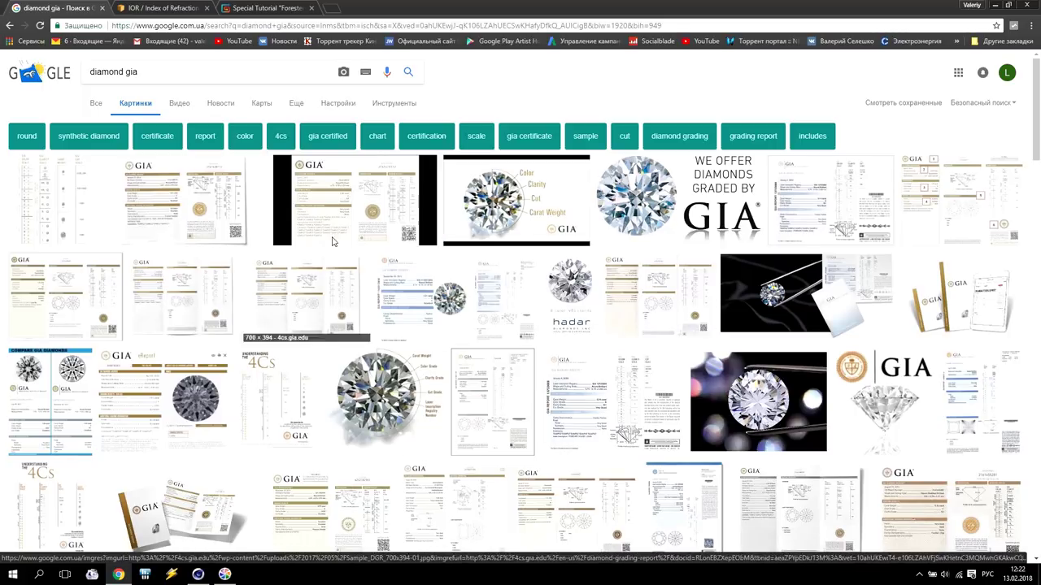
pyautogui.scroll(-3, 384, 443)
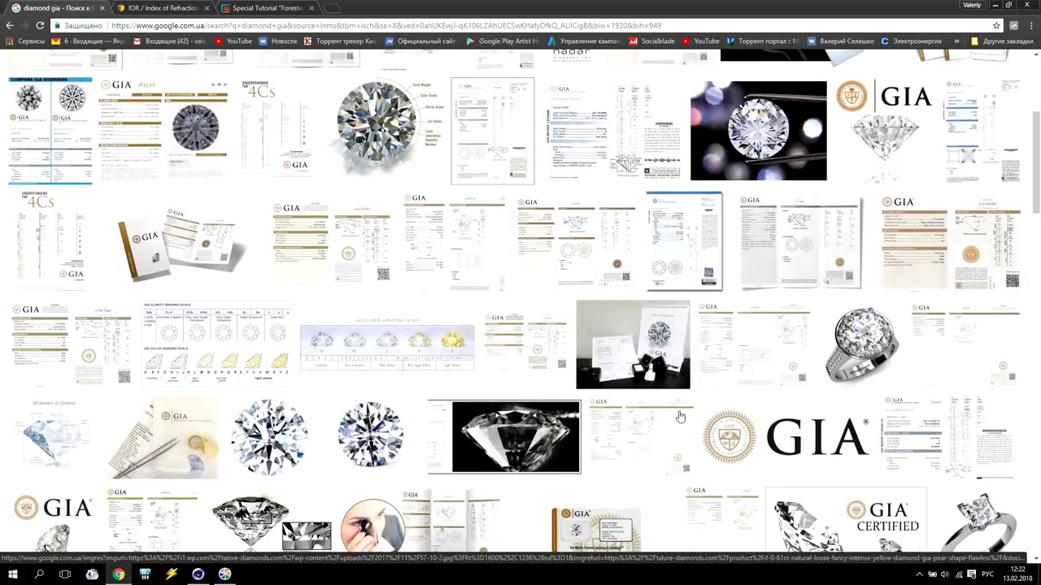
pyautogui.scroll(-2, 370, 346)
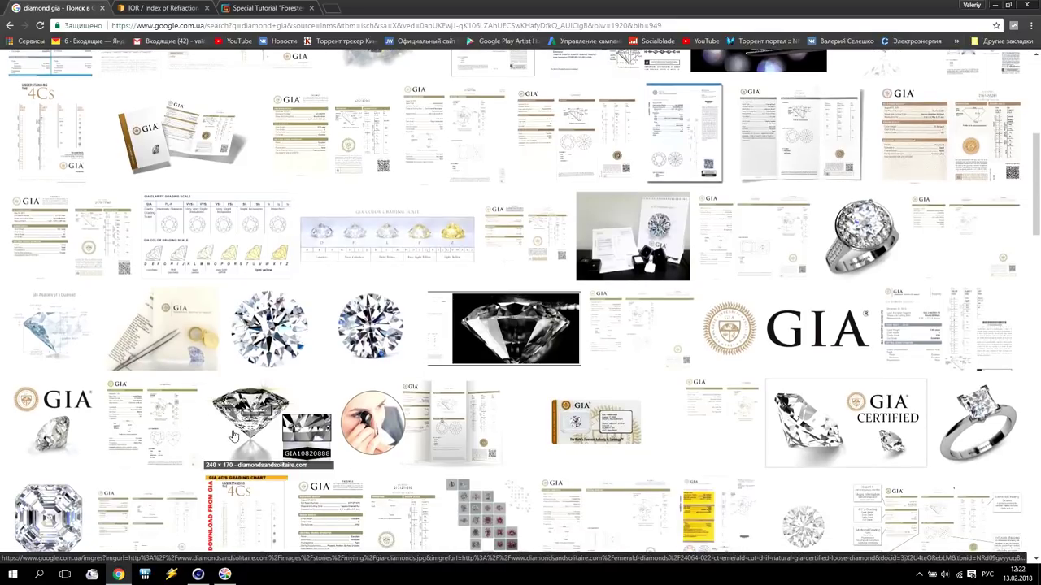
pyautogui.scroll(5, 370, 346)
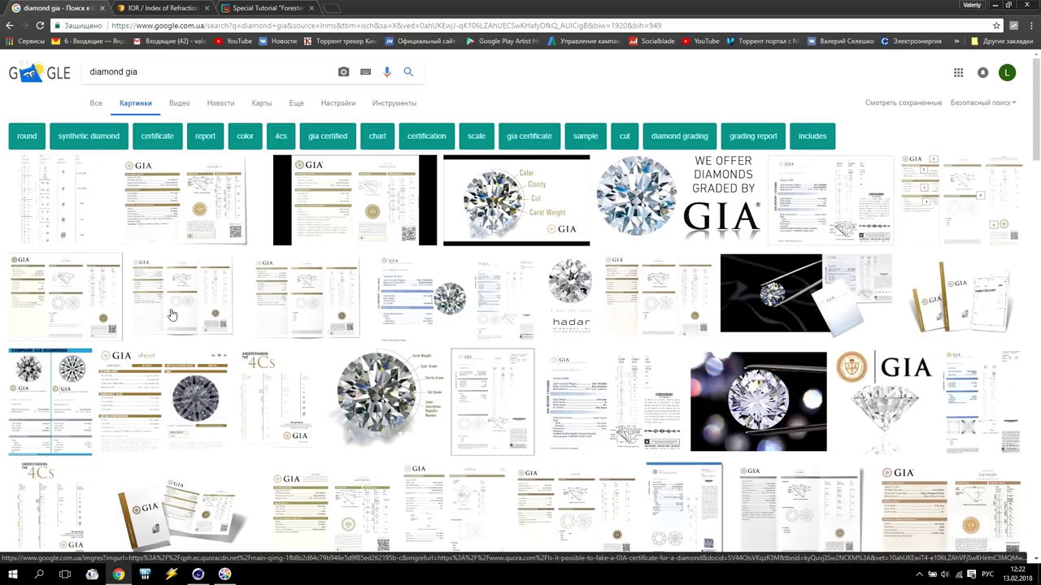
# - Open the GIA sample diamond report image and examine its proportions diagram
pyautogui.click(185, 208)
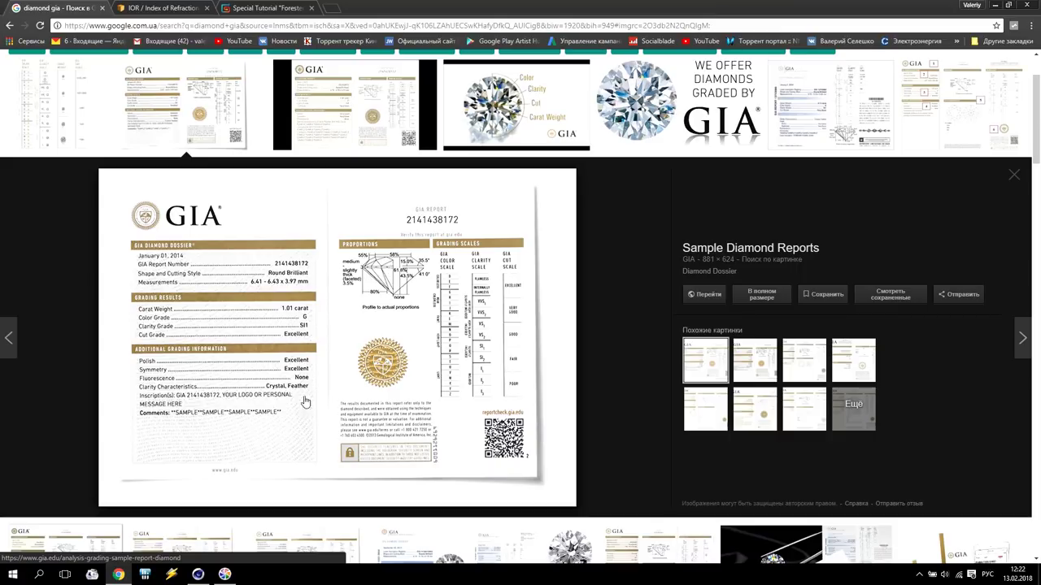
pyautogui.scroll(-4, 360, 331)
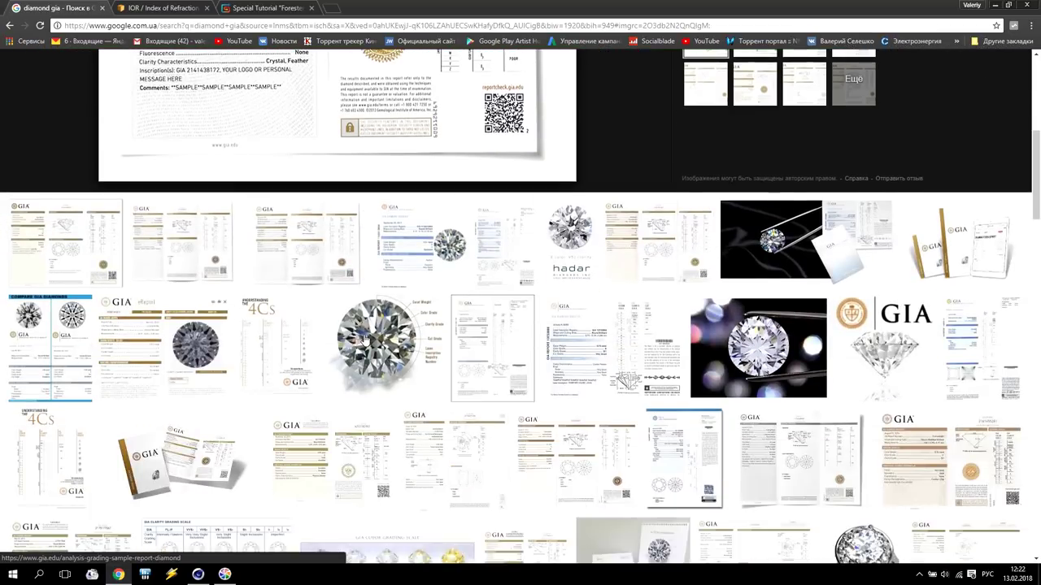
pyautogui.scroll(-5, 365, 342)
pyautogui.scroll(10, 365, 342)
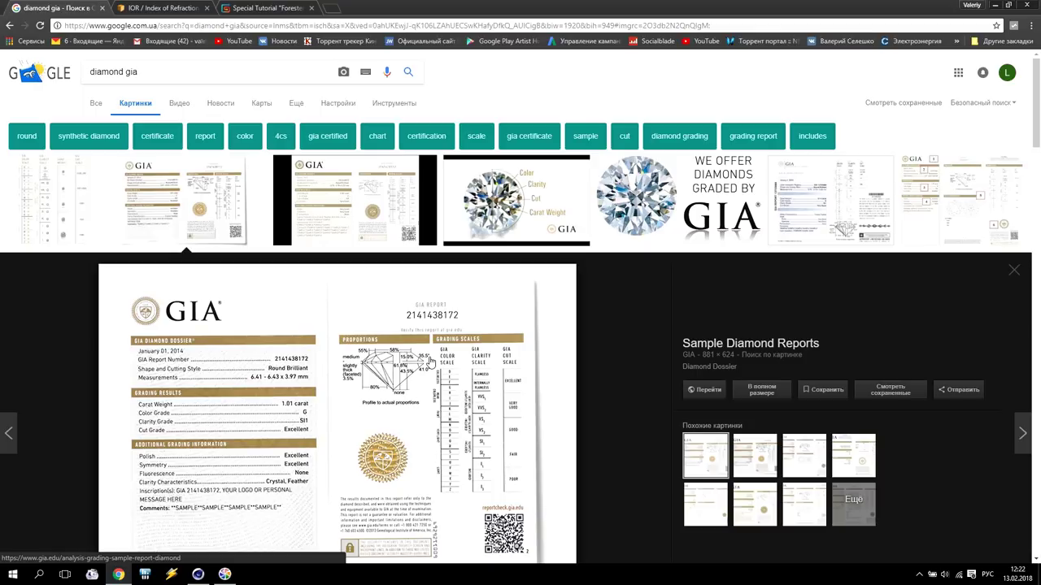
# - Switch to Cinema 4D and add a disc with outer radius 50 cm, 1 disc segment and 32 rotation segments
pyautogui.click(198, 575)
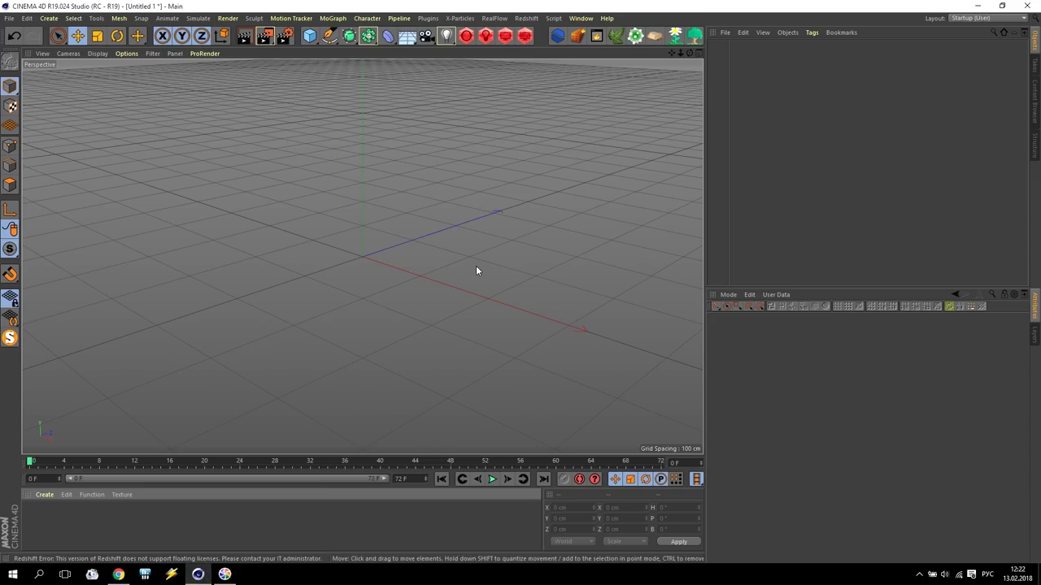
pyautogui.moveTo(309, 36); pyautogui.dragTo(350, 71)
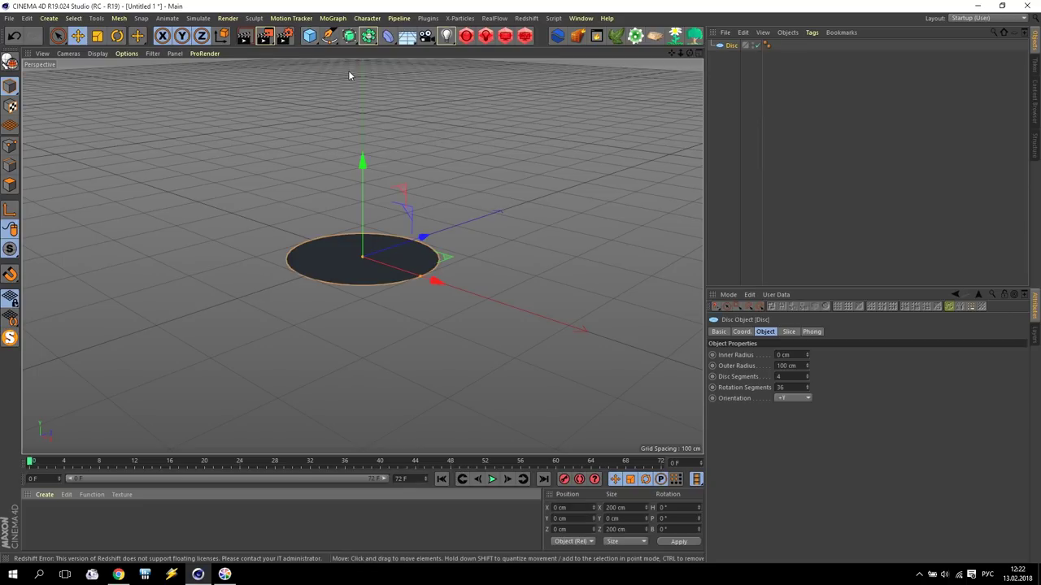
pyautogui.doubleClick(797, 366)
pyautogui.write('50')
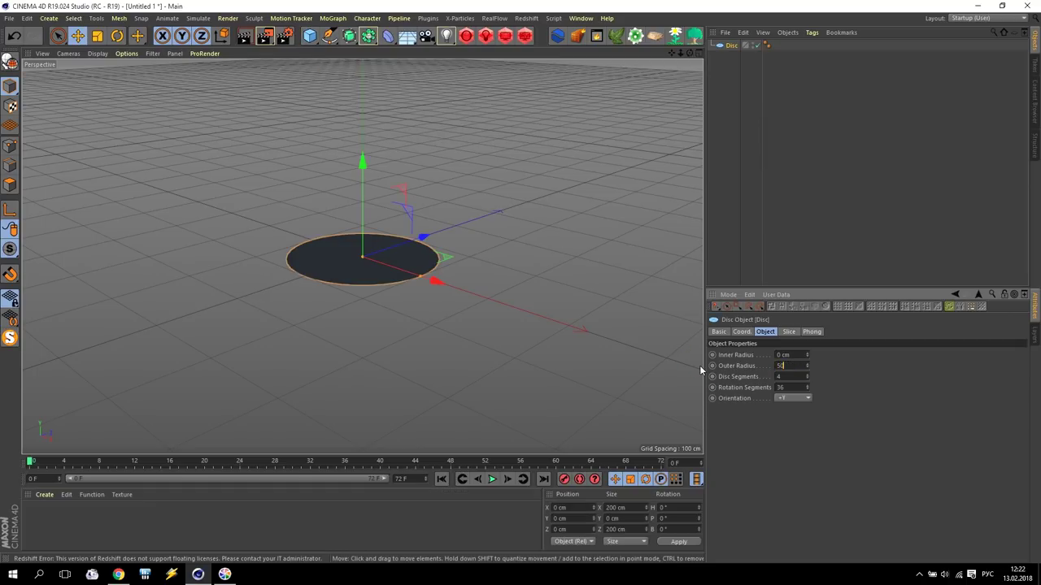
pyautogui.press('Return')
pyautogui.doubleClick(790, 377)
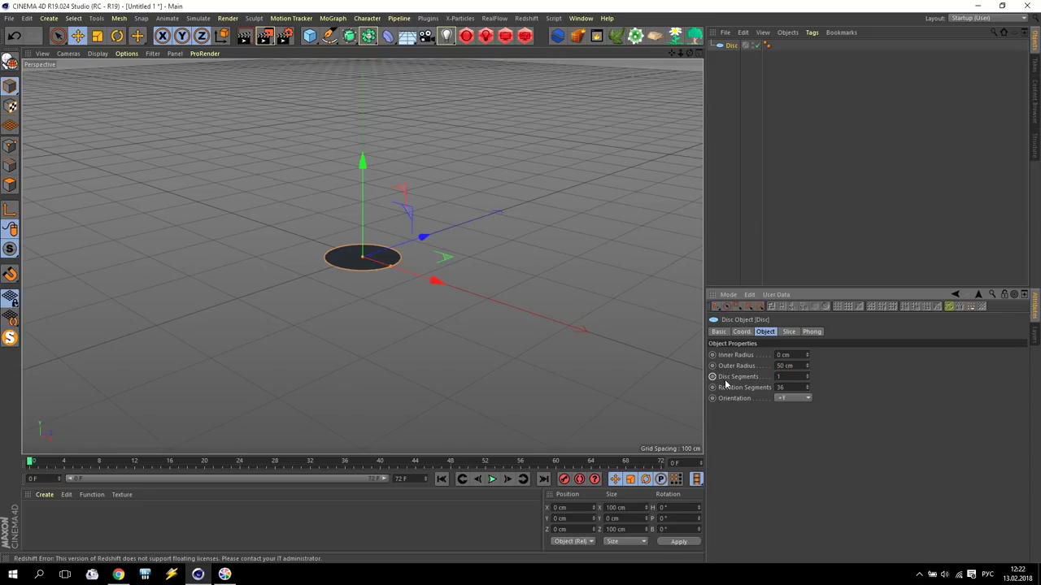
pyautogui.doubleClick(794, 389)
# - Change the viewport shading to a mode that shows the disc's segment lines
pyautogui.click(98, 53)
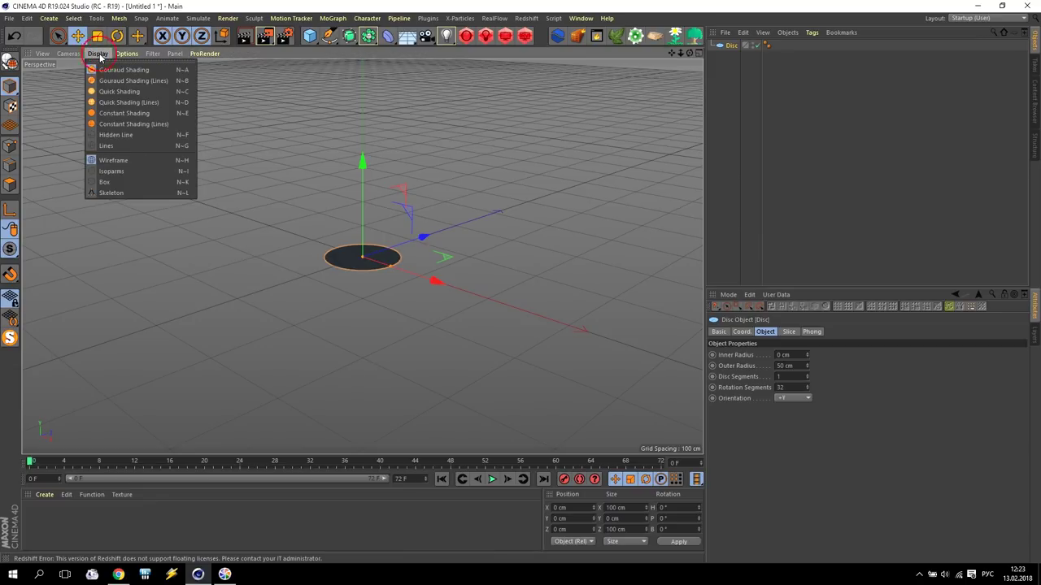
pyautogui.click(151, 108)
pyautogui.scroll(8, 371, 253)
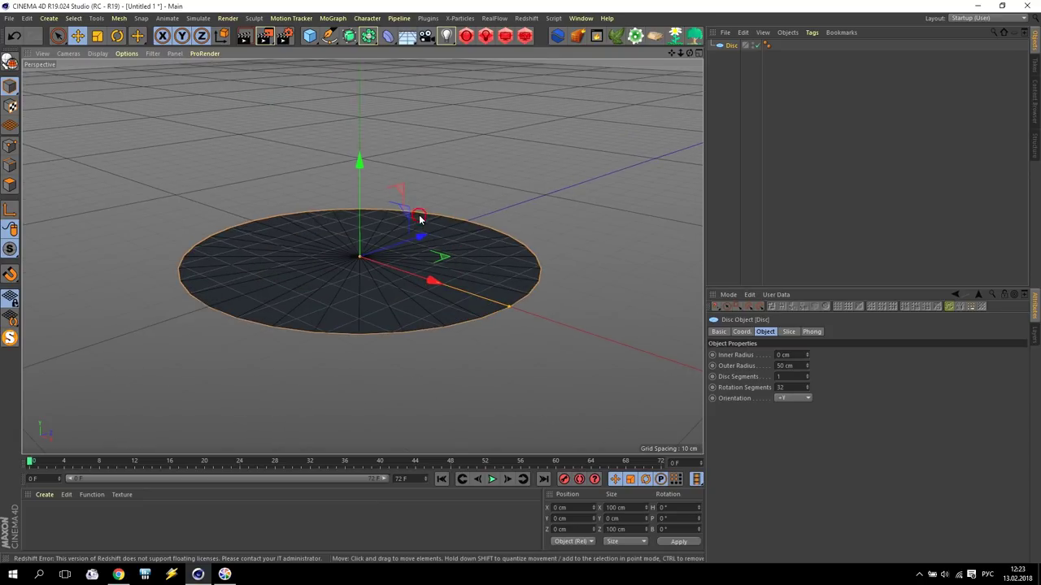
pyautogui.keyDown('alt'); pyautogui.moveTo(420, 219); pyautogui.dragTo(420, 214); pyautogui.keyUp('alt')
pyautogui.moveTo(671, 53); pyautogui.dragTo(675, 54)
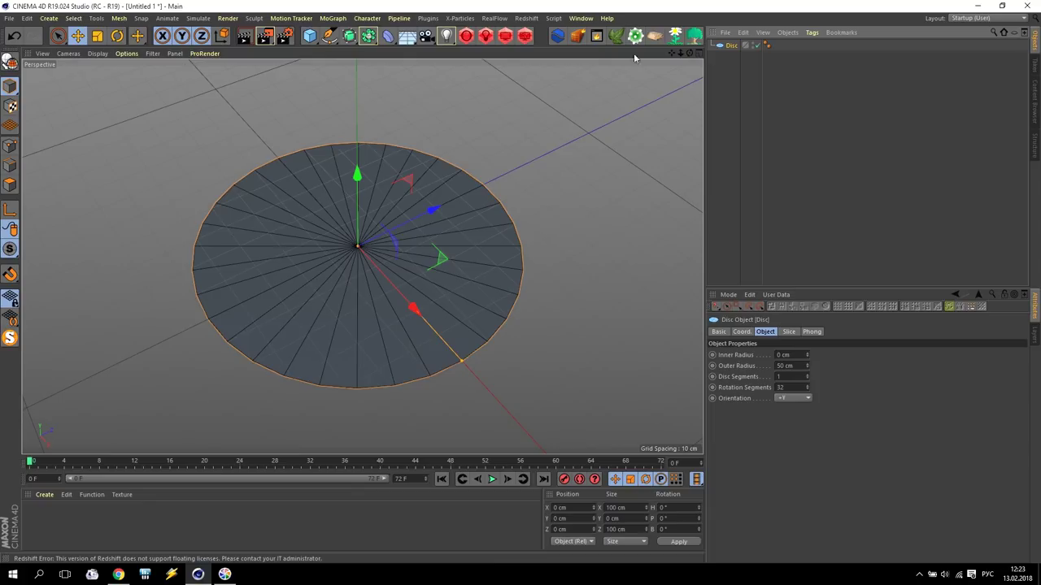
# - Make the disc editable and rename it Diamond
pyautogui.press('c')
pyautogui.doubleClick(731, 45)
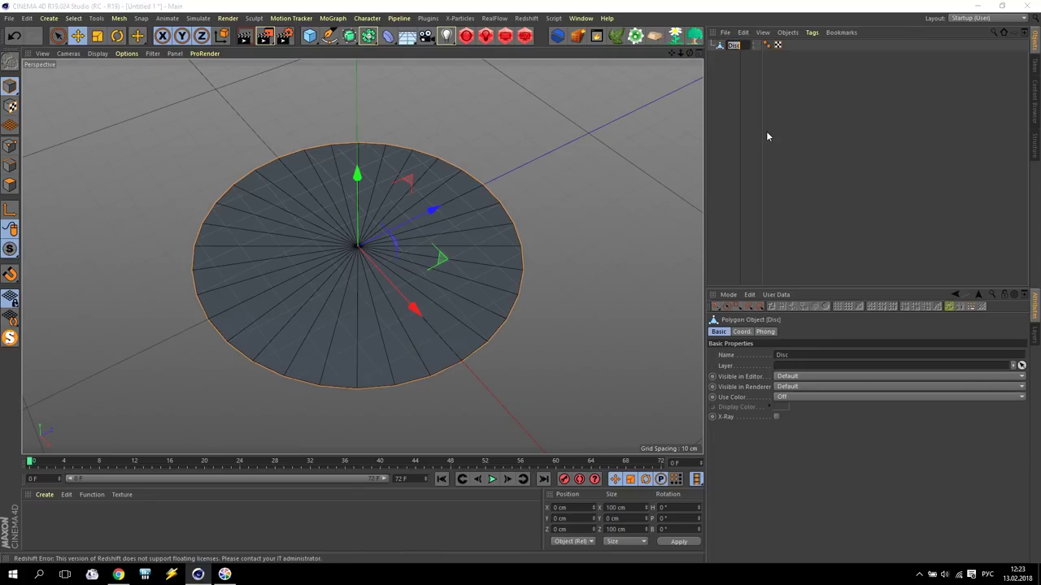
pyautogui.write('Buщгп')
pyautogui.press('BackSpace')
pyautogui.press('BackSpace')
pyautogui.press('BackSpace')
pyautogui.press('BackSpace')
pyautogui.press('BackSpace')
pyautogui.hotkey('alt', 'shift')
pyautogui.write('diamond')
pyautogui.click(733, 79)
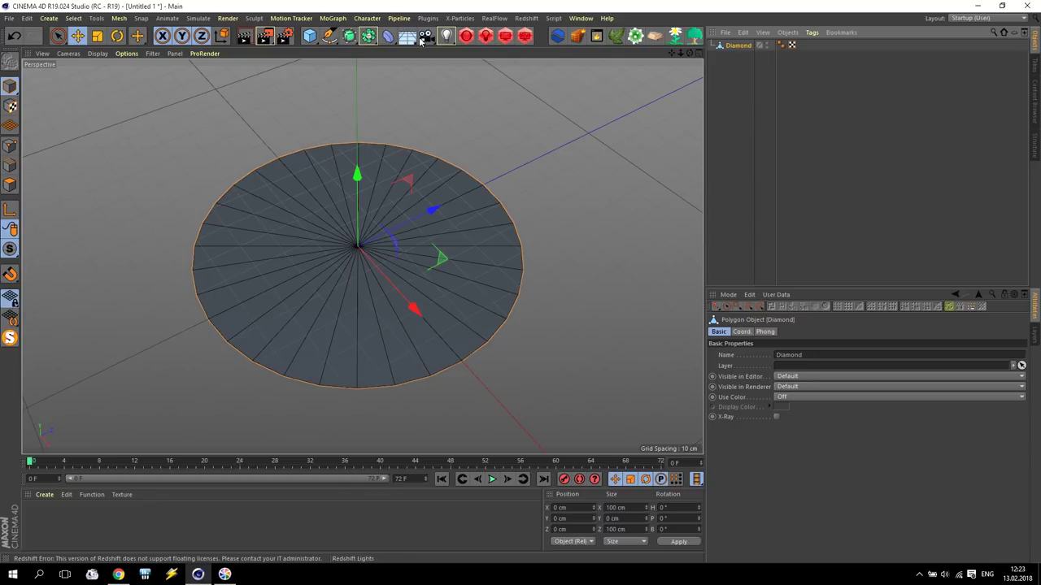
# - Select all polygons of the Diamond disc in Polygon mode with Live Selection
pyautogui.click(11, 186)
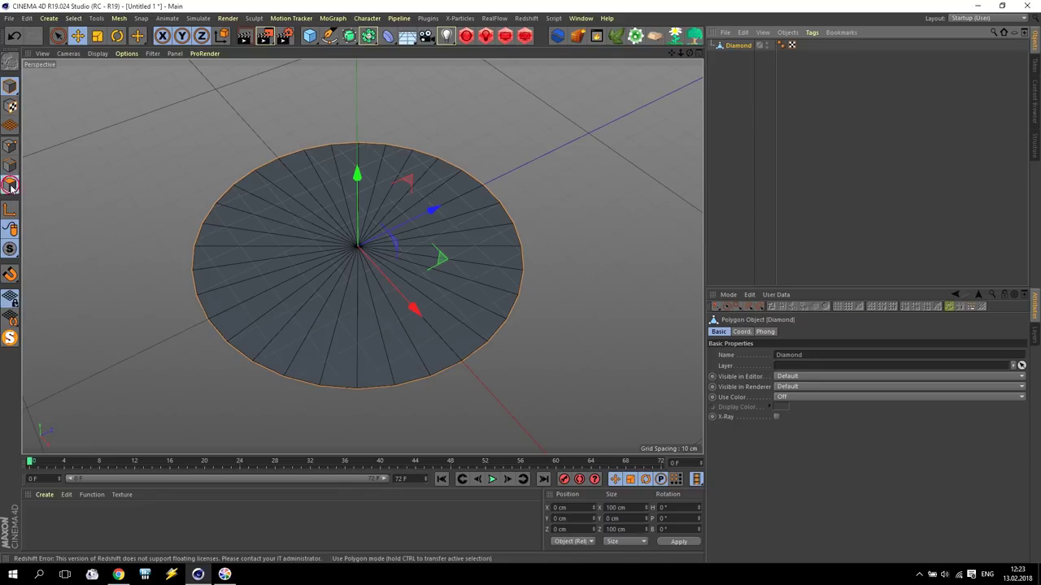
pyautogui.click(58, 36)
pyautogui.click(304, 292)
pyautogui.moveTo(303, 293)
pyautogui.mouseDown()
pyautogui.moveTo(291, 265)
pyautogui.moveTo(389, 206)
pyautogui.moveTo(407, 286)
pyautogui.moveTo(309, 257)
pyautogui.mouseUp()
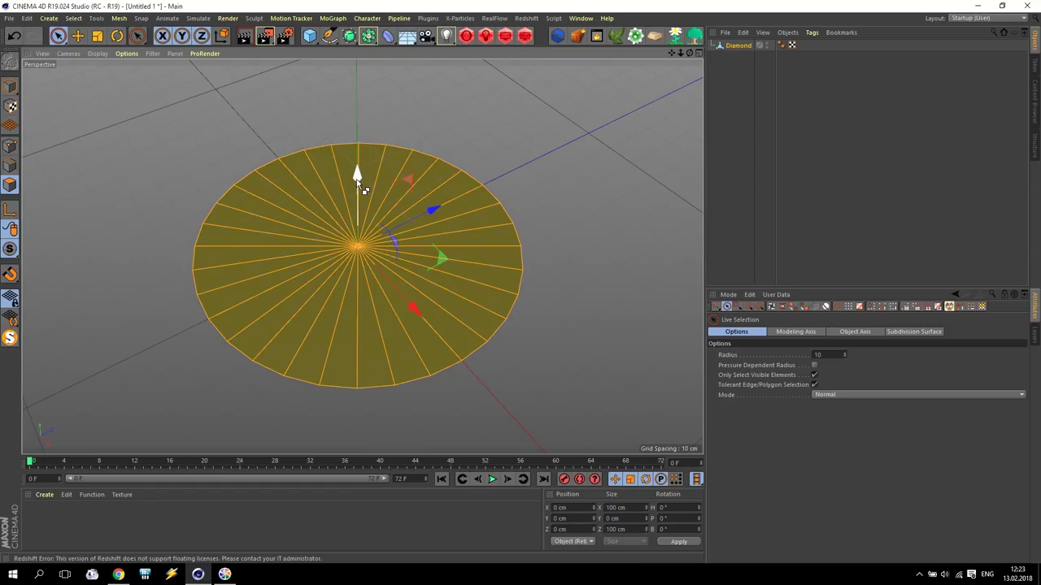
# - Extrude the selected polygons upward and set their Y position to 3 cm to form the girdle
pyautogui.moveTo(358, 183); pyautogui.dragTo(358, 163)
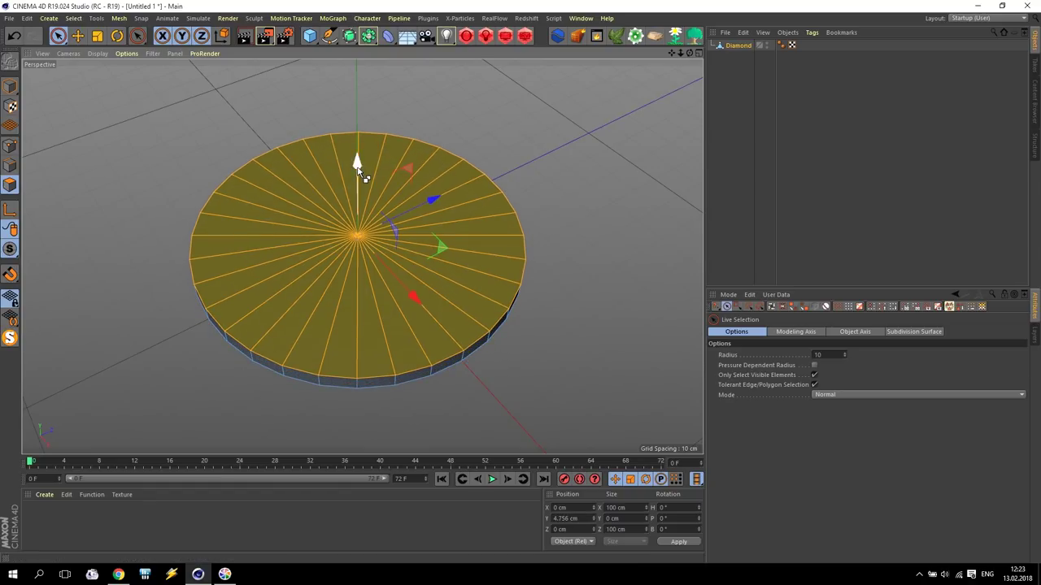
pyautogui.doubleClick(585, 520)
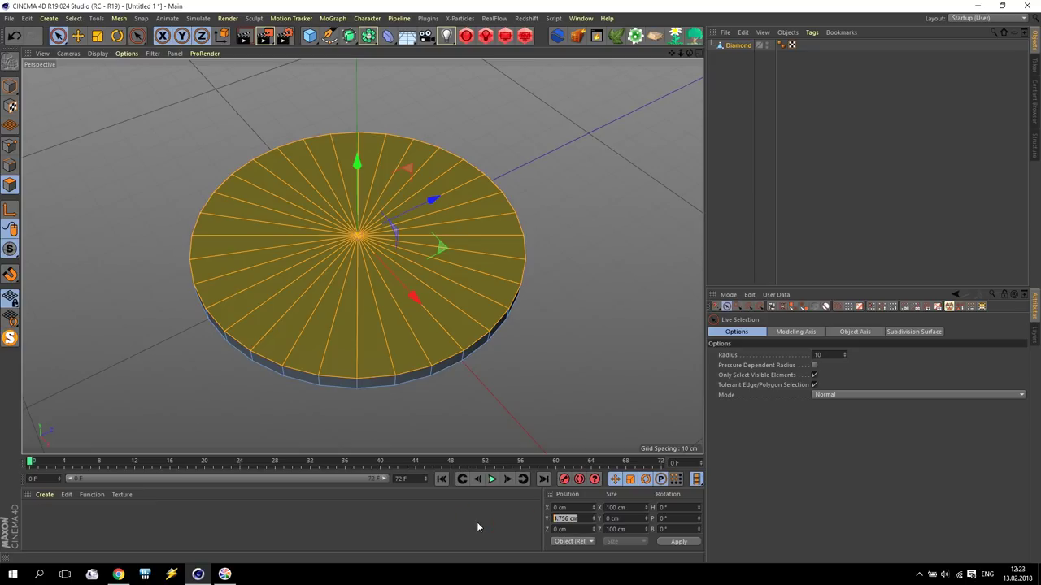
pyautogui.write('3')
pyautogui.press('Return')
# - Extrude the top polygons upward once more and set their Y position to 18.5 cm for the crown
pyautogui.moveTo(504, 323)
pyautogui.keyDown('alt'); pyautogui.mouseDown()
pyautogui.moveTo(469, 239)
pyautogui.moveTo(488, 320)
pyautogui.mouseUp(); pyautogui.keyUp('alt')
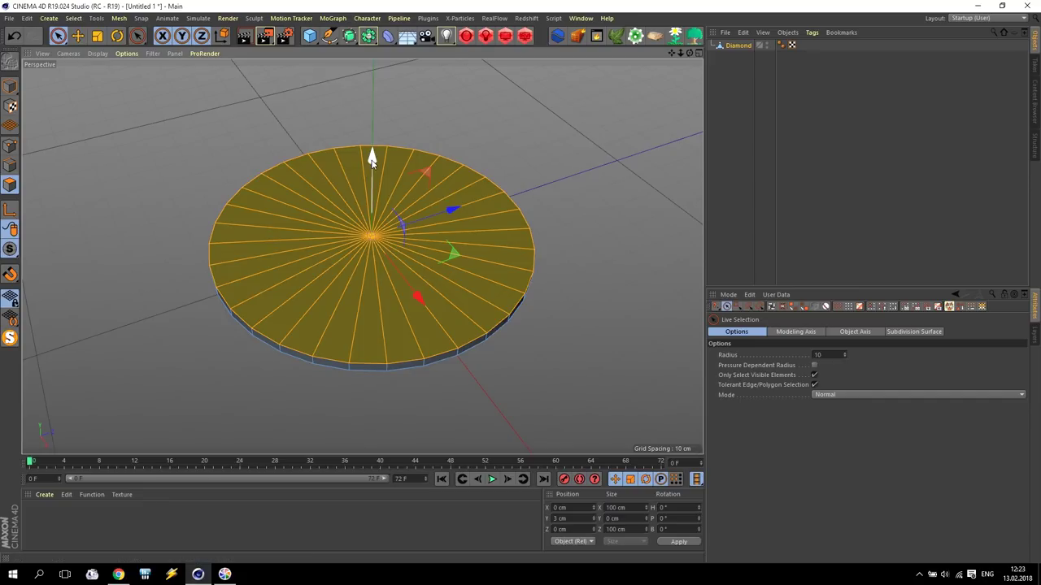
pyautogui.moveTo(371, 160); pyautogui.dragTo(374, 67)
pyautogui.doubleClick(572, 518)
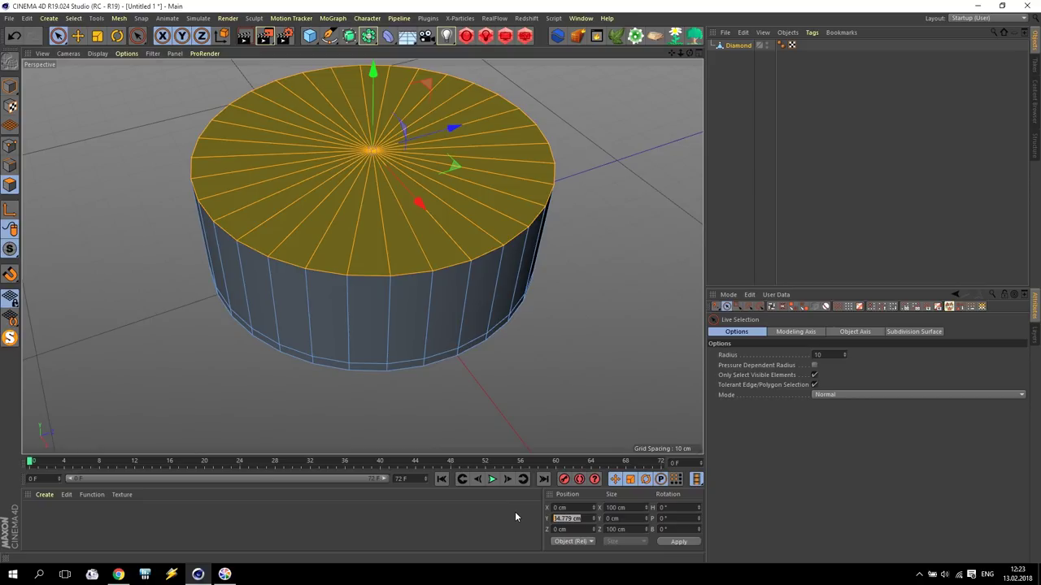
pyautogui.write('10.5')
pyautogui.press('Return')
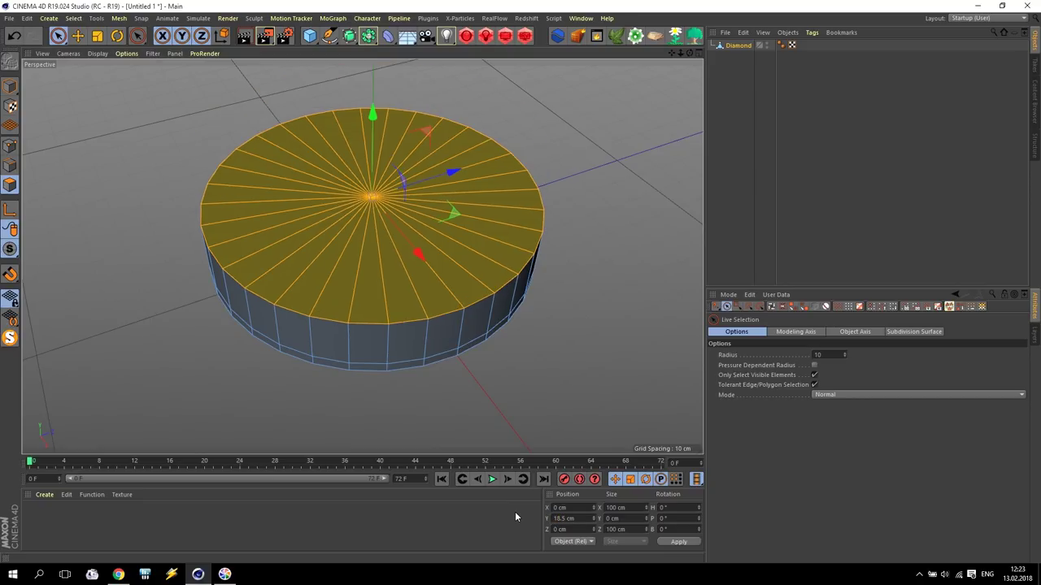
# - Set the top face's X and Z size to 56 cm to taper the crown
pyautogui.scroll(-3, 415, 399)
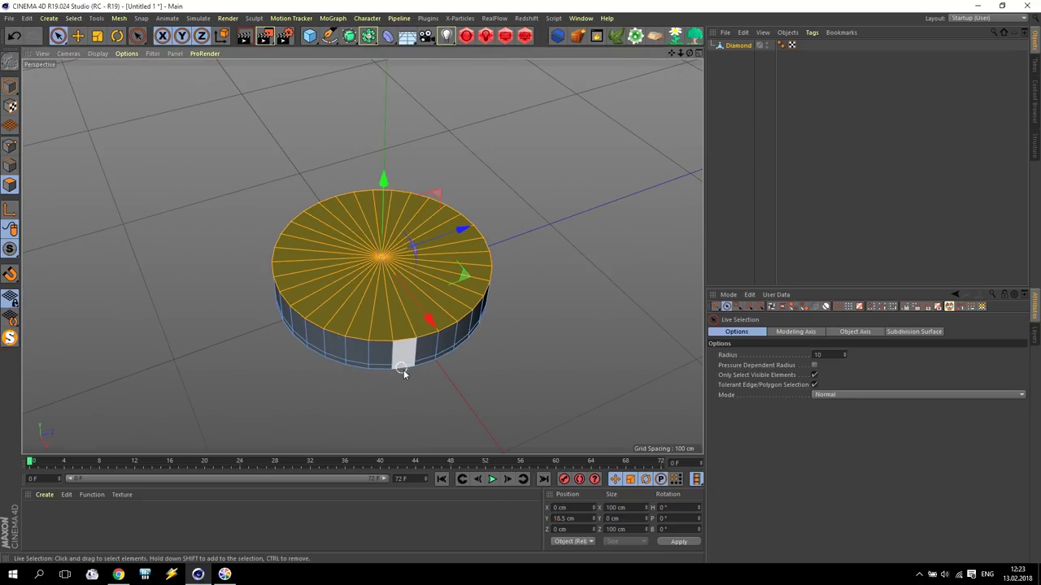
pyautogui.keyDown('alt'); pyautogui.moveTo(432, 396); pyautogui.dragTo(420, 372); pyautogui.keyUp('alt')
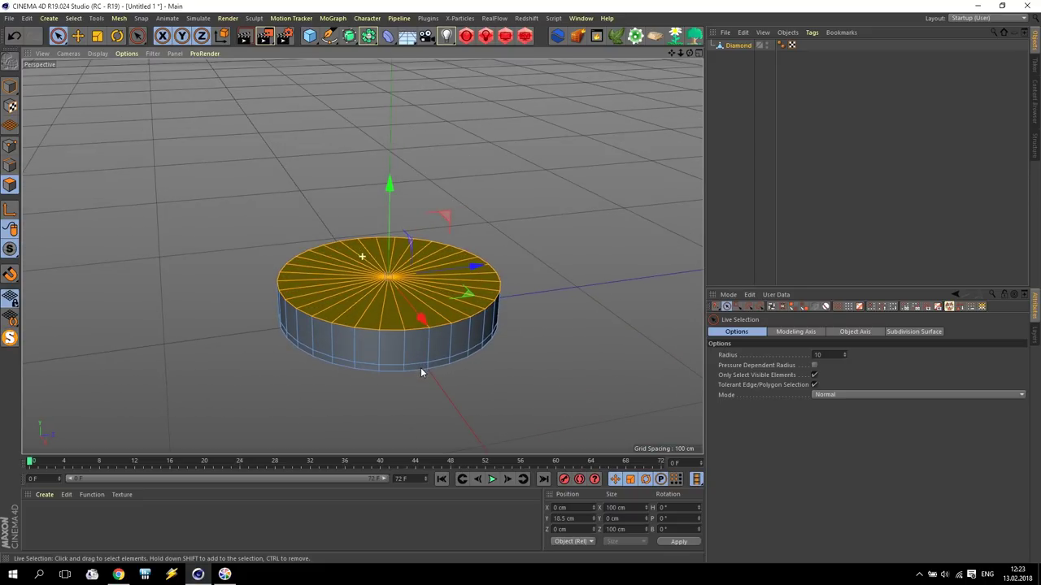
pyautogui.doubleClick(631, 509)
pyautogui.write('56')
pyautogui.click(635, 529)
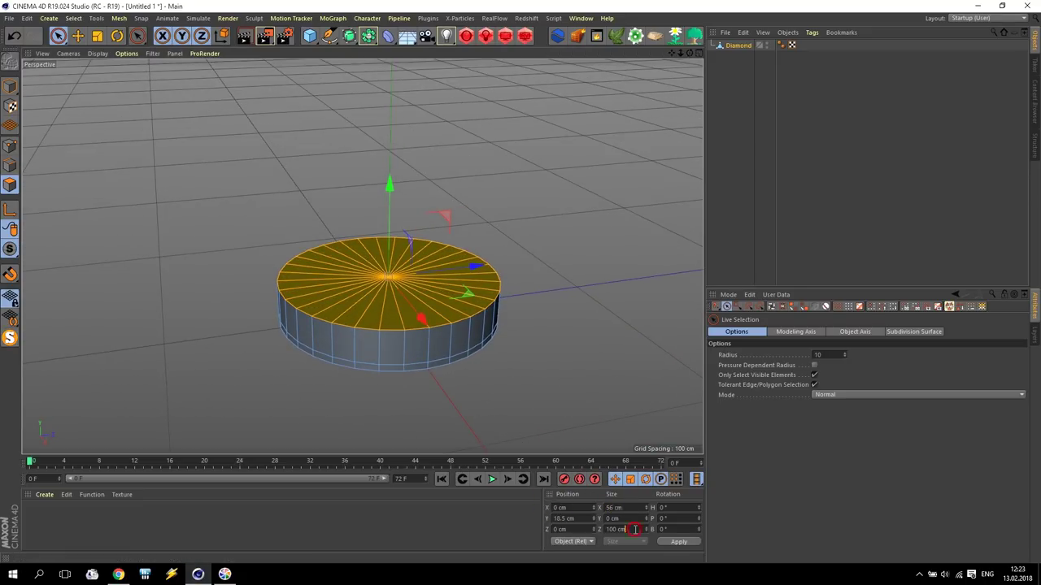
pyautogui.write('56')
pyautogui.press('Return')
# - Select the bottom outer edge loop of the girdle in Edge mode with Loop Selection
pyautogui.keyDown('alt'); pyautogui.moveTo(452, 398); pyautogui.dragTo(367, 349); pyautogui.keyUp('alt')
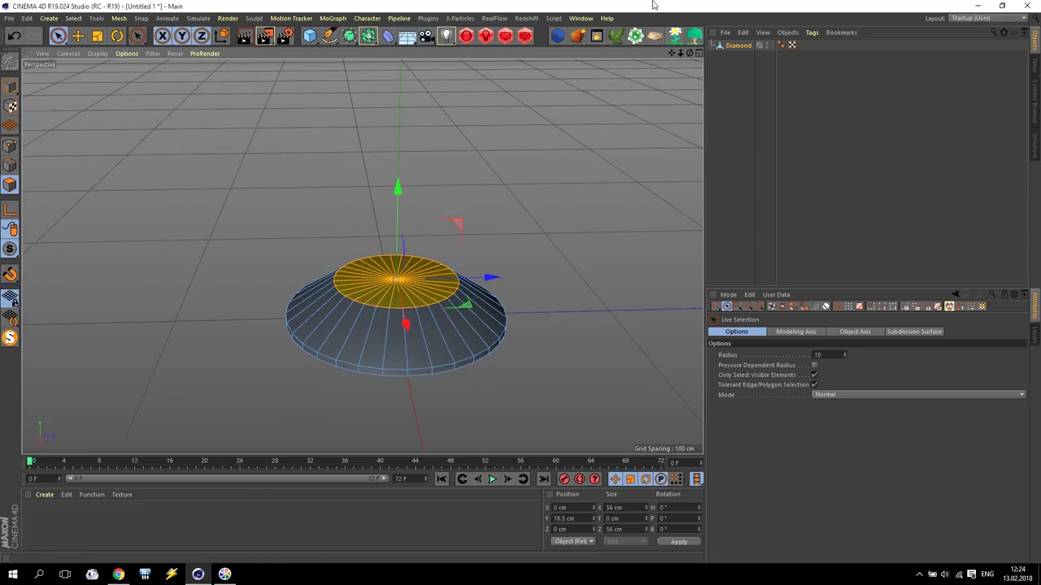
pyautogui.moveTo(671, 53); pyautogui.dragTo(653, 70)
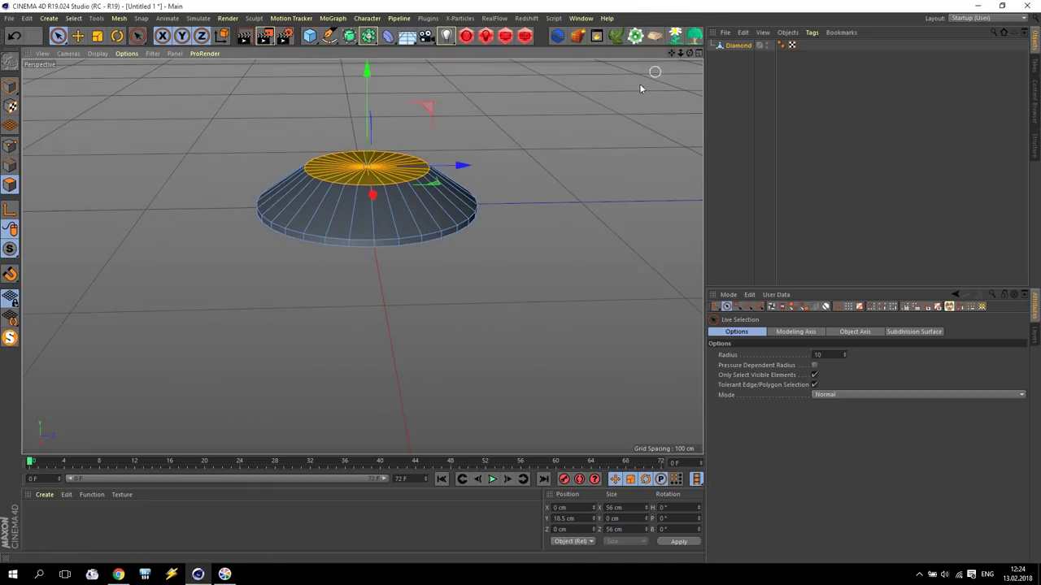
pyautogui.click(6, 168)
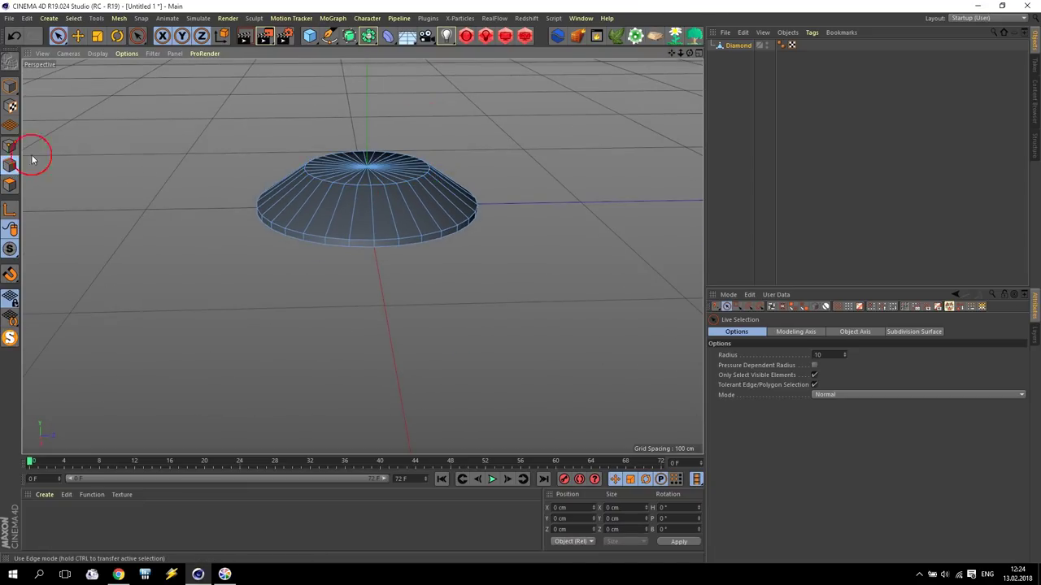
pyautogui.click(74, 19)
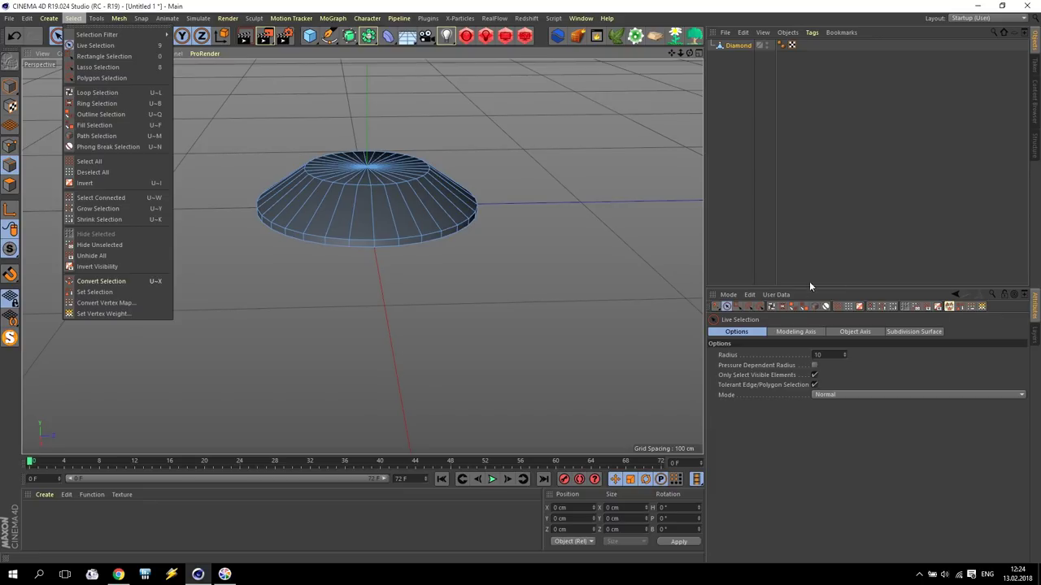
pyautogui.click(771, 309)
pyautogui.press('u')
pyautogui.press('l')
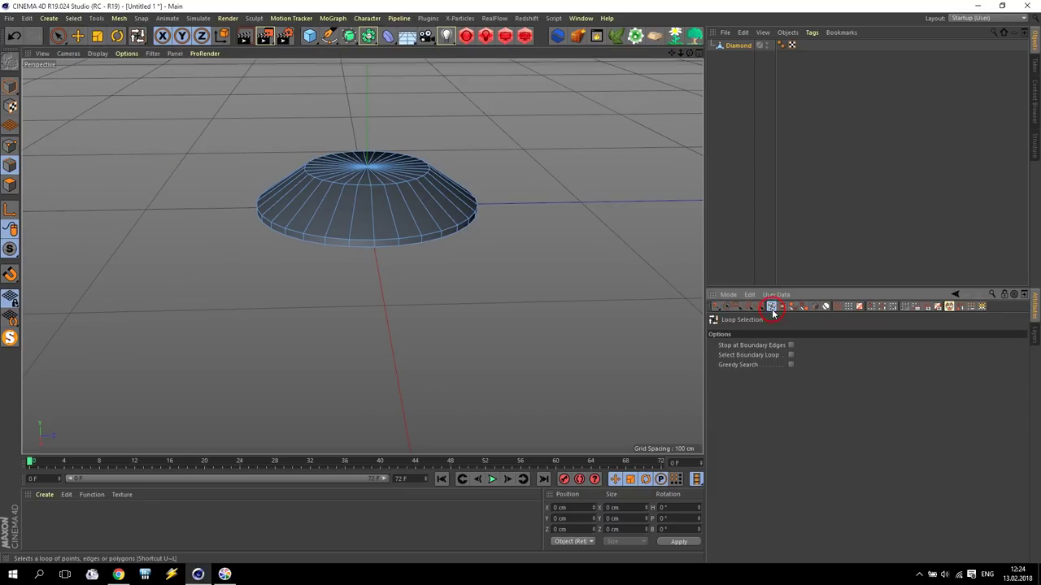
pyautogui.click(383, 250)
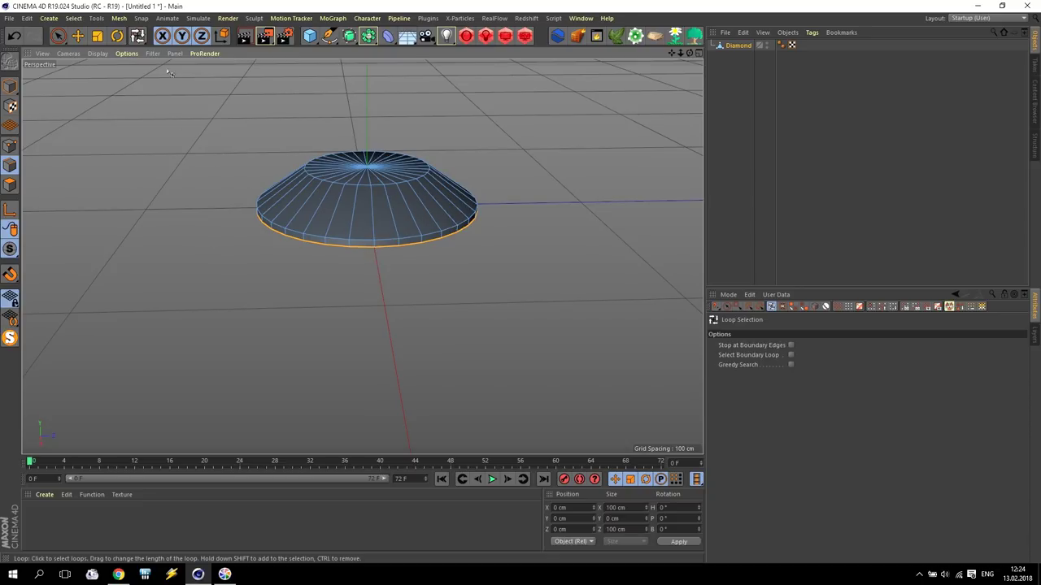
# - Extrude the selected bottom edge loop straight downward about 36 cm to start the pavilion
pyautogui.click(78, 35)
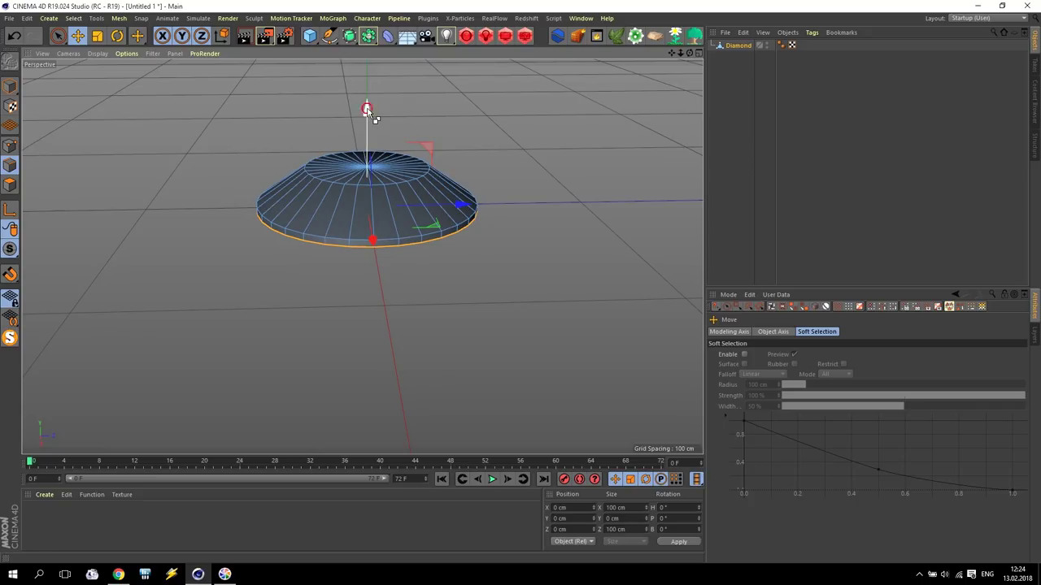
pyautogui.moveTo(368, 109); pyautogui.dragTo(375, 183)
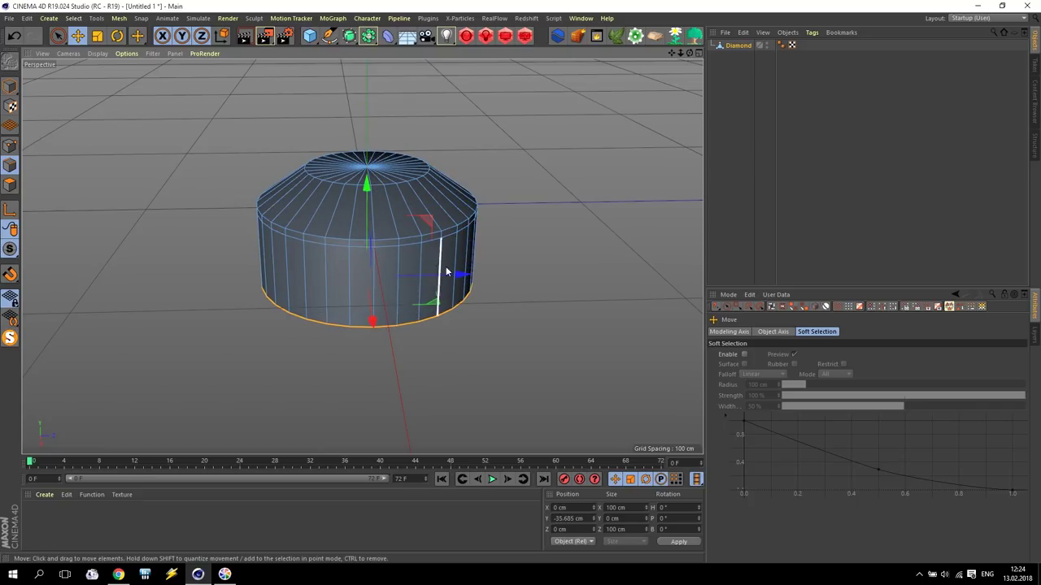
# - Loop-select the points of the open bottom rim in Point mode and weld them into one point at its centre
pyautogui.keyDown('alt'); pyautogui.moveTo(485, 354); pyautogui.dragTo(345, 262); pyautogui.keyUp('alt')
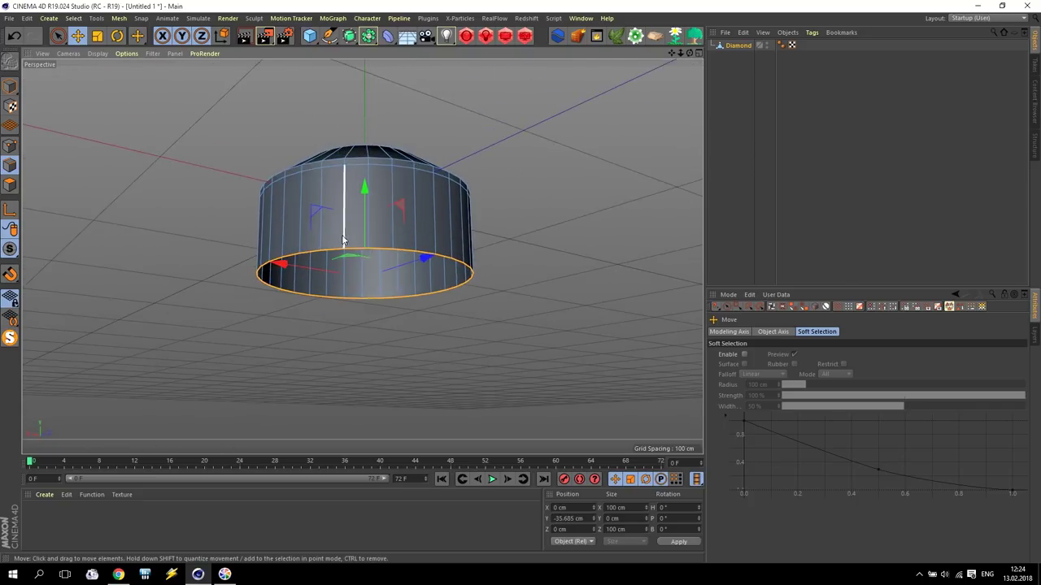
pyautogui.scroll(3, 344, 262)
pyautogui.scroll(2, 365, 299)
pyautogui.scroll(-2, 365, 298)
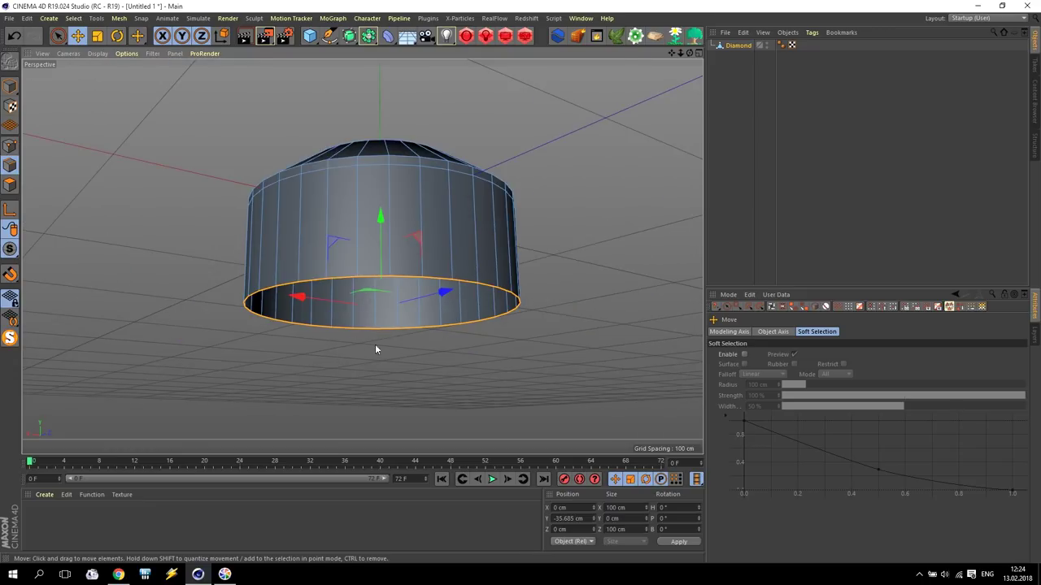
pyautogui.keyDown('alt'); pyautogui.moveTo(377, 349); pyautogui.dragTo(408, 274); pyautogui.keyUp('alt')
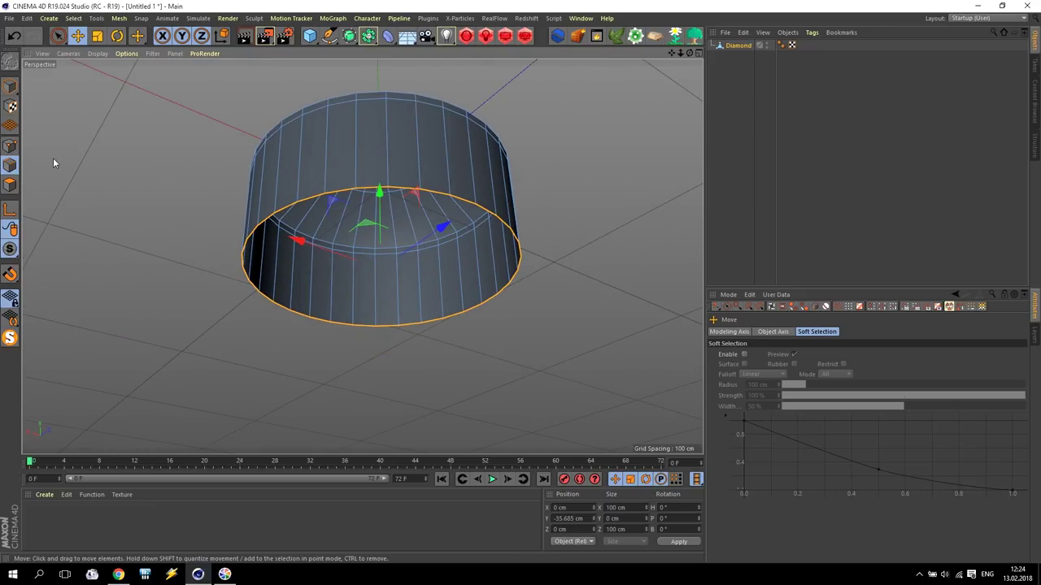
pyautogui.click(11, 146)
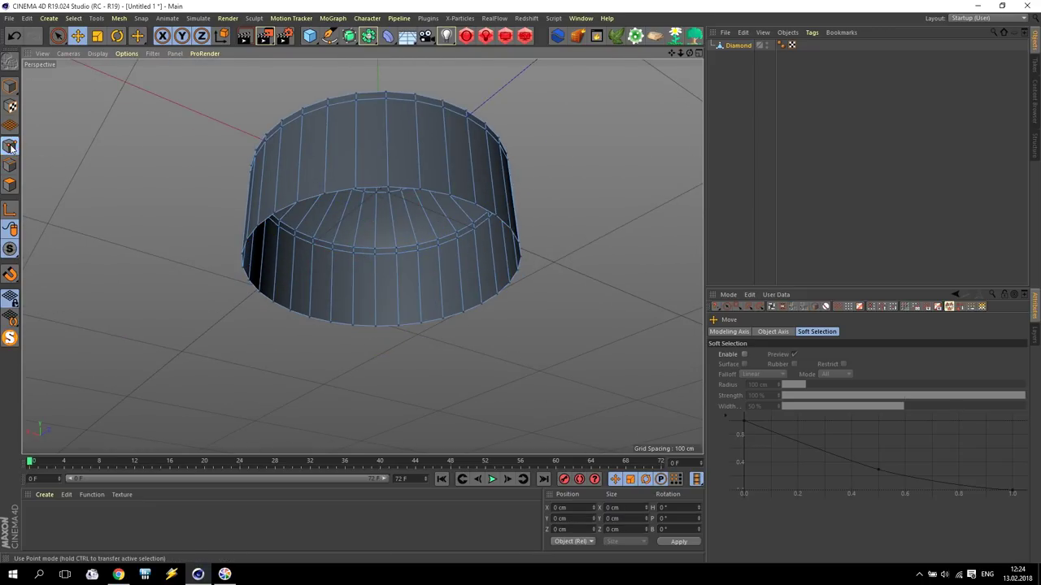
pyautogui.click(772, 308)
pyautogui.click(424, 195)
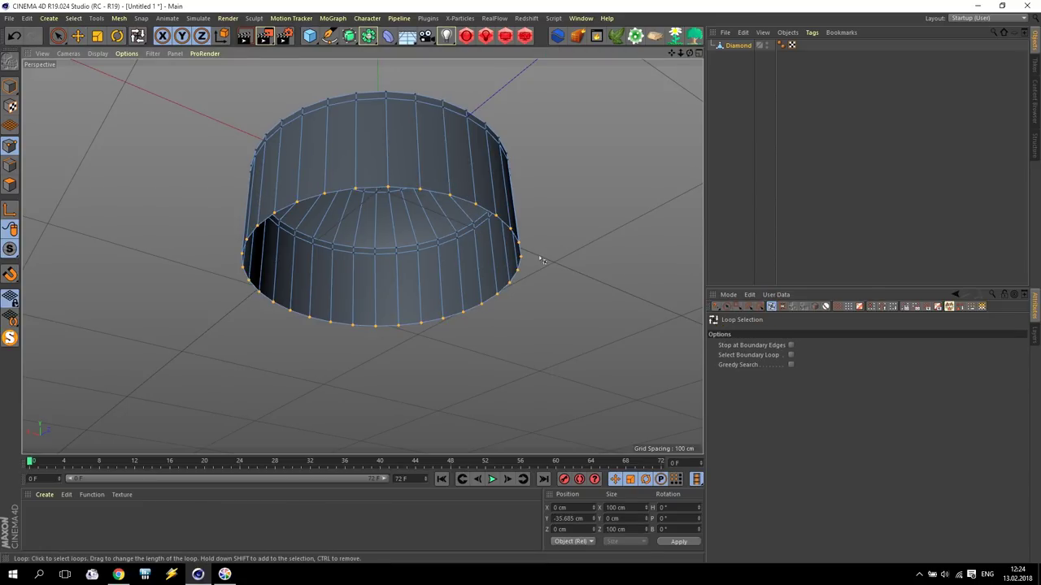
pyautogui.rightClick(230, 326)
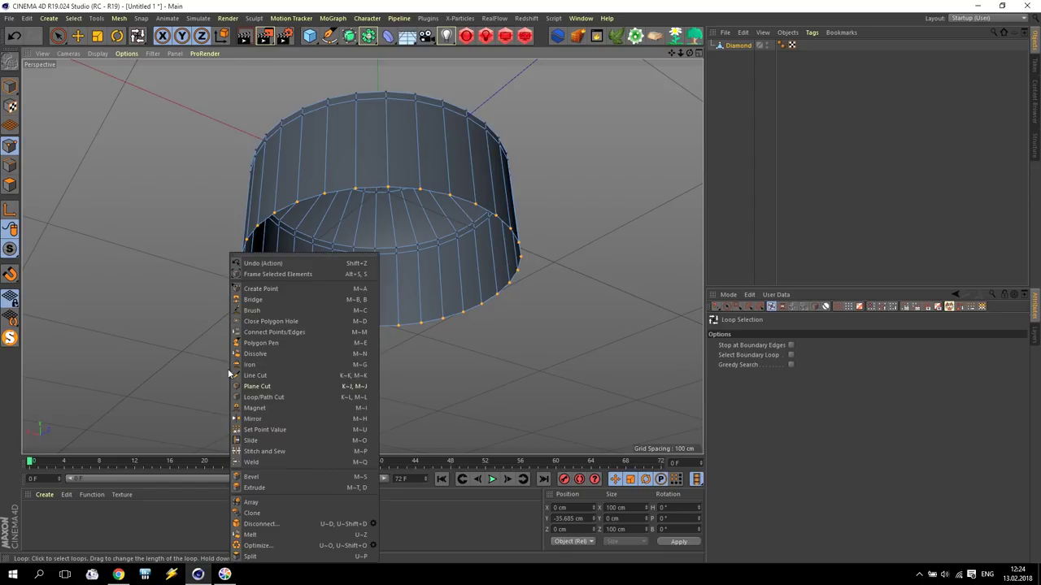
pyautogui.click(248, 462)
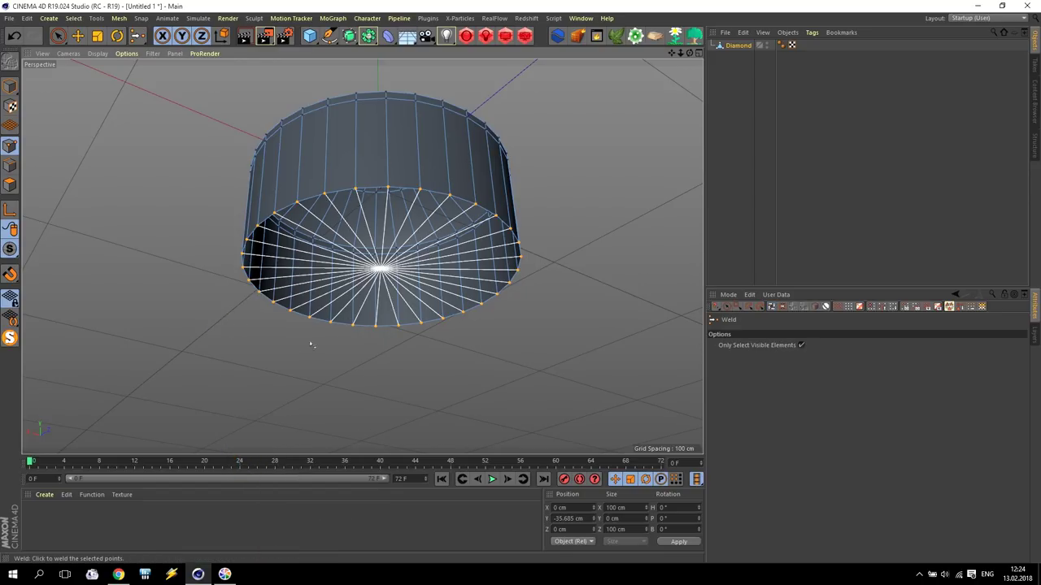
pyautogui.click(380, 269)
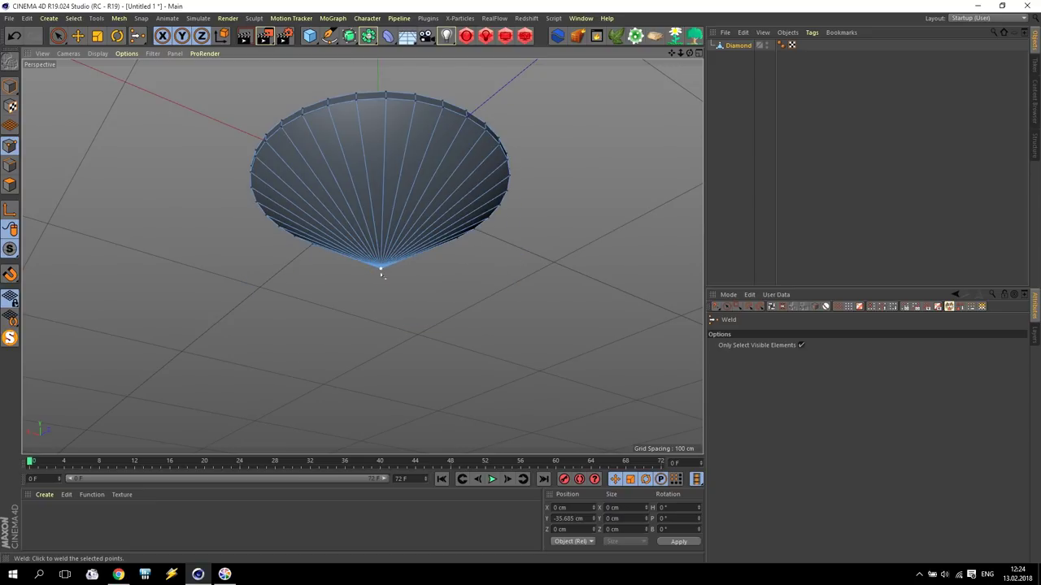
# - Set the welded bottom point's Y position to -43.5 cm
pyautogui.click(78, 35)
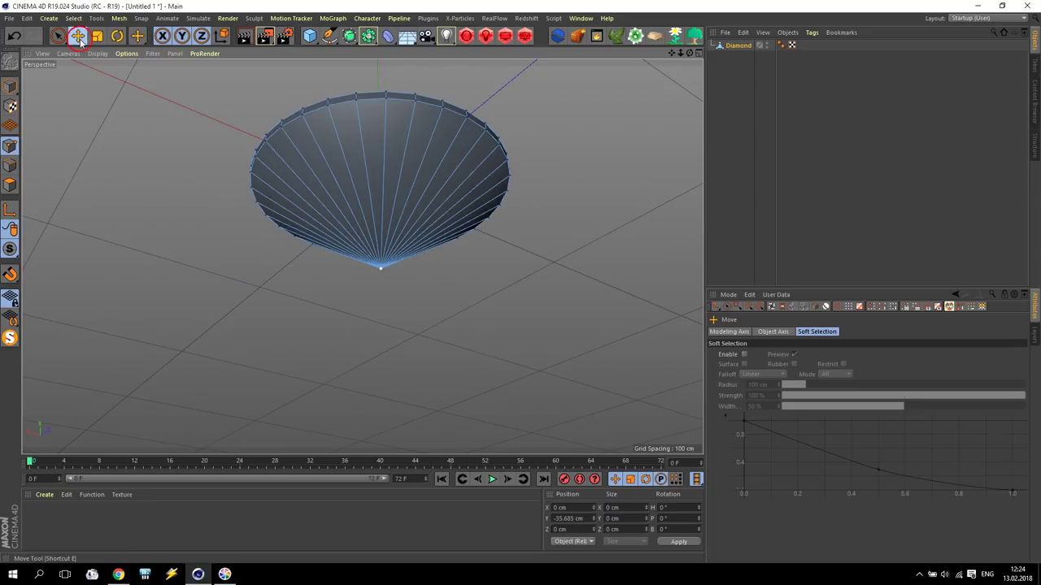
pyautogui.doubleClick(558, 519)
pyautogui.write('-43.5')
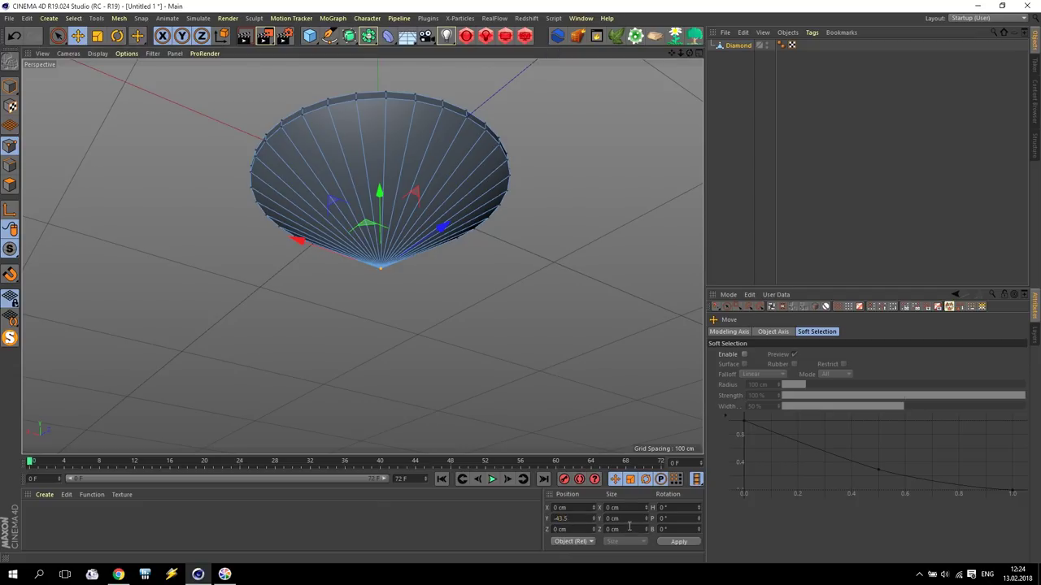
pyautogui.press('Return')
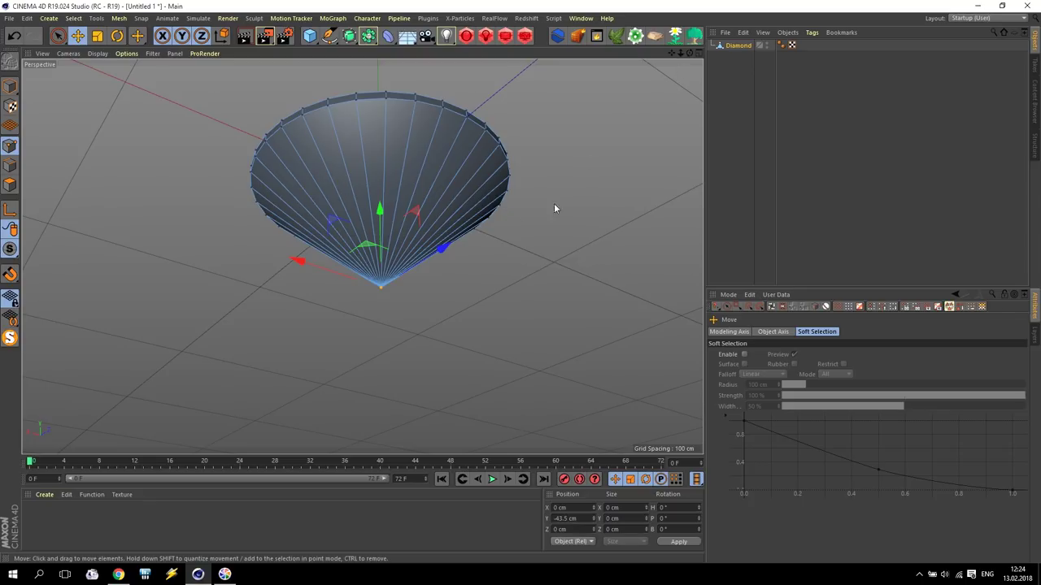
# - In Edge mode, add a horizontal loop cut around the crown at a 45% offset
pyautogui.moveTo(690, 53)
pyautogui.mouseDown()
pyautogui.moveTo(642, 66)
pyautogui.moveTo(602, 106)
pyautogui.moveTo(602, 73)
pyautogui.moveTo(602, 105)
pyautogui.mouseUp()
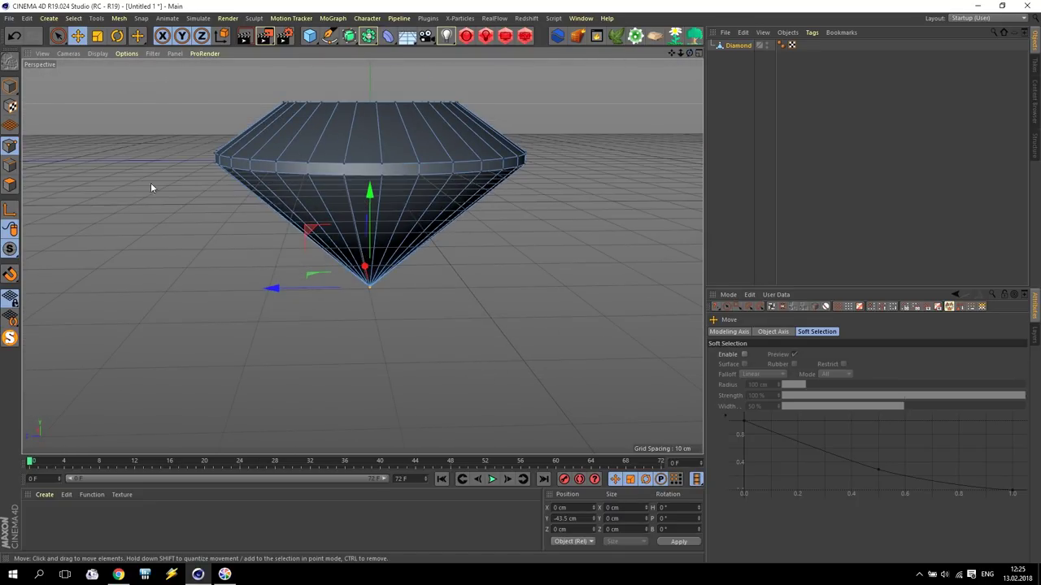
pyautogui.click(133, 255)
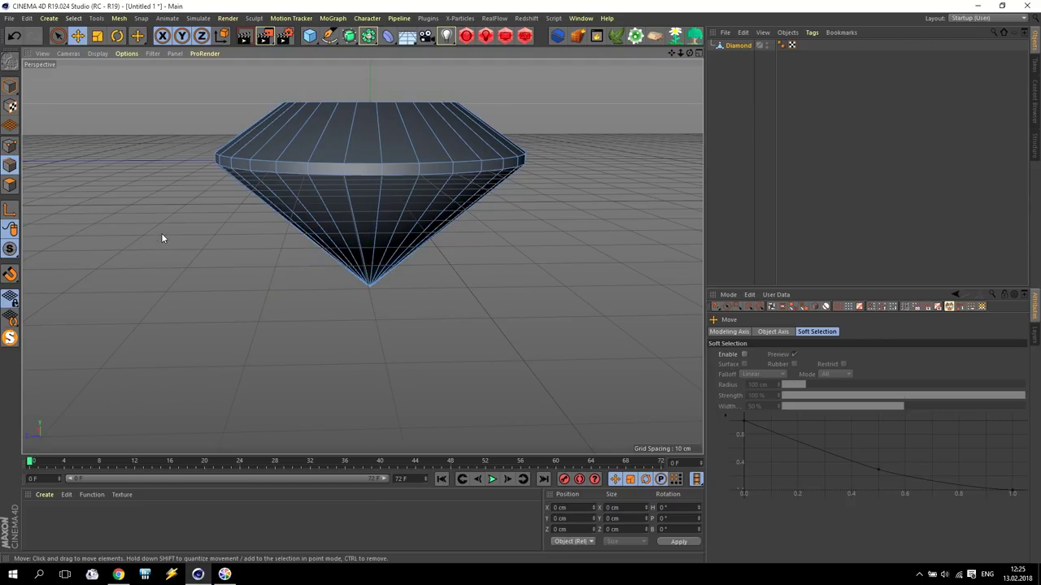
pyautogui.rightClick(158, 235)
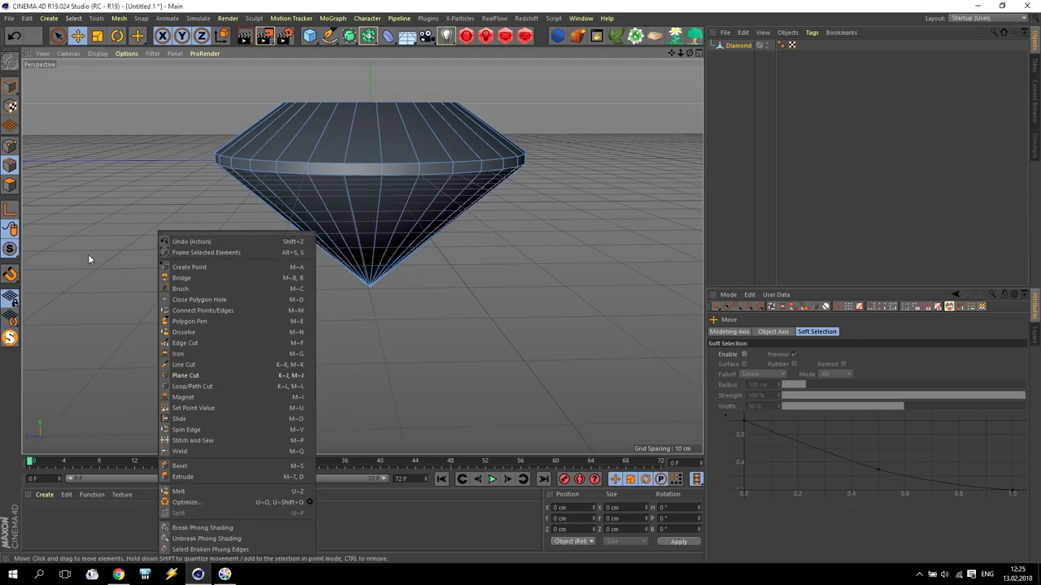
pyautogui.click(184, 388)
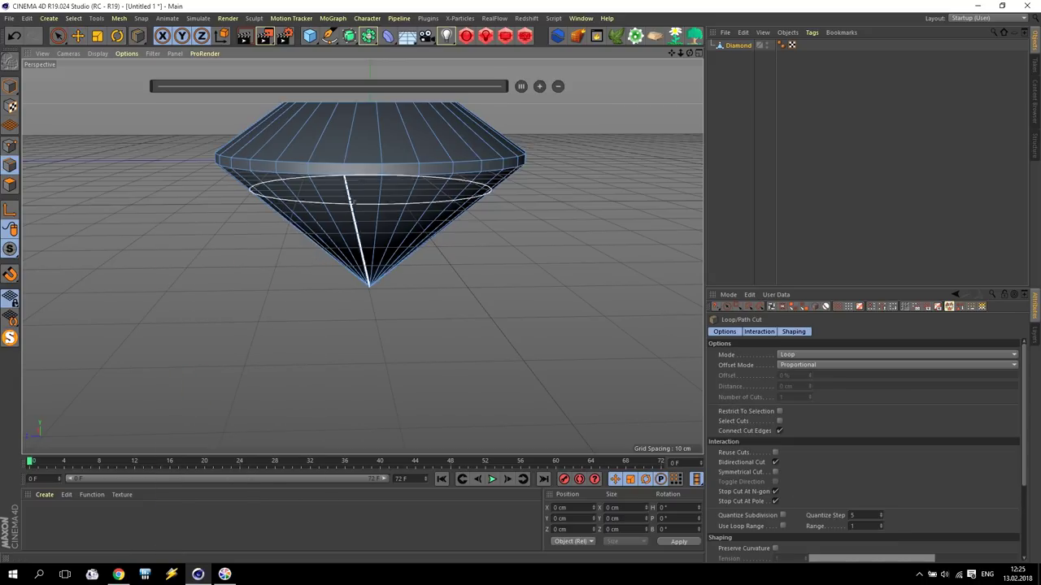
pyautogui.click(383, 133)
pyautogui.moveTo(301, 99); pyautogui.dragTo(313, 99)
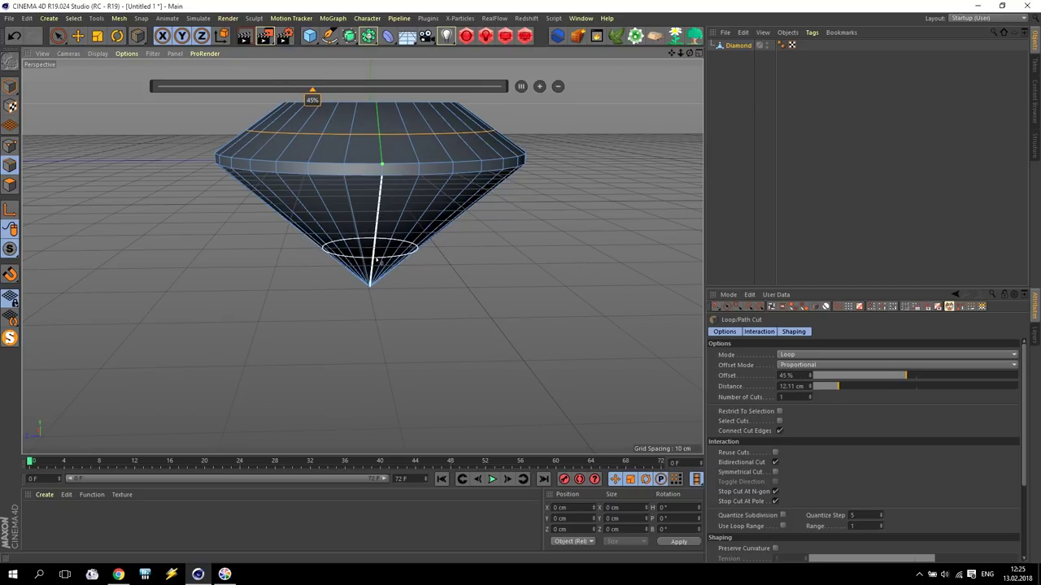
# - Add a second horizontal loop cut around the pavilion near its bottom tip at a 25% offset
pyautogui.click(376, 262)
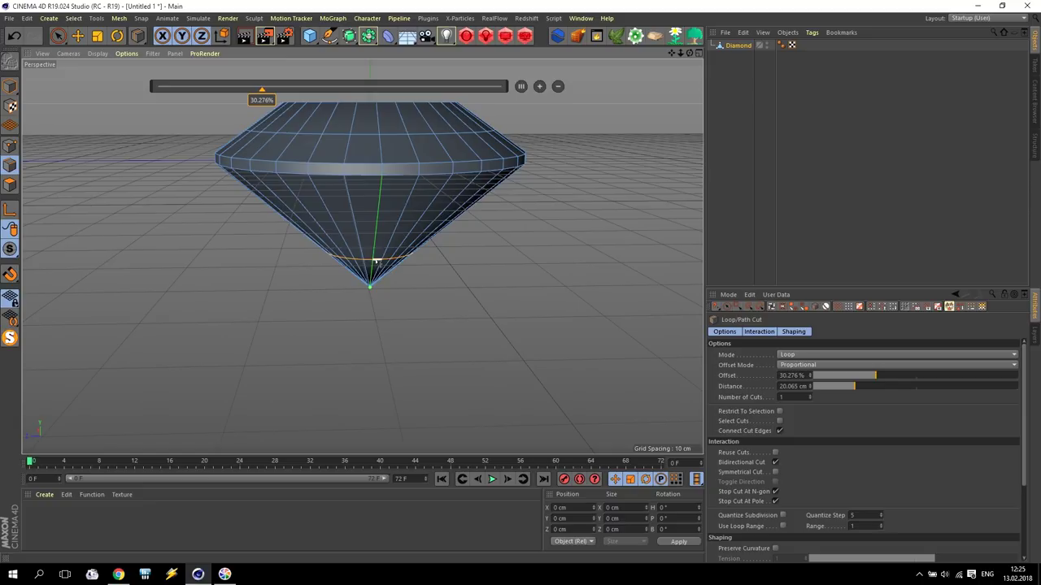
pyautogui.write('25')
pyautogui.press('Return')
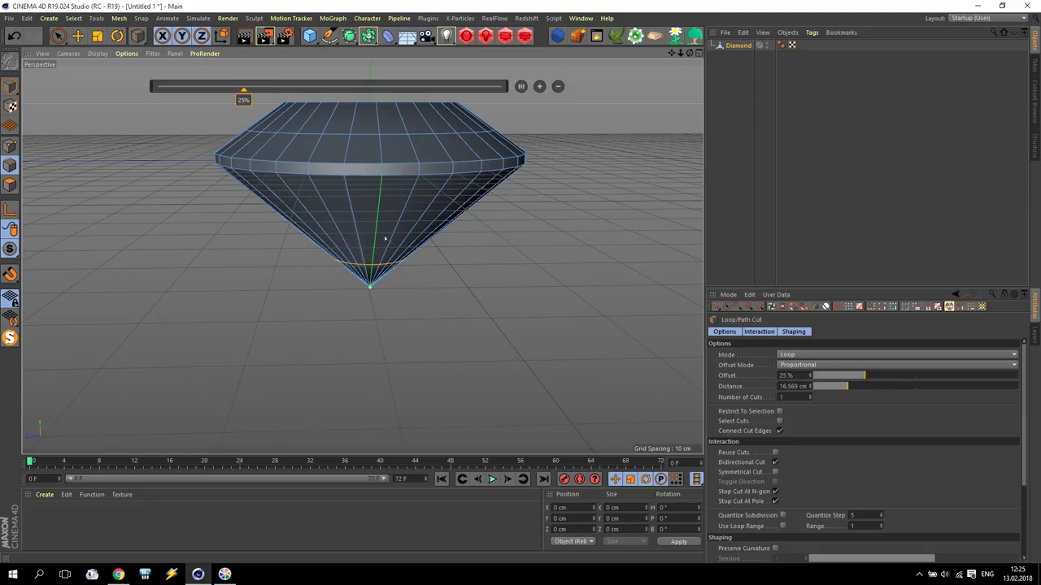
pyautogui.click(77, 39)
# - Delete the Phong tag from the Diamond object to give it flat, faceted shading
pyautogui.click(723, 49)
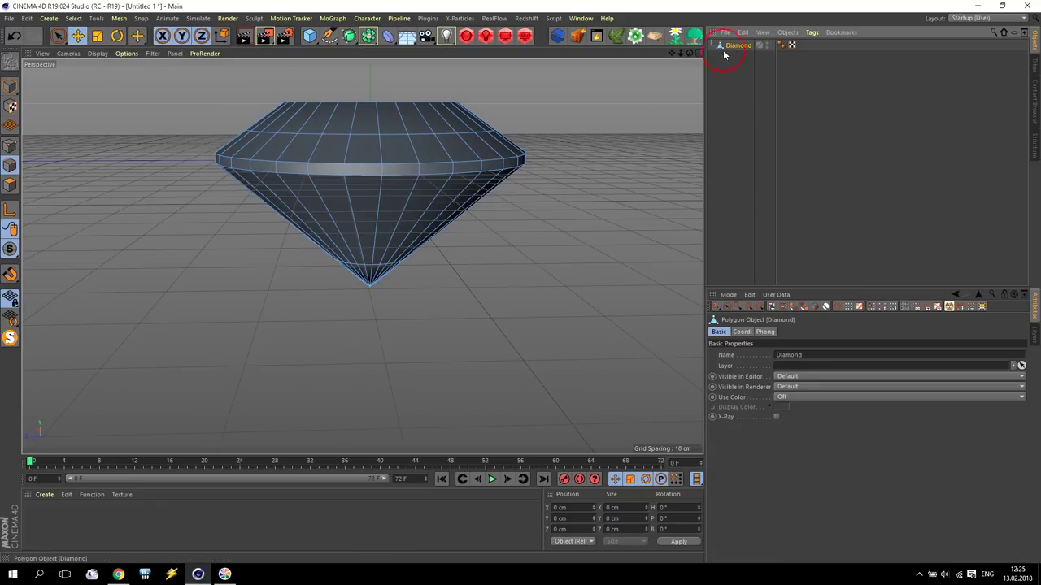
pyautogui.click(781, 44)
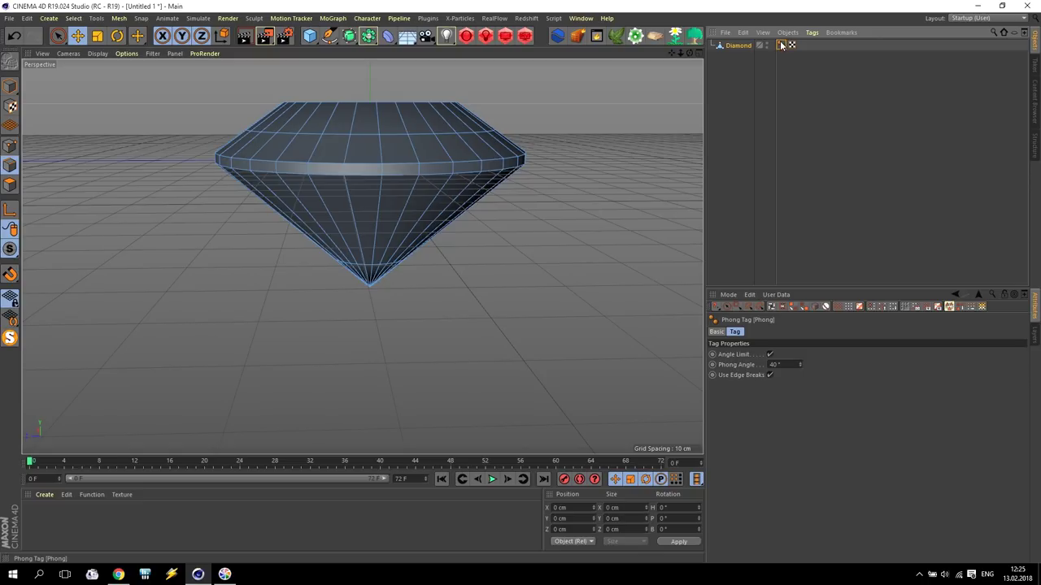
pyautogui.click(791, 96)
# - Select every second lengthwise edge loop running through the table centre around the whole diamond with Loop Selection
pyautogui.keyDown('alt'); pyautogui.moveTo(441, 168); pyautogui.dragTo(418, 193); pyautogui.keyUp('alt')
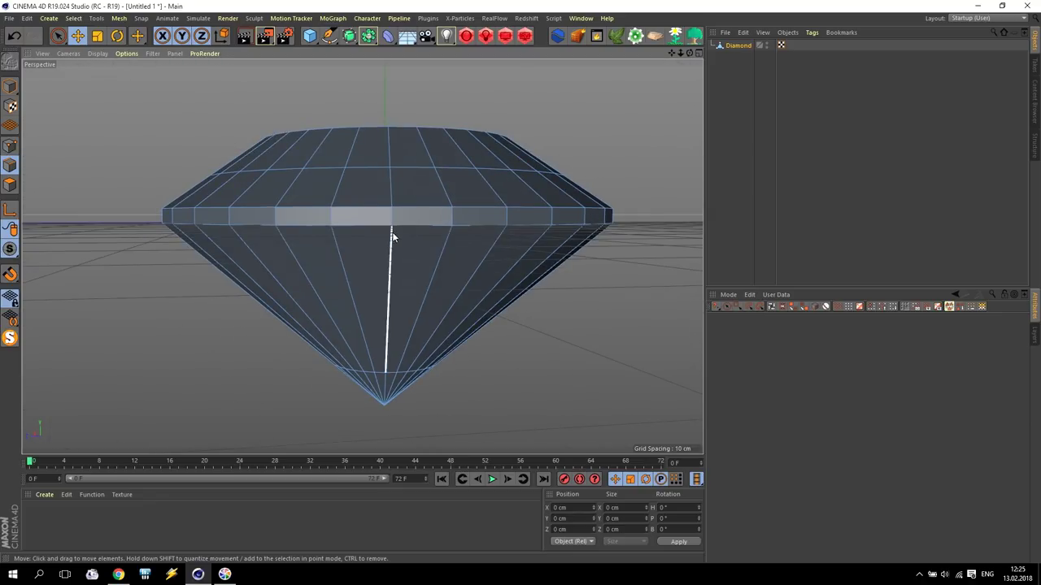
pyautogui.keyDown('alt'); pyautogui.moveTo(645, 92); pyautogui.dragTo(389, 163); pyautogui.keyUp('alt')
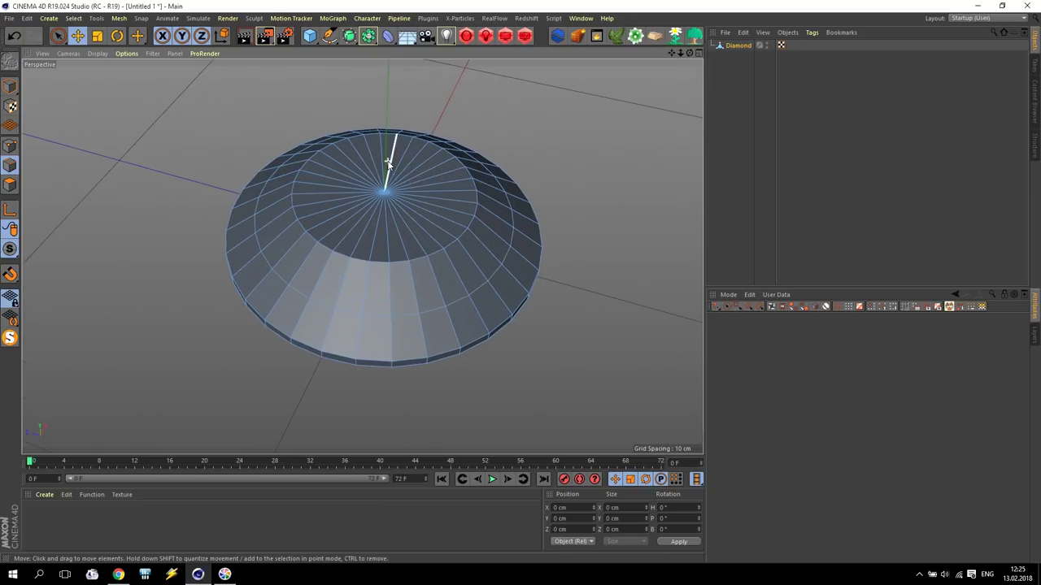
pyautogui.click(75, 18)
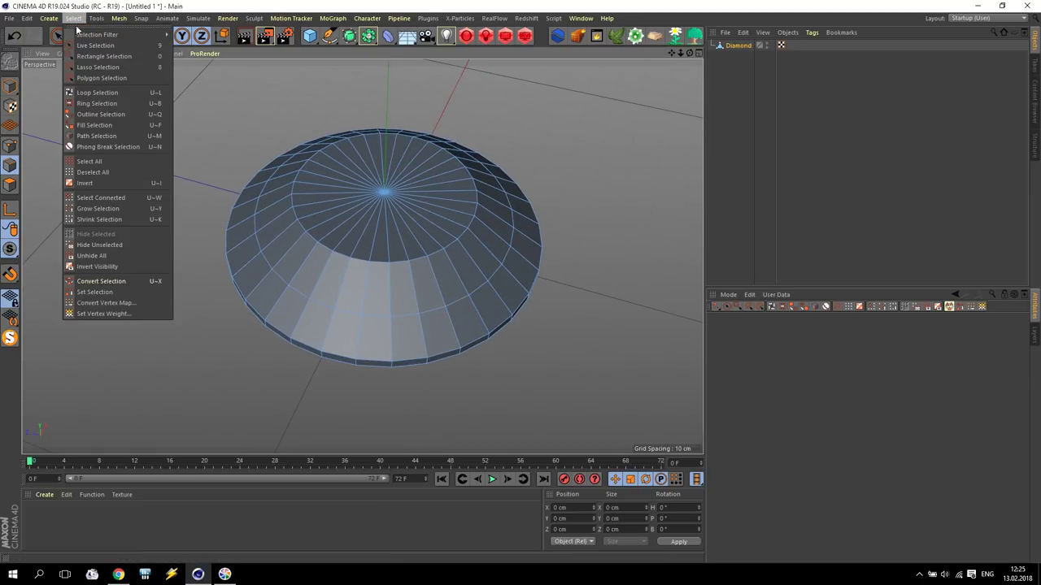
pyautogui.click(91, 92)
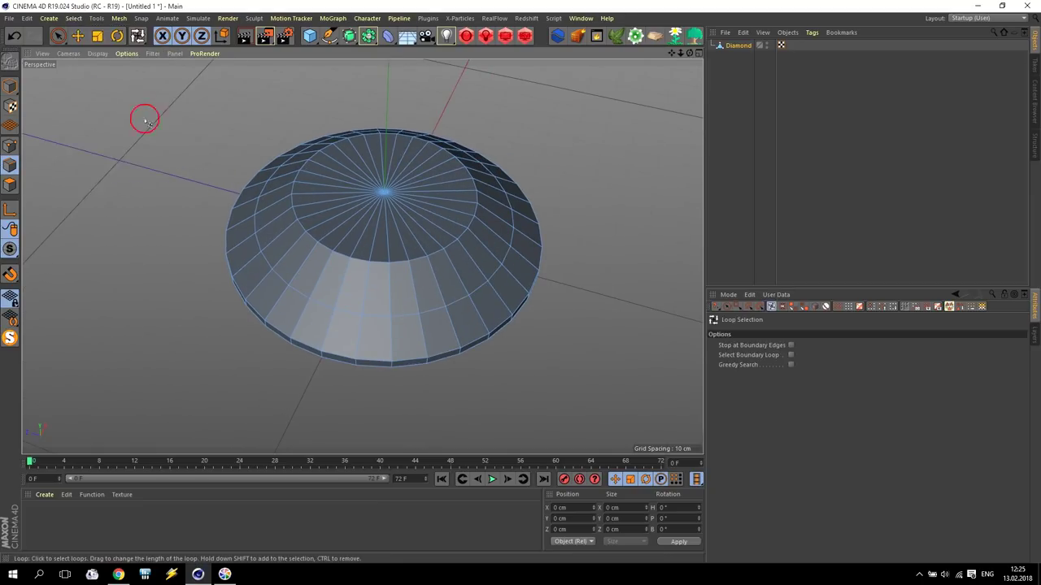
pyautogui.click(346, 280)
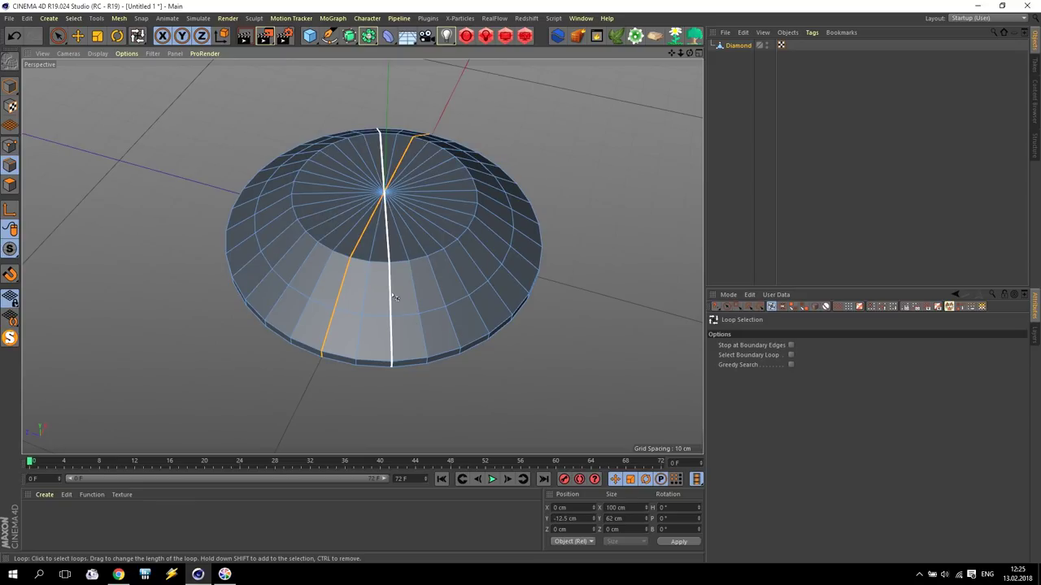
pyautogui.keyDown('shift'); pyautogui.click(392, 295); pyautogui.keyUp('shift')
pyautogui.keyDown('shift'); pyautogui.click(431, 293); pyautogui.keyUp('shift')
pyautogui.keyDown('shift'); pyautogui.click(479, 275); pyautogui.keyUp('shift')
pyautogui.keyDown('shift'); pyautogui.click(497, 231); pyautogui.keyUp('shift')
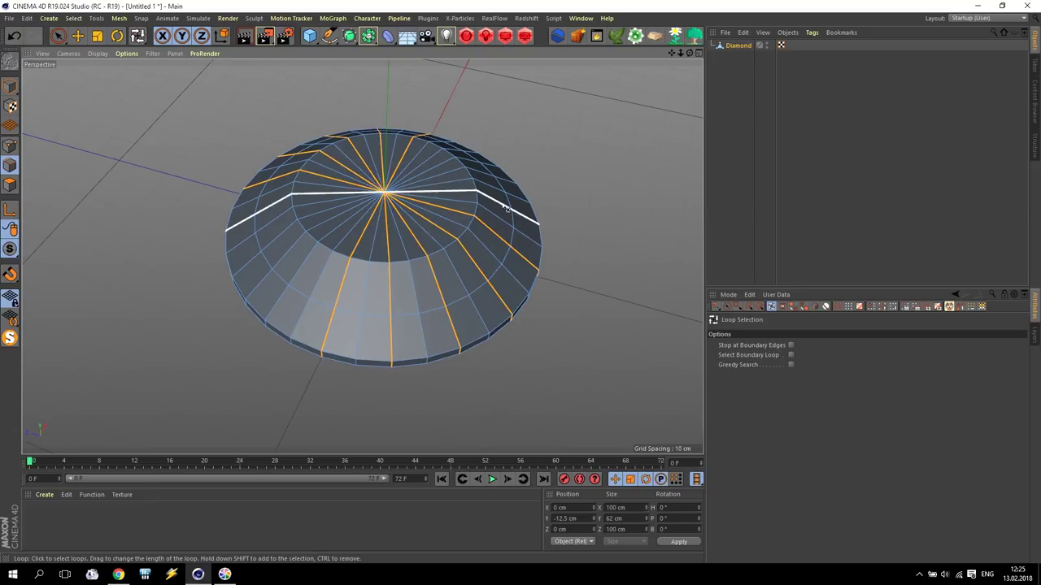
pyautogui.keyDown('shift'); pyautogui.click(482, 172); pyautogui.keyUp('shift')
pyautogui.keyDown('shift'); pyautogui.click(379, 302); pyautogui.keyUp('shift')
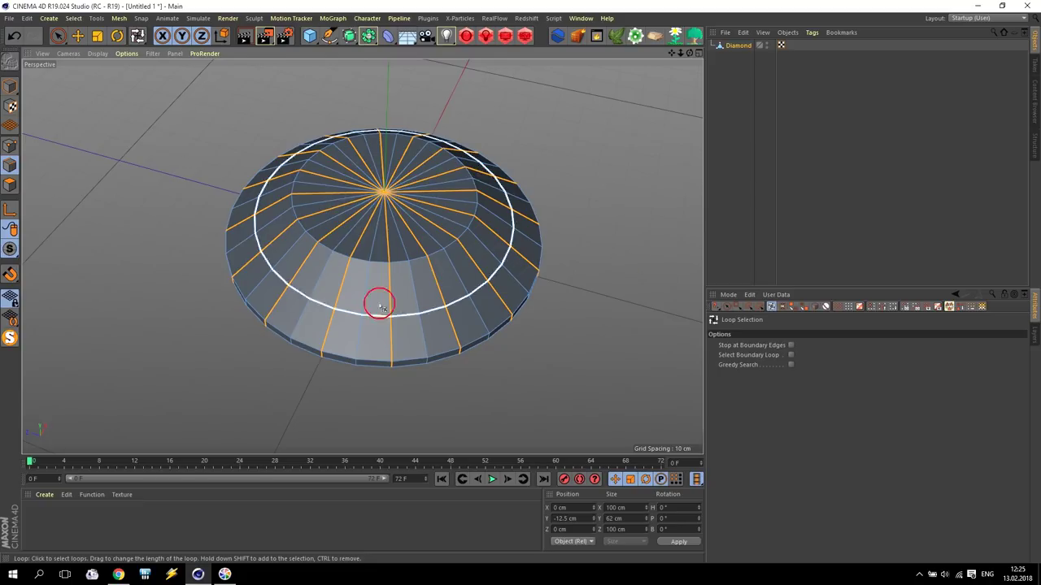
# - Remove the short vertical girdle edges from the selection with Rectangle Selection in the Front view, and return to the Perspective view
pyautogui.middleClick(520, 361)
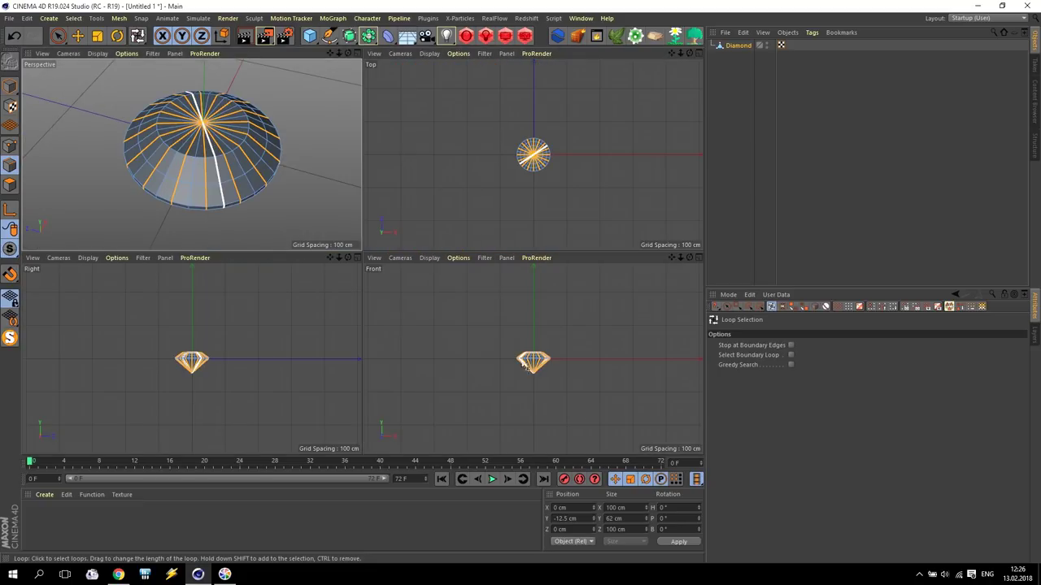
pyautogui.middleClick(530, 364)
pyautogui.scroll(5, 469, 362)
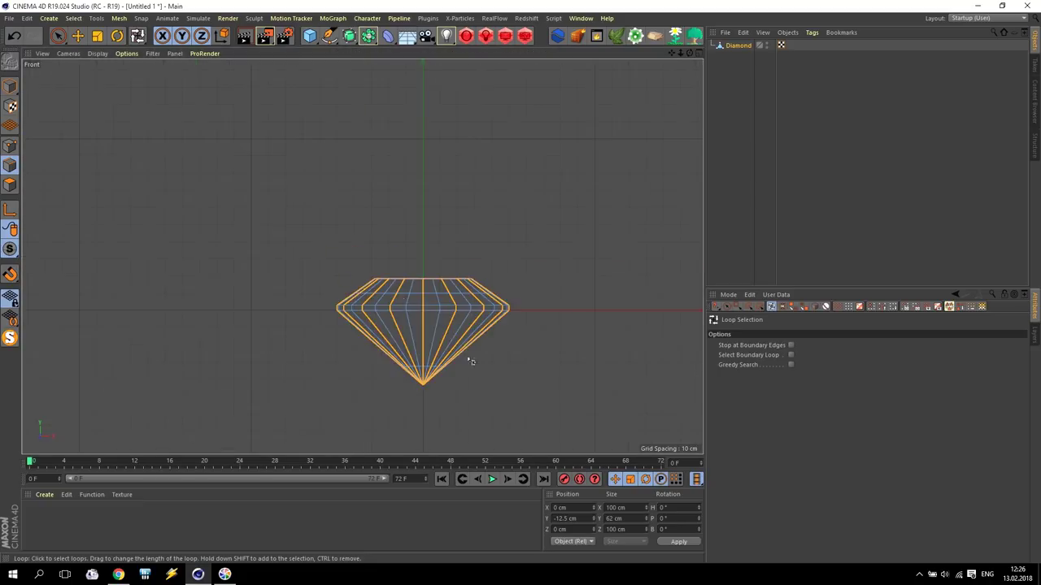
pyautogui.moveTo(57, 35); pyautogui.dragTo(74, 65)
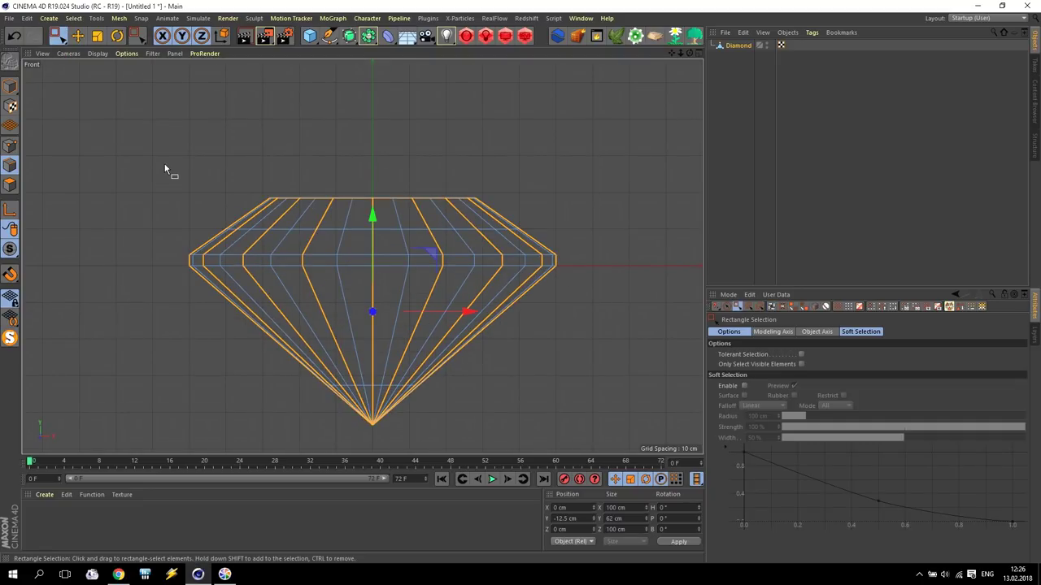
pyautogui.moveTo(148, 247); pyautogui.dragTo(613, 283)
pyautogui.middleClick(559, 264)
pyautogui.middleClick(271, 198)
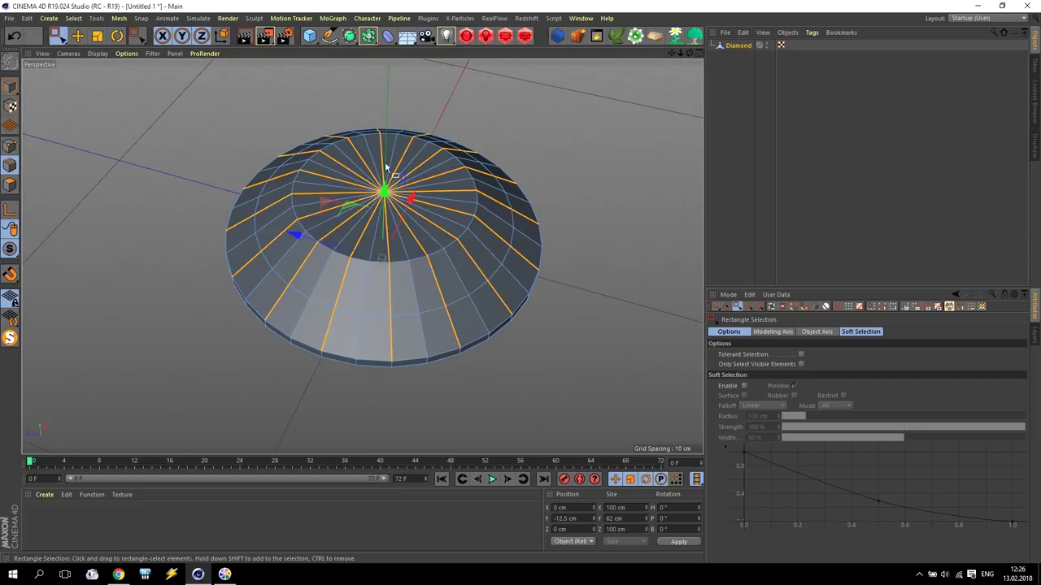
# - Dissolve the selected alternate lengthwise edges around the whole diamond
pyautogui.moveTo(690, 53); pyautogui.dragTo(638, 95)
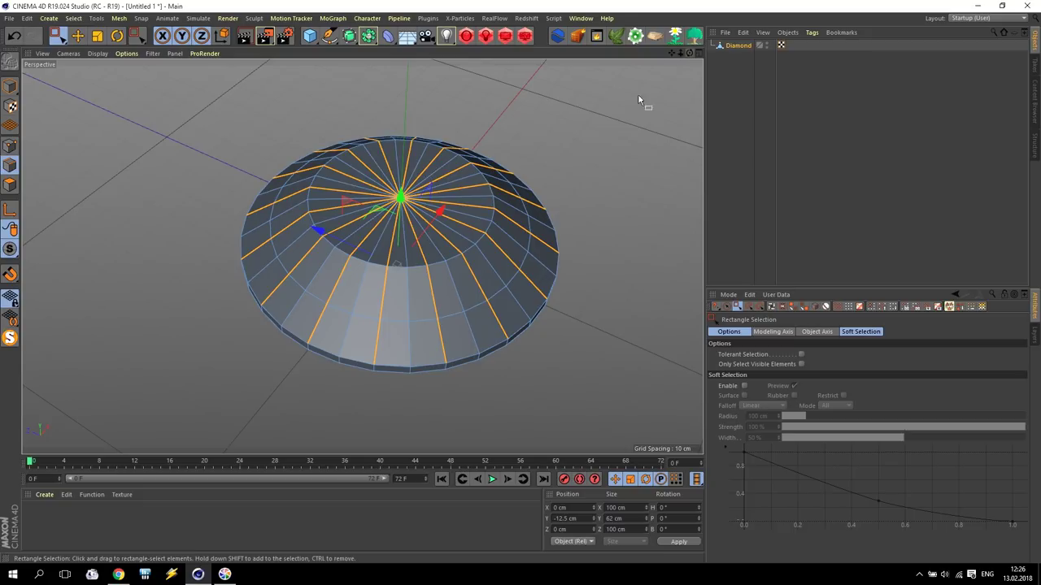
pyautogui.rightClick(377, 284)
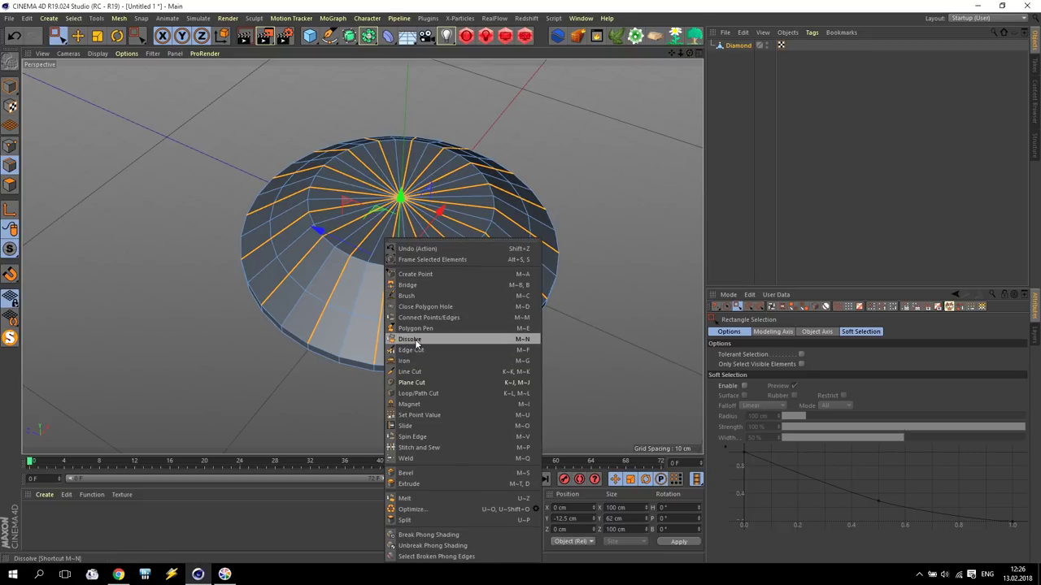
pyautogui.click(422, 340)
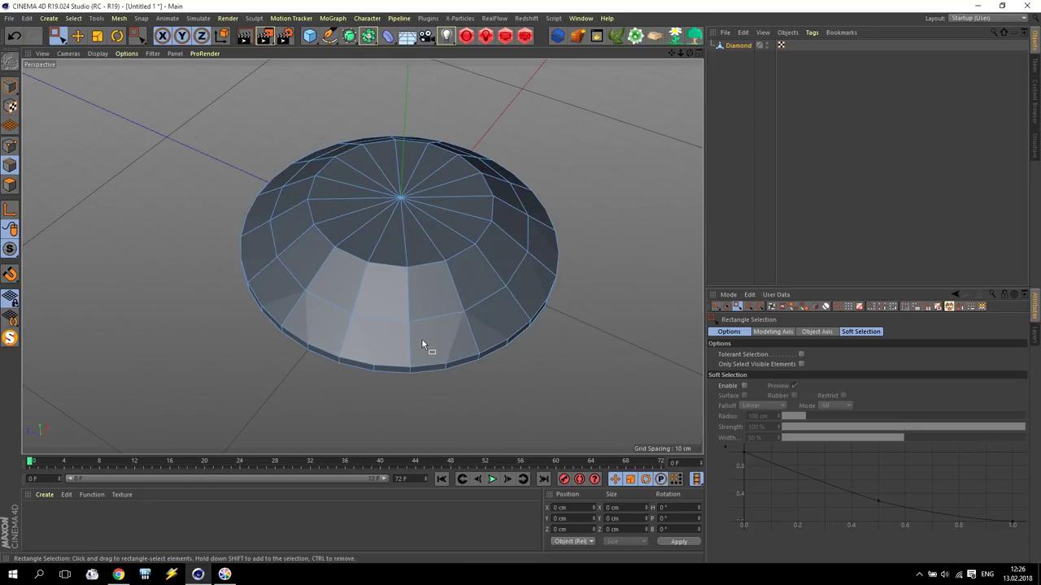
pyautogui.keyDown('alt'); pyautogui.moveTo(561, 328); pyautogui.dragTo(539, 359); pyautogui.keyUp('alt')
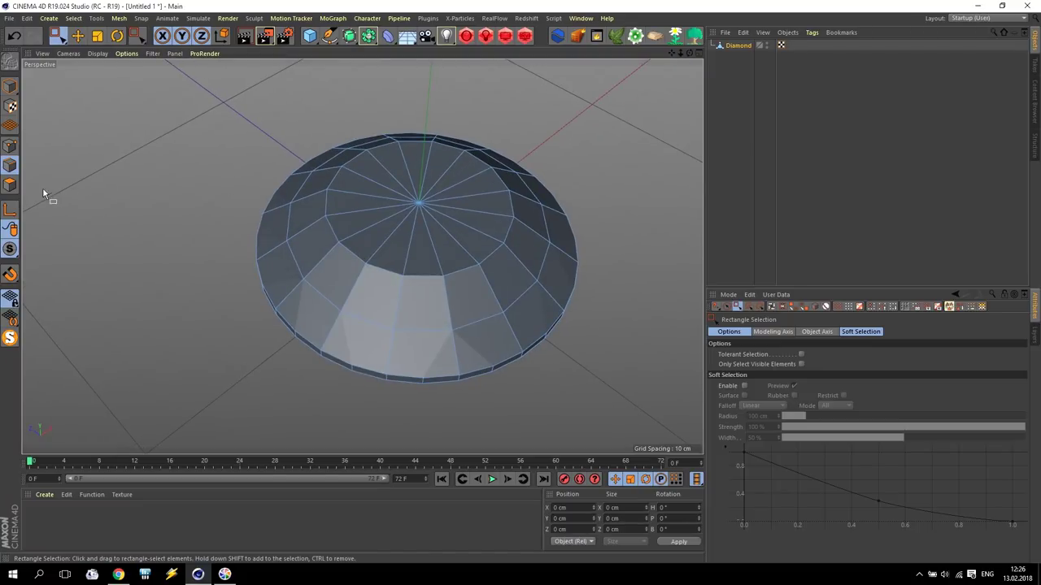
# - Select all edges radiating from the table's centre with Live Selection and dissolve them into one flat face
pyautogui.click(57, 35)
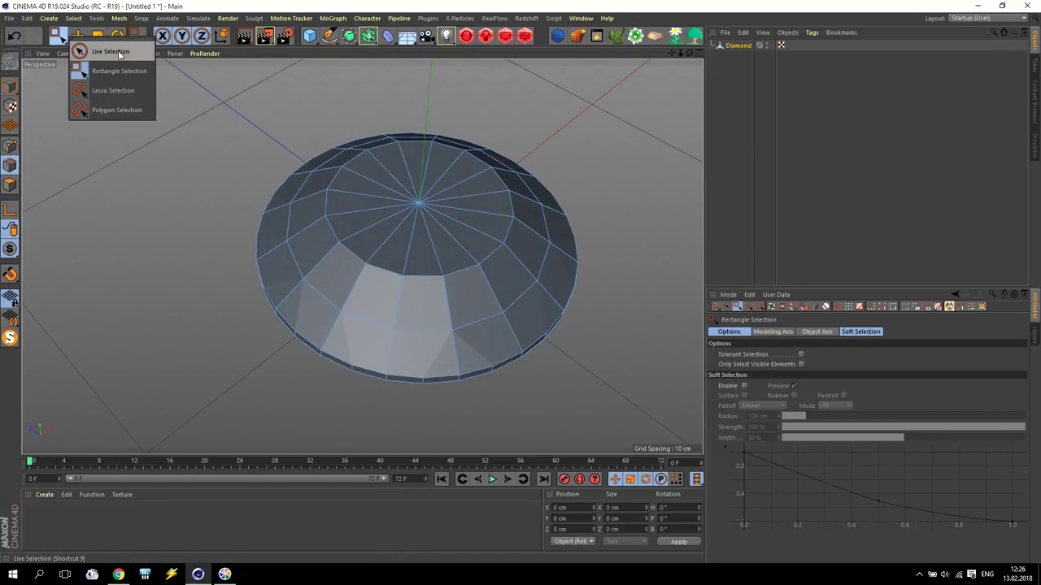
pyautogui.click(118, 50)
pyautogui.moveTo(346, 200)
pyautogui.mouseDown()
pyautogui.moveTo(386, 171)
pyautogui.moveTo(436, 239)
pyautogui.moveTo(448, 236)
pyautogui.mouseUp()
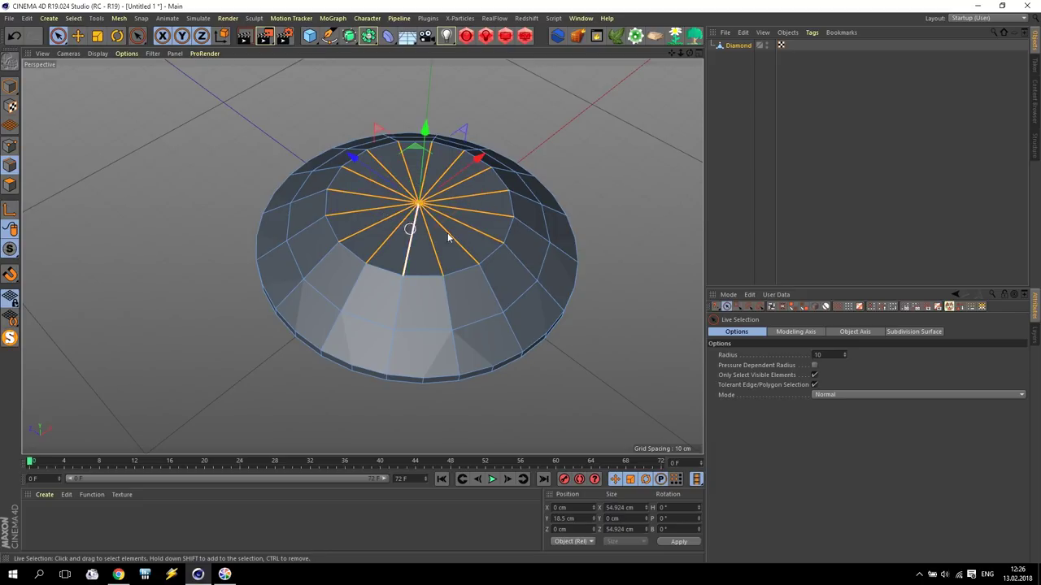
pyautogui.rightClick(382, 197)
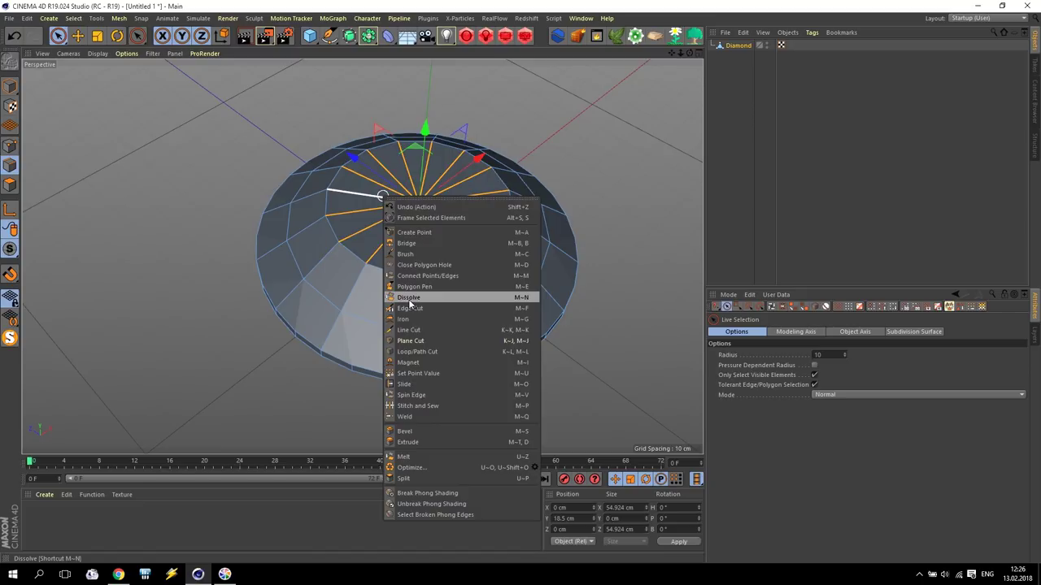
pyautogui.click(409, 298)
# - Start Line Cut on the pavilion with Visible Only on, enable snapping and open the Vertex Snap setting
pyautogui.scroll(-3, 426, 324)
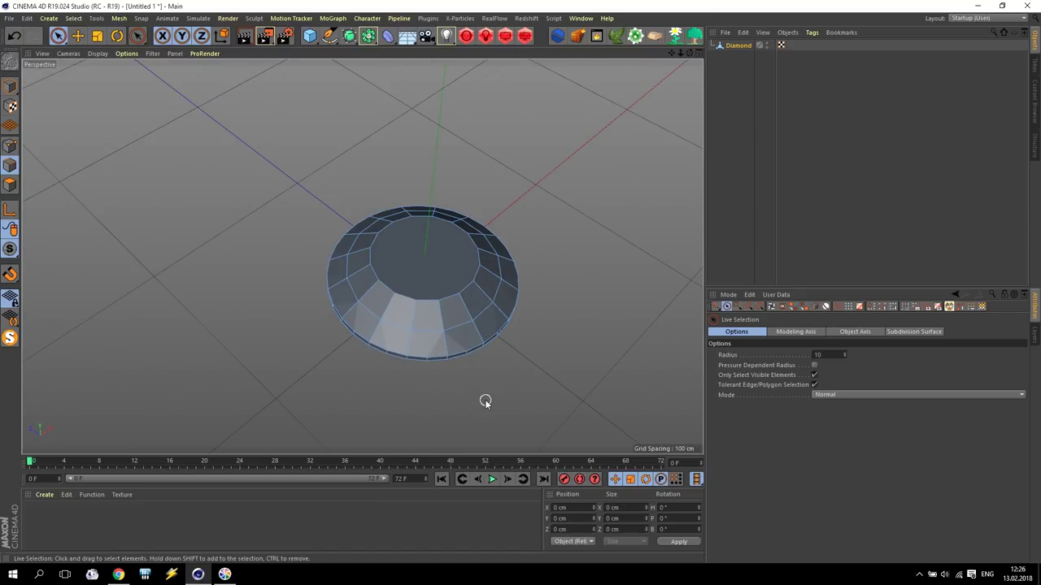
pyautogui.keyDown('alt'); pyautogui.moveTo(484, 401); pyautogui.dragTo(382, 341); pyautogui.keyUp('alt')
pyautogui.scroll(4, 424, 394)
pyautogui.click(458, 370)
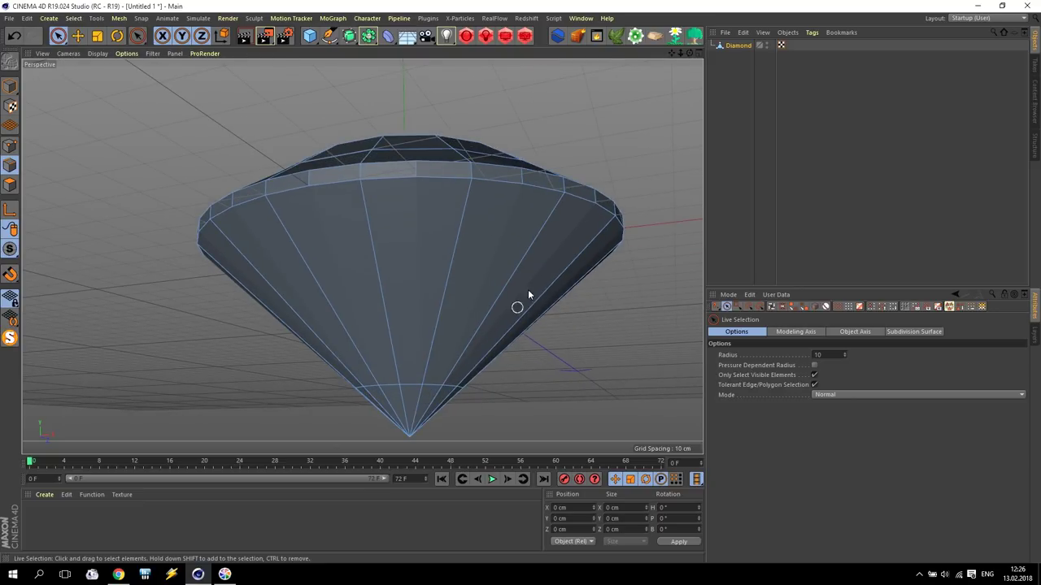
pyautogui.moveTo(676, 56); pyautogui.dragTo(67, 150)
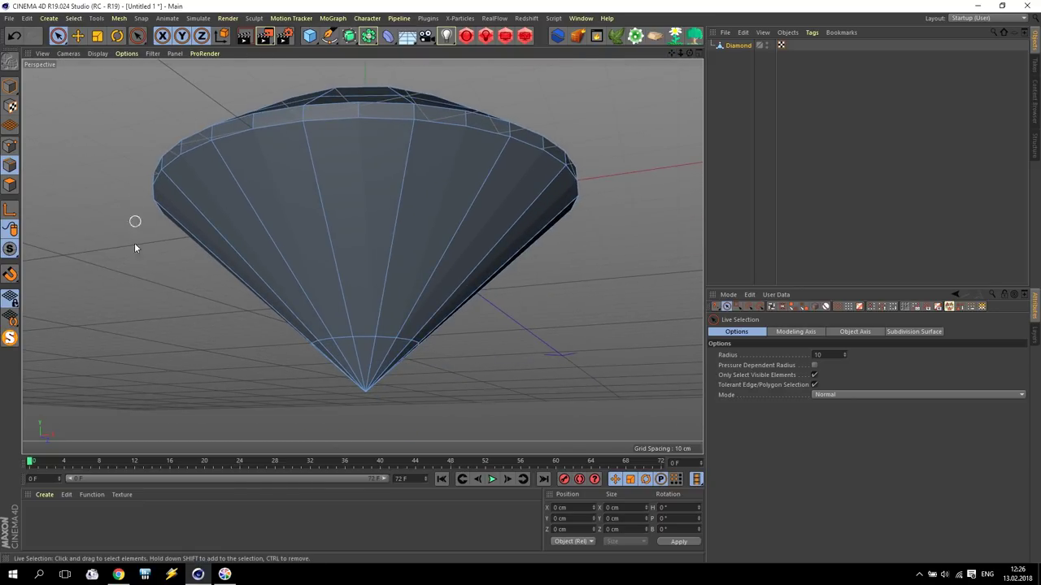
pyautogui.rightClick(140, 275)
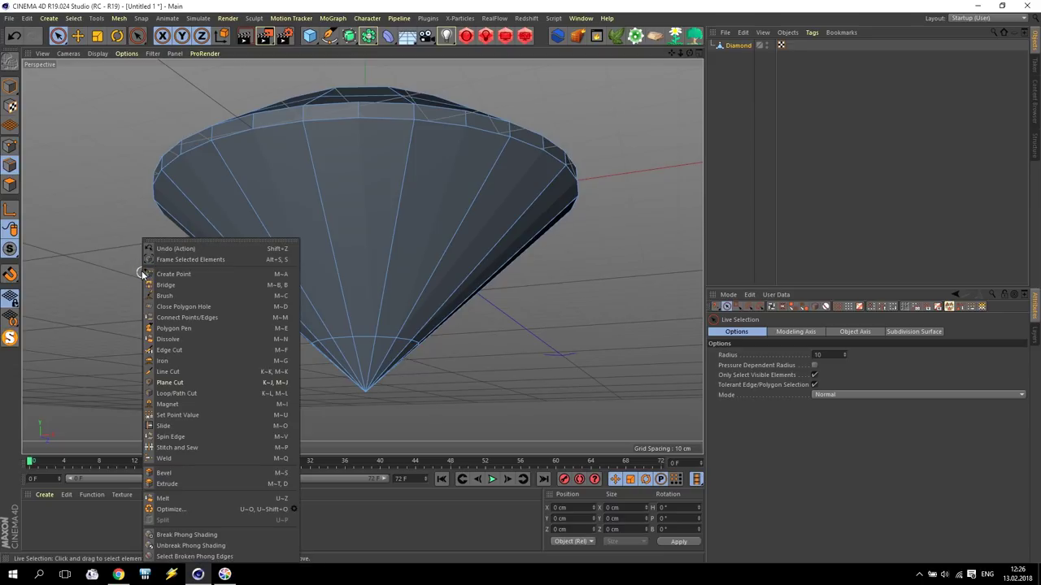
pyautogui.click(171, 372)
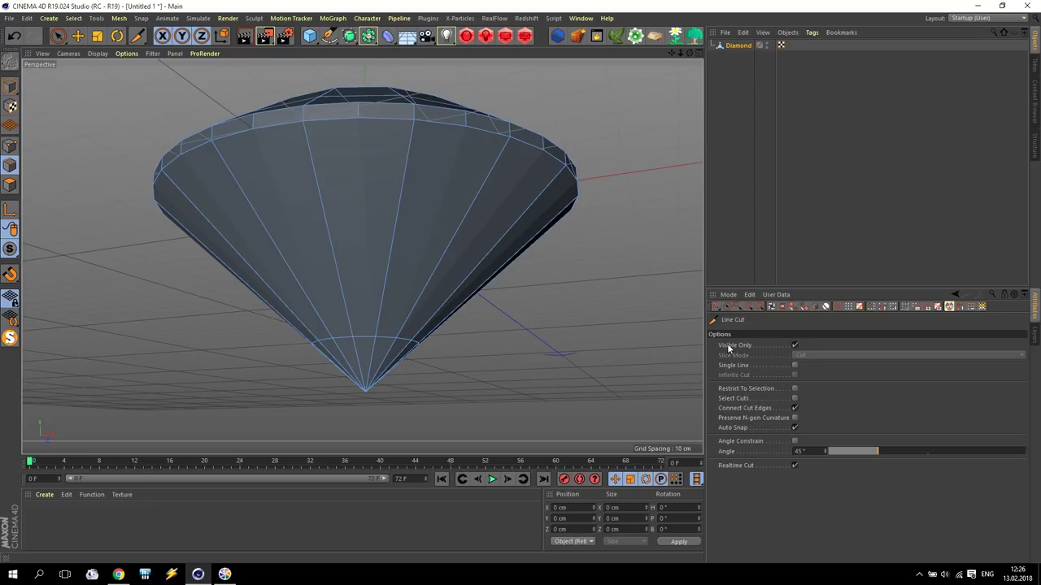
pyautogui.click(794, 346)
pyautogui.click(10, 274)
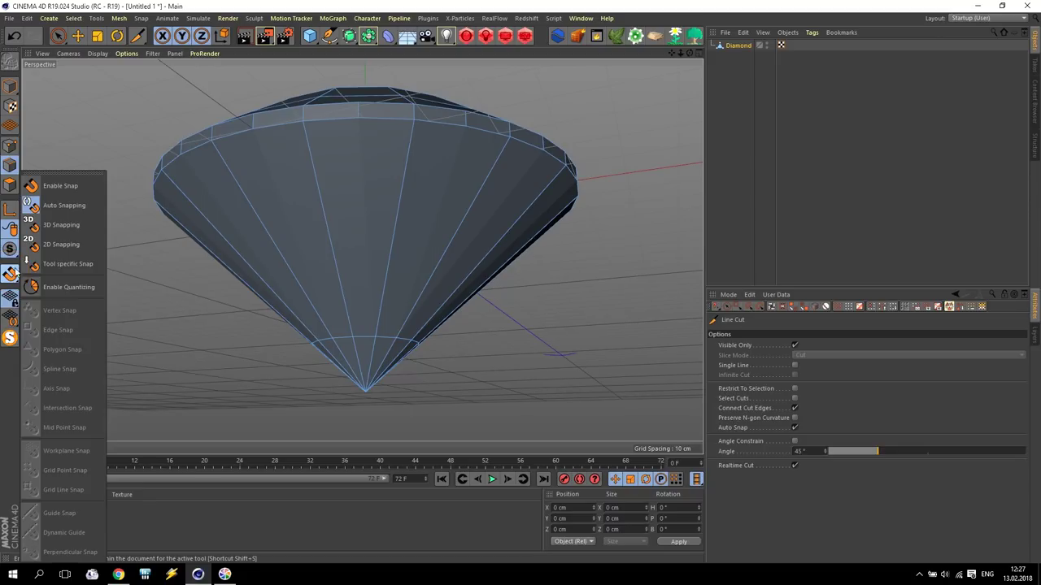
pyautogui.click(55, 186)
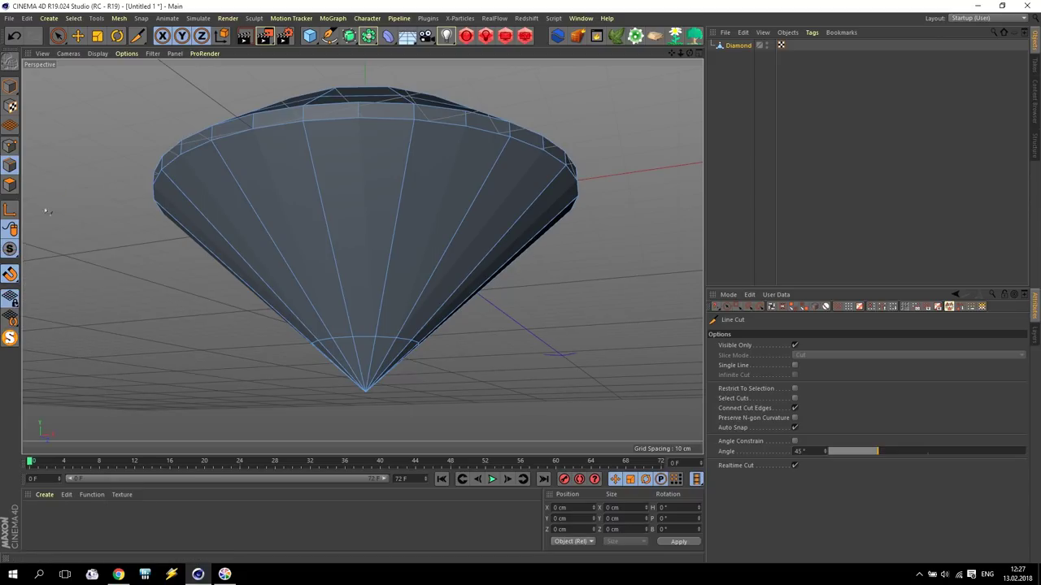
pyautogui.click(10, 274)
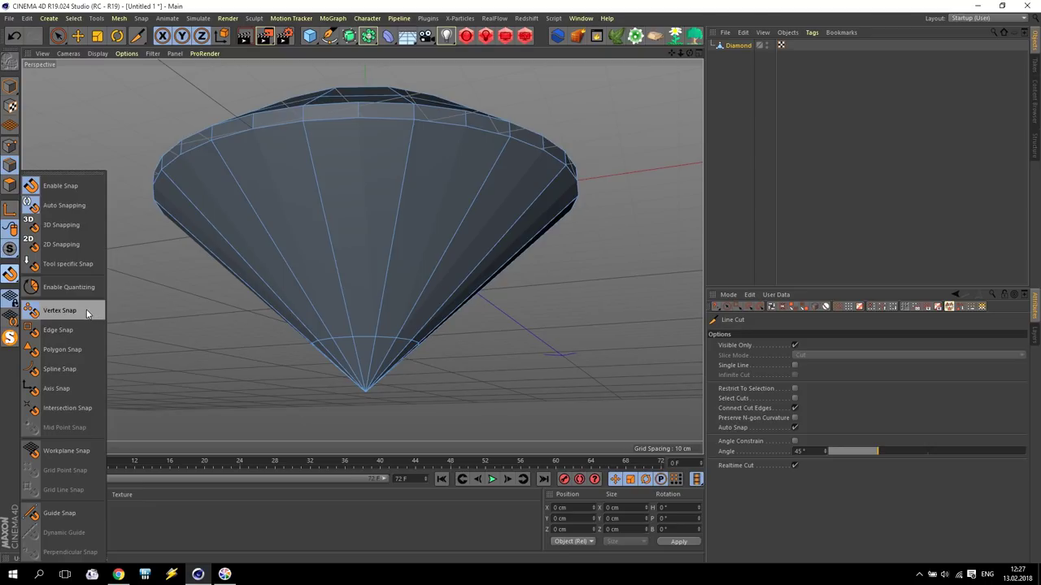
pyautogui.click(60, 311)
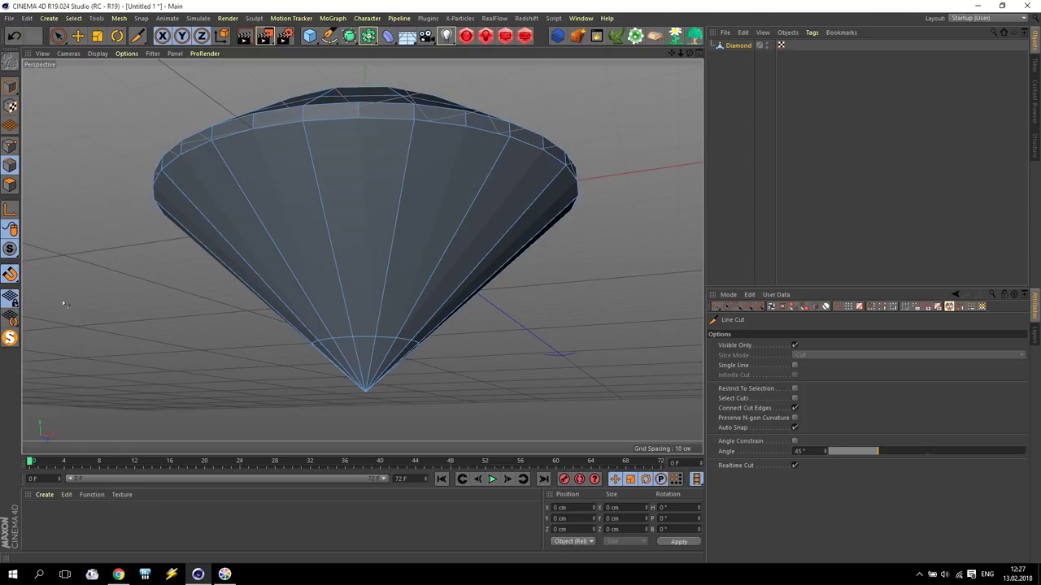
# - Restart Line Cut with Vertex Snap on and cut the first zigzag between the pavilion's lower loop and every second girdle vertex
pyautogui.click(77, 34)
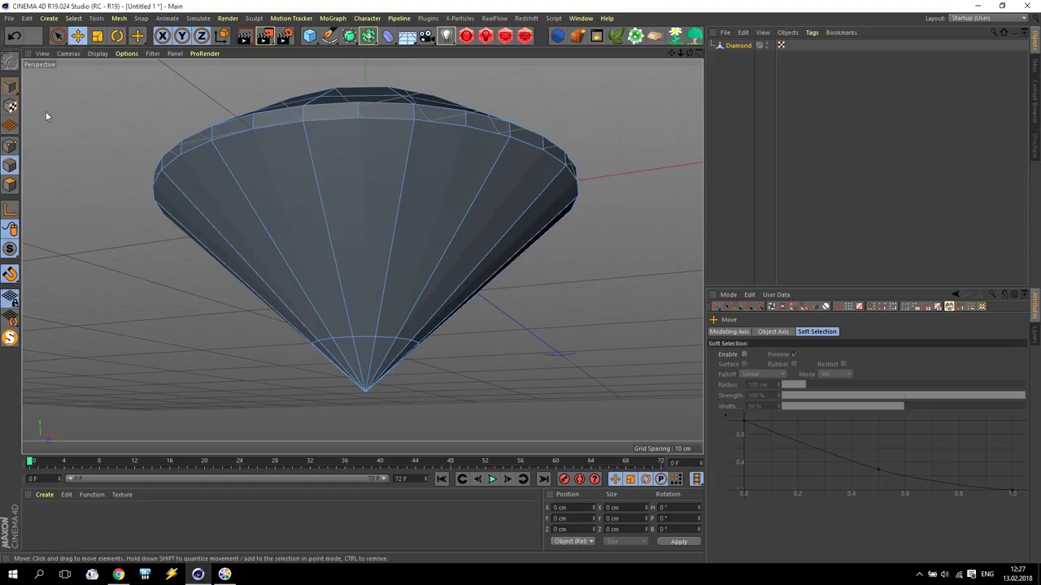
pyautogui.rightClick(151, 284)
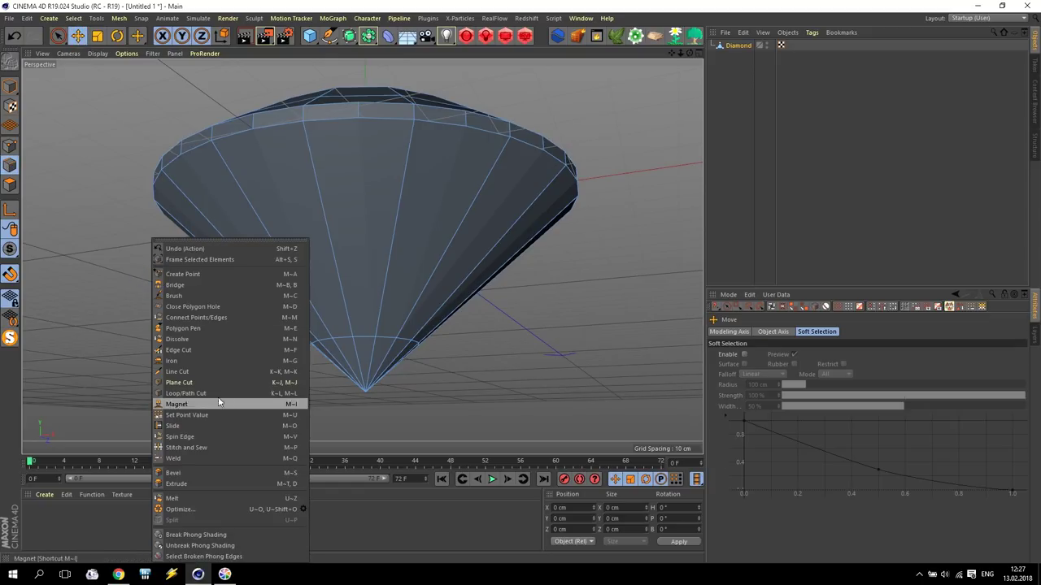
pyautogui.click(179, 371)
pyautogui.click(351, 337)
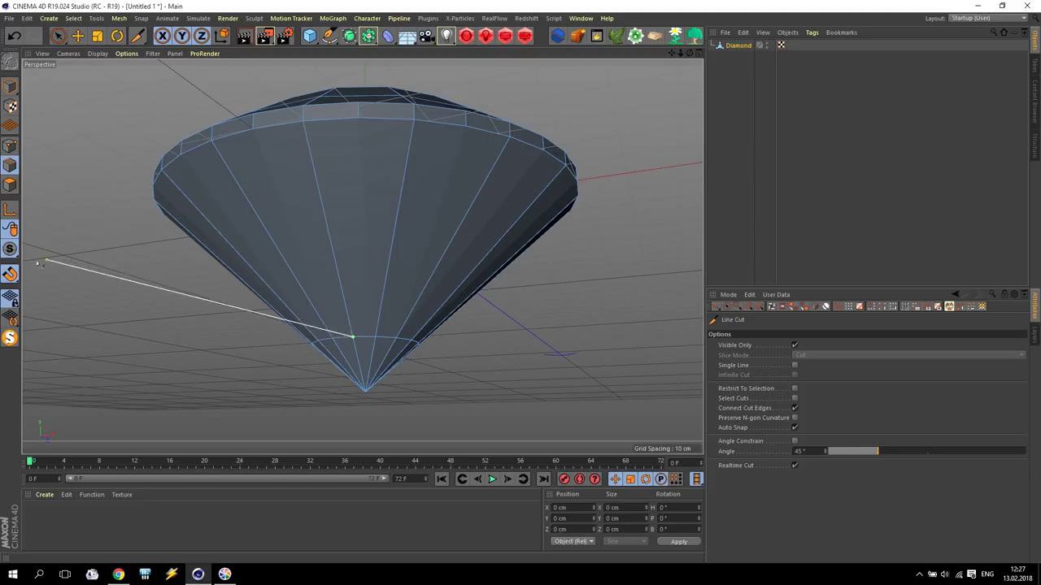
pyautogui.moveTo(10, 274); pyautogui.dragTo(78, 311)
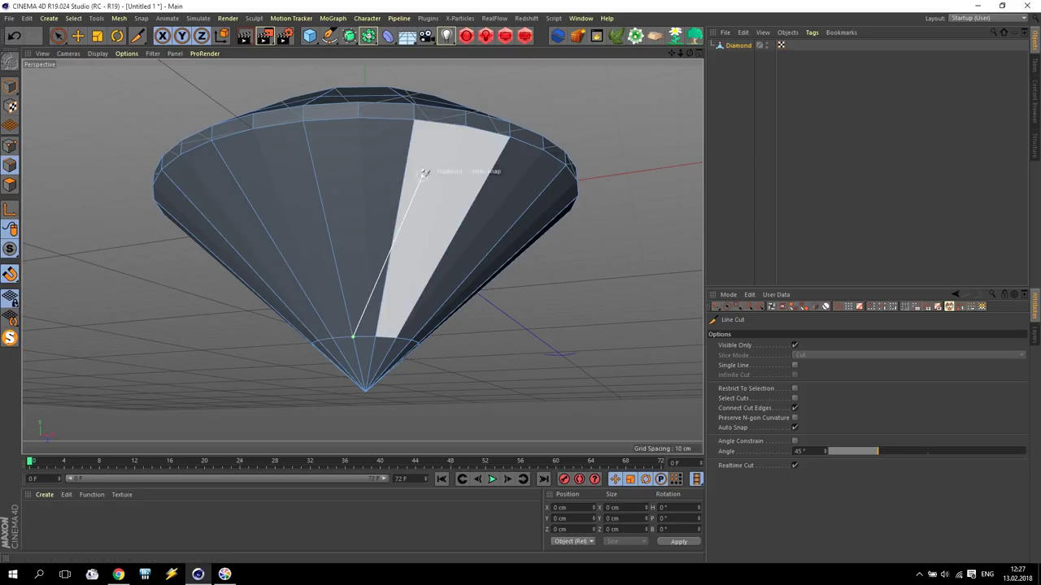
pyautogui.click(415, 121)
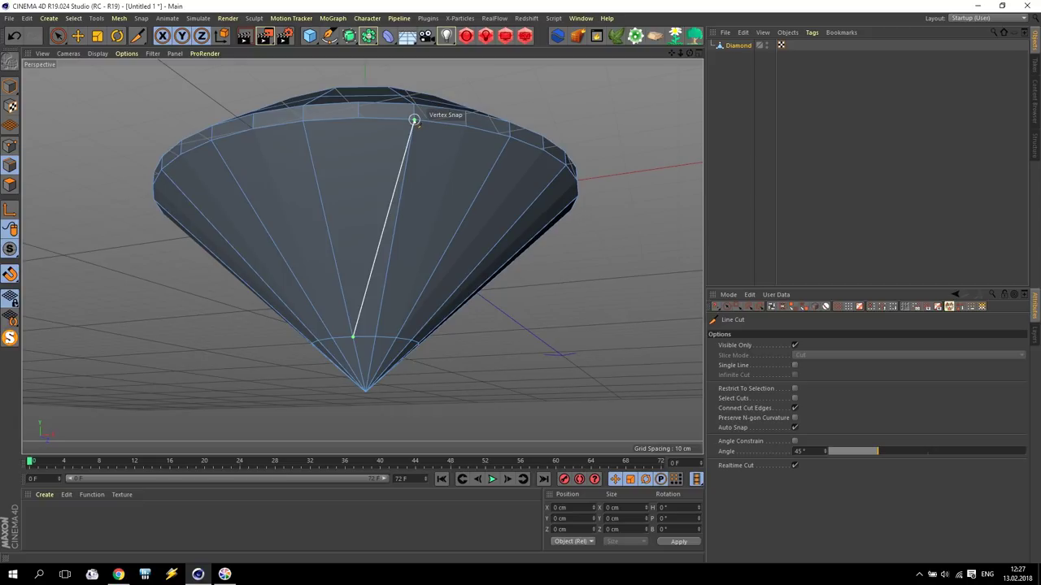
pyautogui.click(414, 120)
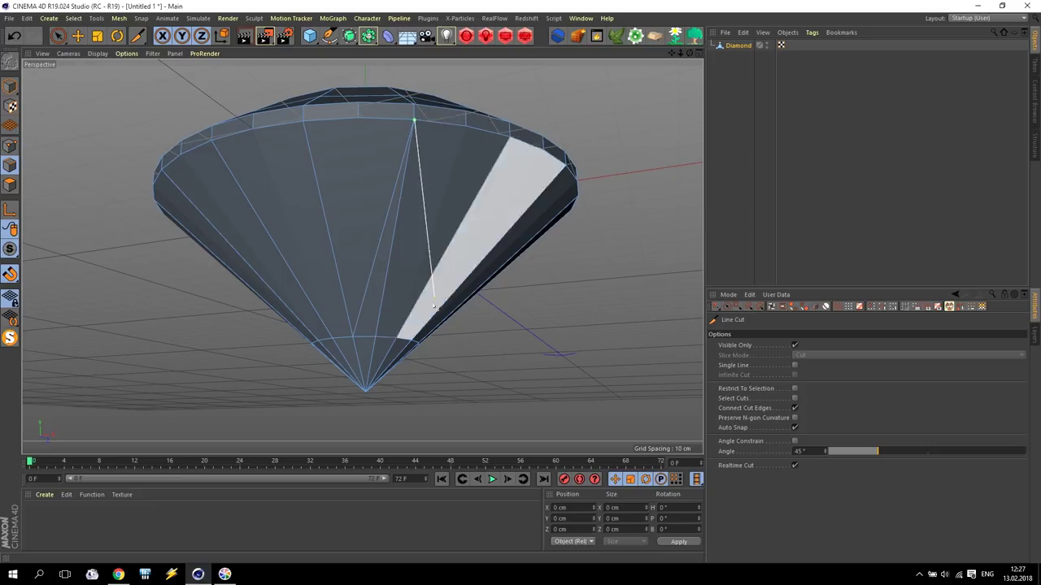
pyautogui.click(396, 338)
pyautogui.click(565, 167)
pyautogui.click(685, 74)
# - Continue the zigzag line cuts around the next sides of the pavilion, snapping alternately to lower loop and girdle vertices
pyautogui.moveTo(690, 54); pyautogui.dragTo(632, 158)
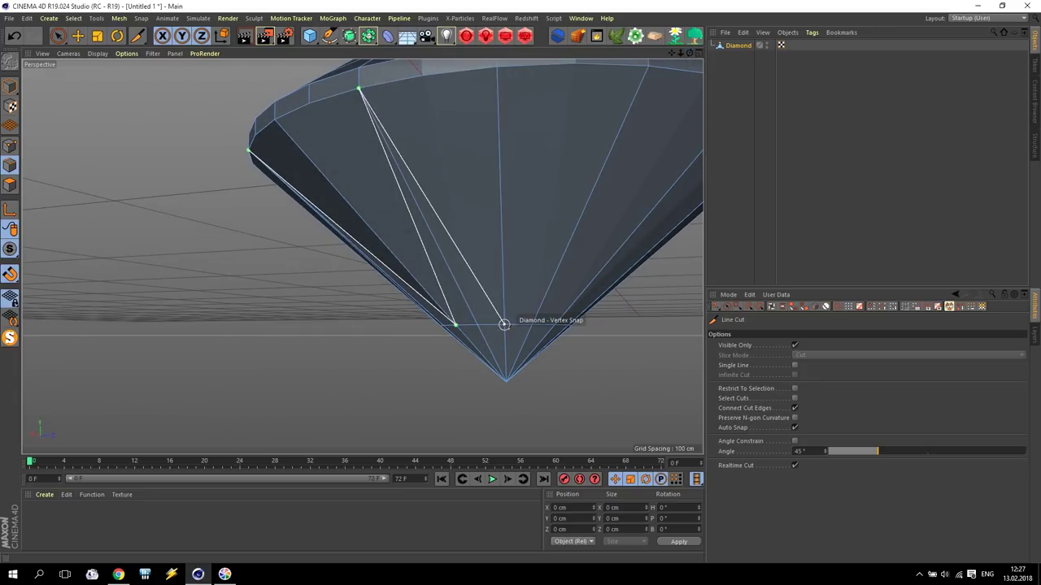
pyautogui.click(505, 325)
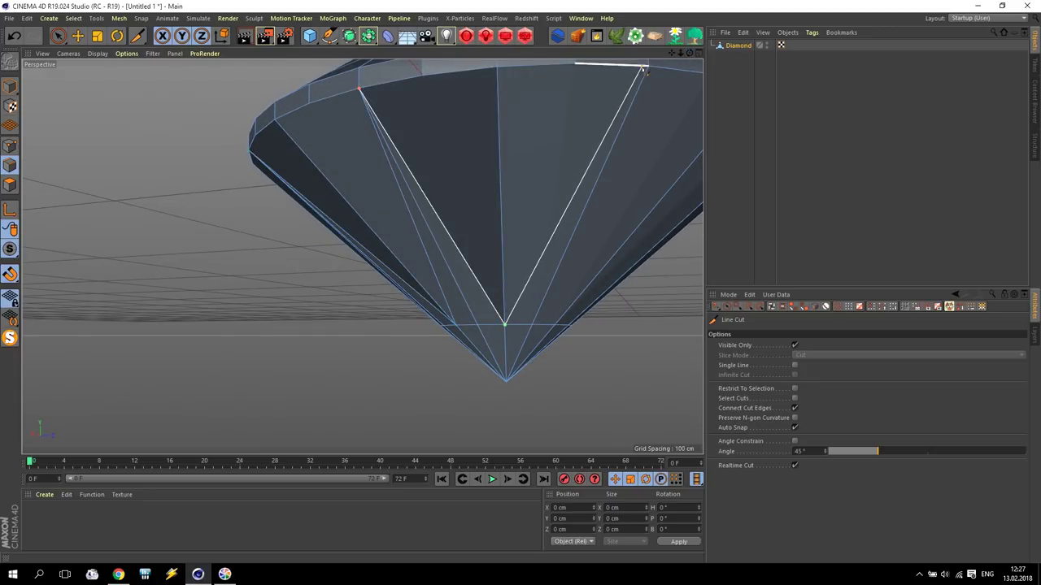
pyautogui.moveTo(678, 54)
pyautogui.mouseDown()
pyautogui.moveTo(365, 252)
pyautogui.moveTo(692, 51)
pyautogui.mouseUp()
pyautogui.click(366, 132)
pyautogui.click(351, 371)
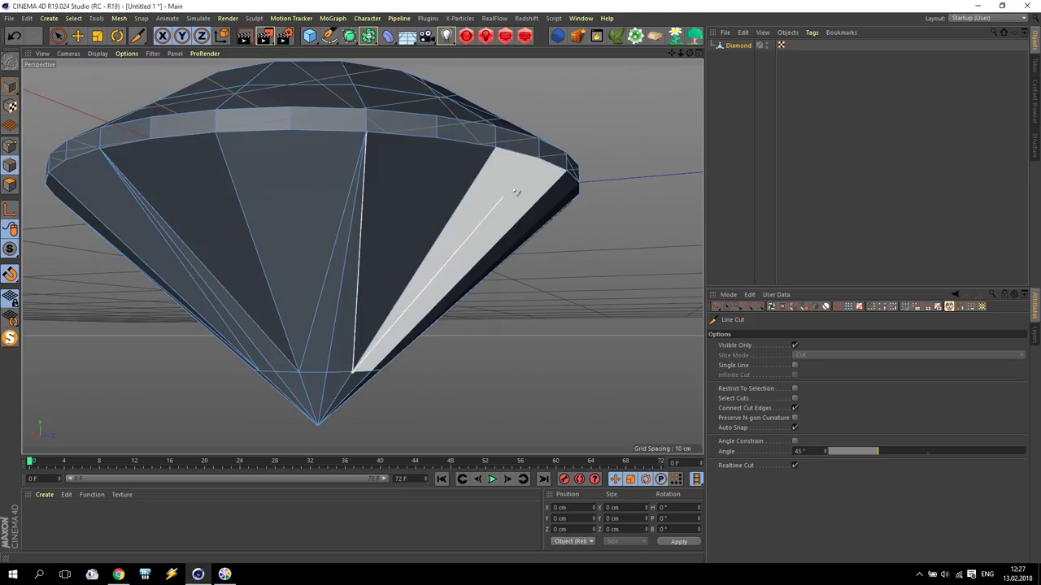
pyautogui.click(566, 169)
pyautogui.moveTo(689, 54); pyautogui.dragTo(407, 321)
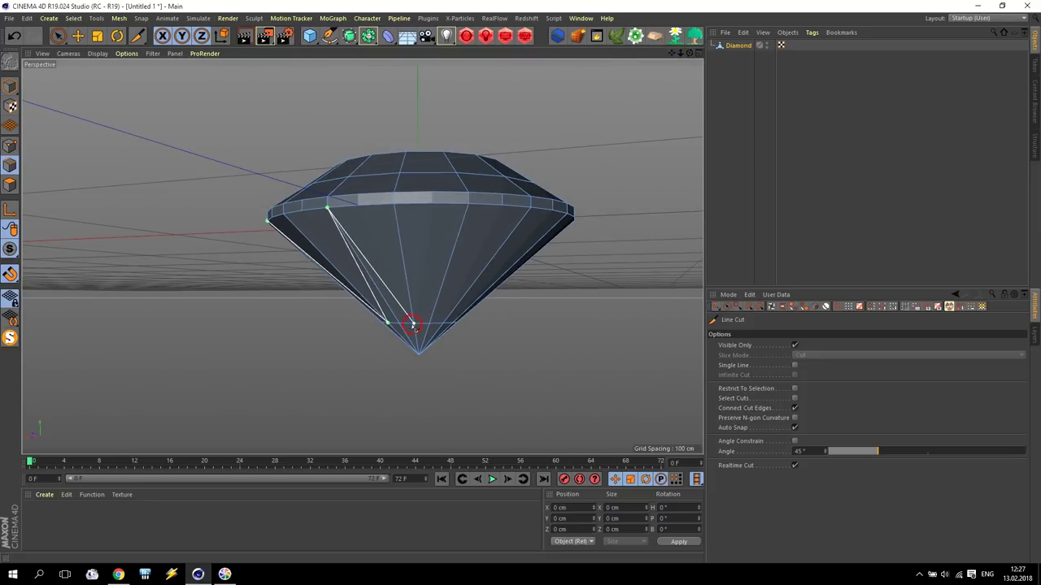
pyautogui.click(412, 324)
pyautogui.click(468, 204)
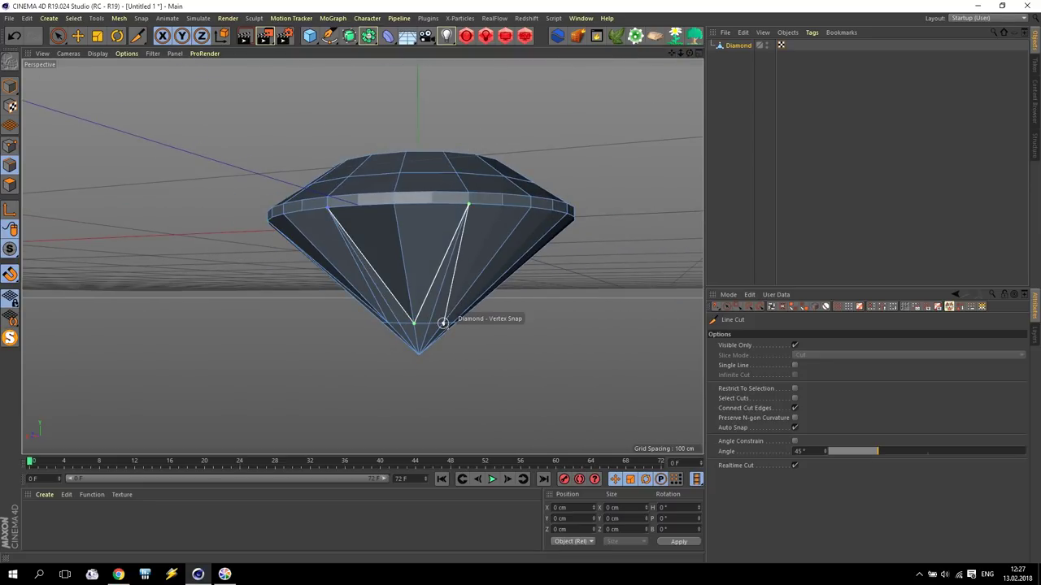
pyautogui.moveTo(689, 54); pyautogui.dragTo(679, 61)
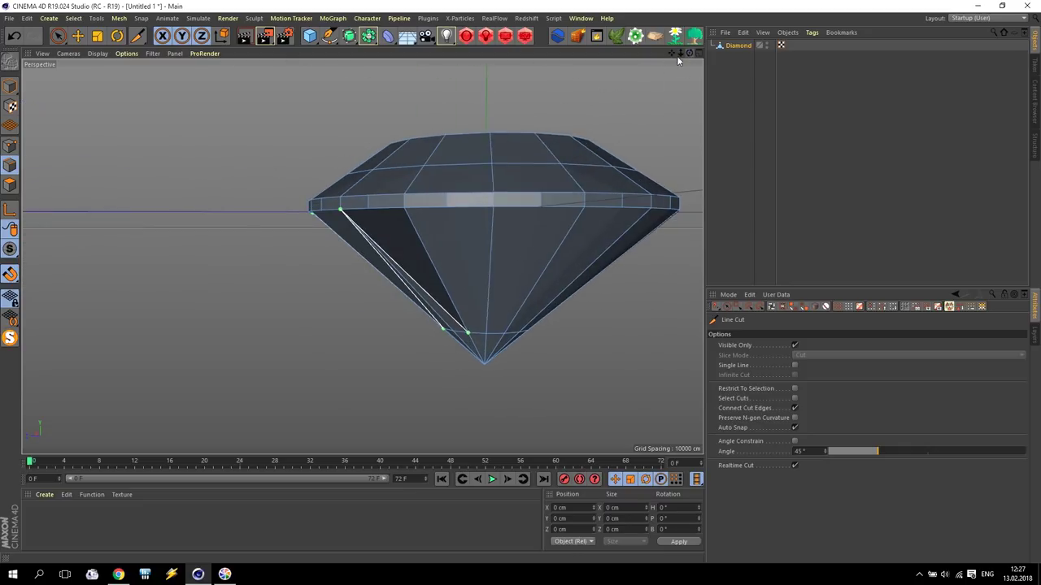
pyautogui.click(493, 210)
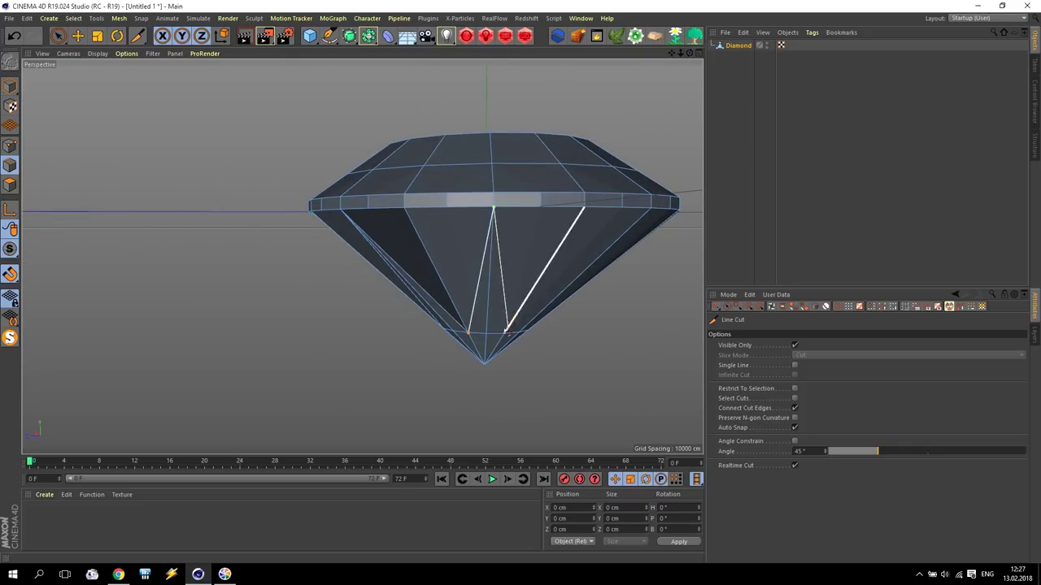
pyautogui.click(504, 334)
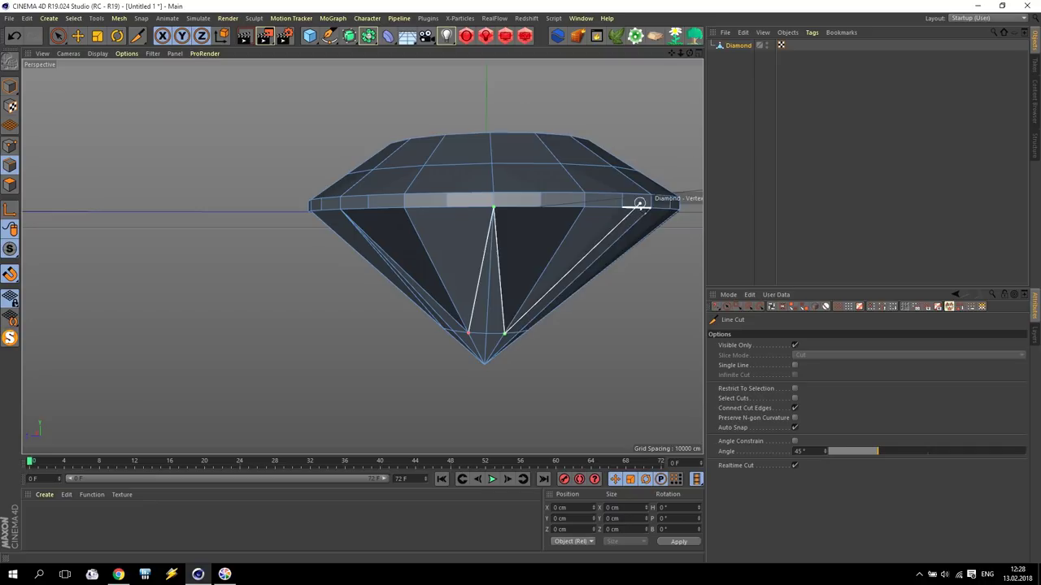
# - Complete the zigzag line cuts on the remaining side of the pavilion, joining them to the first cut, and leave Line Cut
pyautogui.moveTo(673, 52); pyautogui.dragTo(538, 52)
pyautogui.keyDown('alt'); pyautogui.moveTo(362, 256); pyautogui.dragTo(472, 293); pyautogui.keyUp('alt')
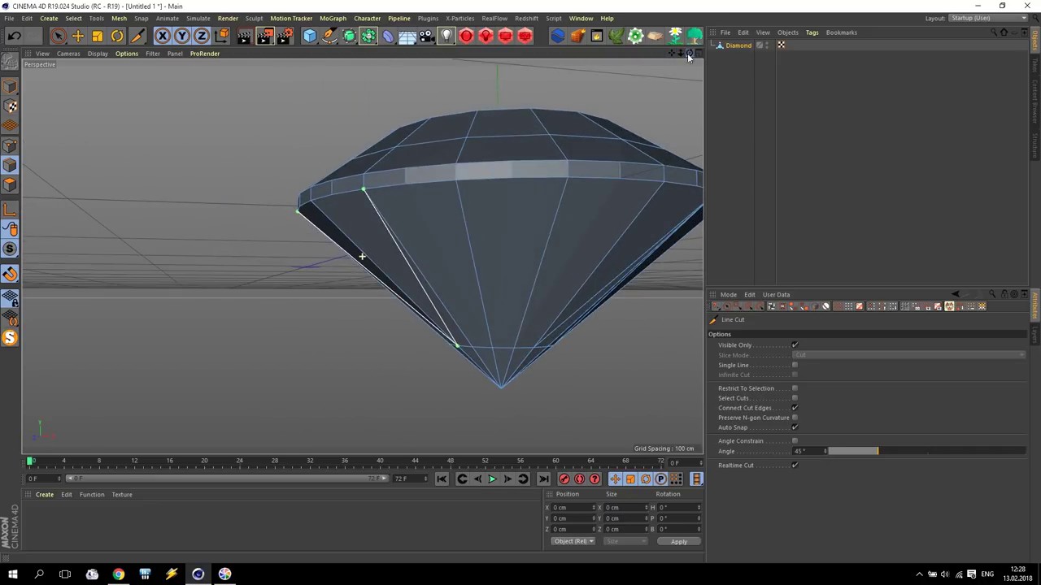
pyautogui.click(490, 348)
pyautogui.click(567, 177)
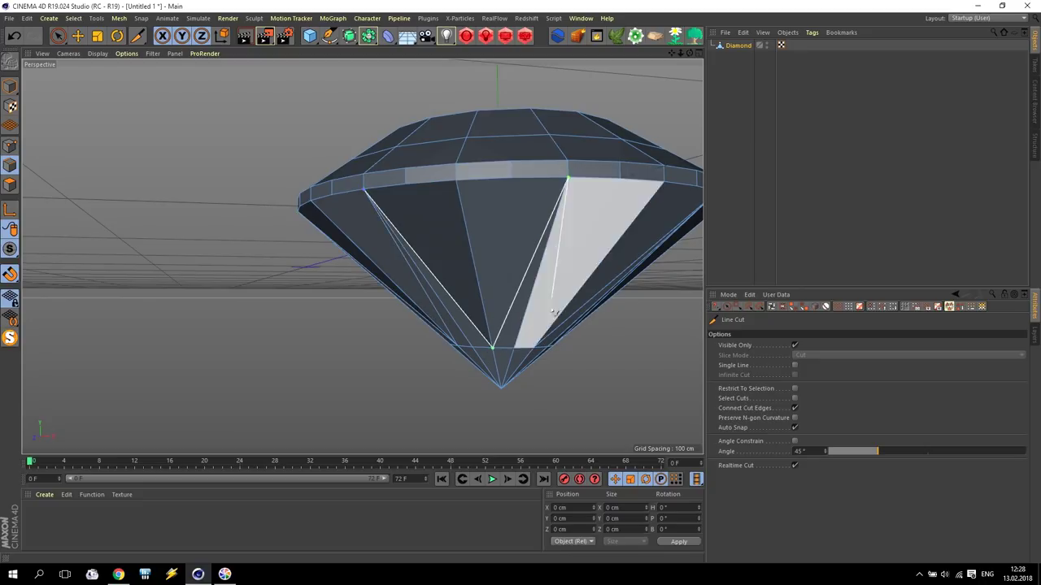
pyautogui.click(534, 348)
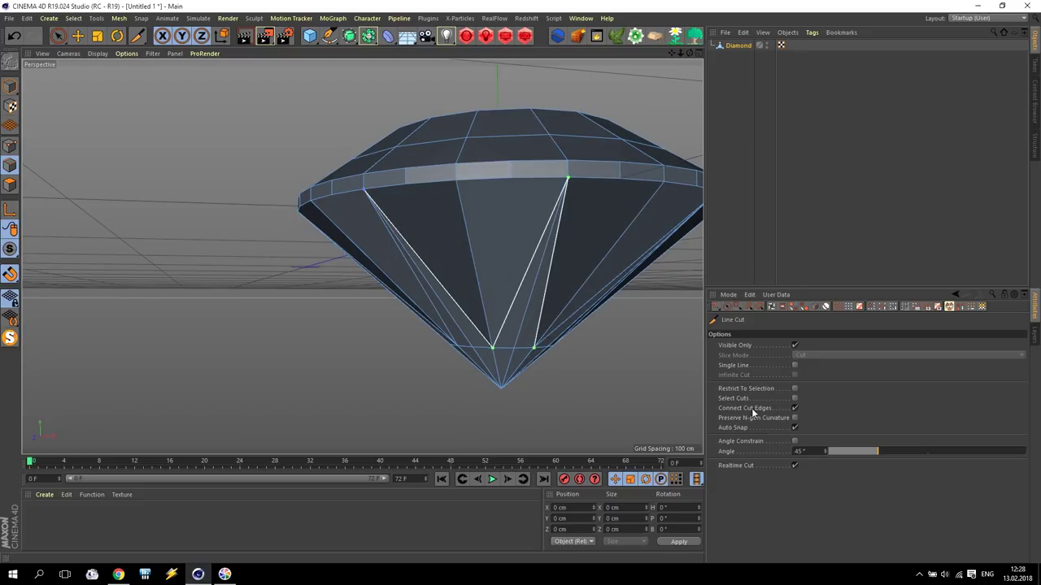
pyautogui.click(79, 39)
pyautogui.scroll(-2, 599, 279)
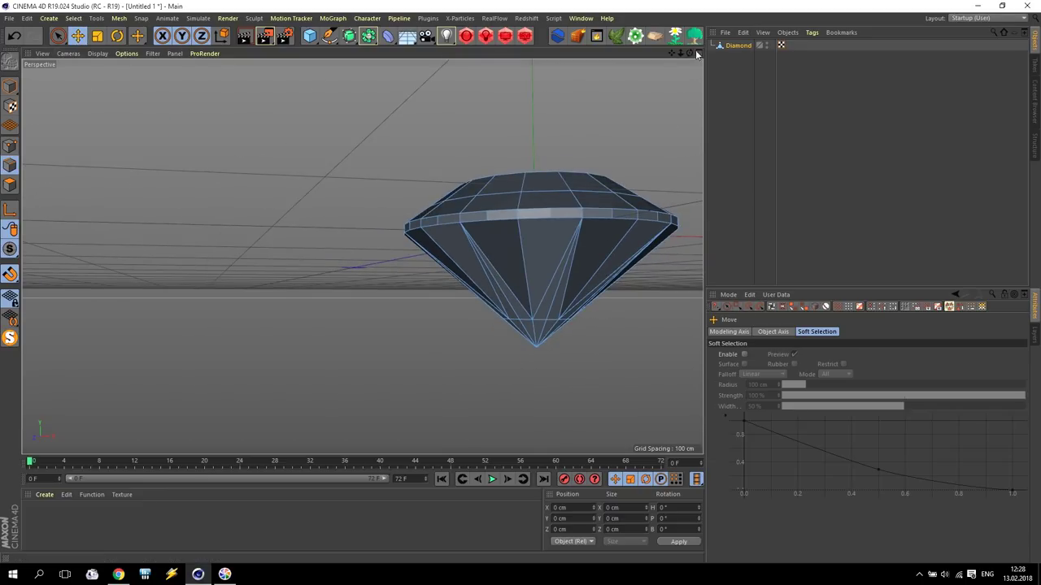
pyautogui.moveTo(674, 55); pyautogui.dragTo(363, 257)
pyautogui.moveTo(681, 58); pyautogui.dragTo(647, 97)
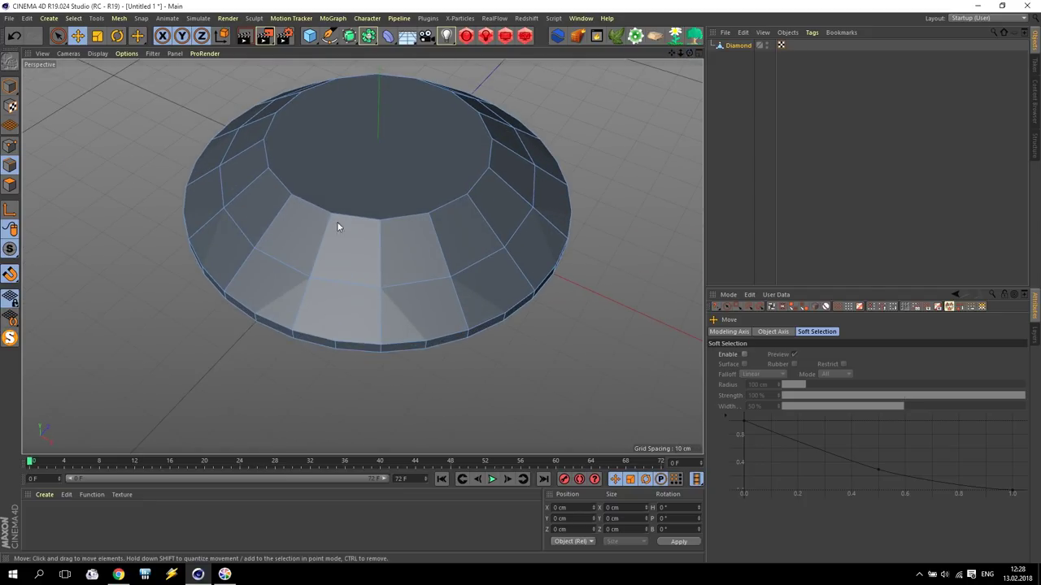
# - Start Line Cut on the crown and cut the first kite facet, snapping to middle-loop, table and girdle vertices back to its start
pyautogui.rightClick(86, 298)
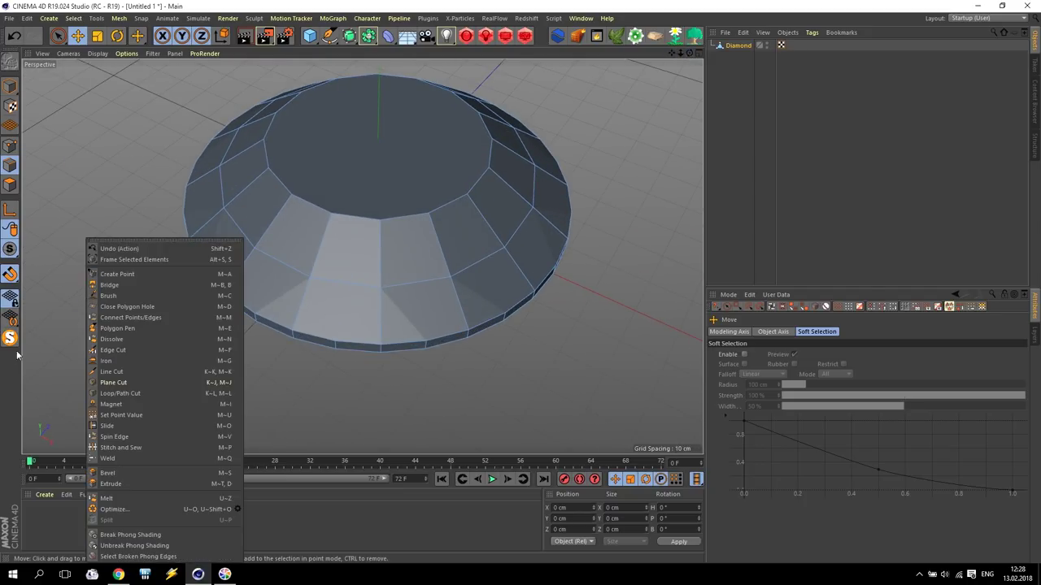
pyautogui.click(108, 376)
pyautogui.click(255, 248)
pyautogui.click(331, 215)
pyautogui.click(380, 289)
pyautogui.click(255, 249)
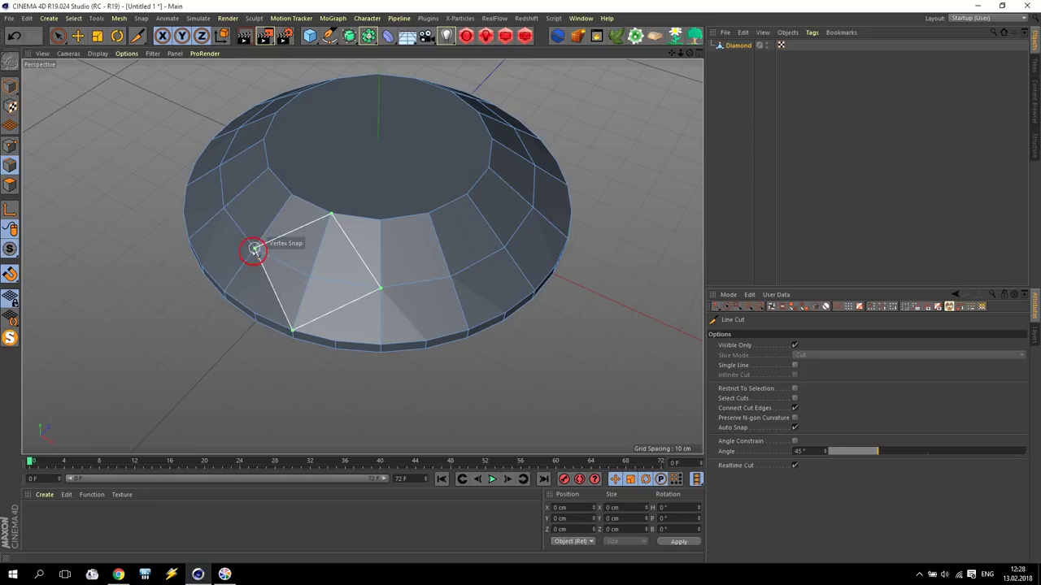
# - Cut a second closed kite beside the first, from their shared middle-loop vertex via the table, next alternate middle-loop vertex and girdle
pyautogui.click(396, 260)
pyautogui.click(428, 214)
pyautogui.click(505, 247)
pyautogui.click(468, 330)
pyautogui.click(379, 288)
# - Cut the third kite facet on the next uncut side of the crown, starting at the neighbouring kite's middle-loop corner
pyautogui.moveTo(690, 53); pyautogui.dragTo(349, 259)
pyautogui.click(205, 273)
pyautogui.click(286, 216)
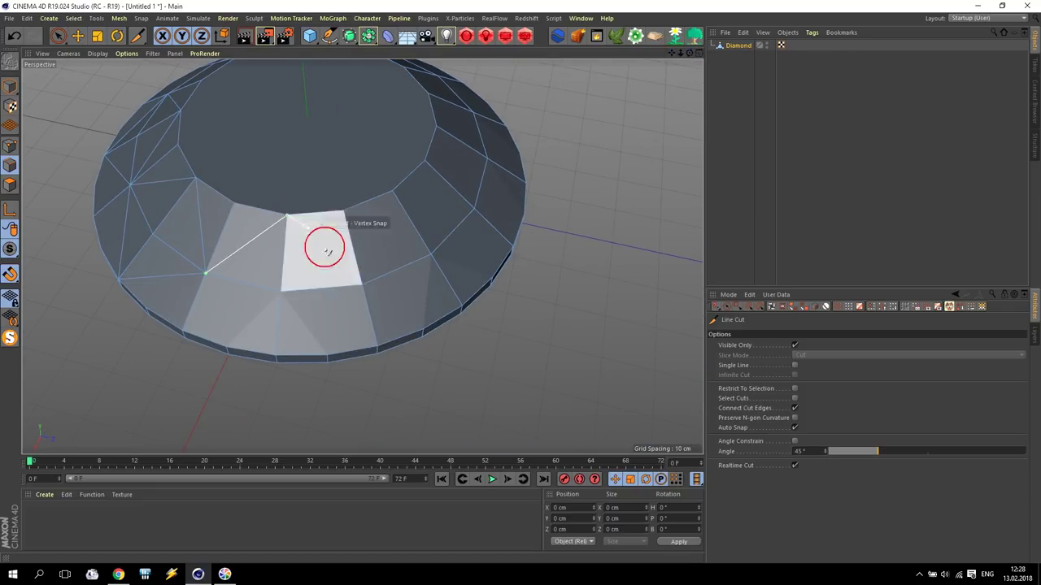
pyautogui.click(361, 285)
pyautogui.click(276, 355)
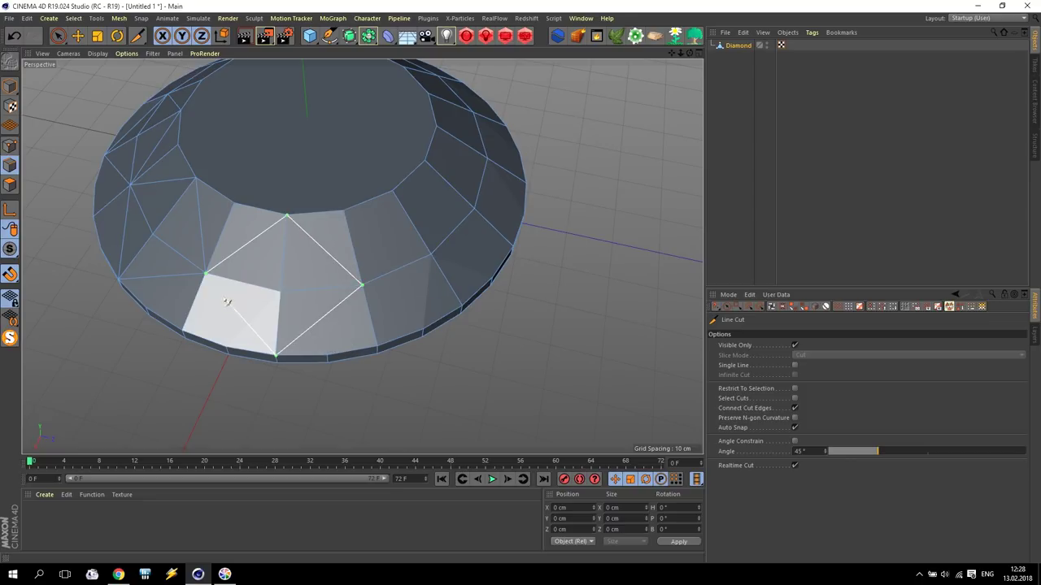
pyautogui.click(206, 273)
# - Cut the fourth kite facet from the third kite's far corner through the table, middle-loop and girdle vertices back to that corner
pyautogui.click(361, 284)
pyautogui.click(392, 192)
pyautogui.click(474, 209)
pyautogui.click(462, 302)
pyautogui.click(361, 285)
# - Try to cut the next kite facet around the crown and begin its neighbour, and undo the faulty cut
pyautogui.moveTo(690, 52); pyautogui.dragTo(455, 163)
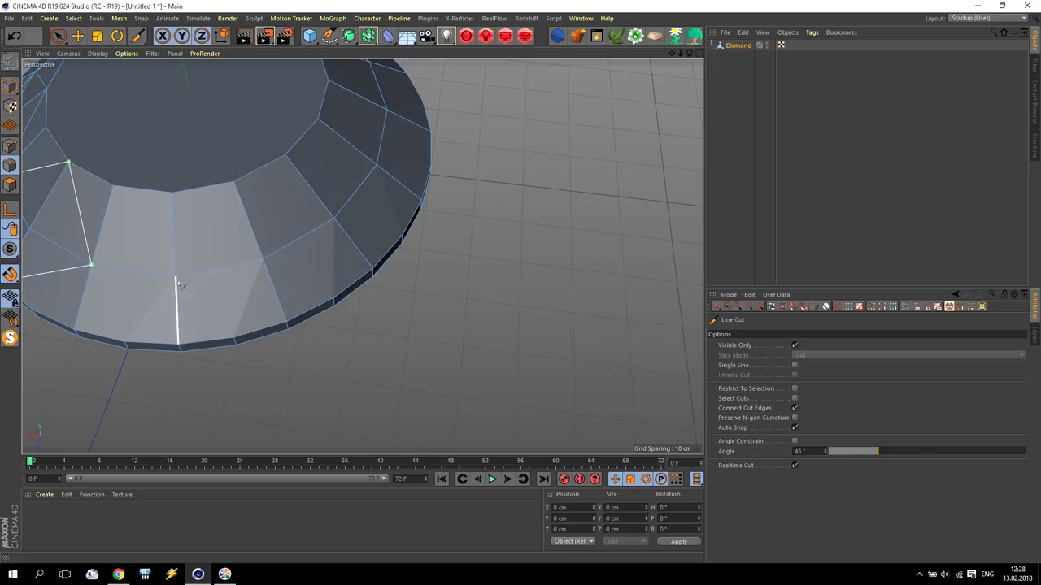
pyautogui.click(92, 265)
pyautogui.click(186, 208)
pyautogui.click(263, 260)
pyautogui.click(178, 345)
pyautogui.click(91, 265)
pyautogui.click(263, 260)
pyautogui.click(287, 156)
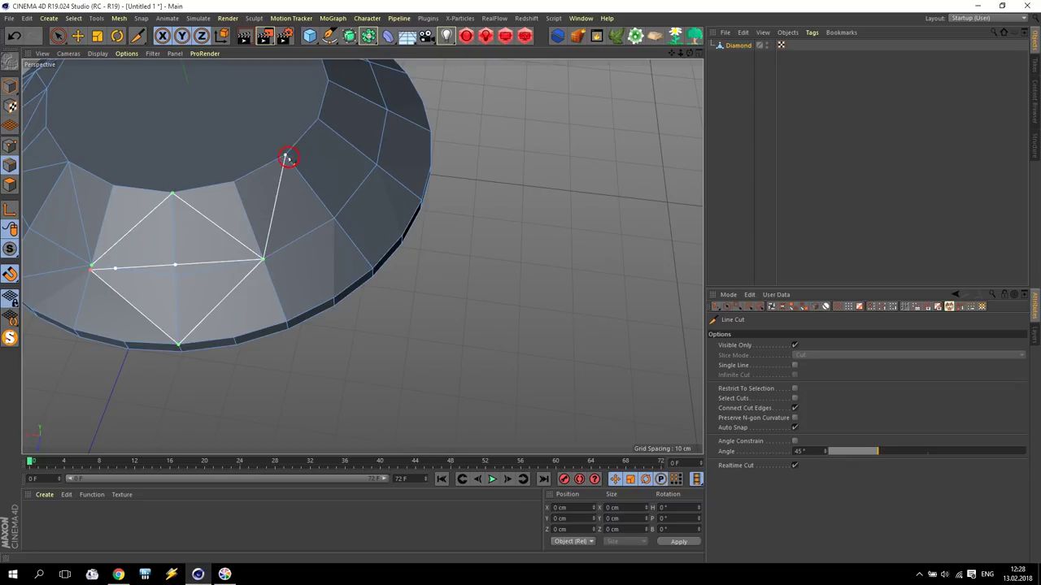
pyautogui.press('Escape')
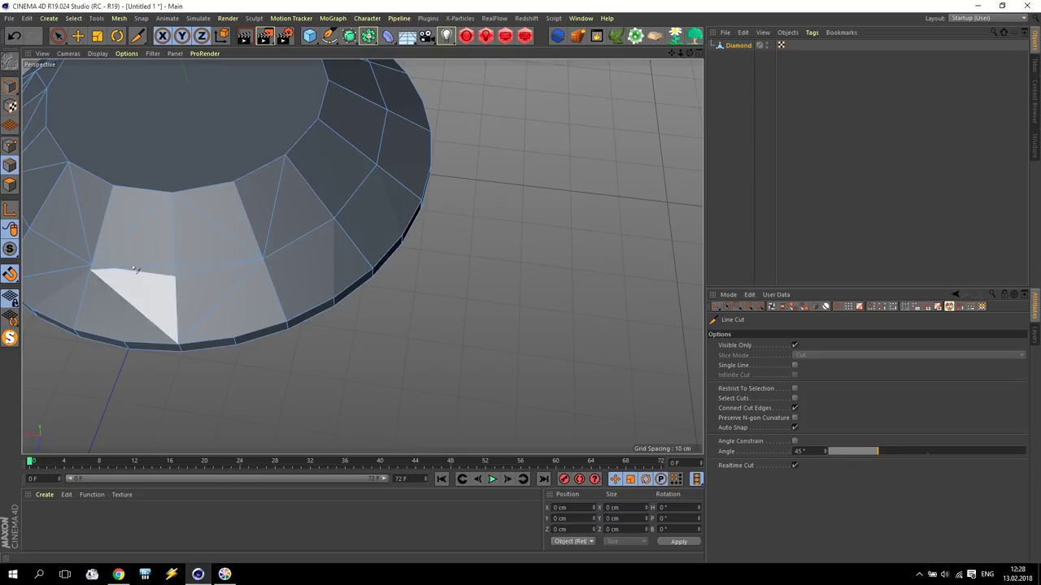
pyautogui.click(16, 37)
# - Recut the kite facet as a closed outline through its middle-loop, table and girdle vertices, and end the cut
pyautogui.click(162, 261)
pyautogui.click(249, 211)
pyautogui.click(331, 286)
pyautogui.click(238, 352)
pyautogui.click(162, 261)
pyautogui.press('Escape')
# - Cut the last kite facet in the remaining gap of the crown, joining the kites on both sides, and end the cut
pyautogui.click(331, 287)
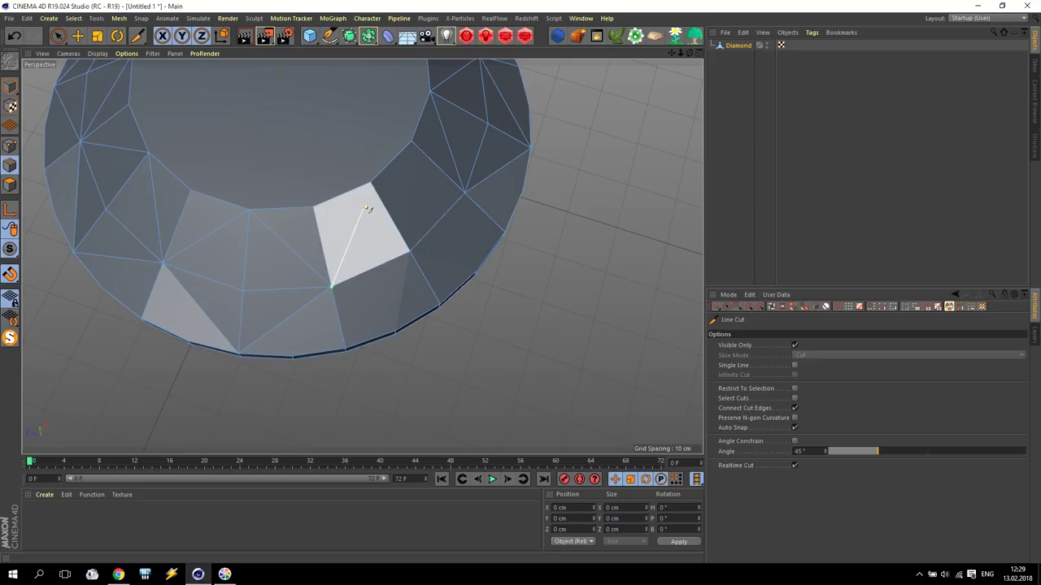
pyautogui.click(371, 184)
pyautogui.click(463, 193)
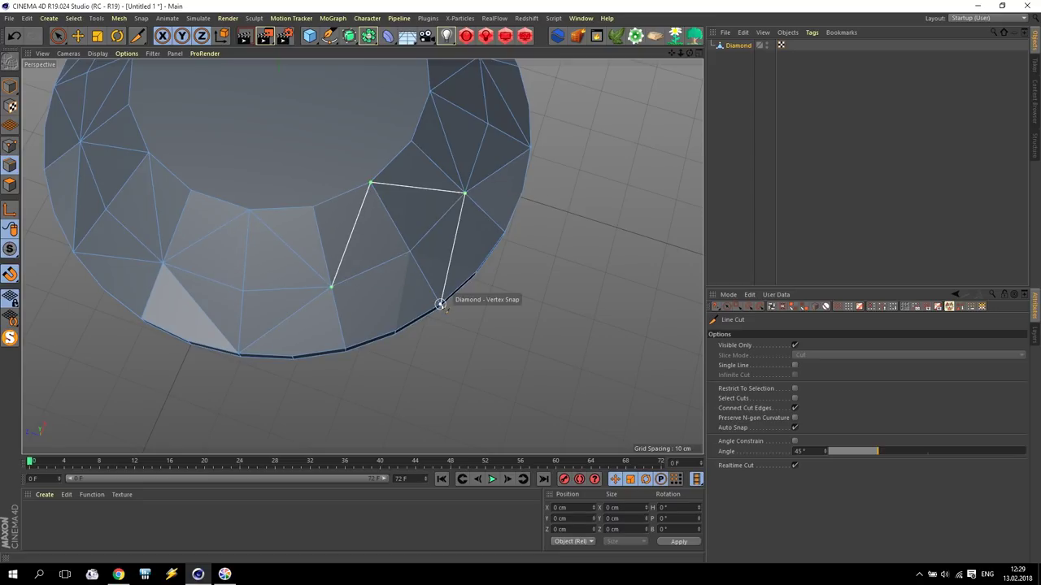
pyautogui.click(440, 304)
pyautogui.click(332, 286)
pyautogui.press('Escape')
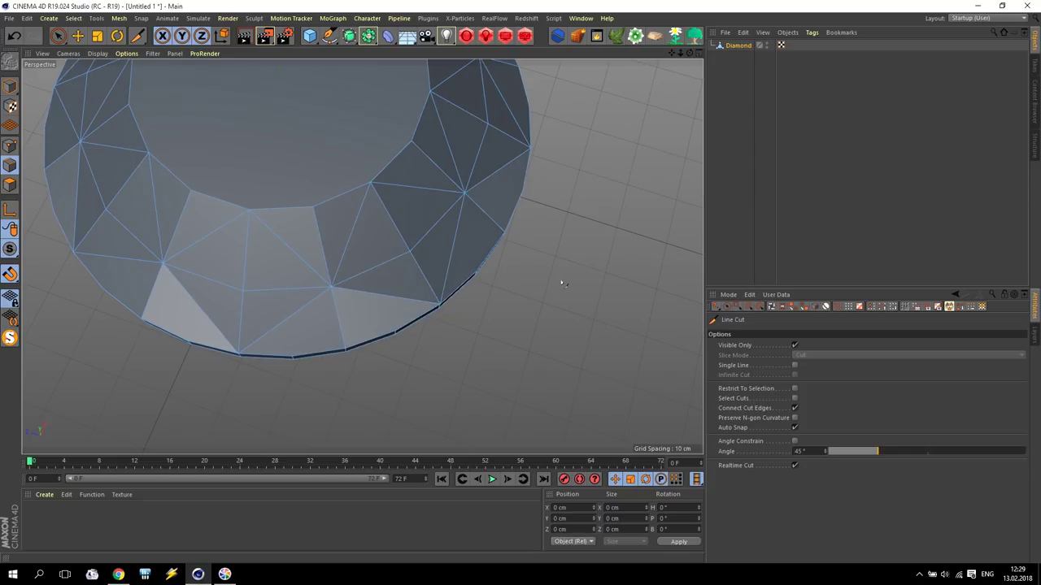
# - Turn off snapping, select the crossing edges inside all eight crown kites with Live Selection, and dissolve them
pyautogui.scroll(-3, 547, 291)
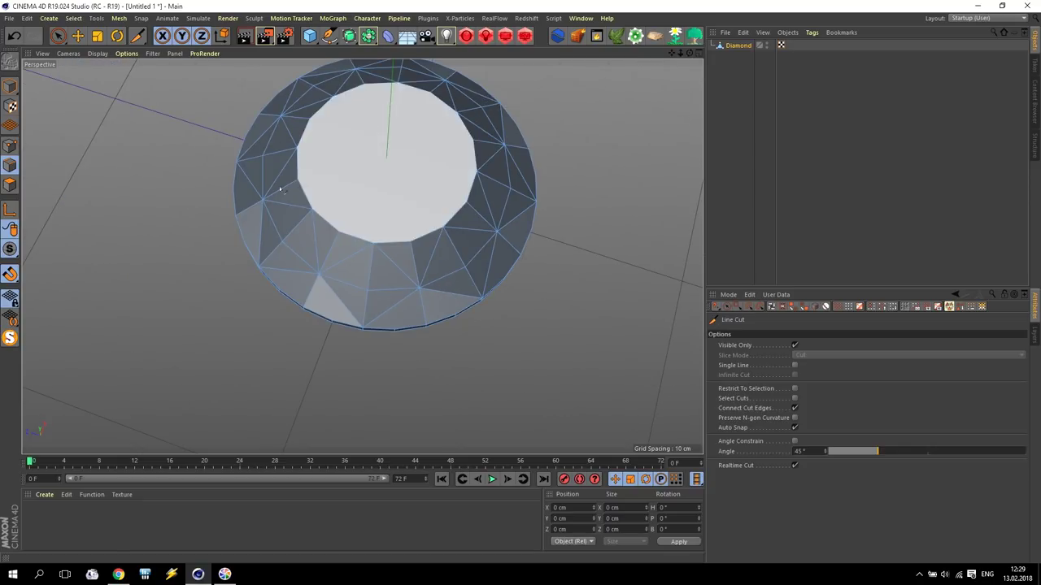
pyautogui.click(51, 275)
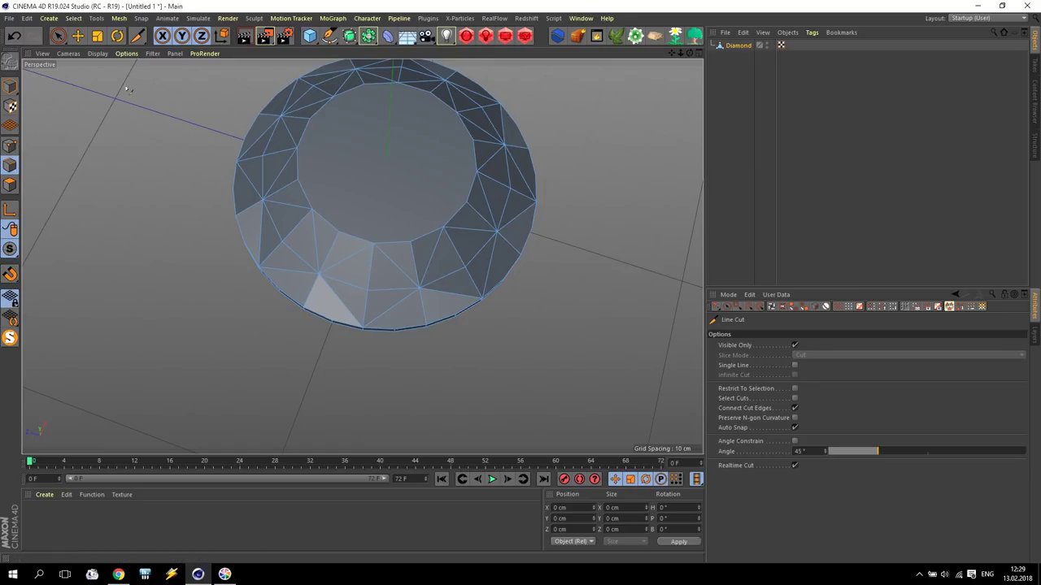
pyautogui.click(58, 35)
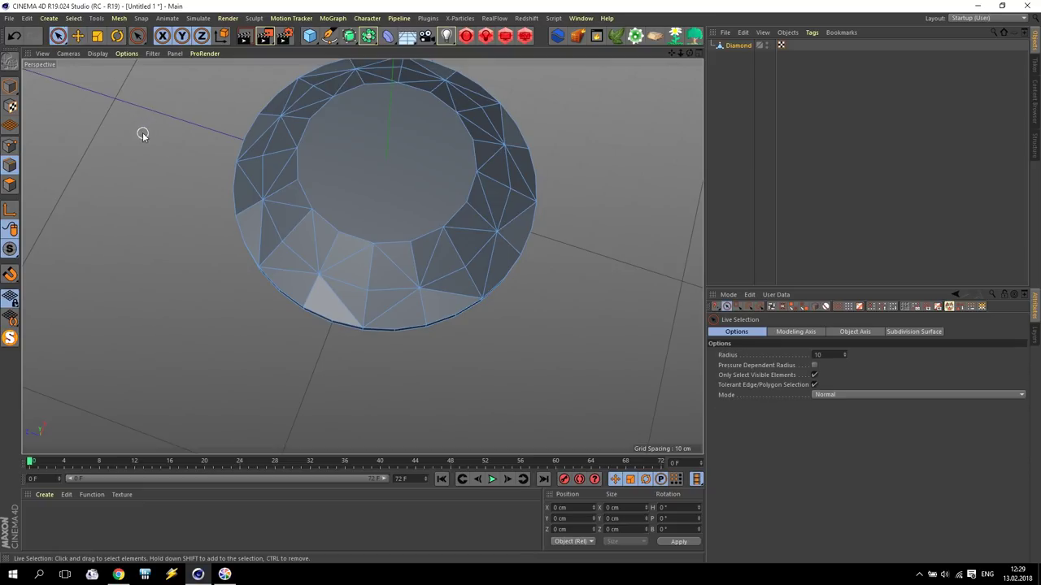
pyautogui.click(280, 241)
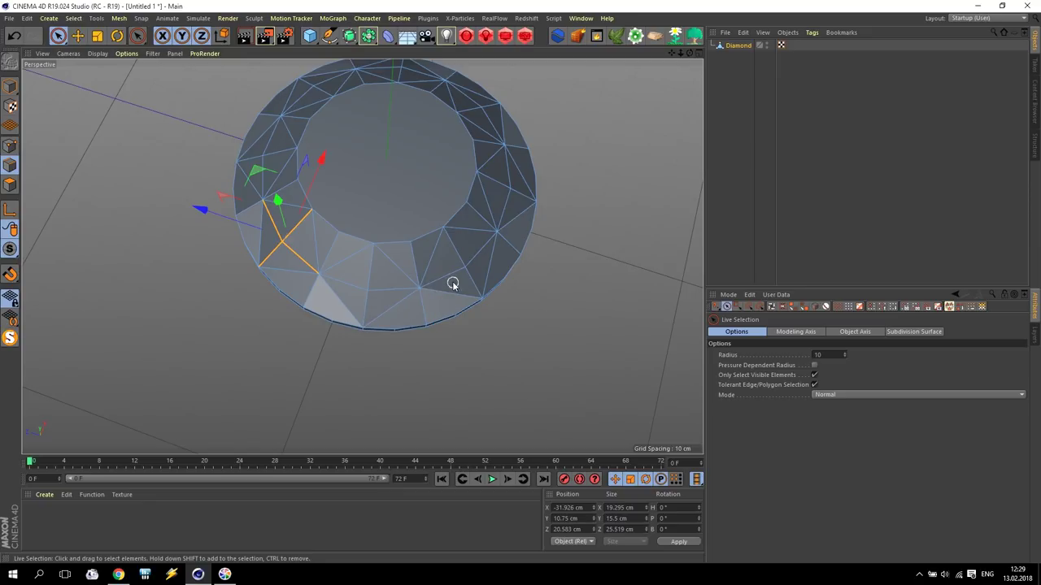
pyautogui.keyDown('shift'); pyautogui.click(368, 296); pyautogui.keyUp('shift')
pyautogui.keyDown('shift'); pyautogui.click(465, 268); pyautogui.keyUp('shift')
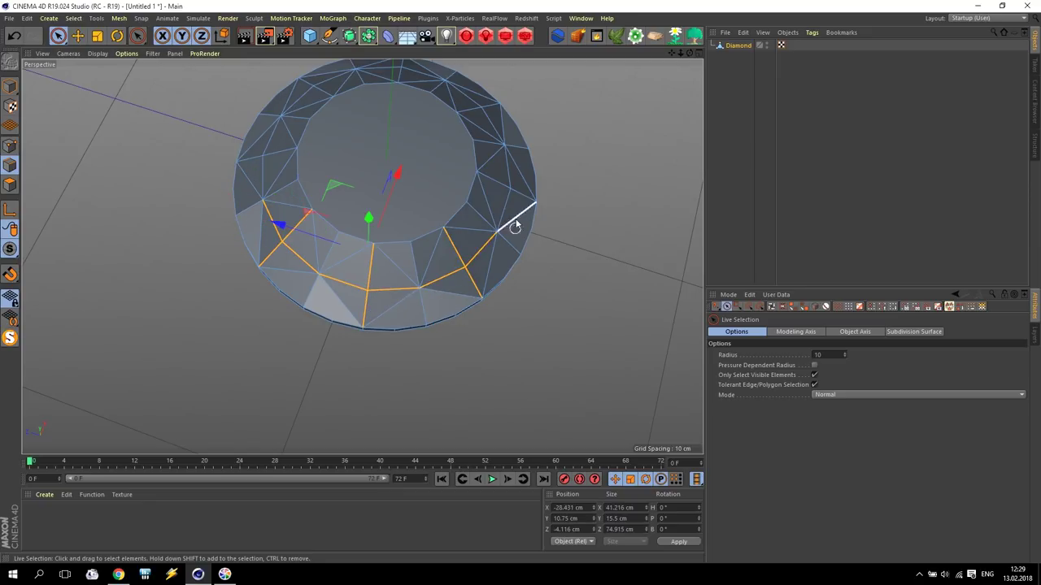
pyautogui.keyDown('shift'); pyautogui.click(510, 188); pyautogui.keyUp('shift')
pyautogui.keyDown('shift'); pyautogui.click(480, 108); pyautogui.keyUp('shift')
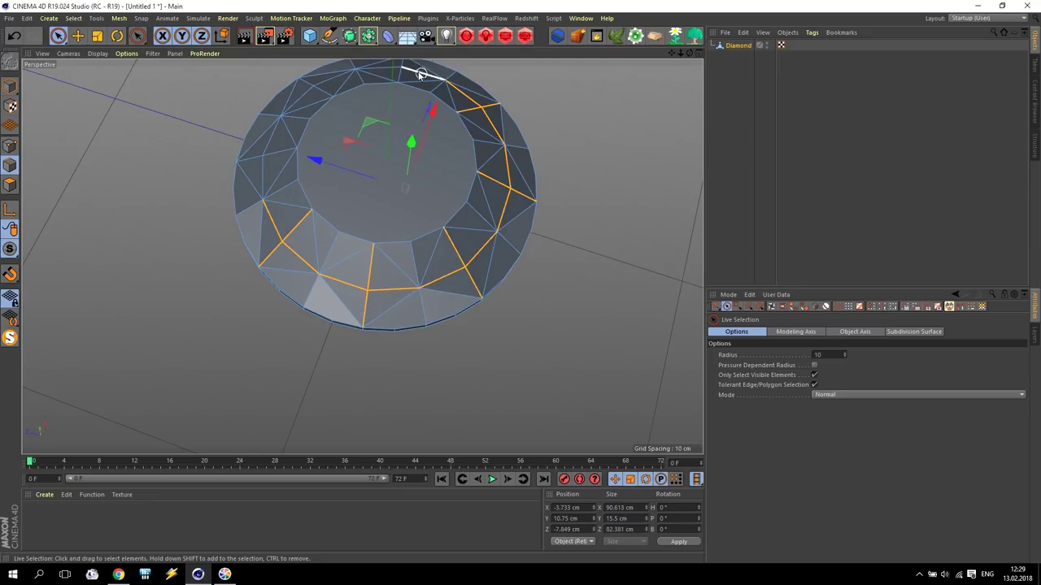
pyautogui.keyDown('shift'); pyautogui.click(404, 72); pyautogui.keyUp('shift')
pyautogui.keyDown('shift'); pyautogui.click(312, 89); pyautogui.keyUp('shift')
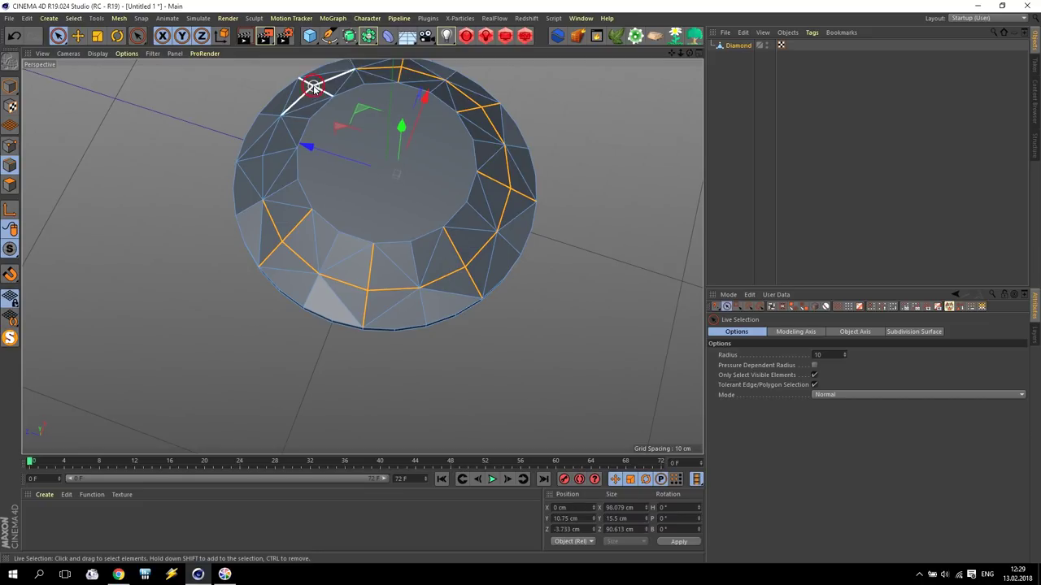
pyautogui.keyDown('shift'); pyautogui.click(264, 160); pyautogui.keyUp('shift')
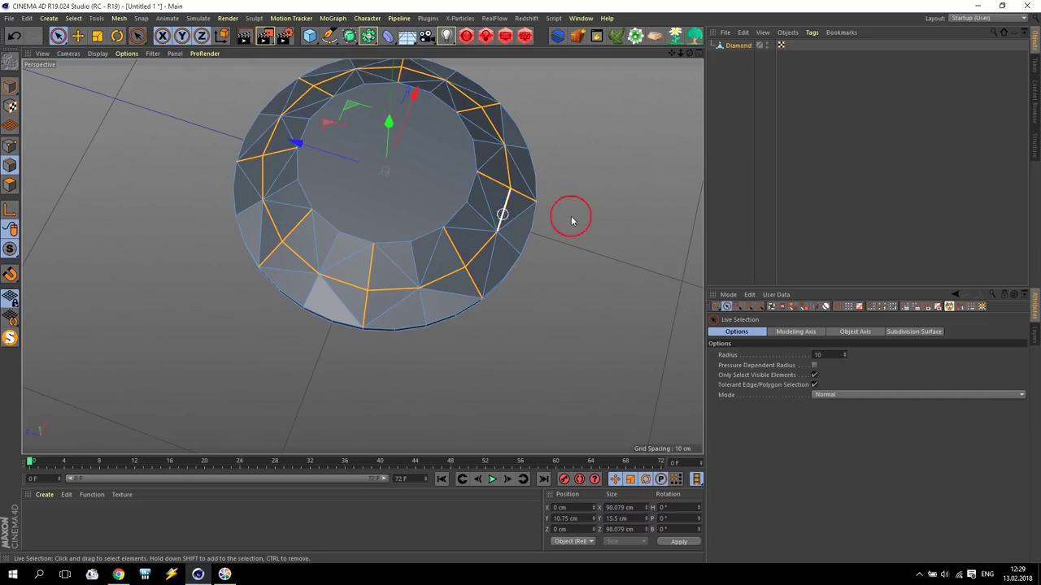
pyautogui.rightClick(364, 283)
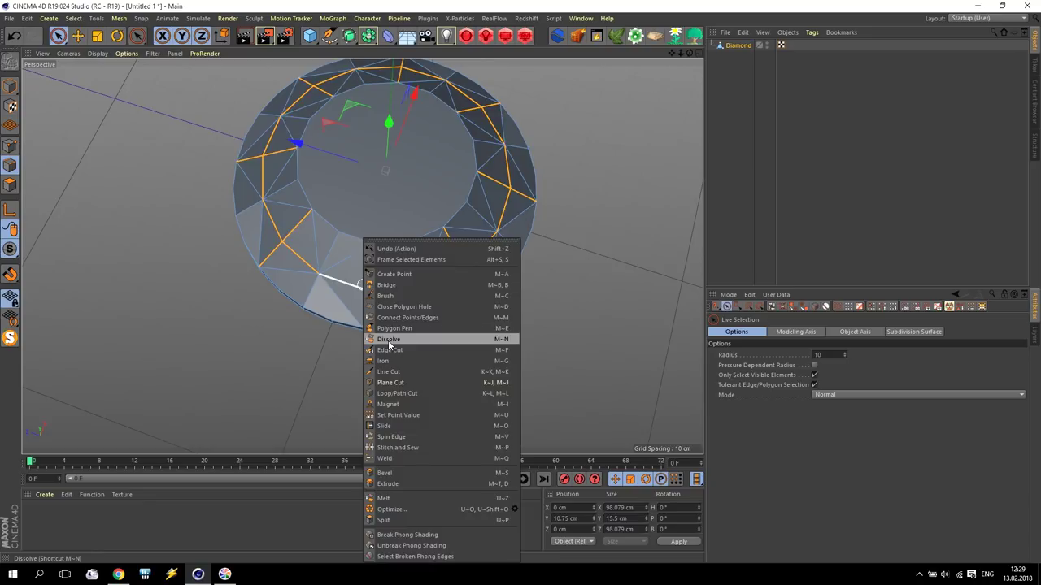
pyautogui.click(388, 340)
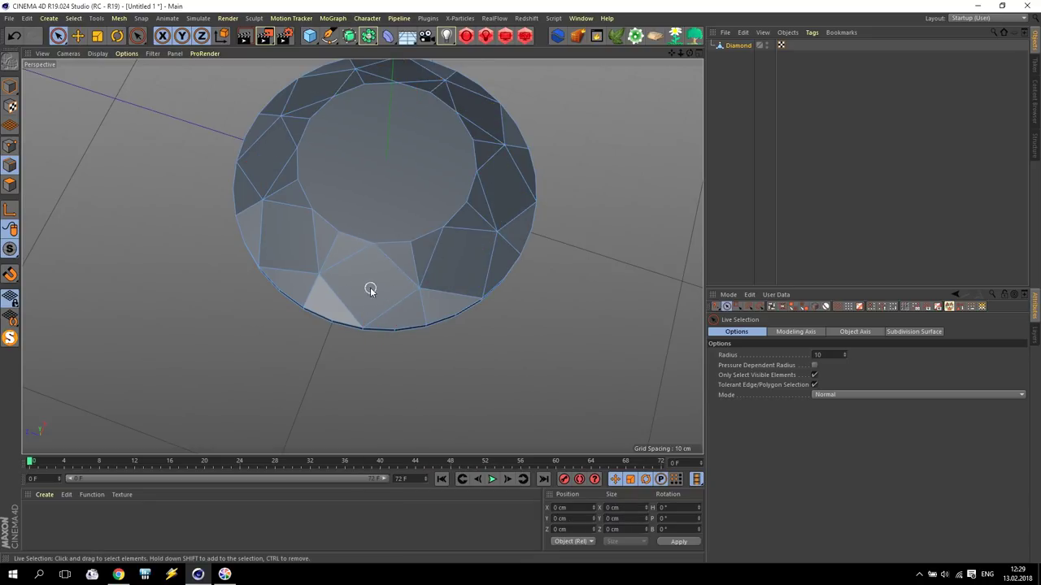
# - Select the eight short edges between the table and the kites' side corners, and dissolve them to leave triangular star facets
pyautogui.click(291, 187)
pyautogui.keyDown('shift'); pyautogui.click(336, 252); pyautogui.keyUp('shift')
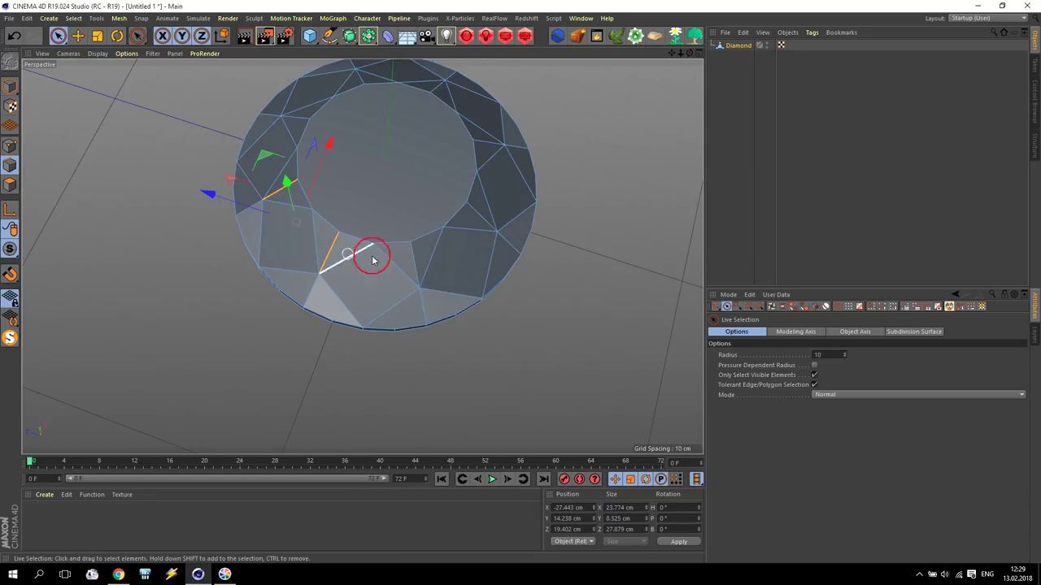
pyautogui.keyDown('shift'); pyautogui.click(417, 256); pyautogui.keyUp('shift')
pyautogui.keyDown('shift'); pyautogui.click(472, 214); pyautogui.keyUp('shift')
pyautogui.keyDown('shift'); pyautogui.click(489, 144); pyautogui.keyUp('shift')
pyautogui.keyDown('shift'); pyautogui.click(437, 92); pyautogui.keyUp('shift')
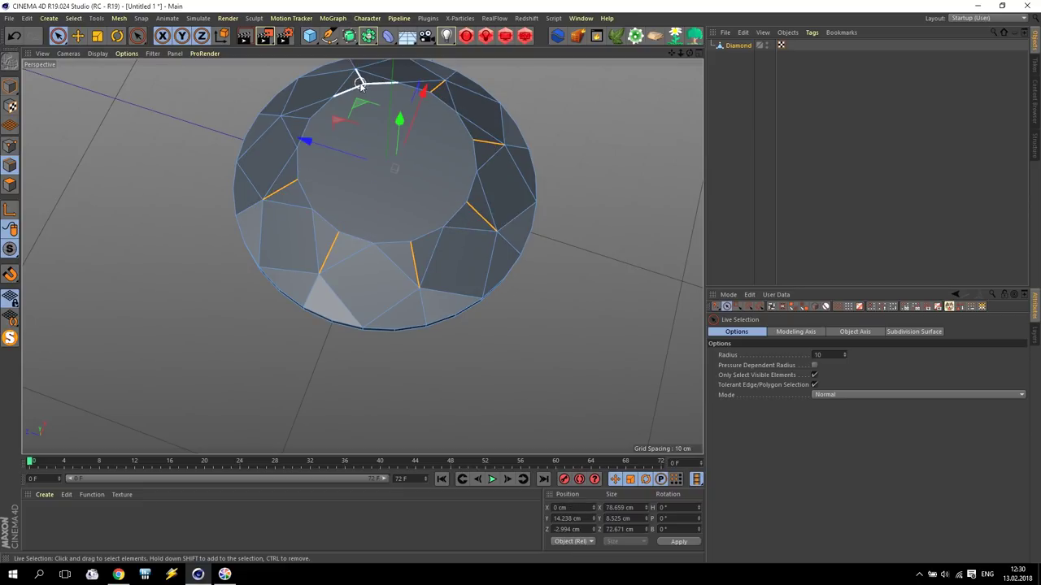
pyautogui.keyDown('shift'); pyautogui.click(294, 120); pyautogui.keyUp('shift')
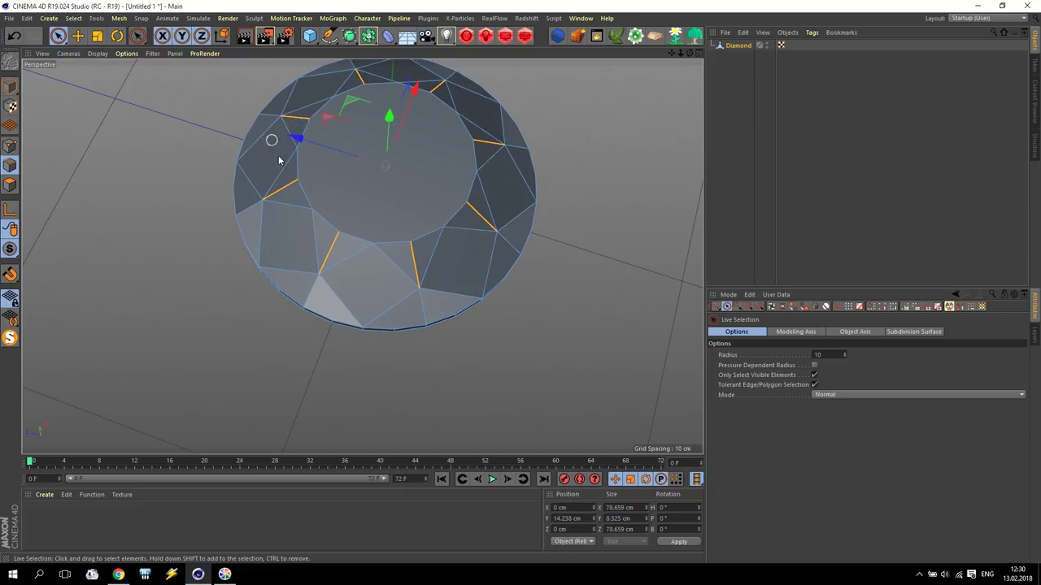
pyautogui.rightClick(336, 237)
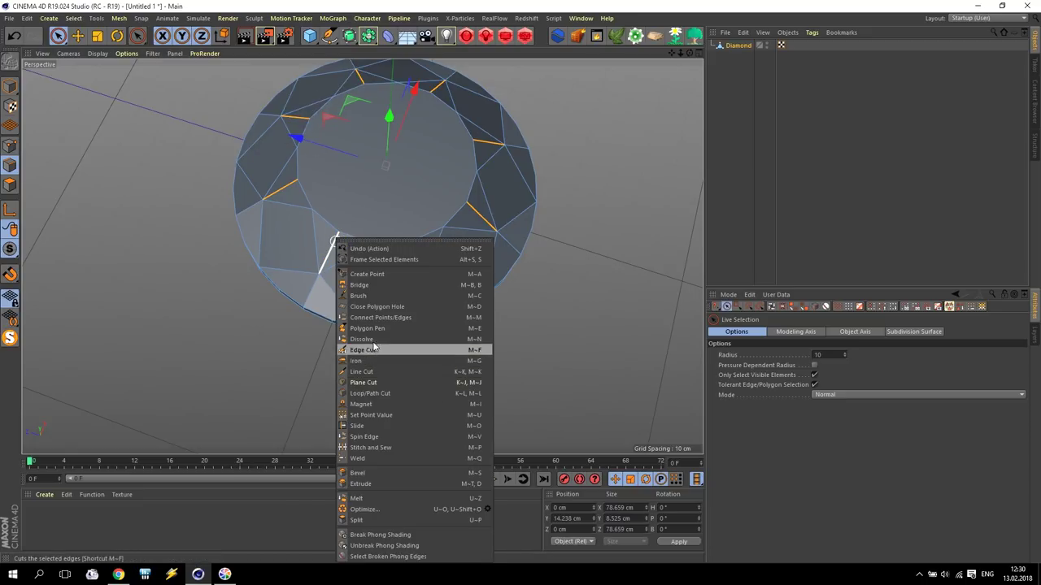
pyautogui.press('Escape')
pyautogui.click(401, 370)
# - Loop-select the horizontal edge loop near the pavilion's tip in the Front view and dissolve it
pyautogui.moveTo(690, 54); pyautogui.dragTo(672, 24)
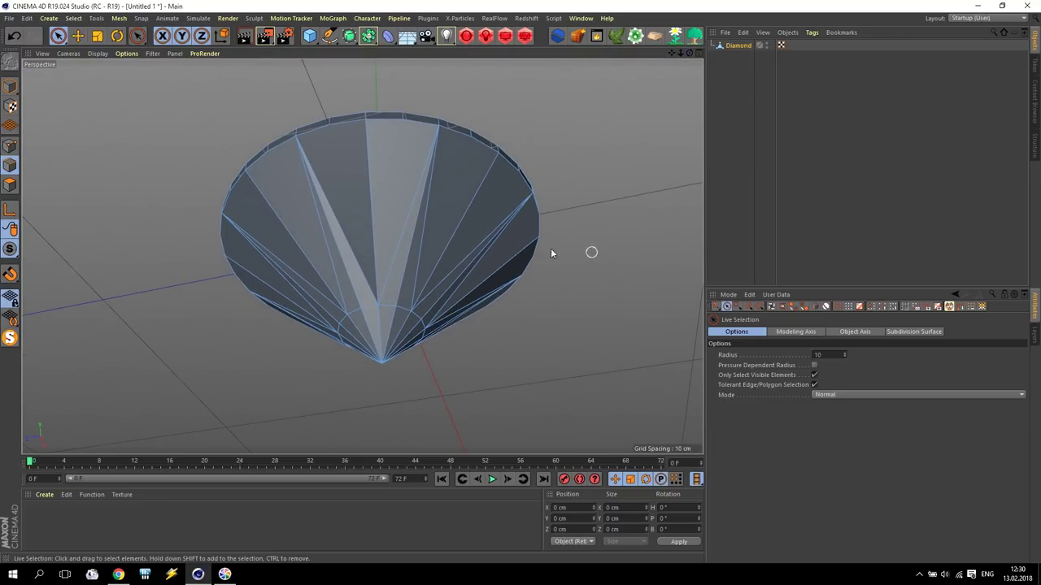
pyautogui.click(73, 18)
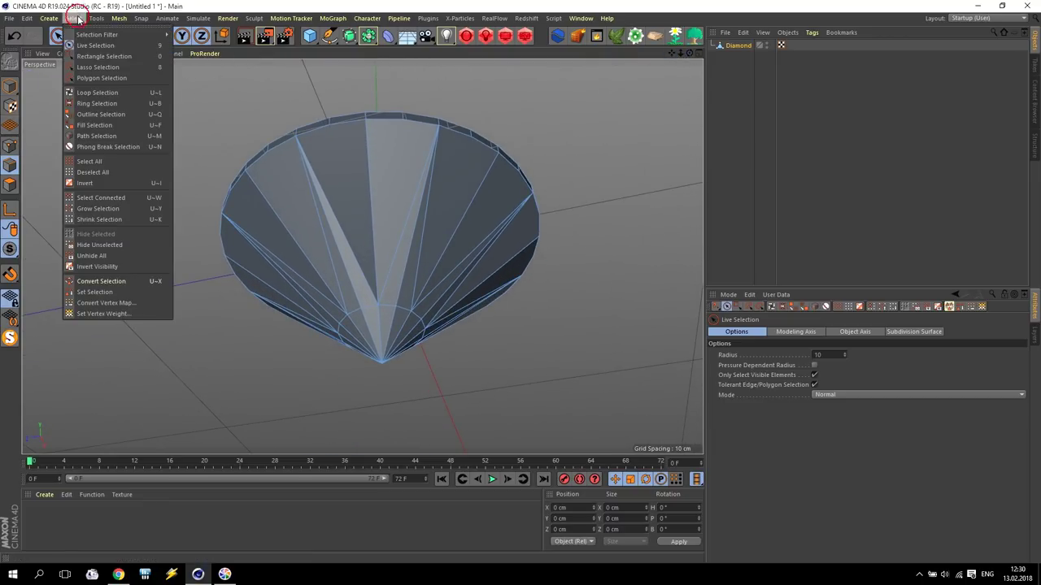
pyautogui.click(117, 112)
pyautogui.press('e')
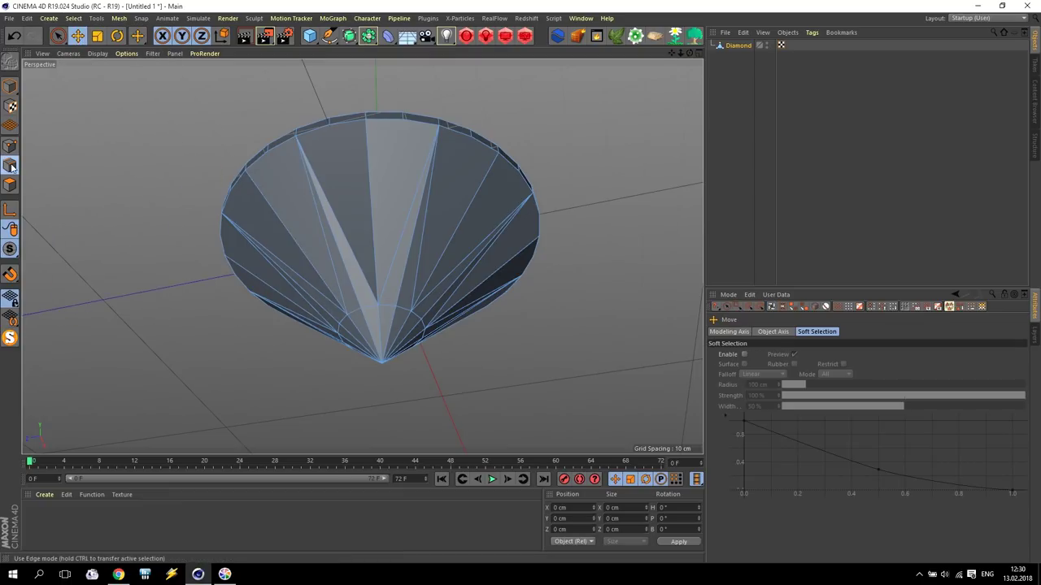
pyautogui.middleClick(439, 334)
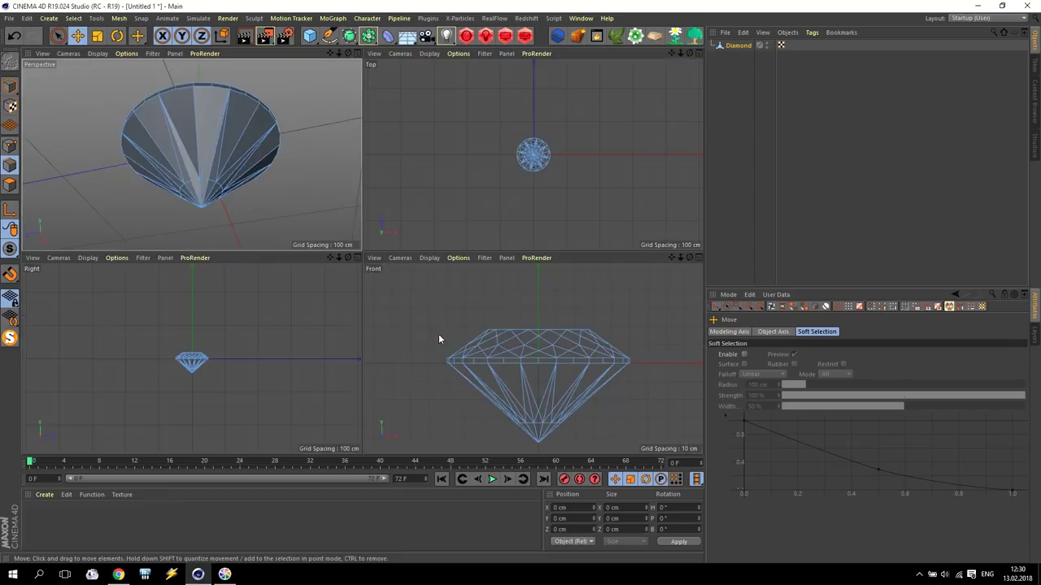
pyautogui.middleClick(536, 444)
pyautogui.scroll(5, 376, 426)
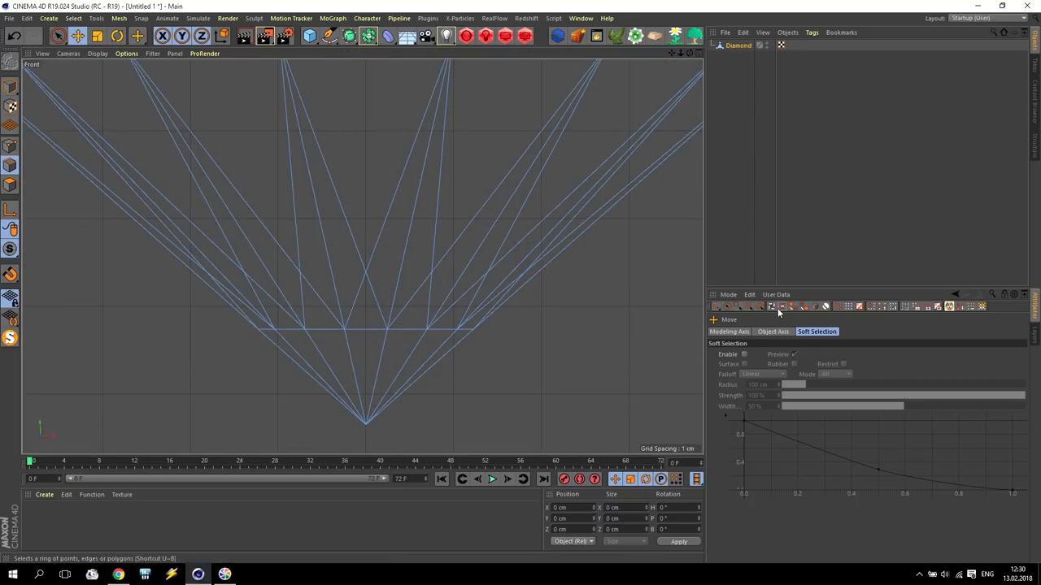
pyautogui.press('u')
pyautogui.press('l')
pyautogui.click(392, 328)
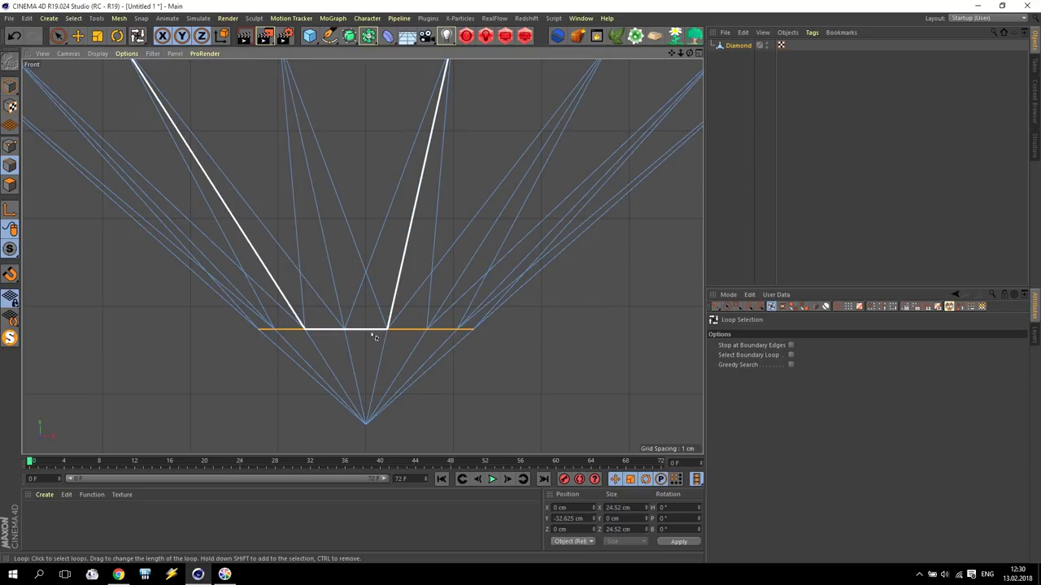
pyautogui.rightClick(372, 336)
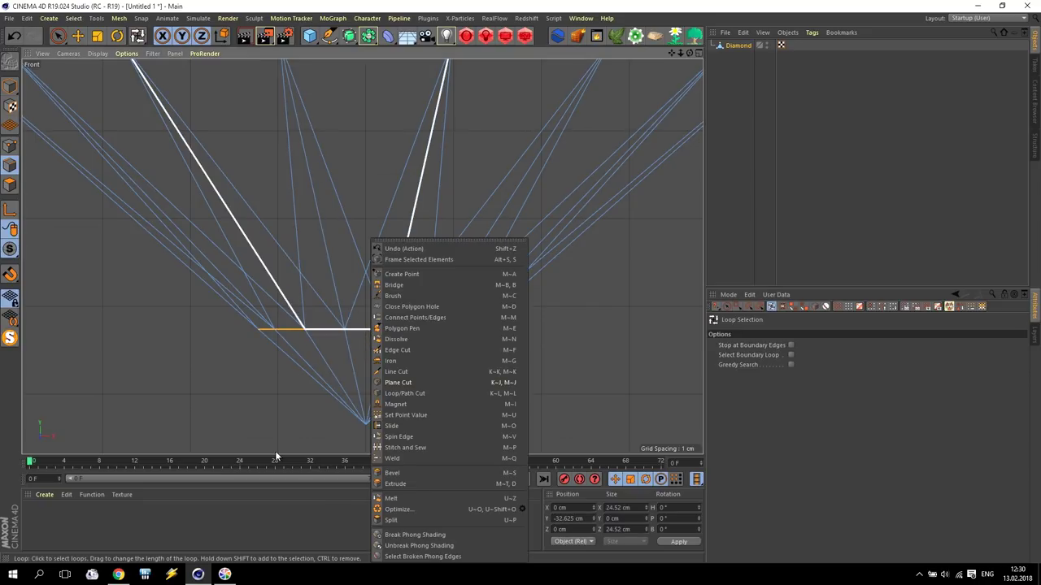
pyautogui.click(403, 340)
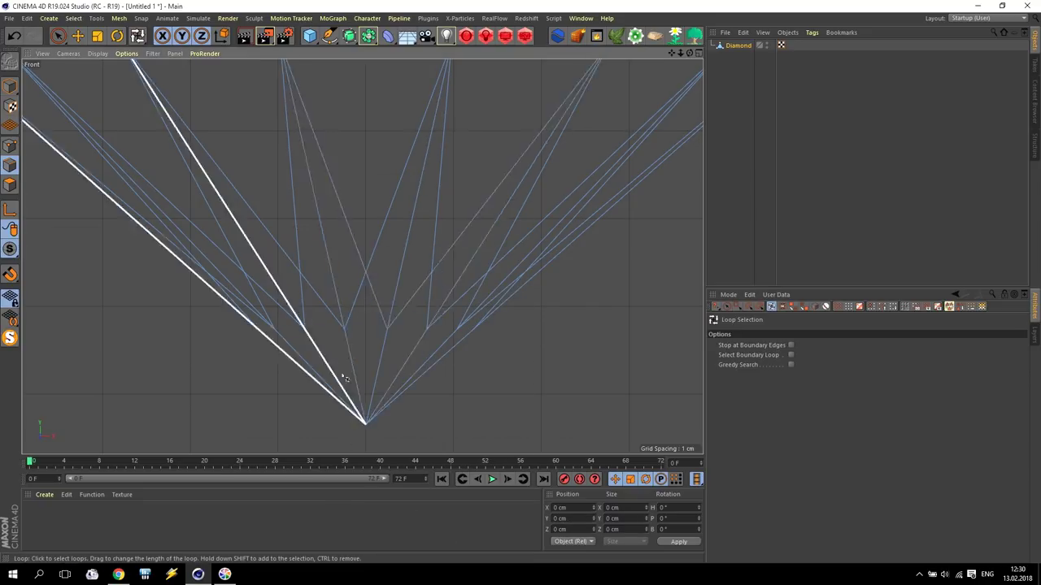
# - In point mode, rectangle-select the ring of mid-crown points in the Front view and raise it to about 12.03 cm in Y
pyautogui.middleClick(361, 302)
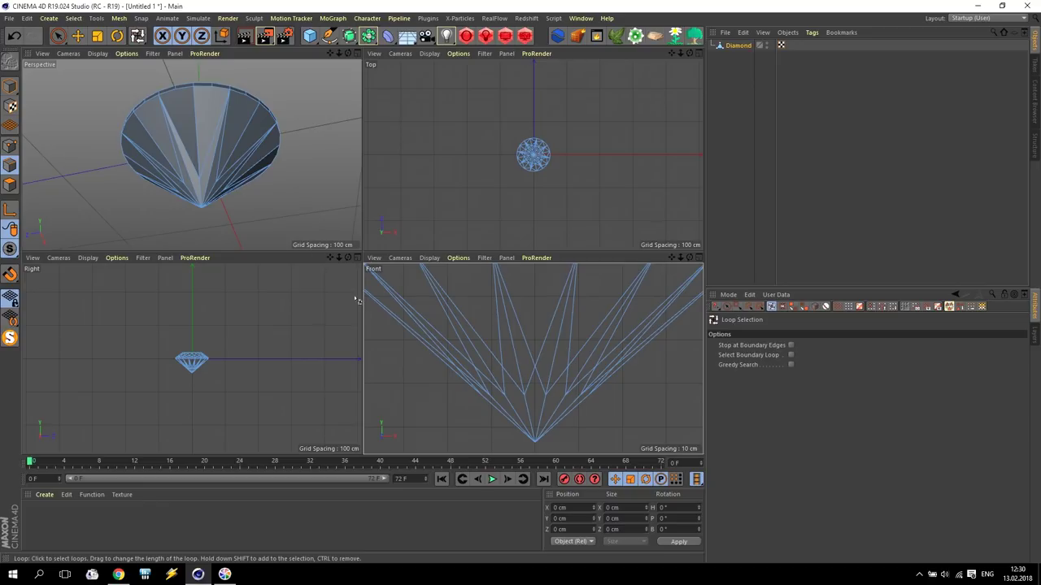
pyautogui.middleClick(251, 193)
pyautogui.moveTo(690, 53); pyautogui.dragTo(362, 257)
pyautogui.middleClick(488, 167)
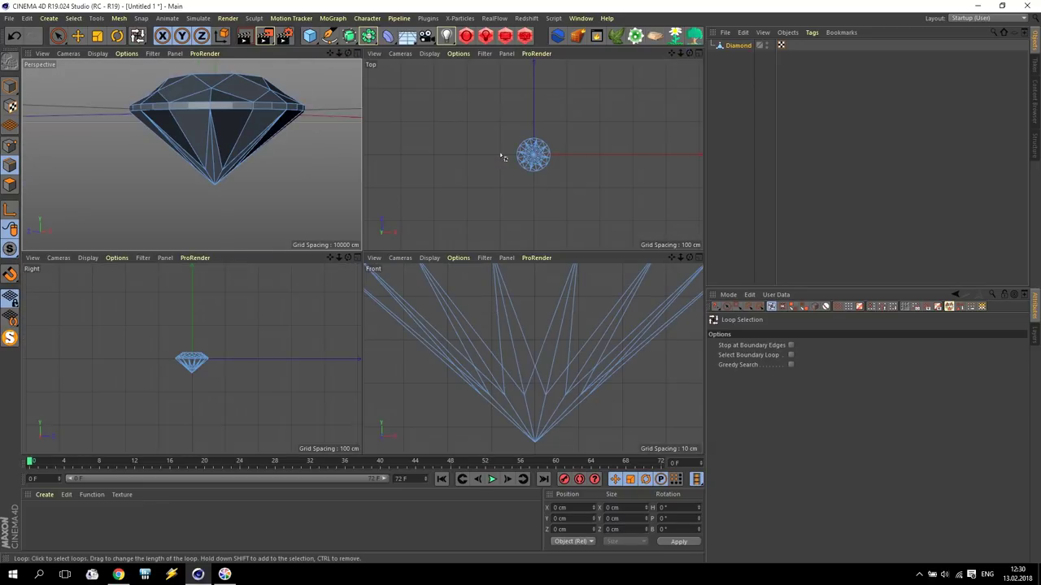
pyautogui.middleClick(536, 299)
pyautogui.scroll(-3, 543, 223)
pyautogui.moveTo(673, 54); pyautogui.dragTo(512, 181)
pyautogui.moveTo(672, 53); pyautogui.dragTo(60, 146)
pyautogui.click(9, 146)
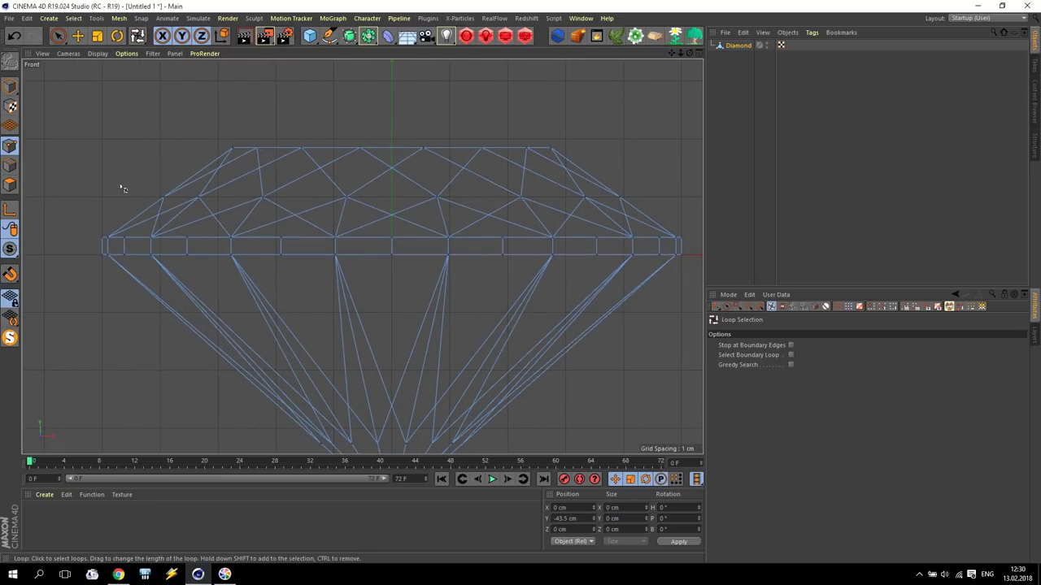
pyautogui.moveTo(57, 35); pyautogui.dragTo(106, 49)
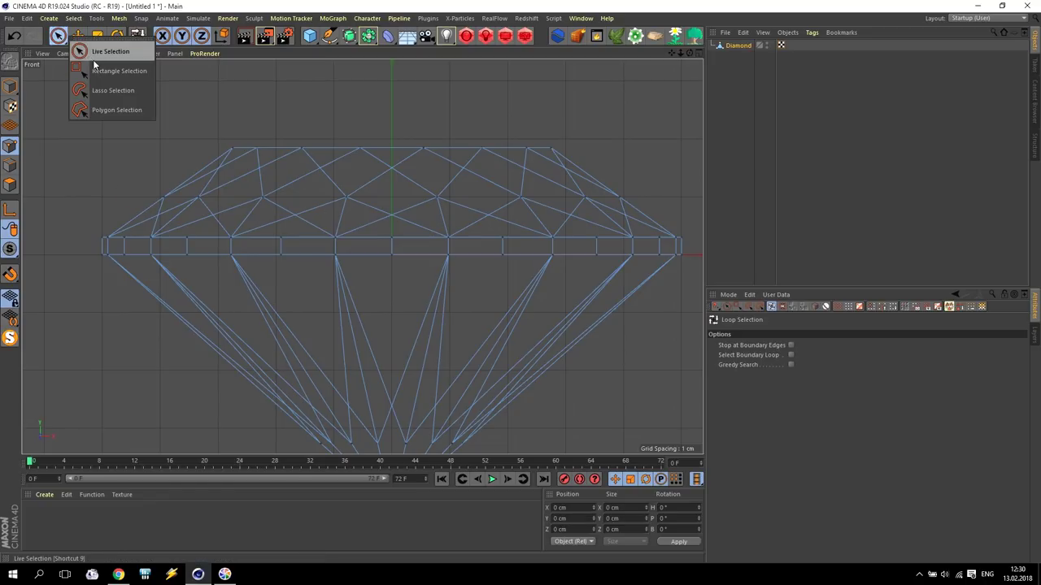
pyautogui.moveTo(130, 181); pyautogui.dragTo(644, 216)
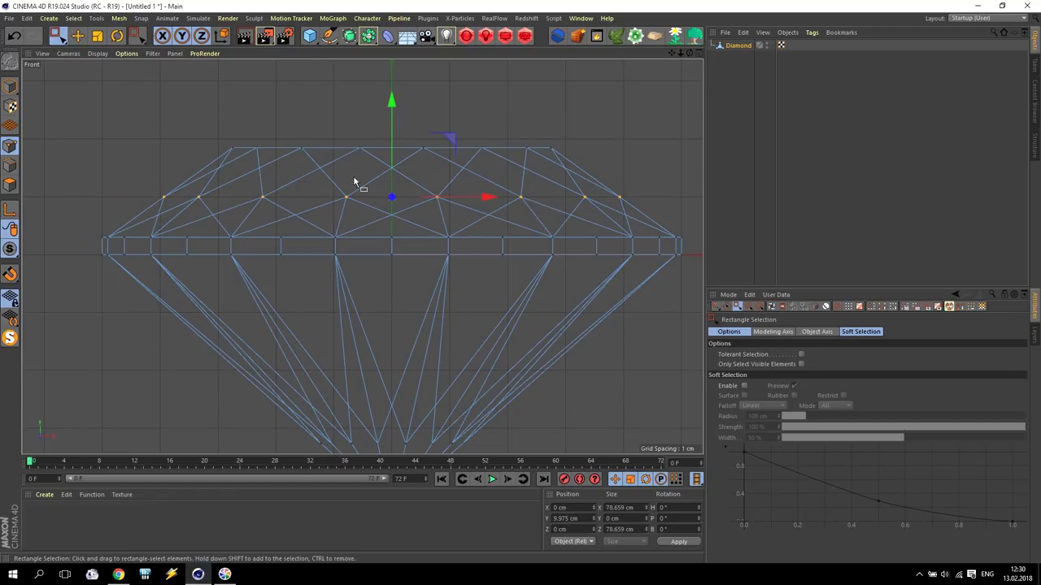
pyautogui.moveTo(394, 124); pyautogui.dragTo(396, 112)
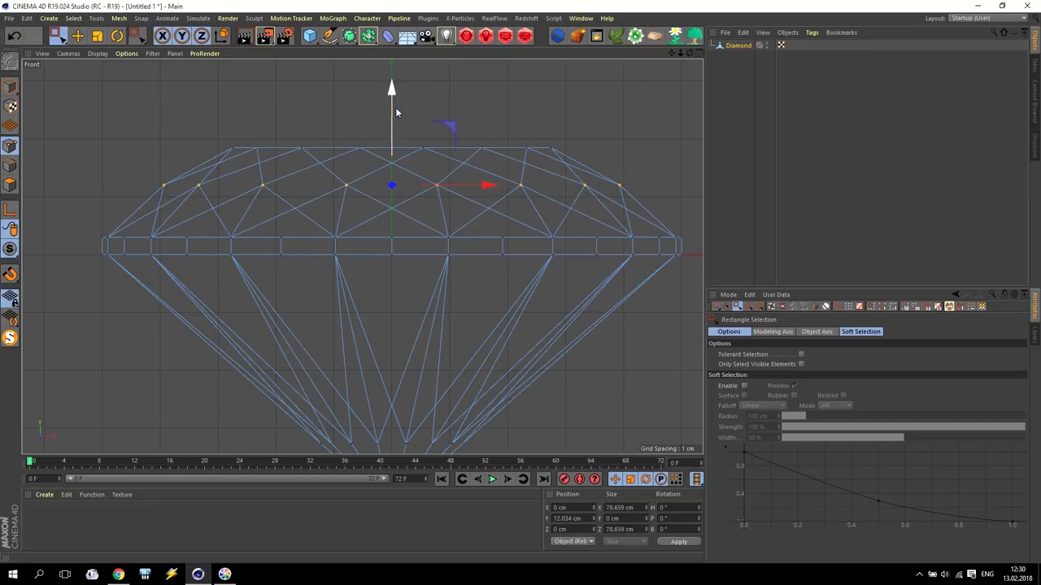
# - Scale the selected ring of crown points outward and set its X and Z size to 82 cm
pyautogui.middleClick(396, 113)
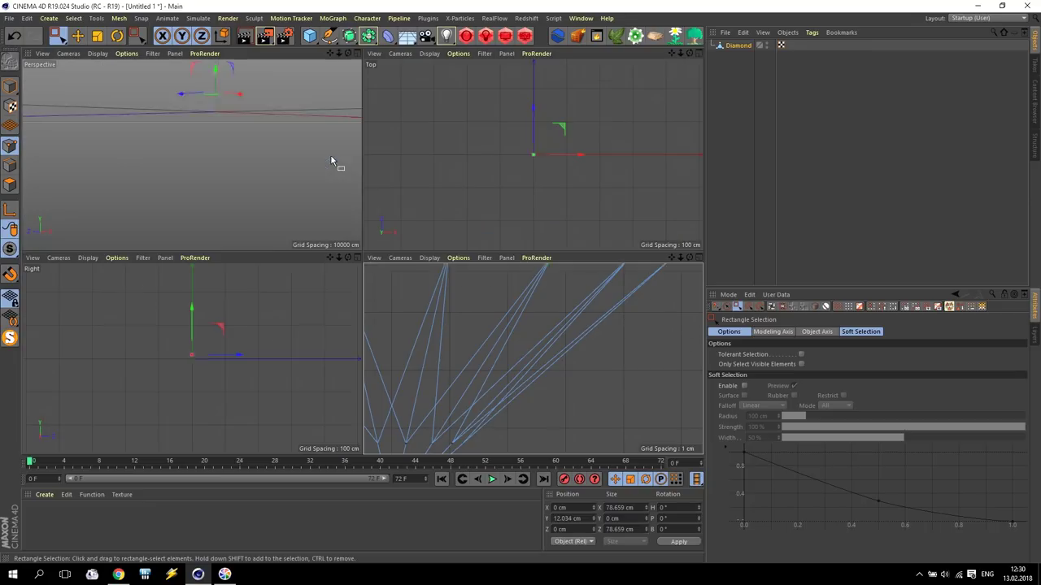
pyautogui.click(102, 38)
pyautogui.moveTo(561, 128); pyautogui.dragTo(589, 115)
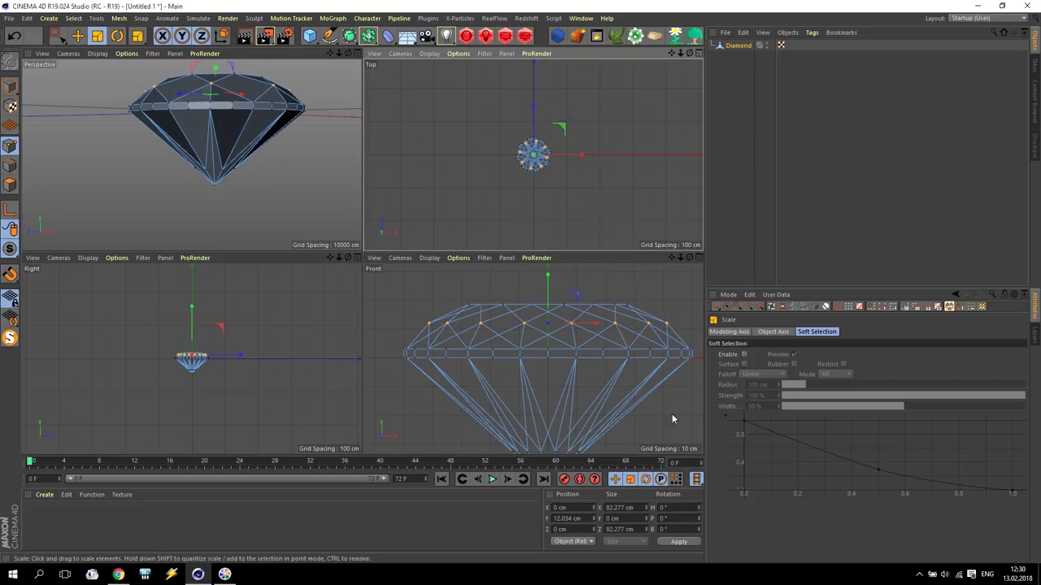
pyautogui.click(622, 507)
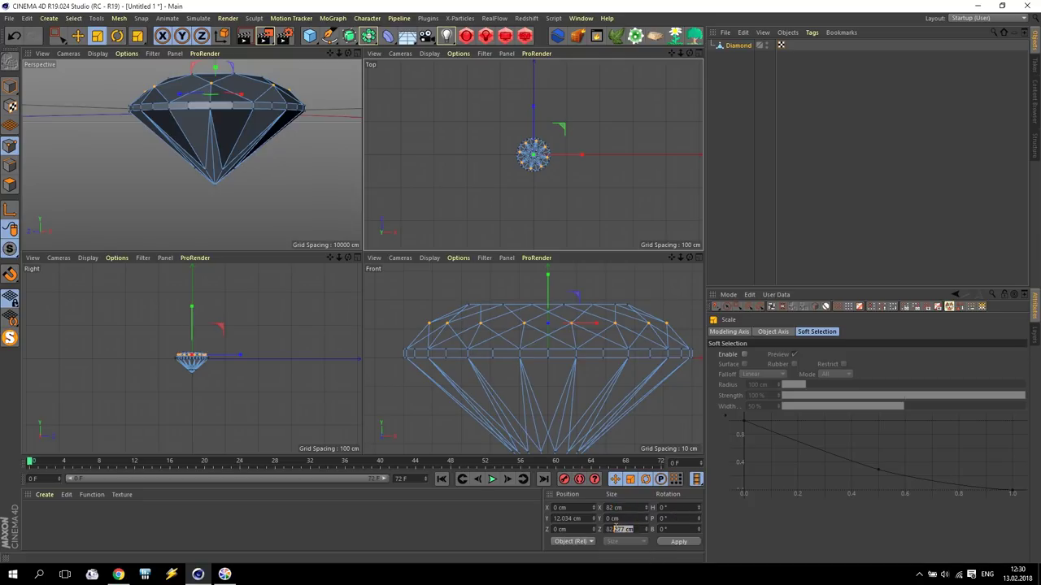
# - Switch from point editing to model mode and examine the diamond's crown facets in the Perspective view
pyautogui.click(78, 36)
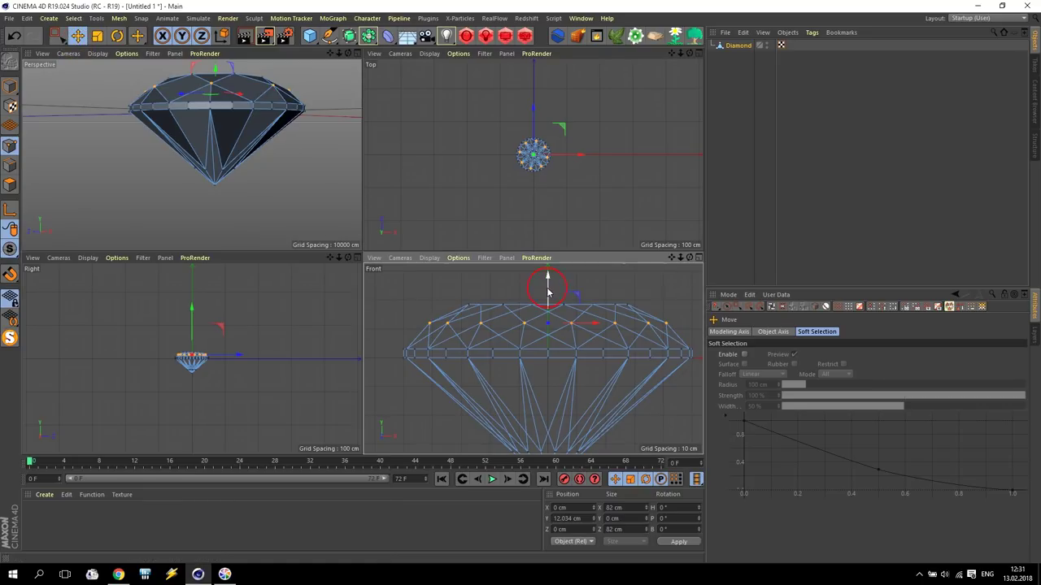
pyautogui.scroll(3, 516, 348)
pyautogui.moveTo(675, 258); pyautogui.dragTo(494, 300)
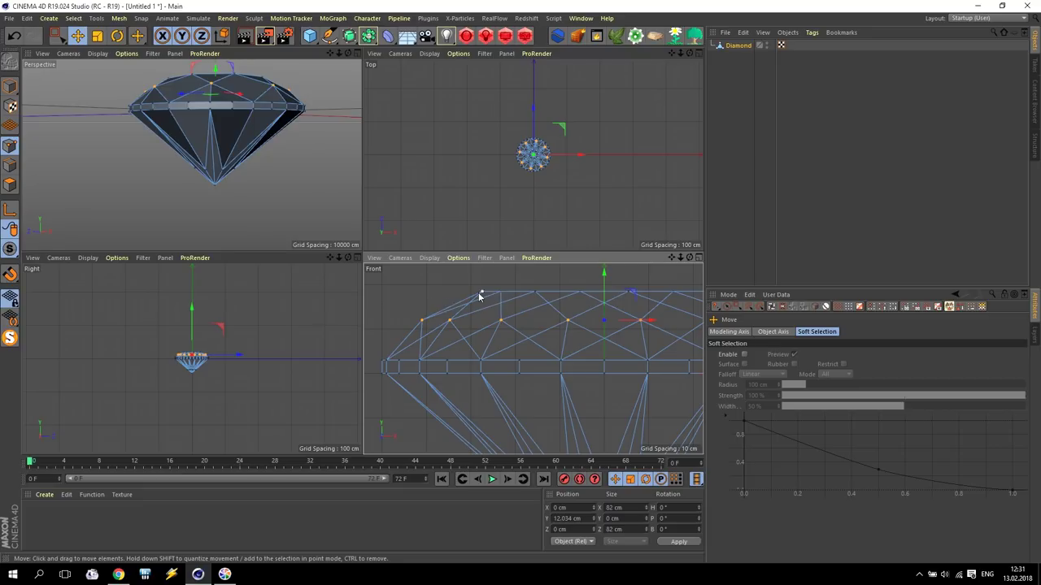
pyautogui.click(10, 86)
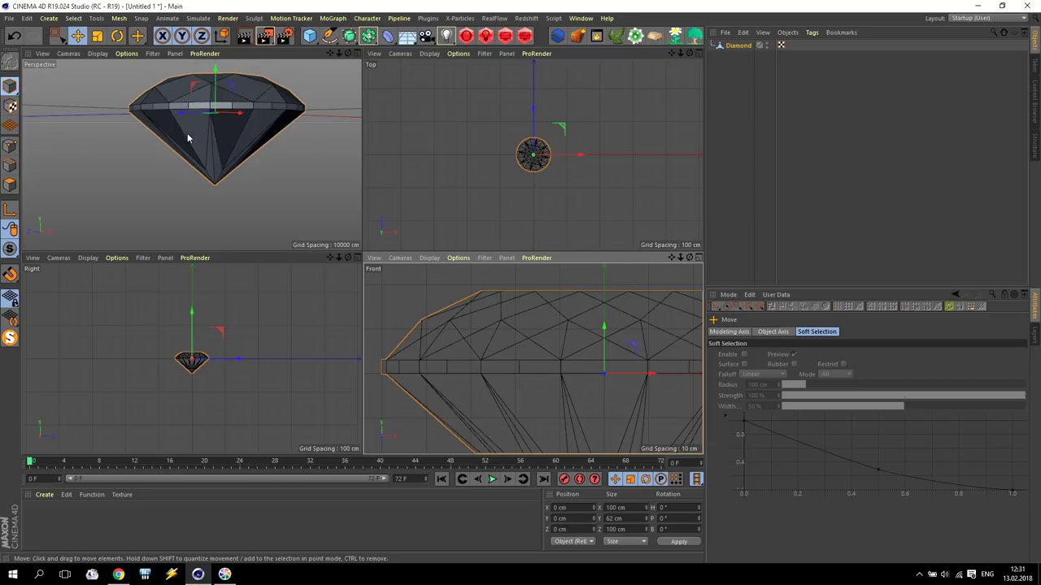
pyautogui.middleClick(306, 123)
pyautogui.moveTo(689, 53); pyautogui.dragTo(675, 51)
pyautogui.moveTo(689, 53)
pyautogui.mouseDown()
pyautogui.moveTo(635, 122)
pyautogui.moveTo(553, 187)
pyautogui.moveTo(456, 236)
pyautogui.moveTo(362, 256)
pyautogui.moveTo(689, 59)
pyautogui.mouseUp()
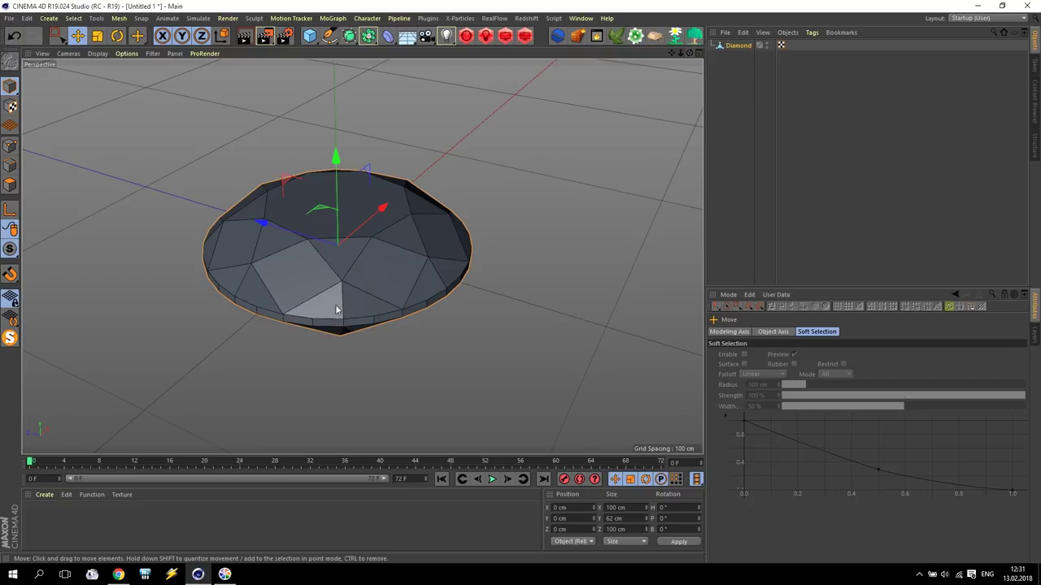
# - Open the render settings, choose Redshift as the renderer and show its basic options
pyautogui.click(284, 36)
pyautogui.click(510, 208)
pyautogui.click(502, 266)
pyautogui.click(489, 247)
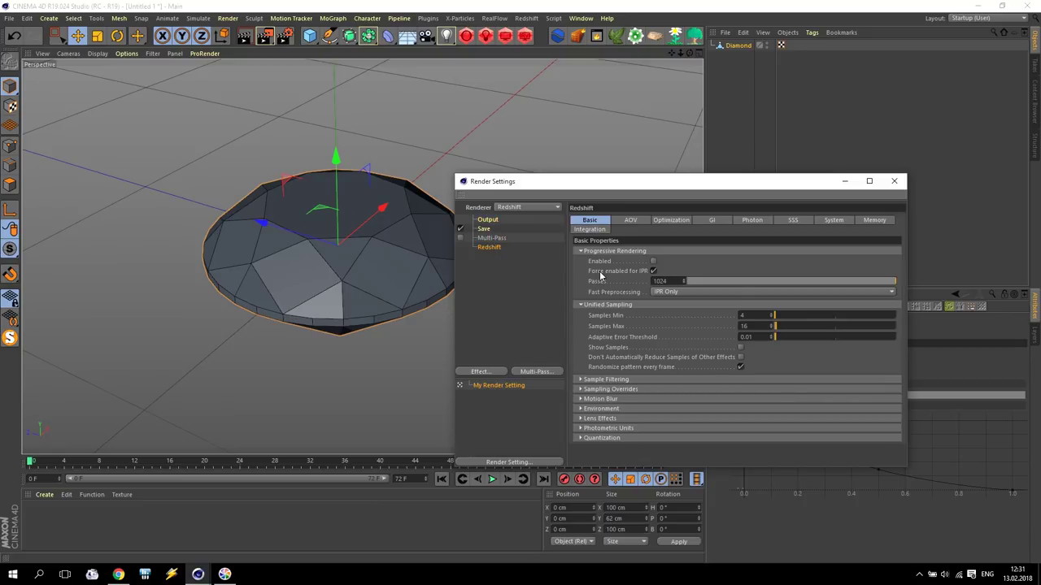
# - Set the Redshift progressive rendering passes to 32, check the photon settings and close the render settings
pyautogui.click(654, 271)
pyautogui.click(592, 286)
pyautogui.write('32')
pyautogui.press('Return')
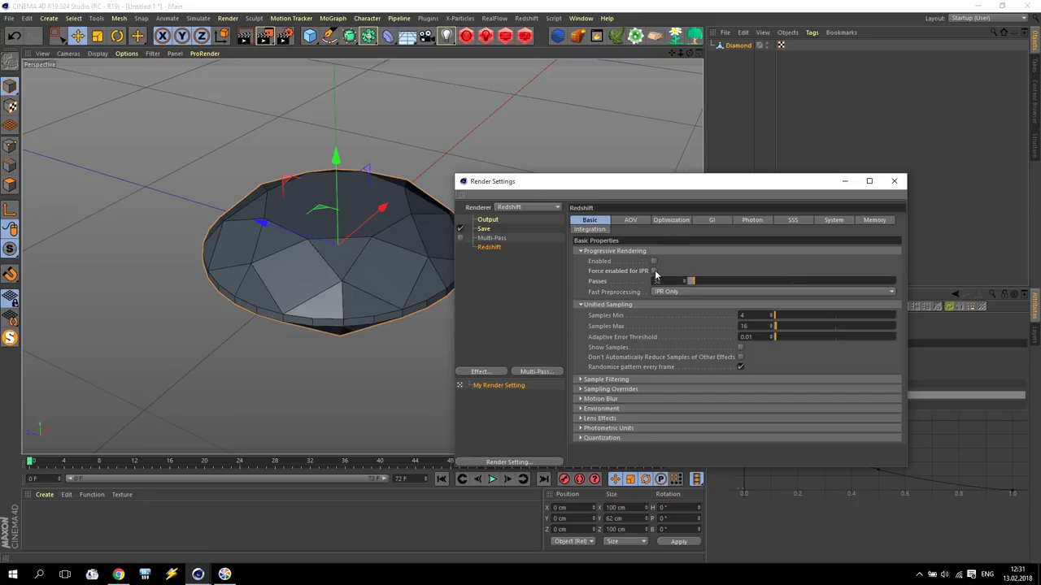
pyautogui.click(767, 221)
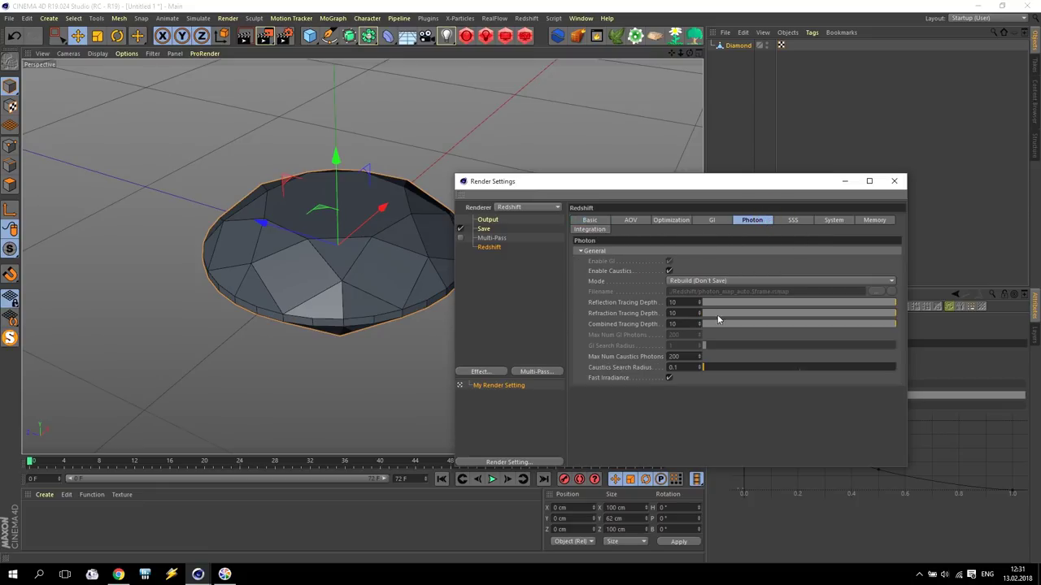
pyautogui.click(589, 221)
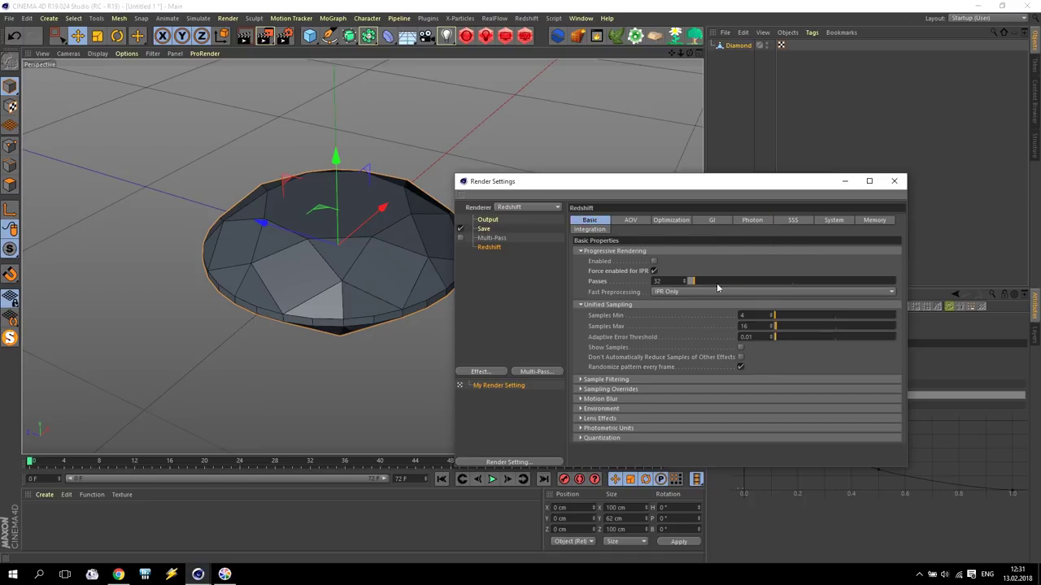
pyautogui.click(895, 180)
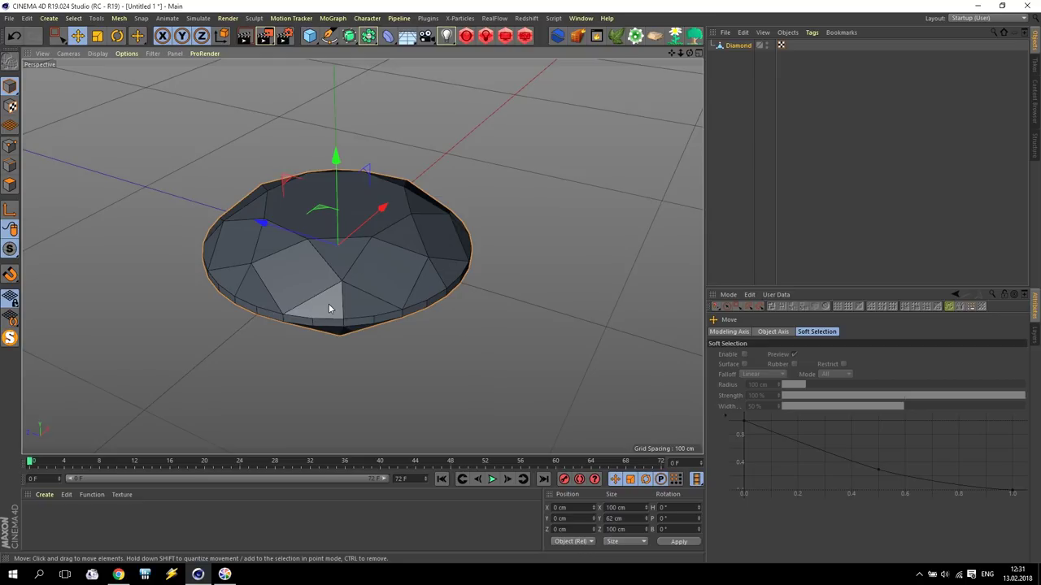
# - Add a Plane primitive under the diamond and set its width and height to 1000 cm each
pyautogui.click(314, 41)
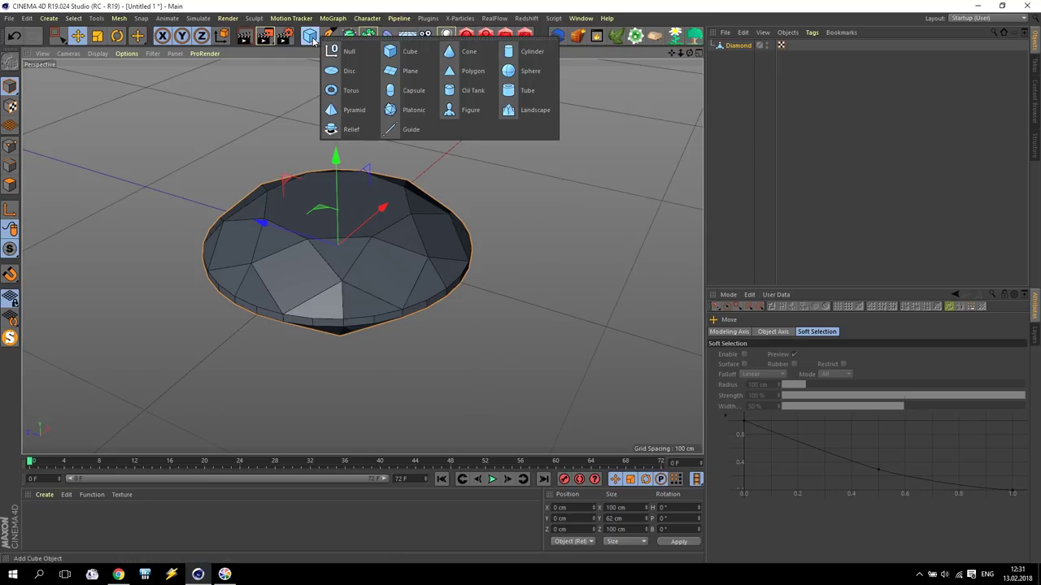
pyautogui.click(411, 71)
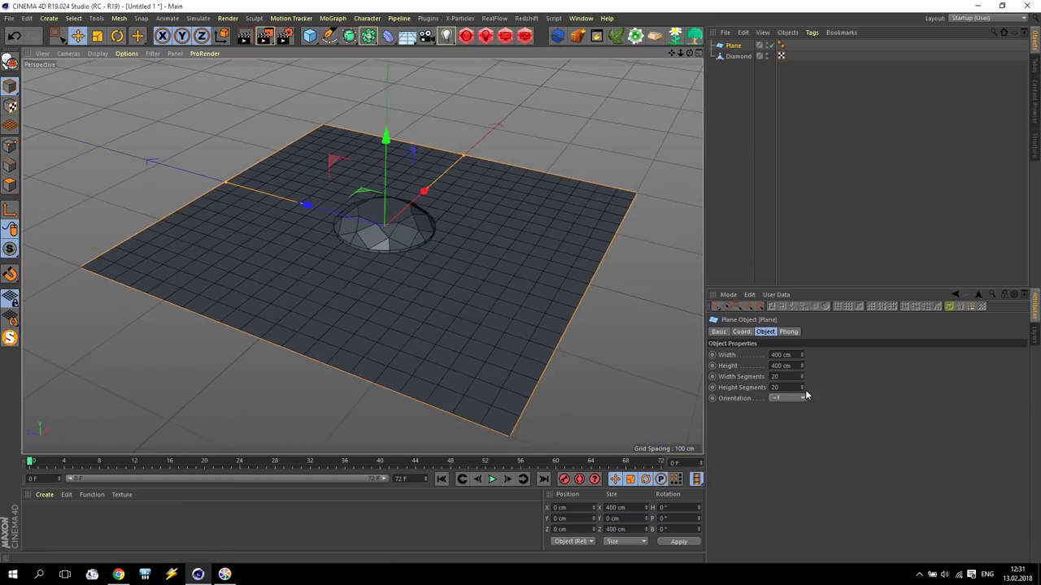
pyautogui.doubleClick(782, 354)
pyautogui.write('1000')
pyautogui.press('Tab')
pyautogui.write('1000')
pyautogui.press('Return')
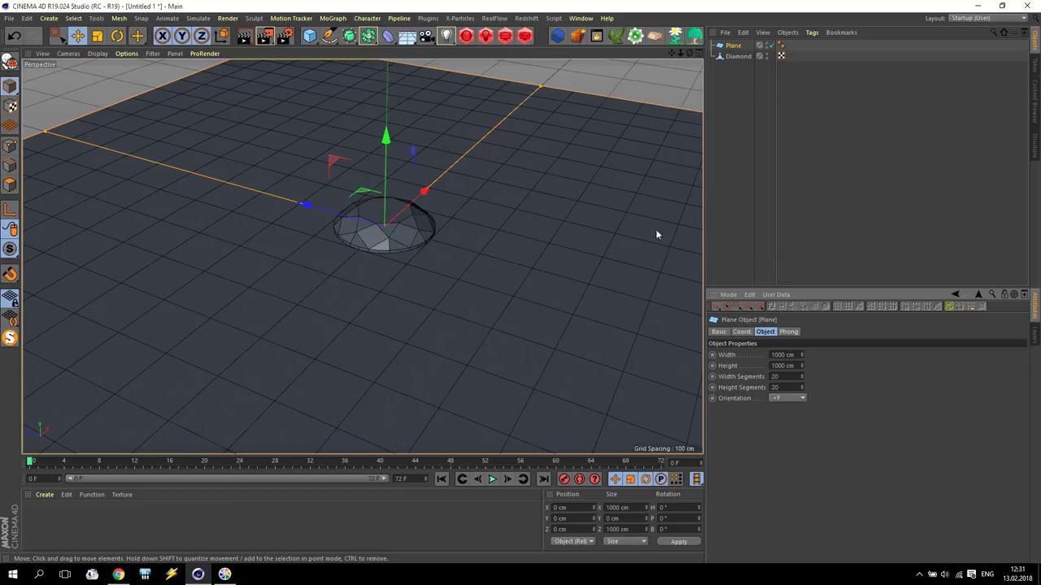
# - Add a Bend deformer as a child of the Plane and set its strength to 90°
pyautogui.click(311, 36)
pyautogui.click(388, 36)
pyautogui.click(427, 52)
pyautogui.moveTo(739, 47); pyautogui.dragTo(741, 61)
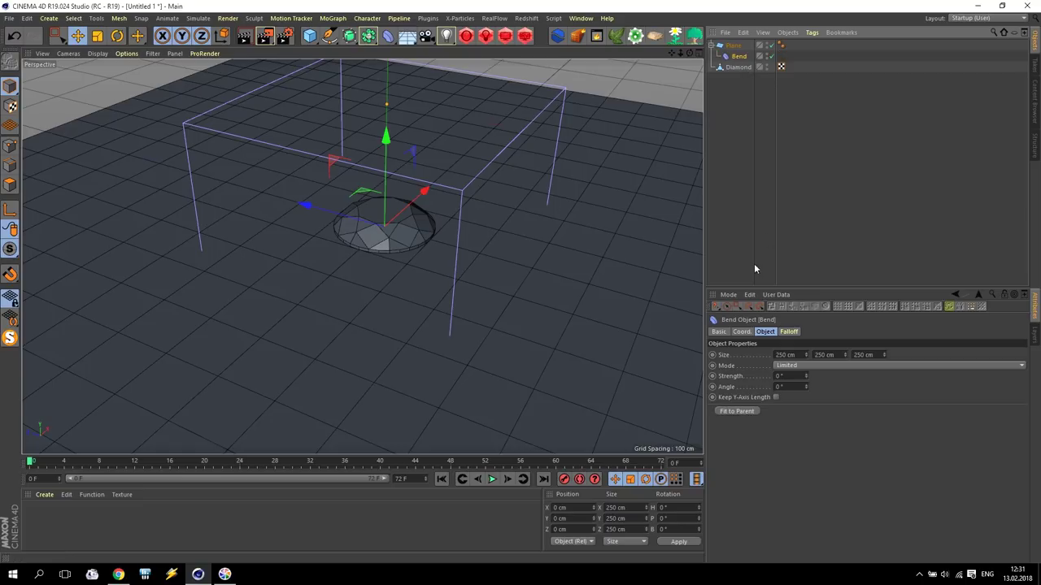
pyautogui.click(793, 376)
pyautogui.write('90')
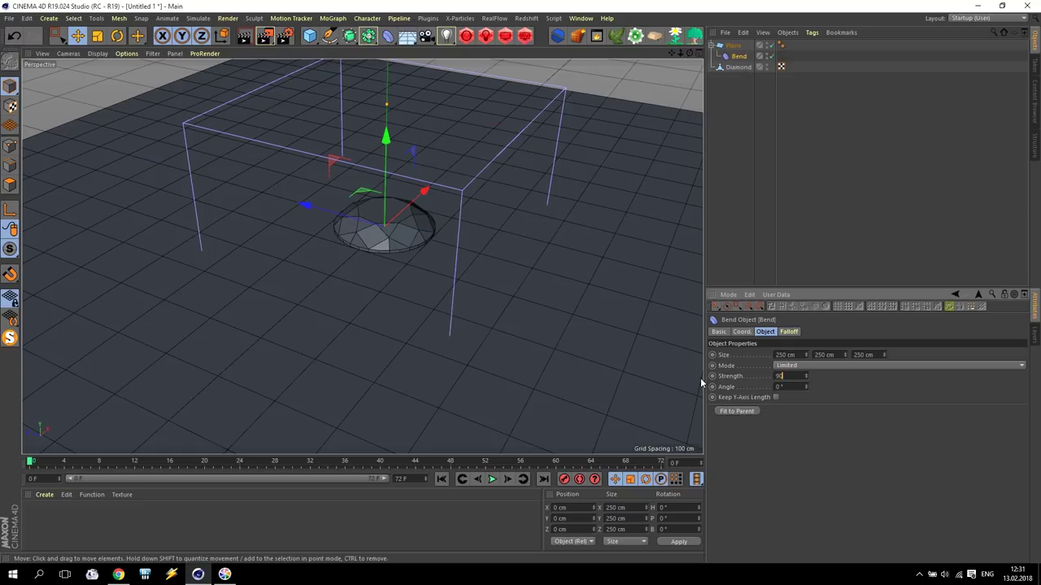
pyautogui.press('Return')
# - Rotate the Bend deformer to a bank angle of -90° and reduce its Y size to 13 cm
pyautogui.moveTo(680, 52); pyautogui.dragTo(358, 260)
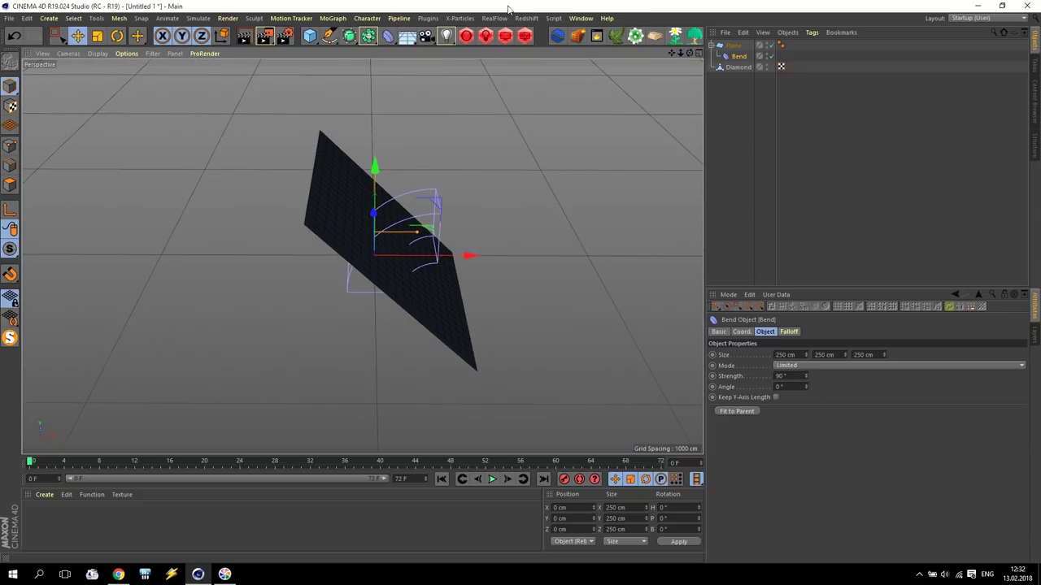
pyautogui.click(117, 36)
pyautogui.moveTo(323, 213); pyautogui.dragTo(251, 302)
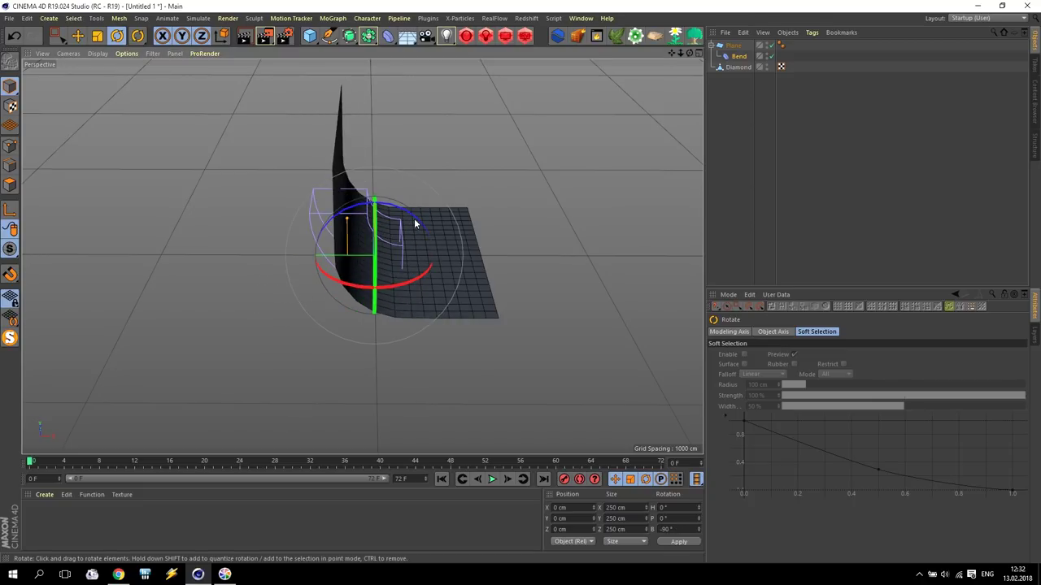
pyautogui.click(77, 36)
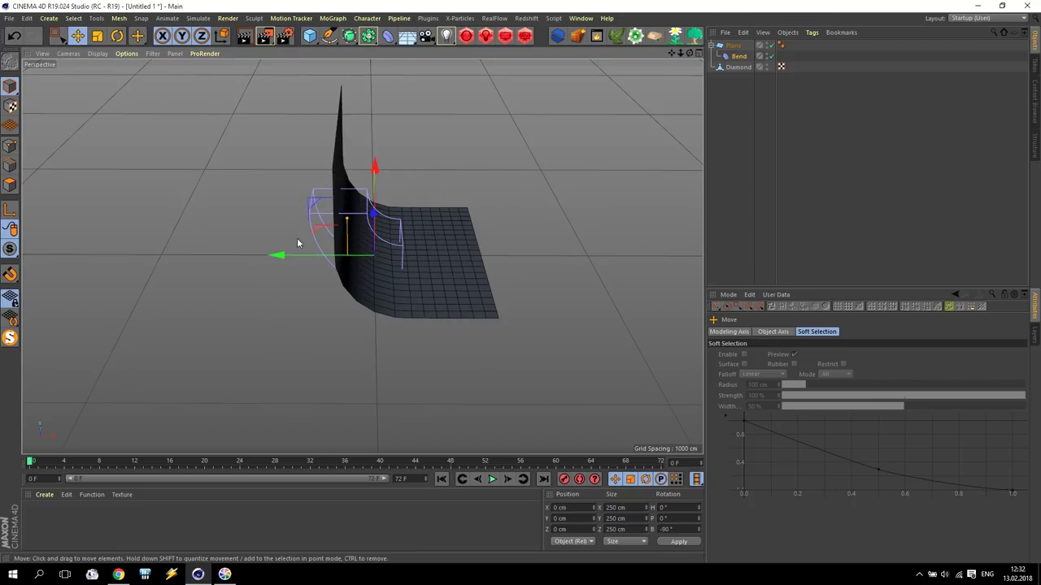
pyautogui.click(738, 57)
pyautogui.moveTo(846, 355); pyautogui.dragTo(845, 423)
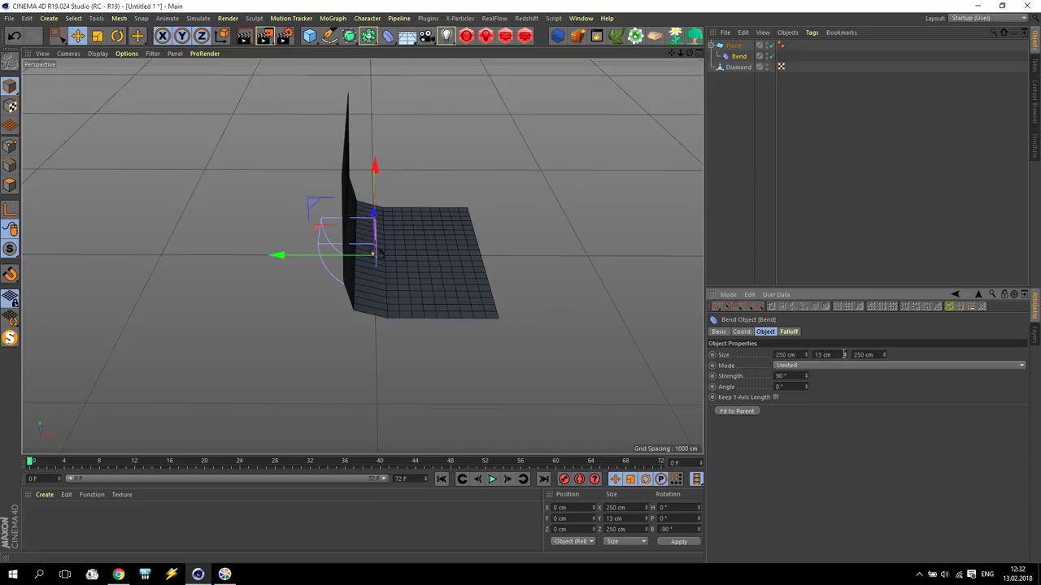
# - Set the Plane's width segments to 200 to refine its curved section
pyautogui.click(732, 46)
pyautogui.moveTo(802, 376); pyautogui.dragTo(802, 301)
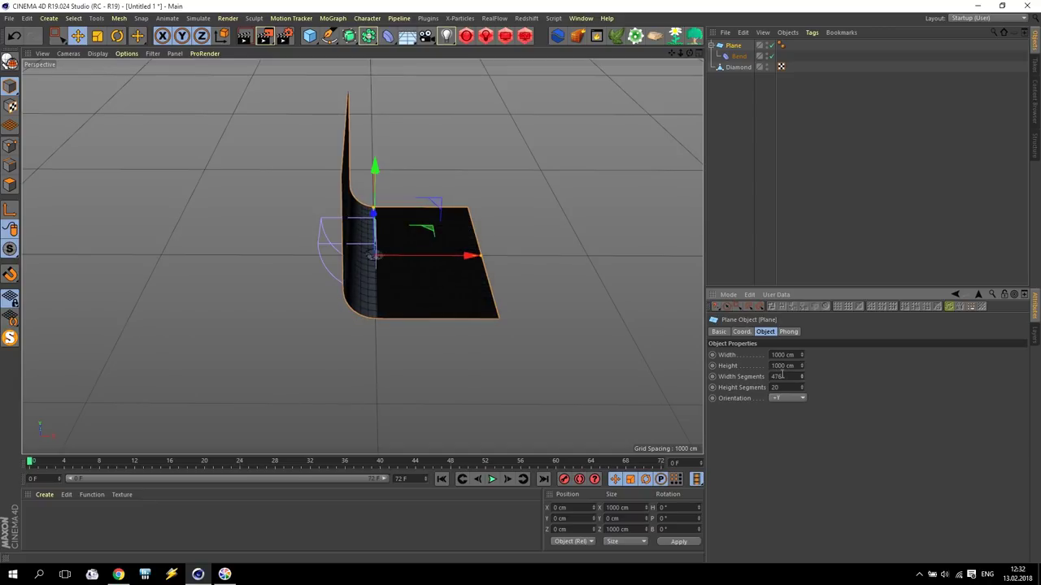
pyautogui.click(792, 377)
pyautogui.write('200')
pyautogui.press('Return')
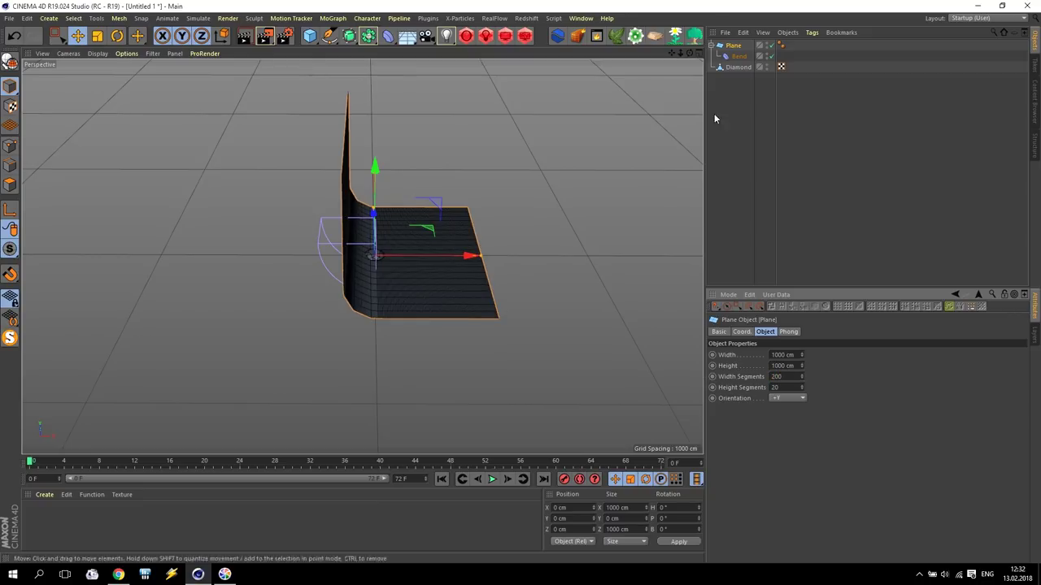
# - Enable Keep Y-Axis Length on the Bend deformer and adjust its size to 8 × 114 × 379 cm for a smooth backdrop curve
pyautogui.moveTo(690, 53); pyautogui.dragTo(599, 94)
pyautogui.scroll(3, 286, 288)
pyautogui.scroll(2, 286, 290)
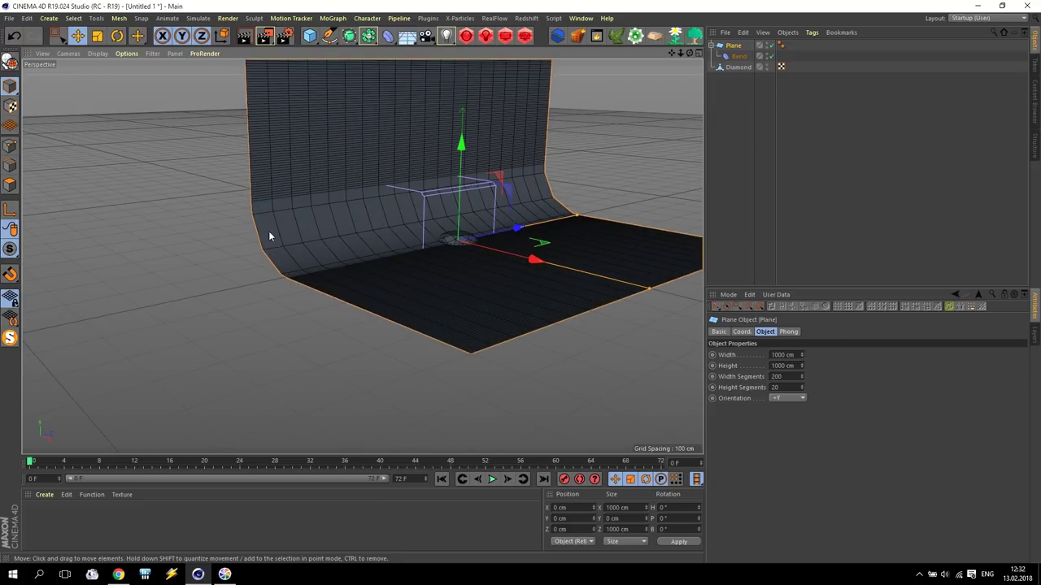
pyautogui.click(740, 56)
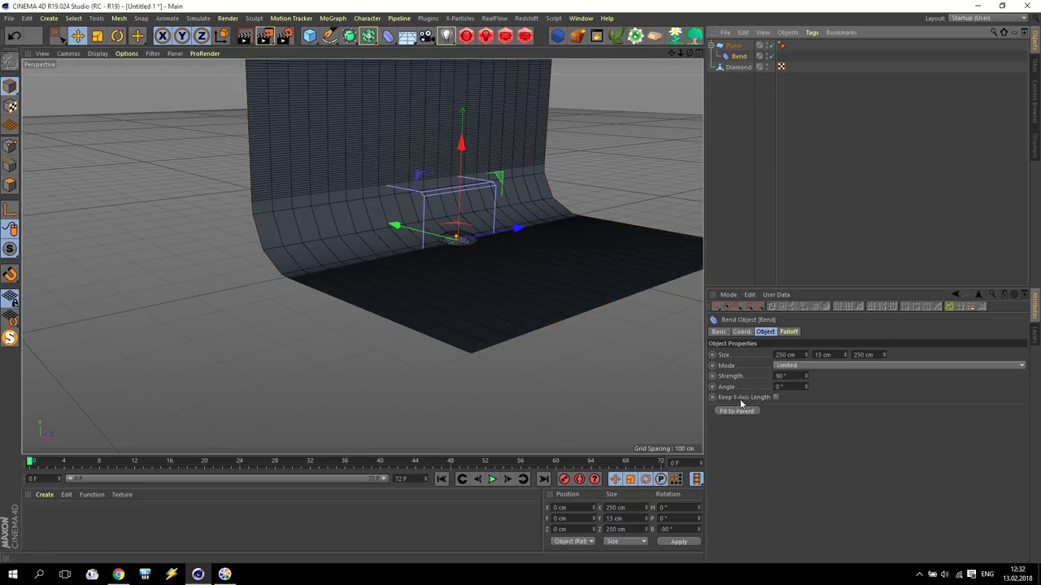
pyautogui.click(777, 398)
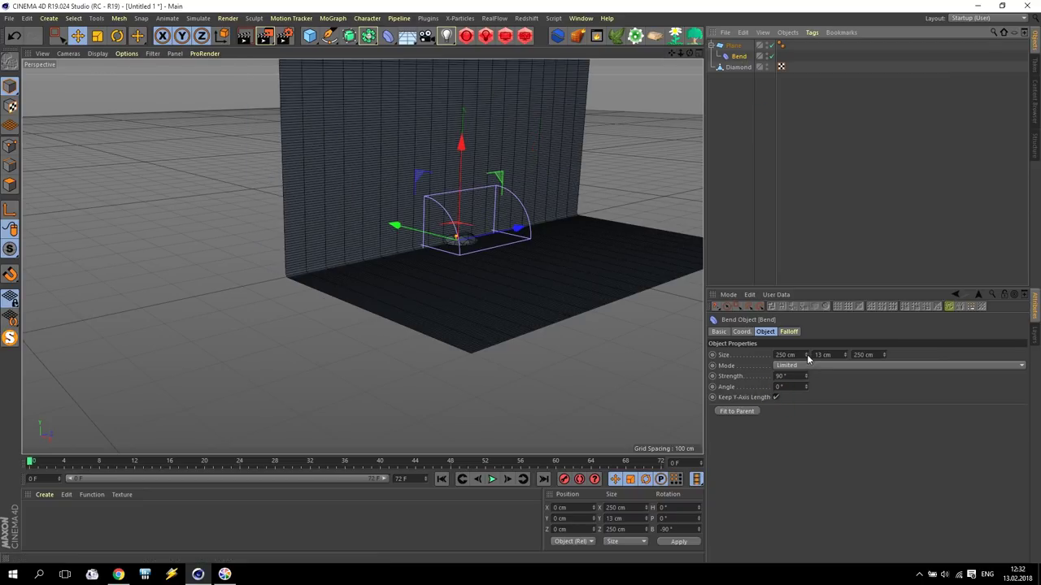
pyautogui.moveTo(846, 357); pyautogui.dragTo(884, 338)
pyautogui.moveTo(805, 358); pyautogui.dragTo(846, 383)
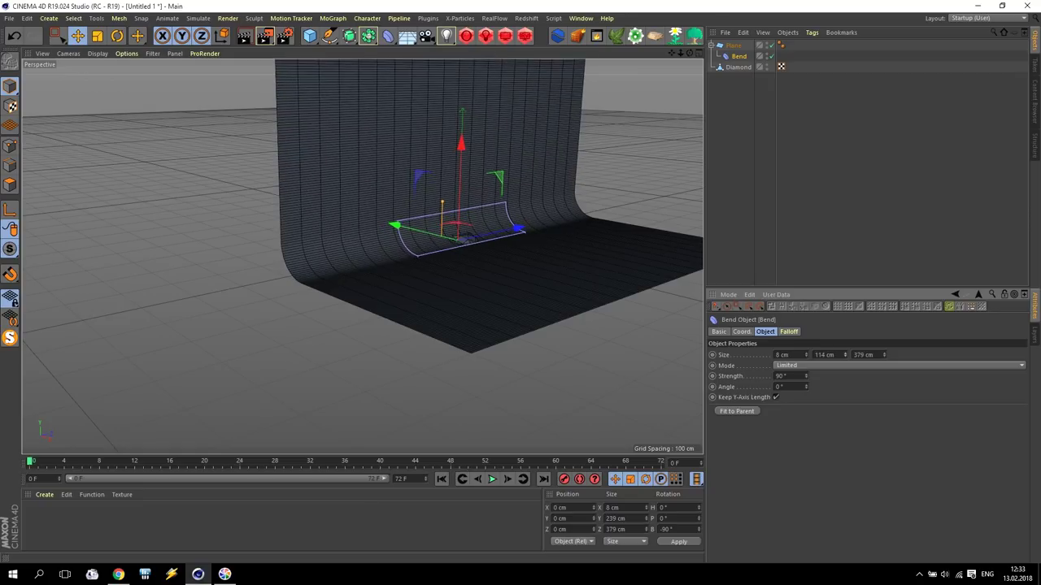
# - Slide the curved backdrop plane backward along X and raise the diamond to a Y position of about 84.2 cm
pyautogui.moveTo(689, 53); pyautogui.dragTo(691, 53)
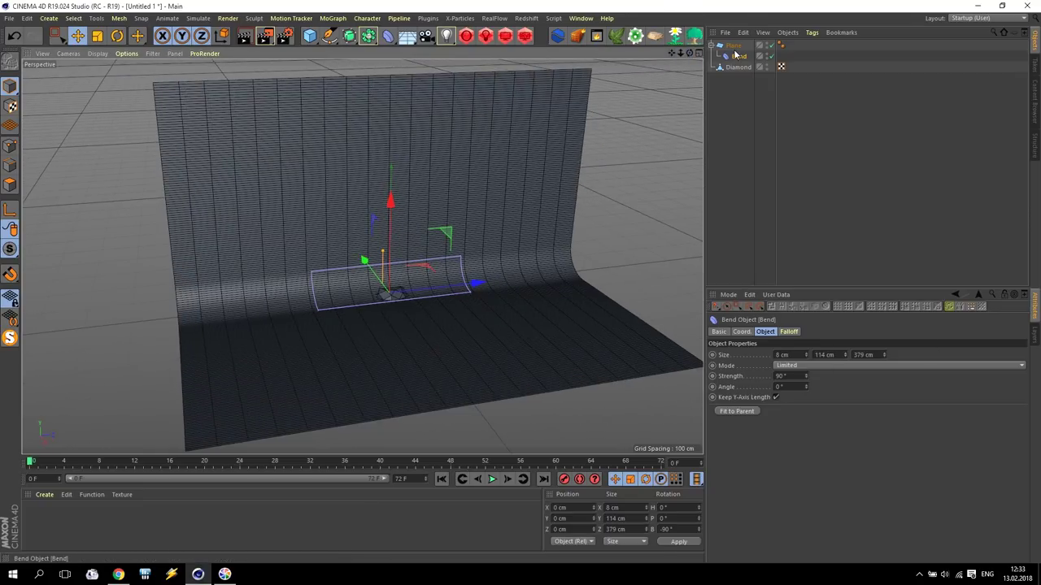
pyautogui.click(475, 167)
pyautogui.moveTo(421, 334); pyautogui.dragTo(398, 311)
pyautogui.click(738, 66)
pyautogui.moveTo(396, 204); pyautogui.dragTo(391, 178)
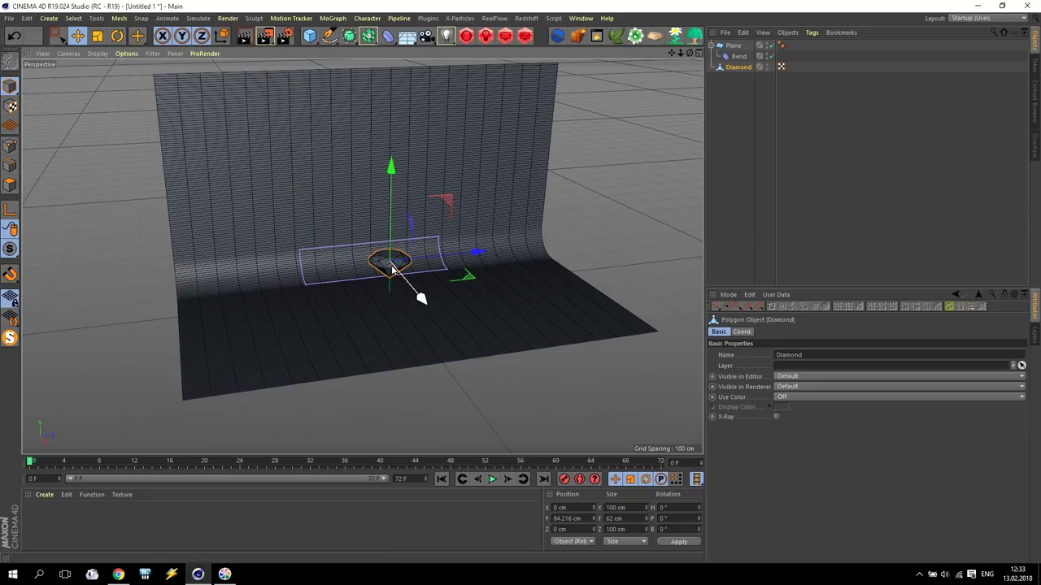
# - Add a camera framing the diamond, attach a Redshift Camera tag to it and enable the tag's Exposure settings
pyautogui.scroll(5, 420, 298)
pyautogui.keyDown('alt'); pyautogui.moveTo(409, 284); pyautogui.dragTo(429, 74); pyautogui.keyUp('alt')
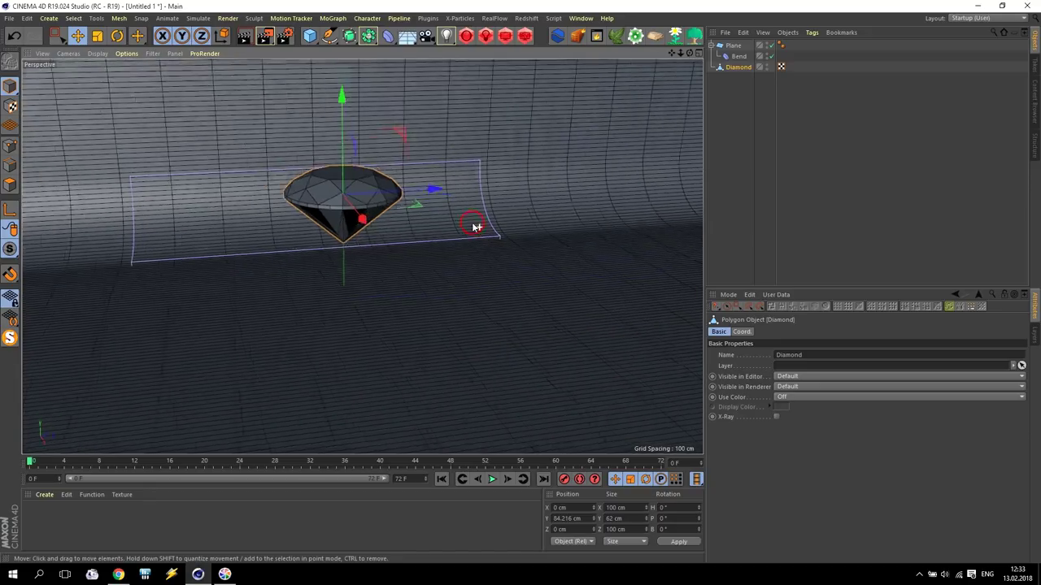
pyautogui.click(426, 36)
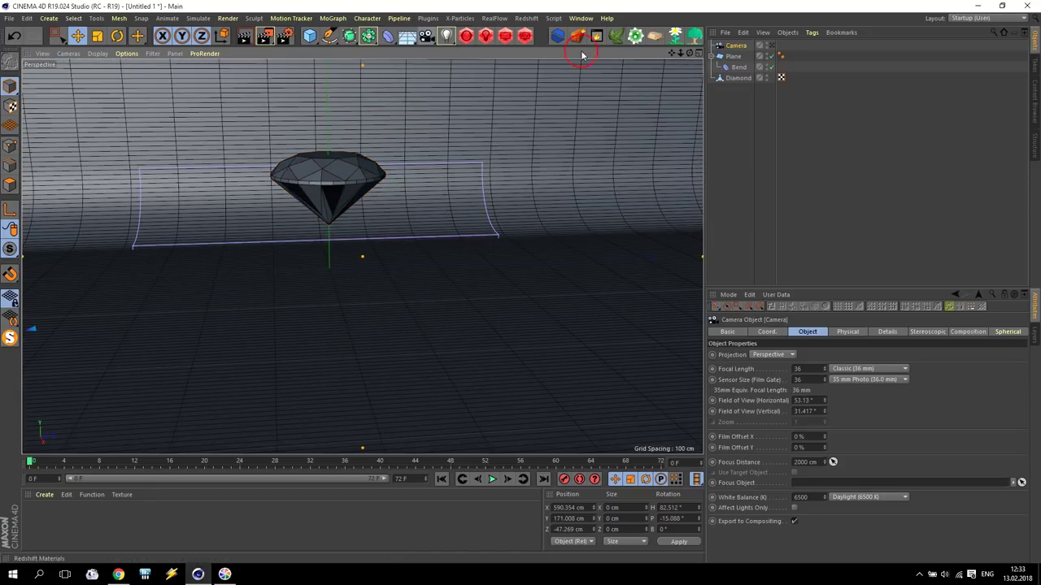
pyautogui.rightClick(741, 45)
pyautogui.moveTo(795, 150)
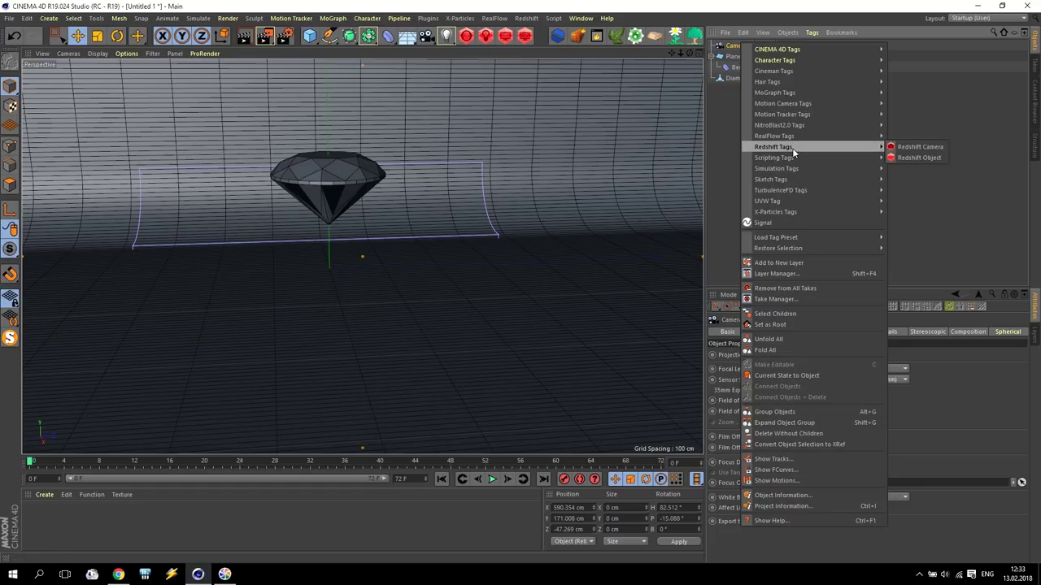
pyautogui.click(919, 147)
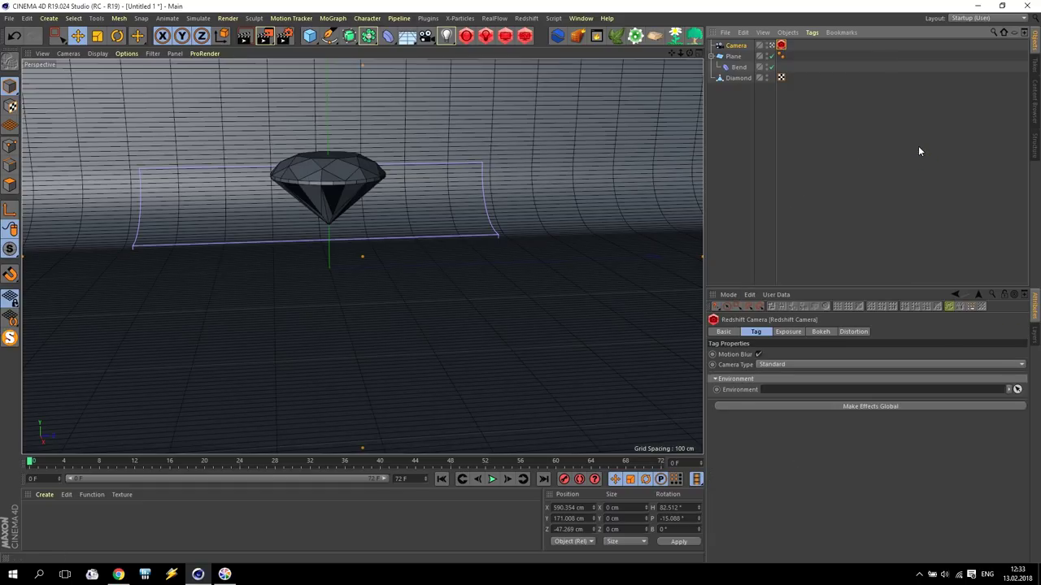
pyautogui.click(788, 332)
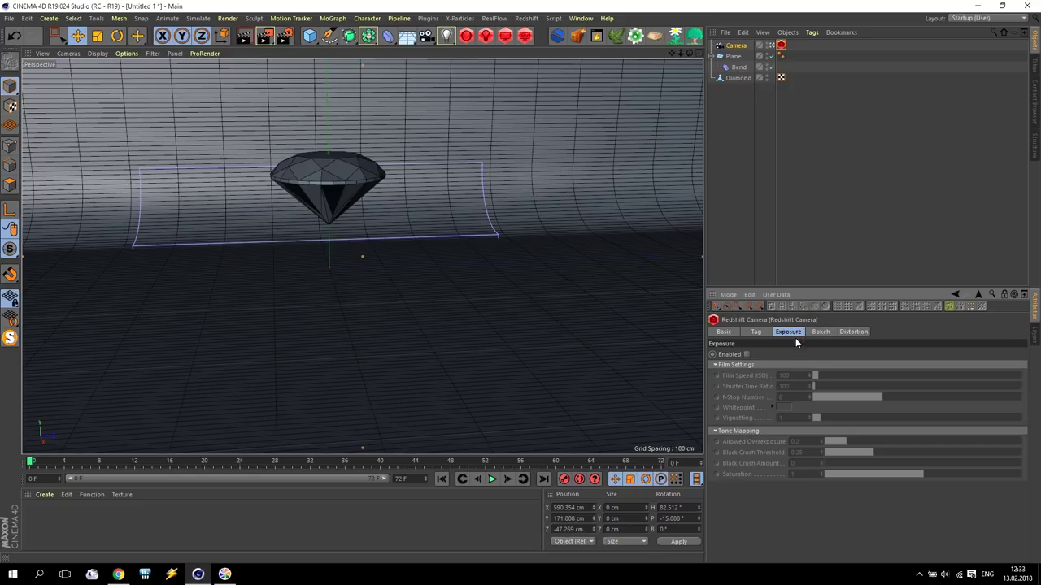
pyautogui.click(746, 354)
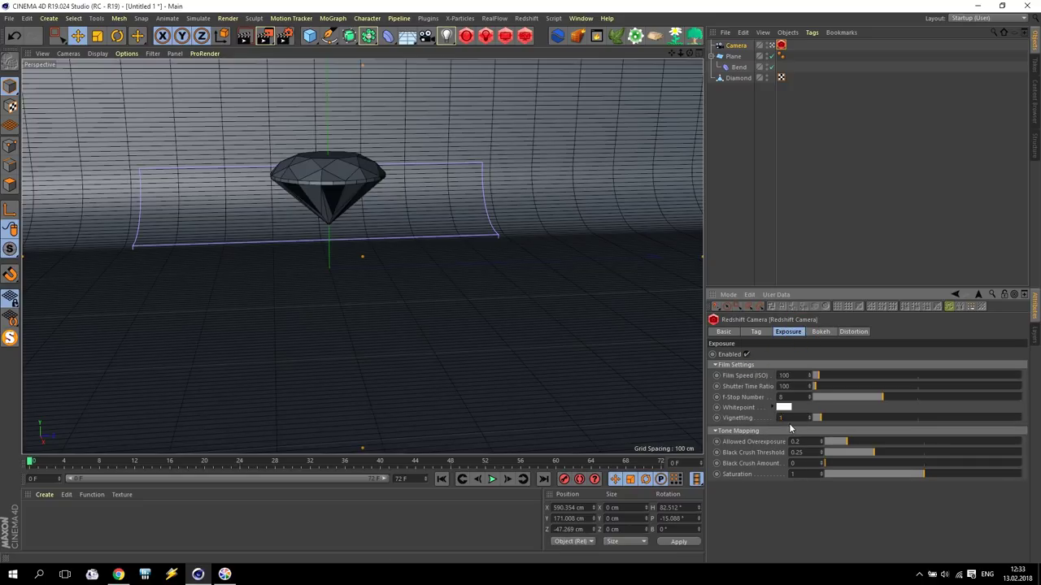
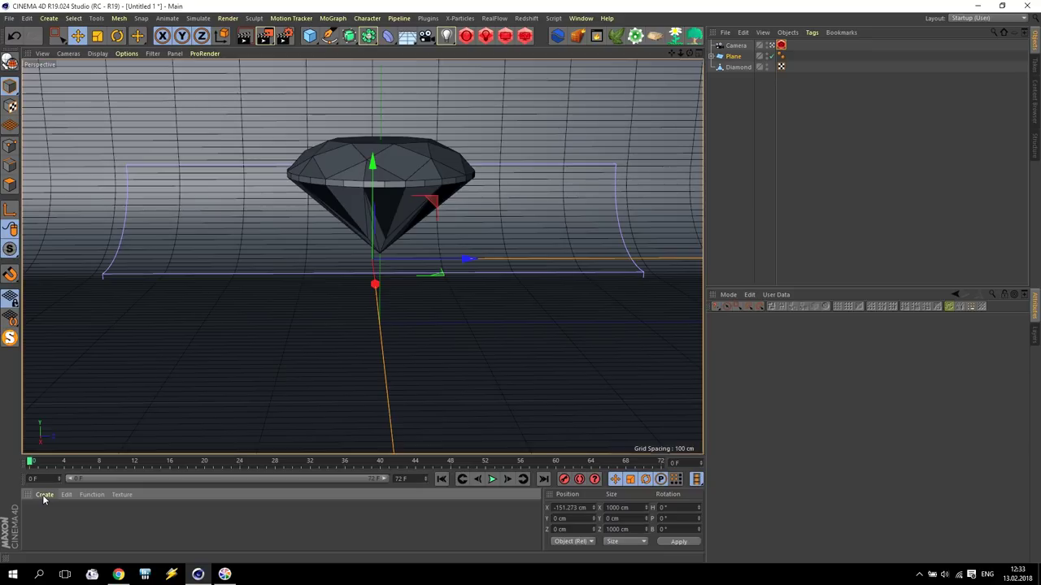
# - Create a new Redshift material and open its shader graph for editing
pyautogui.click(44, 496)
pyautogui.moveTo(63, 418)
pyautogui.moveTo(183, 418)
pyautogui.click(234, 419)
pyautogui.doubleClick(34, 514)
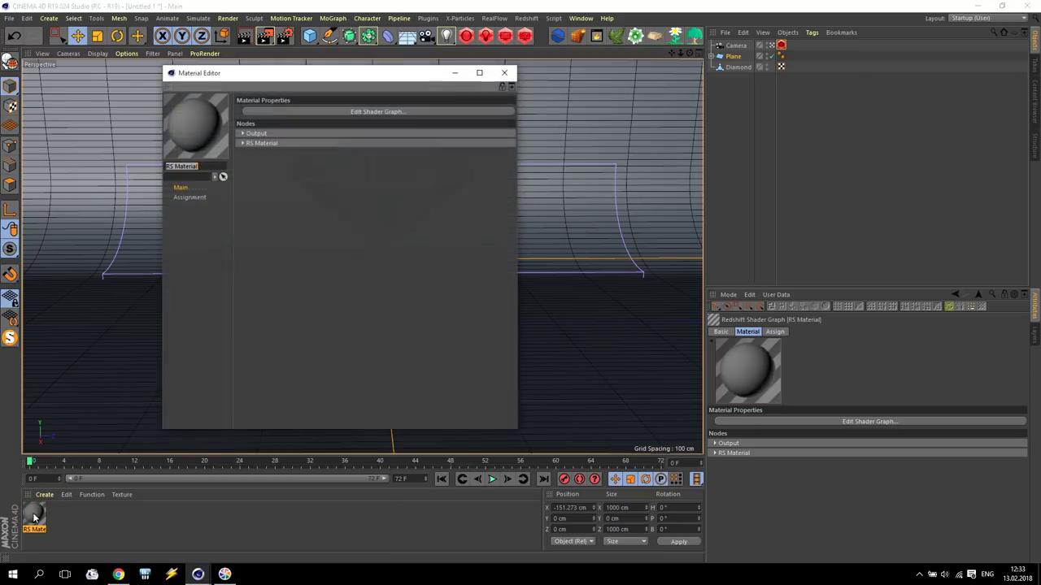
pyautogui.click(325, 111)
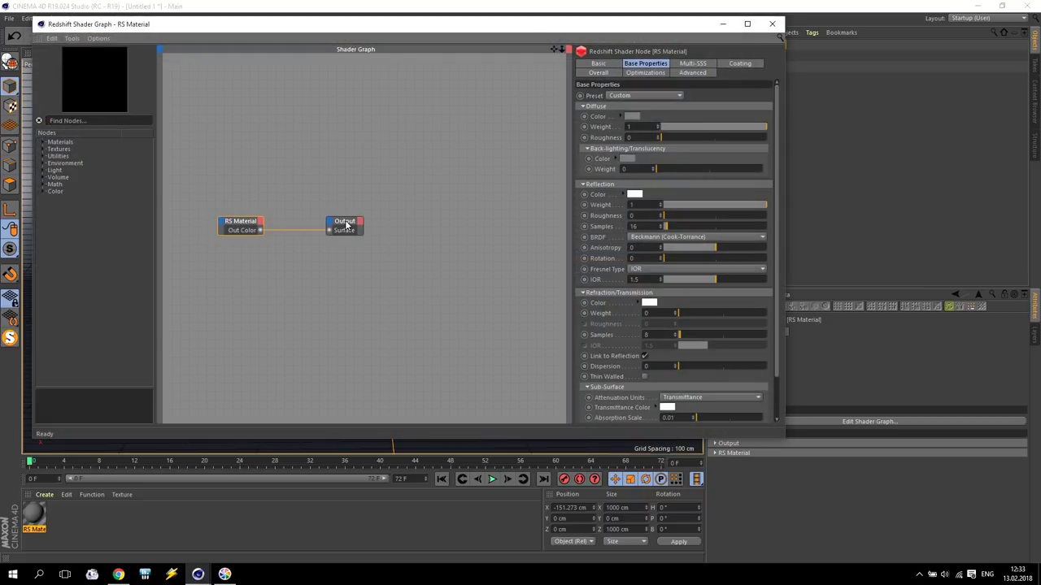
pyautogui.click(553, 48)
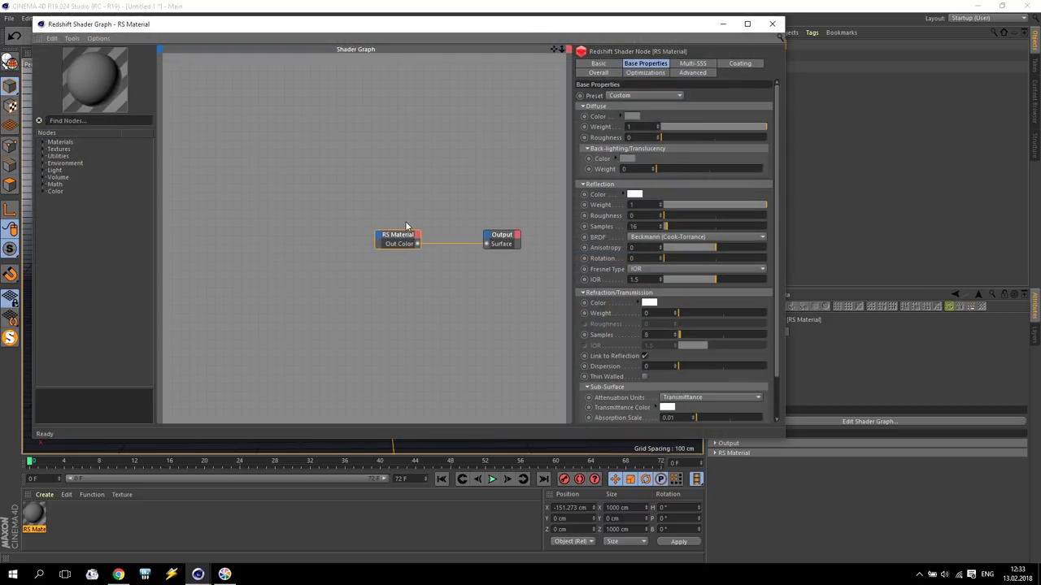
# - Set the RS Material's diffuse color to a medium blue with a hue of about 202°
pyautogui.click(632, 116)
pyautogui.moveTo(632, 115)
pyautogui.mouseDown()
pyautogui.moveTo(655, 114)
pyautogui.moveTo(682, 140)
pyautogui.moveTo(642, 127)
pyautogui.moveTo(662, 113)
pyautogui.mouseUp()
pyautogui.click(654, 126)
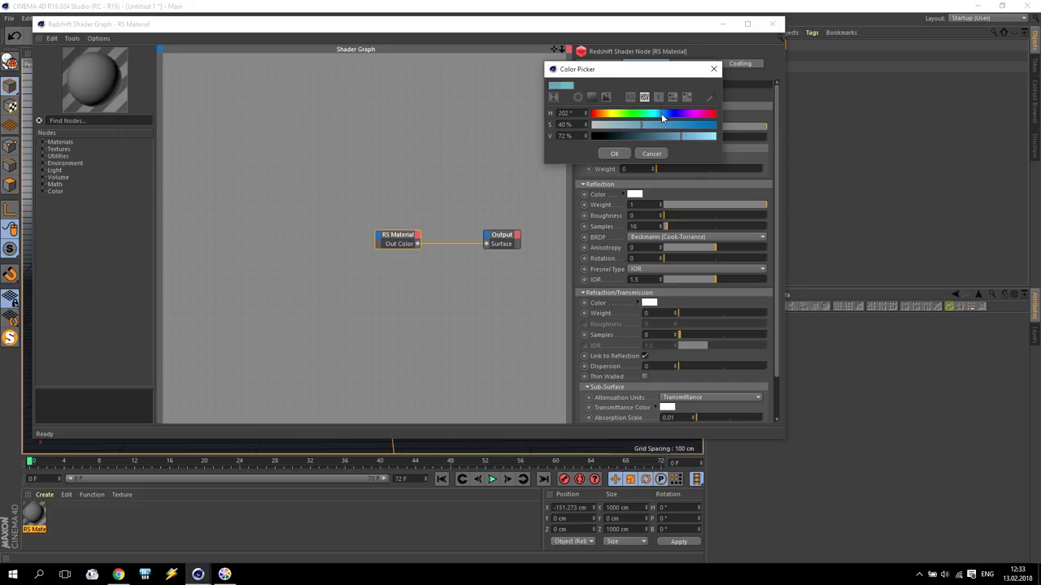
pyautogui.click(614, 153)
# - Add Noise and Bump Map nodes to the shader graph and link the noise color to the bump map input
pyautogui.click(43, 149)
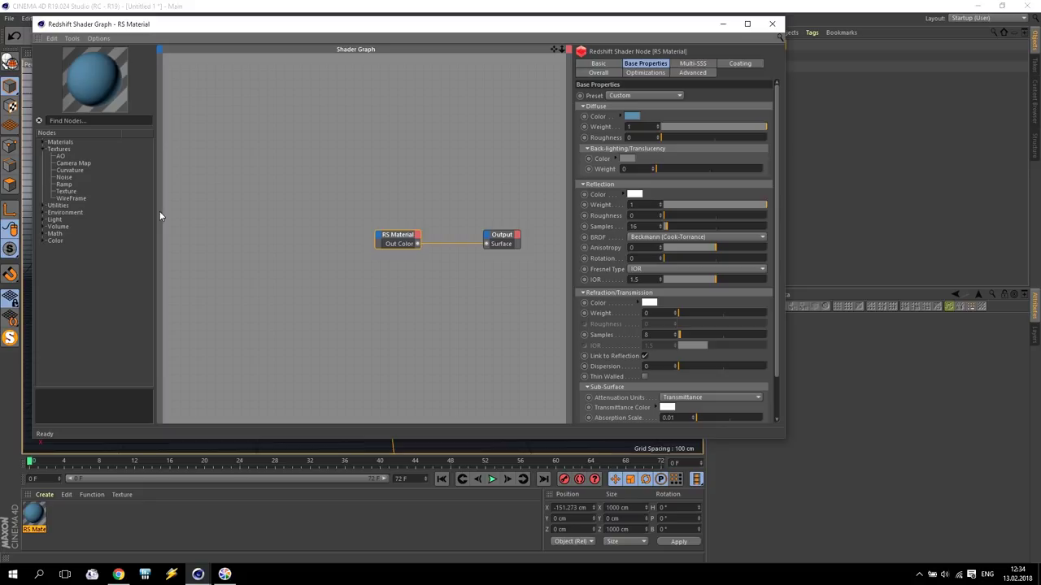
pyautogui.moveTo(71, 180); pyautogui.dragTo(236, 180)
pyautogui.click(43, 206)
pyautogui.moveTo(68, 216); pyautogui.dragTo(268, 235)
pyautogui.moveTo(249, 186); pyautogui.dragTo(379, 236)
# - Connect the Bump Map output to the RS Material's bump input and set the bump's height scale to 0.3
pyautogui.click(307, 251)
pyautogui.moveTo(440, 317)
pyautogui.click(566, 351)
pyautogui.click(311, 244)
pyautogui.click(277, 231)
pyautogui.write('0.3')
pyautogui.press('Return')
# - Set the Noise node's overall scale to 1 and its noise type to Cell, and close the shader graph
pyautogui.click(232, 177)
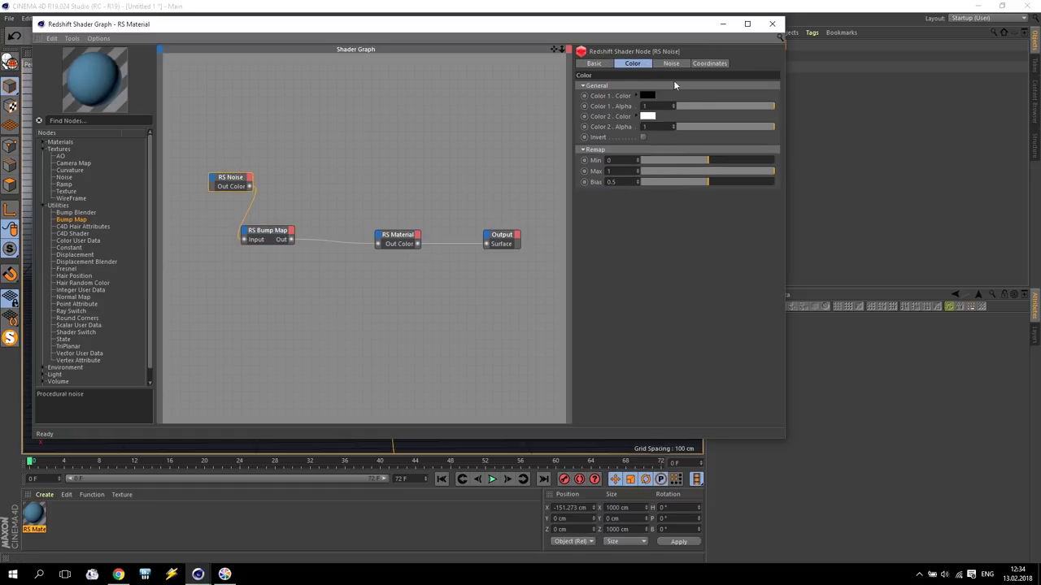
pyautogui.click(708, 63)
pyautogui.write('1')
pyautogui.press('Return')
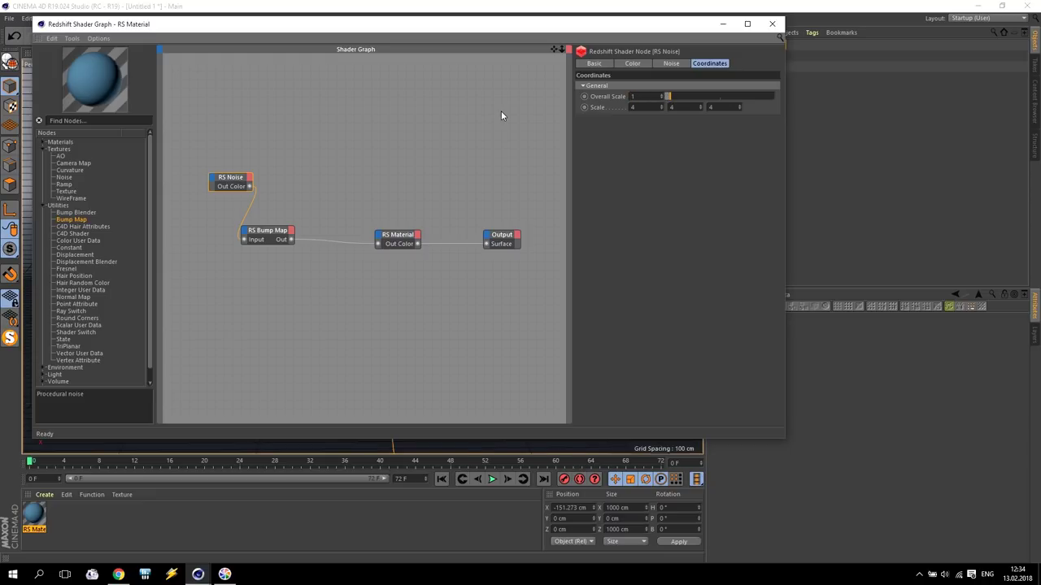
pyautogui.click(671, 64)
pyautogui.click(650, 97)
pyautogui.click(635, 128)
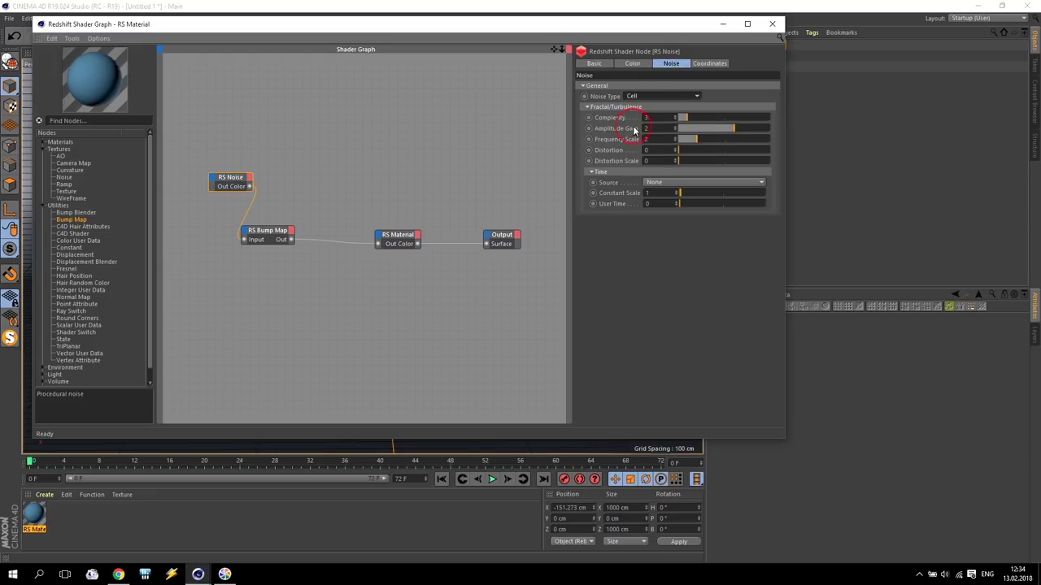
pyautogui.click(772, 24)
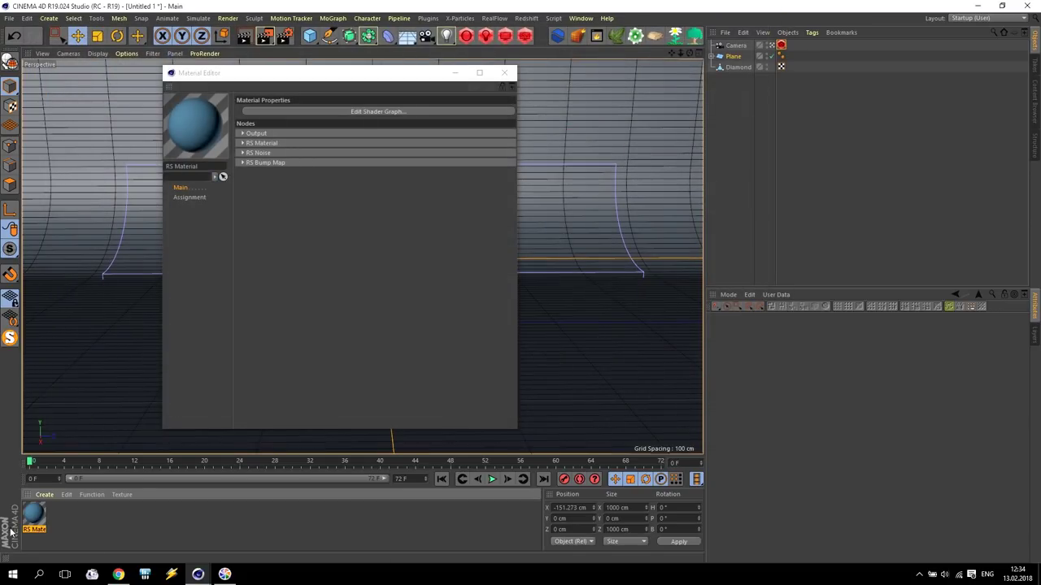
# - Assign the blue RS Material to the backdrop plane and close the Material Editor
pyautogui.moveTo(40, 497); pyautogui.dragTo(103, 335)
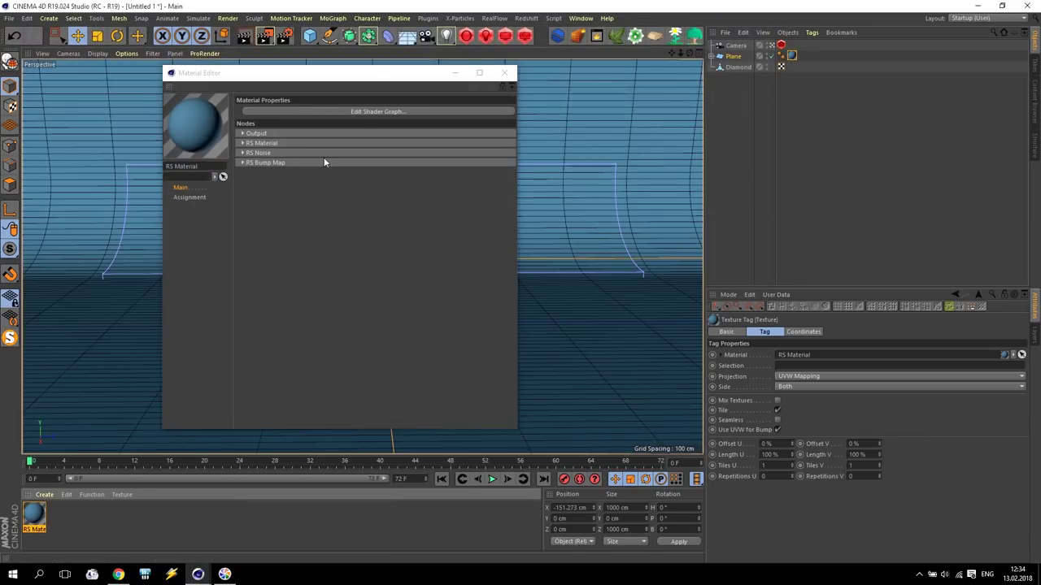
pyautogui.moveTo(301, 75); pyautogui.dragTo(483, 72)
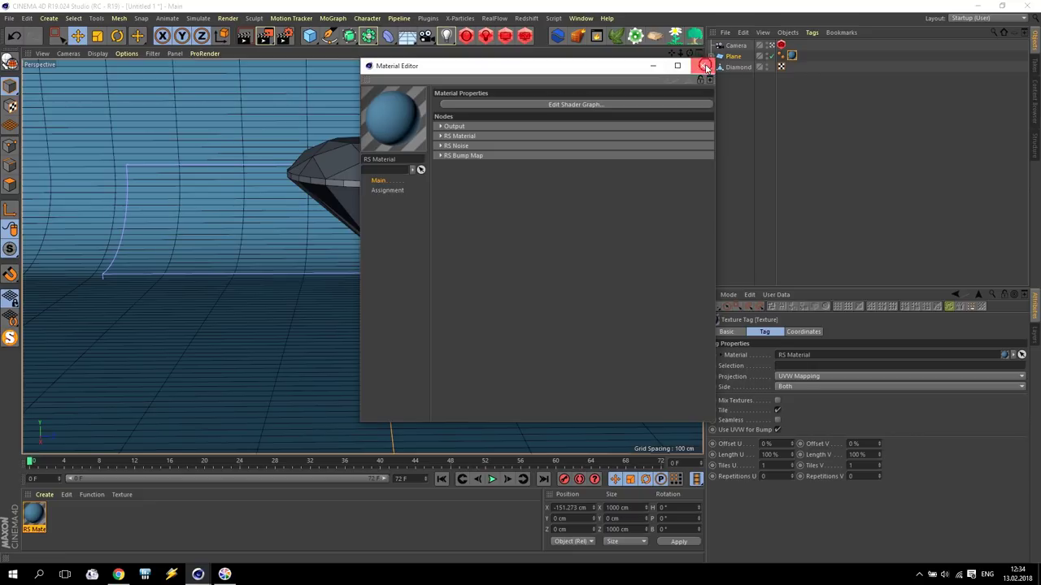
pyautogui.click(701, 69)
# - Start a live preview in the Redshift RenderView and reframe the camera to see the diamond from higher up
pyautogui.click(488, 38)
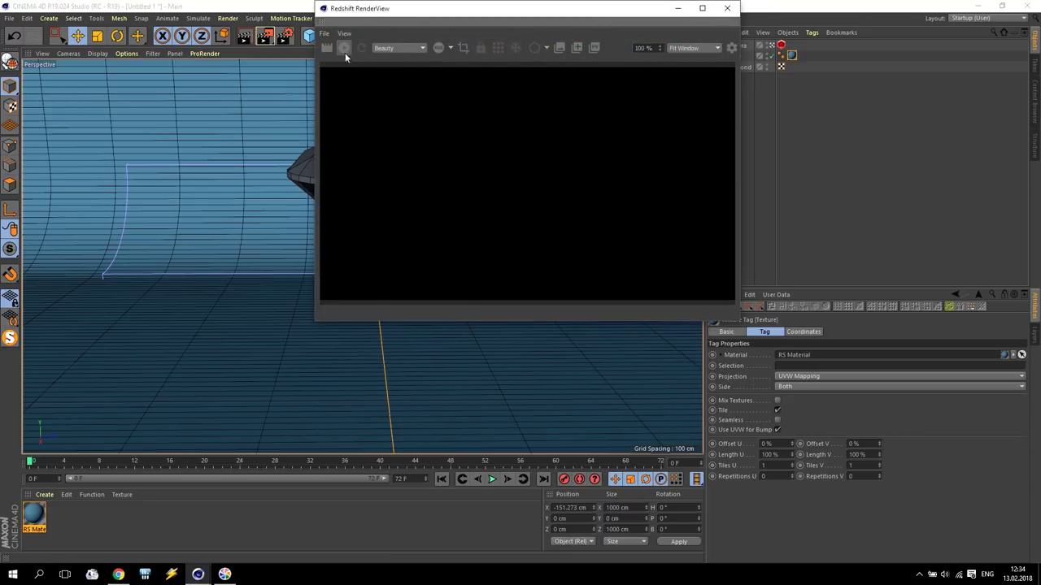
pyautogui.moveTo(473, 17); pyautogui.dragTo(264, 72)
pyautogui.moveTo(680, 55); pyautogui.dragTo(690, 54)
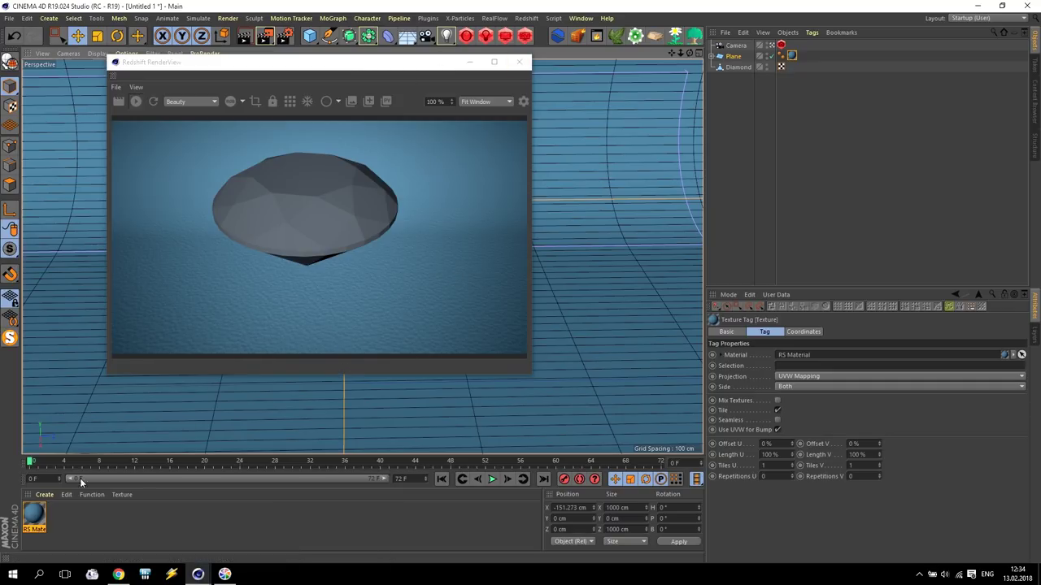
# - Create a second Redshift material named Diamond, assign it to the Diamond object and close the RenderView
pyautogui.click(44, 494)
pyautogui.moveTo(67, 417)
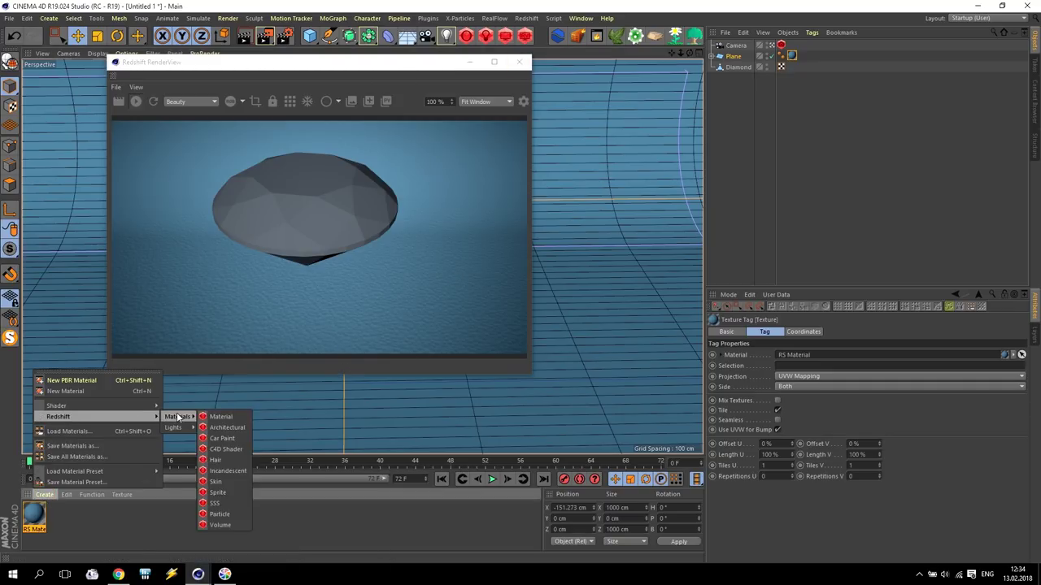
pyautogui.click(221, 417)
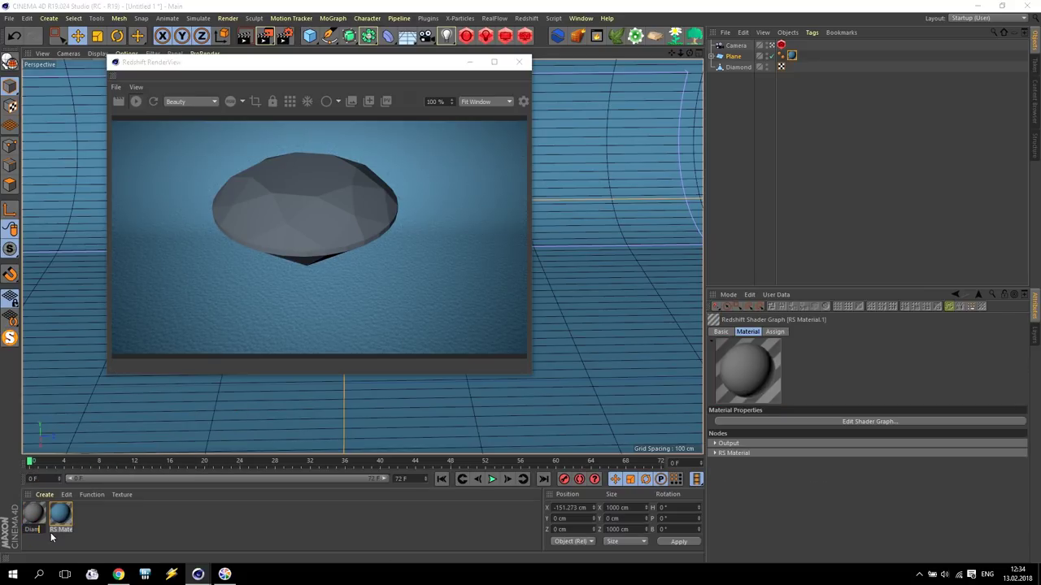
pyautogui.write('Diamond')
pyautogui.click(114, 514)
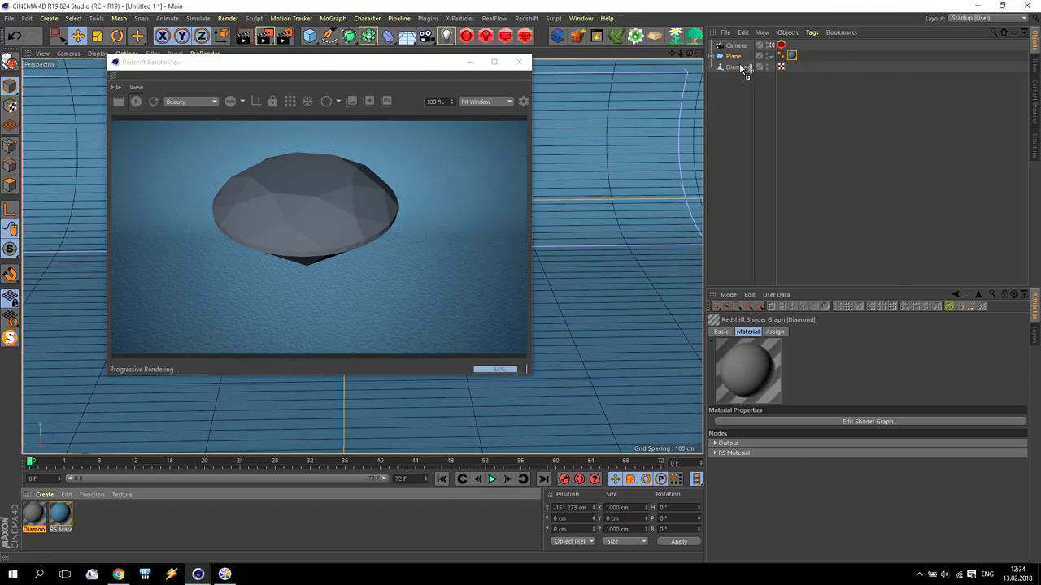
pyautogui.moveTo(742, 67); pyautogui.dragTo(742, 68)
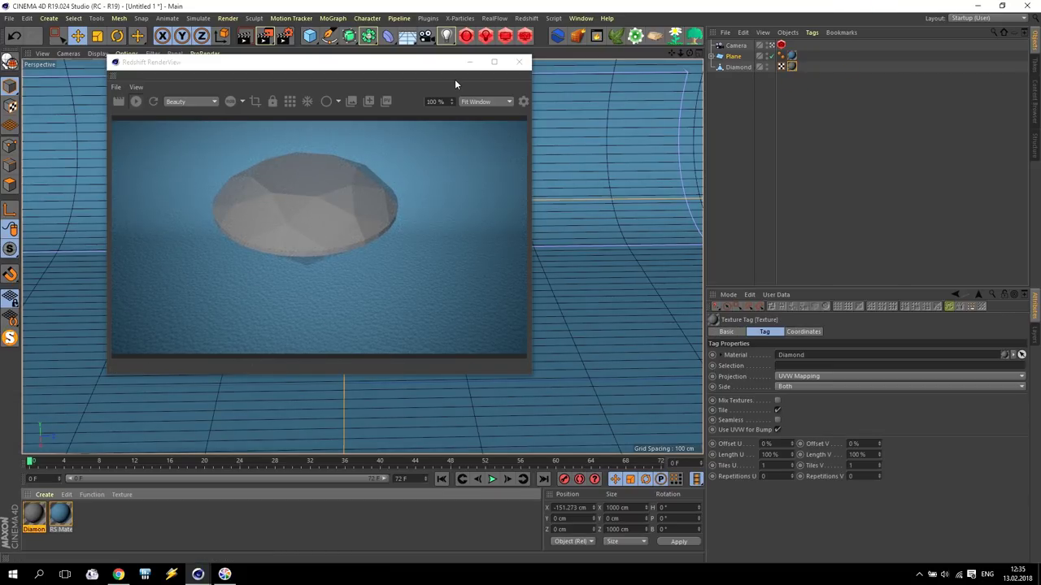
pyautogui.click(518, 62)
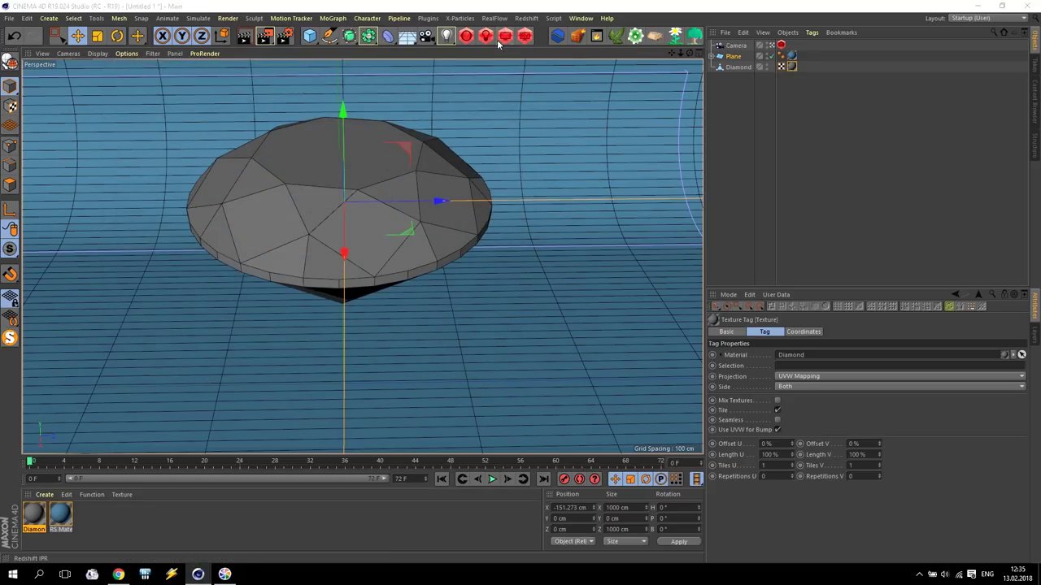
# - Add a Redshift spot light to the scene while working in the Right view
pyautogui.middleClick(488, 155)
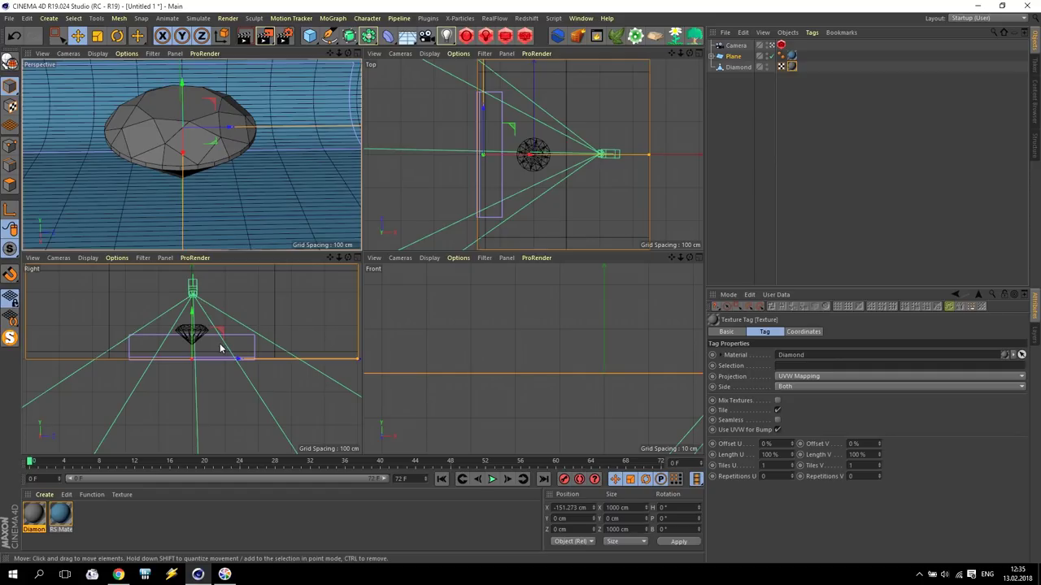
pyautogui.middleClick(263, 323)
pyautogui.moveTo(671, 53); pyautogui.dragTo(667, 206)
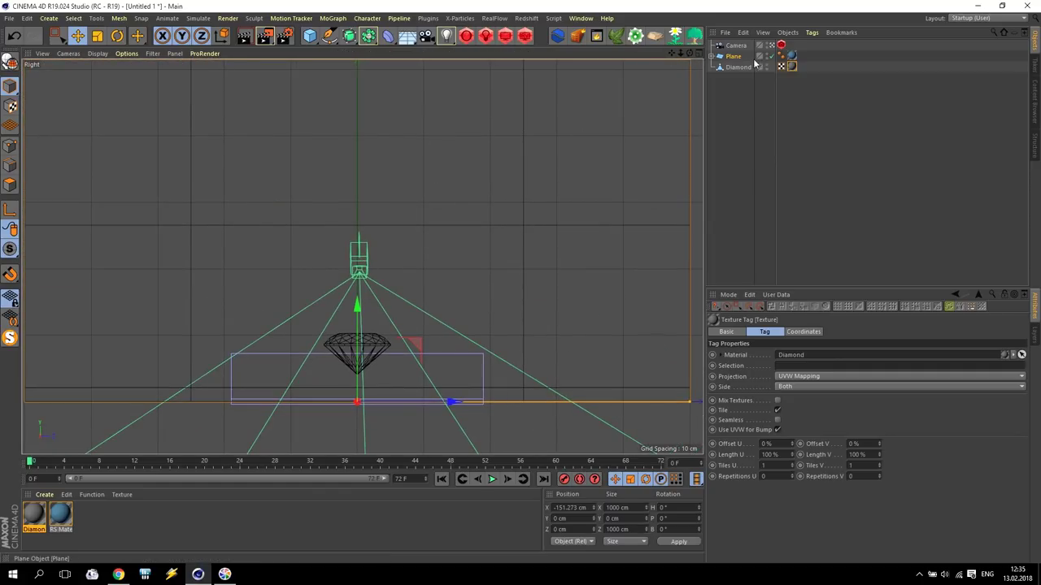
pyautogui.click(500, 38)
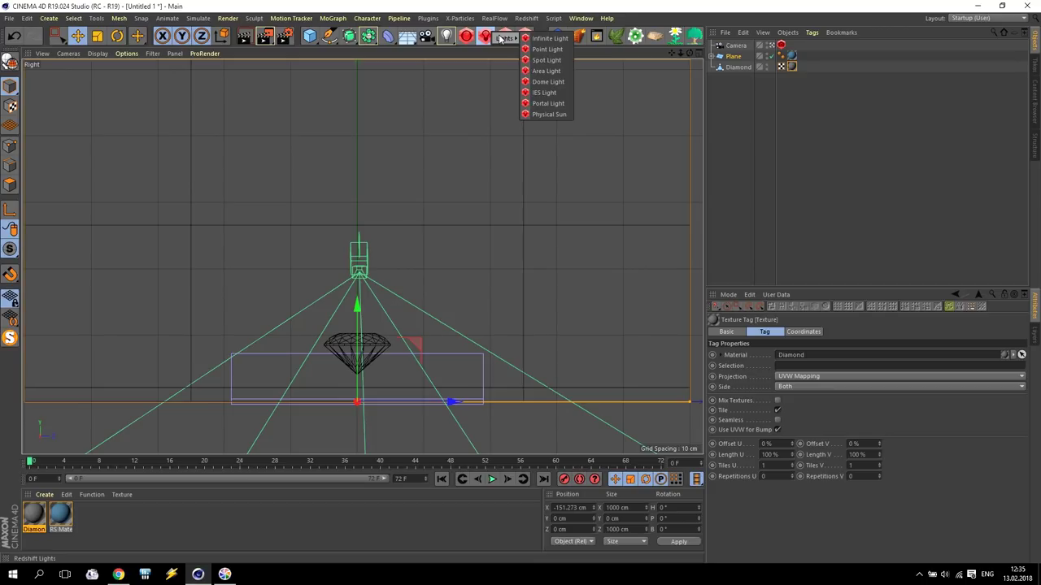
pyautogui.click(569, 60)
# - Tilt the spot light to a pitch of about -57° and move it up and toward negative Z, aimed down at the diamond
pyautogui.click(117, 35)
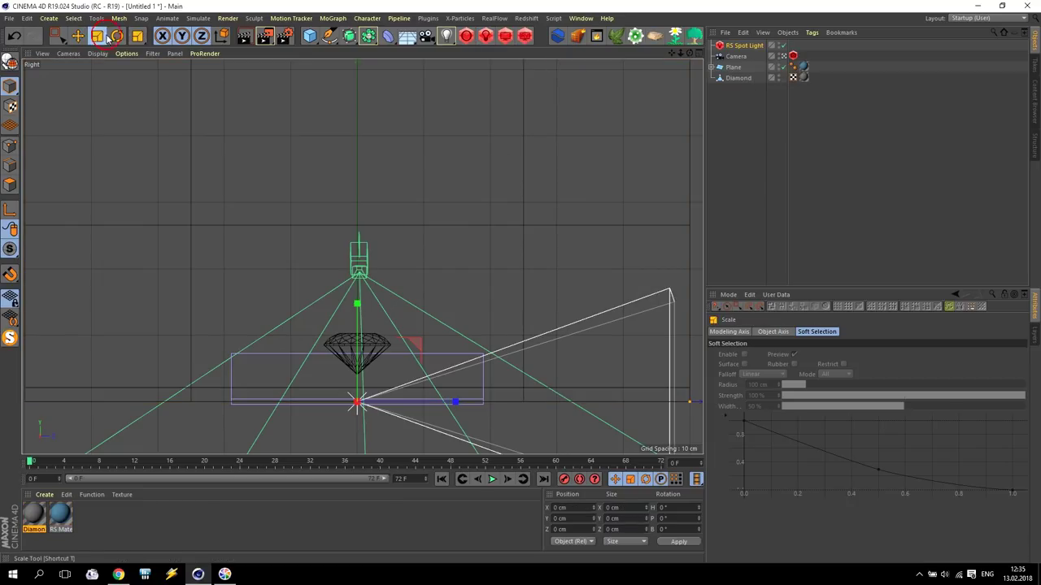
pyautogui.moveTo(334, 355); pyautogui.dragTo(395, 378)
pyautogui.click(81, 36)
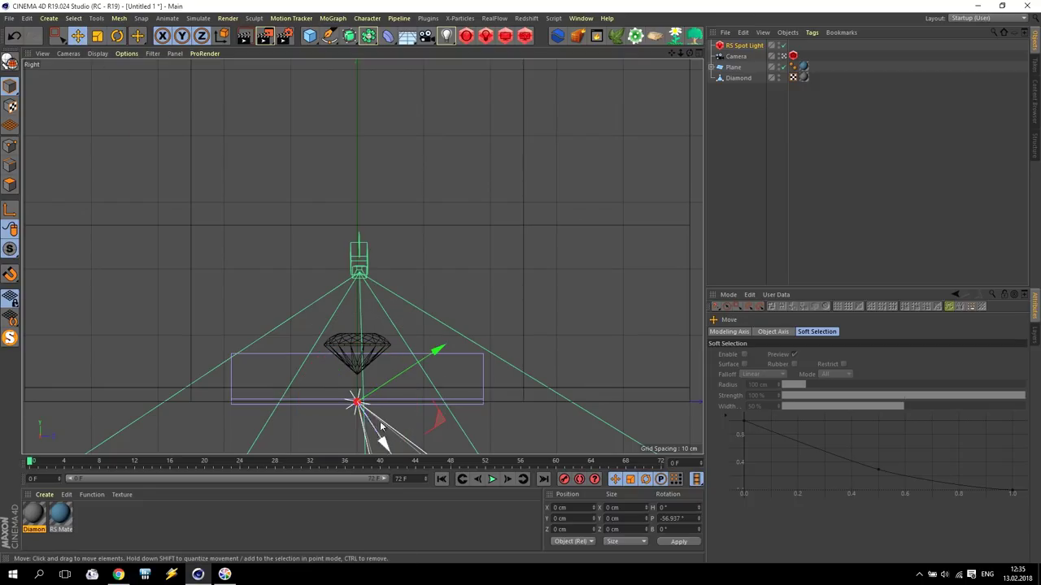
pyautogui.moveTo(436, 419); pyautogui.dragTo(219, 67)
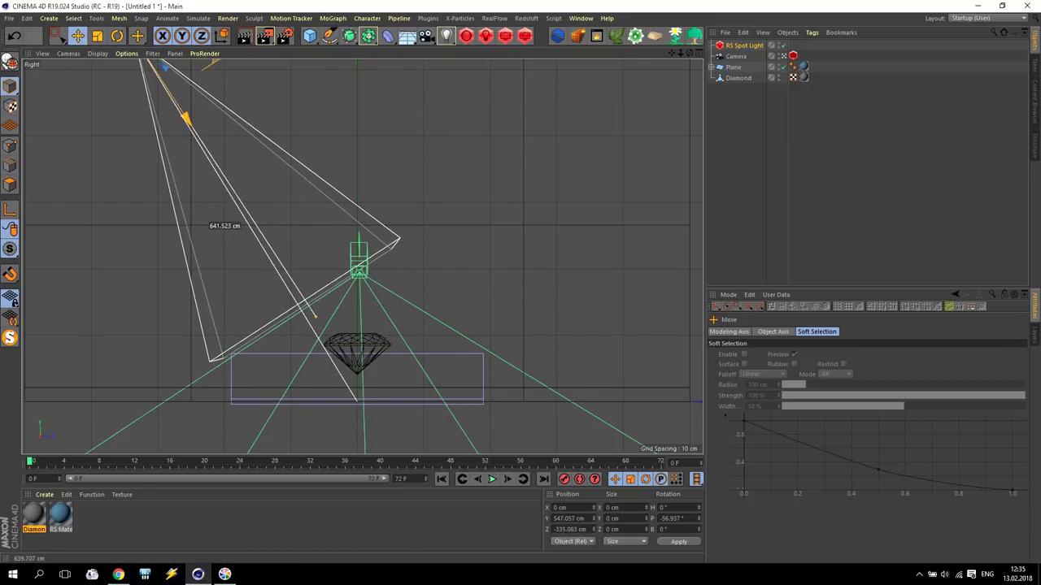
# - Duplicate the spot light to the diamond's opposite side, pitch the copy to about -128.4° and move it to about Y 581, Z 410 cm
pyautogui.scroll(-3, 428, 299)
pyautogui.moveTo(358, 196); pyautogui.dragTo(492, 192)
pyautogui.press('r')
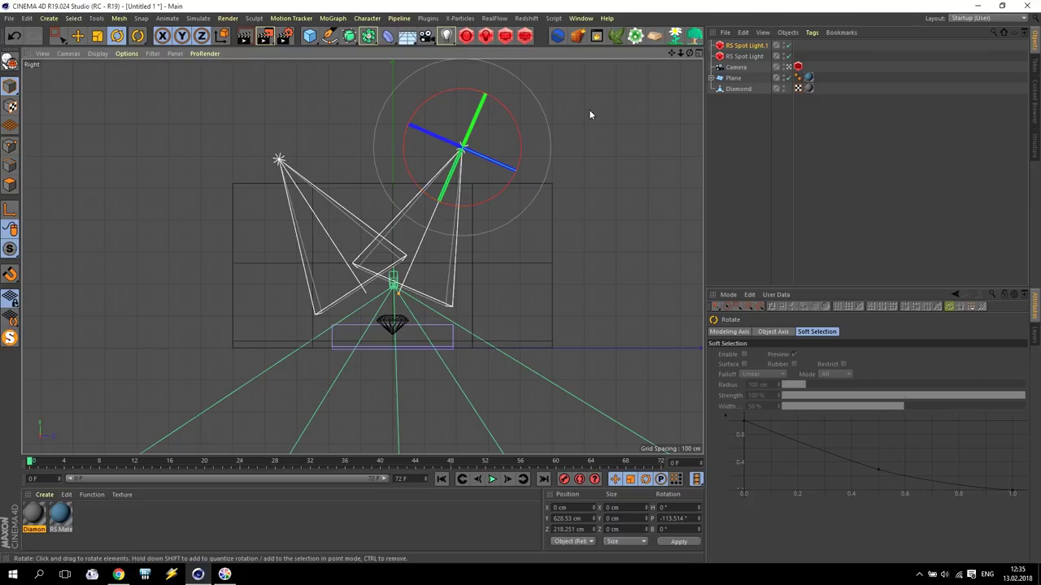
pyautogui.moveTo(520, 146); pyautogui.dragTo(519, 132)
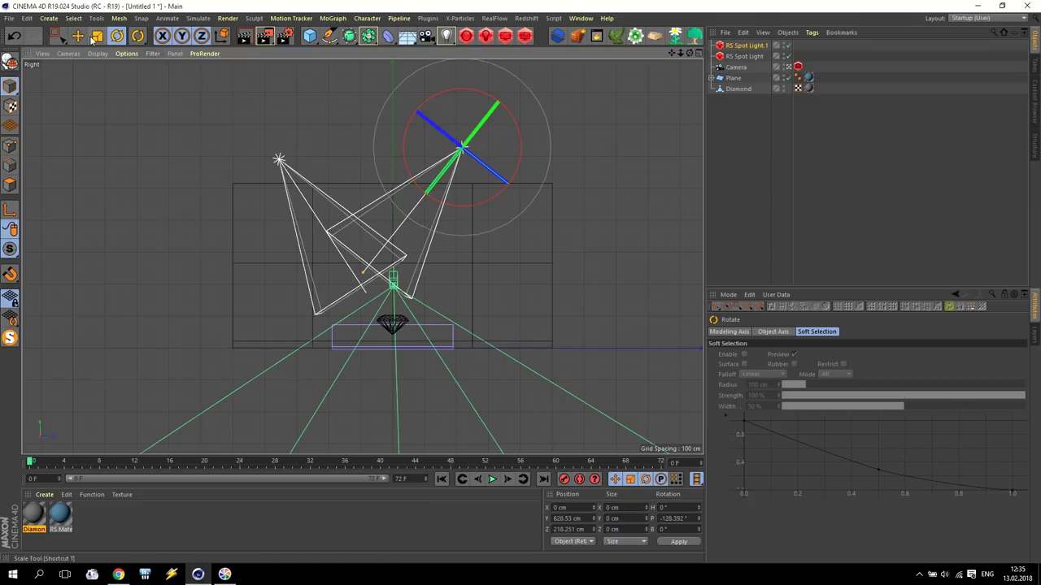
pyautogui.click(78, 36)
pyautogui.moveTo(488, 227); pyautogui.dragTo(535, 253)
# - Move both Redshift spot lights together along X to about 229 cm in the Top view
pyautogui.middleClick(450, 222)
pyautogui.middleClick(538, 155)
pyautogui.scroll(-6, 537, 156)
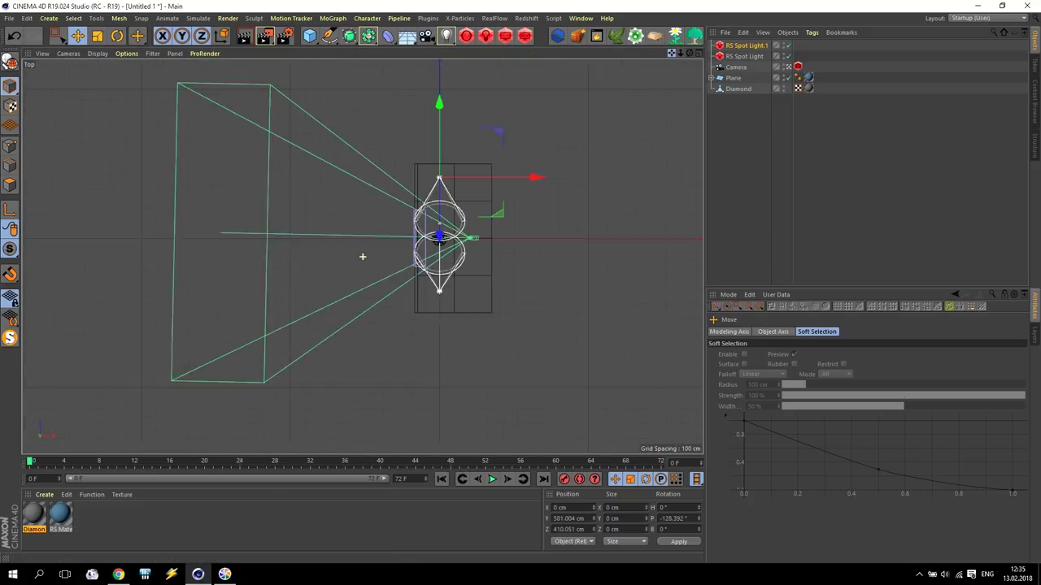
pyautogui.keyDown('alt'); pyautogui.moveTo(363, 256); pyautogui.dragTo(323, 275, button='middle'); pyautogui.keyUp('alt')
pyautogui.click(407, 317)
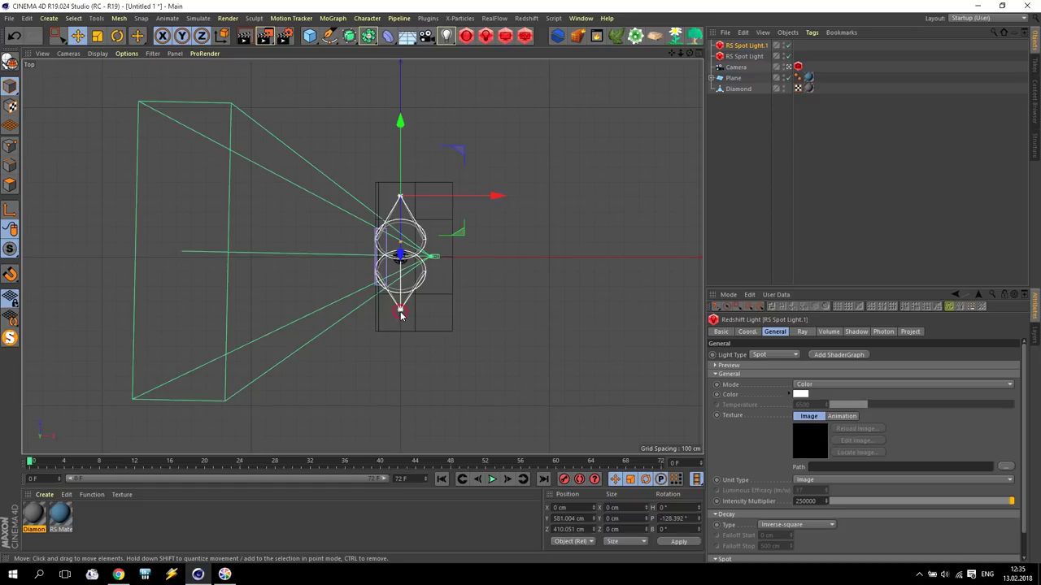
pyautogui.keyDown('shift'); pyautogui.click(400, 315); pyautogui.keyUp('shift')
pyautogui.moveTo(457, 260); pyautogui.dragTo(503, 256)
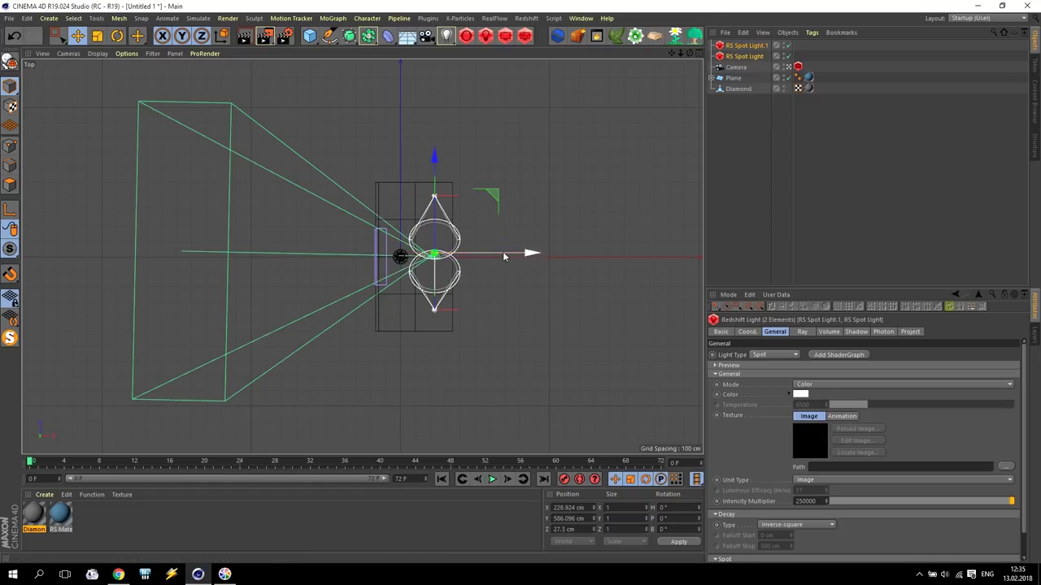
# - Aim both spot lights at the diamond, rotating RS Spot Light.1 to a heading of about -29.5° and RS Spot Light to about 34.2°
pyautogui.scroll(5, 503, 257)
pyautogui.click(117, 35)
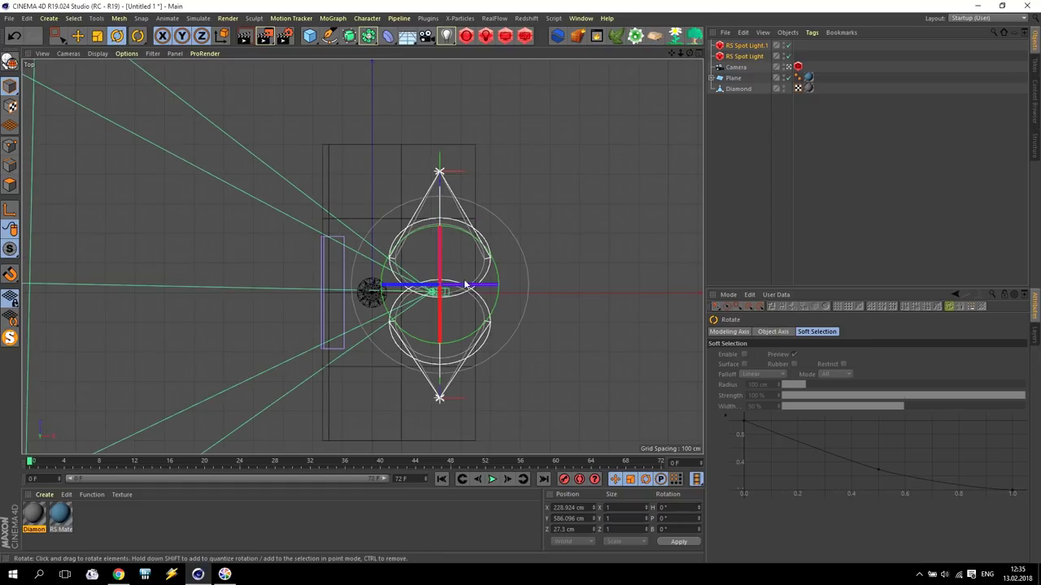
pyautogui.click(455, 167)
pyautogui.click(437, 170)
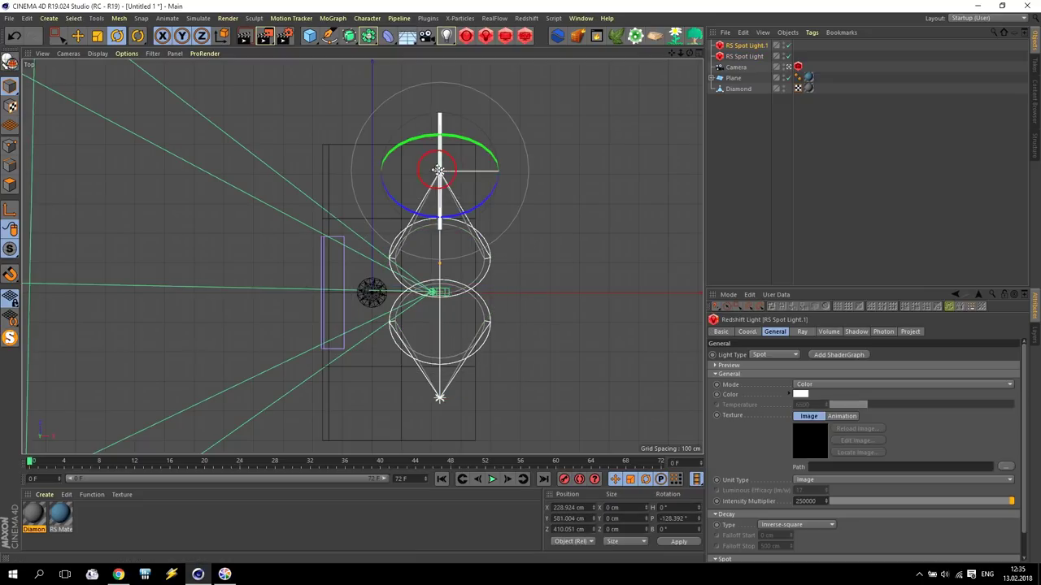
pyautogui.moveTo(486, 199); pyautogui.dragTo(486, 199)
pyautogui.hotkey('ctrl', 'z')
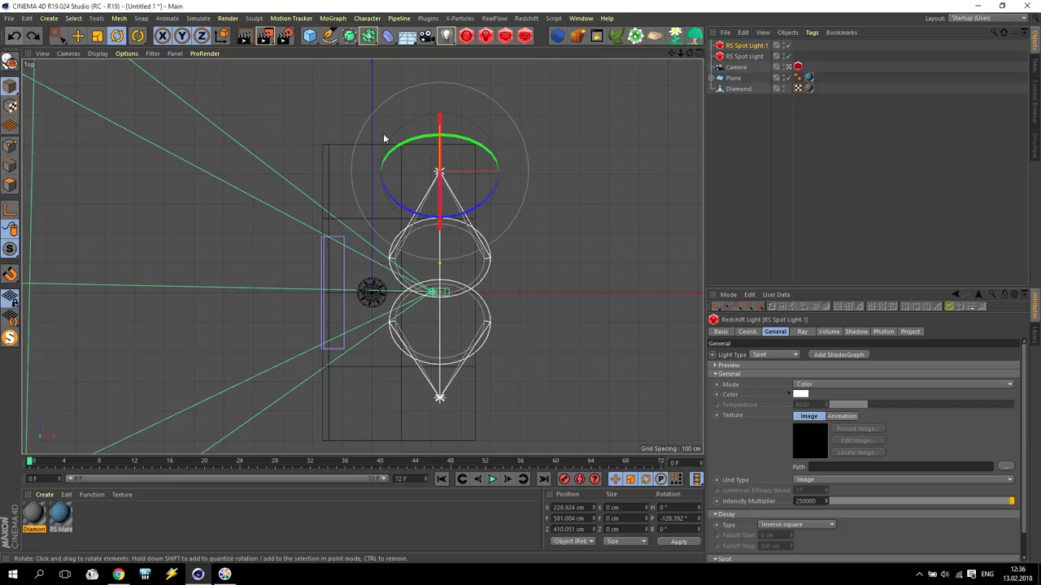
pyautogui.moveTo(462, 141); pyautogui.dragTo(446, 148)
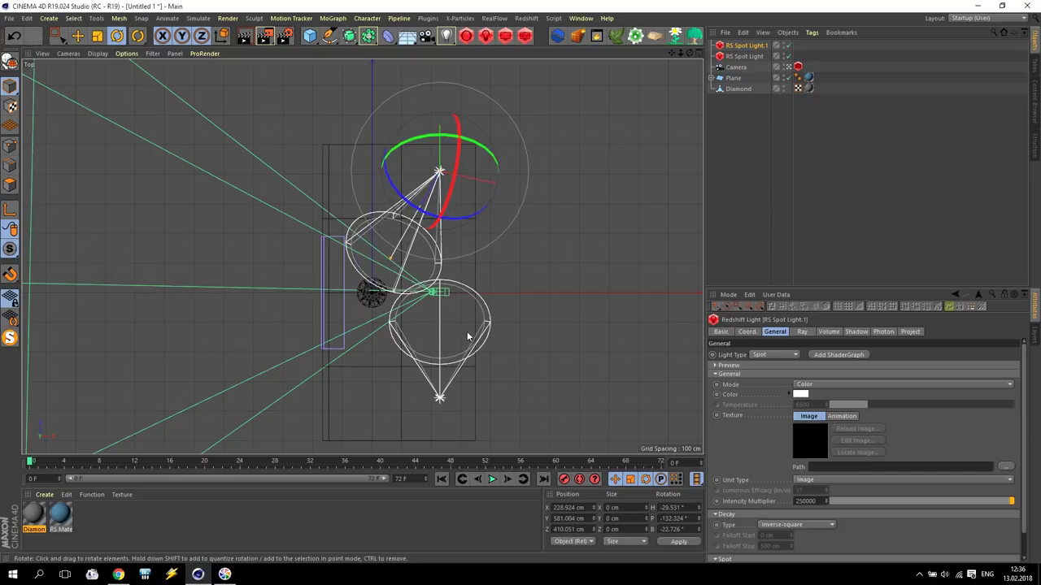
pyautogui.click(435, 406)
pyautogui.moveTo(436, 428); pyautogui.dragTo(424, 426)
# - Start a live Redshift RenderView of the Perspective view and pull the camera back from the diamond
pyautogui.middleClick(417, 314)
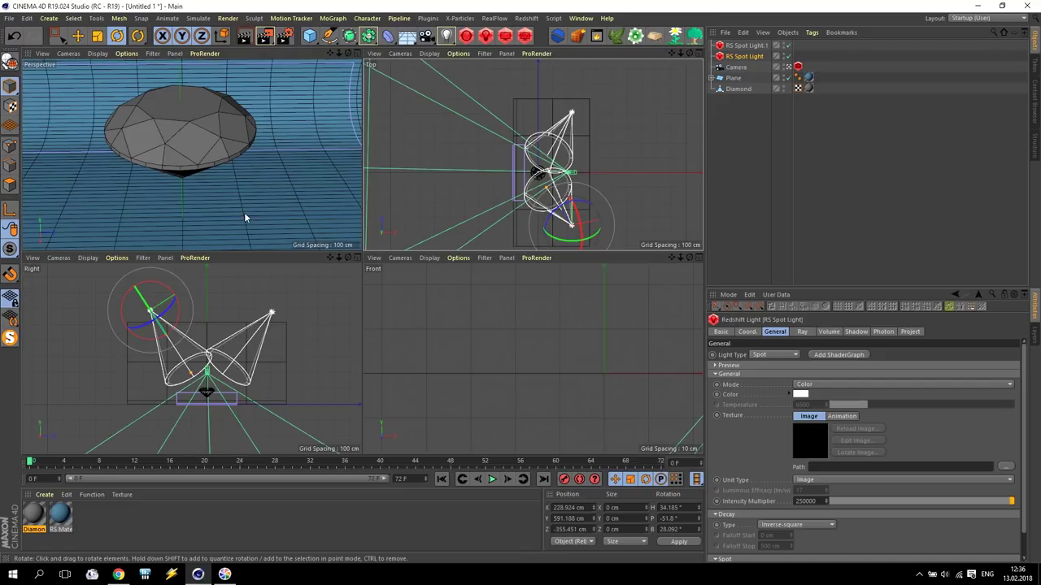
pyautogui.middleClick(244, 213)
pyautogui.click(525, 36)
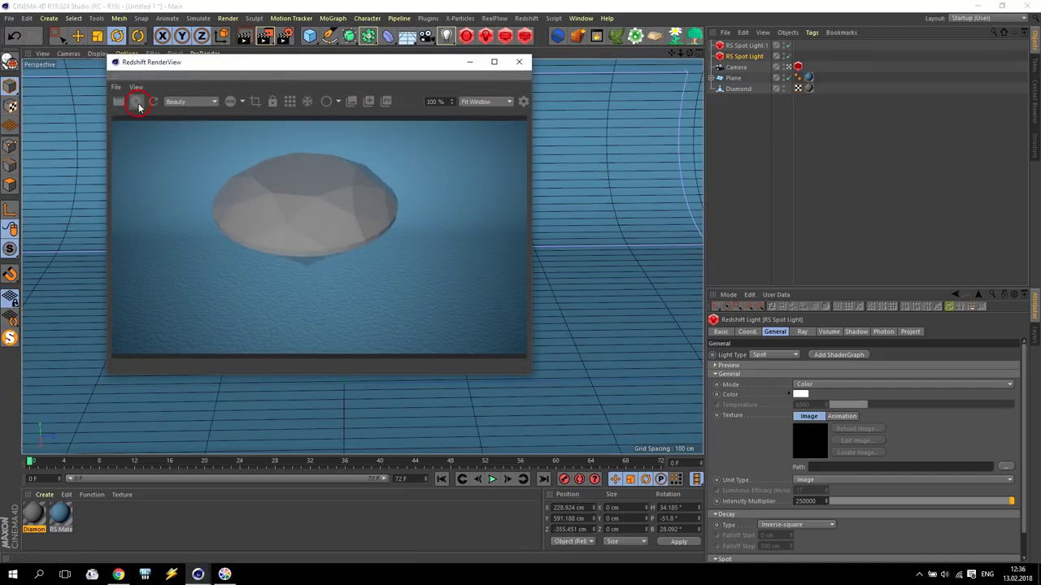
pyautogui.click(136, 101)
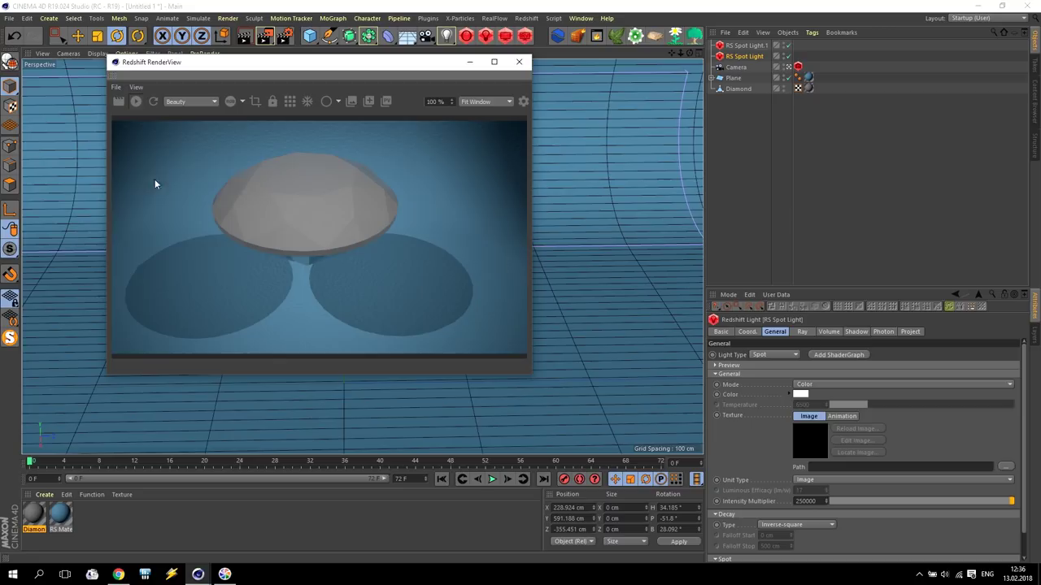
pyautogui.moveTo(681, 54); pyautogui.dragTo(682, 54)
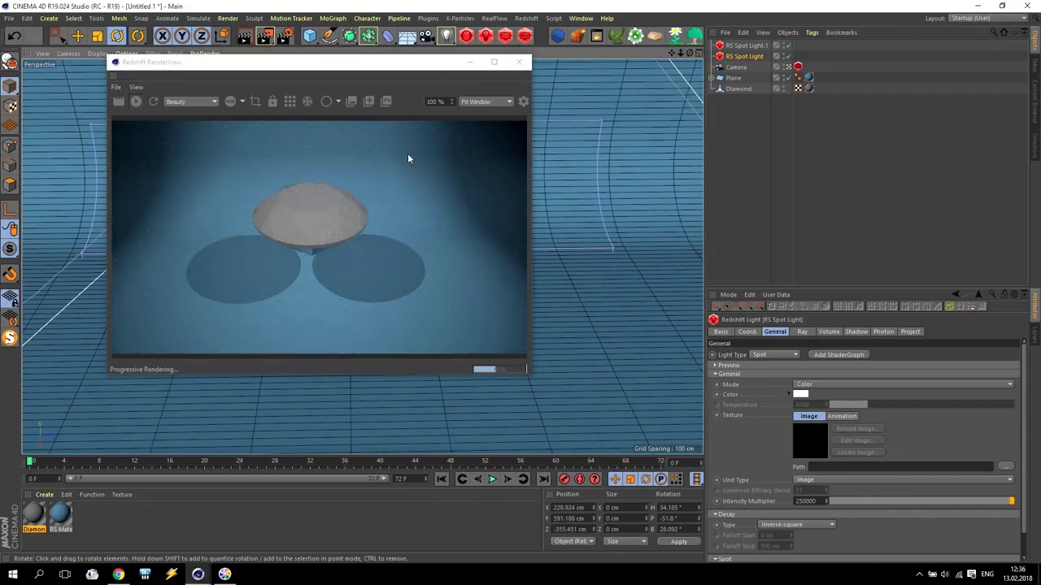
# - Set the cone angle of both spot lights to 65° and their fall-off angle to 20°
pyautogui.click(736, 67)
pyautogui.click(744, 56)
pyautogui.keyDown('shift'); pyautogui.click(745, 46); pyautogui.keyUp('shift')
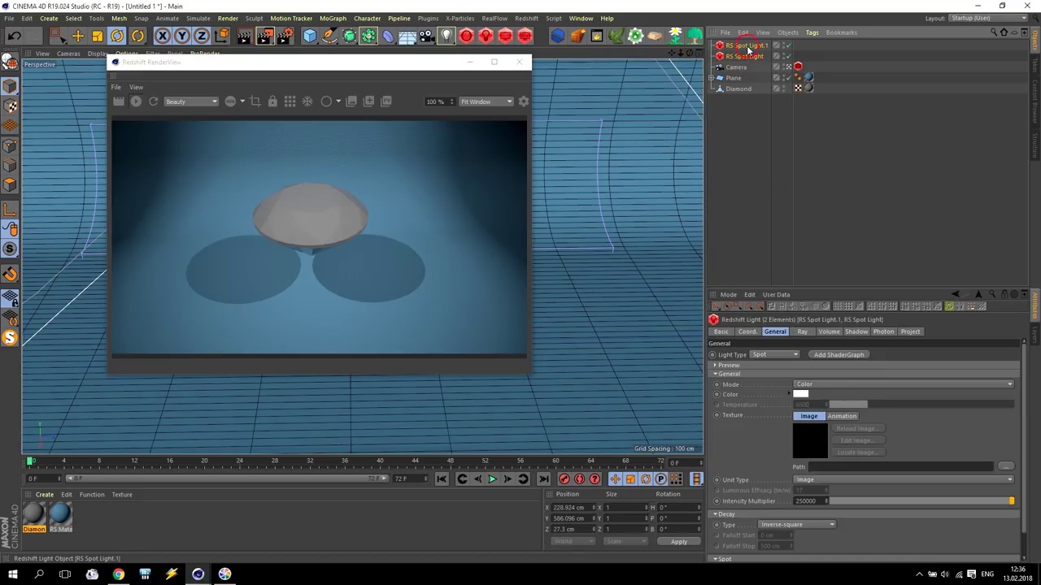
pyautogui.scroll(-2, 1026, 421)
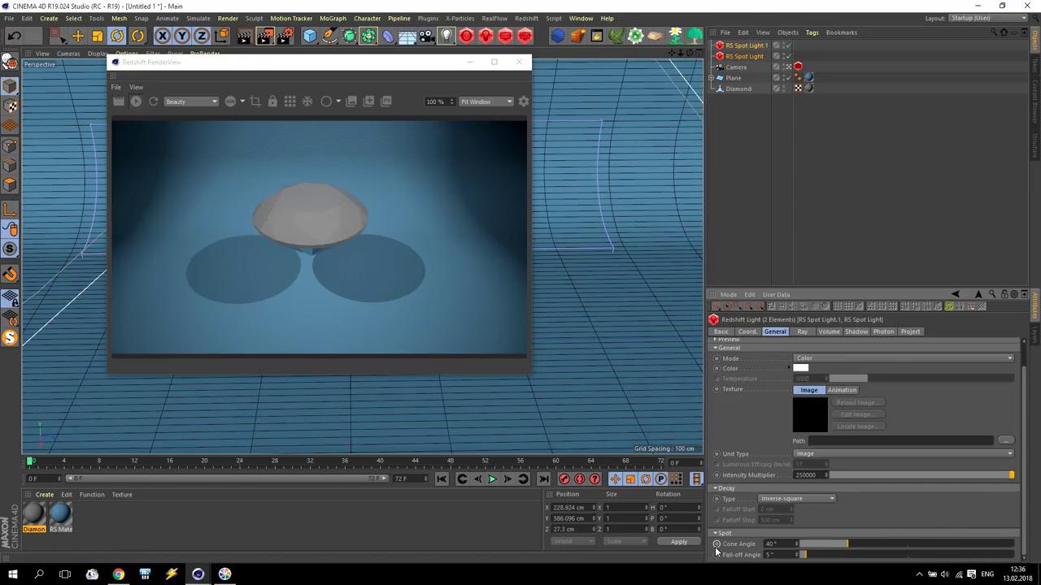
pyautogui.doubleClick(778, 543)
pyautogui.write('65')
pyautogui.press('Return')
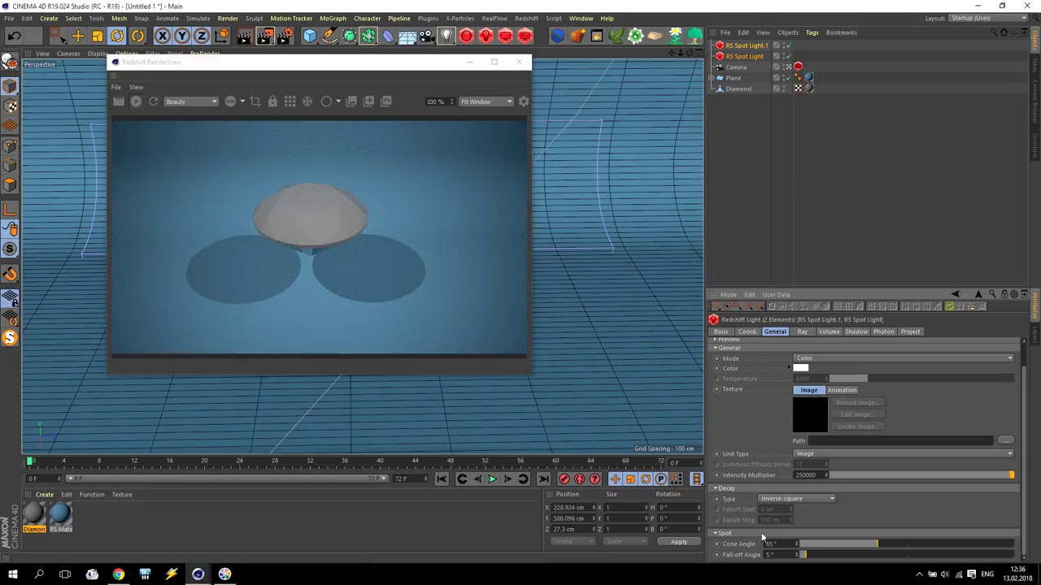
pyautogui.doubleClick(769, 554)
pyautogui.write('20')
pyautogui.press('Return')
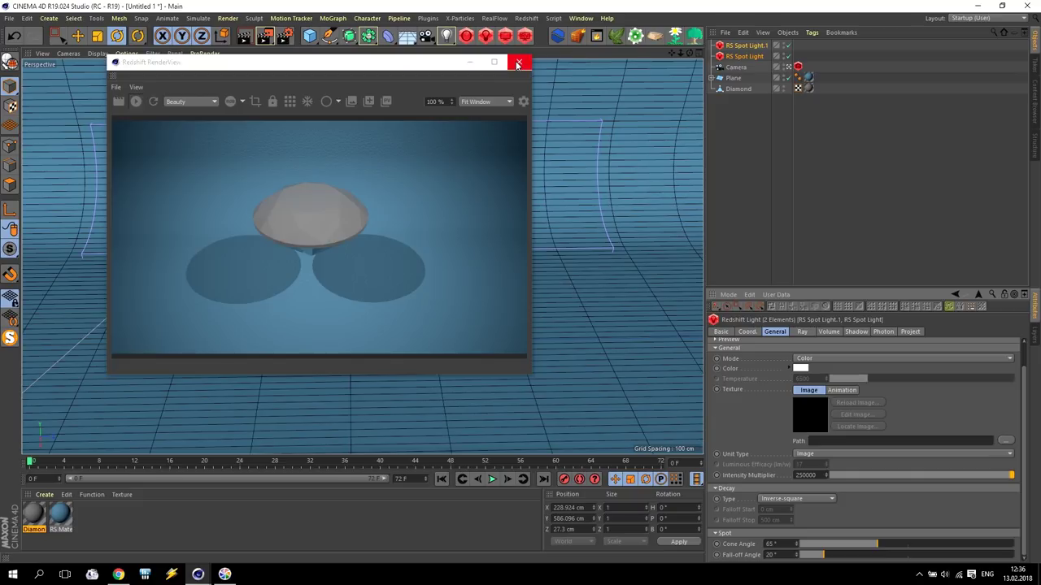
# - In the Diamond material's shader graph, set the RS Material node's diffuse weight to 0 and its refraction weight to 1
pyautogui.moveTo(435, 65); pyautogui.dragTo(355, 56)
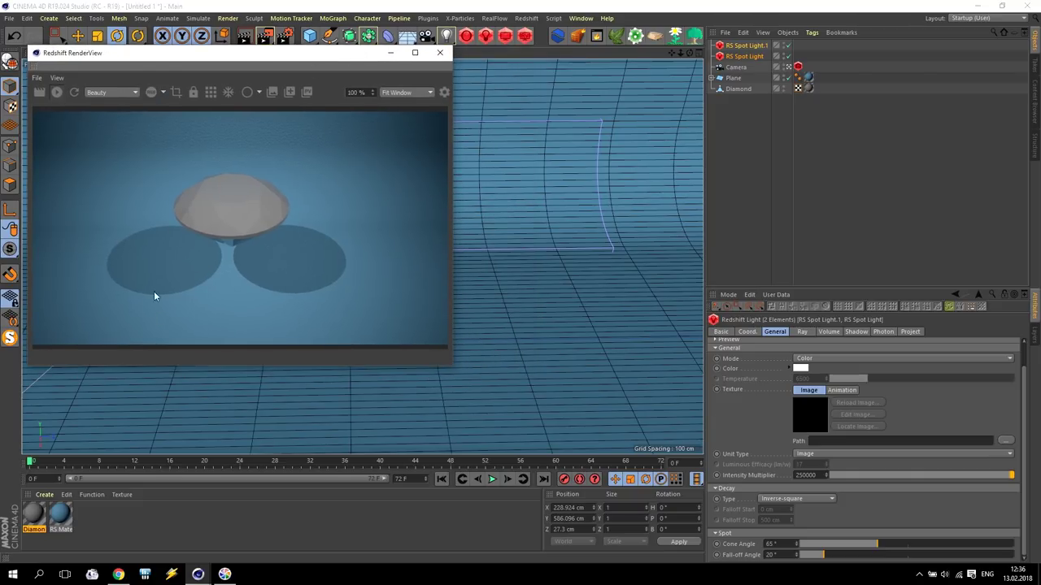
pyautogui.doubleClick(34, 514)
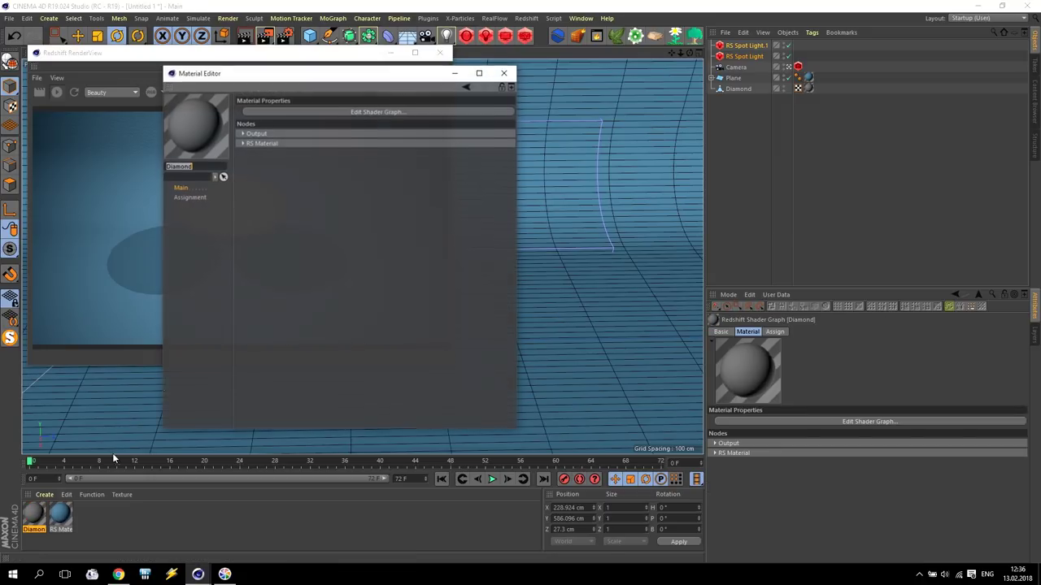
pyautogui.moveTo(291, 73); pyautogui.dragTo(501, 106)
pyautogui.click(326, 157)
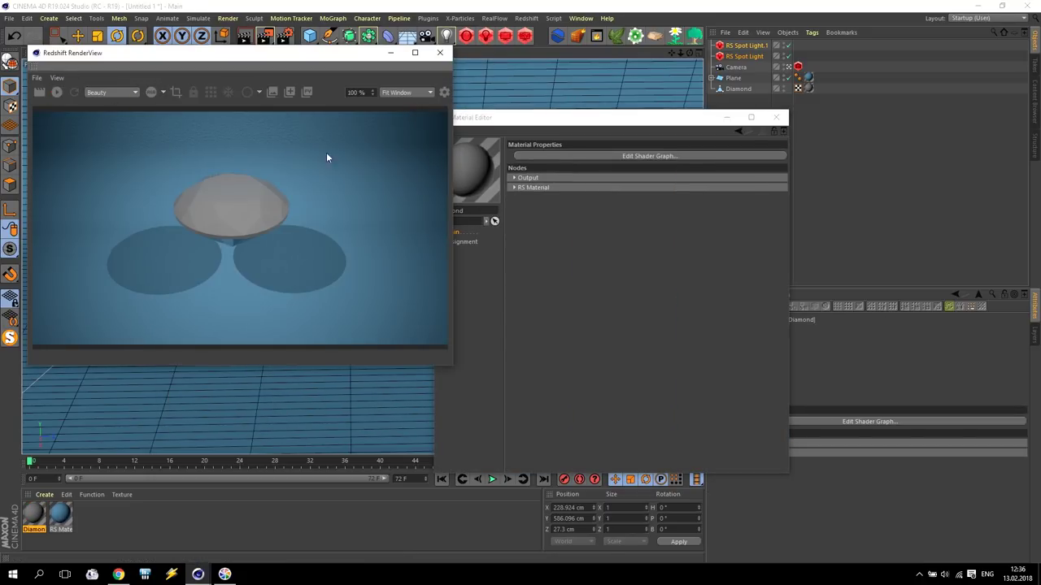
pyautogui.click(569, 157)
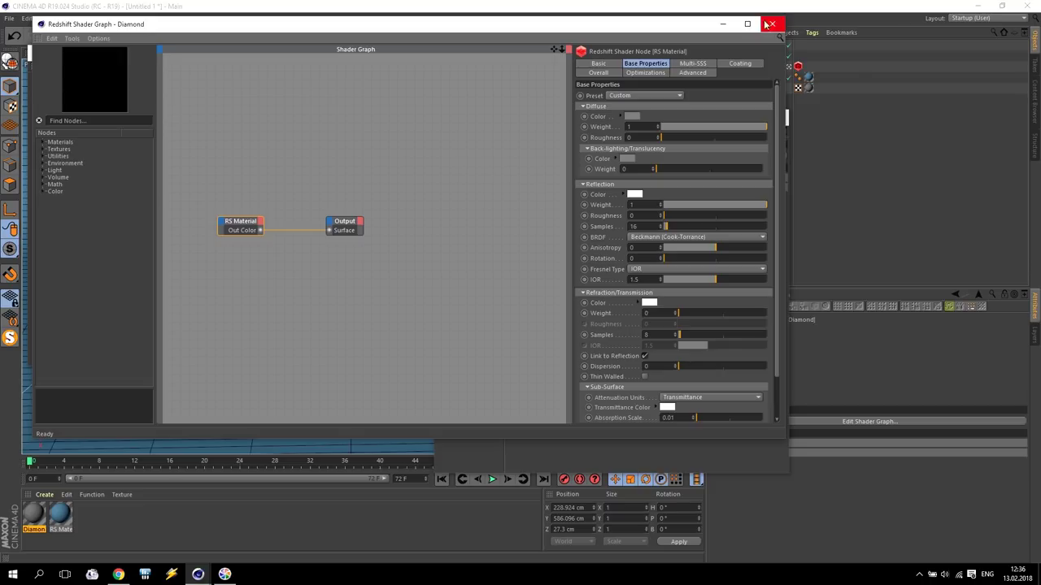
pyautogui.click(238, 224)
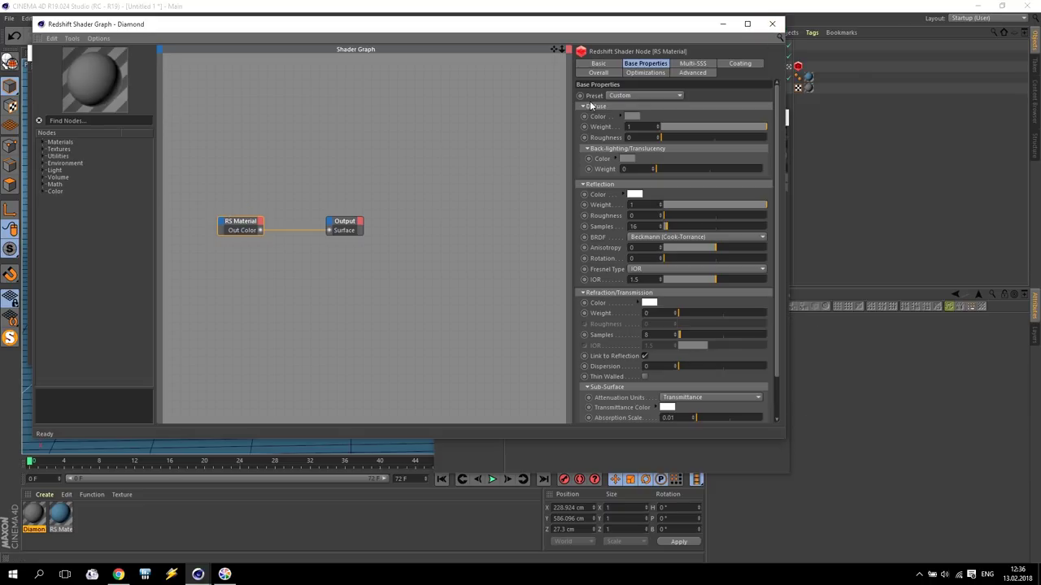
pyautogui.moveTo(740, 128); pyautogui.dragTo(634, 130)
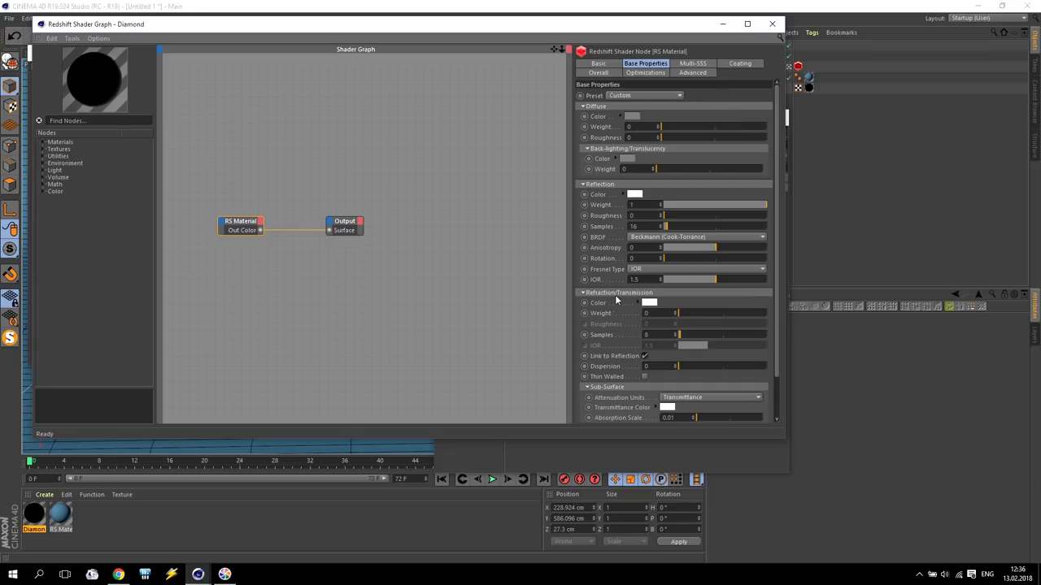
pyautogui.moveTo(686, 320); pyautogui.dragTo(774, 318)
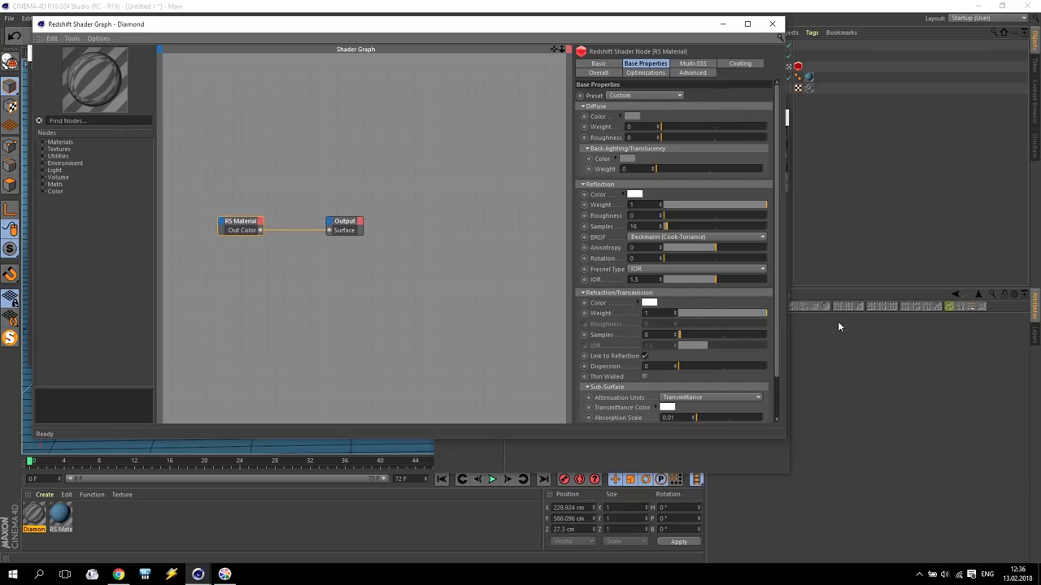
# - Examine the refractive diamond in the RenderView and close the shader graph and Material Editor
pyautogui.moveTo(514, 30); pyautogui.dragTo(750, 117)
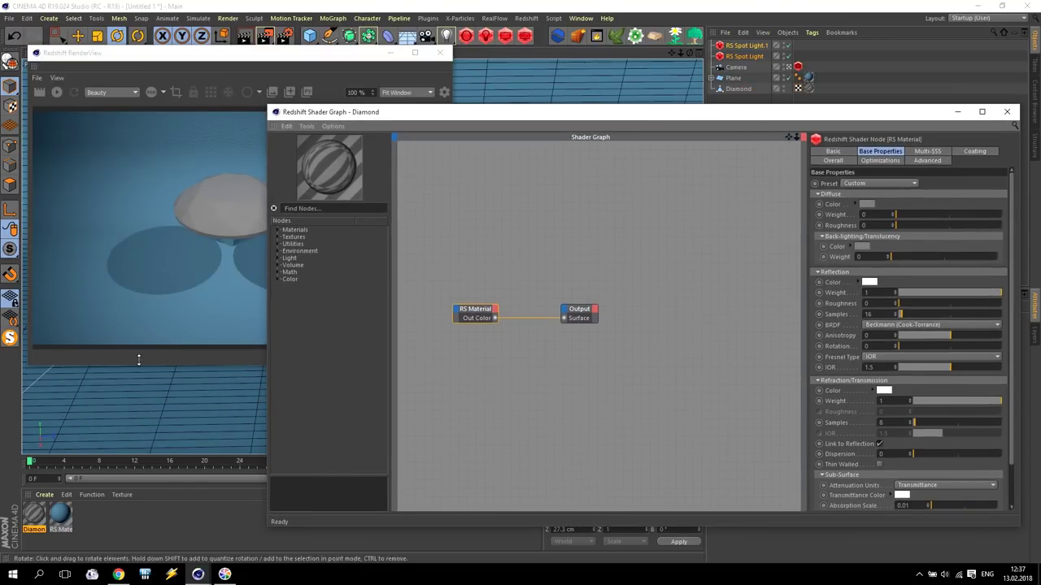
pyautogui.click(150, 93)
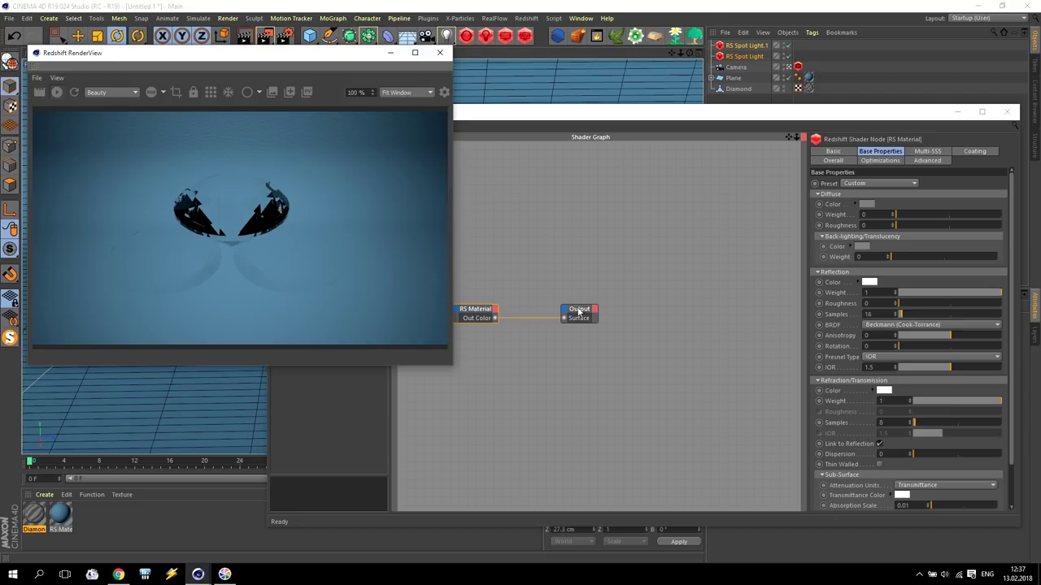
pyautogui.click(767, 139)
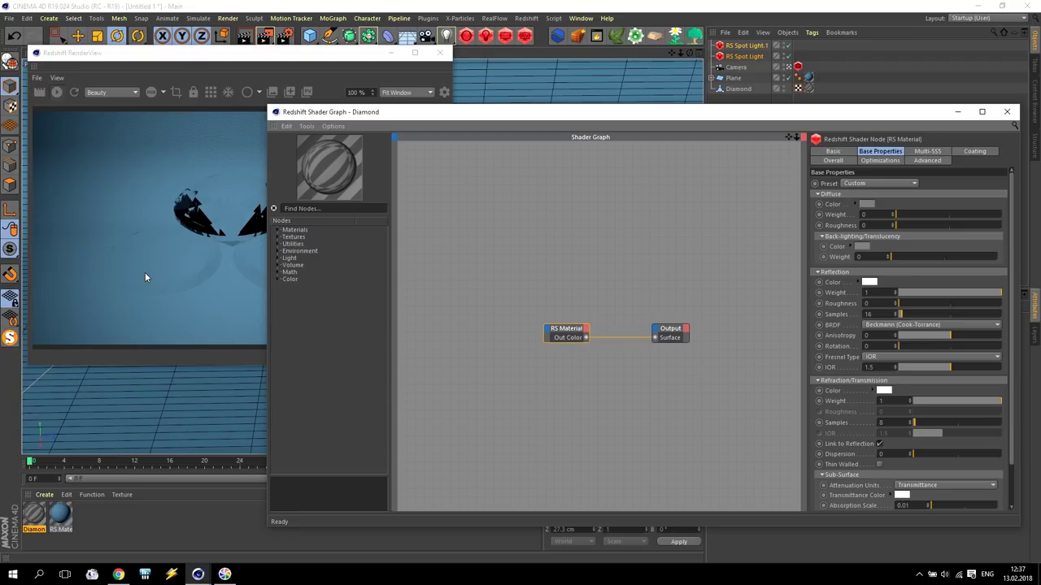
pyautogui.click(1006, 113)
pyautogui.click(775, 117)
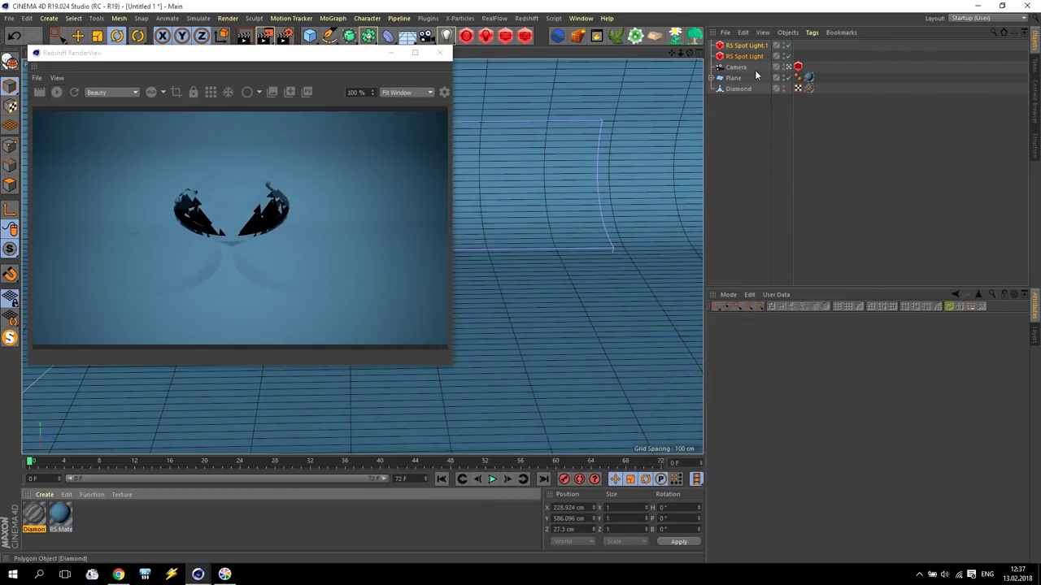
# - Enable Emit Caustic Photons on both Redshift spot lights
pyautogui.click(740, 45)
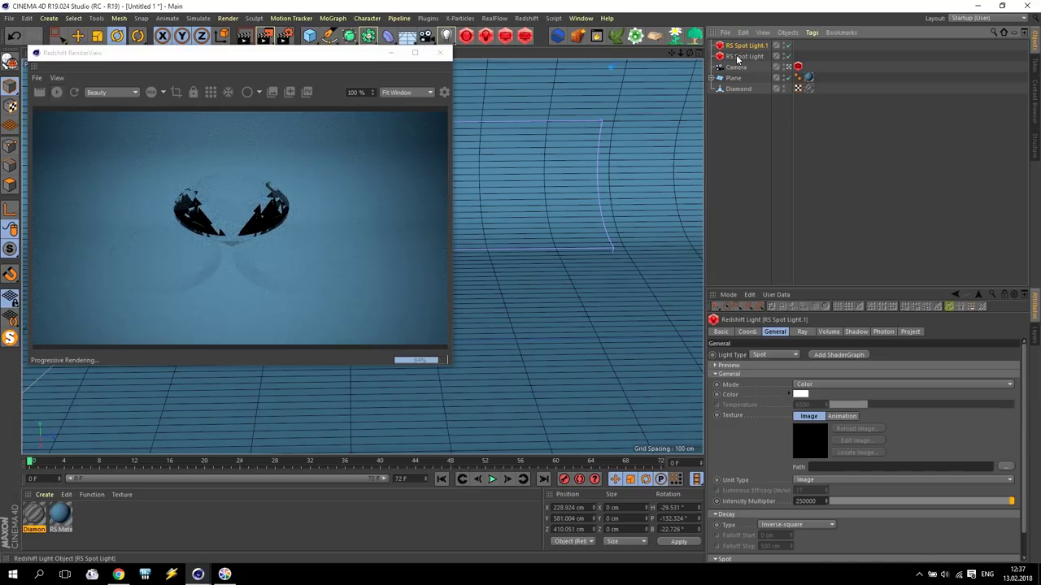
pyautogui.keyDown('shift'); pyautogui.click(737, 56); pyautogui.keyUp('shift')
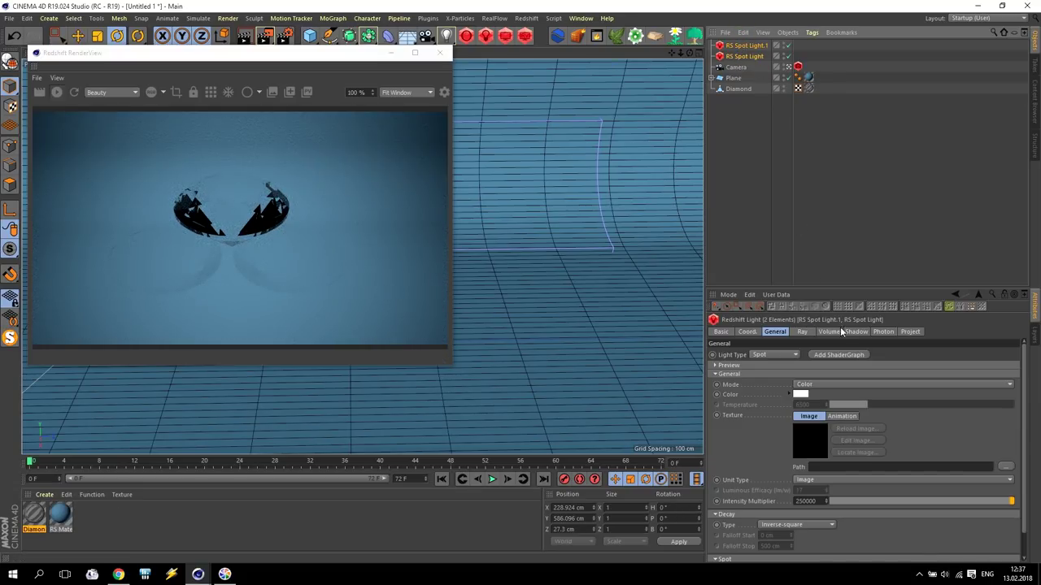
pyautogui.click(884, 333)
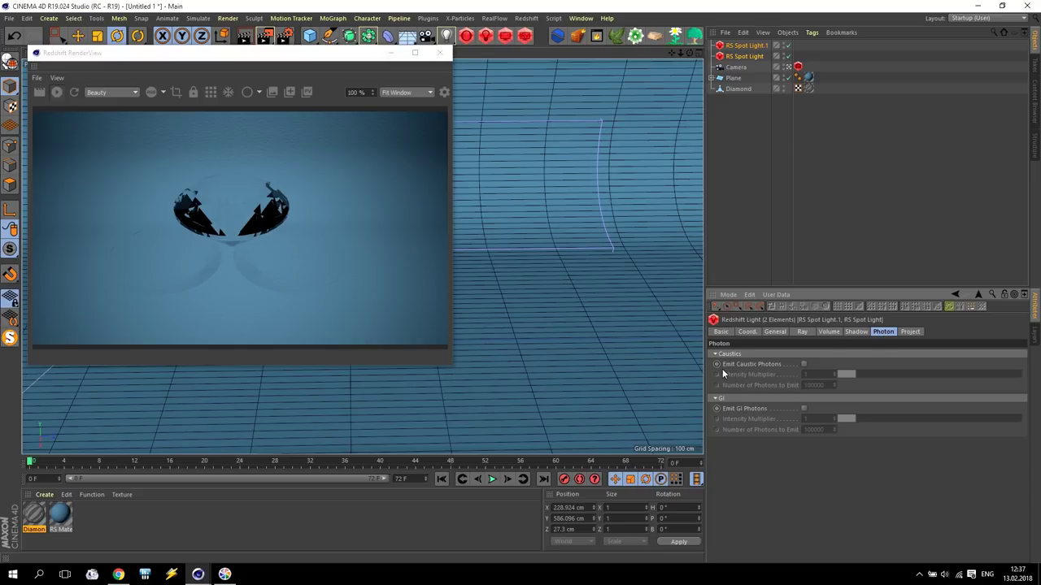
pyautogui.click(804, 364)
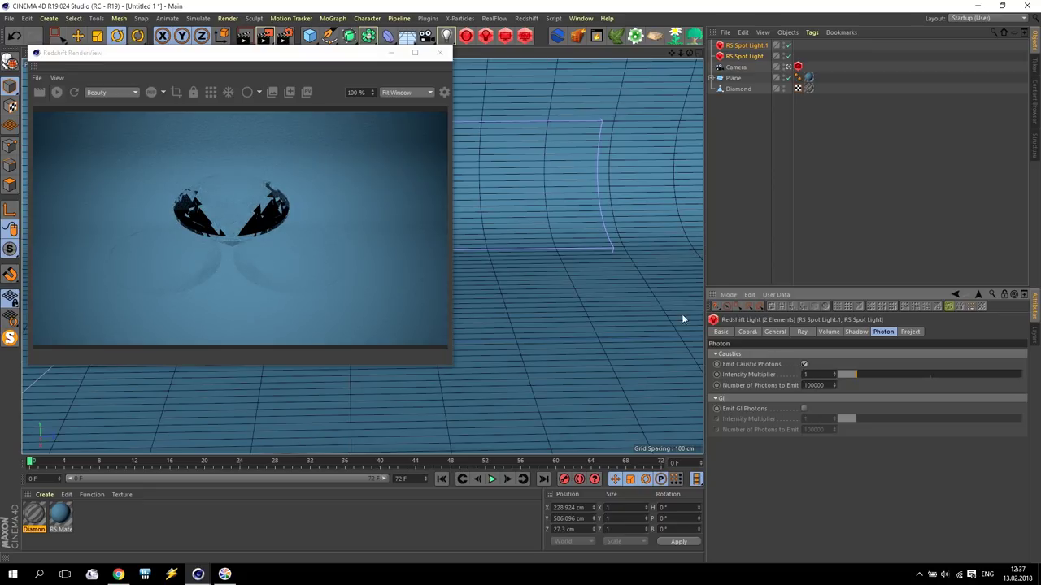
# - Add a Redshift Object tag to the Diamond object
pyautogui.moveTo(344, 52); pyautogui.dragTo(353, 80)
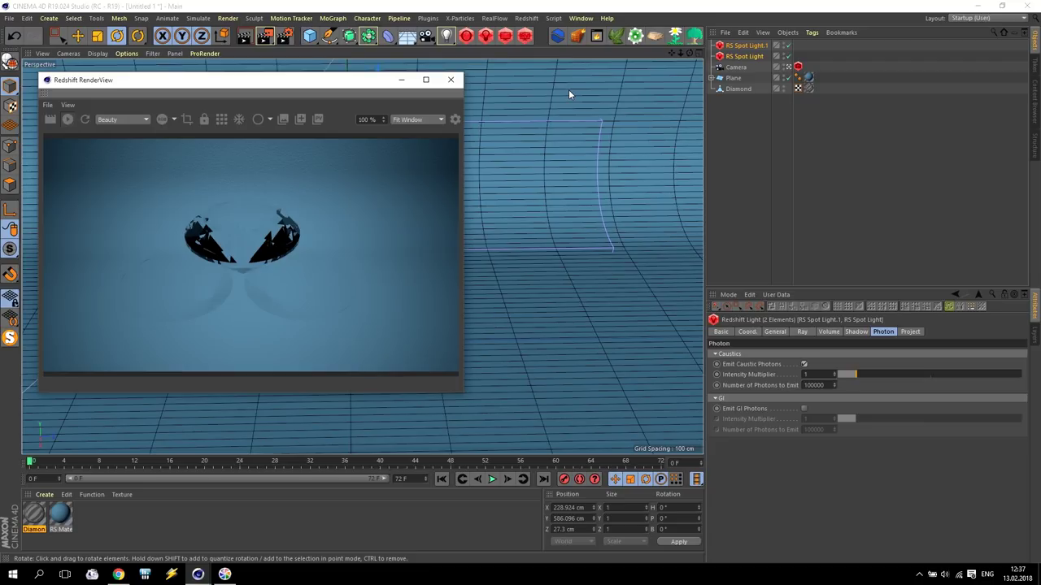
pyautogui.click(740, 89)
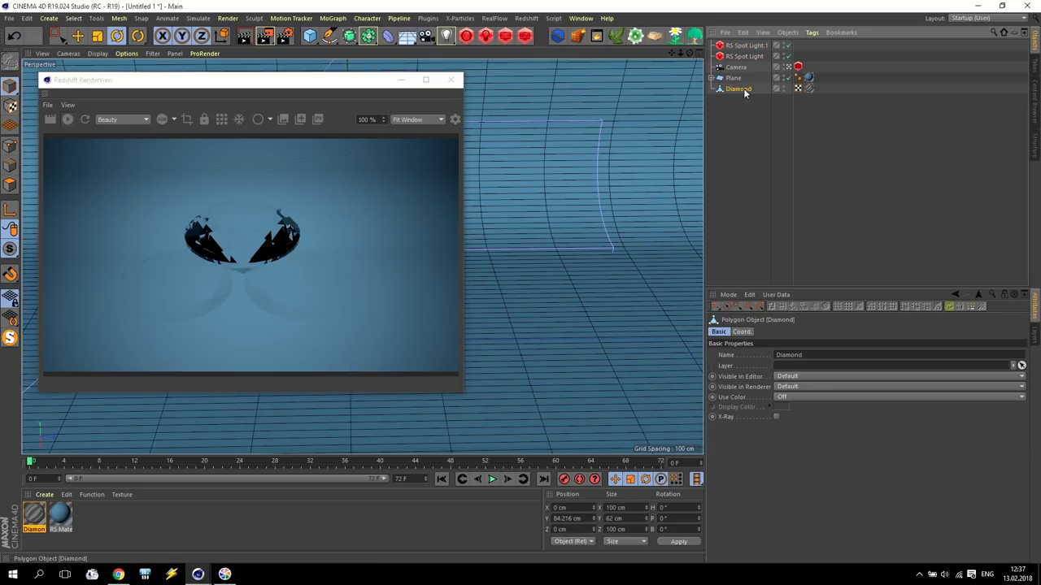
pyautogui.rightClick(742, 91)
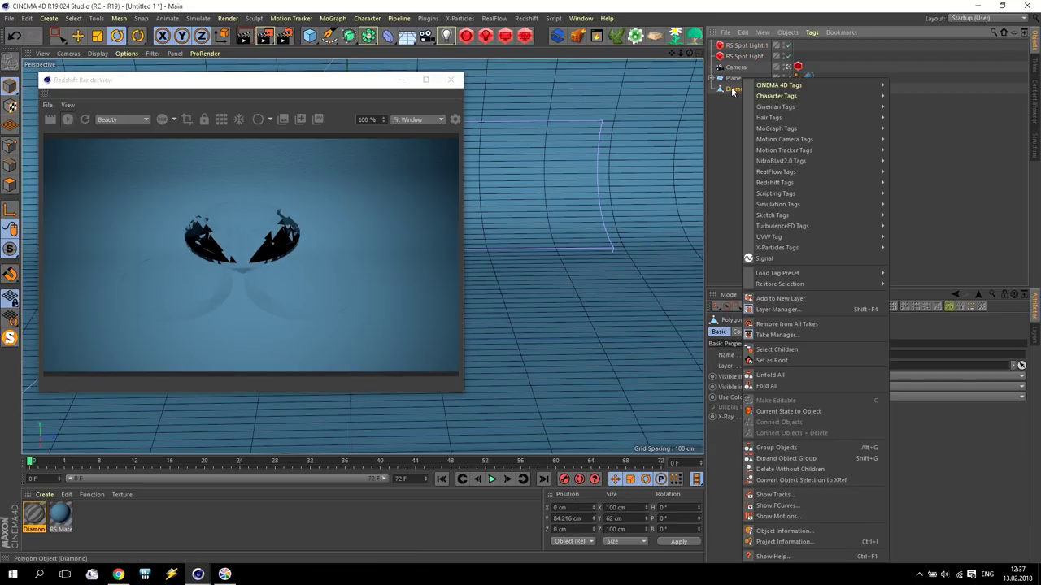
pyautogui.moveTo(785, 182)
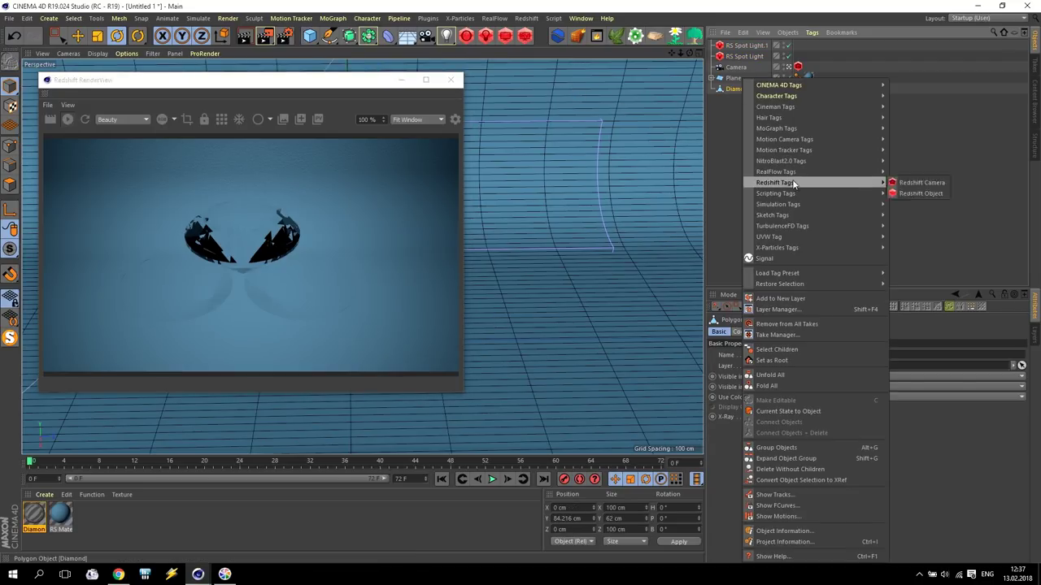
pyautogui.click(921, 193)
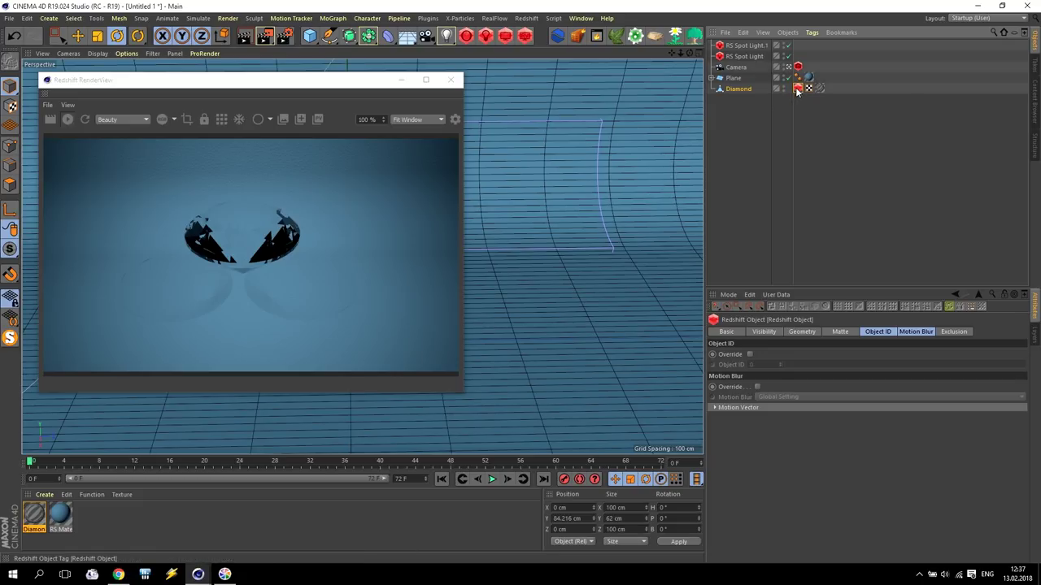
# - Enable the visibility override on the Diamond's Redshift Object tag, and switch Casts Caustic Photons on and back off for comparison
pyautogui.click(765, 332)
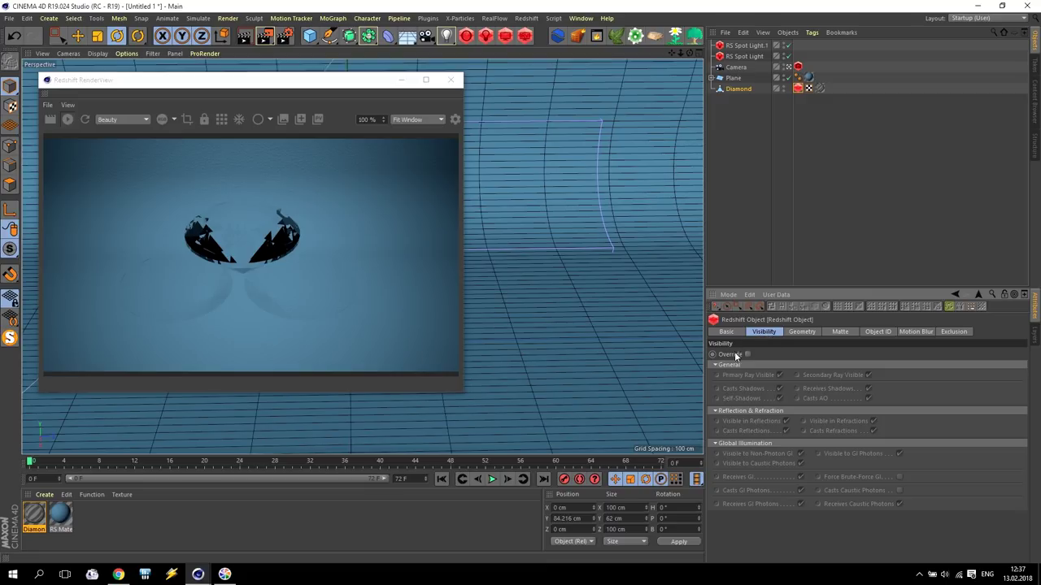
pyautogui.click(748, 355)
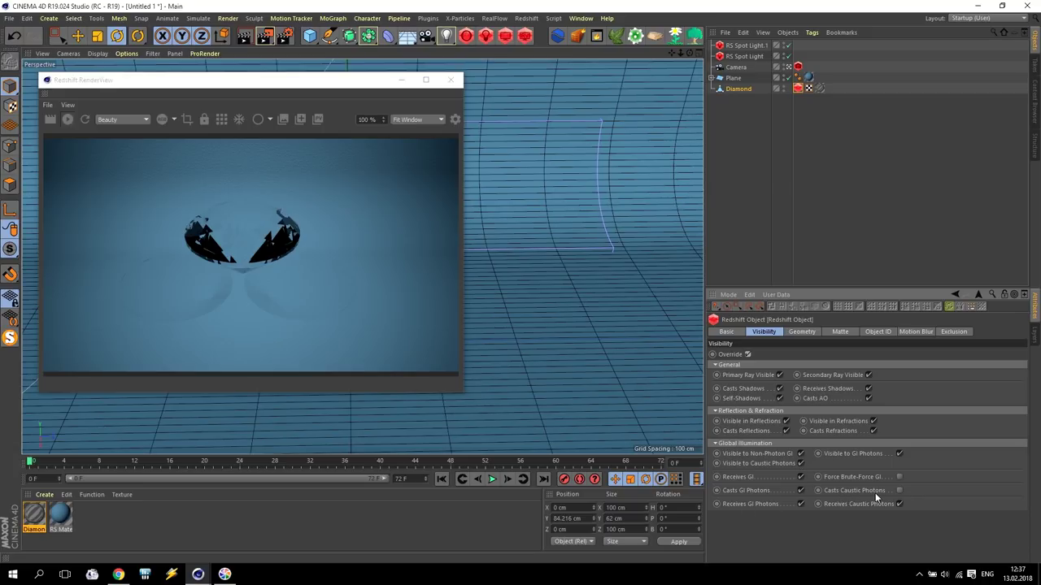
pyautogui.click(899, 491)
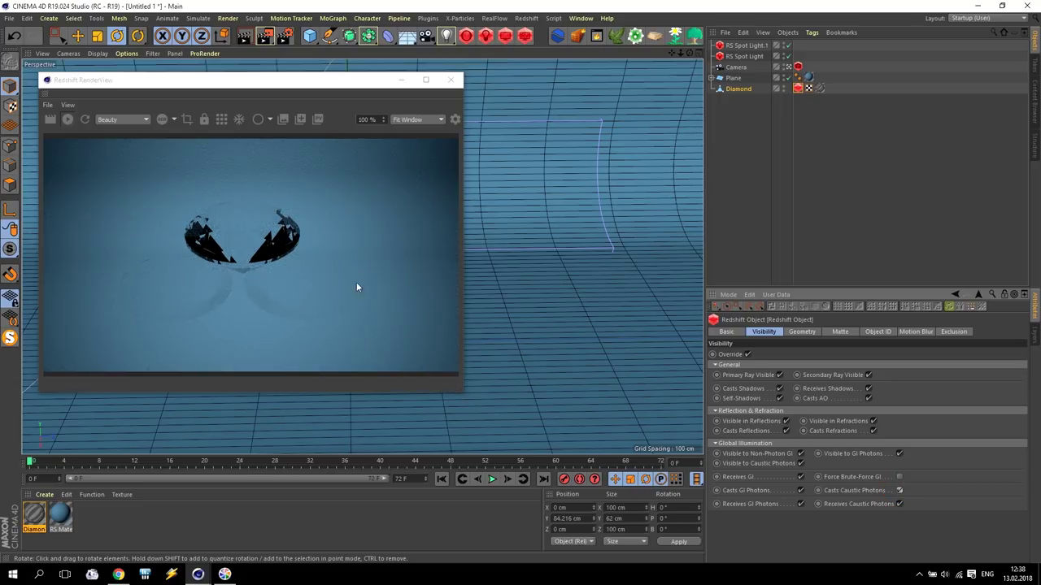
pyautogui.click(899, 491)
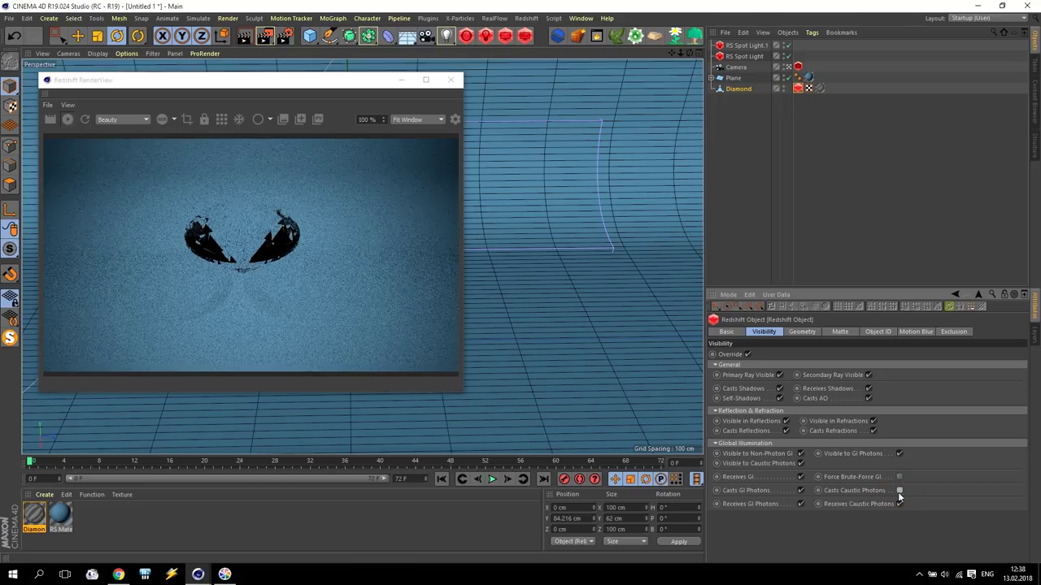
# - In the Redshift render settings, set the bucket rendering size to 256 and close the settings
pyautogui.click(285, 38)
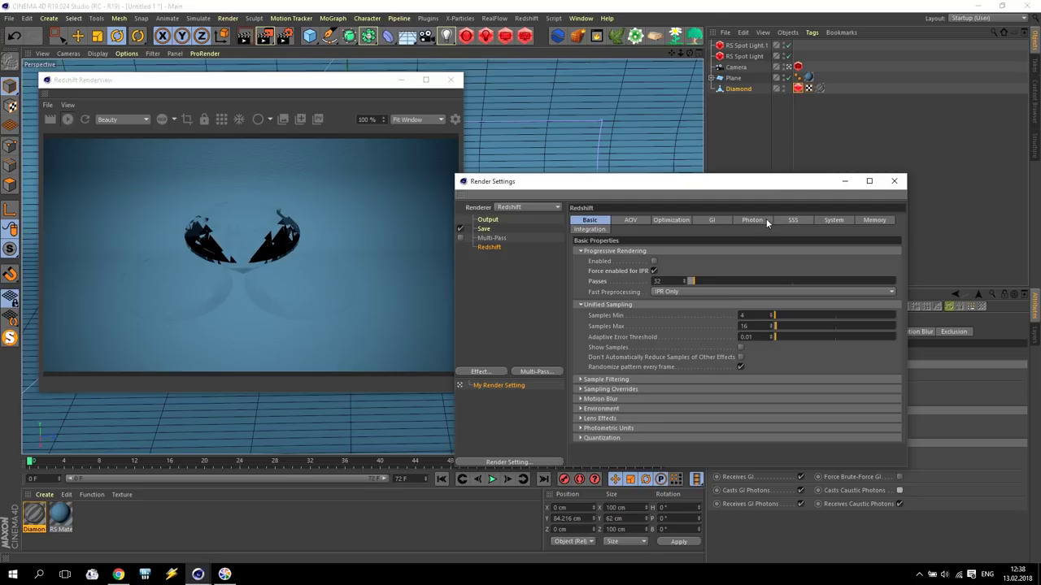
pyautogui.click(828, 222)
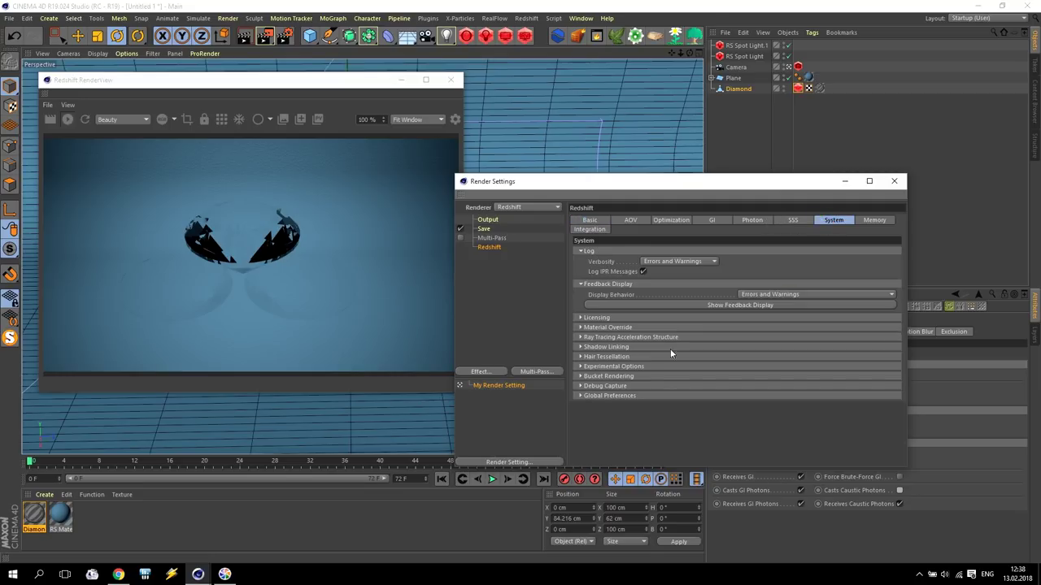
pyautogui.click(581, 375)
pyautogui.click(651, 386)
pyautogui.click(653, 417)
pyautogui.click(893, 181)
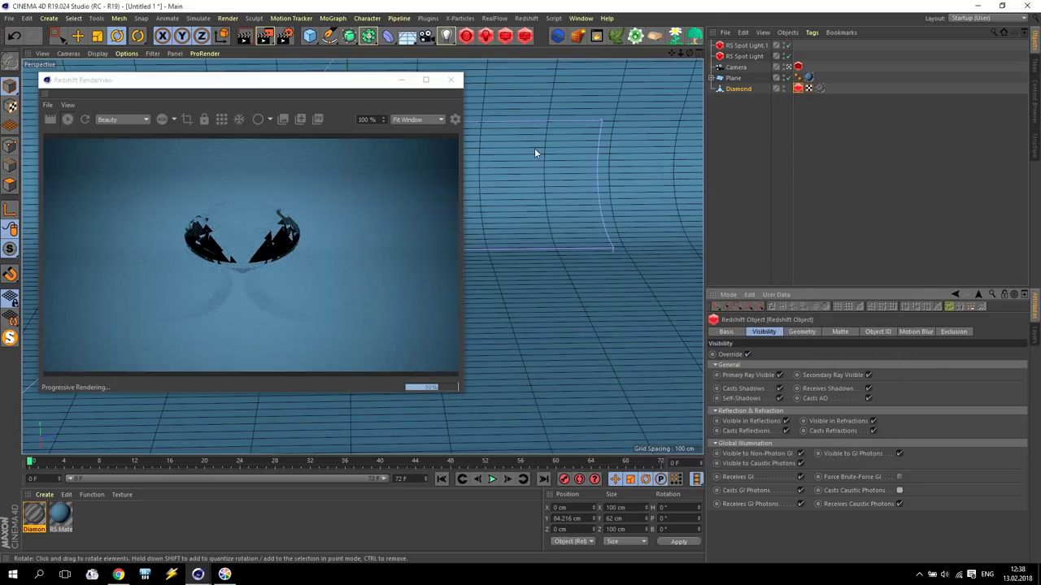
# - Move the RenderView aside and enable Casts Caustic Photons on the Diamond's Redshift Object tag
pyautogui.click(69, 95)
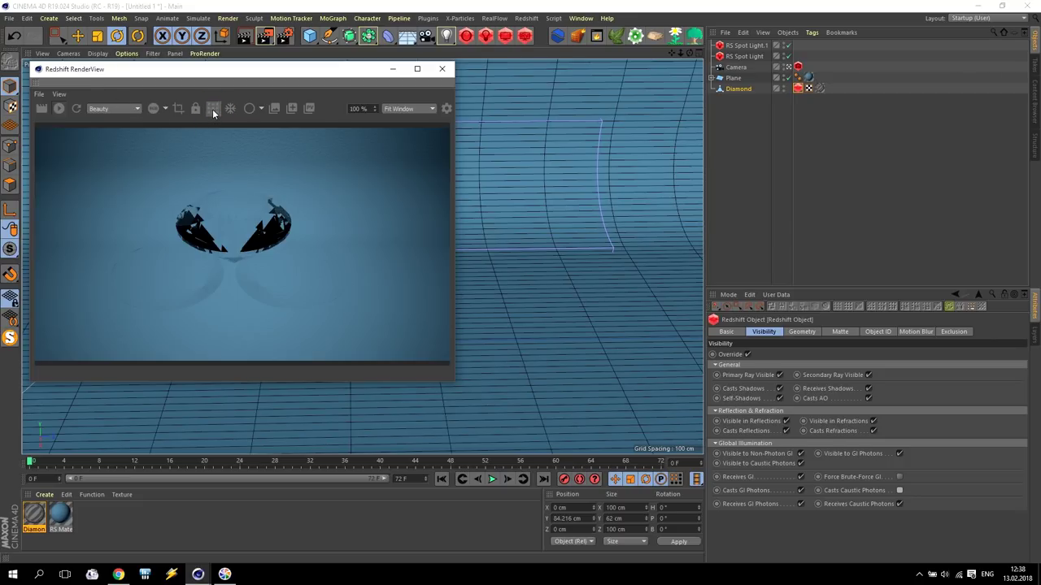
pyautogui.click(899, 491)
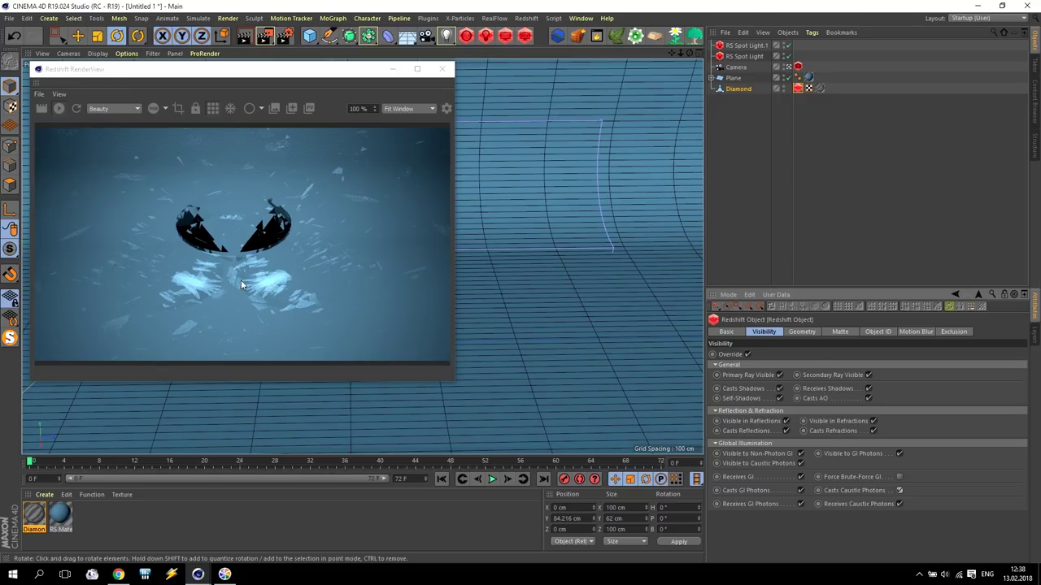
# - In the Redshift photon render settings, try Caustics Search Radius values of 1 and 0.01, and set it to 0.2
pyautogui.click(284, 36)
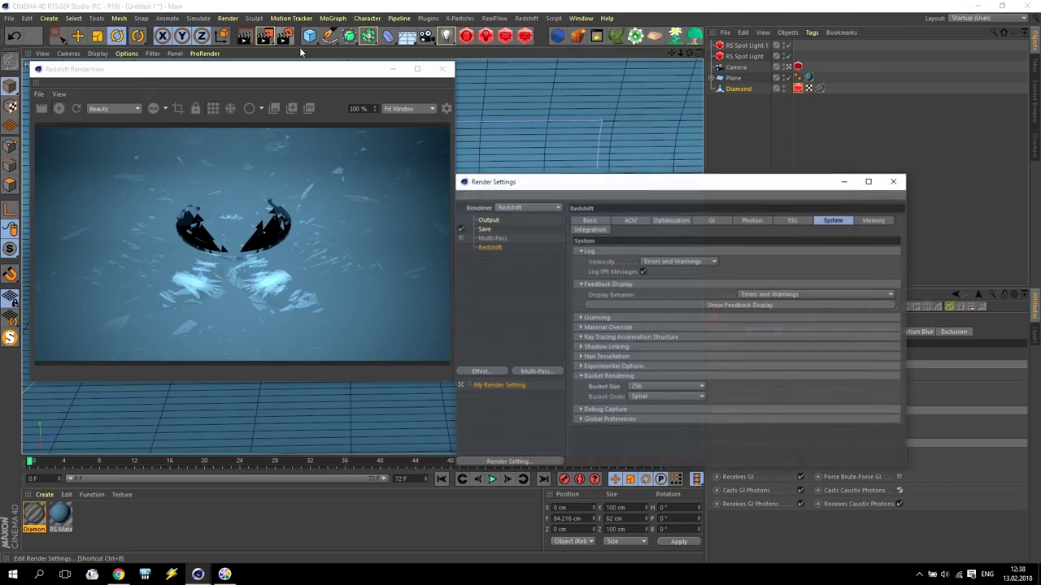
pyautogui.click(752, 219)
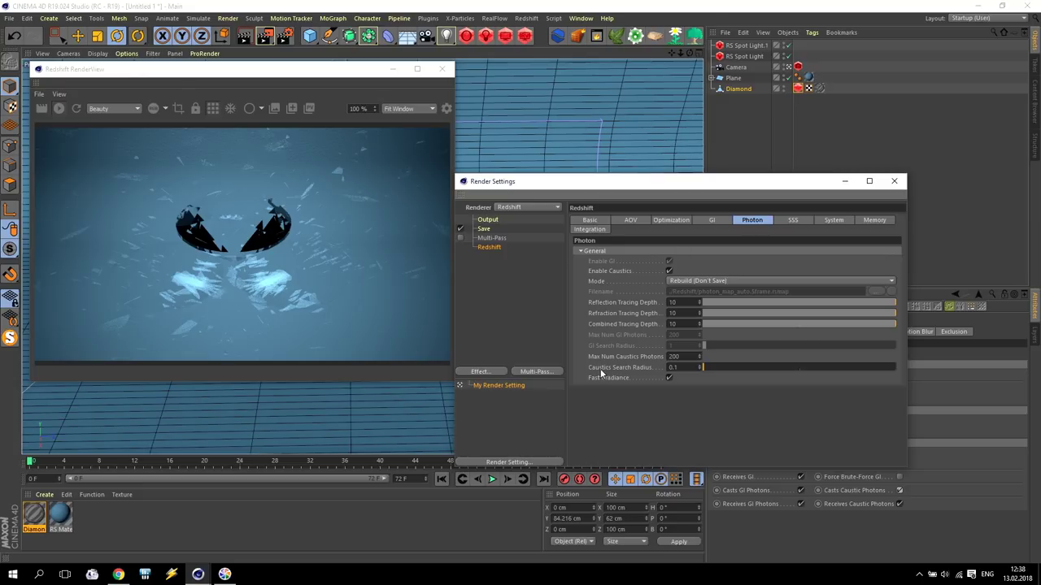
pyautogui.click(674, 366)
pyautogui.write('1')
pyautogui.press('Return')
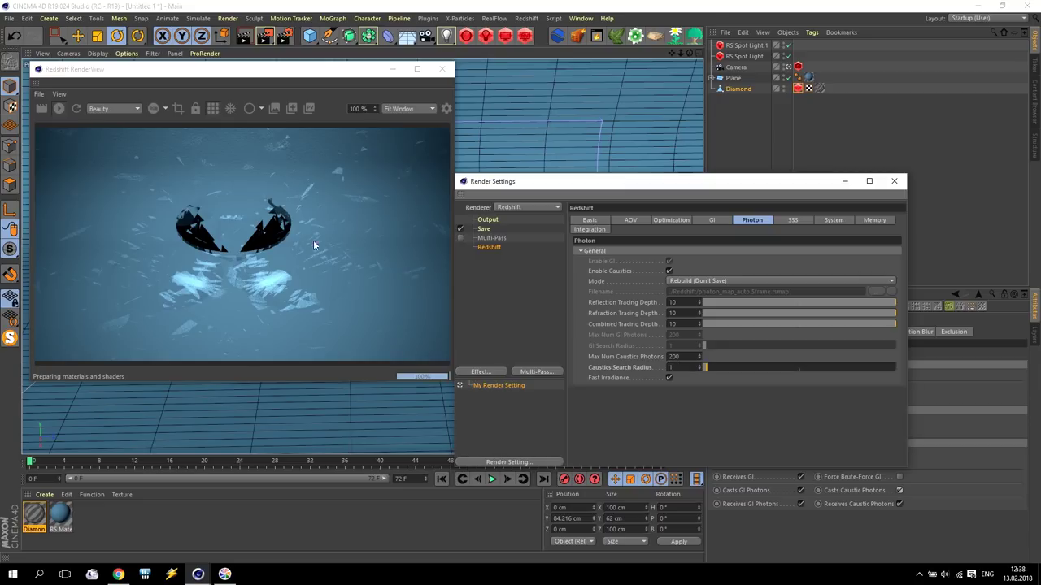
pyautogui.click(640, 366)
pyautogui.write('0.01')
pyautogui.press('Return')
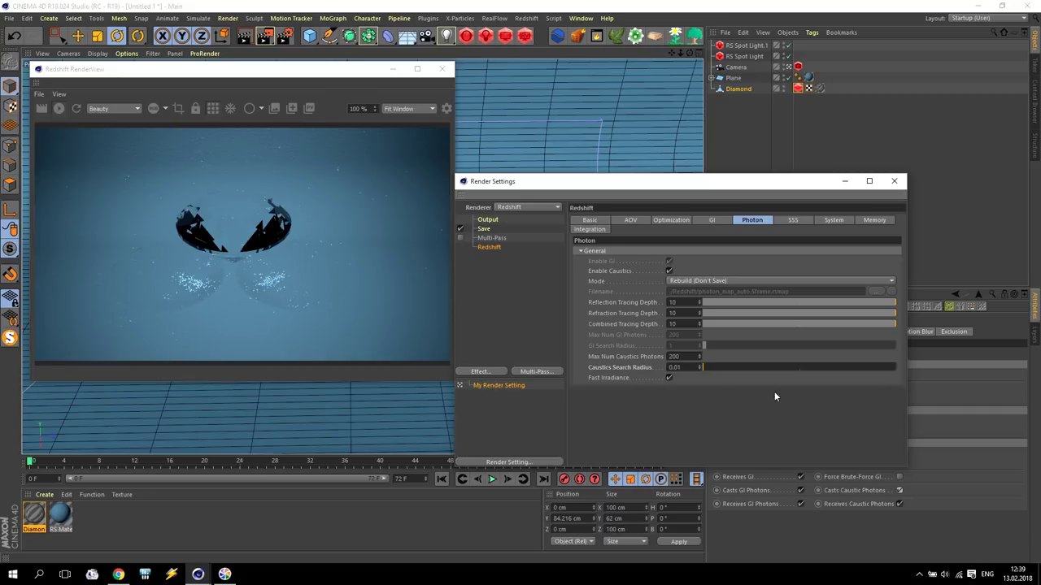
pyautogui.write('0.2')
pyautogui.press('Return')
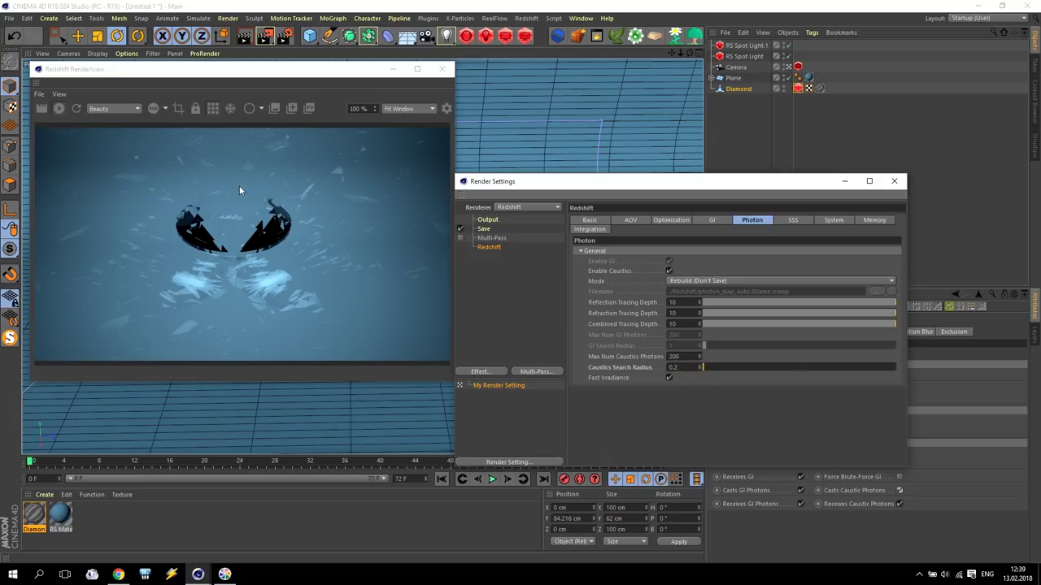
pyautogui.click(894, 182)
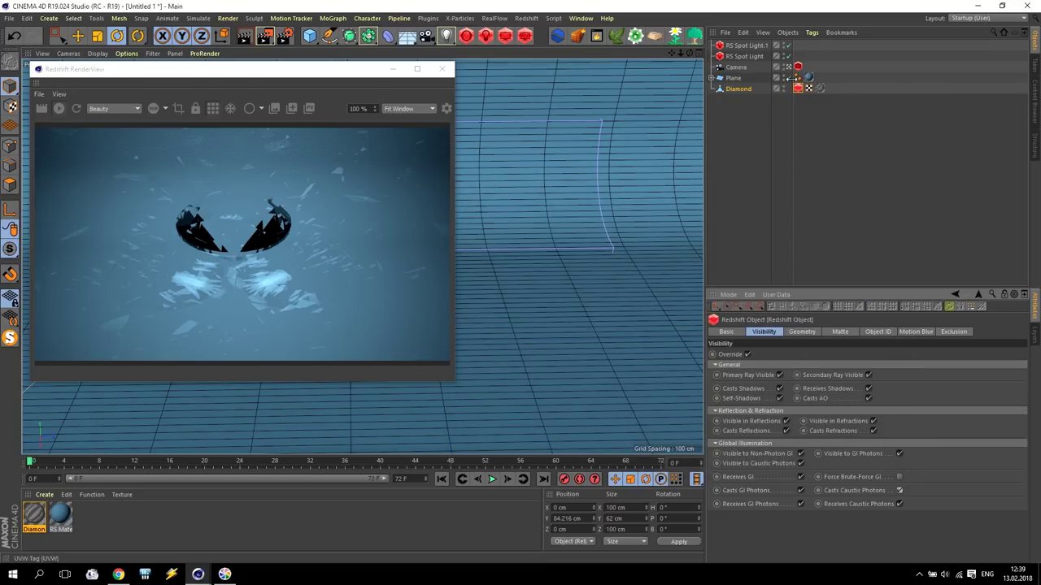
# - Set the caustics Intensity Multiplier of RS Spot Light.1 to 5
pyautogui.click(741, 47)
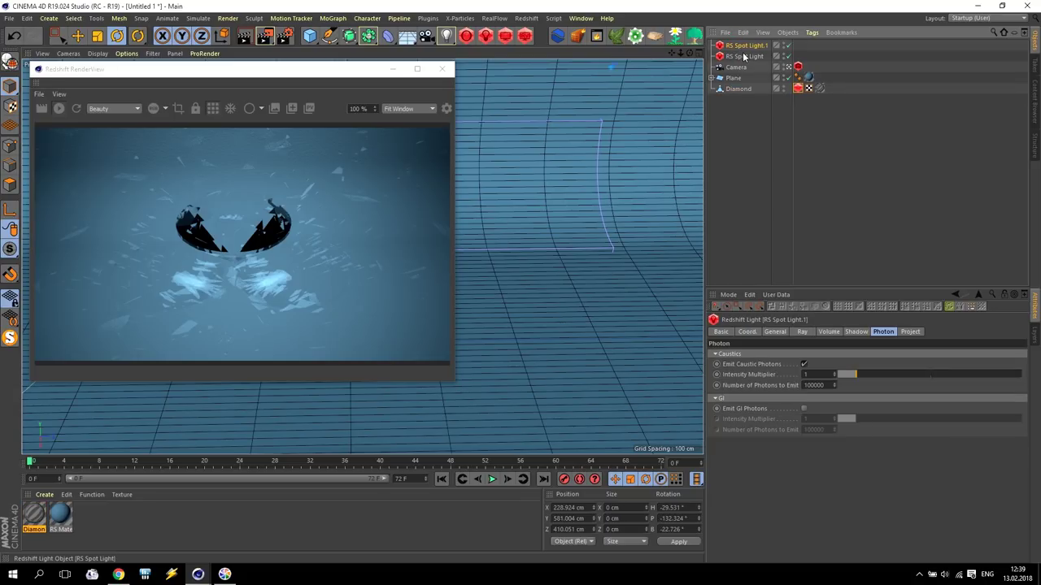
pyautogui.keyDown('ctrl'); pyautogui.click(744, 56); pyautogui.keyUp('ctrl')
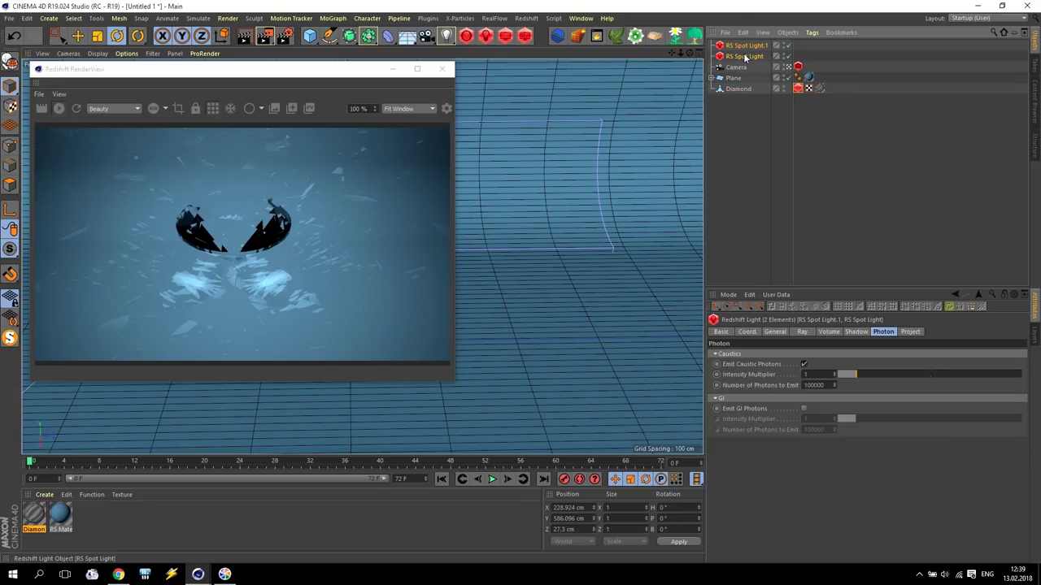
pyautogui.click(742, 47)
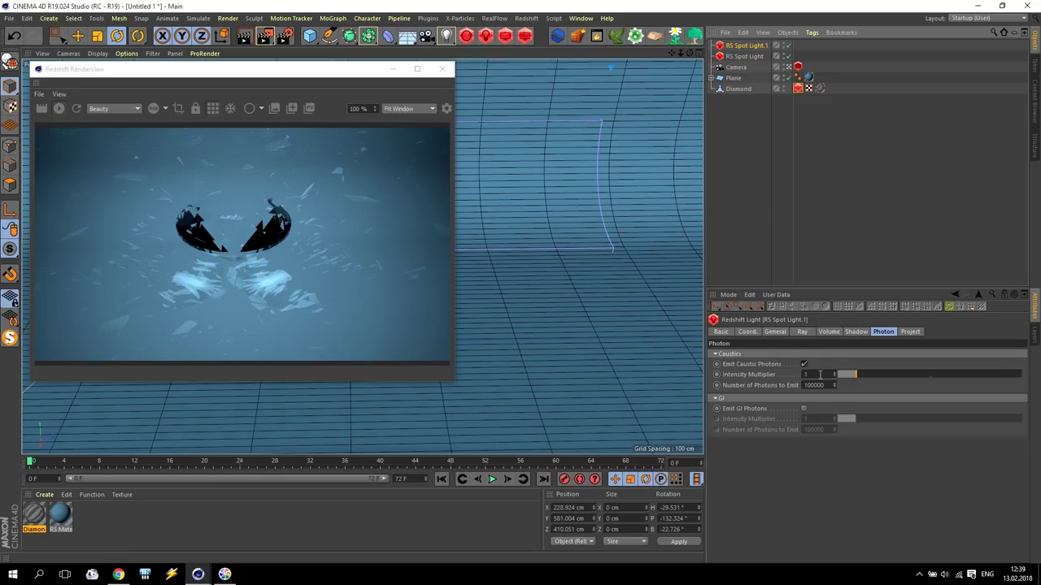
pyautogui.click(809, 375)
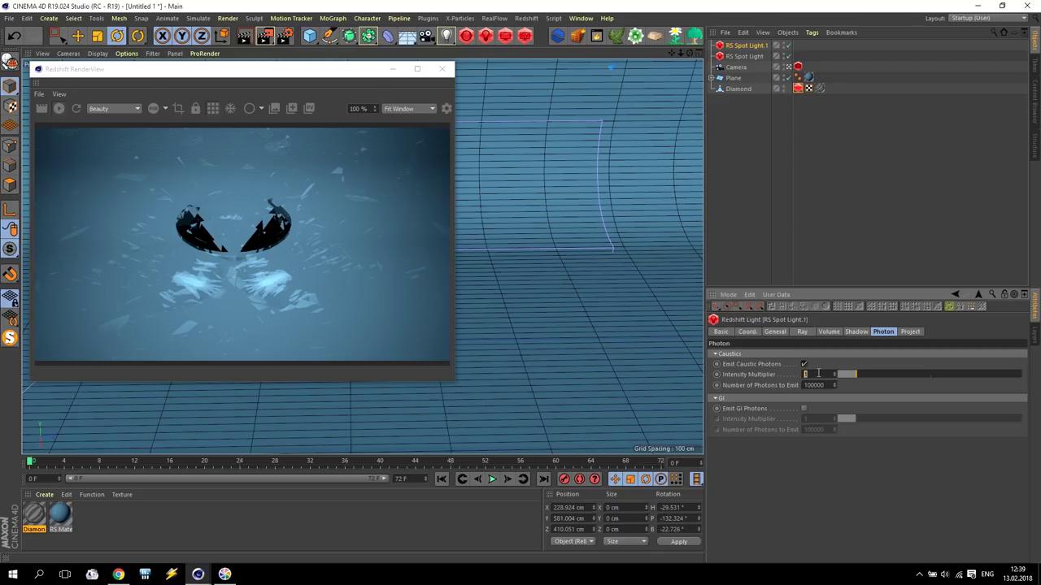
pyautogui.write('5')
pyautogui.press('Return')
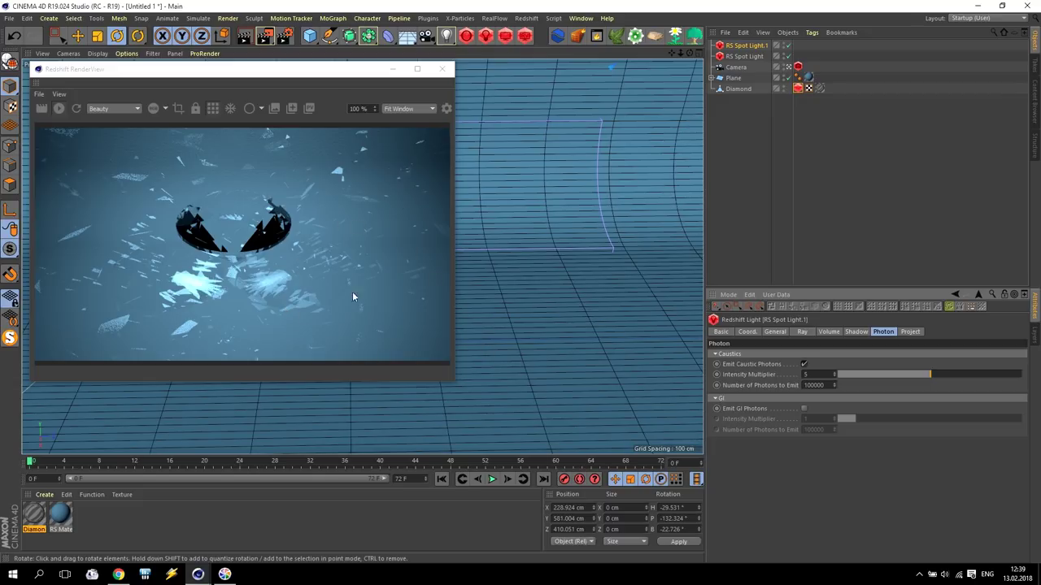
# - On both Redshift spot lights, set the caustics Intensity Multiplier to 5 and the number of caustic photons to emit to 1000000
pyautogui.keyDown('ctrl'); pyautogui.click(744, 56); pyautogui.keyUp('ctrl')
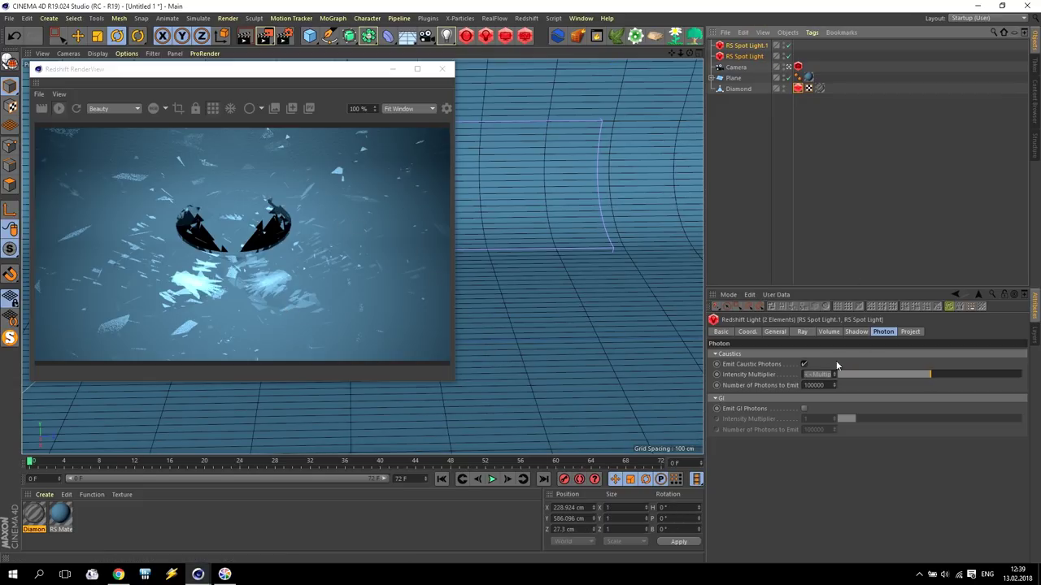
pyautogui.click(822, 375)
pyautogui.write('5')
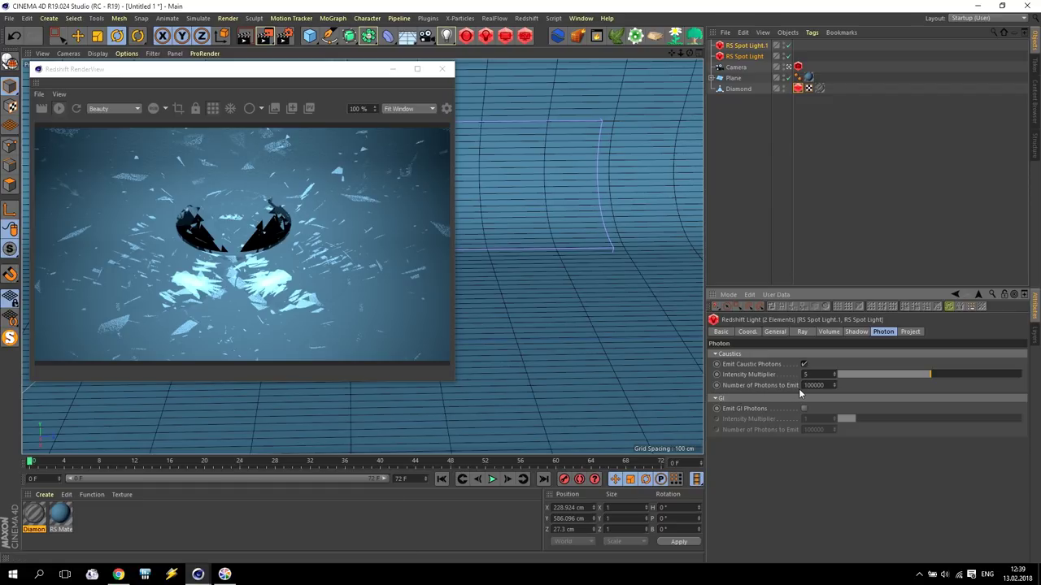
pyautogui.moveTo(814, 386); pyautogui.dragTo(794, 386)
pyautogui.click(829, 419)
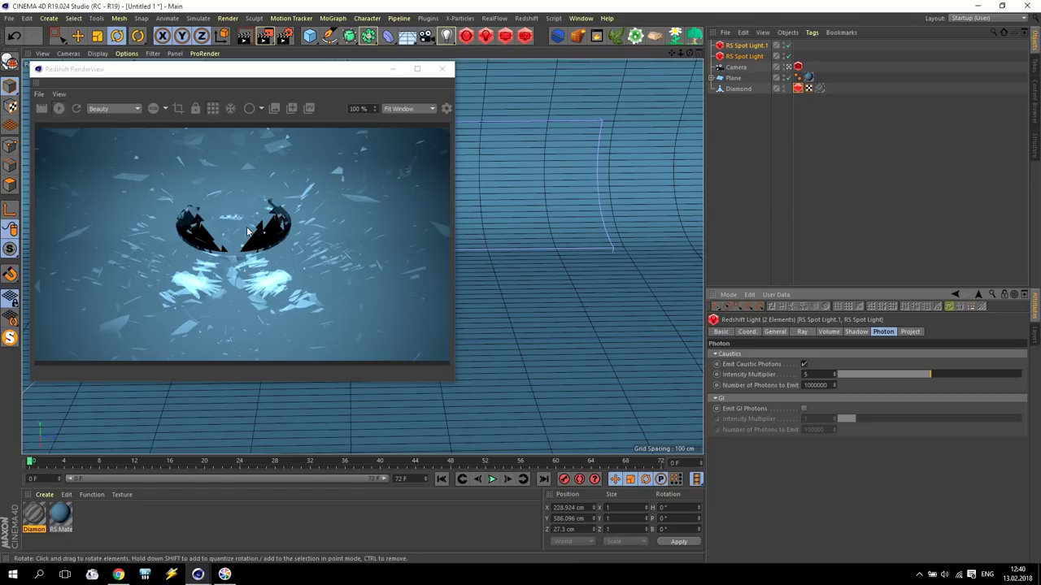
# - Open the Diamond material's shader graph, arrange its window beside the RenderView and widen the RS Material node's properties
pyautogui.doubleClick(34, 514)
pyautogui.moveTo(248, 81); pyautogui.dragTo(647, 155)
pyautogui.moveTo(200, 69); pyautogui.dragTo(191, 57)
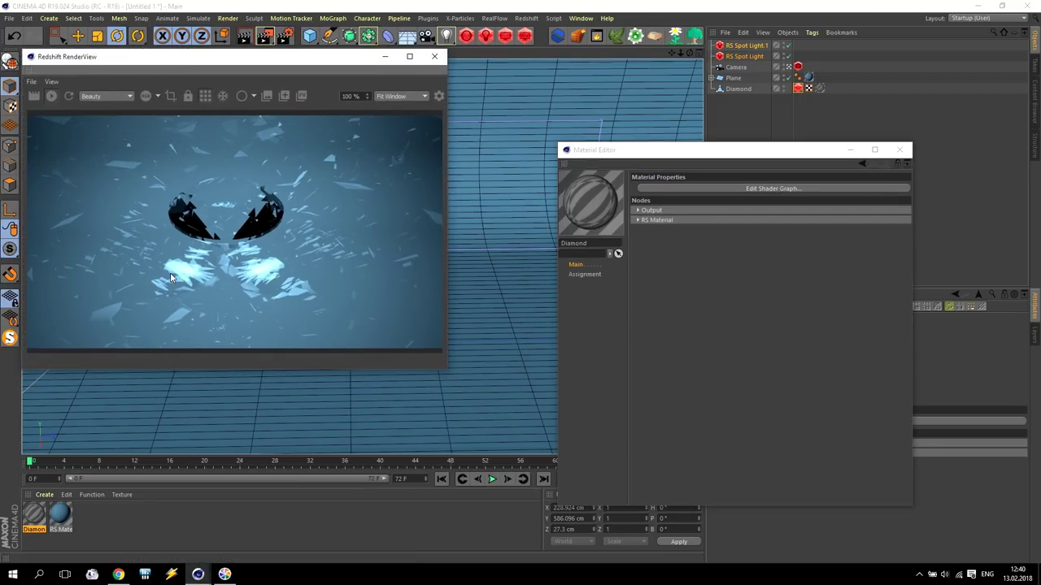
pyautogui.moveTo(697, 150); pyautogui.dragTo(677, 122)
pyautogui.moveTo(771, 91); pyautogui.dragTo(788, 59)
pyautogui.click(784, 87)
pyautogui.moveTo(519, 27); pyautogui.dragTo(766, 130)
pyautogui.moveTo(281, 124); pyautogui.dragTo(364, 55)
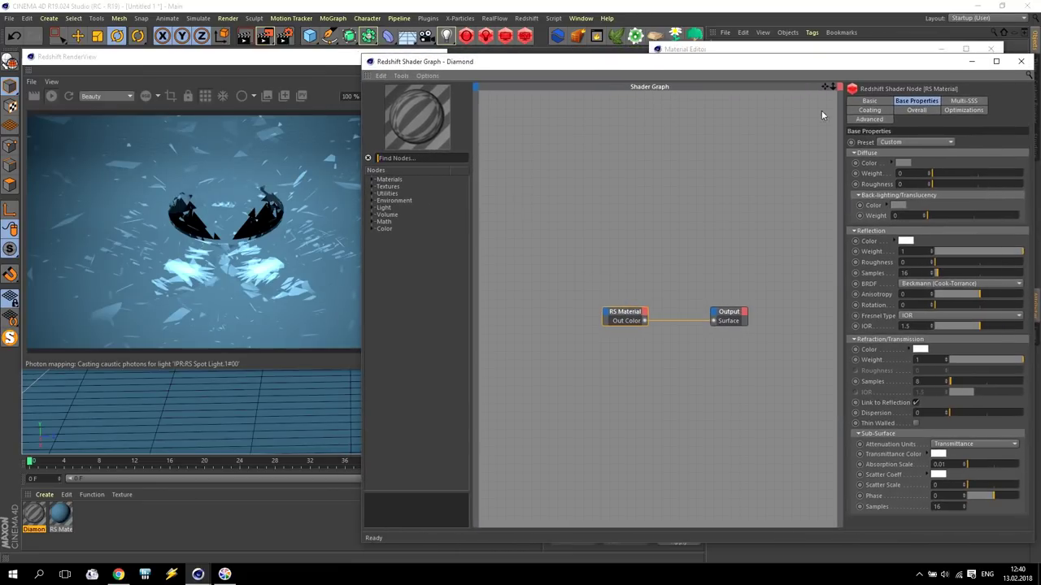
pyautogui.moveTo(847, 129); pyautogui.dragTo(777, 131)
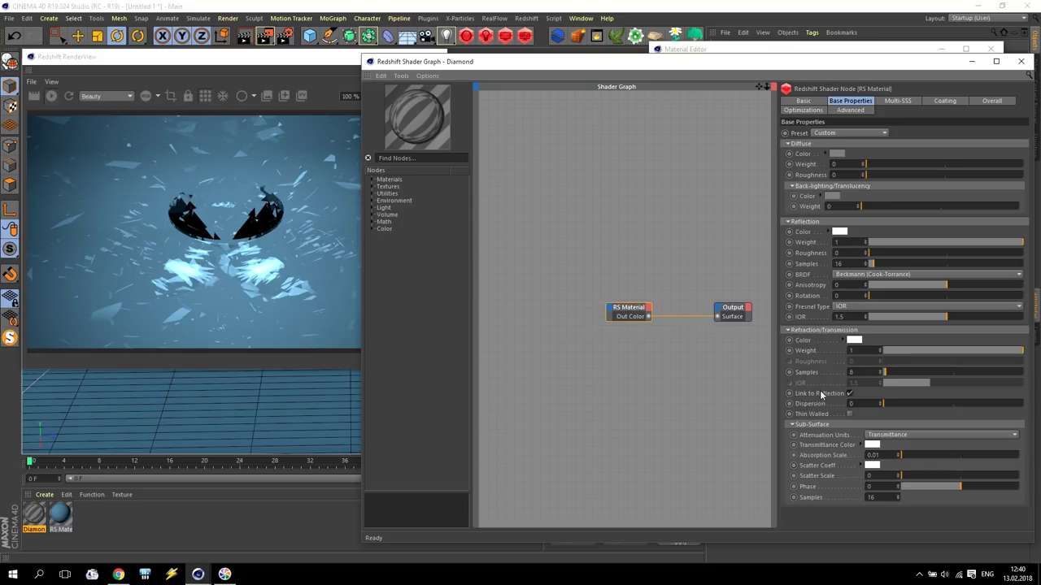
# - Unlink the RS Material node's refraction from its reflection and set the refraction IOR to 1.333
pyautogui.click(850, 395)
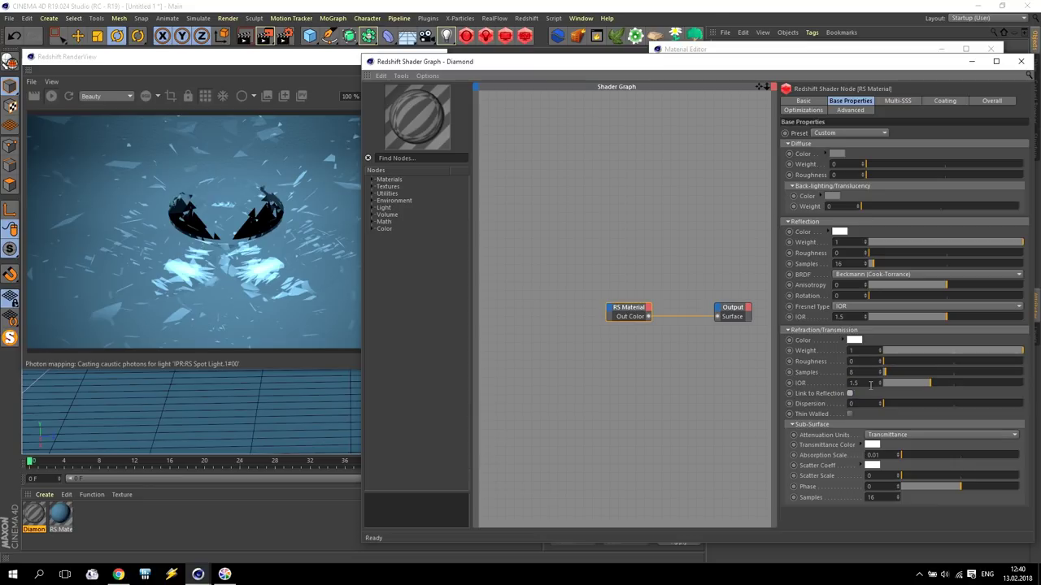
pyautogui.doubleClick(853, 383)
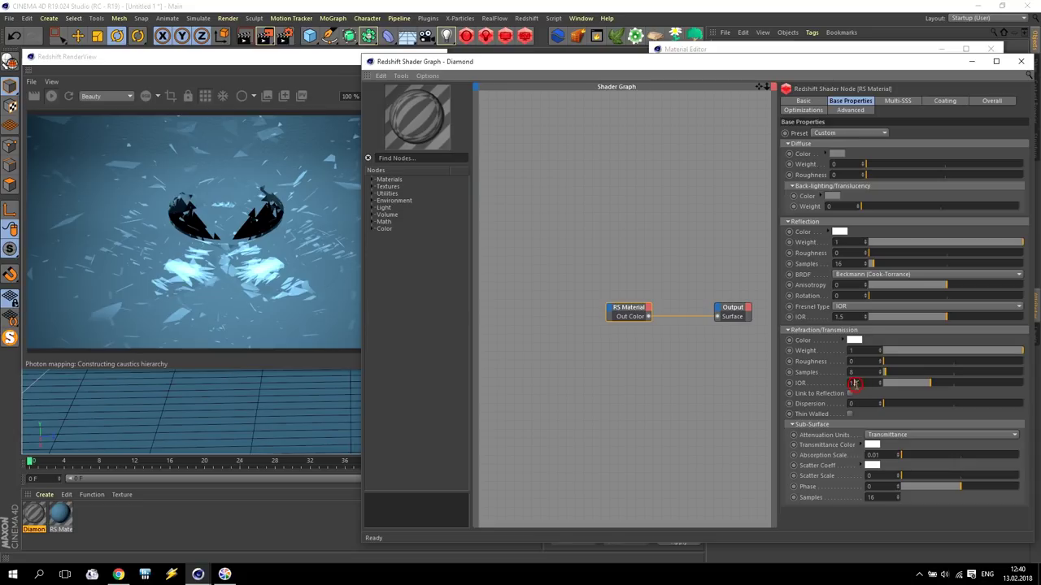
pyautogui.press('Return')
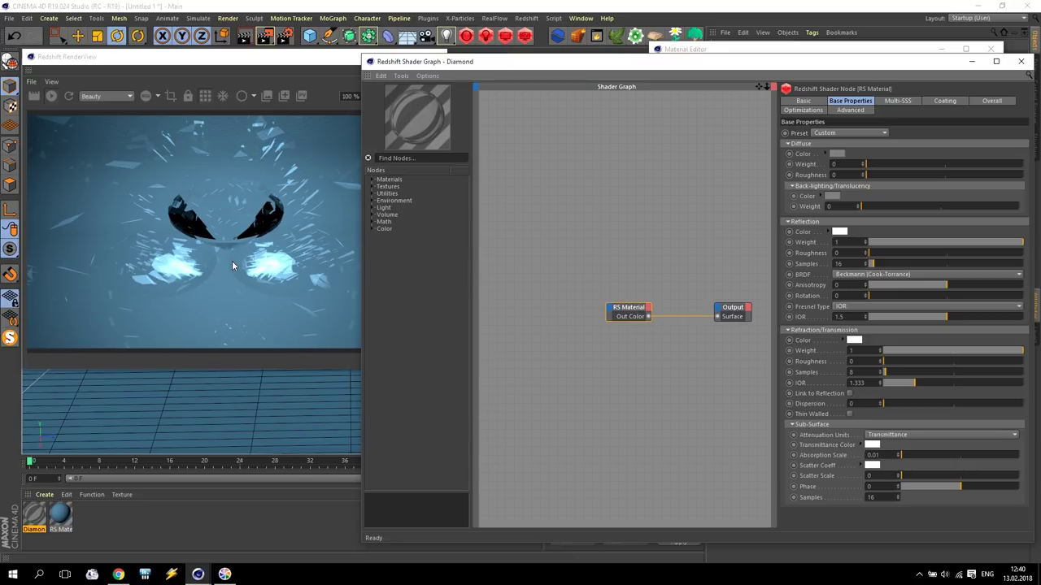
# - Switch to Chrome and look up the index of refraction for diamond in the pixelandpoly.com IOR list
pyautogui.click(119, 574)
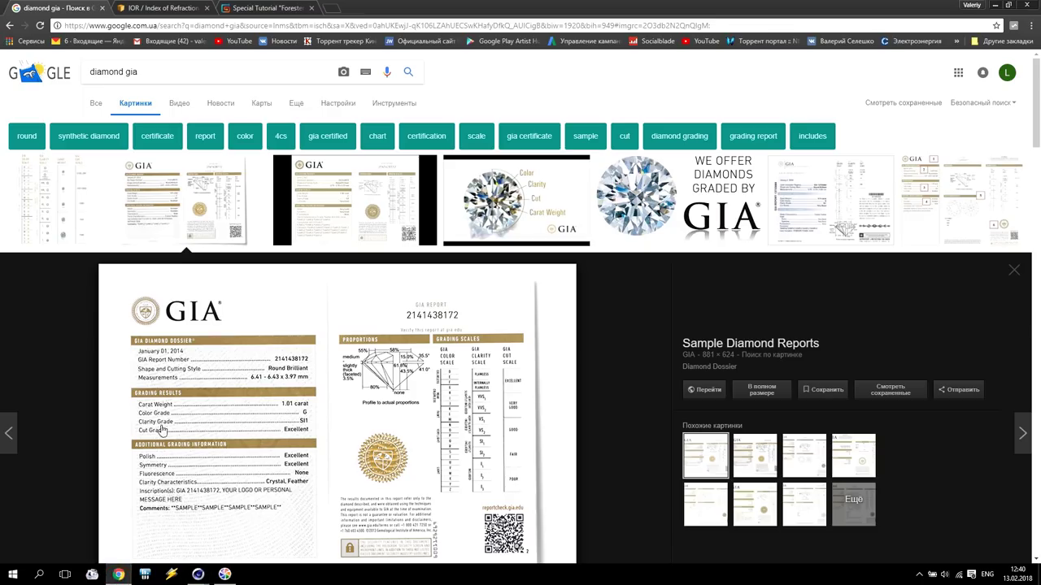
pyautogui.click(151, 9)
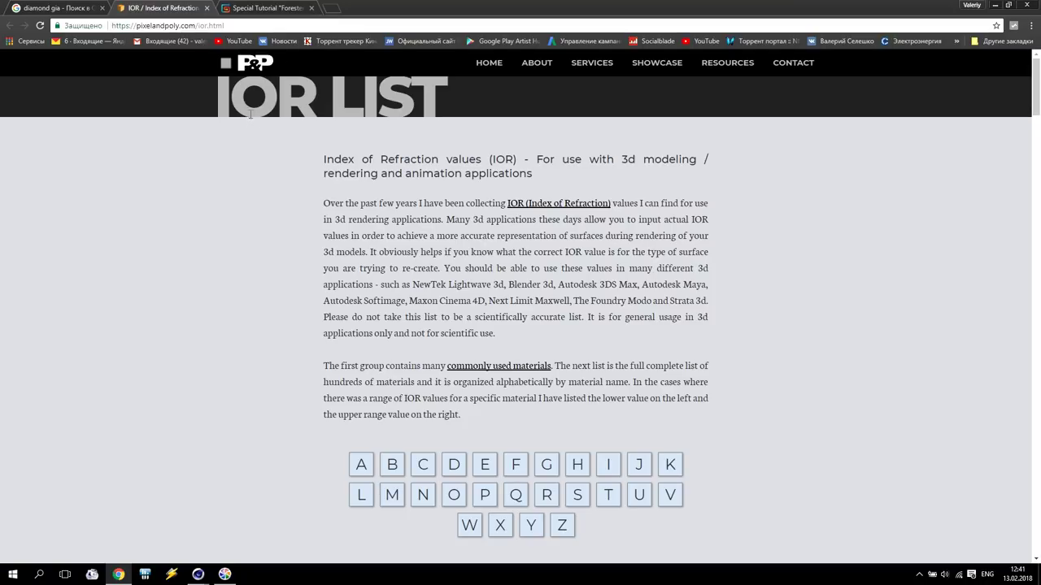
pyautogui.scroll(-15, 427, 240)
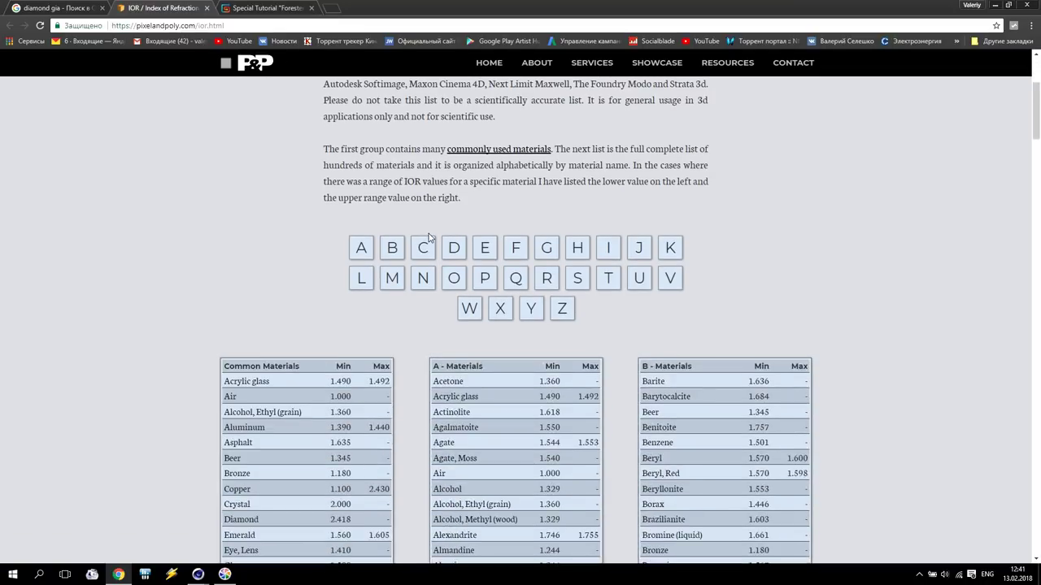
pyautogui.scroll(-3, 356, 418)
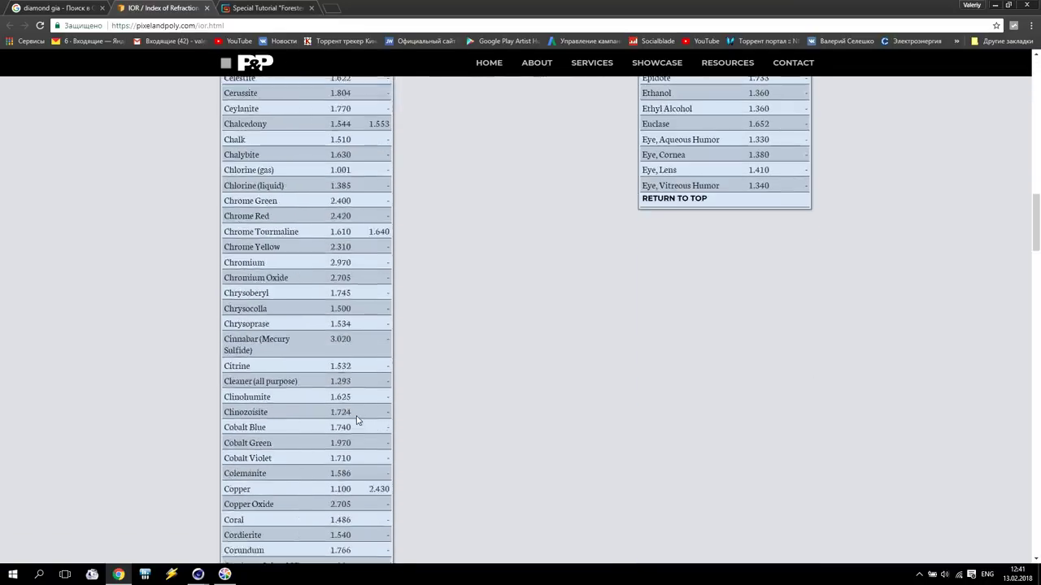
pyautogui.scroll(10, 358, 435)
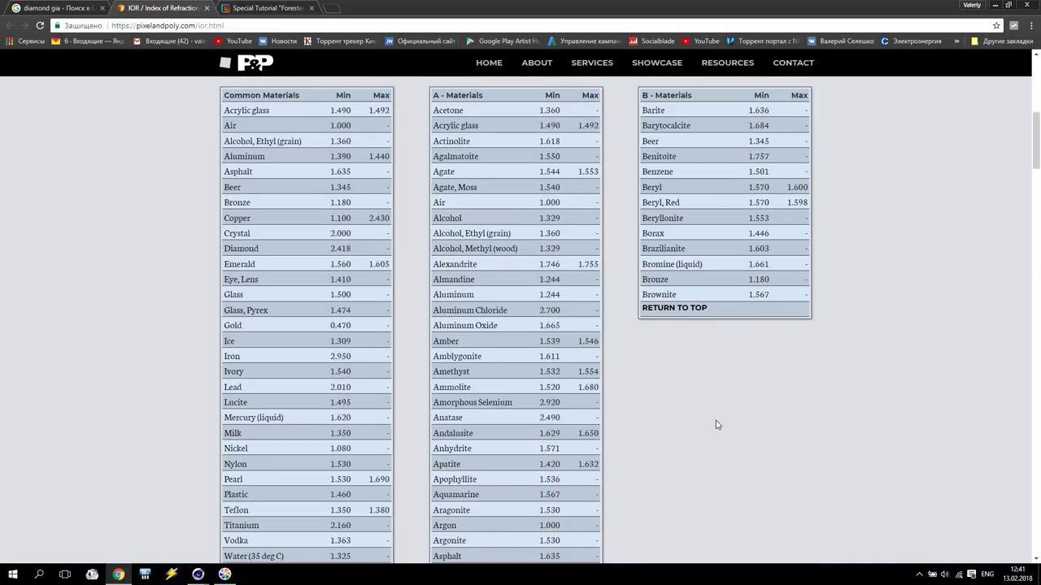
pyautogui.scroll(3, 716, 423)
pyautogui.scroll(-3, 466, 333)
pyautogui.scroll(-1, 466, 333)
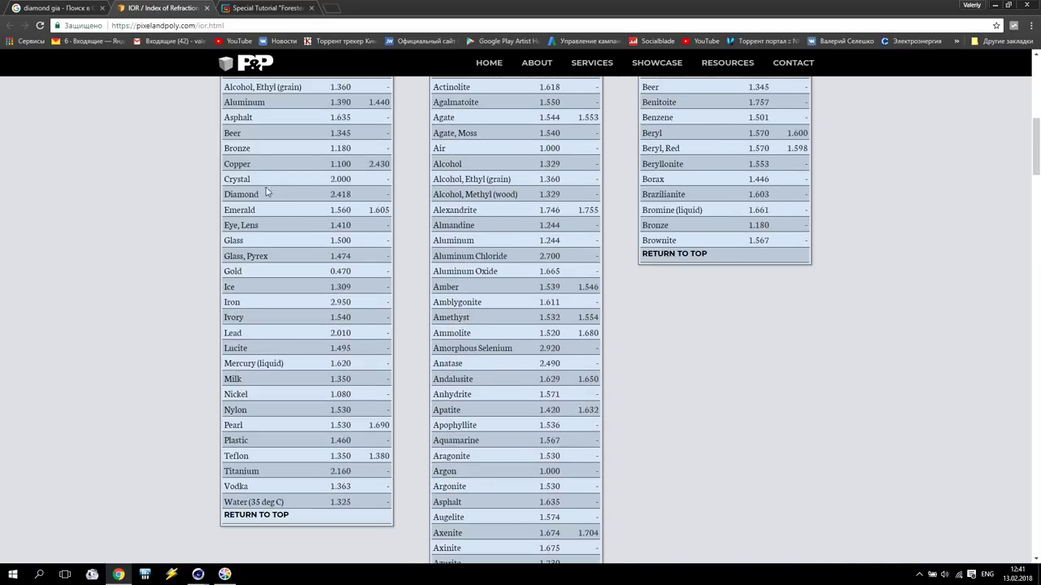
# - Back in Cinema 4D, set the Diamond material's refraction IOR to 2.418 and close its shader graph and material editor
pyautogui.doubleClick(244, 193)
pyautogui.click(198, 574)
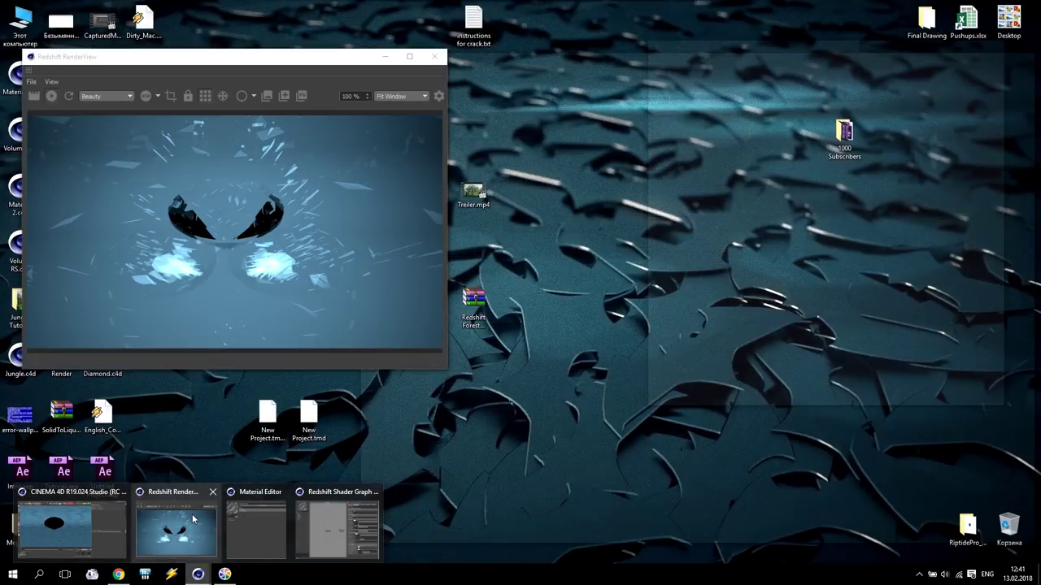
pyautogui.click(201, 507)
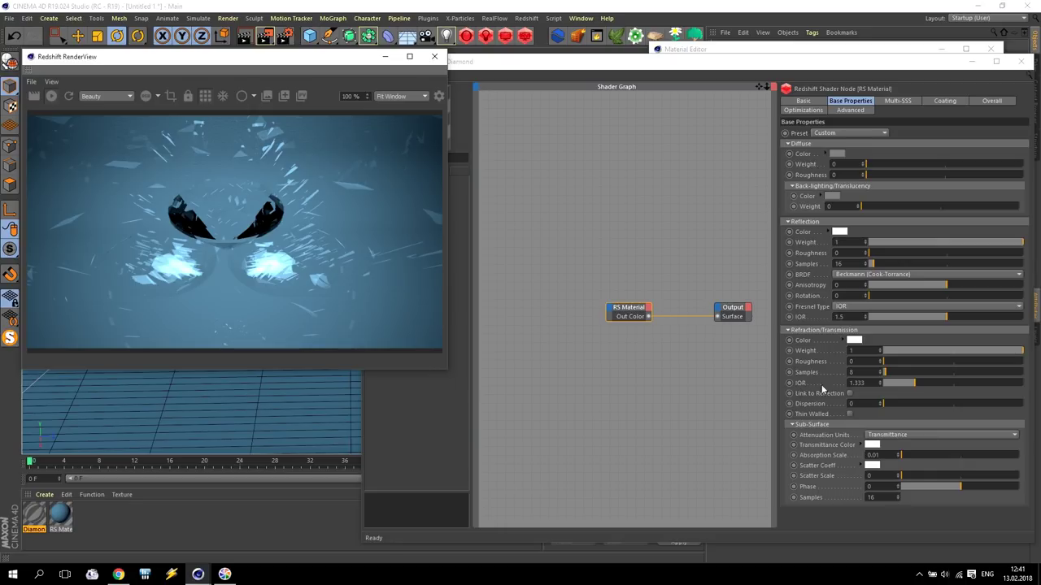
pyautogui.click(852, 383)
pyautogui.write('2.418')
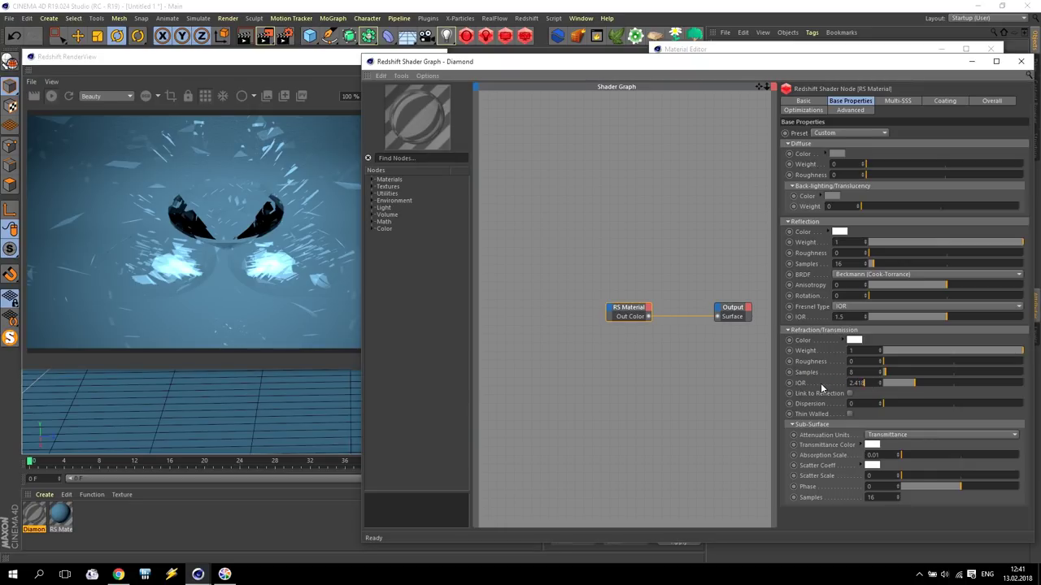
pyautogui.press('Return')
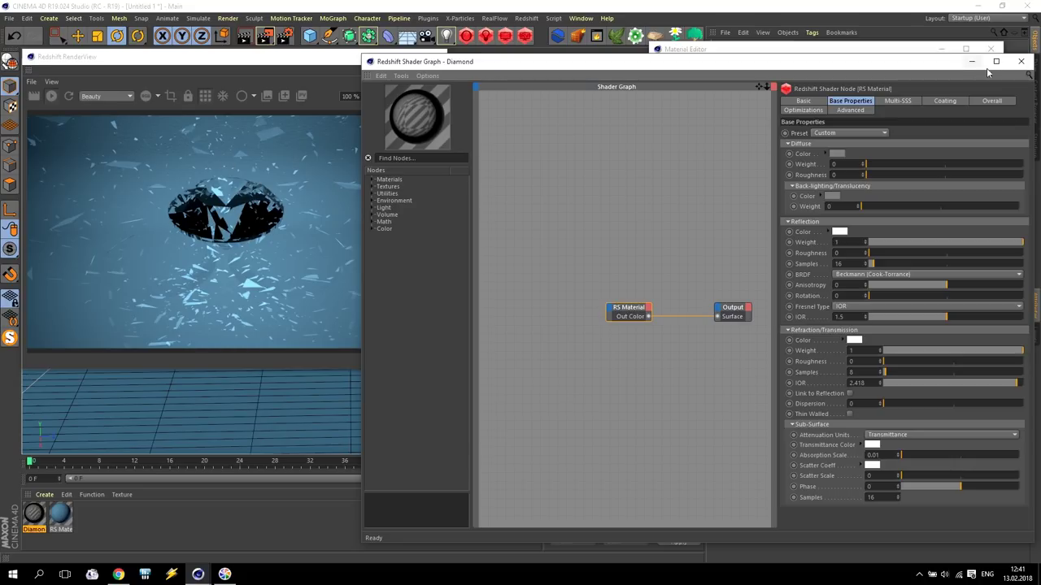
pyautogui.click(1021, 61)
pyautogui.moveTo(874, 47); pyautogui.dragTo(665, 71)
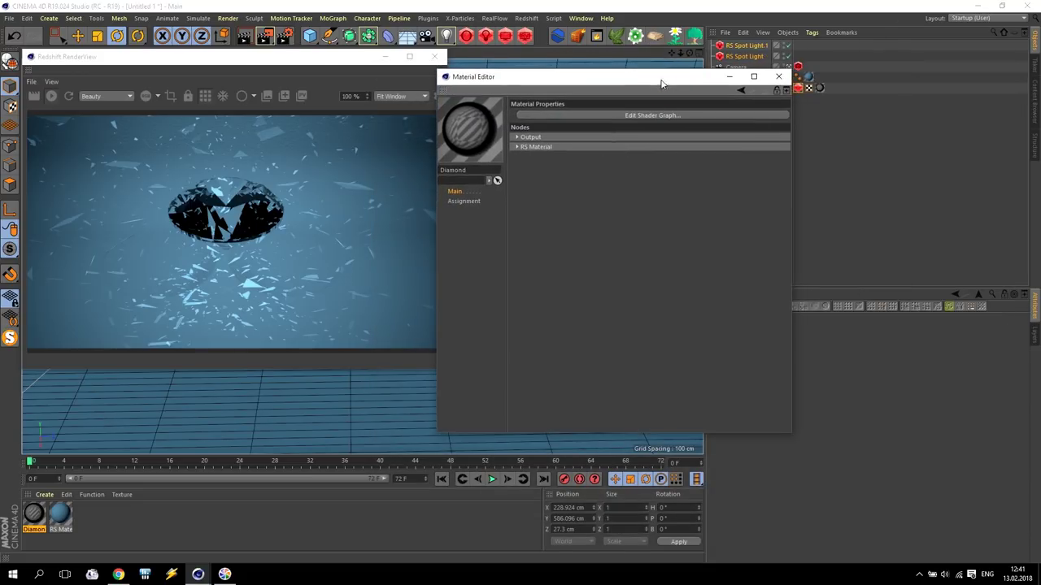
pyautogui.click(782, 74)
# - Reduce the number of caustic photons to emit to 100000 on both Redshift spot lights
pyautogui.keyDown('ctrl'); pyautogui.click(752, 56); pyautogui.keyUp('ctrl')
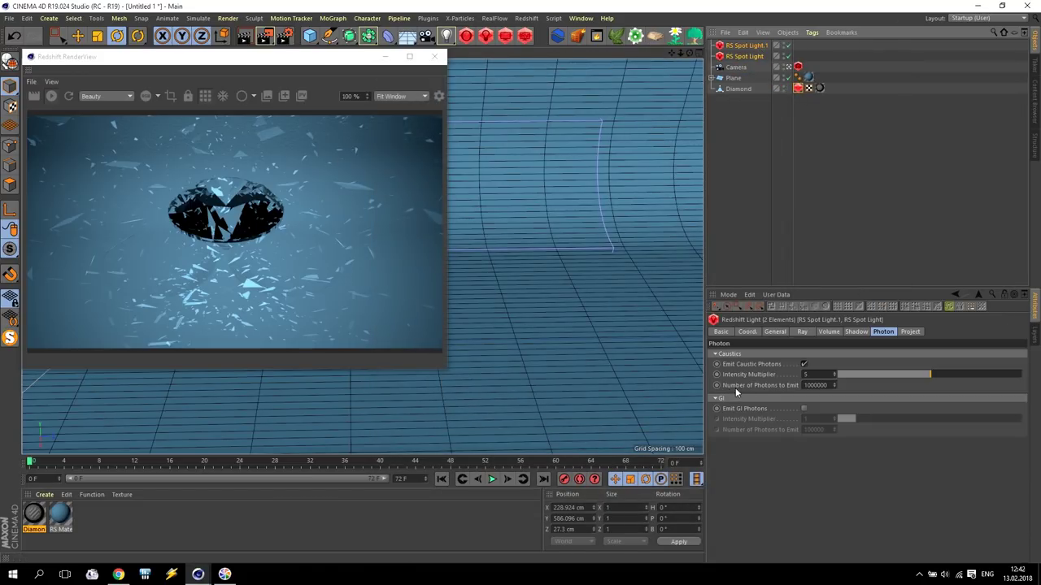
pyautogui.click(822, 385)
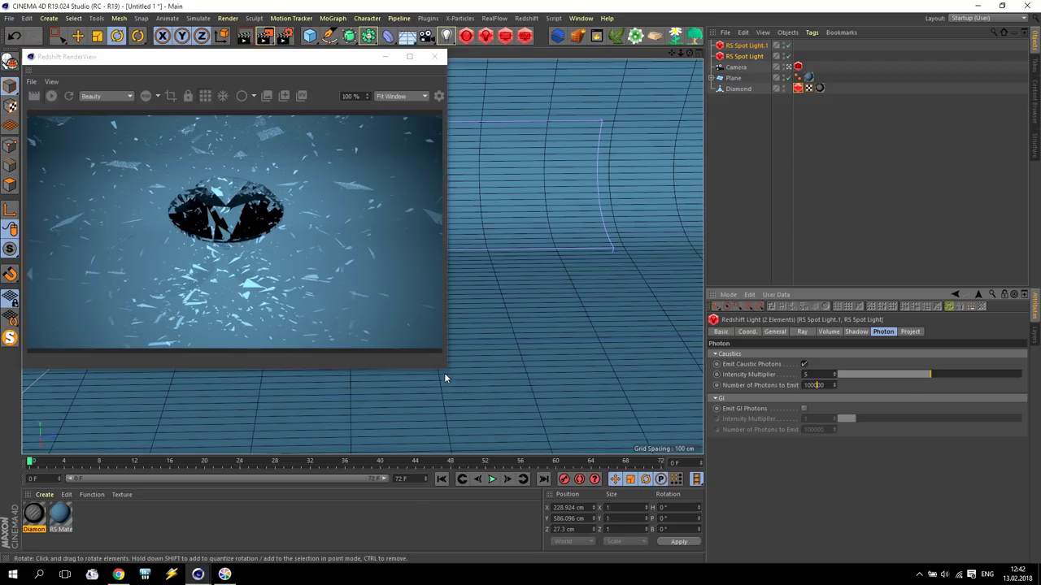
pyautogui.moveTo(681, 53); pyautogui.dragTo(524, 114)
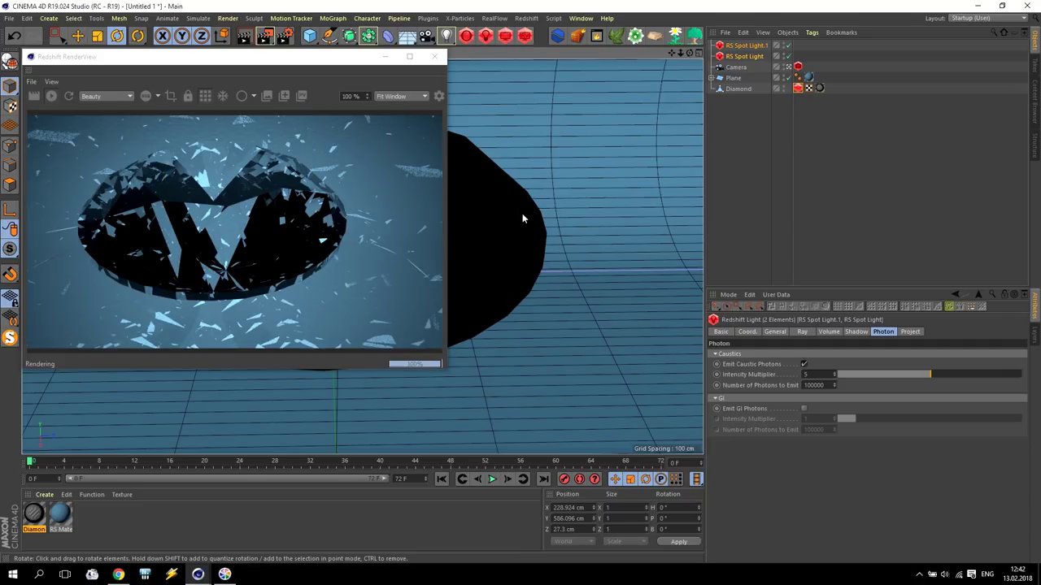
pyautogui.moveTo(680, 53); pyautogui.dragTo(681, 74)
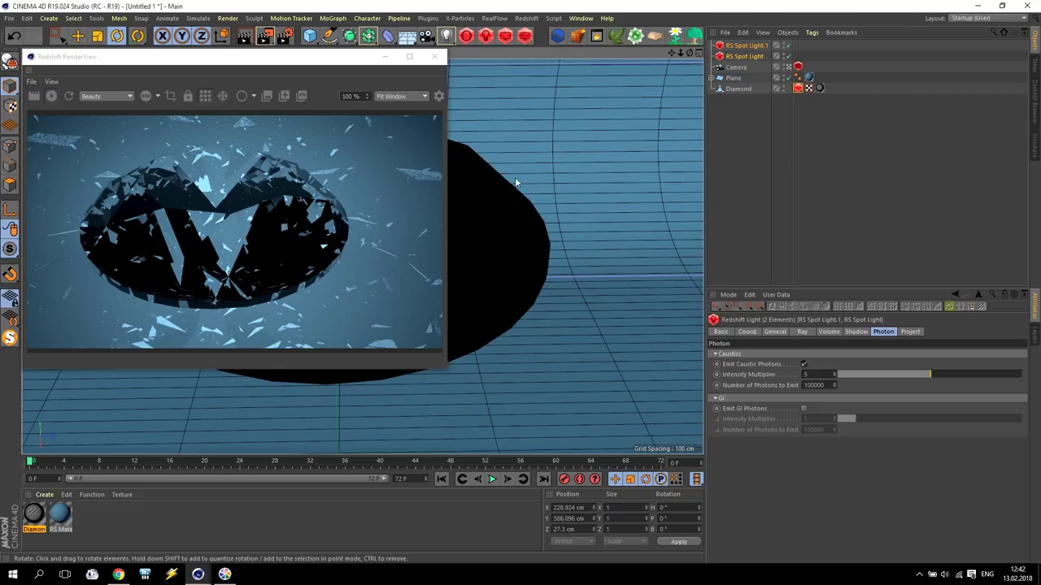
# - Add a Redshift Dome Light to the scene and show its general settings
pyautogui.click(485, 35)
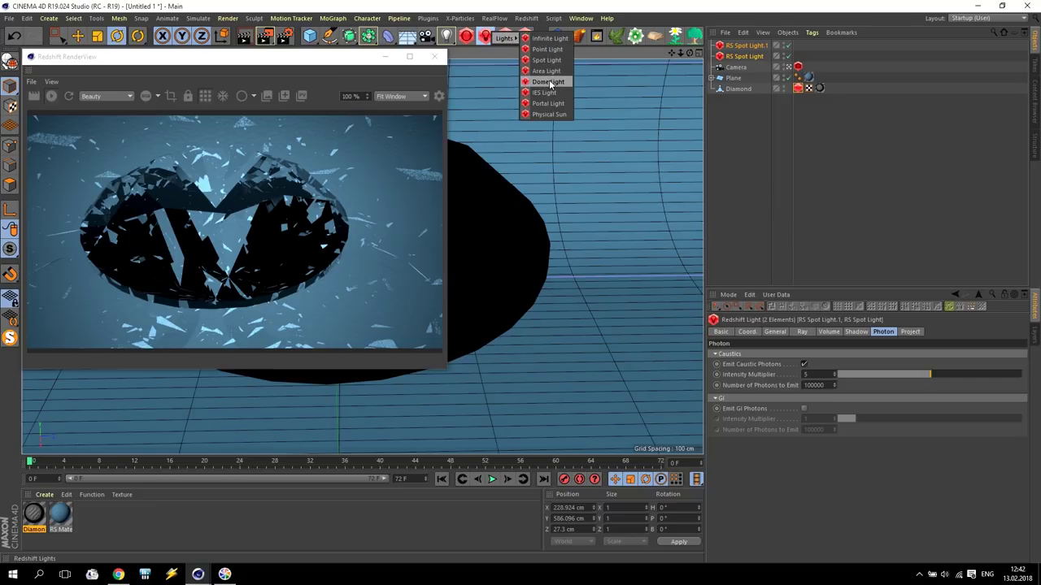
pyautogui.click(549, 82)
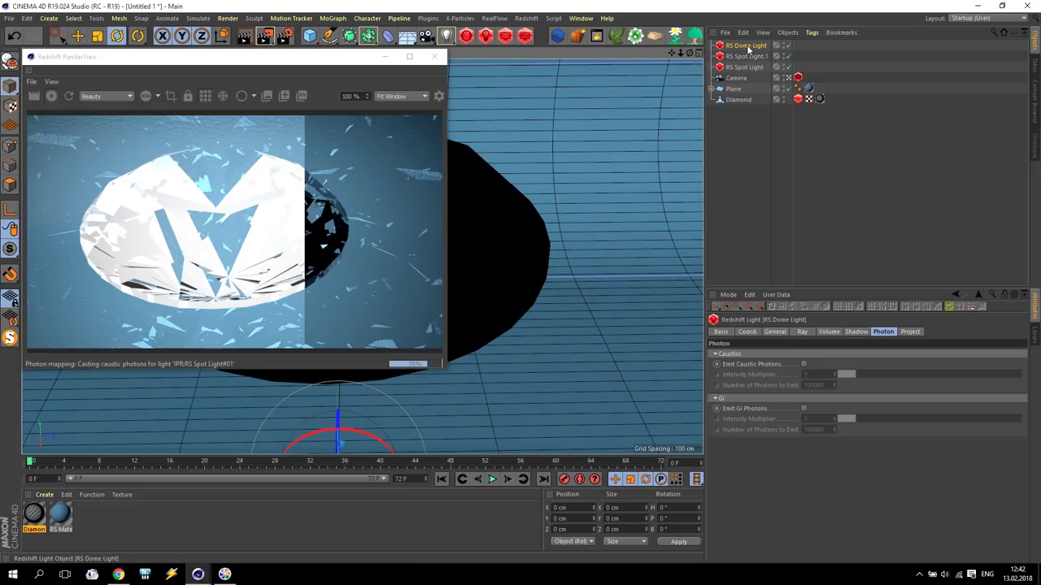
pyautogui.click(774, 332)
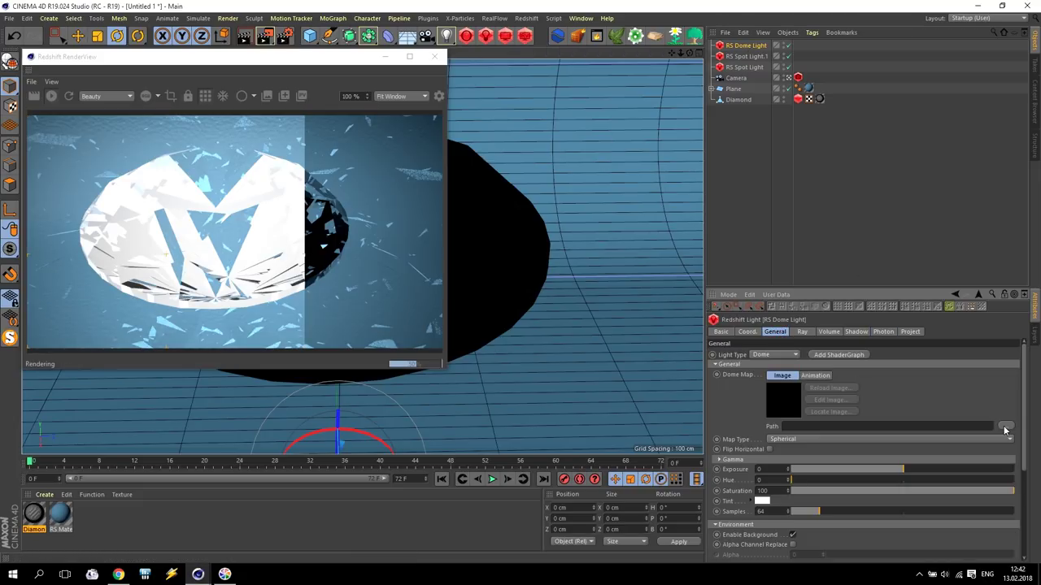
# - Load DivaStudio.hdr from the desktop's HDRI folder as the dome light's map and disable its background
pyautogui.click(1005, 426)
pyautogui.click(117, 39)
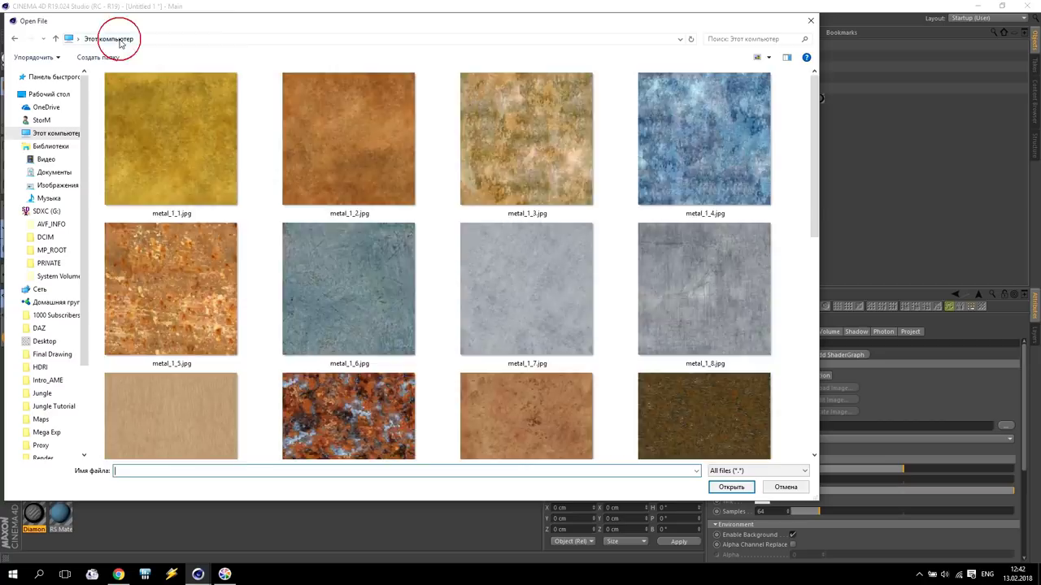
pyautogui.click(49, 94)
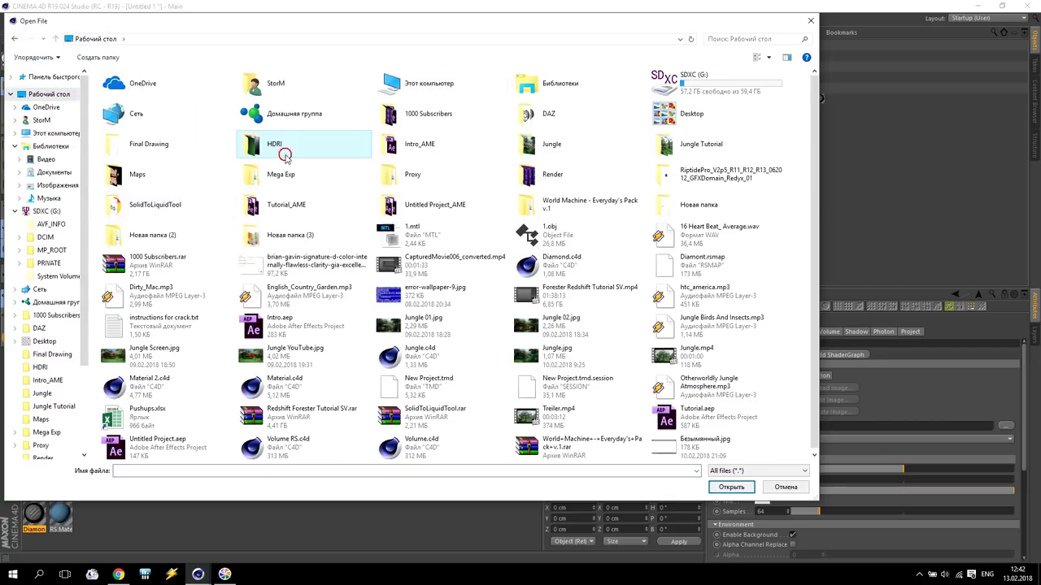
pyautogui.doubleClick(284, 154)
pyautogui.click(190, 98)
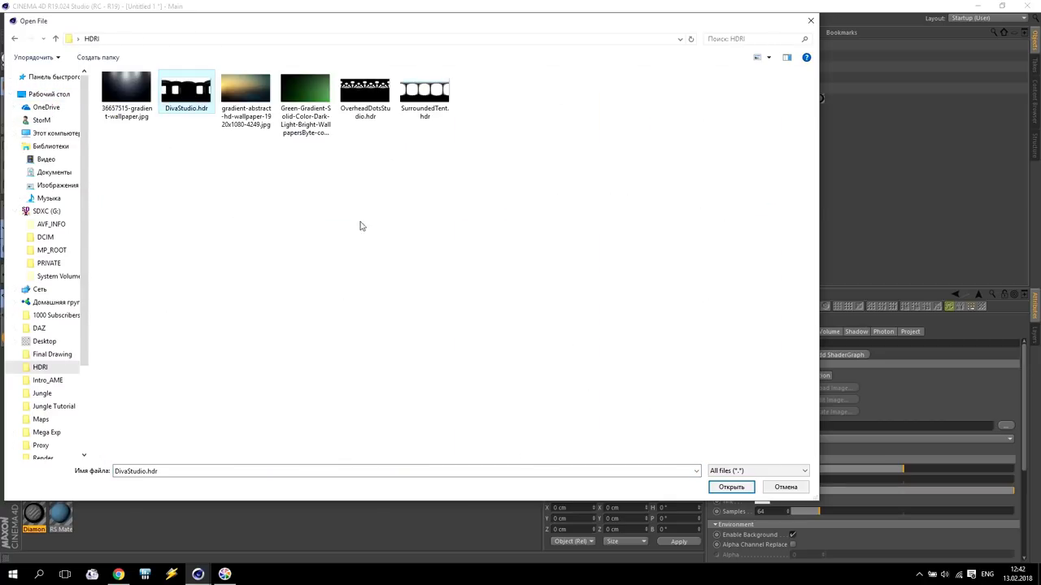
pyautogui.click(731, 487)
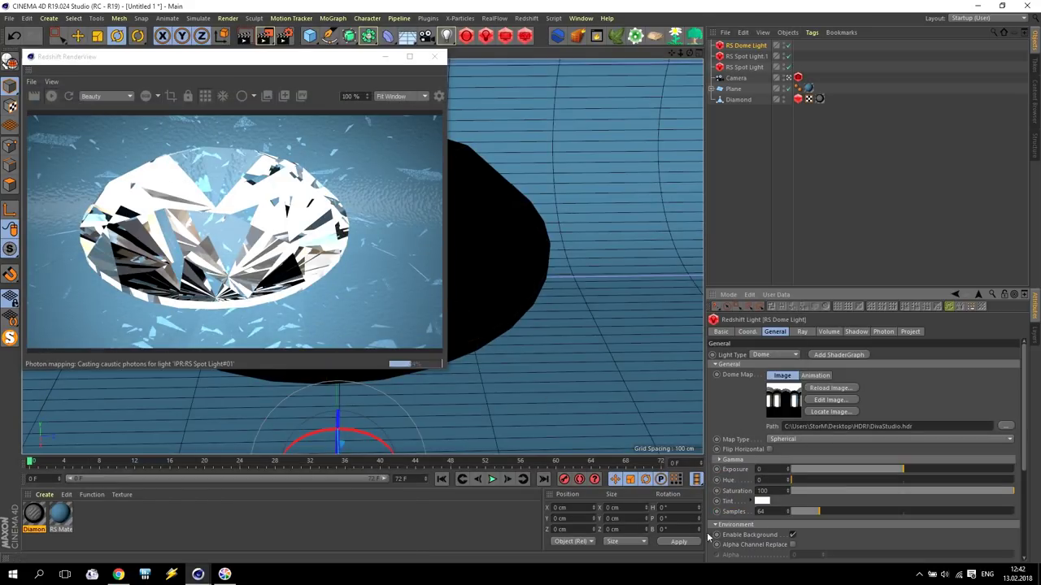
pyautogui.click(794, 536)
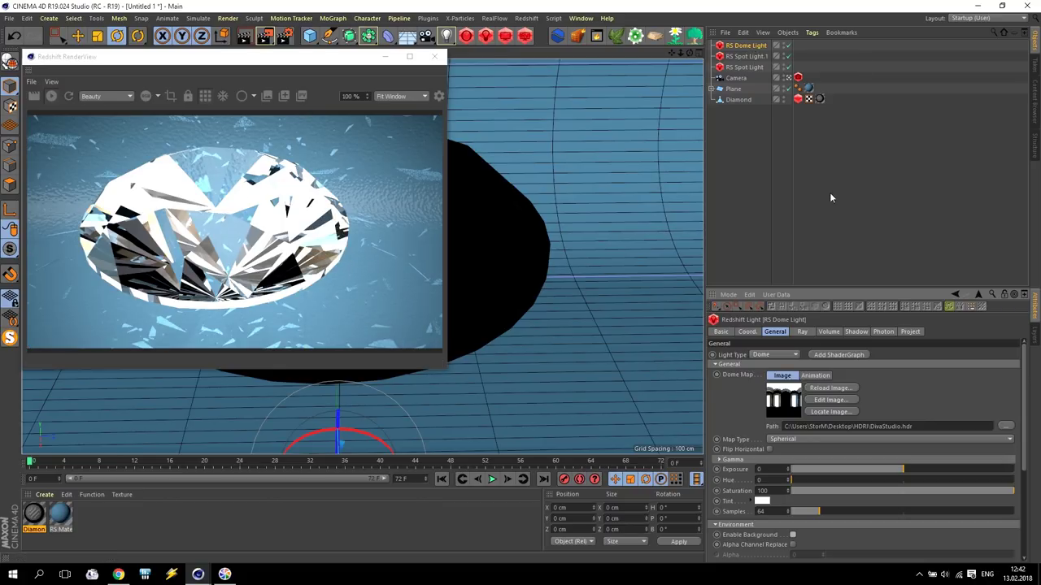
pyautogui.click(883, 331)
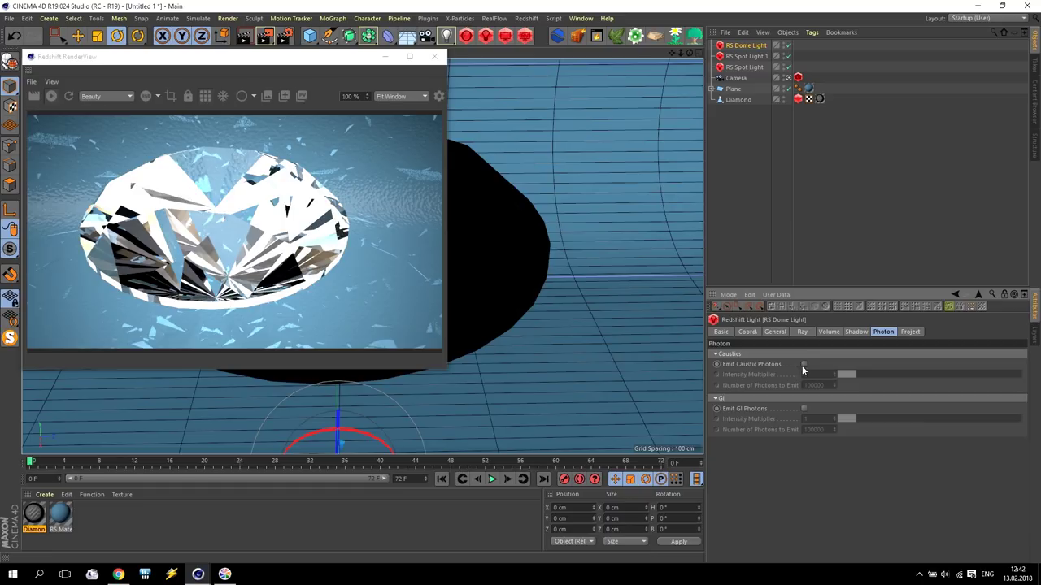
pyautogui.moveTo(690, 52)
pyautogui.mouseDown()
pyautogui.moveTo(651, 57)
pyautogui.moveTo(683, 54)
pyautogui.mouseUp()
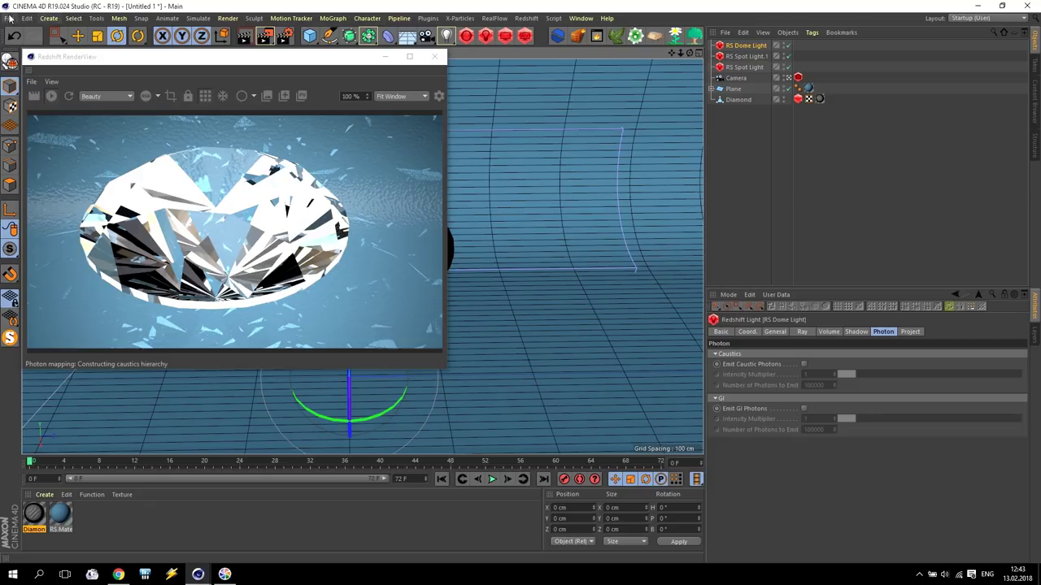
# - Save the scene to the desktop as Diamond.c4d, overwriting the existing file
pyautogui.click(8, 19)
pyautogui.click(29, 118)
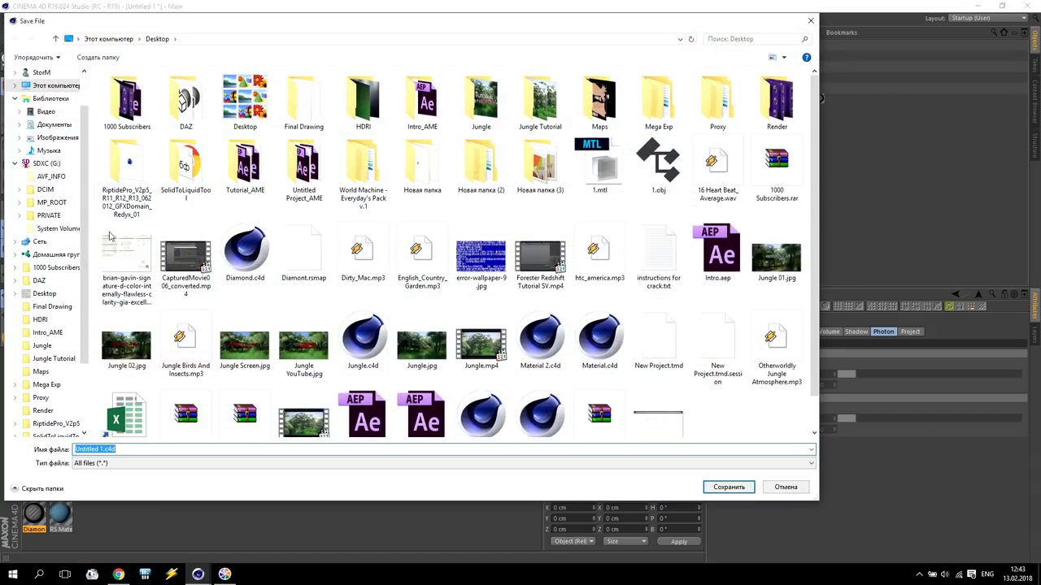
pyautogui.click(244, 253)
pyautogui.click(728, 487)
pyautogui.click(548, 288)
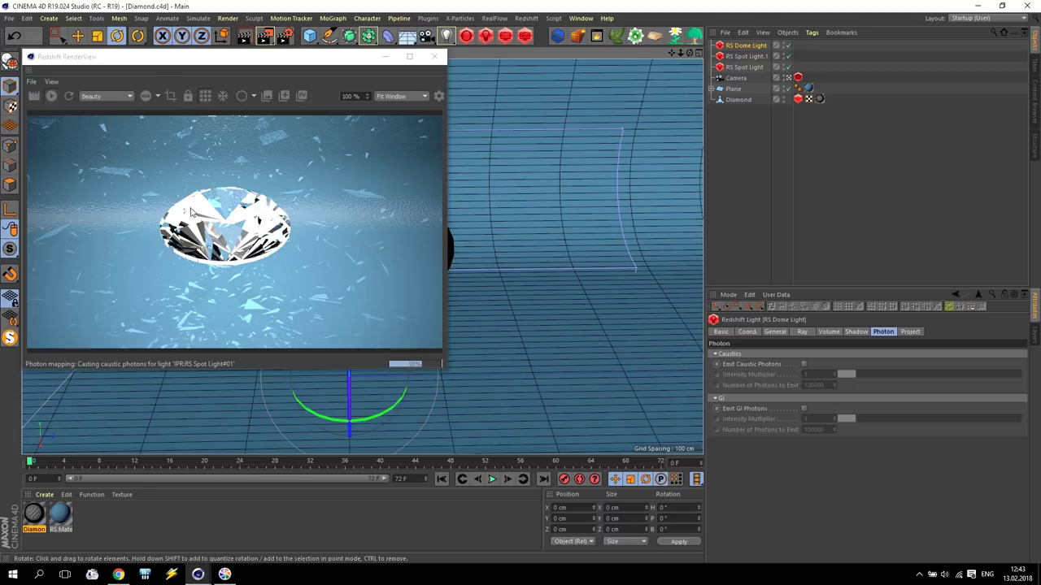
# - Set the reflection weight of the backdrop's RS Material to 0 in its shader graph, then close the material windows
pyautogui.click(787, 46)
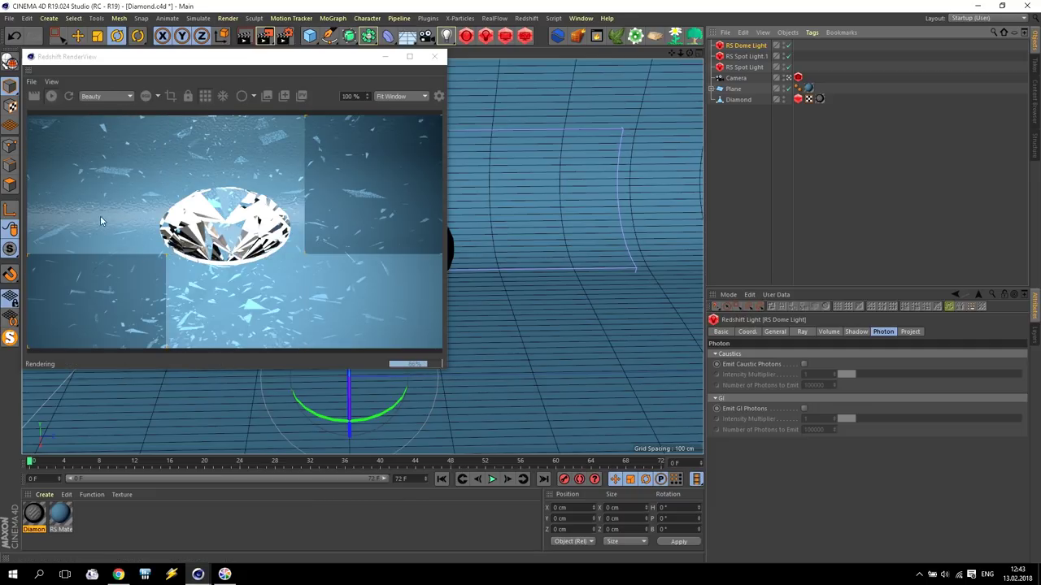
pyautogui.doubleClick(60, 514)
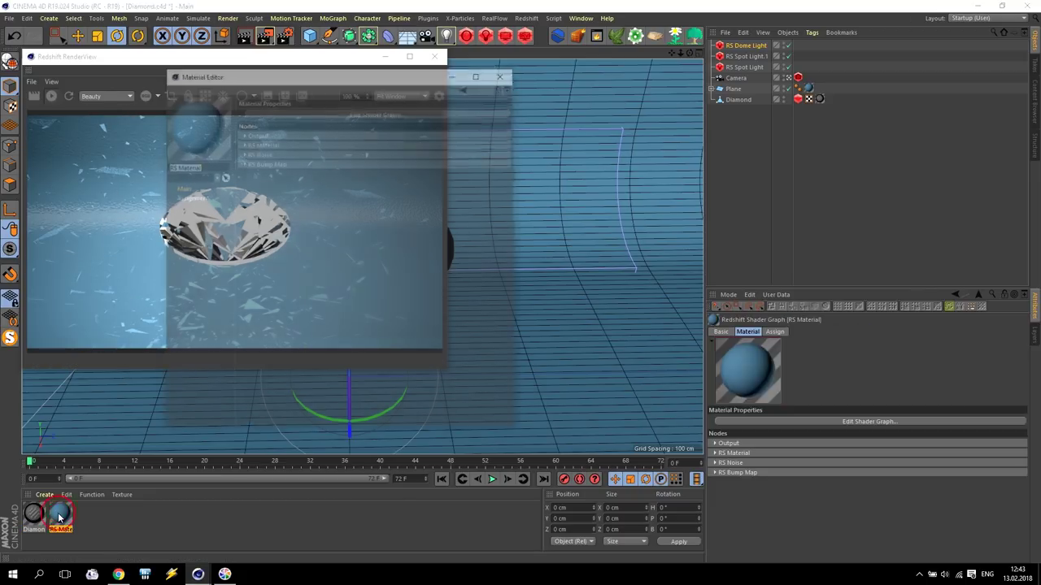
pyautogui.click(356, 112)
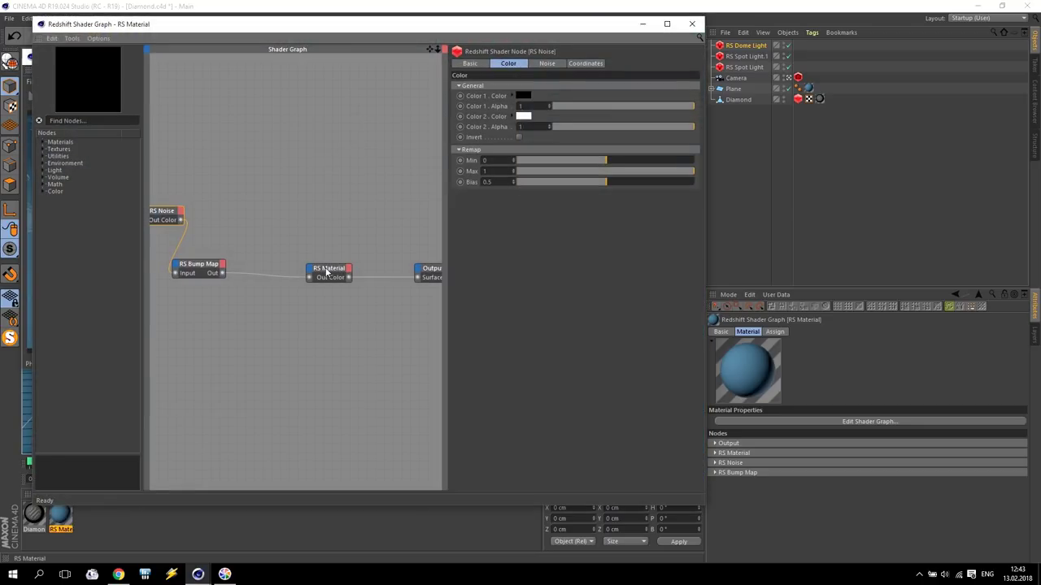
pyautogui.click(329, 272)
pyautogui.click(596, 207)
pyautogui.click(691, 24)
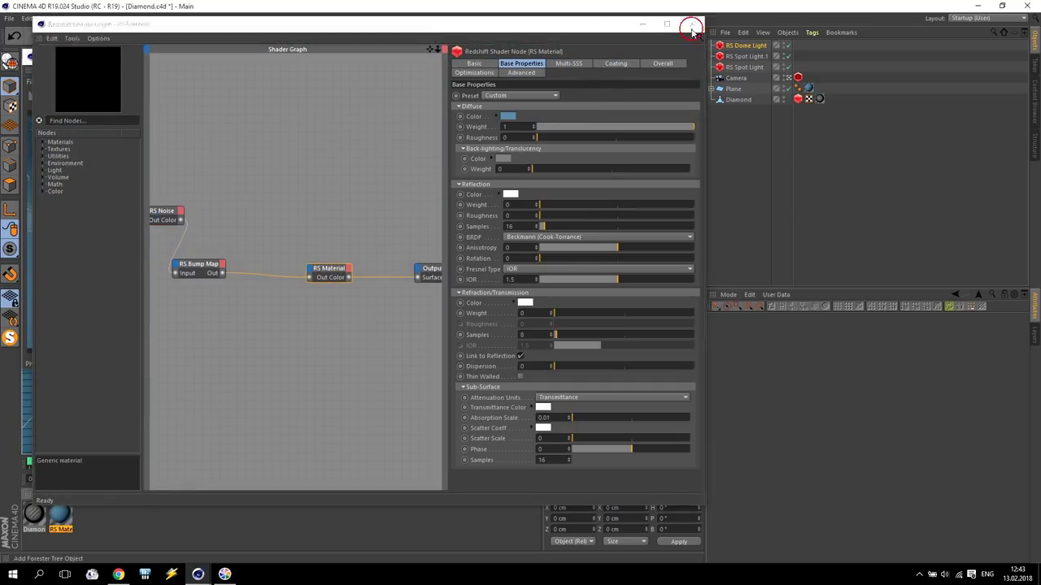
pyautogui.moveTo(277, 81); pyautogui.dragTo(505, 135)
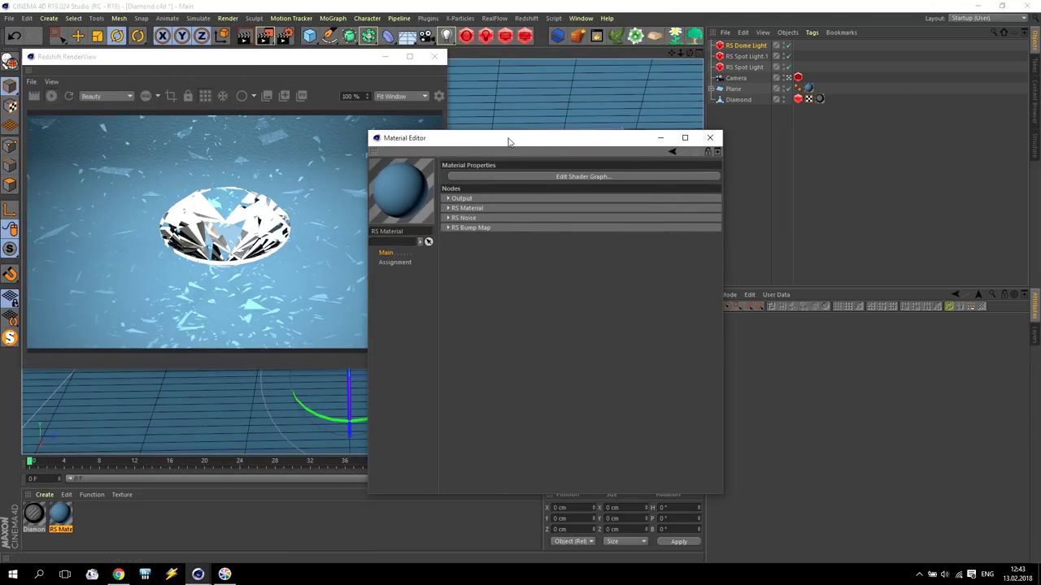
pyautogui.click(704, 138)
# - Enable caustic photon emission on the RS Dome Light and set its caustics Intensity Multiplier to 5
pyautogui.click(741, 47)
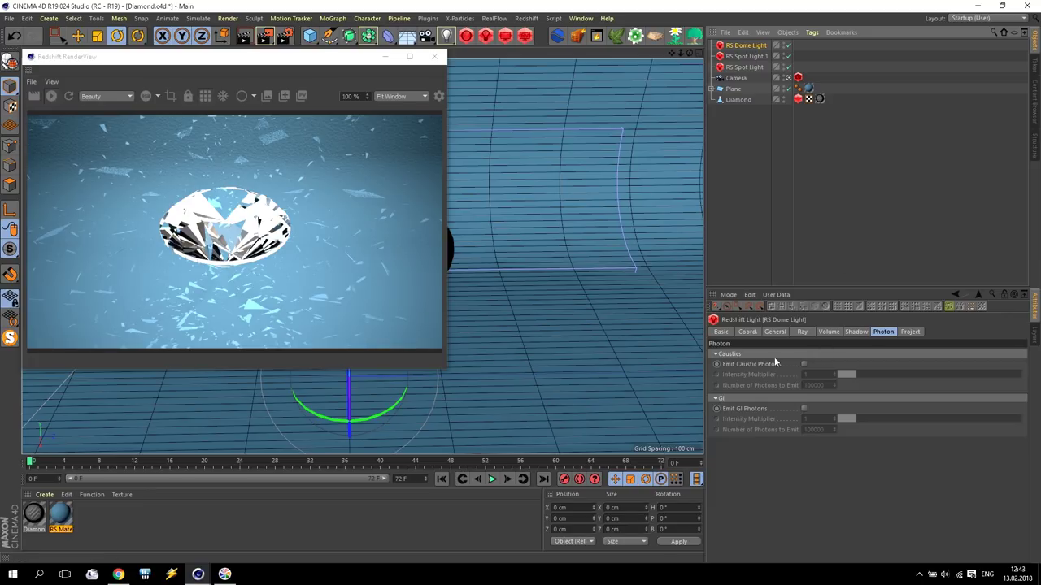
pyautogui.click(804, 364)
pyautogui.click(807, 374)
pyautogui.write('5')
pyautogui.press('Return')
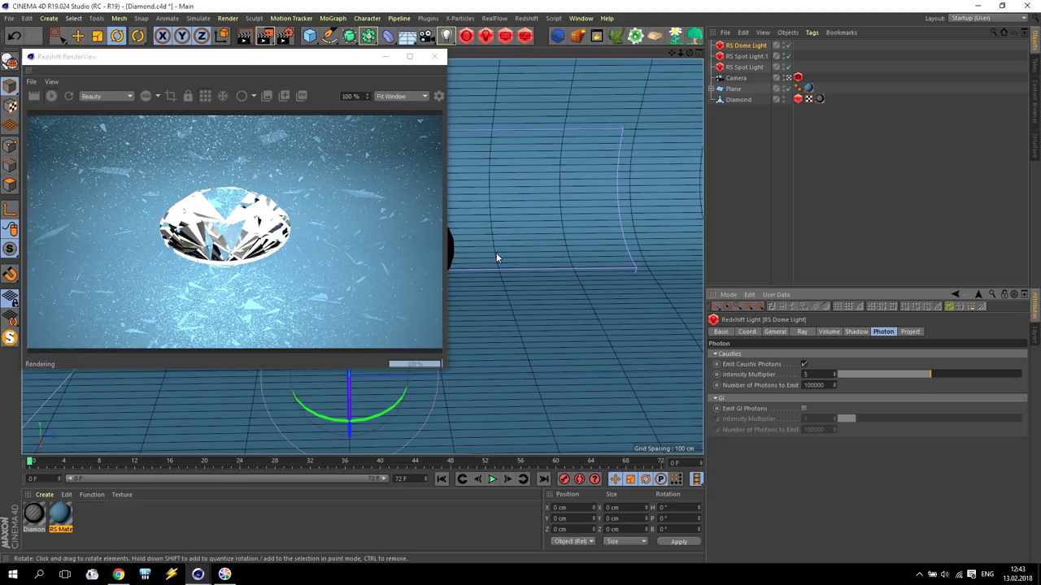
# - Compare the spot light's photon settings with the dome light's and turn off the dome light's caustic photon emission
pyautogui.click(745, 68)
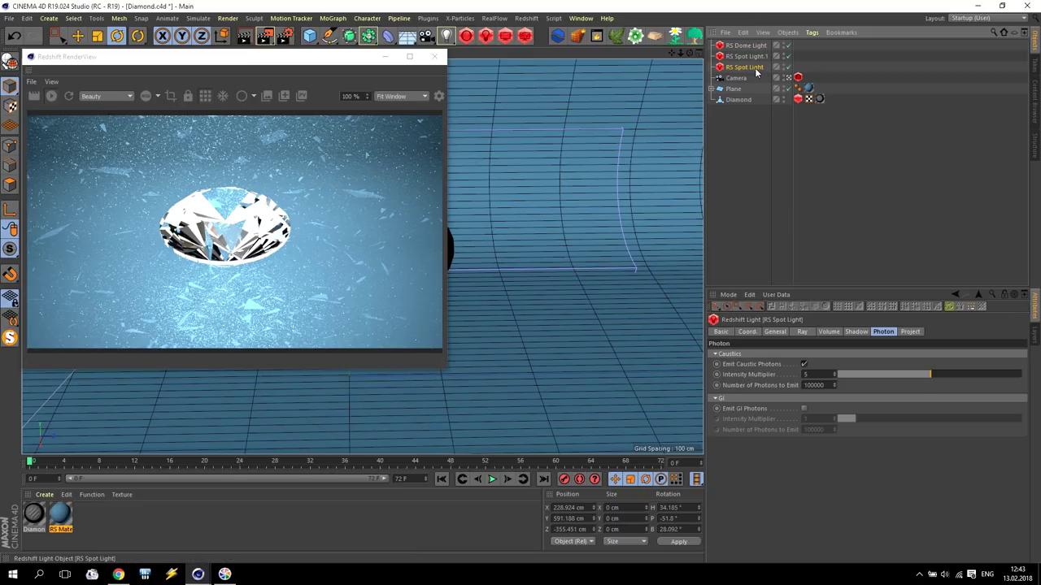
pyautogui.click(746, 47)
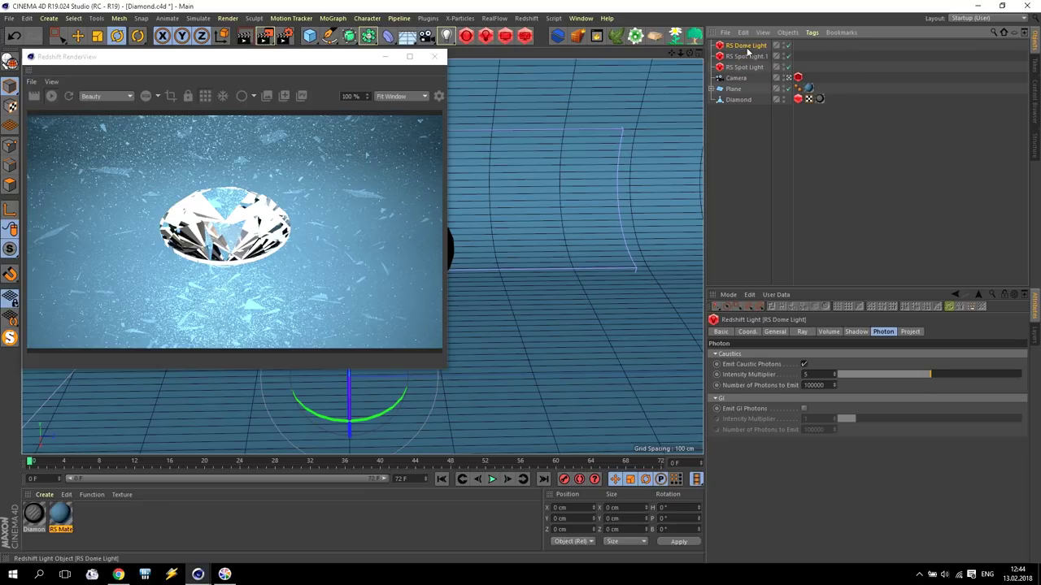
pyautogui.click(804, 364)
pyautogui.click(804, 365)
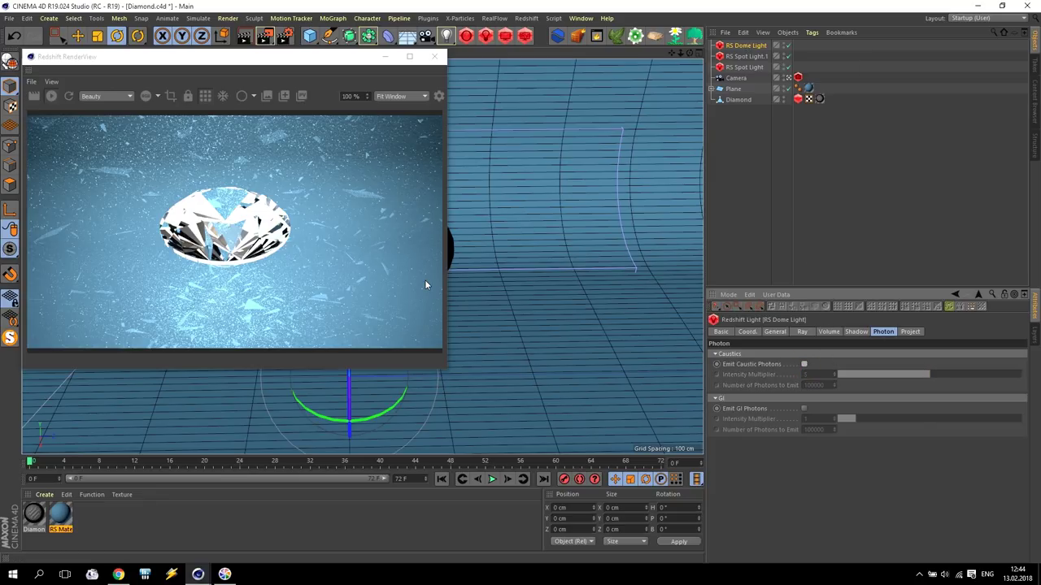
# - Move the RenderView off the diamond, add a Redshift Area Light and raise it beside the diamond to about Y 144 cm, Z -98 cm
pyautogui.moveTo(233, 57); pyautogui.dragTo(696, 134)
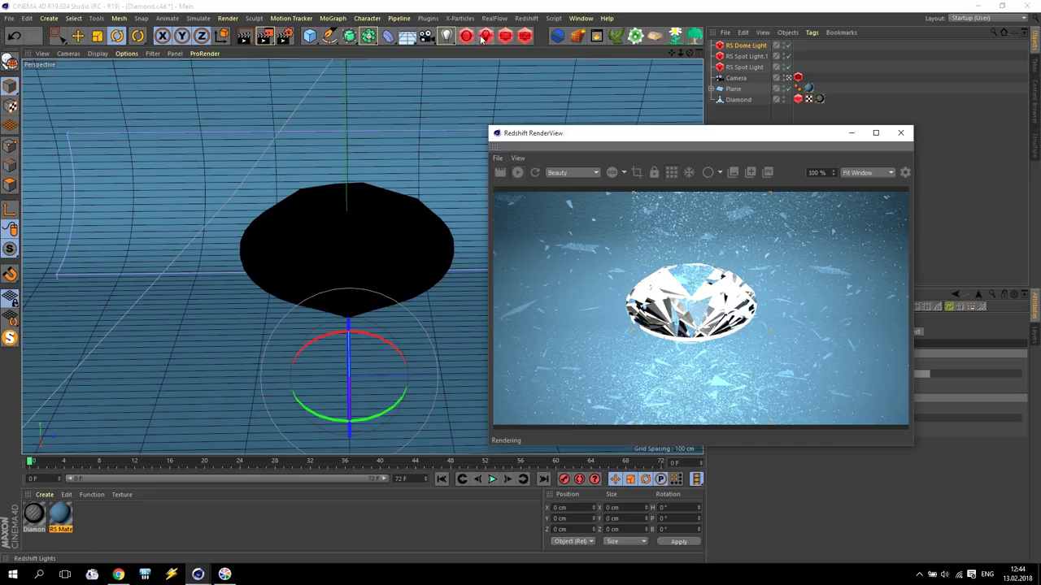
pyautogui.click(504, 37)
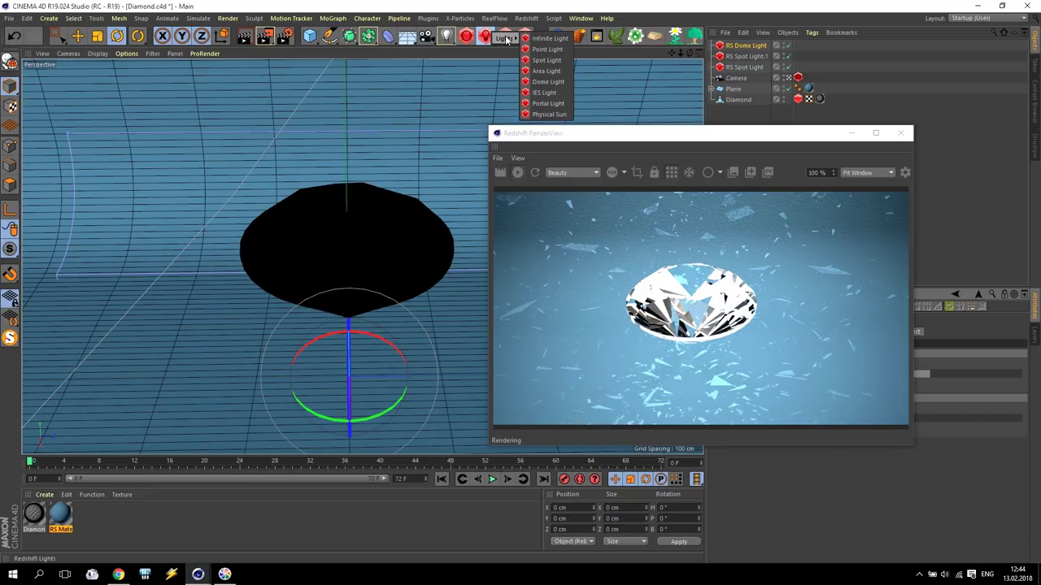
pyautogui.click(547, 71)
pyautogui.click(79, 38)
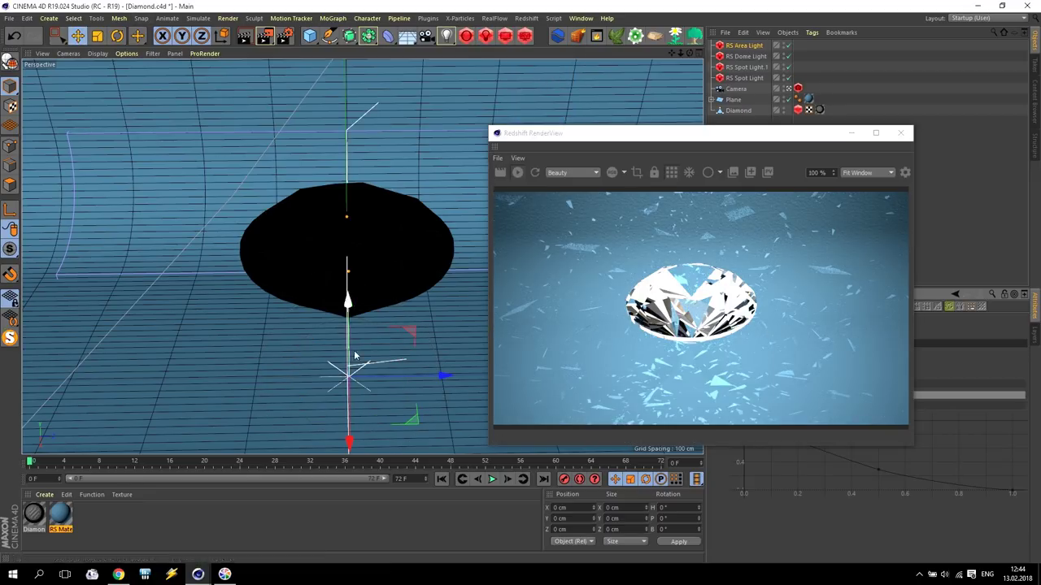
pyautogui.moveTo(442, 374); pyautogui.dragTo(80, 340)
pyautogui.moveTo(154, 329); pyautogui.dragTo(112, 167)
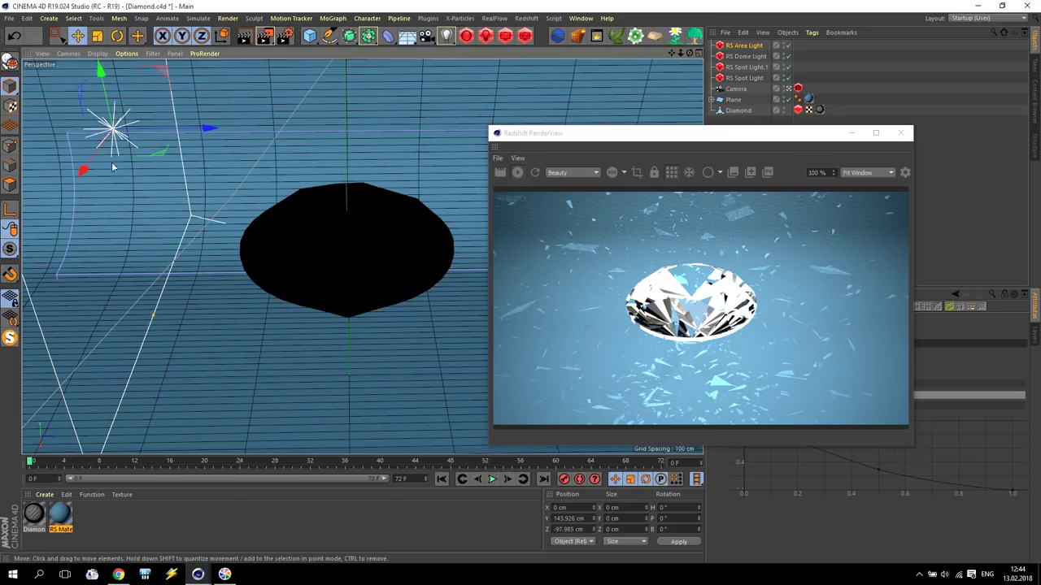
# - Tilt the RS Area Light to a pitch of about -40° towards the diamond and set its Intensity Multiplier to 10
pyautogui.click(117, 36)
pyautogui.moveTo(132, 76); pyautogui.dragTo(176, 122)
pyautogui.moveTo(627, 132); pyautogui.dragTo(326, 120)
pyautogui.click(749, 49)
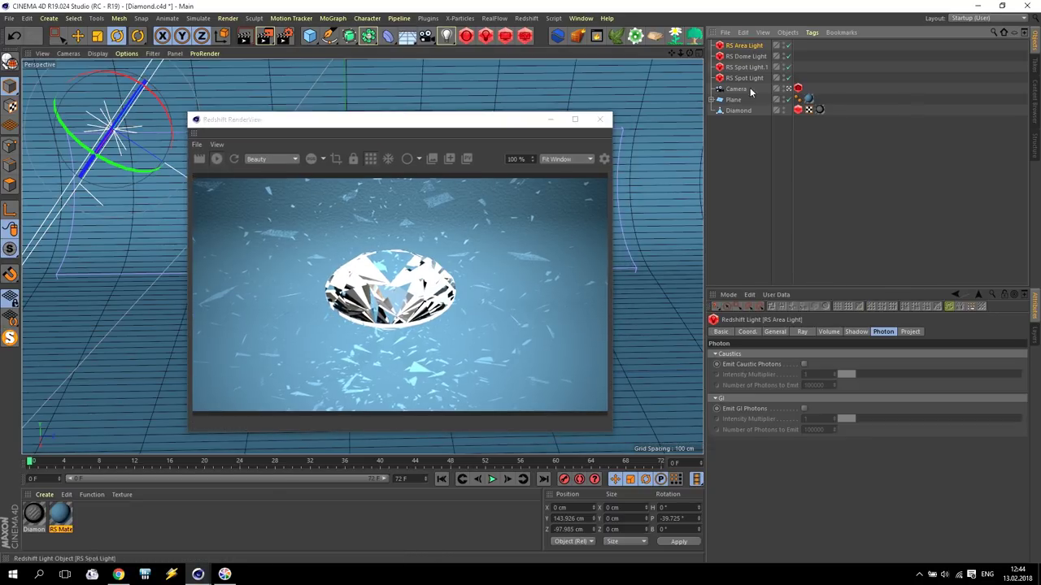
pyautogui.click(780, 331)
pyautogui.click(809, 499)
pyautogui.write('10')
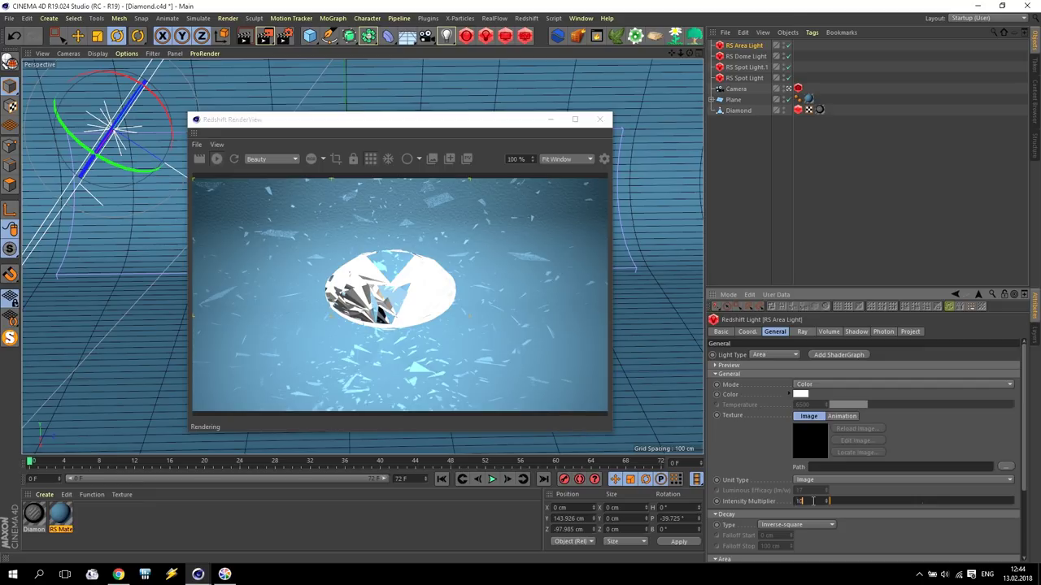
# - Try caustic photon emission on the RS Area Light and delete that light from the scene
pyautogui.click(883, 331)
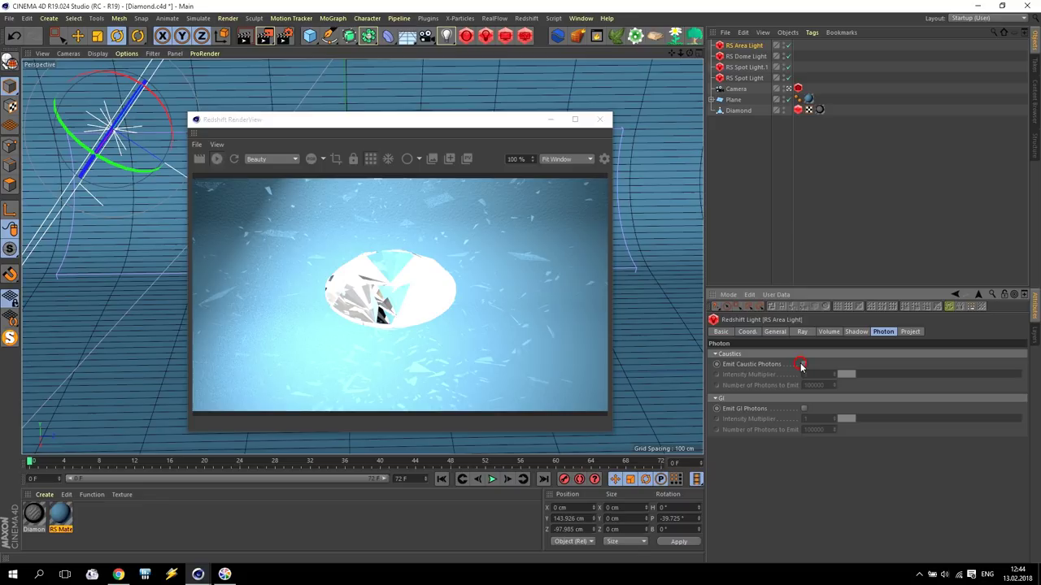
pyautogui.click(803, 365)
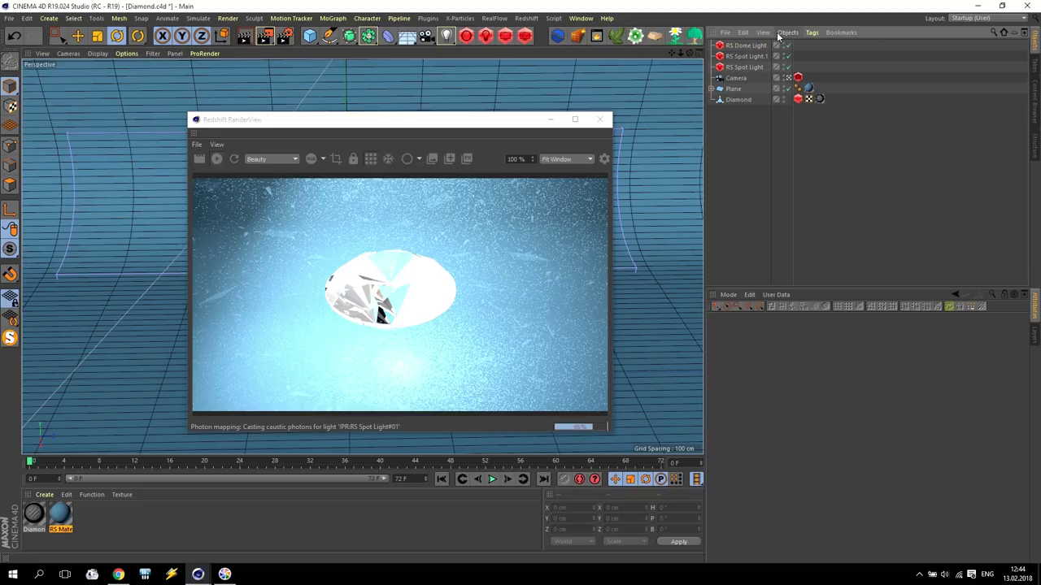
pyautogui.press('Delete')
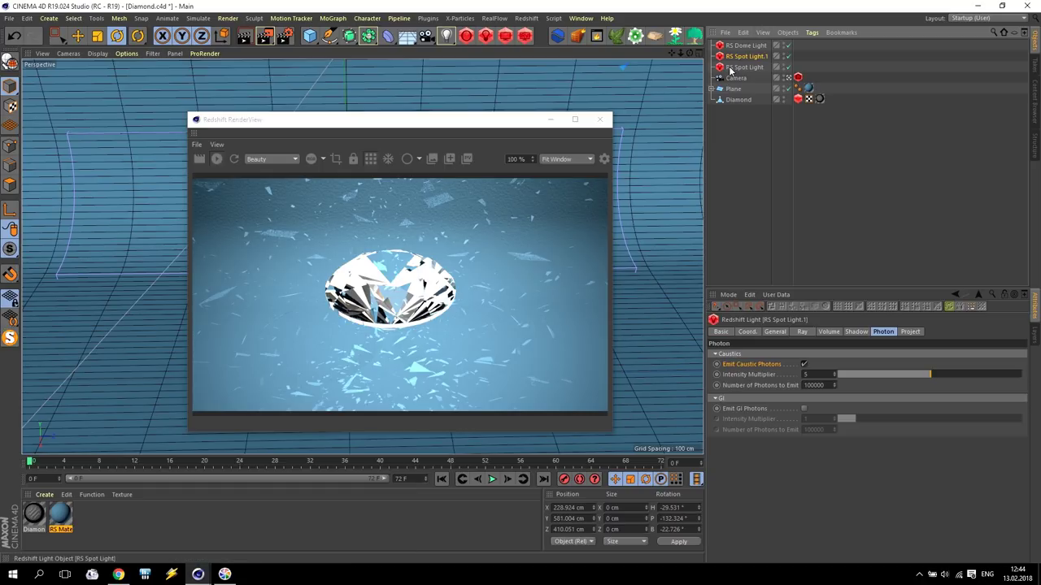
pyautogui.moveTo(683, 54); pyautogui.dragTo(688, 57)
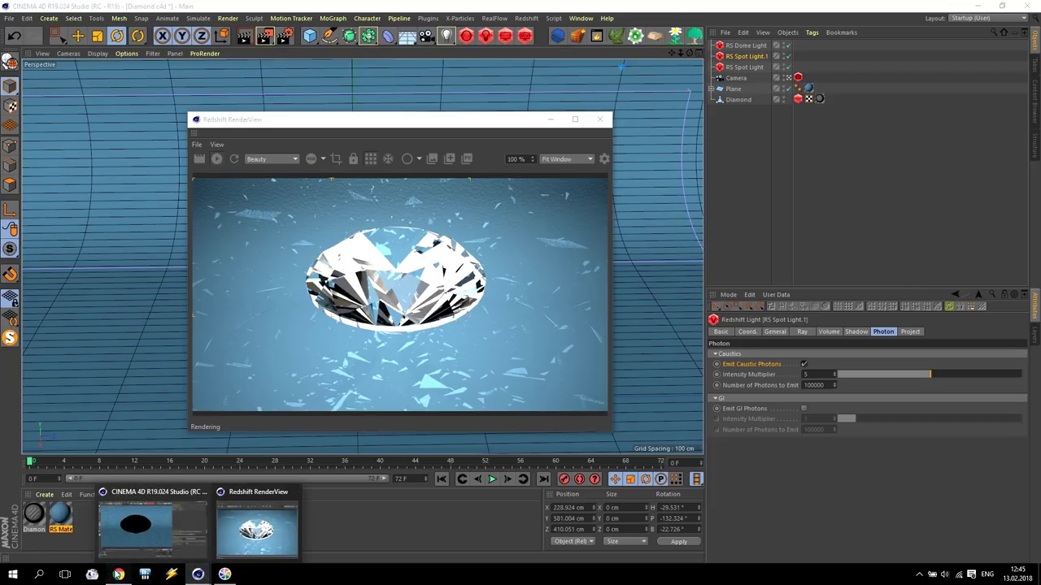
# - Switch to Chrome and search Google Images for "diamond" in a new tab
pyautogui.click(118, 575)
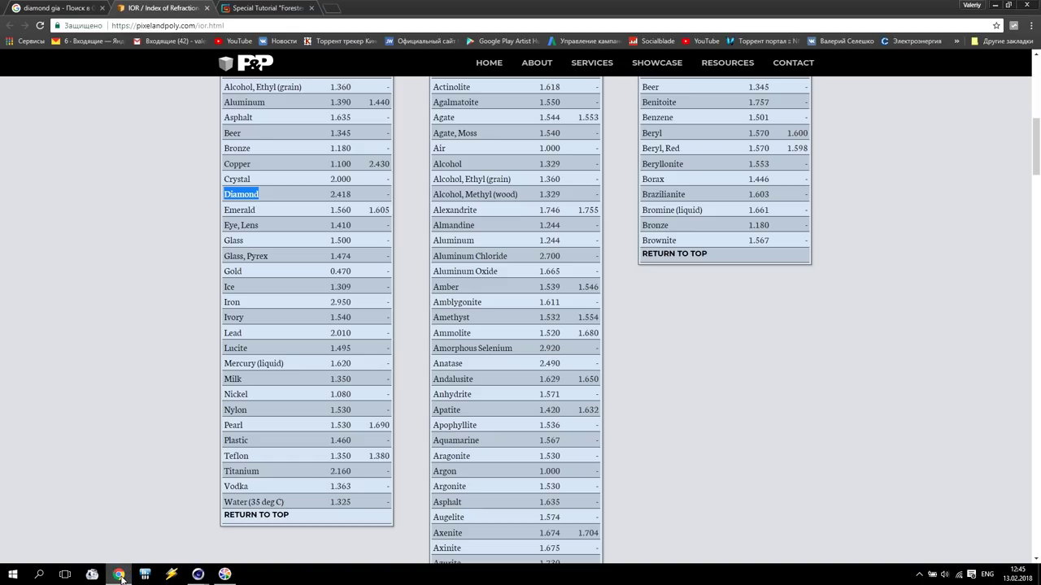
pyautogui.click(334, 8)
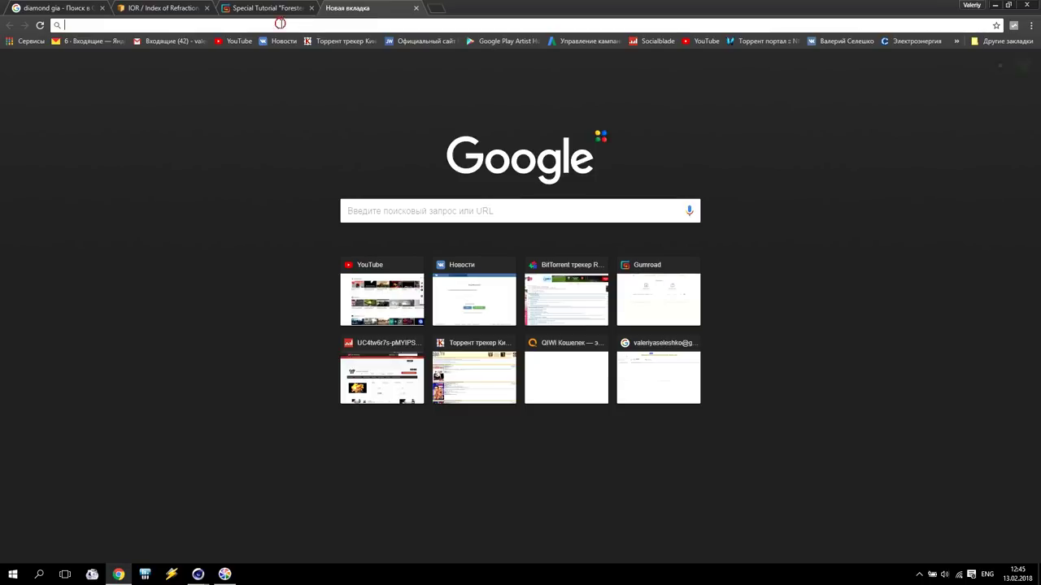
pyautogui.write('diamond')
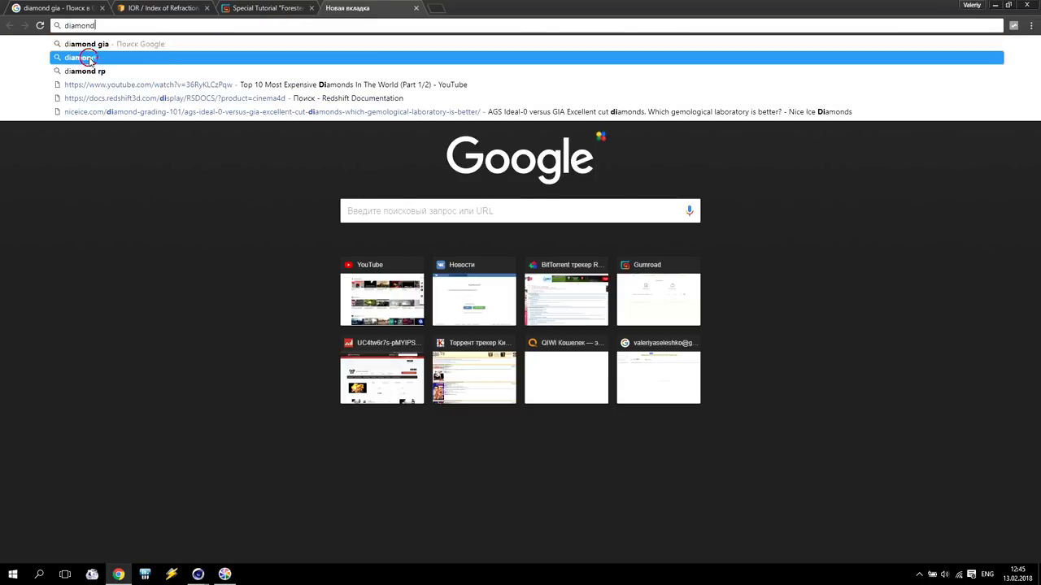
pyautogui.click(86, 59)
pyautogui.click(138, 109)
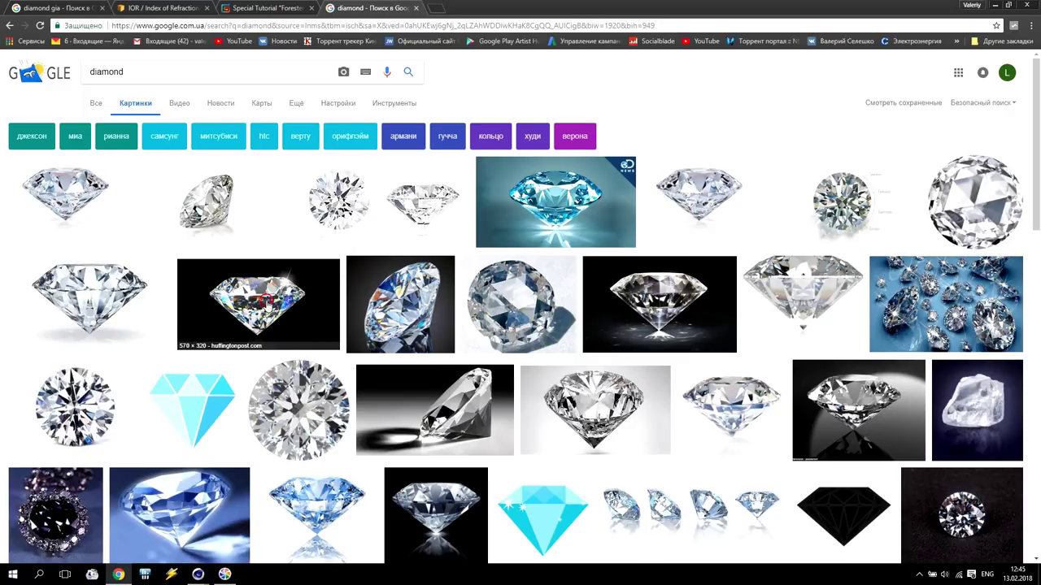
# - Examine the facets, reflections and colours of the black-background diamond and blue diamond wallpaper images, and switch back to Cinema 4D
pyautogui.click(265, 306)
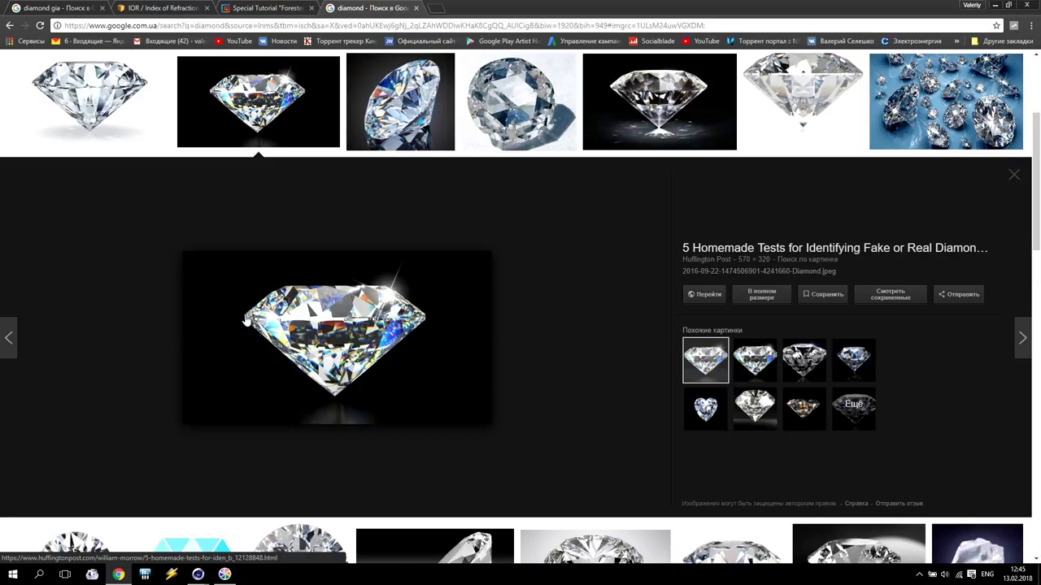
pyautogui.click(753, 364)
pyautogui.click(934, 114)
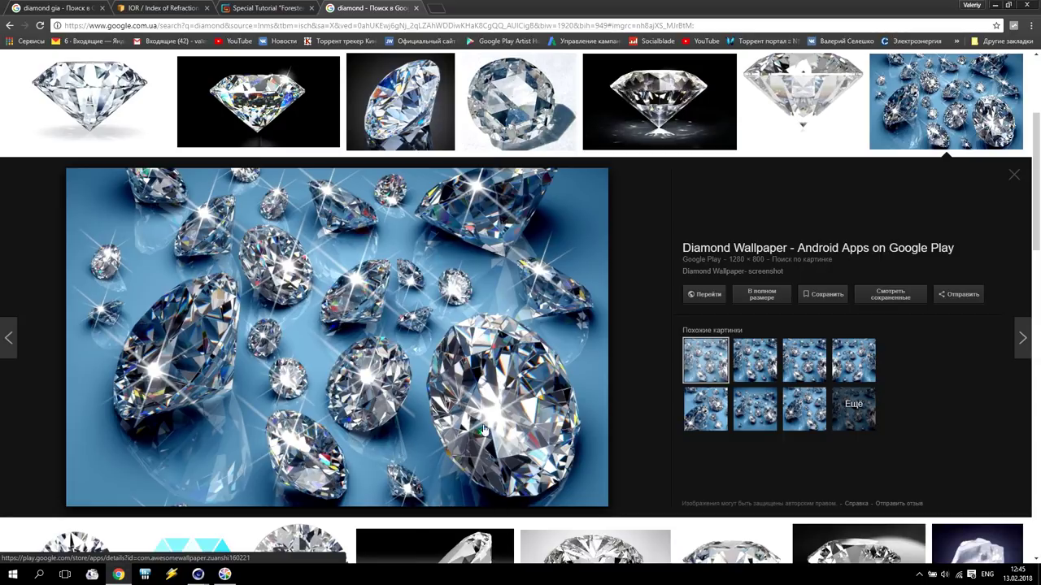
pyautogui.moveTo(198, 574)
pyautogui.click(259, 539)
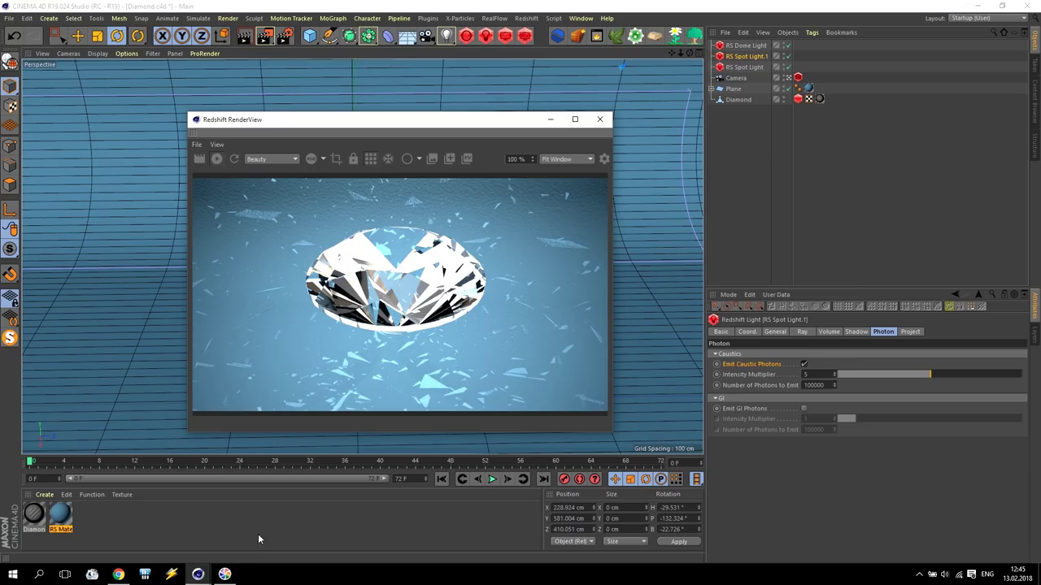
# - Open the Diamond material's shader graph beside the RenderView and set the RS Material's reflection colour to bright green
pyautogui.moveTo(368, 125); pyautogui.dragTo(189, 30)
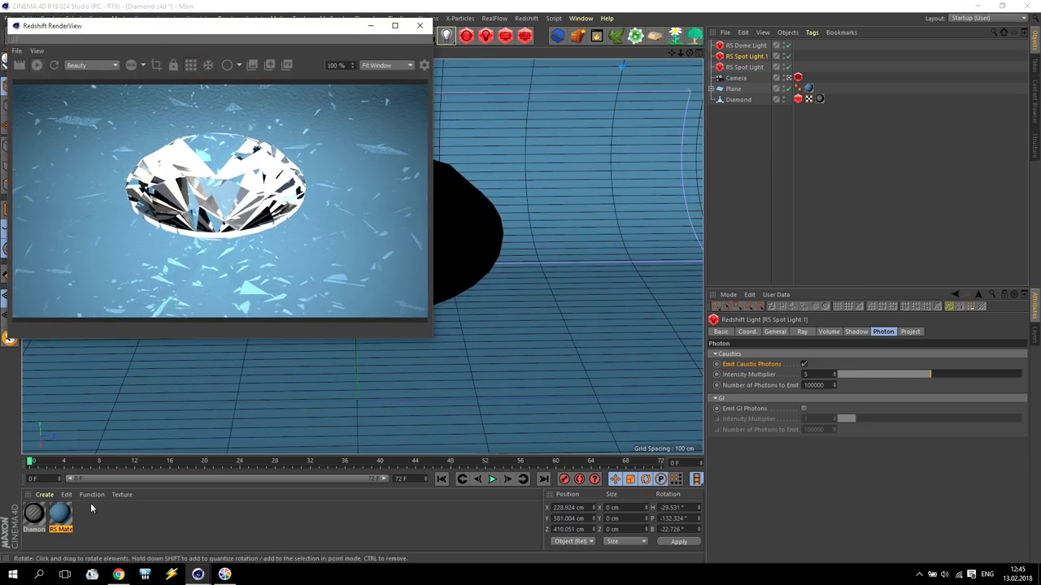
pyautogui.click(34, 514)
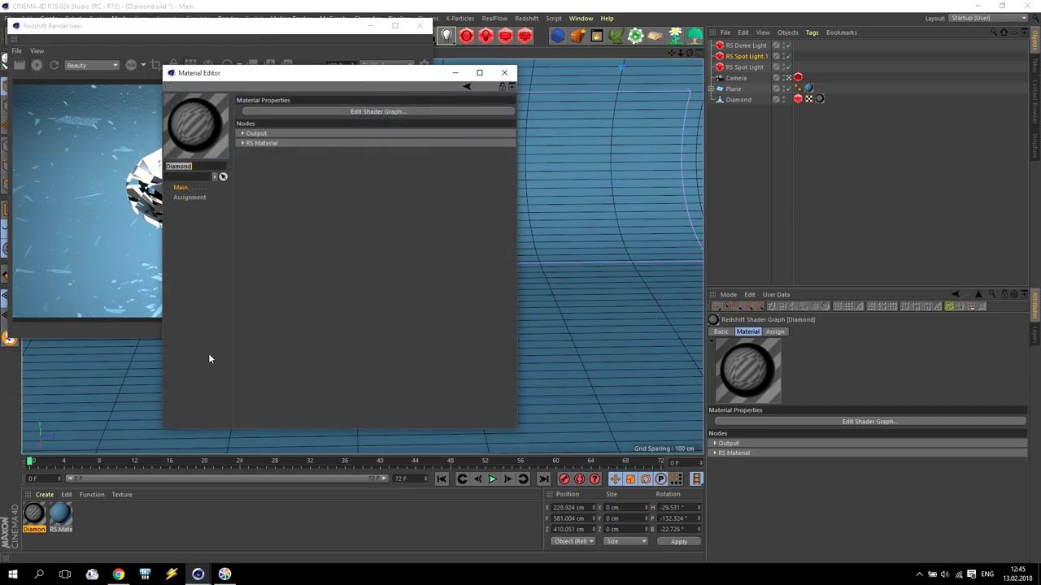
pyautogui.moveTo(356, 83); pyautogui.dragTo(856, 186)
pyautogui.click(857, 213)
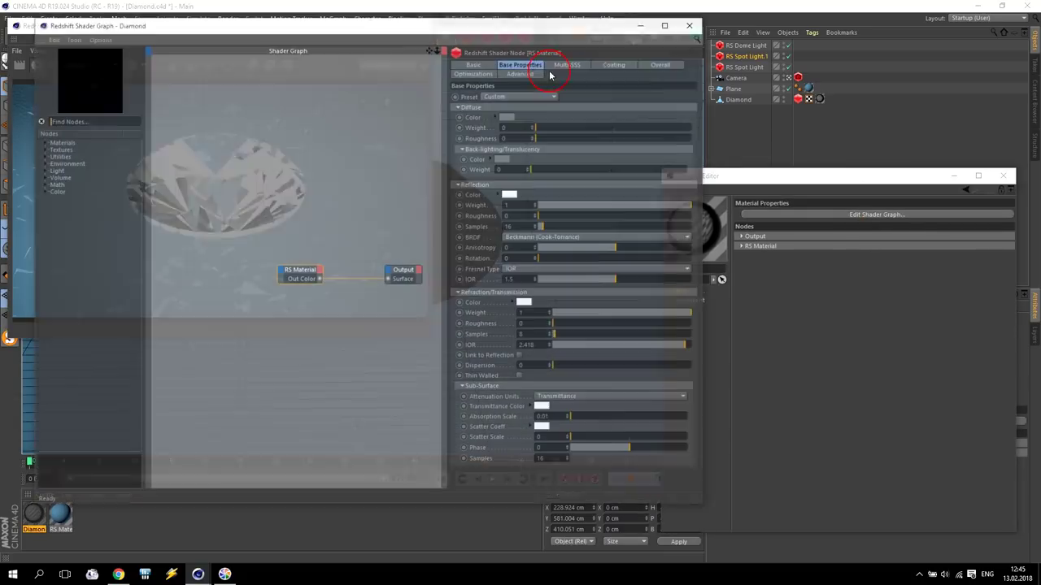
pyautogui.moveTo(456, 30); pyautogui.dragTo(788, 78)
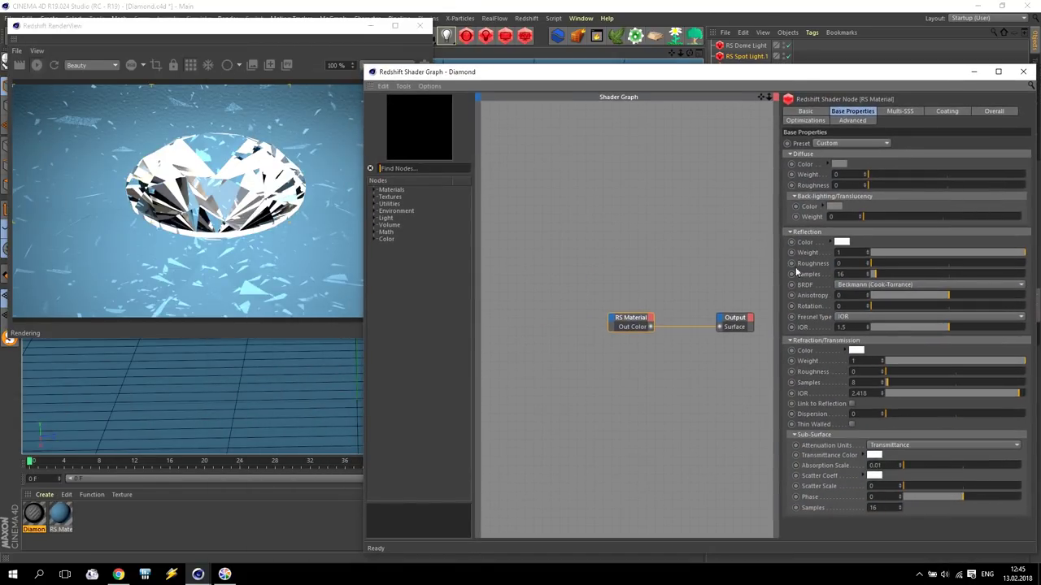
pyautogui.click(841, 242)
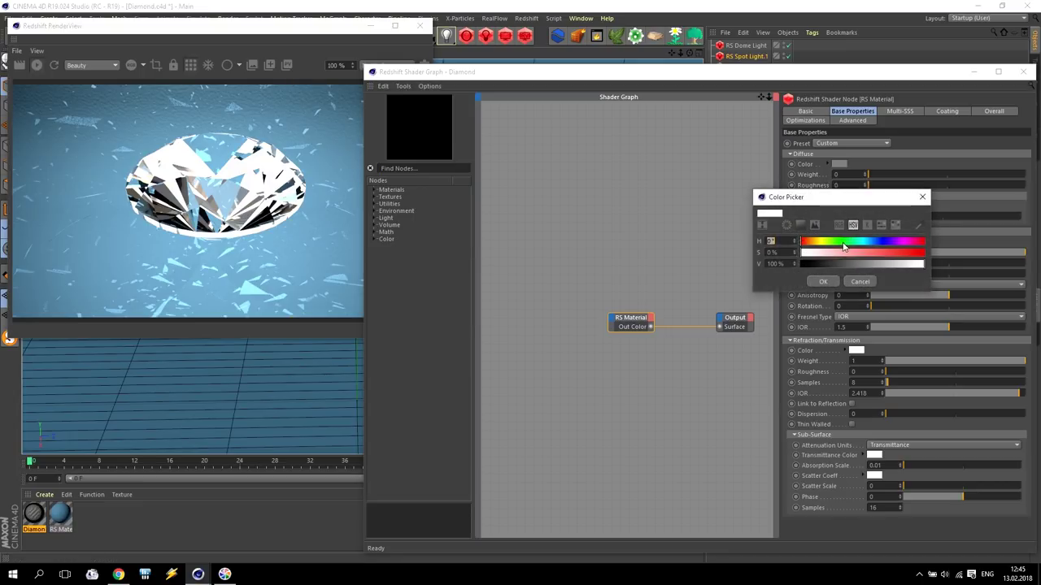
pyautogui.click(823, 281)
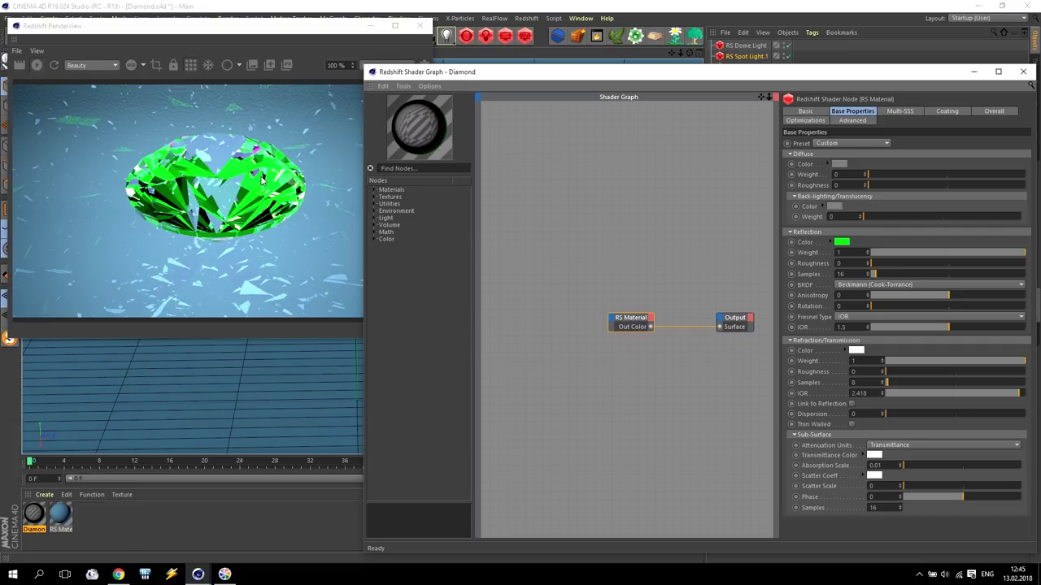
# - Add an AO texture node to the Diamond graph and connect its output to the RS Material's Refl Color
pyautogui.click(375, 190)
pyautogui.click(375, 190)
pyautogui.click(374, 198)
pyautogui.moveTo(392, 204); pyautogui.dragTo(453, 216)
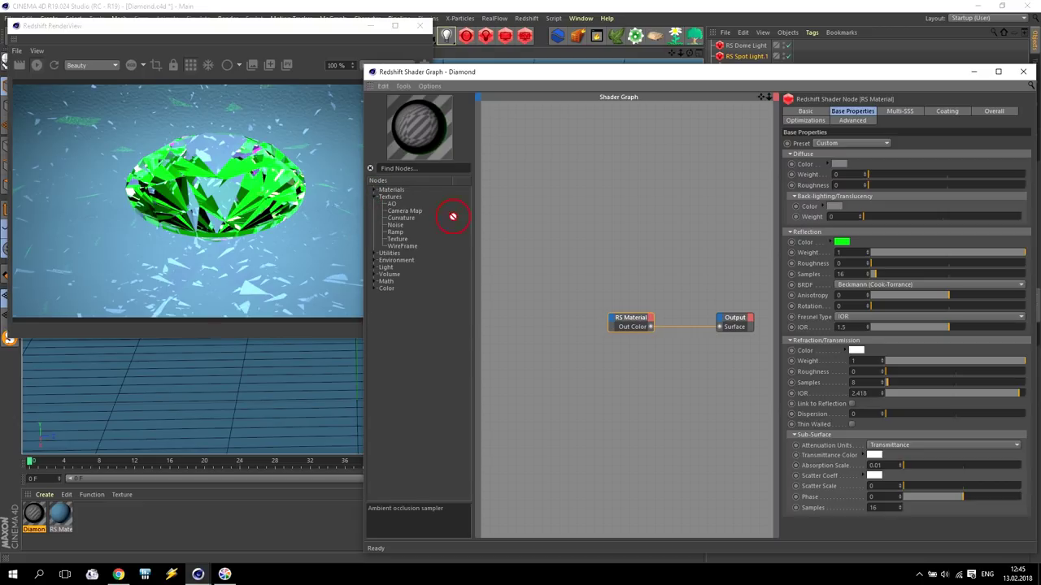
pyautogui.moveTo(556, 235); pyautogui.dragTo(543, 235)
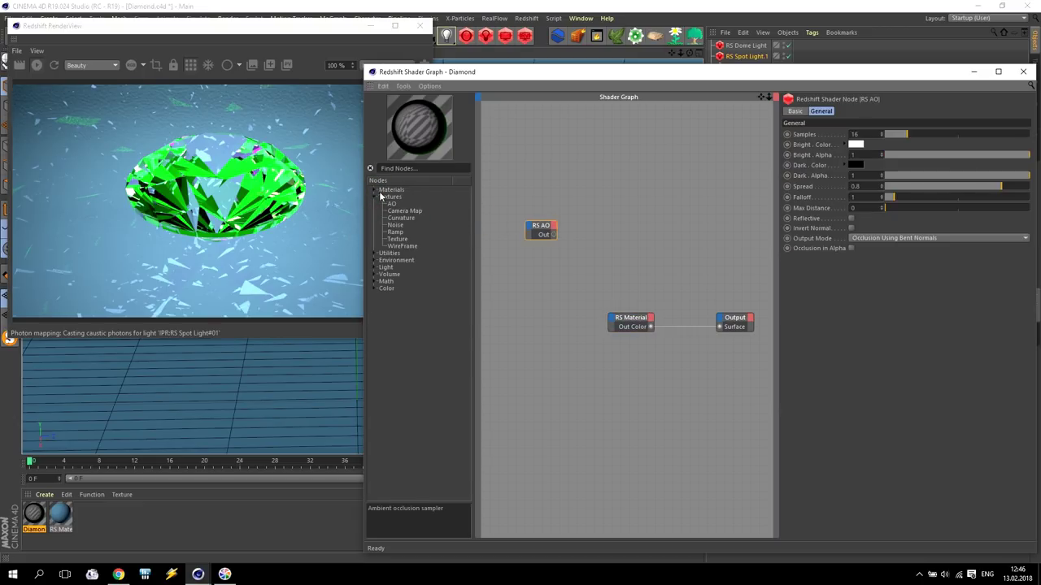
pyautogui.moveTo(551, 234); pyautogui.dragTo(611, 324)
pyautogui.moveTo(640, 347)
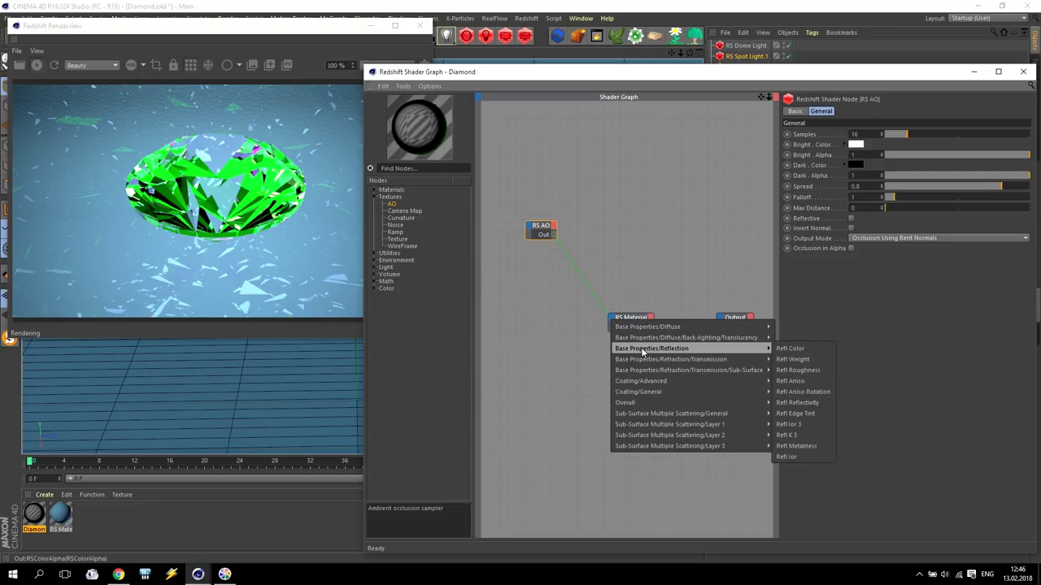
pyautogui.click(796, 350)
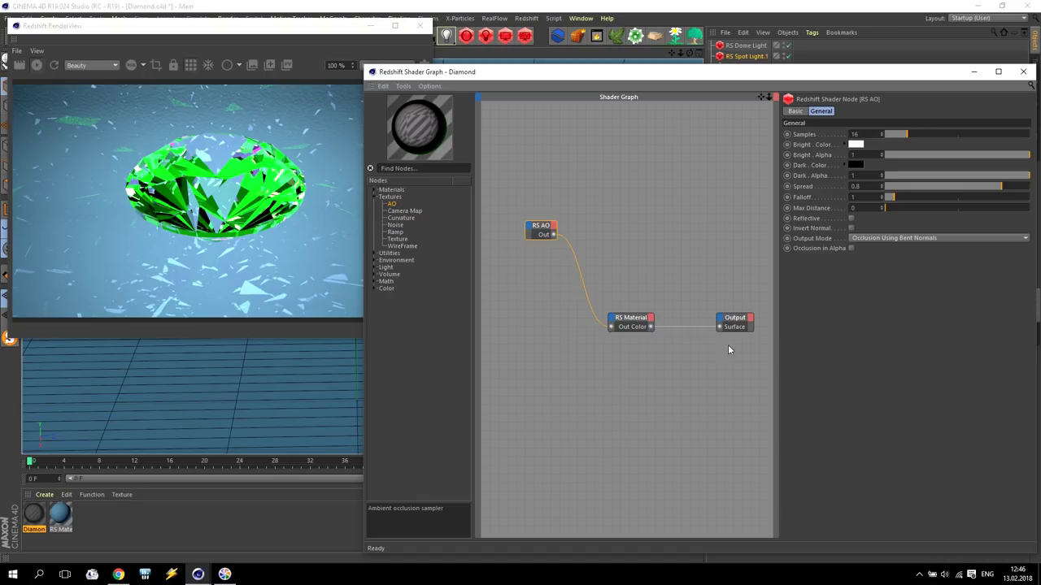
# - Reposition the RS Material node and try to connect the RS AO output directly to the Output node's Surface
pyautogui.click(632, 323)
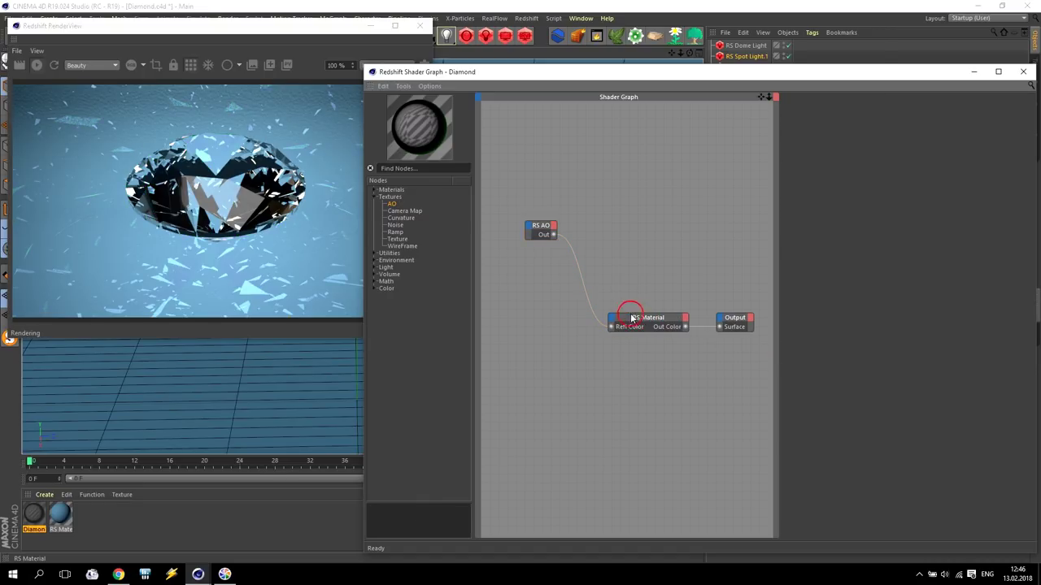
pyautogui.moveTo(632, 324); pyautogui.dragTo(603, 307)
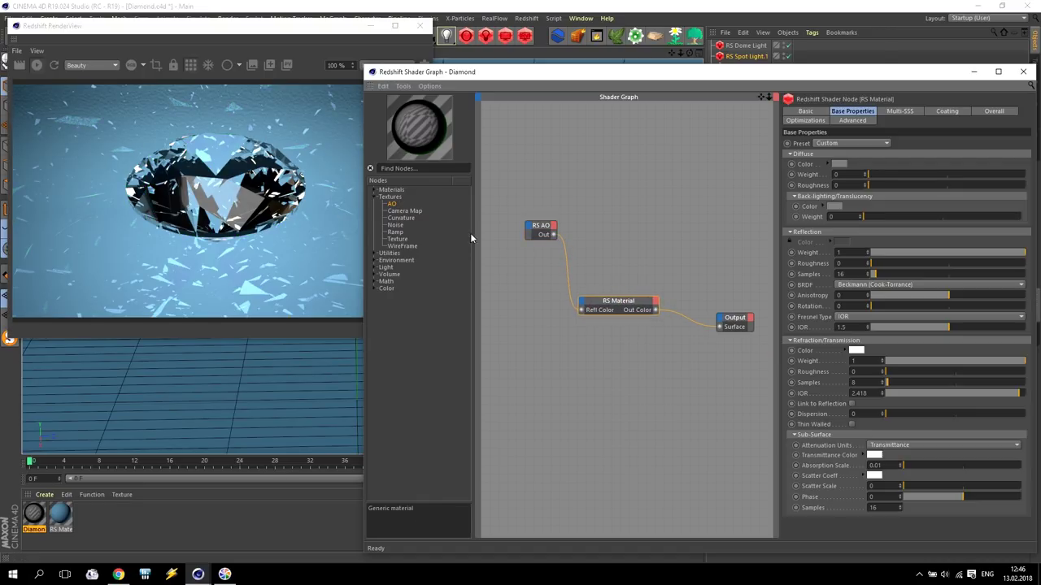
pyautogui.click(539, 231)
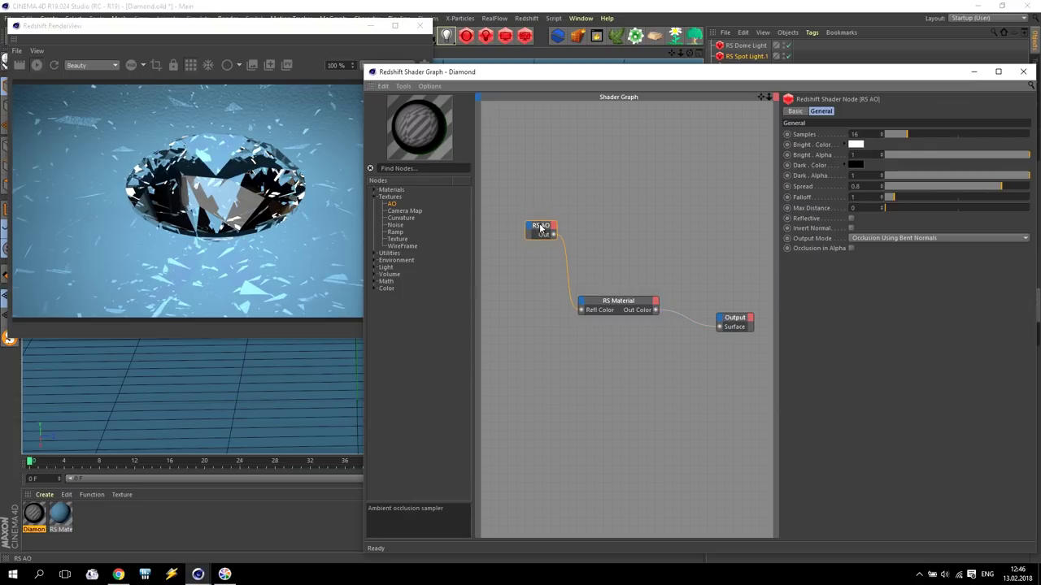
pyautogui.moveTo(552, 237); pyautogui.dragTo(720, 328)
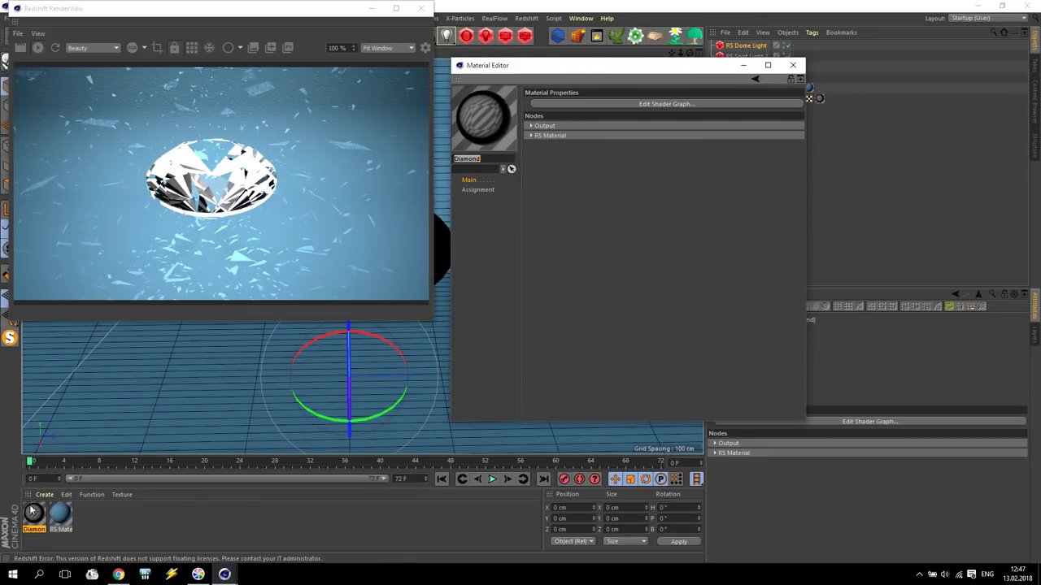
# - Reopen the Diamond material's shader graph and arrange it beside the RenderView so that both the graph and the render are visible
pyautogui.click(594, 105)
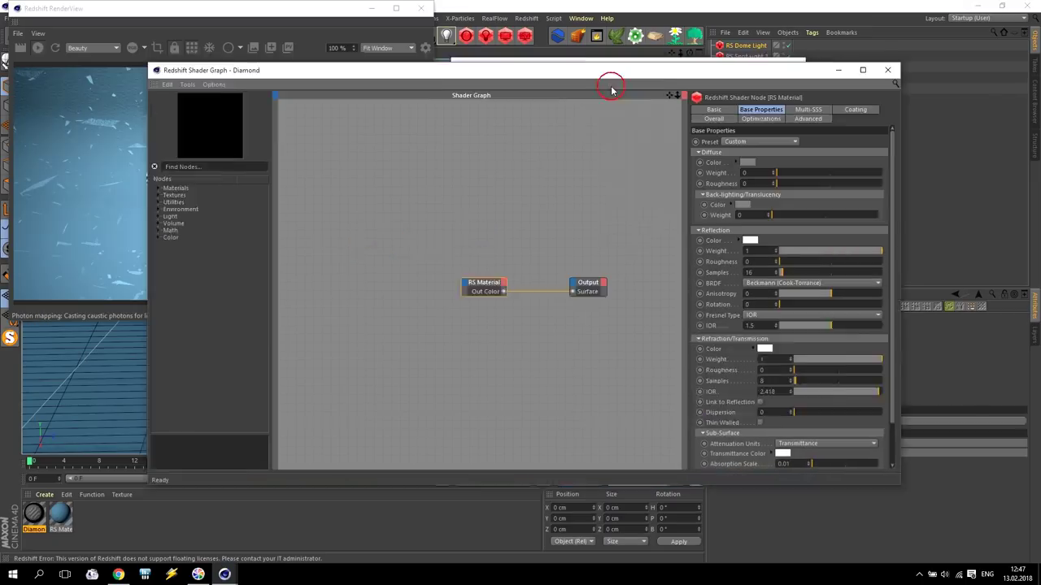
pyautogui.moveTo(327, 9); pyautogui.dragTo(310, 11)
pyautogui.click(629, 350)
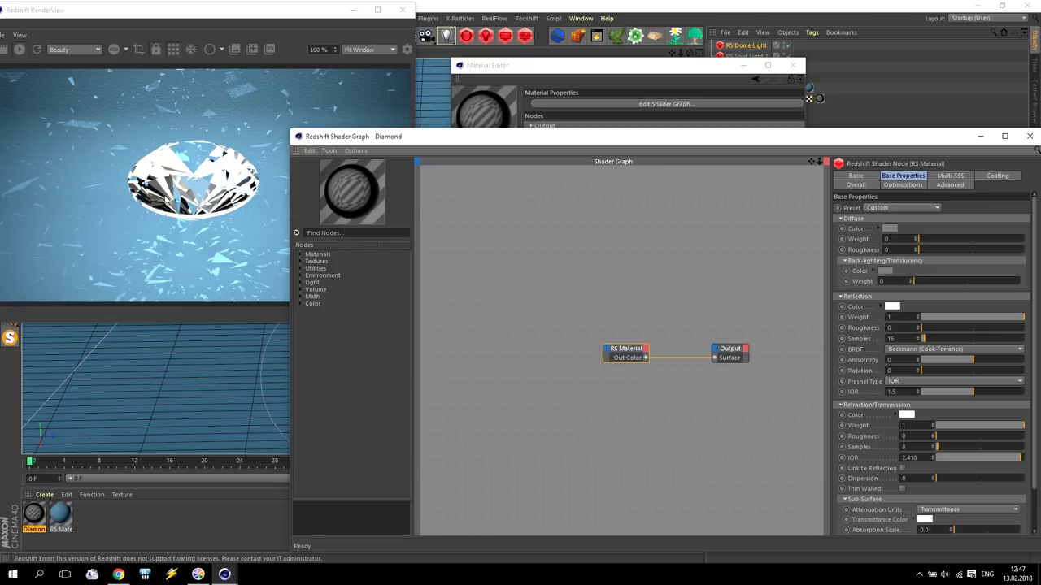
pyautogui.moveTo(290, 17); pyautogui.dragTo(306, 14)
pyautogui.click(491, 145)
# - Feed a new AO node into the RS Material's Refl Color and set its Output Mode to Return Bent Normals (World Space)
pyautogui.click(316, 261)
pyautogui.moveTo(317, 268); pyautogui.dragTo(609, 351)
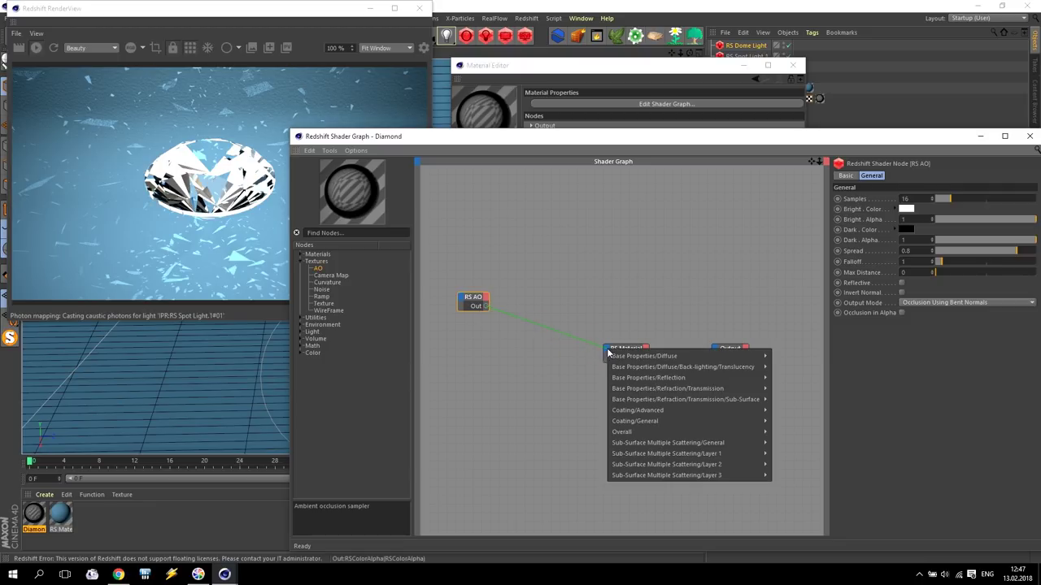
pyautogui.moveTo(656, 376)
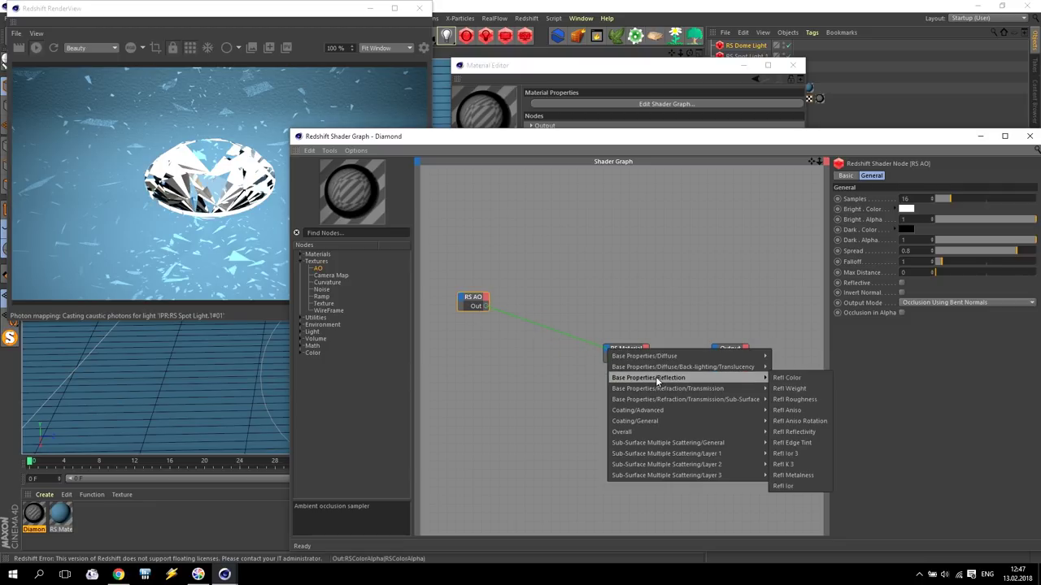
pyautogui.click(788, 384)
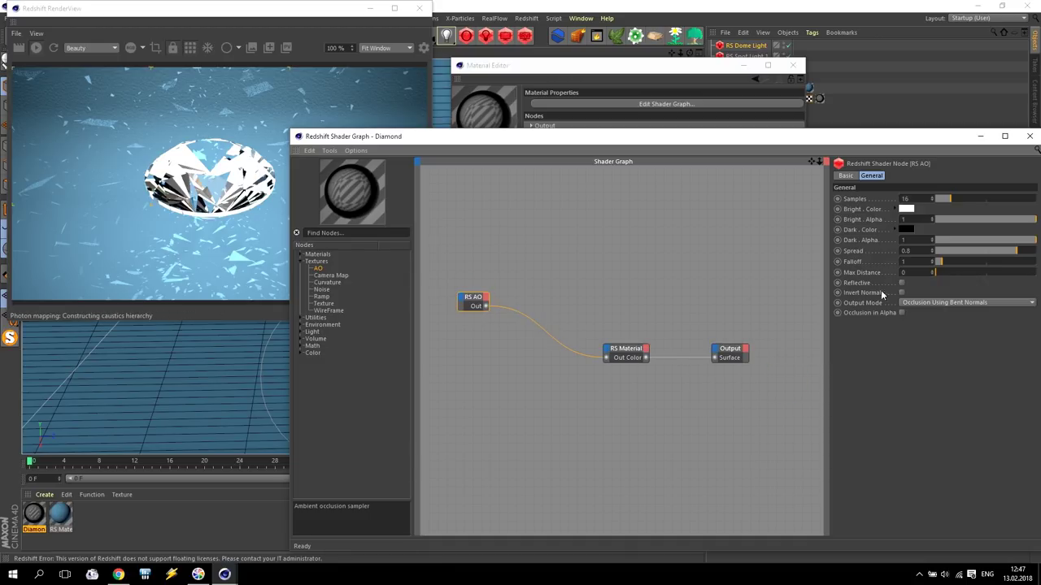
pyautogui.click(919, 302)
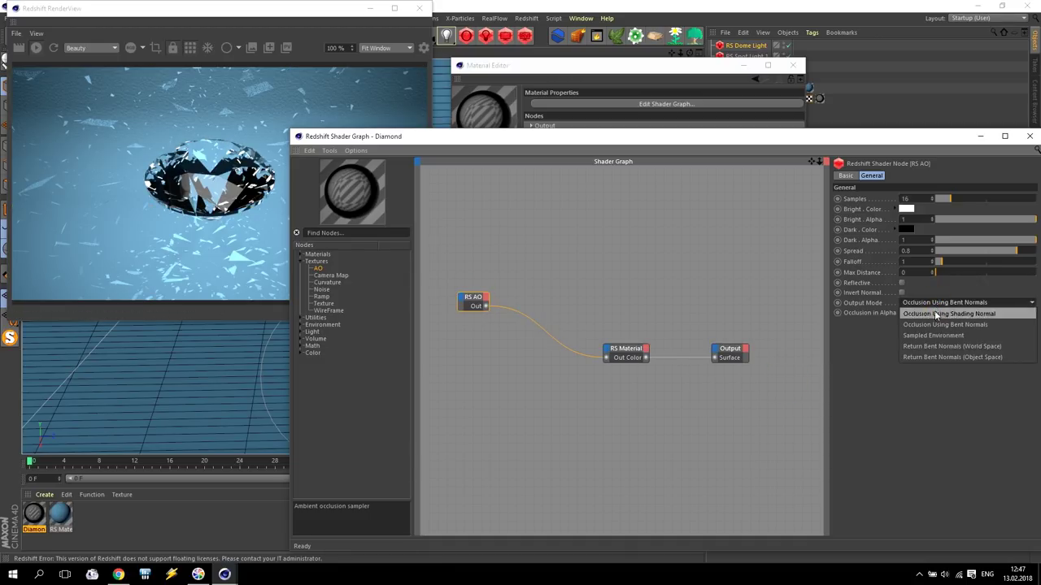
pyautogui.click(995, 348)
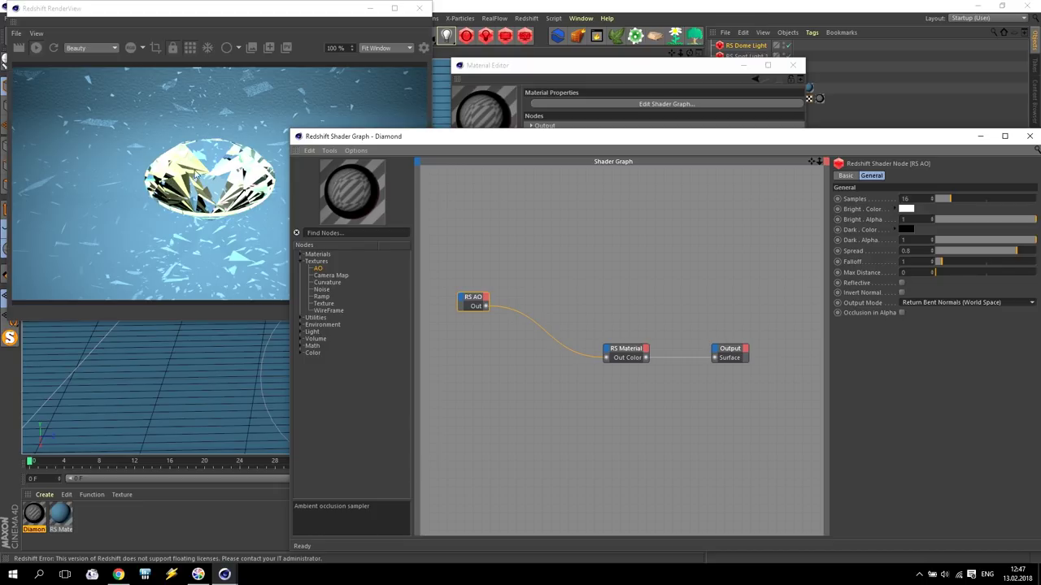
# - Insert a Ramp texture node between the RS AO and RS Material nodes and set its Source to Alt
pyautogui.click(318, 298)
pyautogui.click(547, 300)
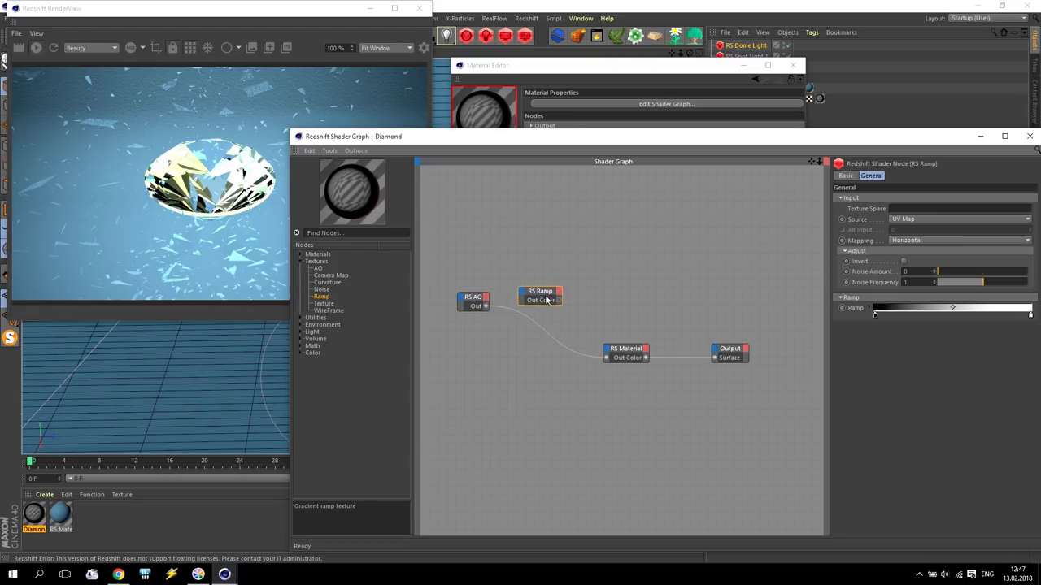
pyautogui.moveTo(485, 308); pyautogui.dragTo(600, 351)
pyautogui.click(544, 297)
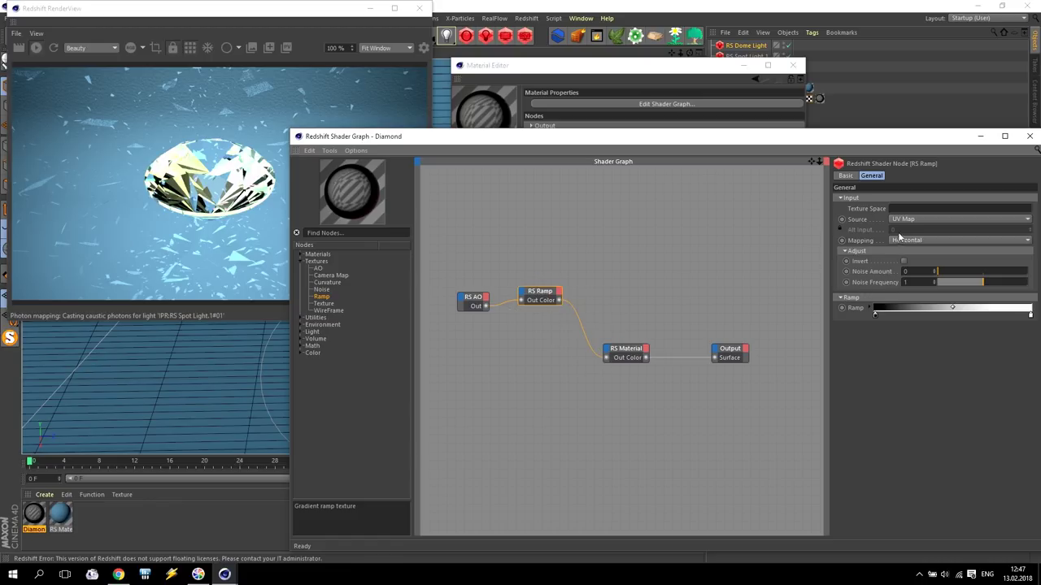
pyautogui.click(903, 219)
pyautogui.click(897, 235)
# - Load the Rainbow 2 gradient preset into the RS Ramp node
pyautogui.click(870, 308)
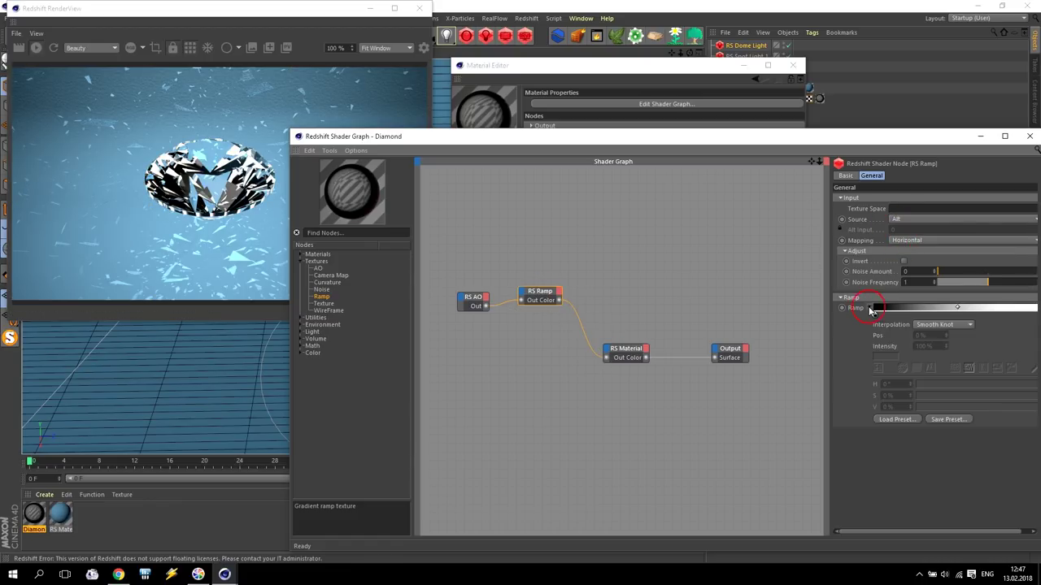
pyautogui.click(898, 420)
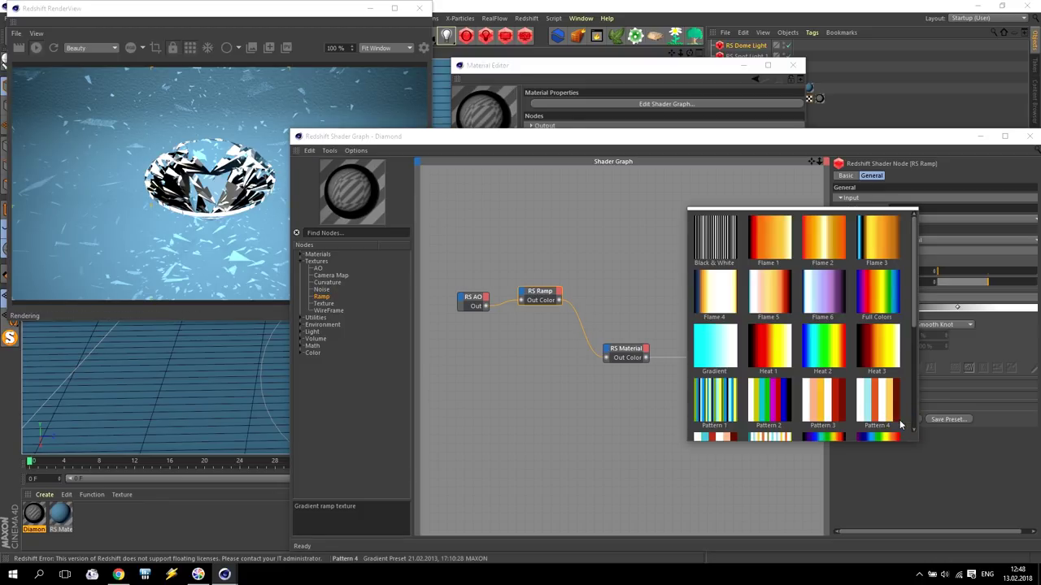
pyautogui.scroll(-3, 807, 328)
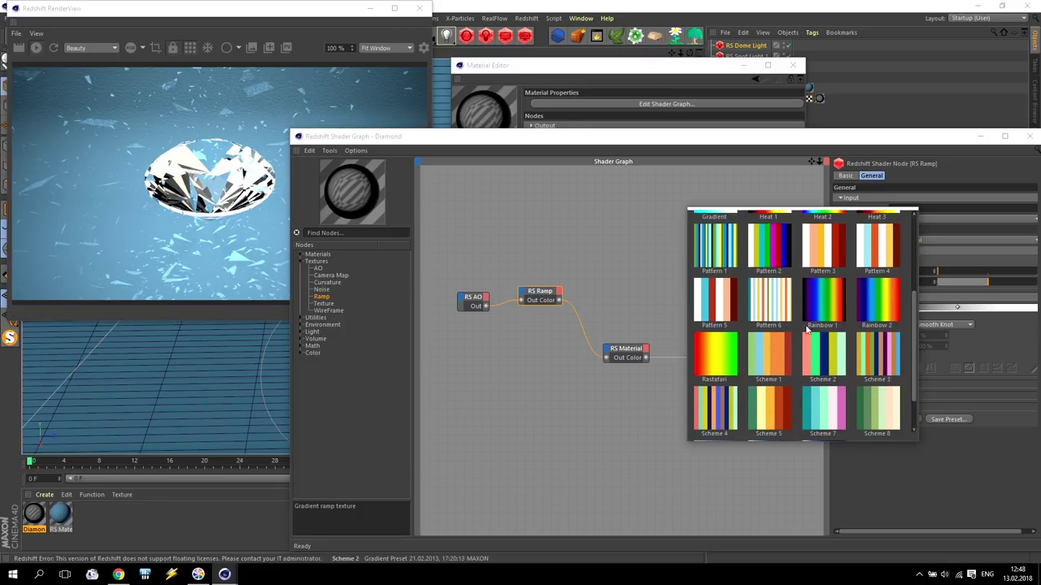
pyautogui.click(867, 312)
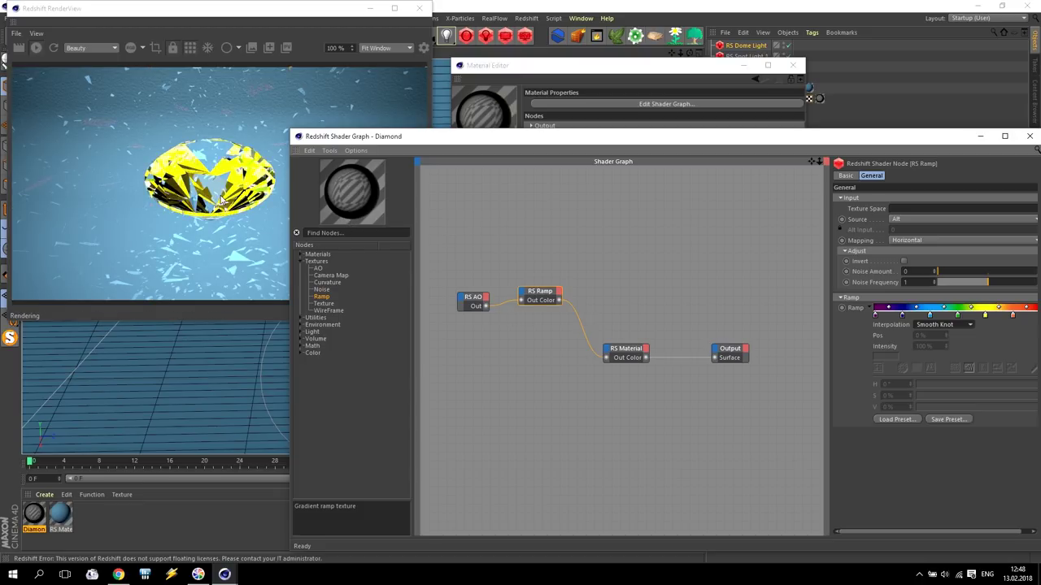
# - Try the Flame 6 gradient preset on the RS Ramp, followed by the Pattern 2 preset
pyautogui.click(903, 418)
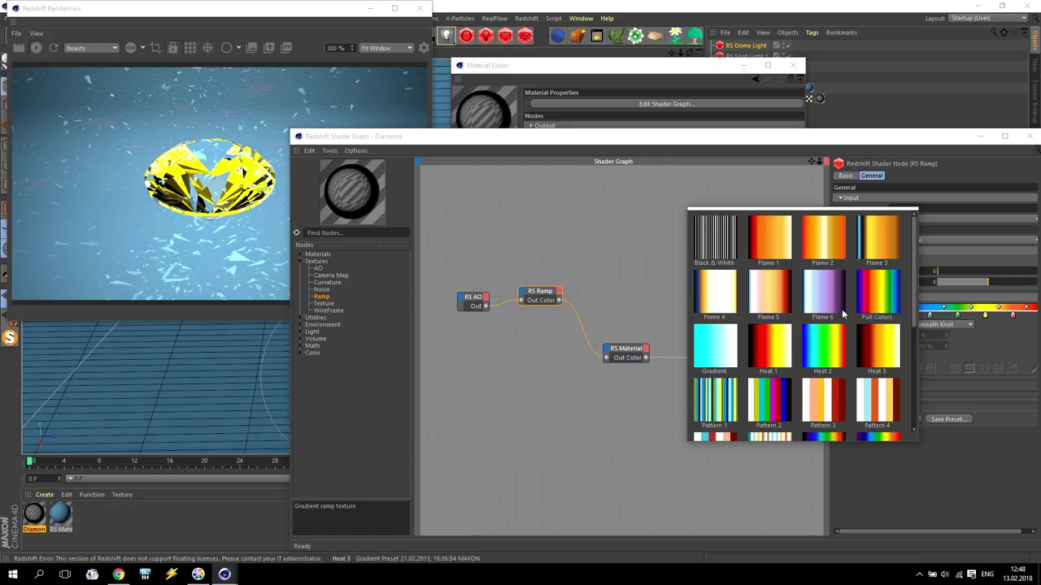
pyautogui.click(827, 289)
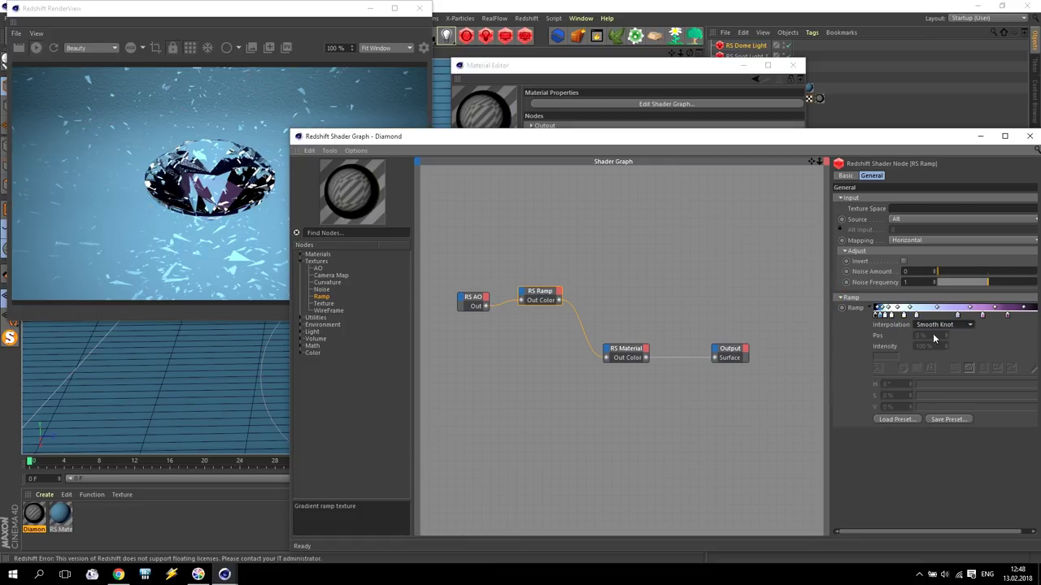
pyautogui.click(897, 420)
pyautogui.click(776, 401)
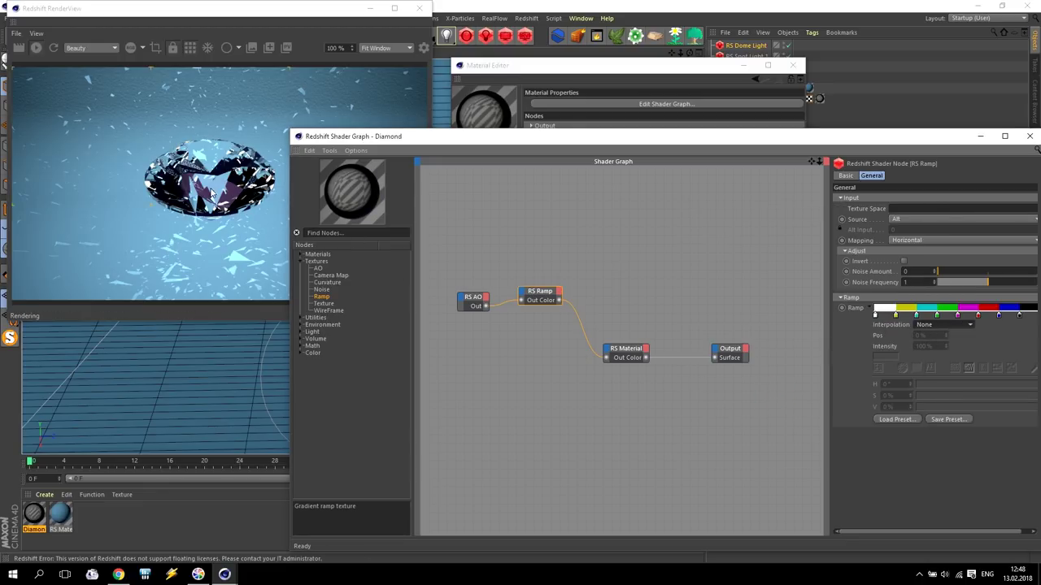
# - Reconnect the RS AO output directly to the RS Material's Refl Color and delete the RS Ramp node
pyautogui.moveTo(488, 300); pyautogui.dragTo(606, 357)
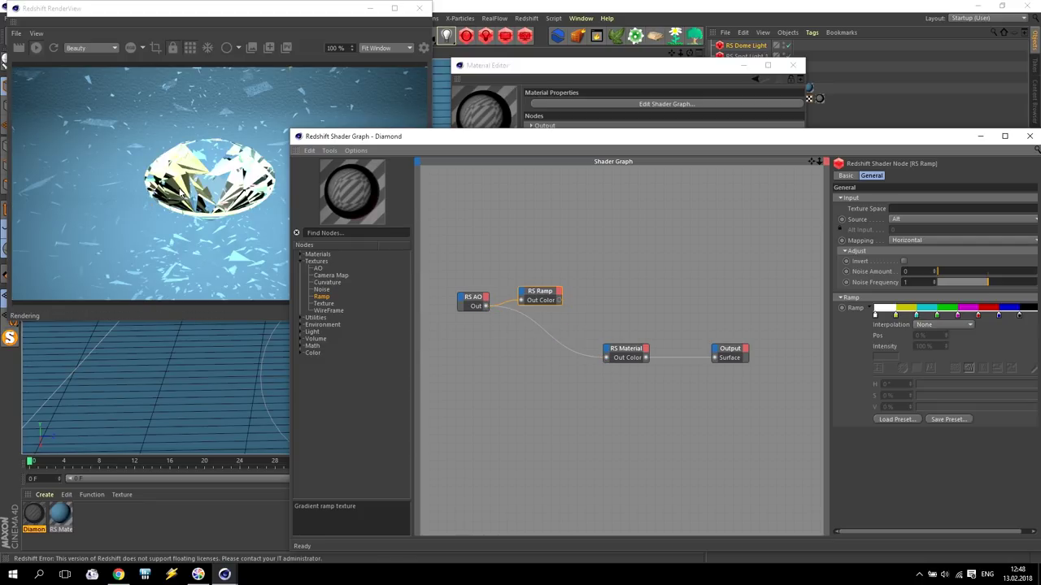
pyautogui.click(548, 295)
pyautogui.press('Delete')
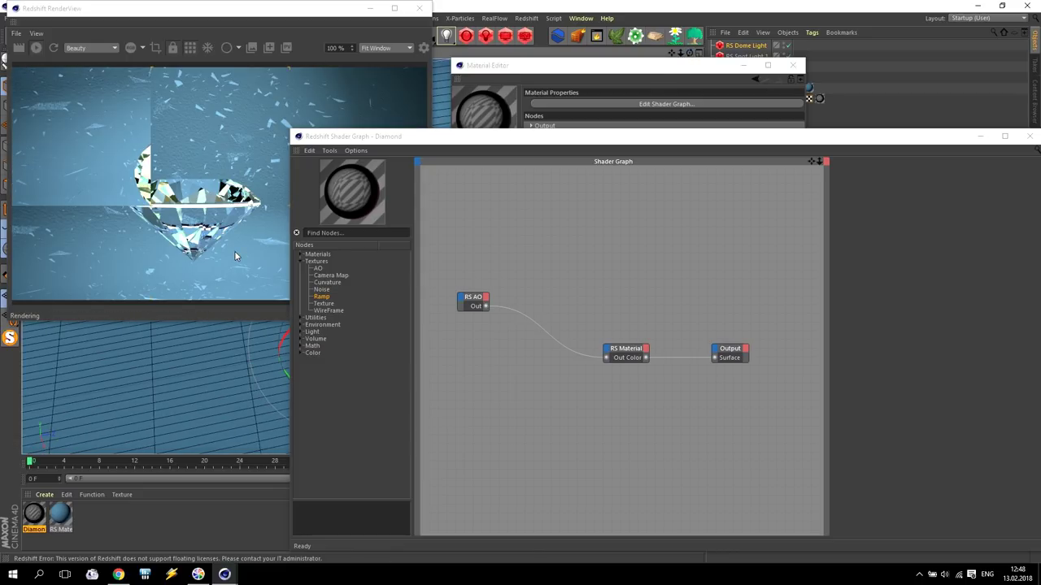
# - Set the RS Material's refraction Dispersion to 1
pyautogui.click(609, 351)
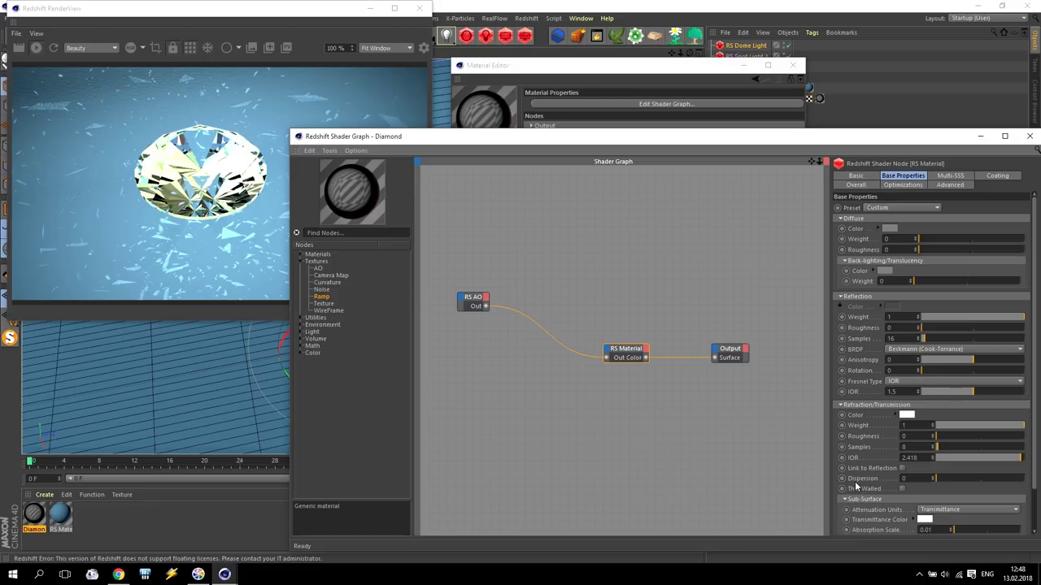
pyautogui.click(920, 479)
pyautogui.write('1')
pyautogui.press('Return')
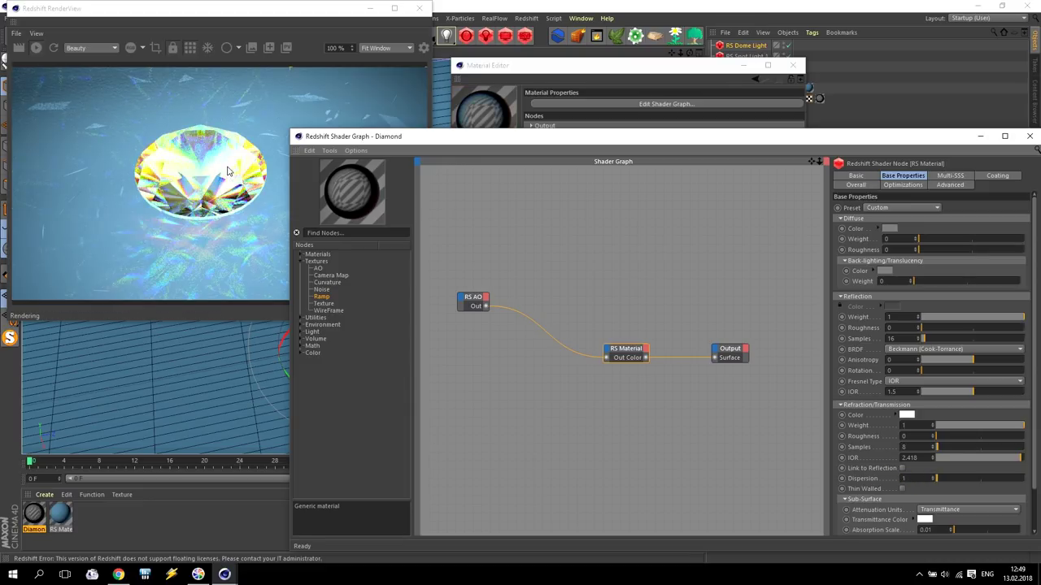
# - Reposition the shader graph window beside the render and set the RS Material's Dispersion to 50
pyautogui.moveTo(388, 139); pyautogui.dragTo(519, 139)
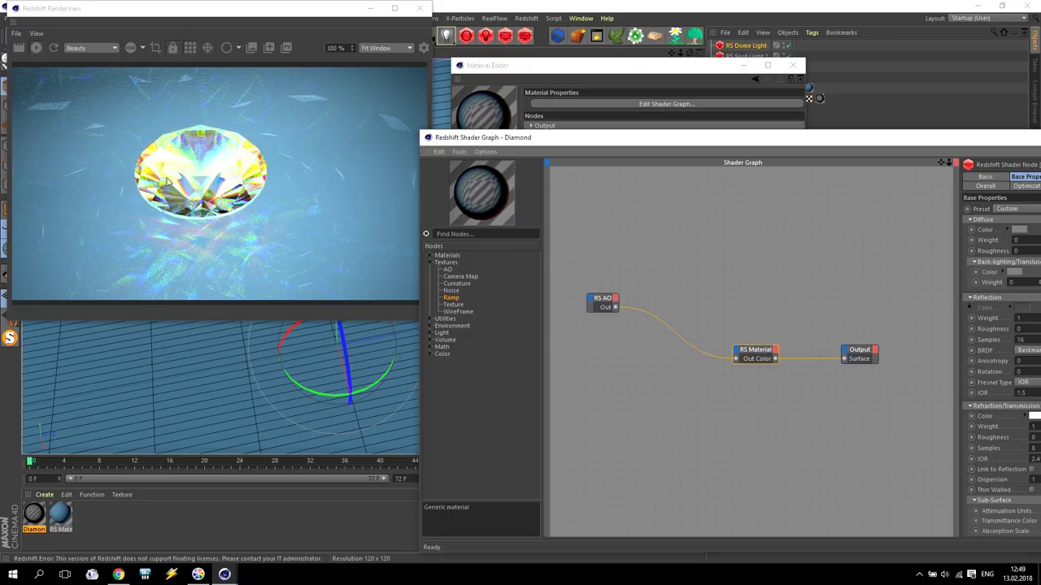
pyautogui.moveTo(623, 142); pyautogui.dragTo(551, 99)
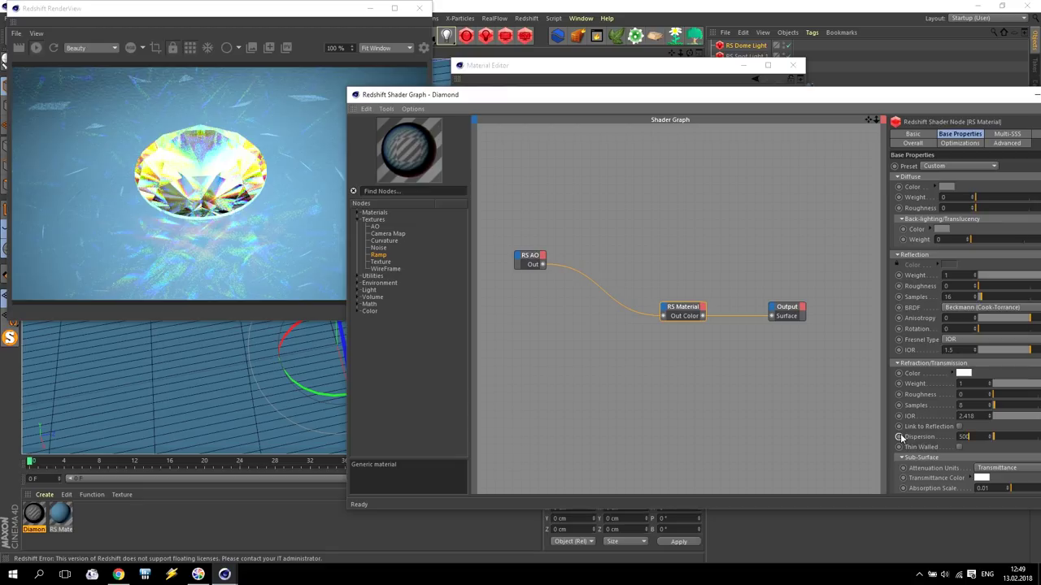
pyautogui.press('Return')
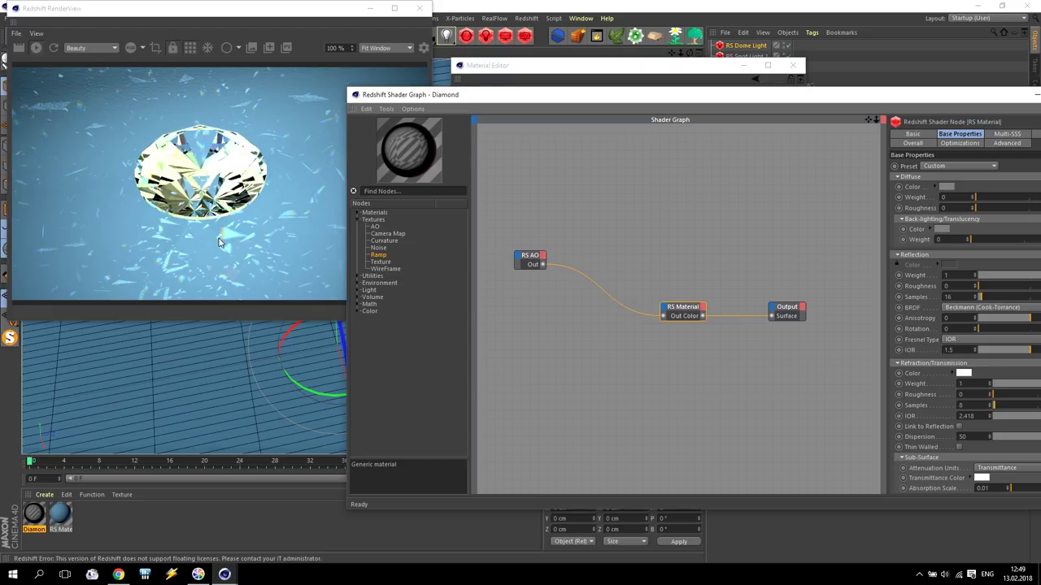
# - Disconnect the RS AO node from the RS Material to compare the render, and reconnect it to Refl Color
pyautogui.doubleClick(596, 290)
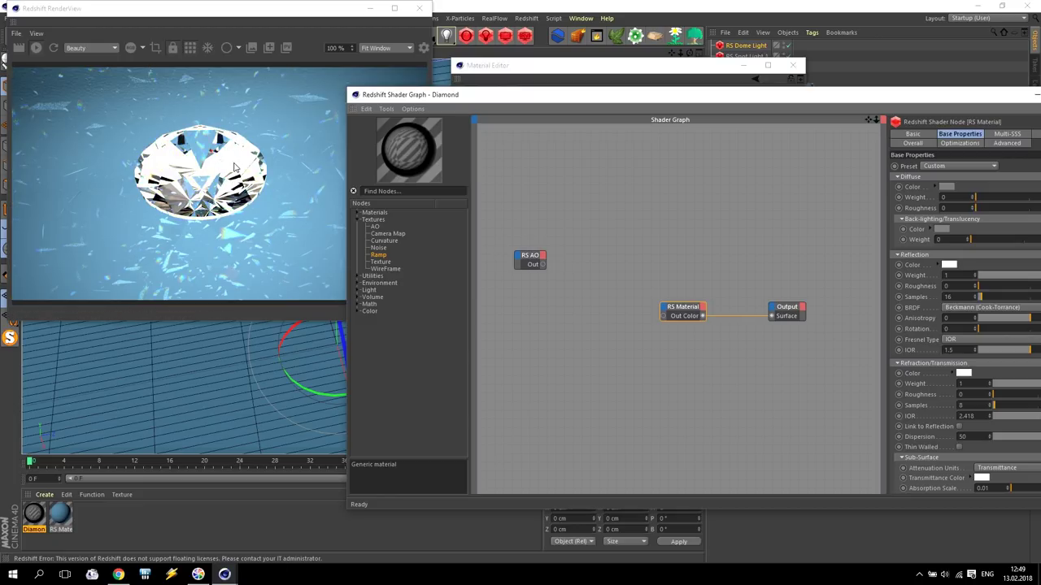
pyautogui.moveTo(543, 264); pyautogui.dragTo(665, 319)
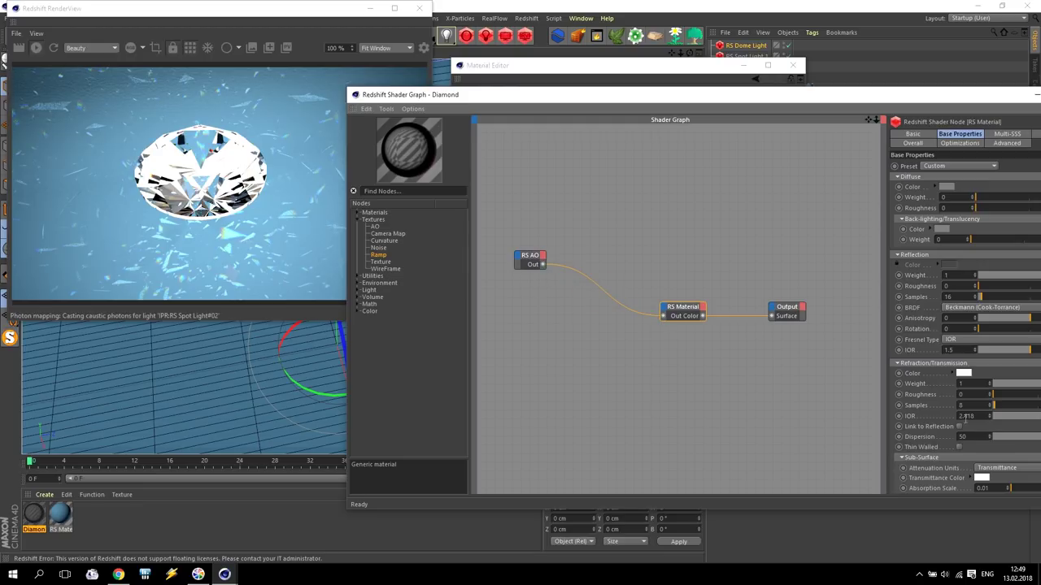
# - Set the RS Material's Dispersion to 20 and close the Material Editor
pyautogui.moveTo(950, 443); pyautogui.dragTo(925, 434)
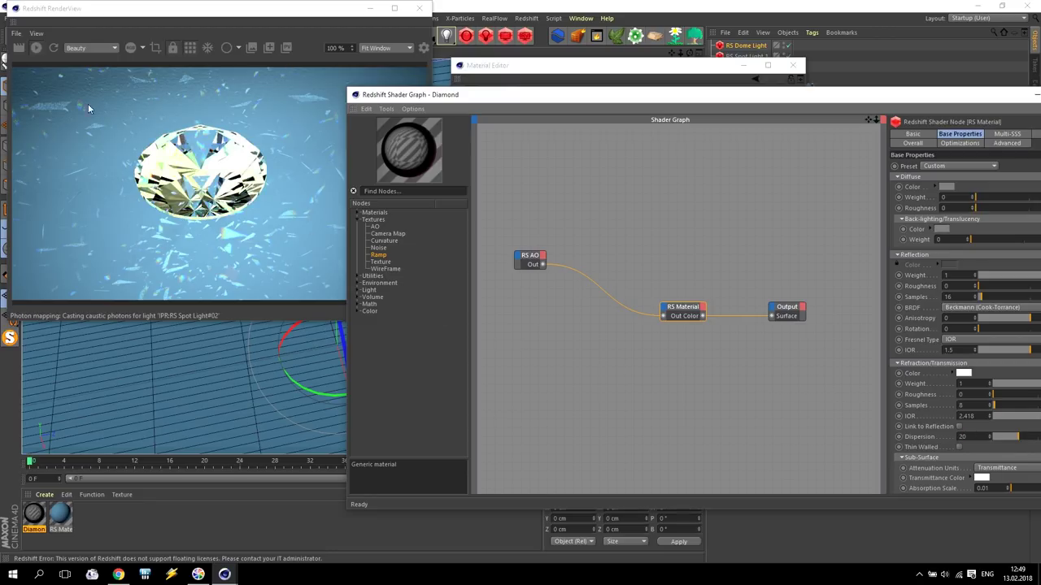
pyautogui.click(793, 67)
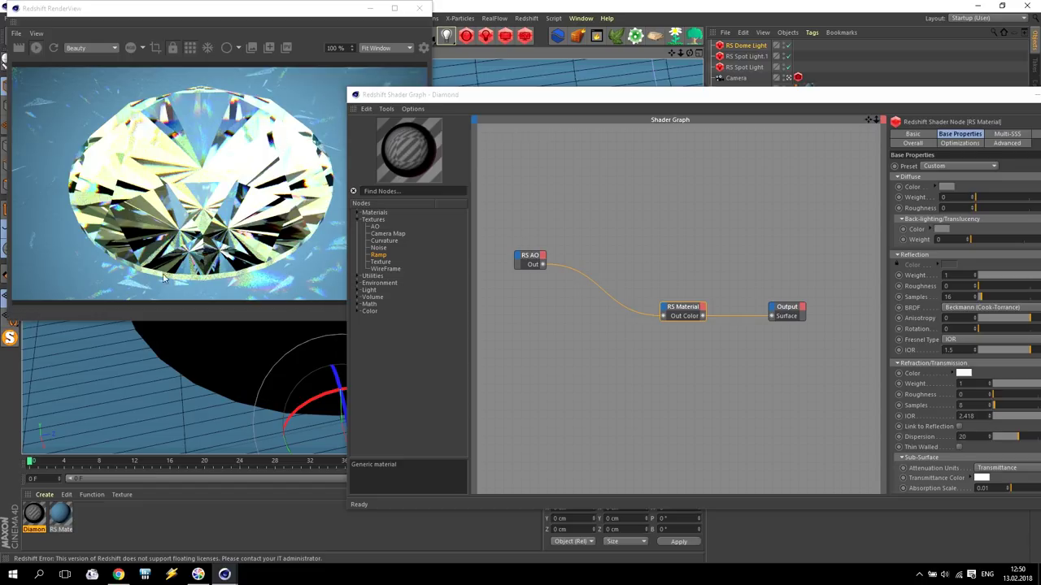
# - Examine the Redshift unified sampling settings and Sampling Overrides in the Render Settings
pyautogui.moveTo(312, 9); pyautogui.dragTo(274, 65)
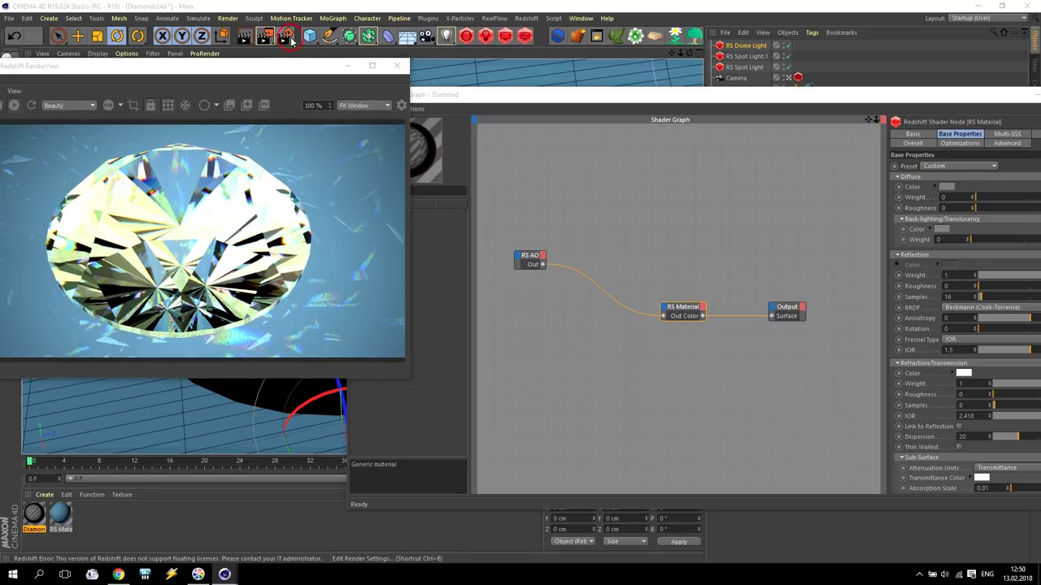
pyautogui.click(288, 39)
pyautogui.click(490, 247)
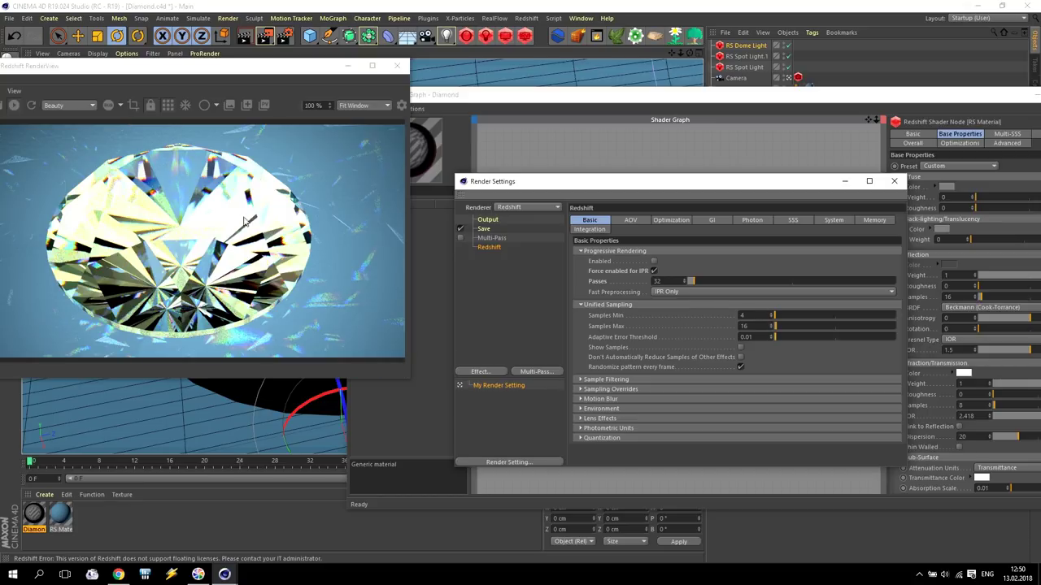
pyautogui.click(579, 391)
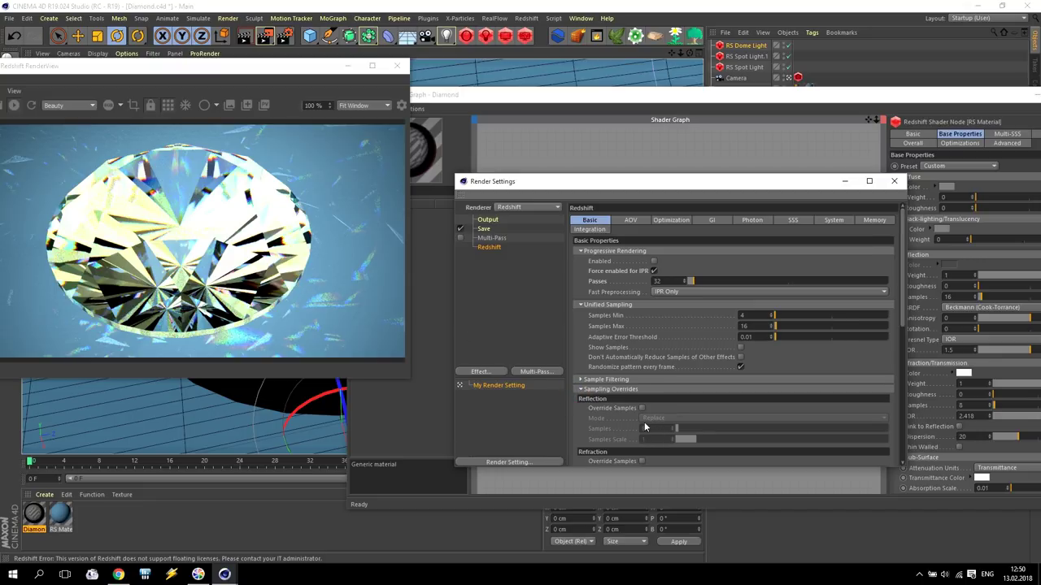
pyautogui.click(586, 391)
pyautogui.click(894, 181)
# - Set the RS Material's reflection Samples to 64, edit its refraction Samples and close the shader graph
pyautogui.moveTo(494, 95); pyautogui.dragTo(468, 58)
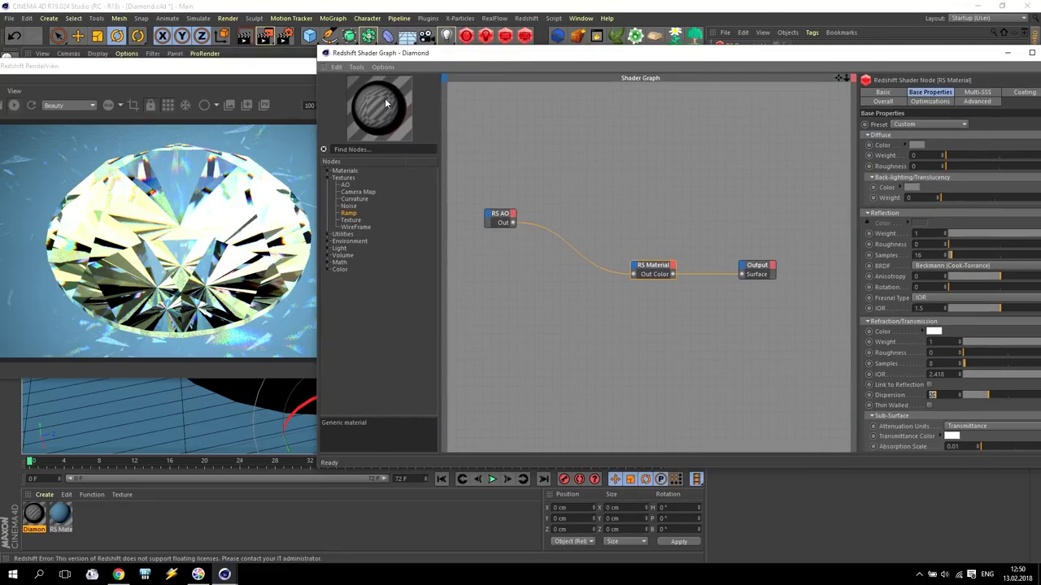
pyautogui.moveTo(746, 55); pyautogui.dragTo(706, 53)
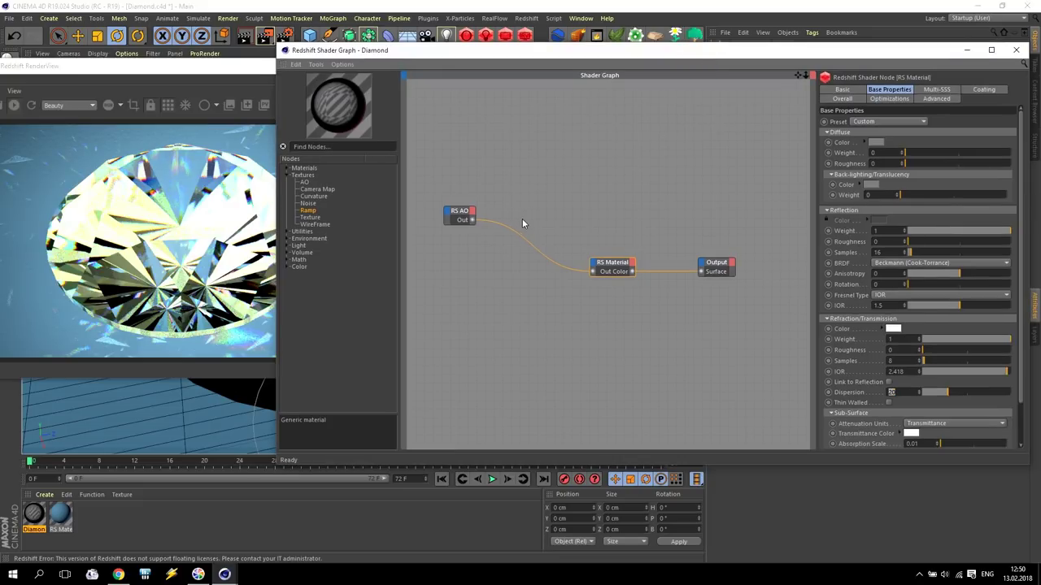
pyautogui.click(893, 252)
pyautogui.write('64')
pyautogui.press('Return')
pyautogui.doubleClick(891, 360)
pyautogui.click(1016, 50)
# - View the diamond from the side and set the RS Dome Light's Exposure to -1
pyautogui.moveTo(689, 52); pyautogui.dragTo(688, 265)
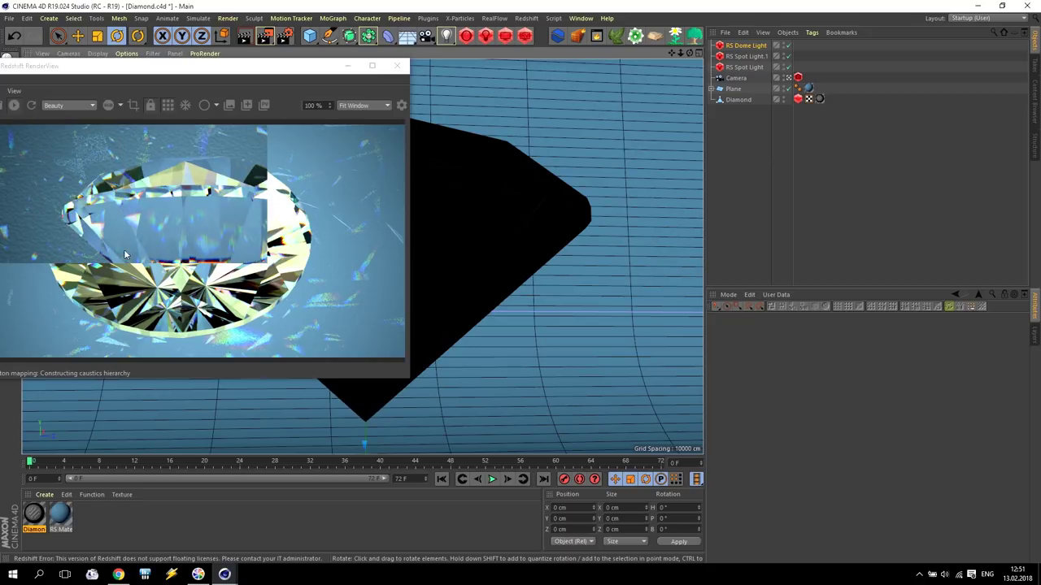
pyautogui.click(748, 46)
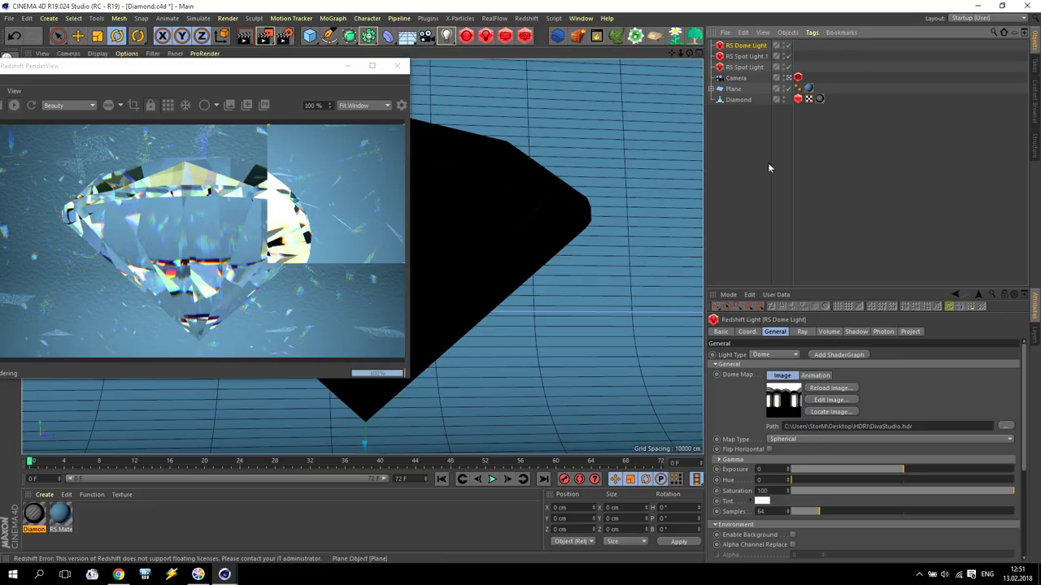
pyautogui.click(724, 472)
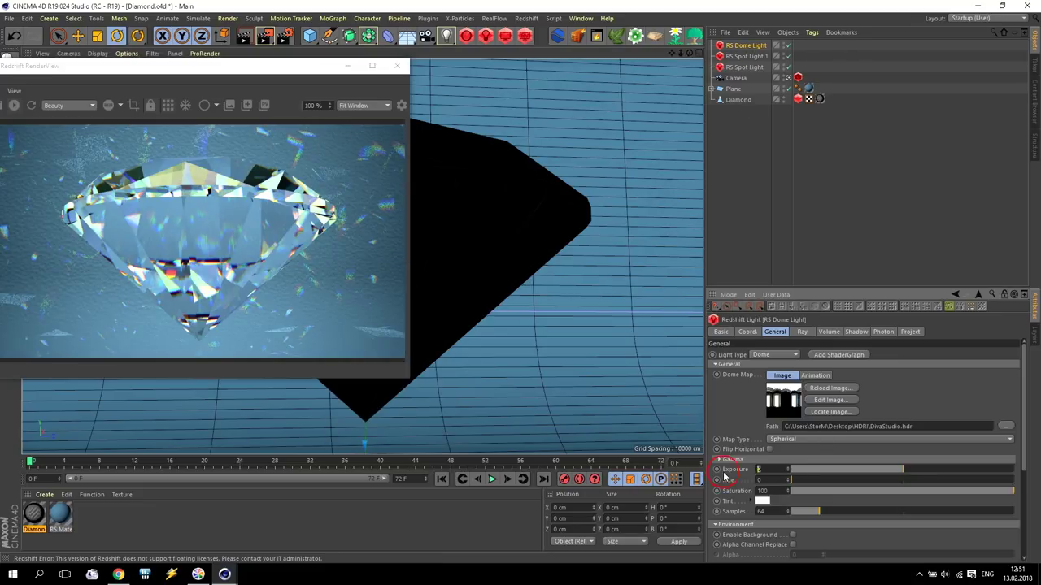
pyautogui.press('Return')
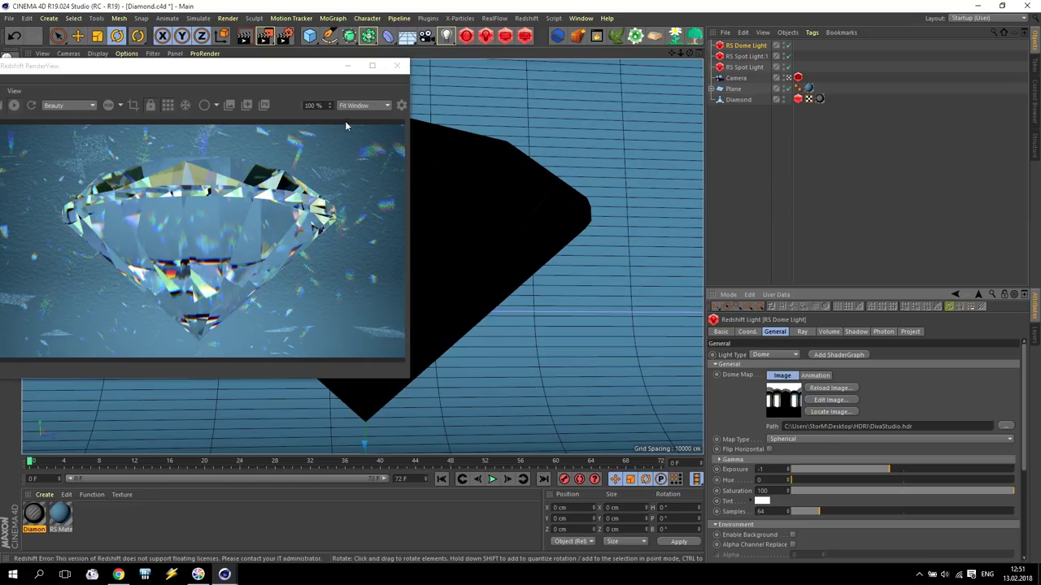
# - Compare a wider view of the diamond render with the reference photo open in Chrome and close the Redshift RenderView
pyautogui.scroll(-3, 553, 260)
pyautogui.scroll(5, 553, 261)
pyautogui.moveTo(681, 57); pyautogui.dragTo(688, 52)
pyautogui.moveTo(211, 79); pyautogui.dragTo(735, 113)
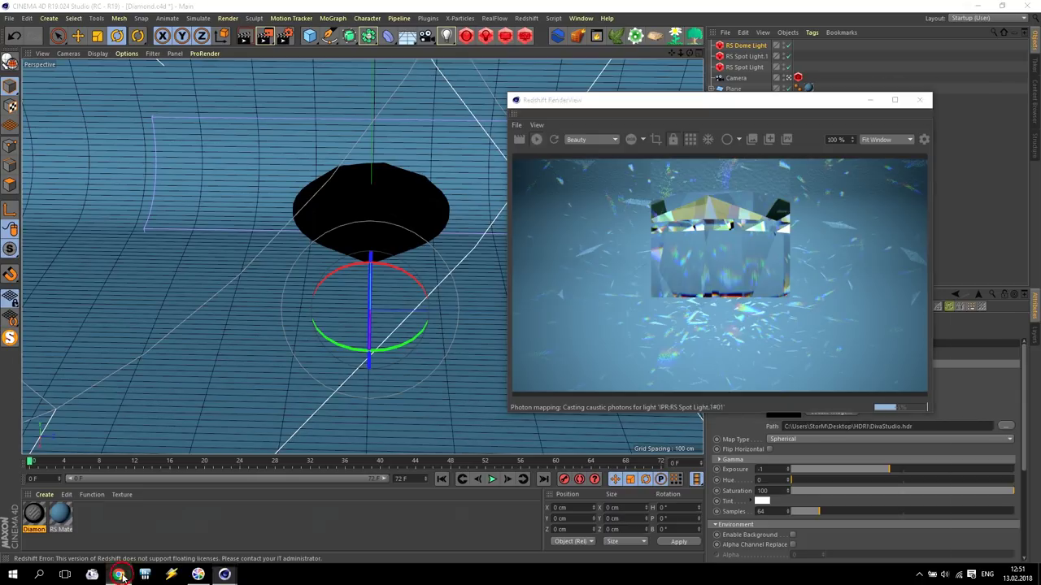
pyautogui.click(119, 574)
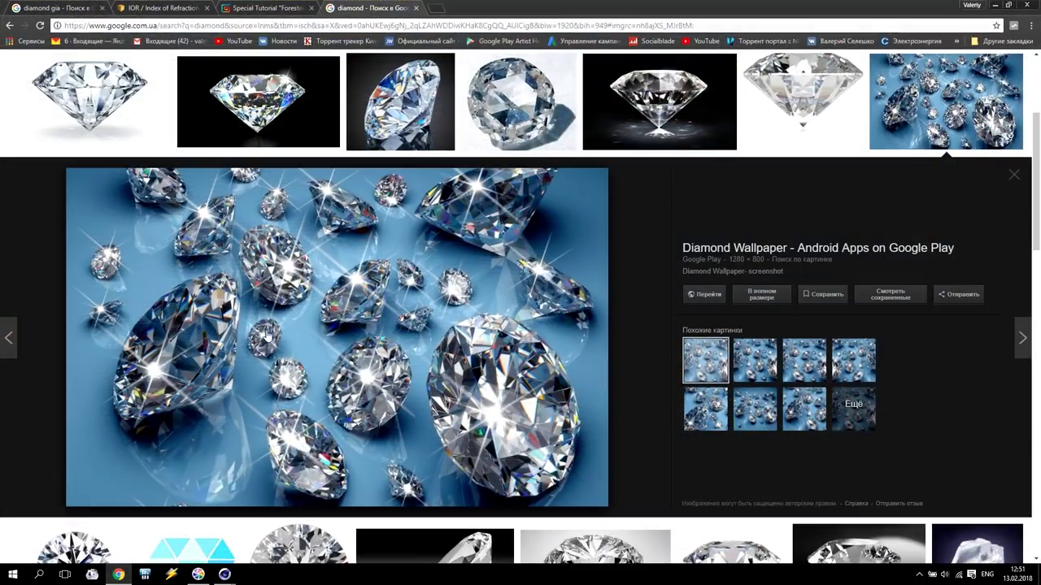
pyautogui.click(992, 6)
pyautogui.moveTo(779, 103); pyautogui.dragTo(394, 84)
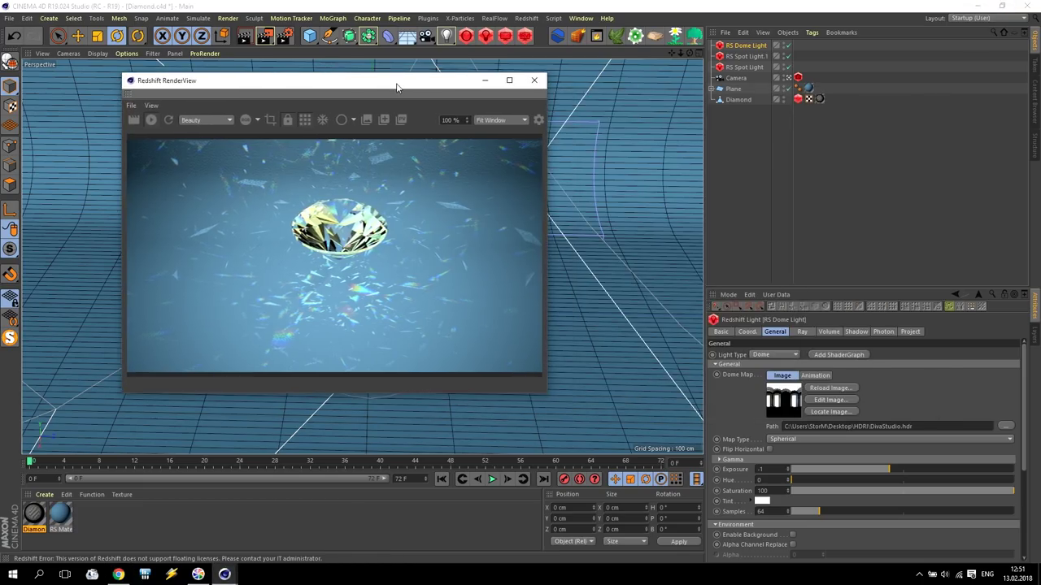
pyautogui.click(534, 80)
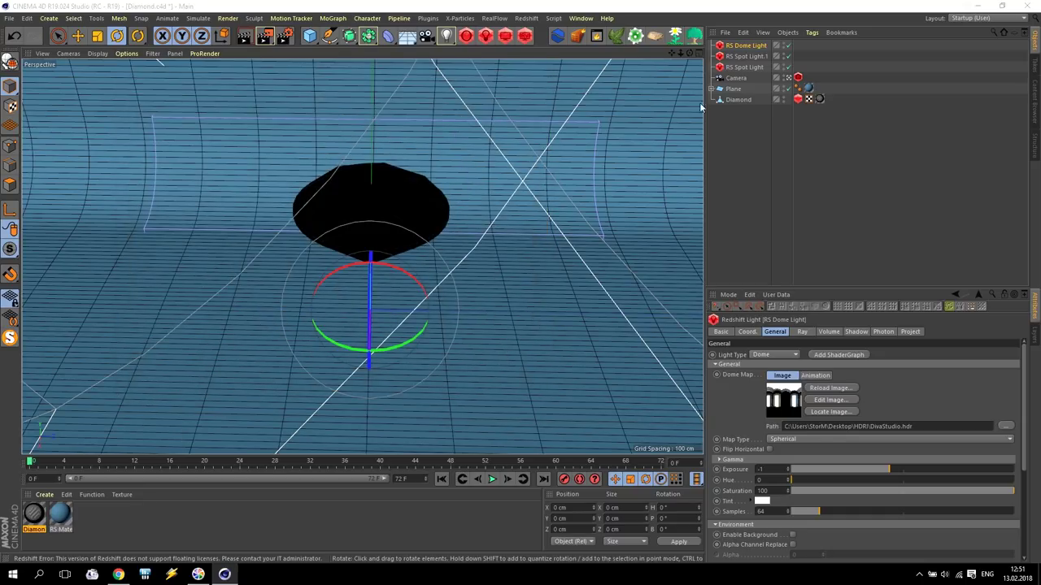
# - Create an Instance object that references the Diamond
pyautogui.click(747, 99)
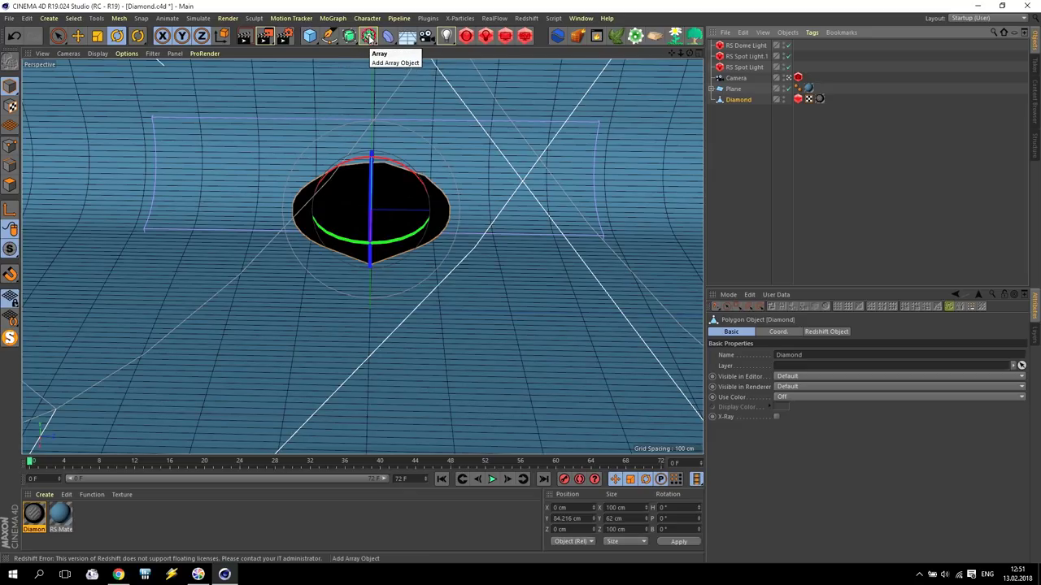
pyautogui.click(368, 37)
pyautogui.click(580, 73)
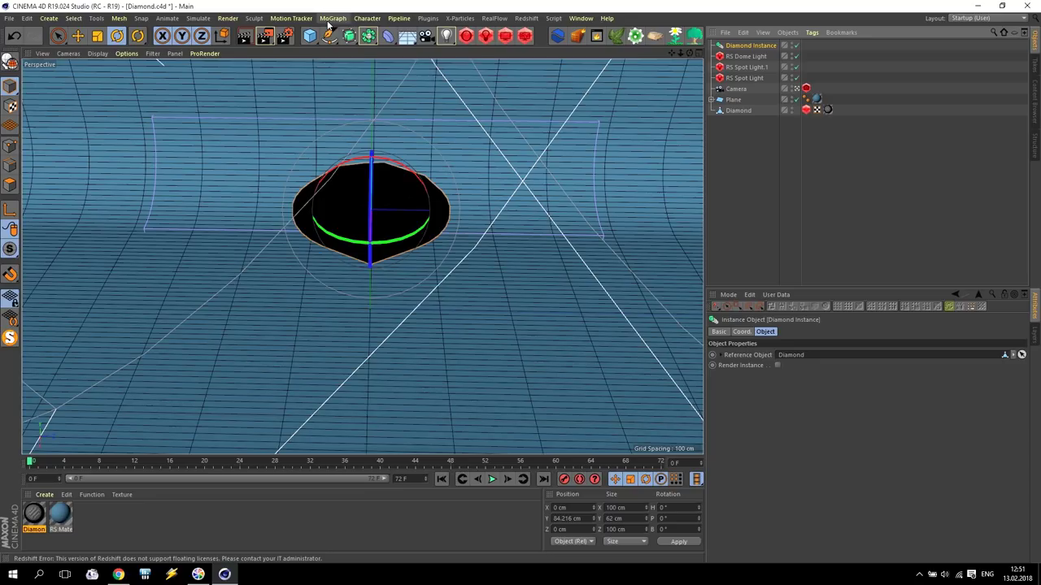
# - Move the original Diamond straight down below the floor plane, out of the camera's view
pyautogui.click(737, 111)
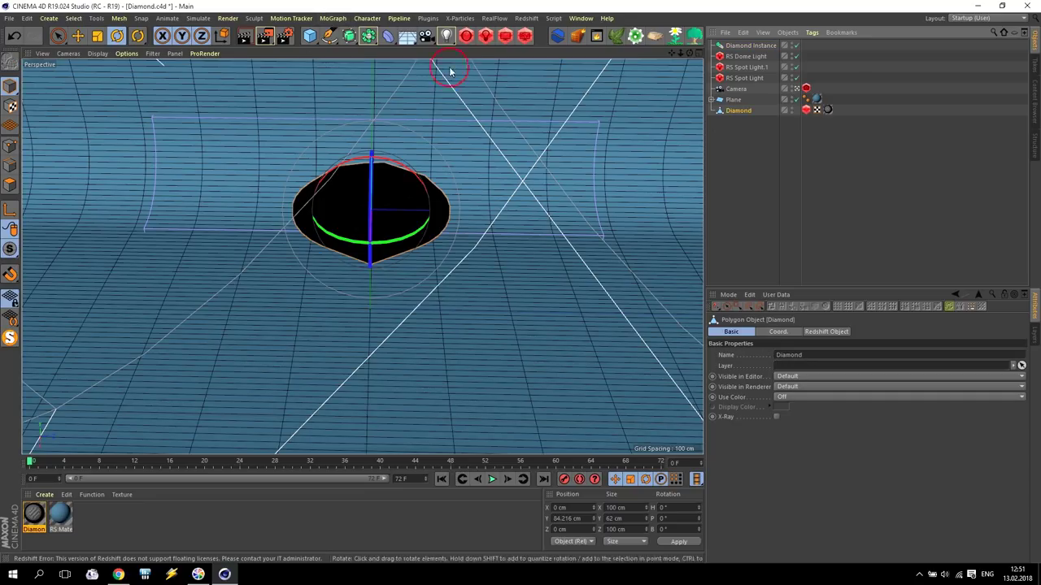
pyautogui.press('e')
pyautogui.moveTo(370, 126); pyautogui.dragTo(388, 350)
# - Add a MoGraph Cloner containing the Diamond Instance and set its mode to Grid Array
pyautogui.click(742, 45)
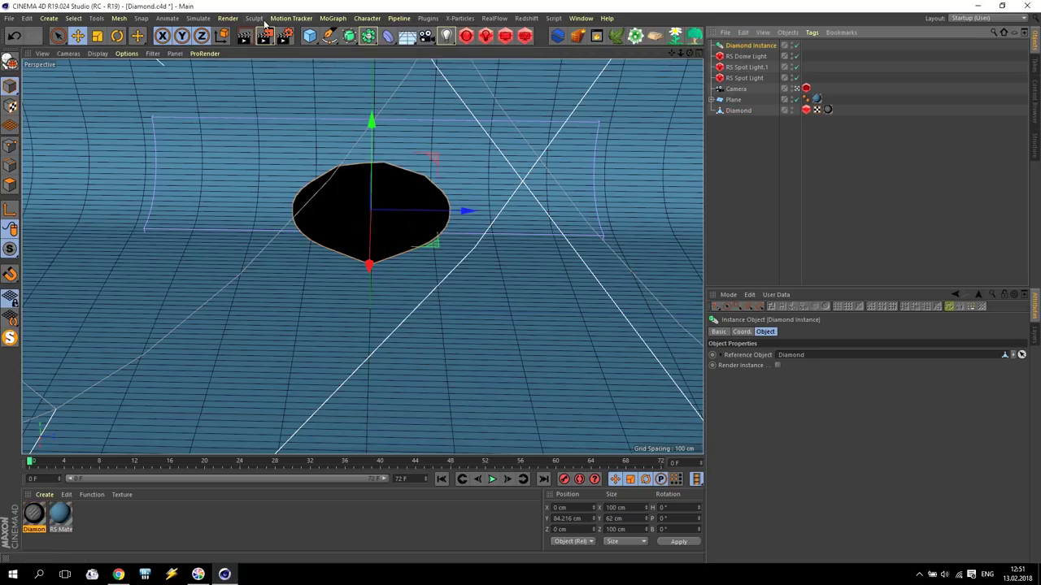
pyautogui.click(291, 18)
pyautogui.moveTo(332, 18)
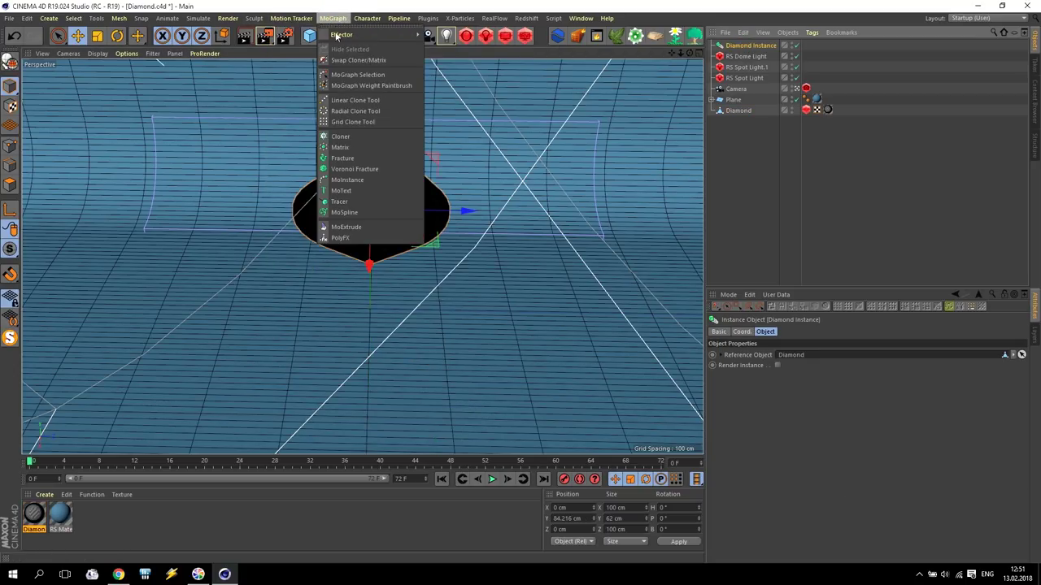
pyautogui.click(340, 135)
pyautogui.moveTo(740, 45); pyautogui.dragTo(740, 47)
pyautogui.click(779, 357)
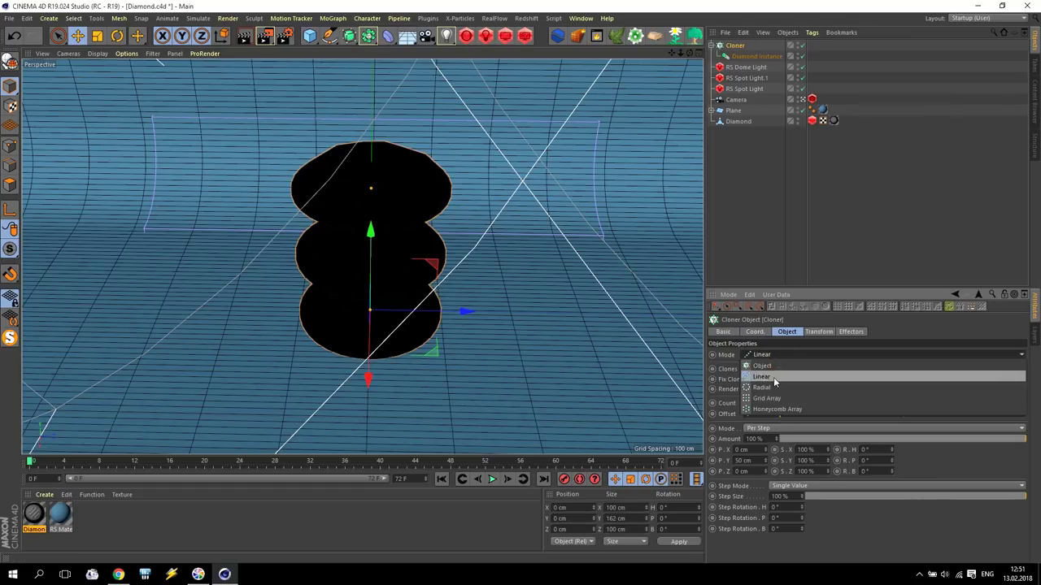
pyautogui.click(772, 400)
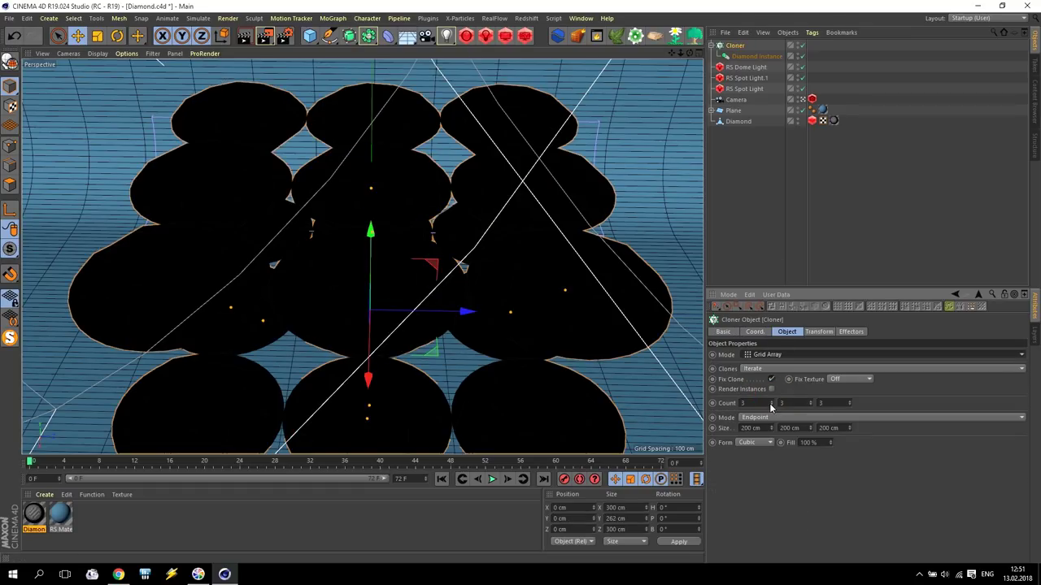
# - Raise the Cloner to about 167 cm in Y and set its clones' scale to 0.2 on all three axes
pyautogui.moveTo(369, 233); pyautogui.dragTo(391, 195)
pyautogui.scroll(-5, 372, 242)
pyautogui.click(740, 48)
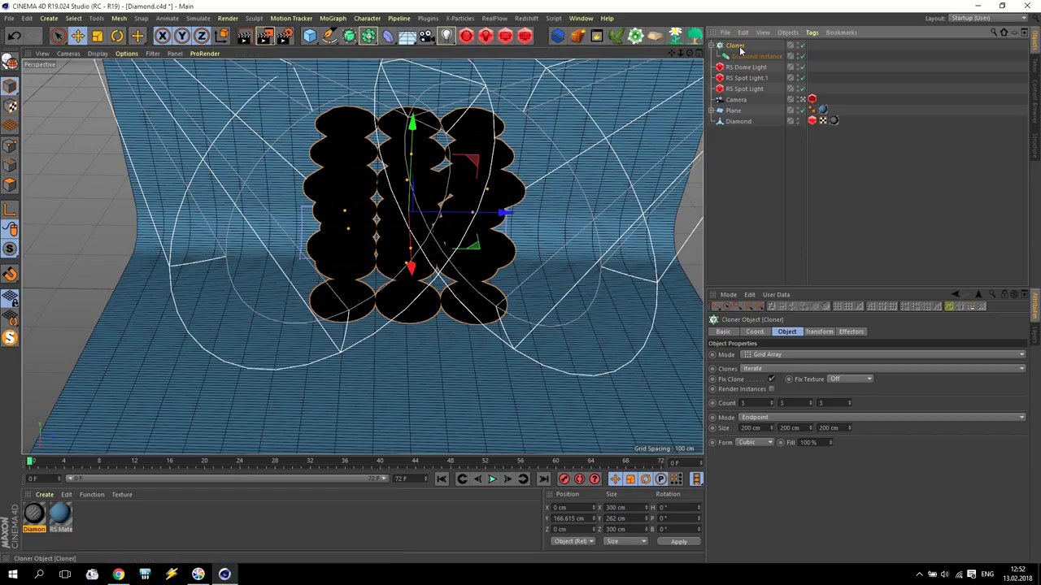
pyautogui.click(817, 333)
pyautogui.write('0.2')
pyautogui.press('Tab')
pyautogui.write('0.2')
pyautogui.press('Tab')
pyautogui.write('0.2')
pyautogui.press('Return')
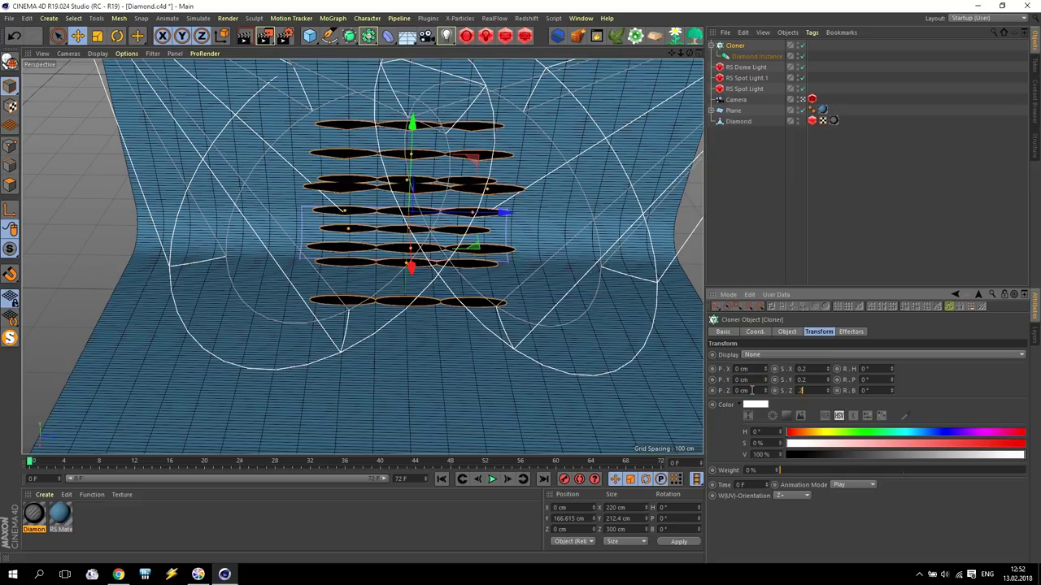
# - Reduce the Cloner's grid size to 62 × 65 × 53 cm
pyautogui.scroll(5, 439, 232)
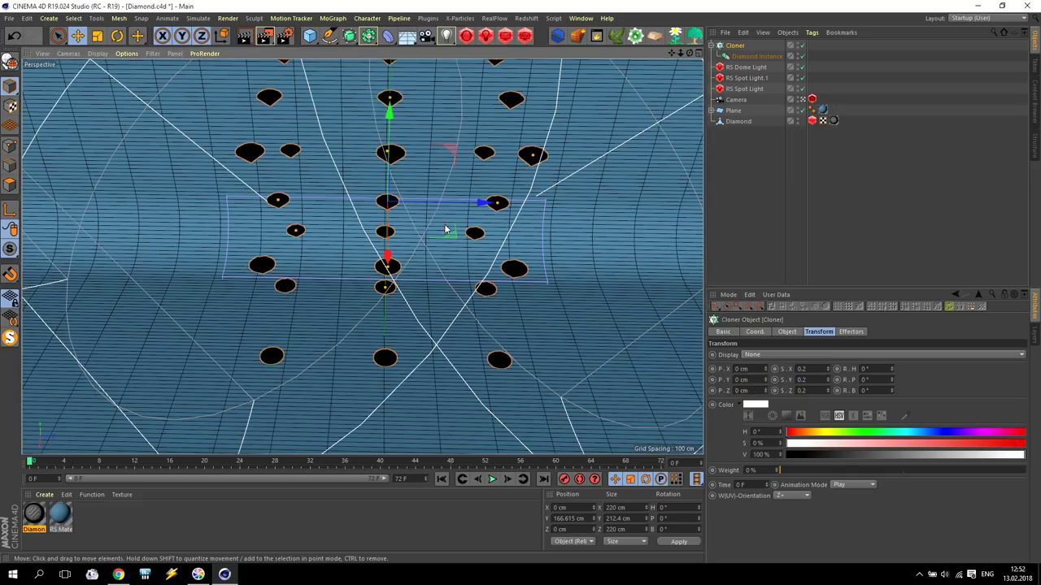
pyautogui.click(785, 332)
pyautogui.moveTo(772, 427)
pyautogui.mouseDown()
pyautogui.moveTo(800, 439)
pyautogui.moveTo(890, 444)
pyautogui.moveTo(857, 432)
pyautogui.moveTo(866, 437)
pyautogui.mouseUp()
# - Lower the Cloner to a Y position of about 116 cm in the Right view
pyautogui.middleClick(547, 258)
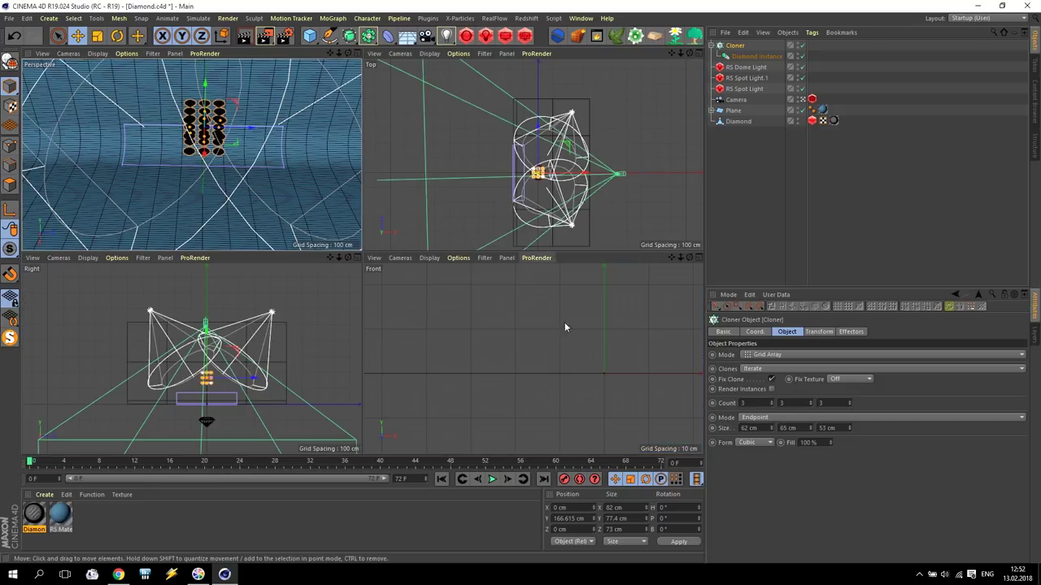
pyautogui.middleClick(175, 400)
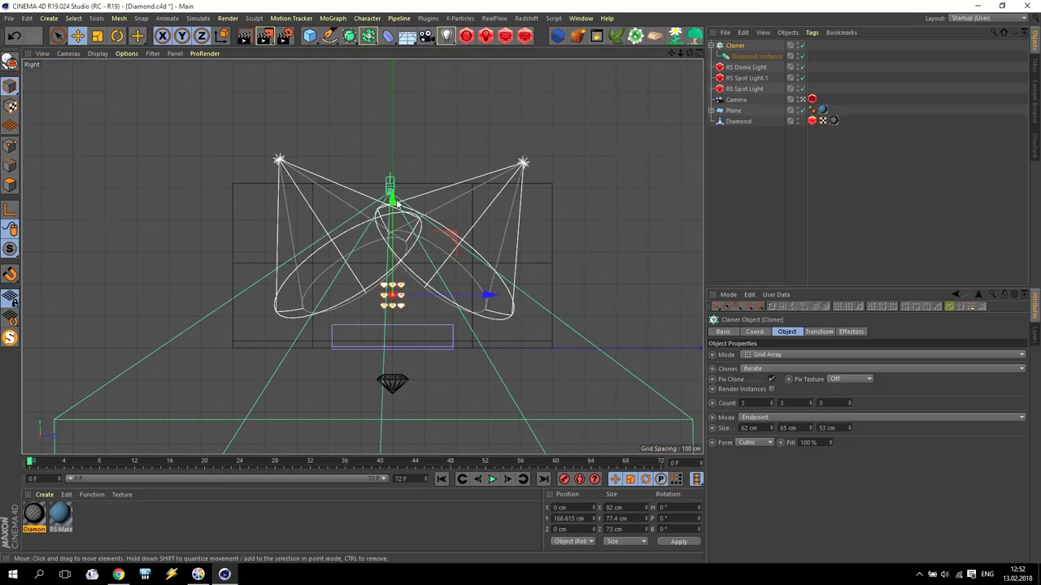
pyautogui.moveTo(395, 204)
pyautogui.mouseDown()
pyautogui.moveTo(395, 231)
pyautogui.moveTo(395, 216)
pyautogui.mouseUp()
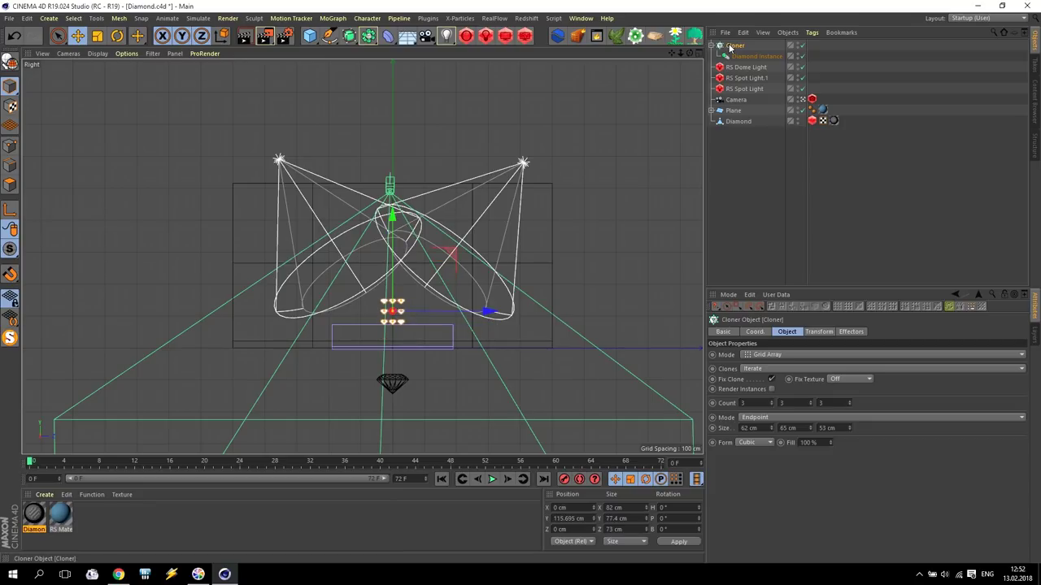
# - Add a Random effector to the Cloner and disable its position randomization
pyautogui.click(339, 18)
pyautogui.moveTo(342, 35)
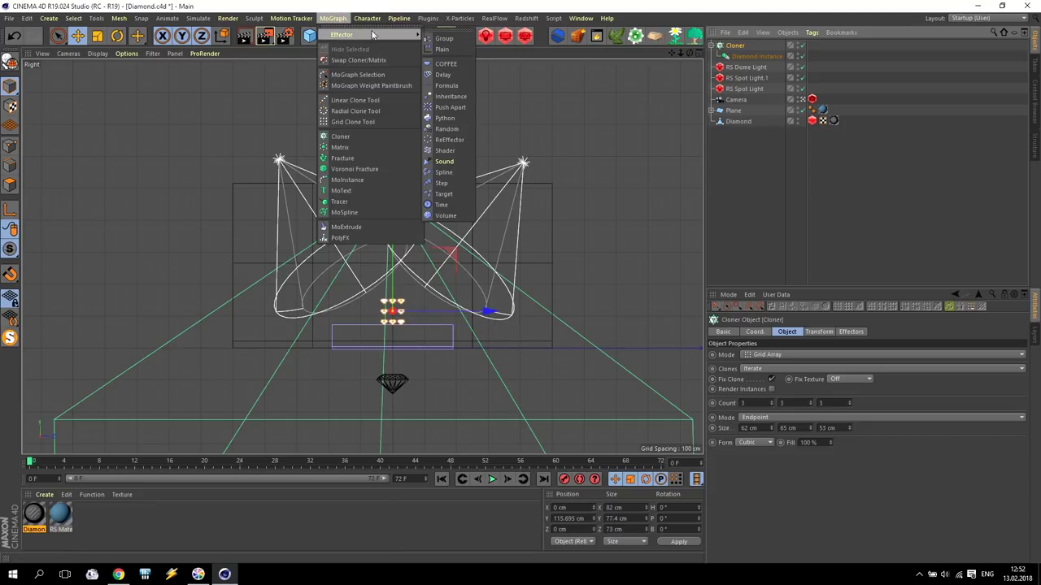
pyautogui.click(447, 129)
pyautogui.click(821, 332)
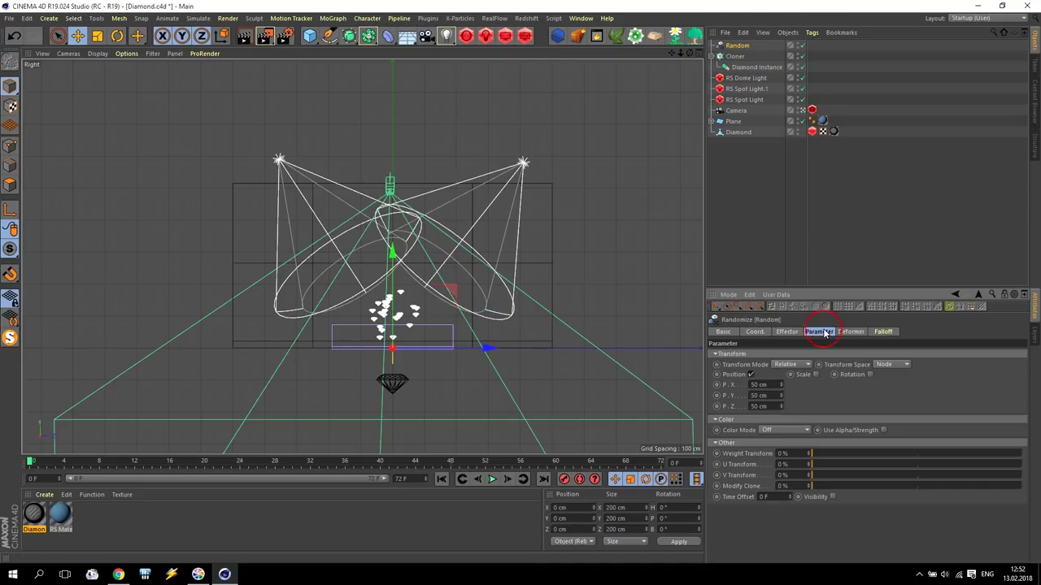
pyautogui.click(750, 374)
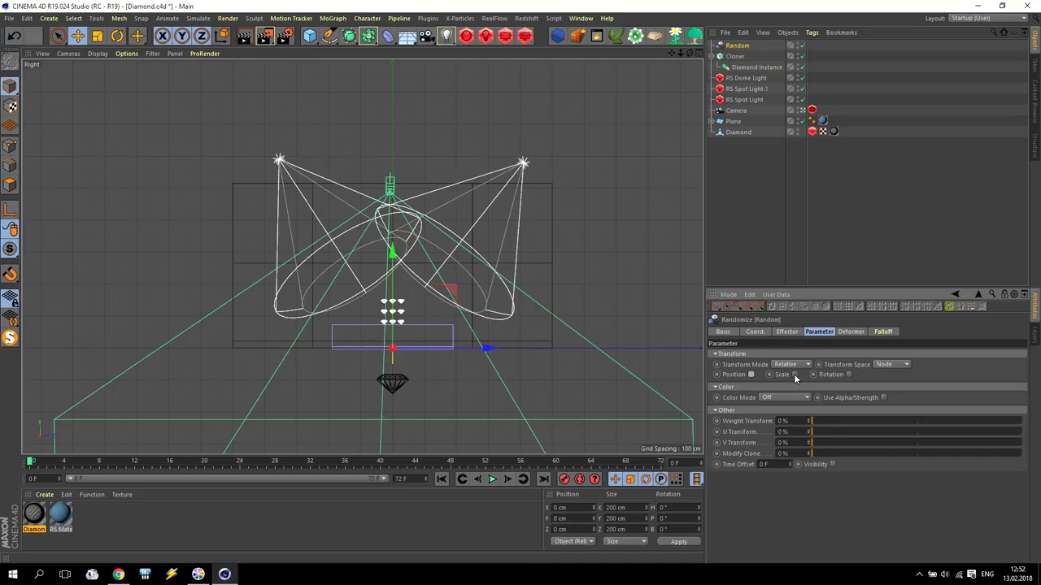
# - Enable scale in the Random effector with Uniform Scale and set the scale variation to 0.5
pyautogui.click(794, 375)
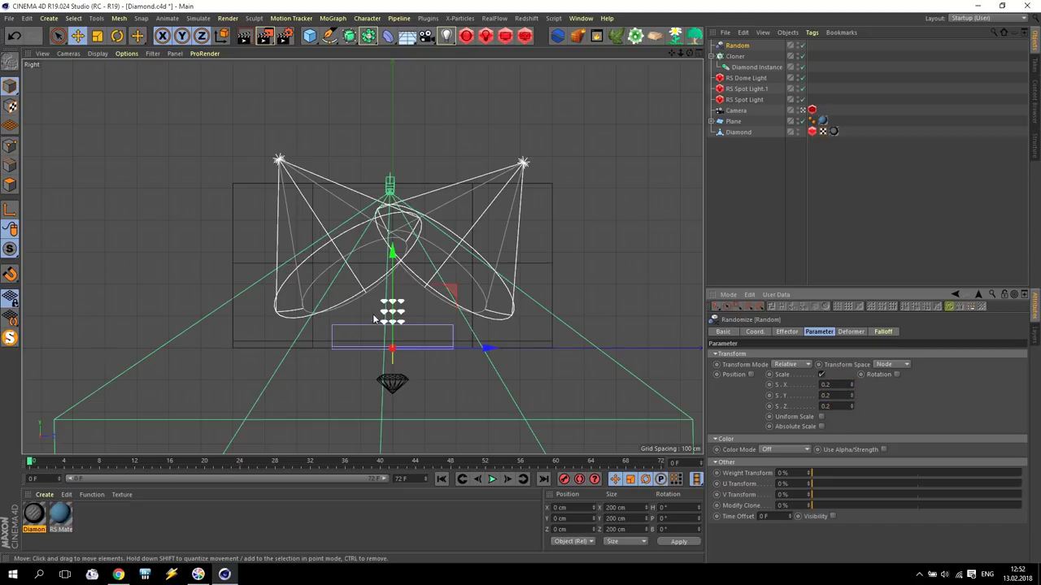
pyautogui.scroll(8, 375, 319)
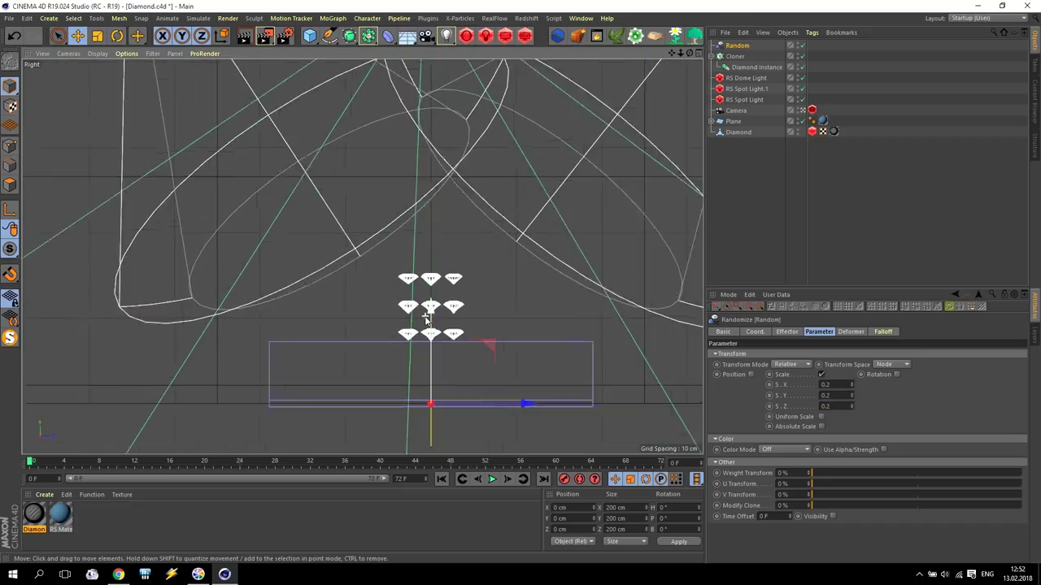
pyautogui.click(821, 417)
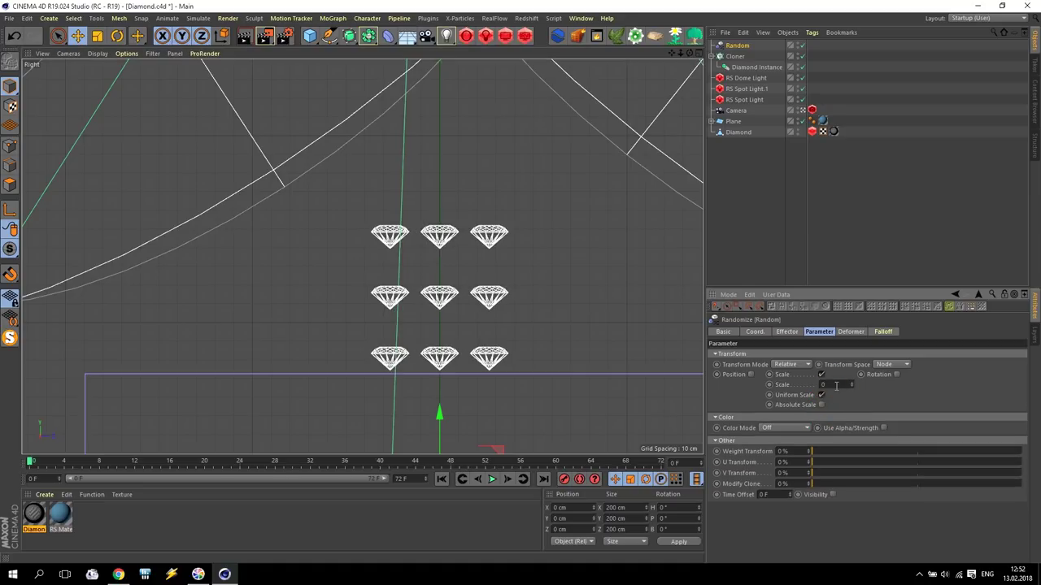
pyautogui.write('0.5')
pyautogui.press('Return')
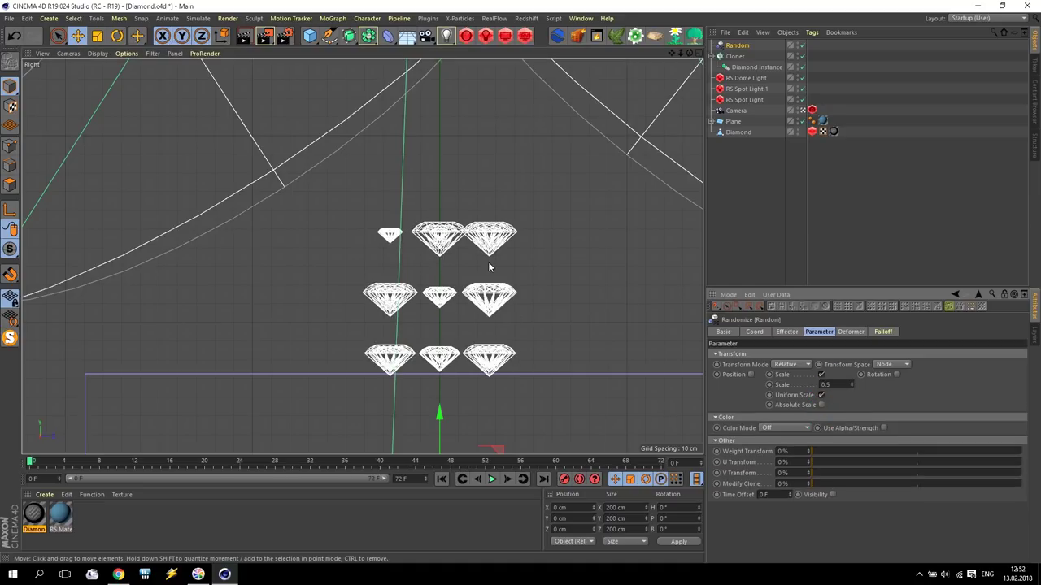
# - Return to the Perspective view and add a Collider Body simulation tag to the Plane
pyautogui.click(735, 56)
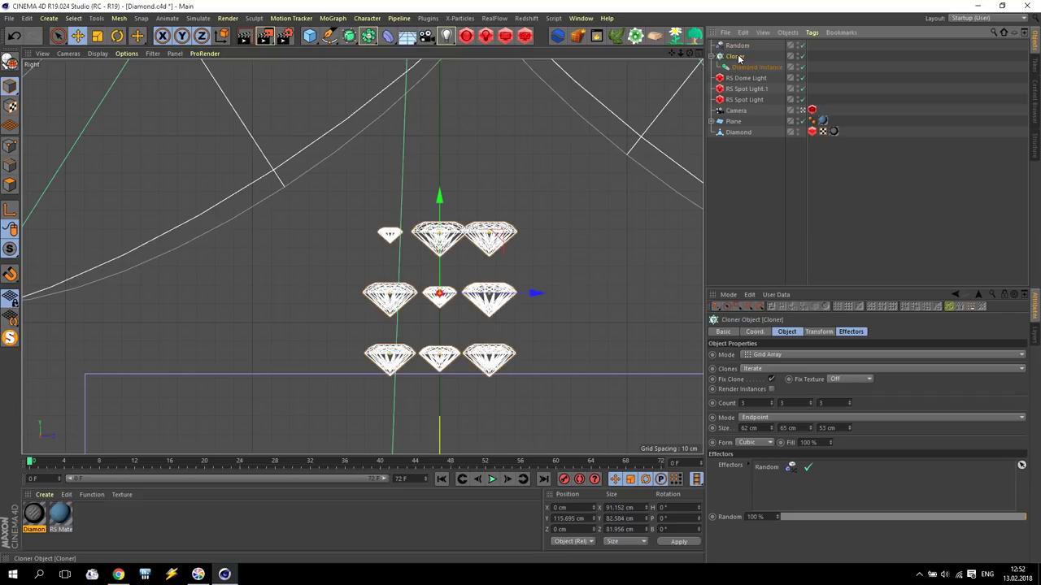
pyautogui.middleClick(415, 213)
pyautogui.middleClick(213, 130)
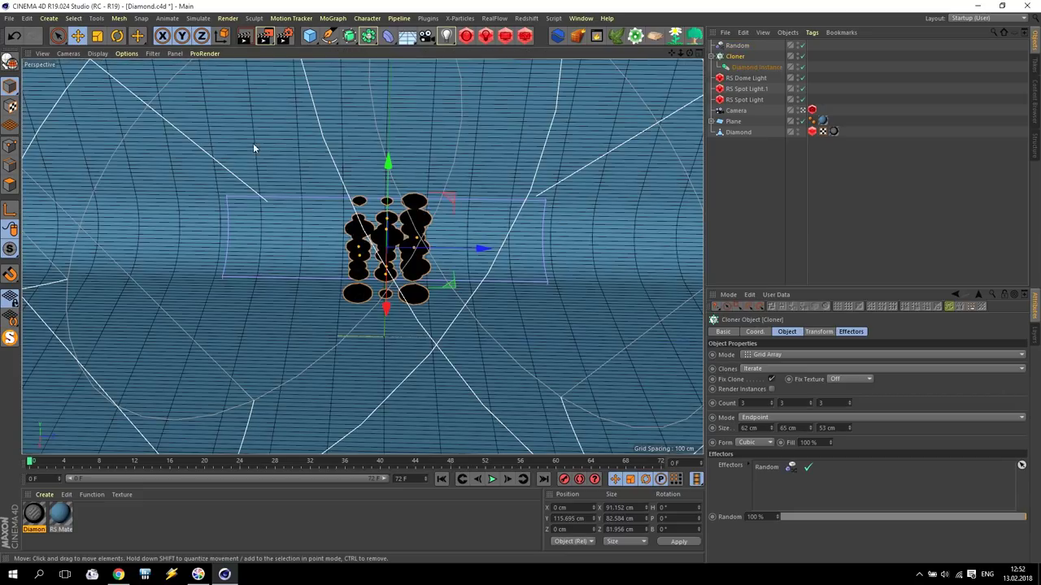
pyautogui.scroll(4, 409, 249)
pyautogui.scroll(-2, 406, 249)
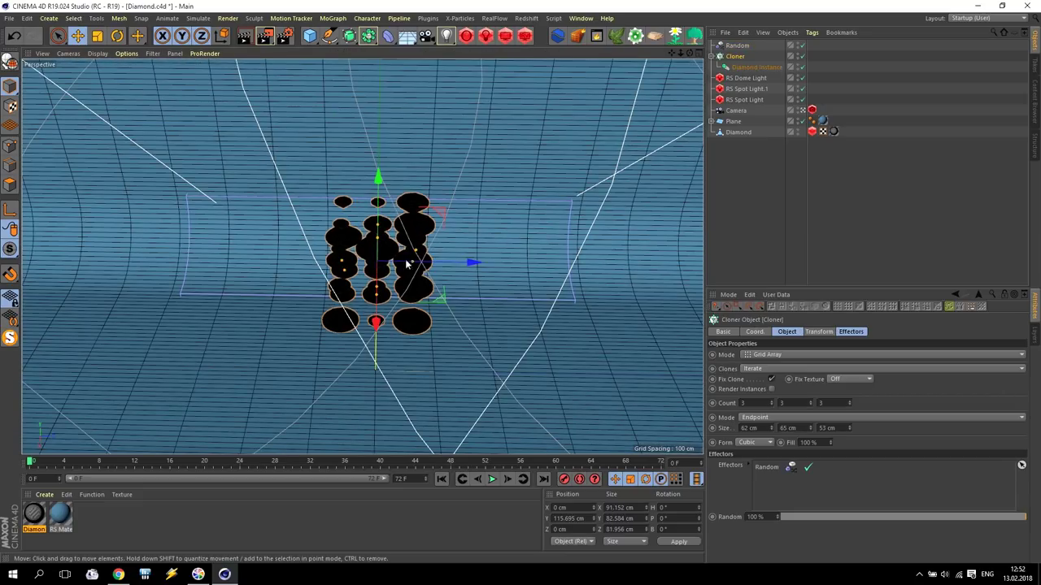
pyautogui.click(731, 121)
pyautogui.click(813, 33)
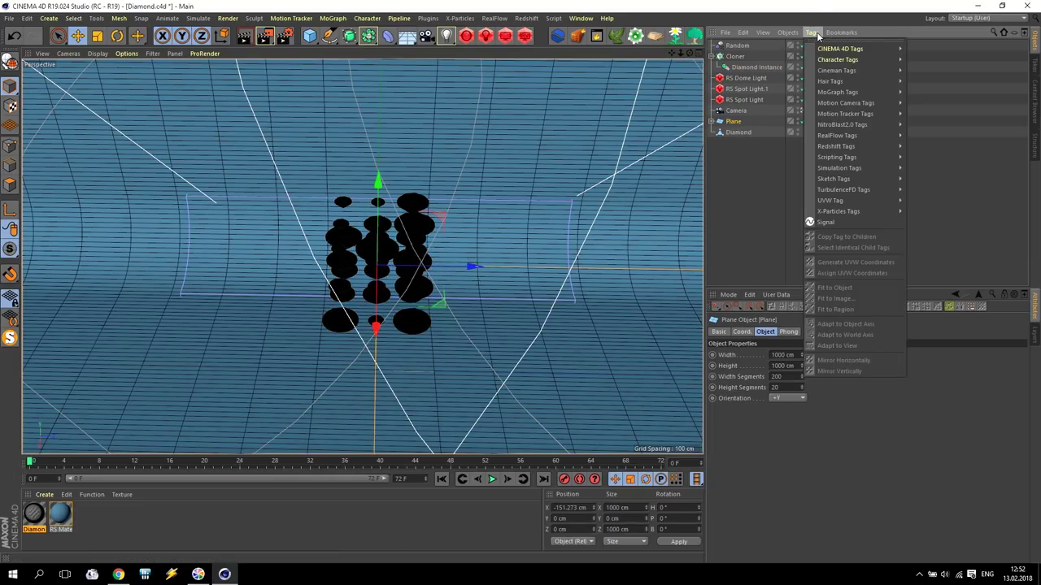
pyautogui.moveTo(846, 168)
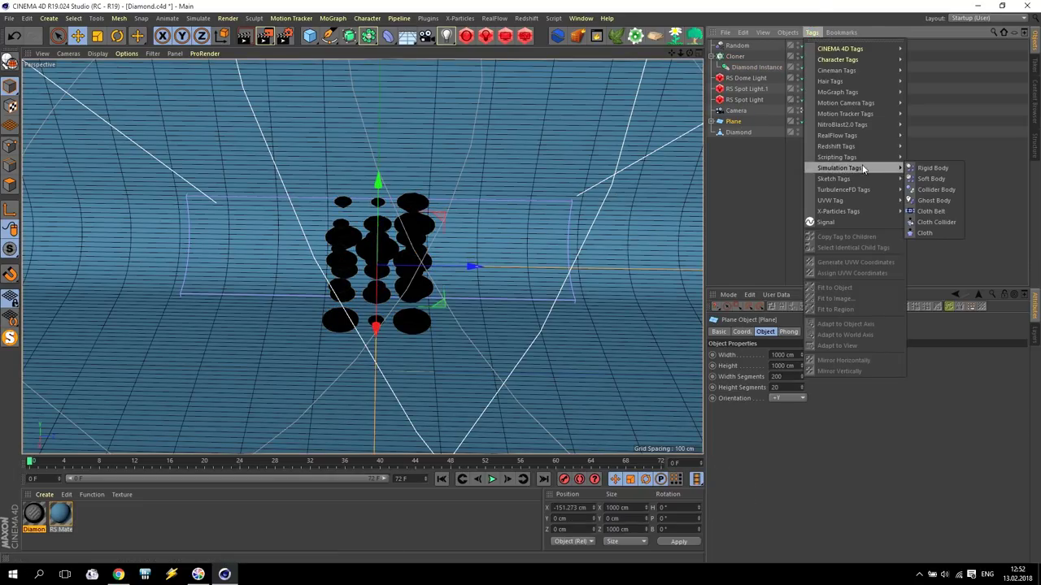
pyautogui.click(937, 190)
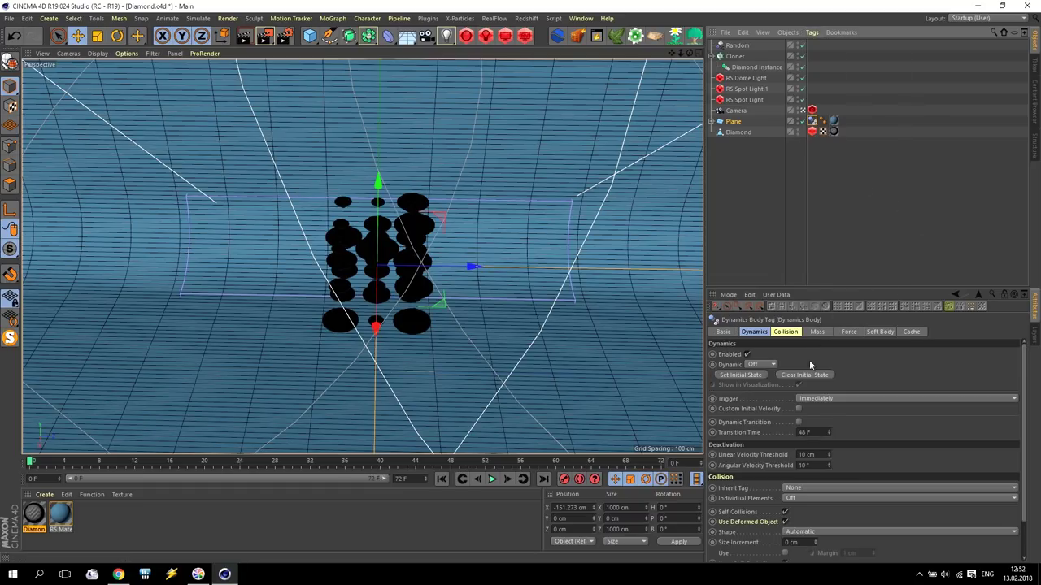
# - Set the Plane's collision shape to Static Mesh with 0% bounce and adjust its friction
pyautogui.click(784, 332)
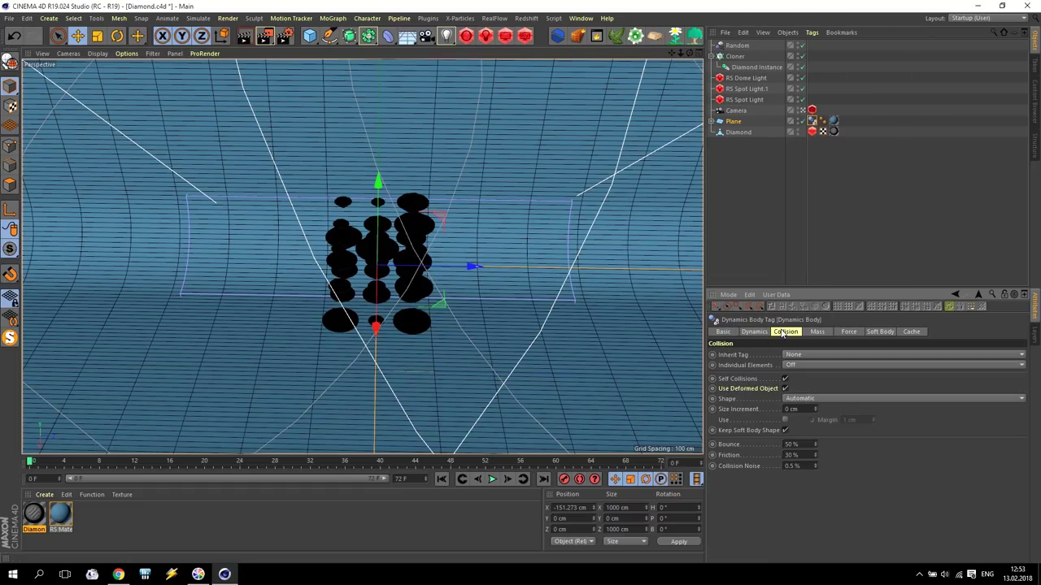
pyautogui.click(793, 399)
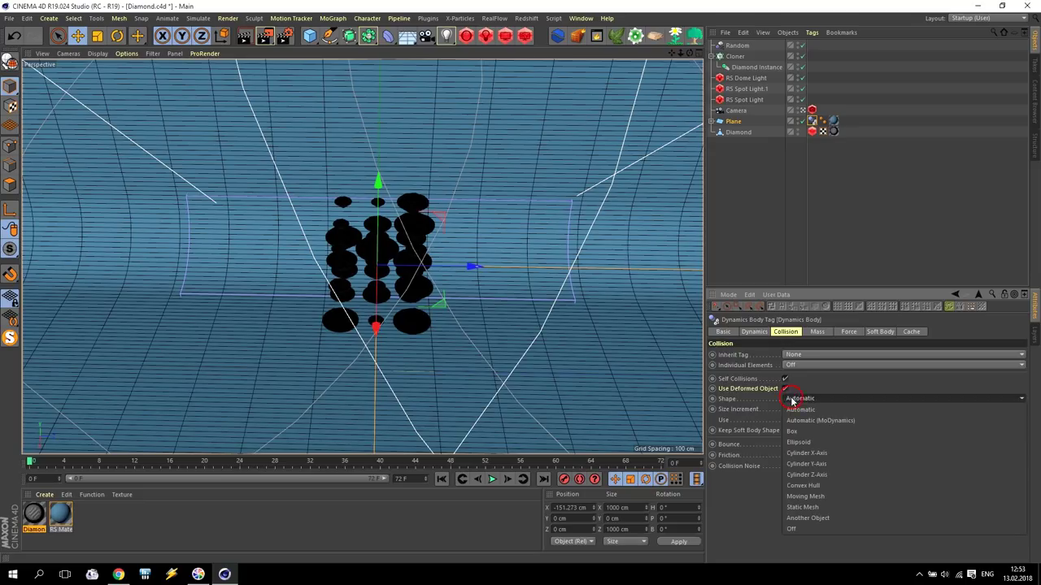
pyautogui.click(802, 508)
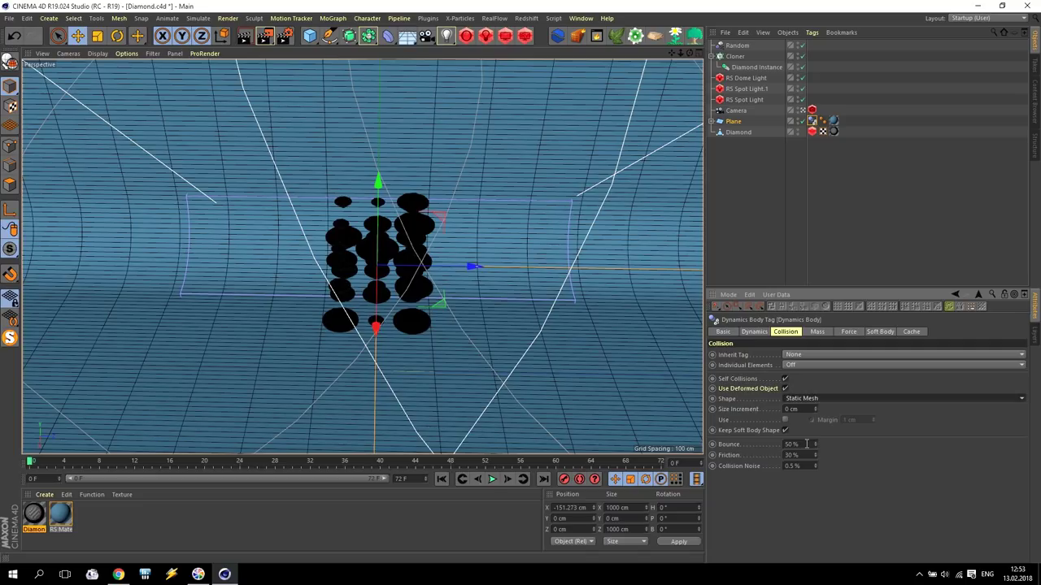
pyautogui.moveTo(806, 444); pyautogui.dragTo(746, 450)
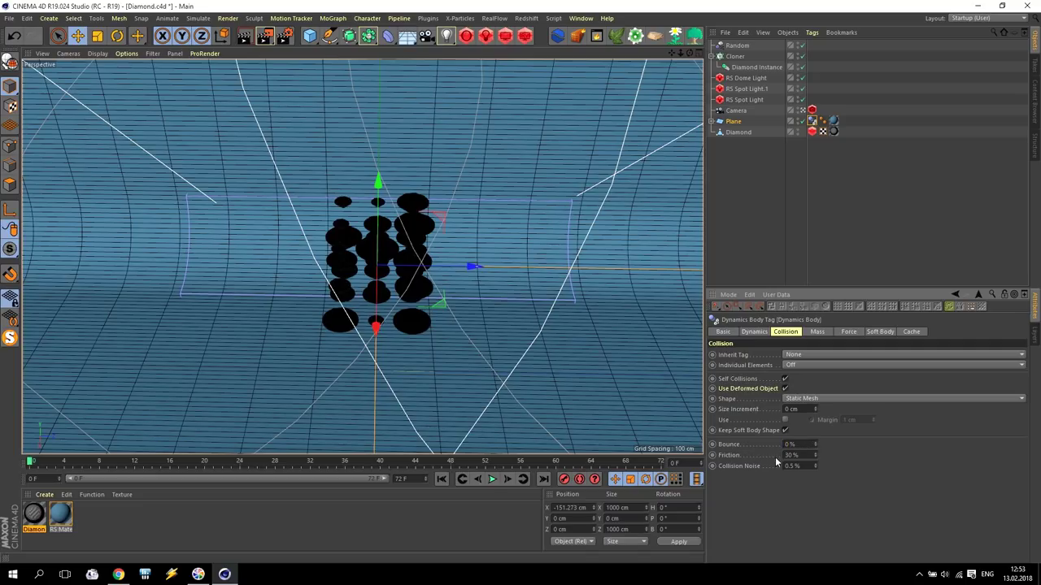
pyautogui.moveTo(800, 454); pyautogui.dragTo(676, 456)
# - Add a Rigid Body simulation tag to the Cloner
pyautogui.click(735, 57)
pyautogui.click(812, 32)
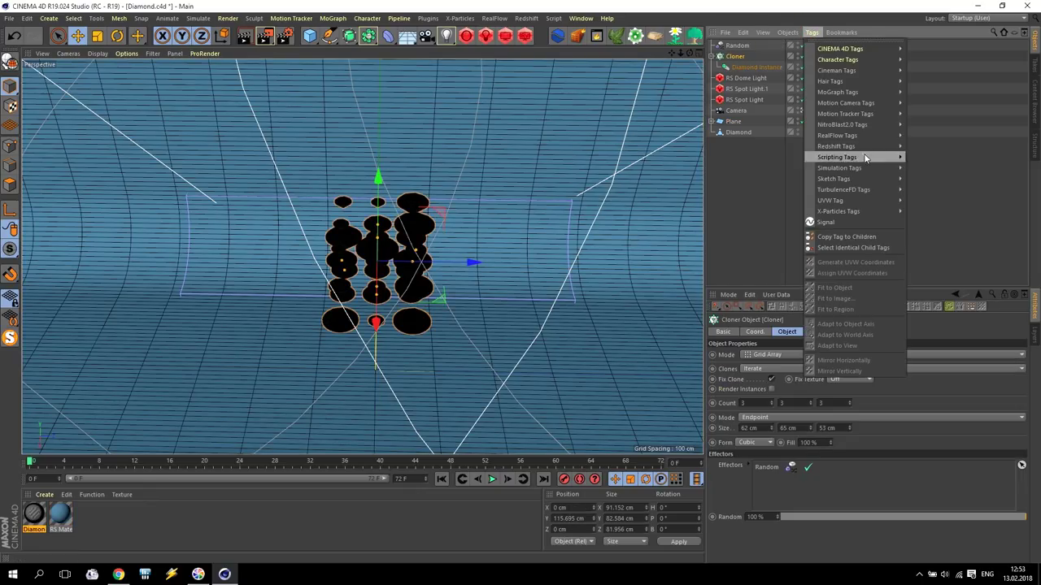
pyautogui.moveTo(862, 167)
pyautogui.click(926, 168)
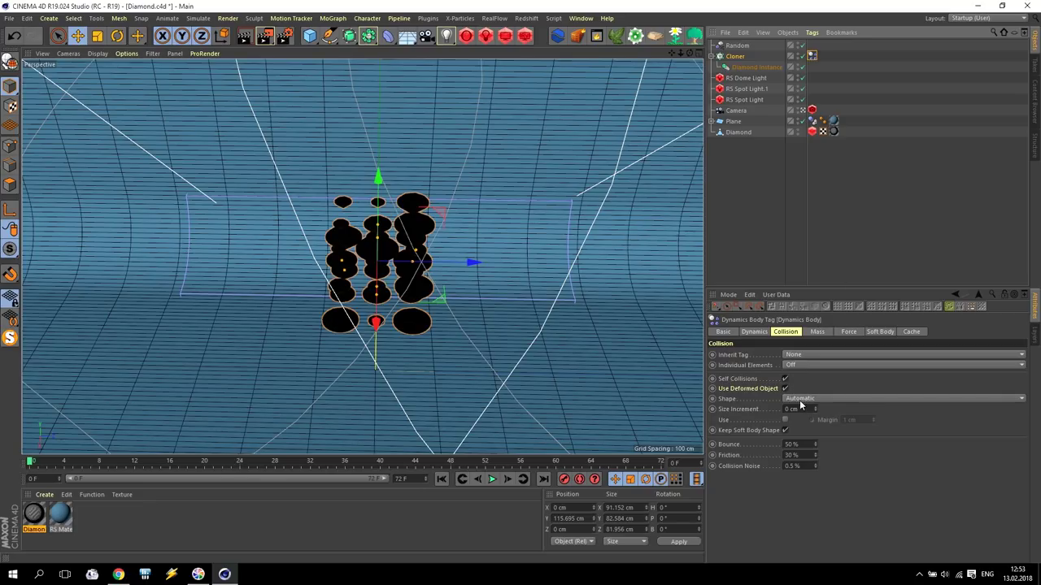
# - Set the Cloner tag's bounce to 0%, Inherit Tag to Apply Tag to Children, and Individual Elements to All
pyautogui.click(729, 461)
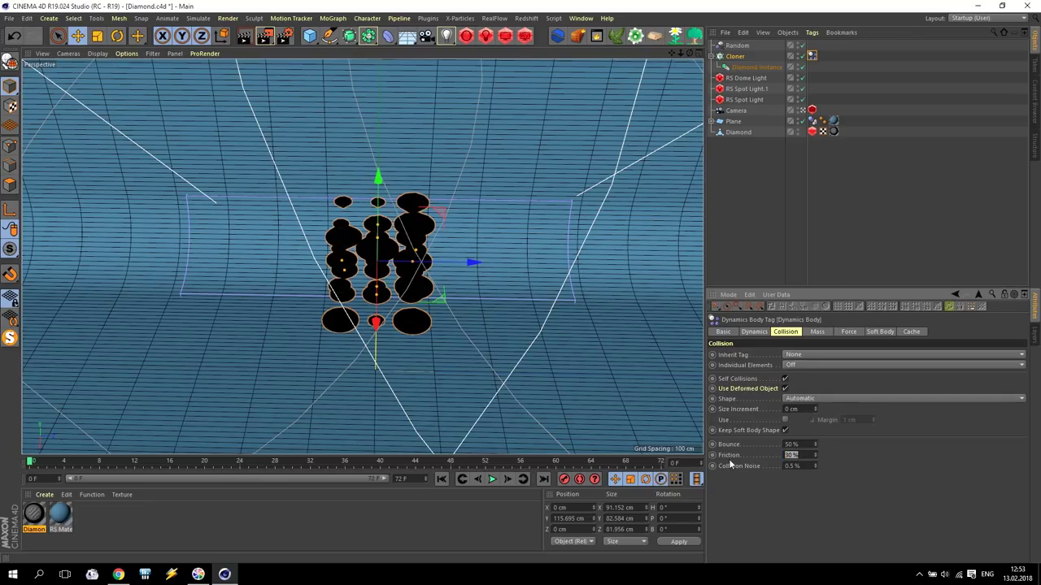
pyautogui.click(805, 444)
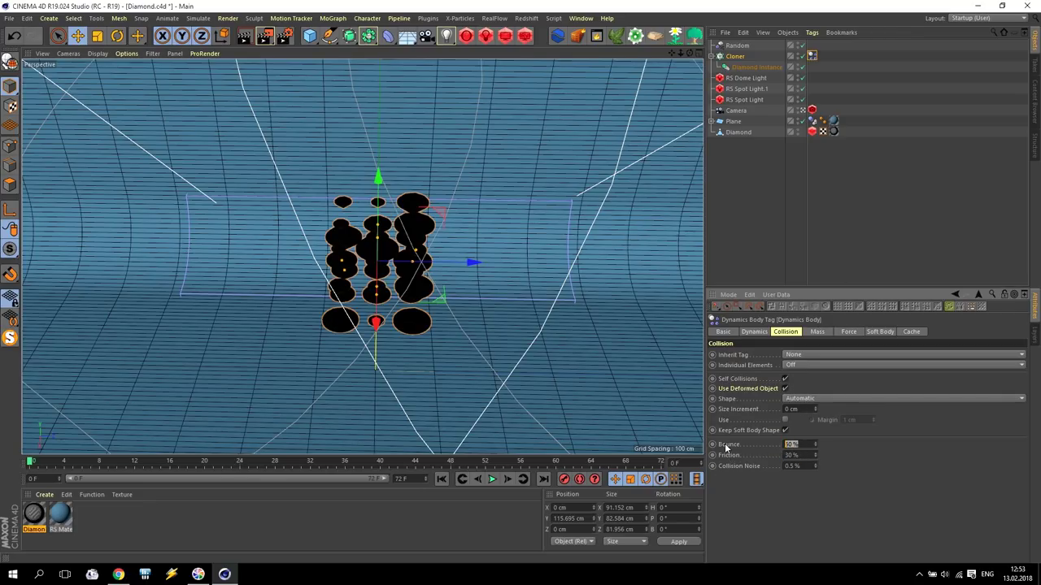
pyautogui.click(793, 354)
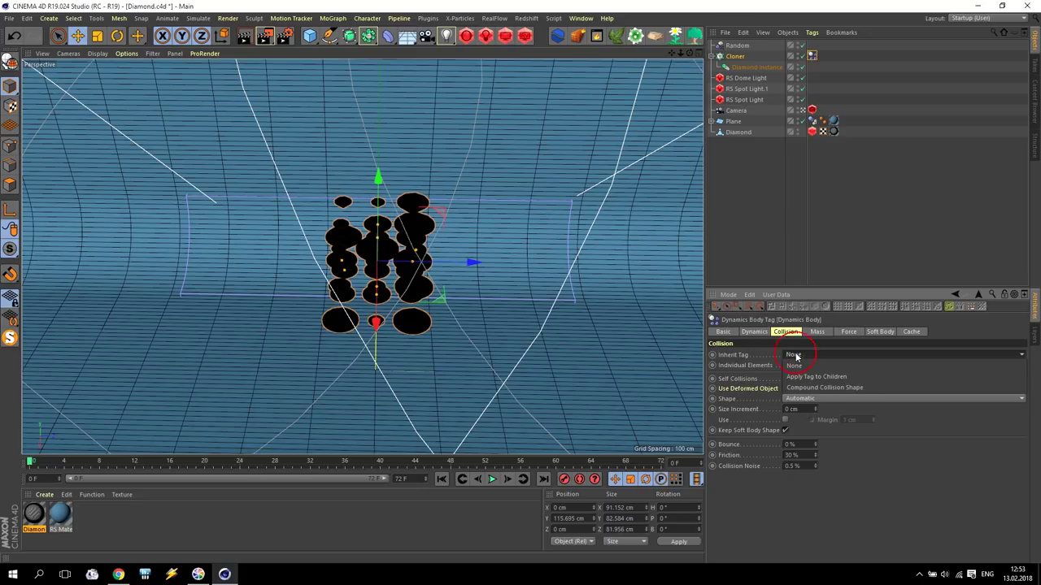
pyautogui.click(799, 377)
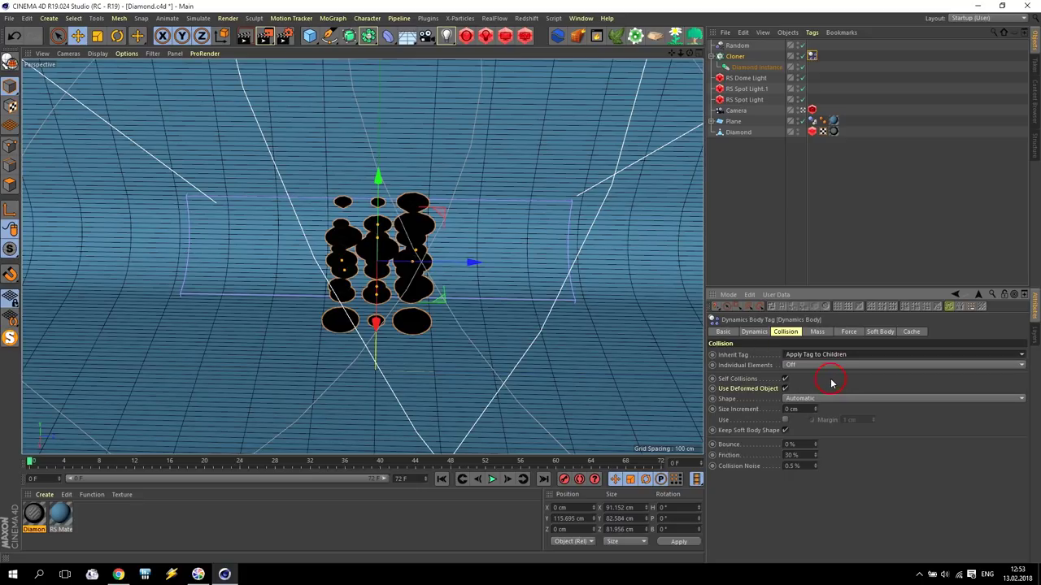
pyautogui.click(793, 365)
pyautogui.click(805, 410)
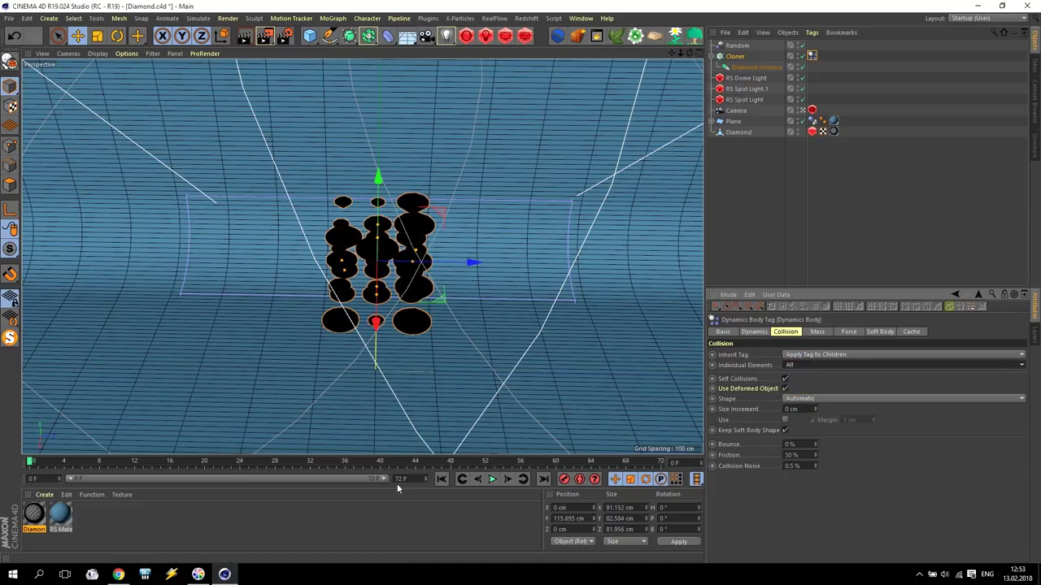
# - Check the project settings and extend the project length and preview range to 360 frames
pyautogui.click(288, 475)
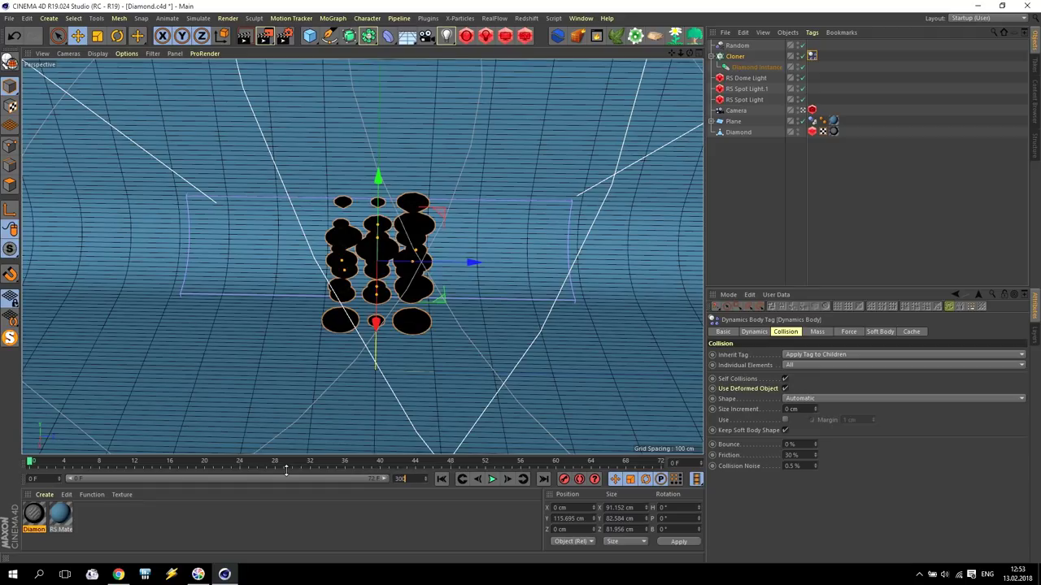
pyautogui.press('Return')
pyautogui.doubleClick(154, 479)
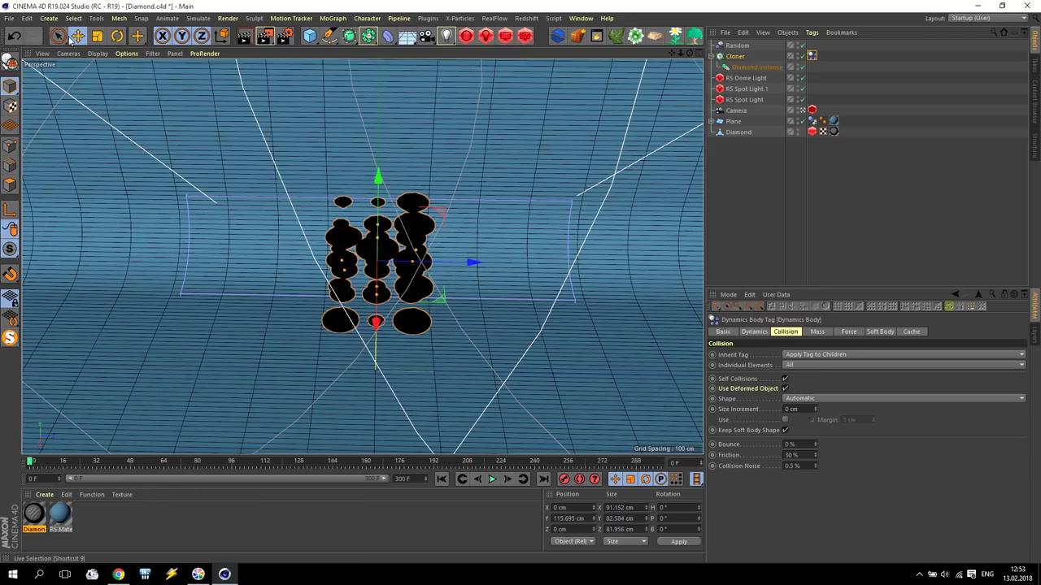
pyautogui.click(27, 18)
pyautogui.click(51, 153)
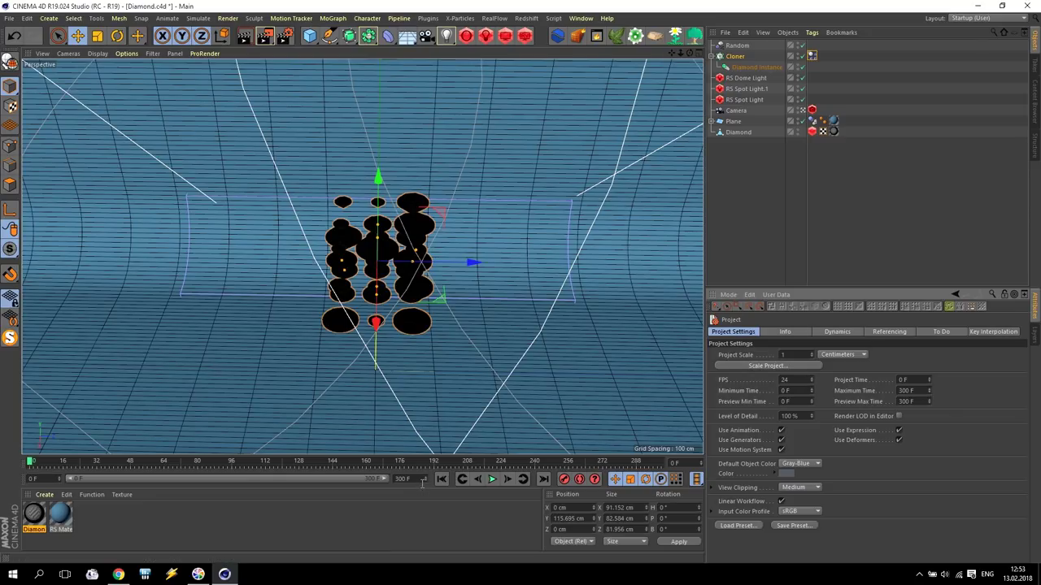
pyautogui.click(302, 476)
pyautogui.write('360')
pyautogui.press('Return')
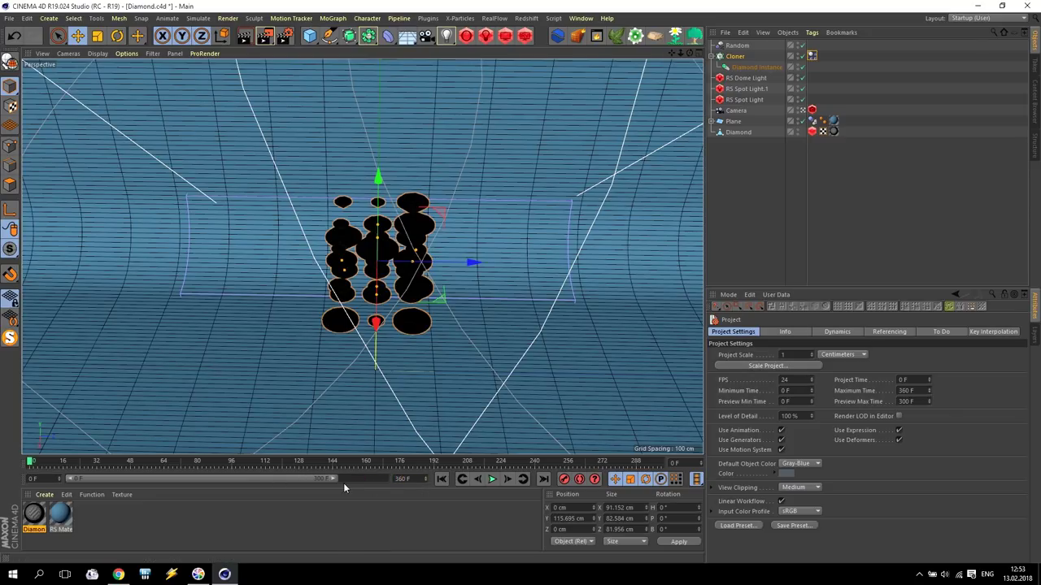
# - Play the dynamics simulation and stop it at frame 37, with the diamonds scattered over the floor plane
pyautogui.click(492, 480)
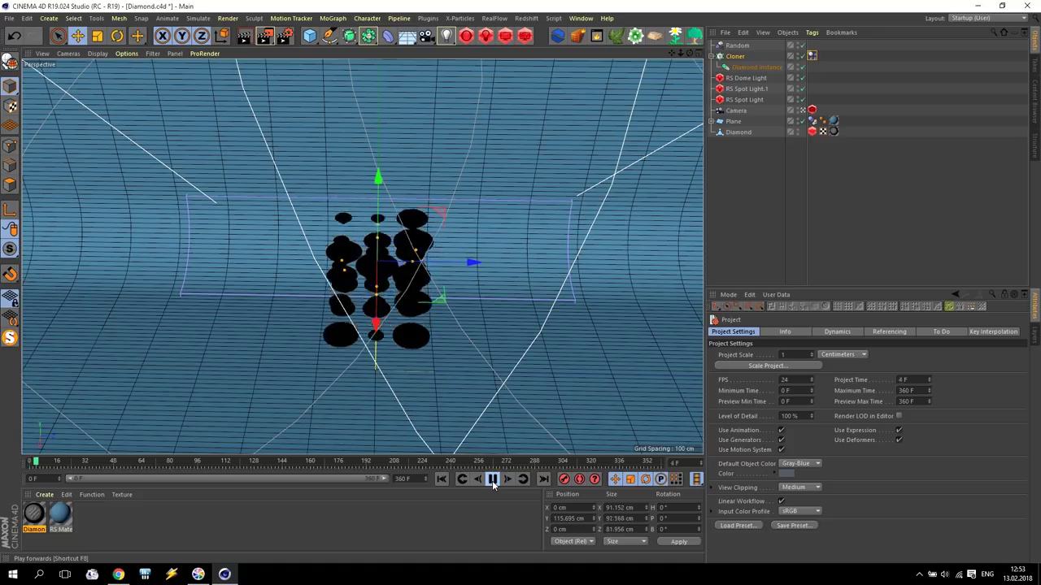
pyautogui.click(492, 480)
pyautogui.scroll(3, 373, 423)
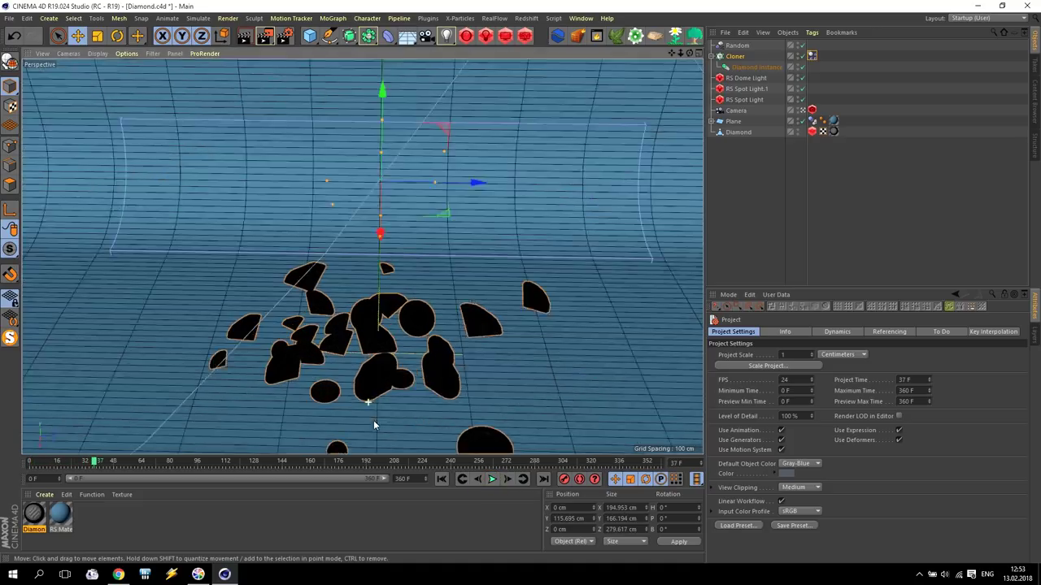
pyautogui.scroll(3, 378, 431)
pyautogui.moveTo(690, 54); pyautogui.dragTo(362, 256)
pyautogui.scroll(2, 362, 256)
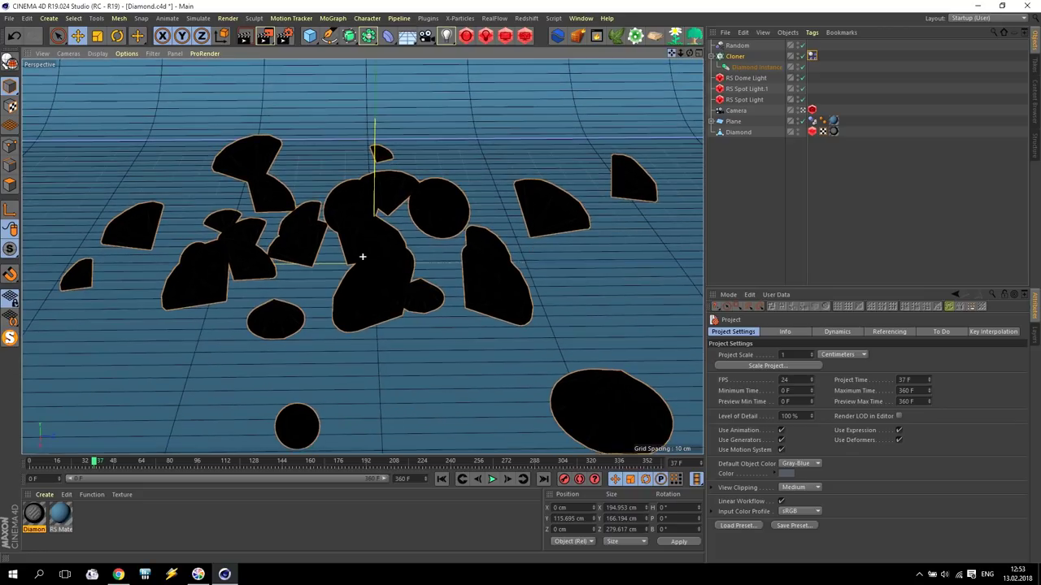
# - Render the scattered diamonds in the Picture Viewer and return to the scene
pyautogui.click(265, 37)
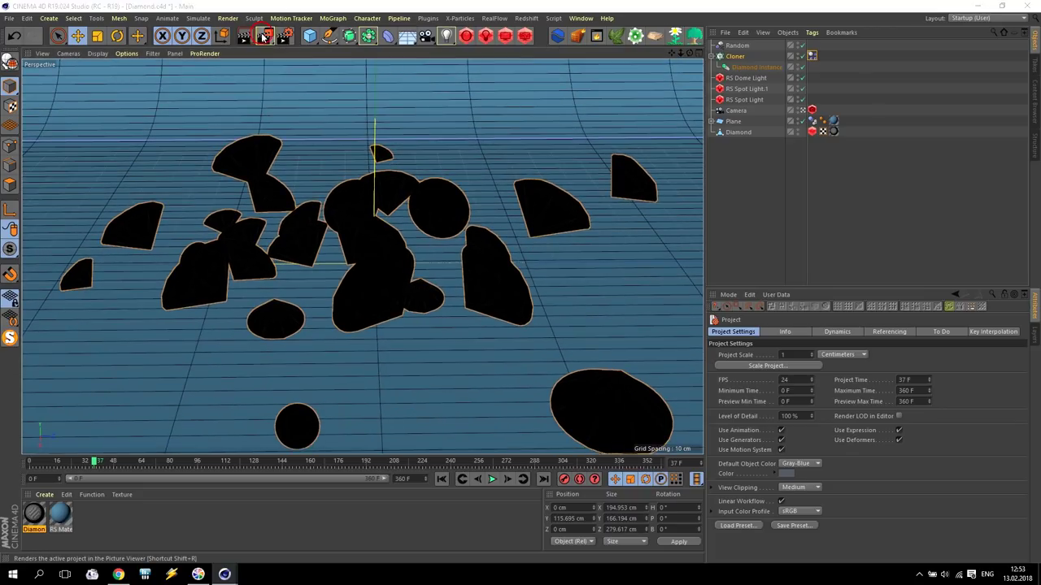
pyautogui.click(634, 110)
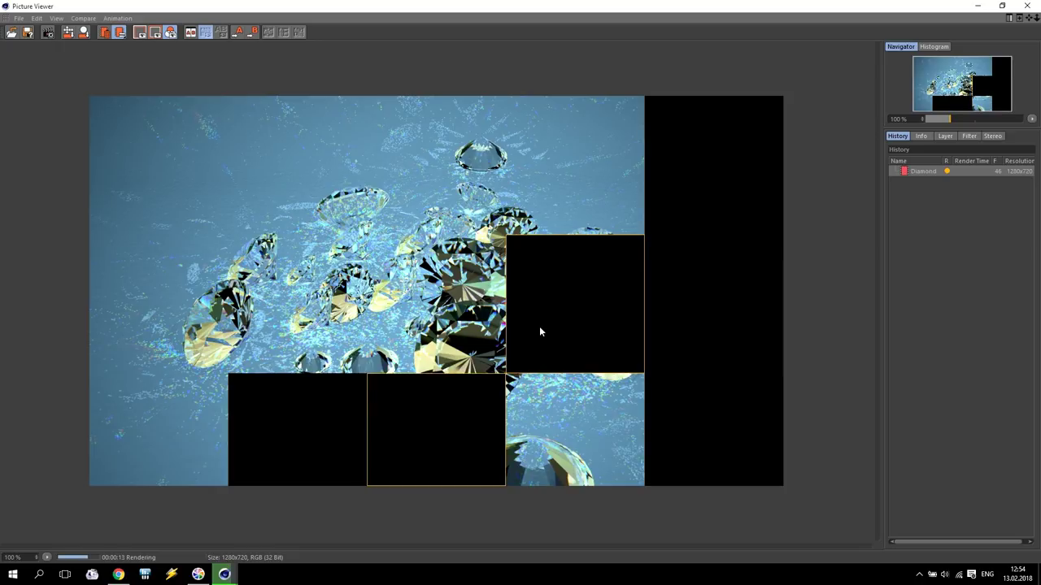
pyautogui.click(978, 6)
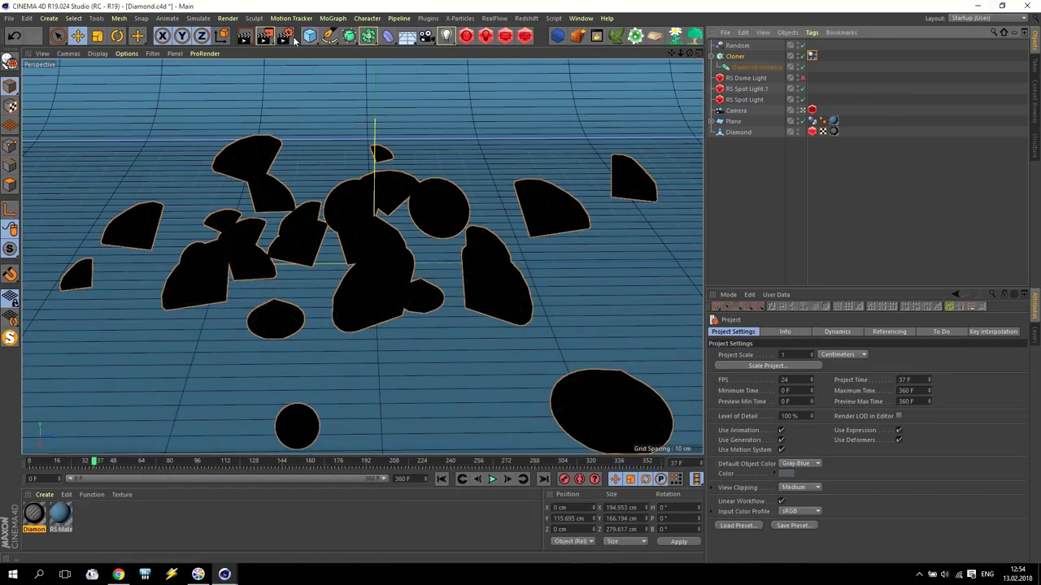
# - Render again with the RS Dome Light disabled and check the diamond reference photo in Chrome
pyautogui.click(264, 36)
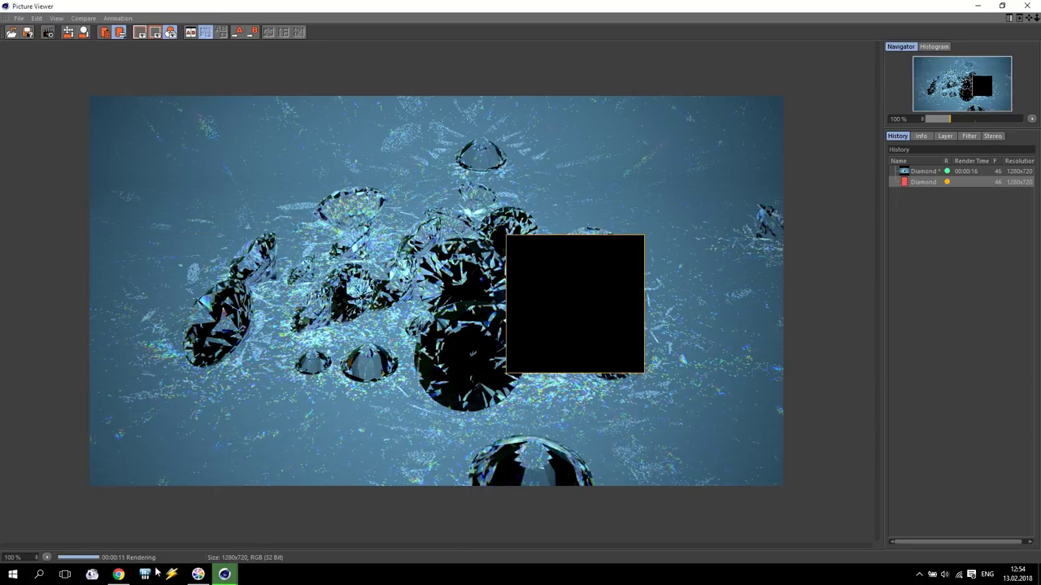
pyautogui.click(118, 574)
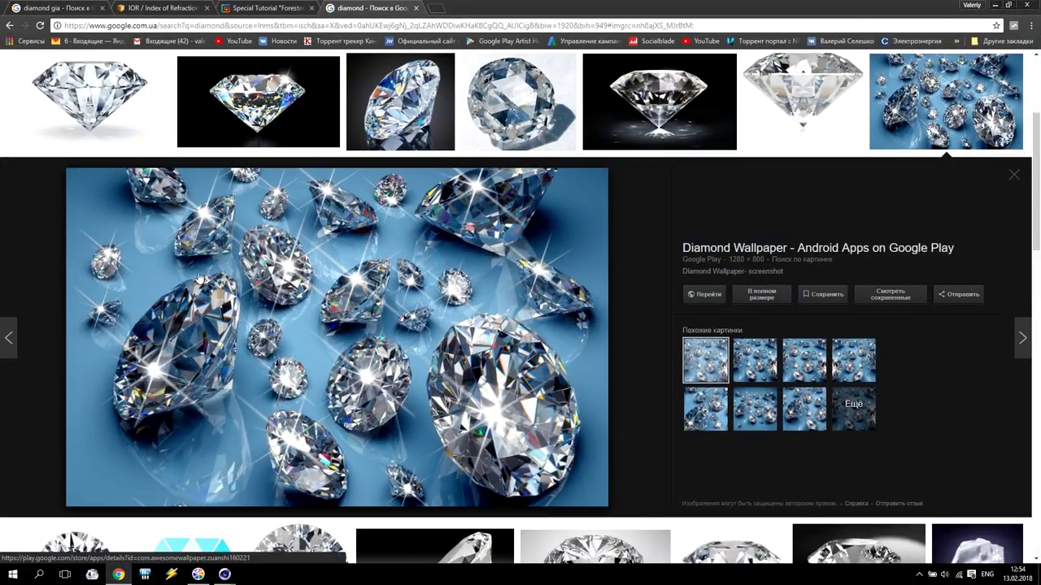
pyautogui.click(224, 574)
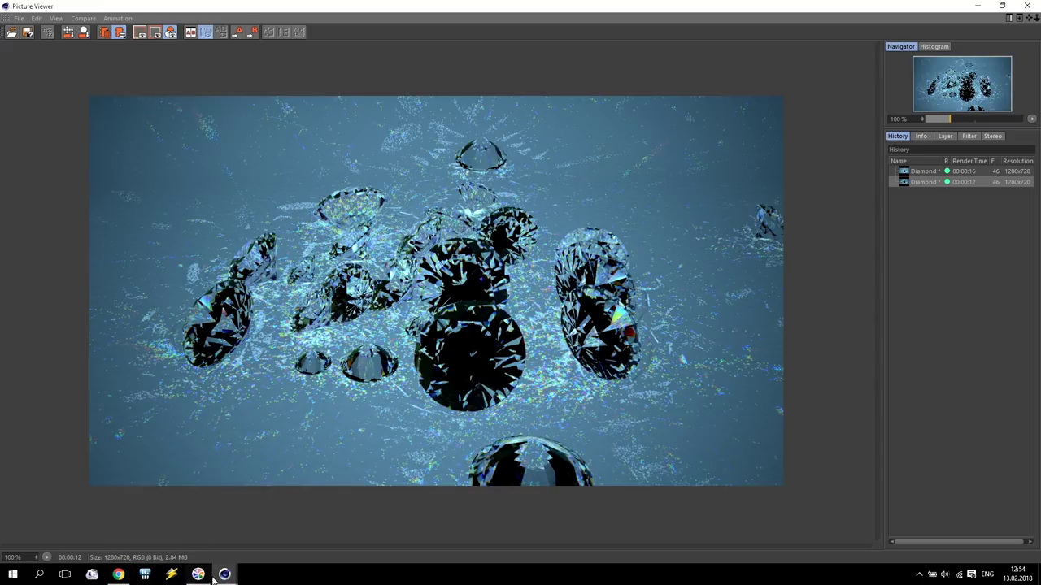
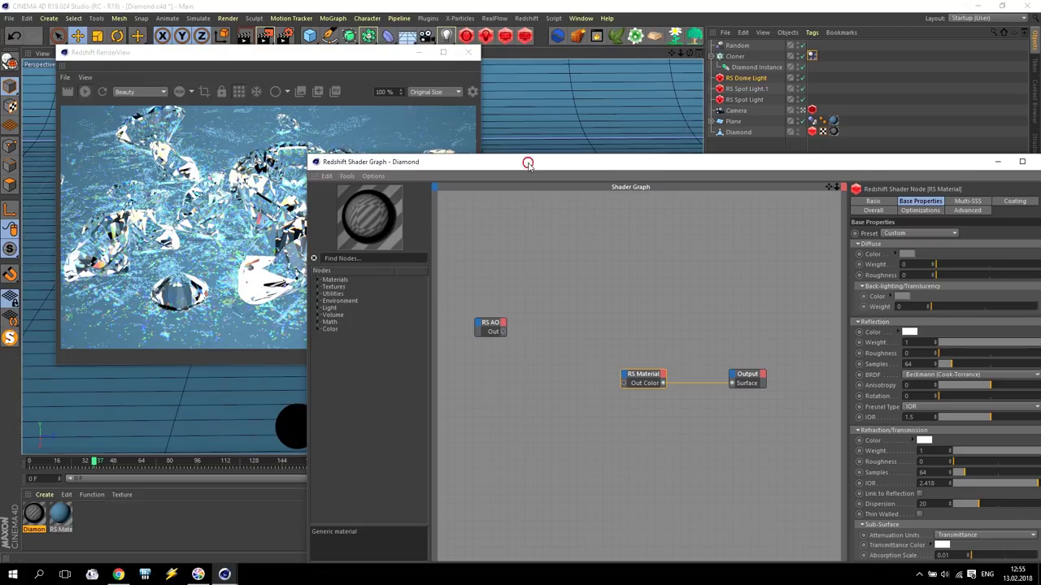
# - Close the Diamond shader graph and the Redshift RenderView, and review the Redshift sampling settings for rendering
pyautogui.moveTo(528, 163); pyautogui.dragTo(384, 129)
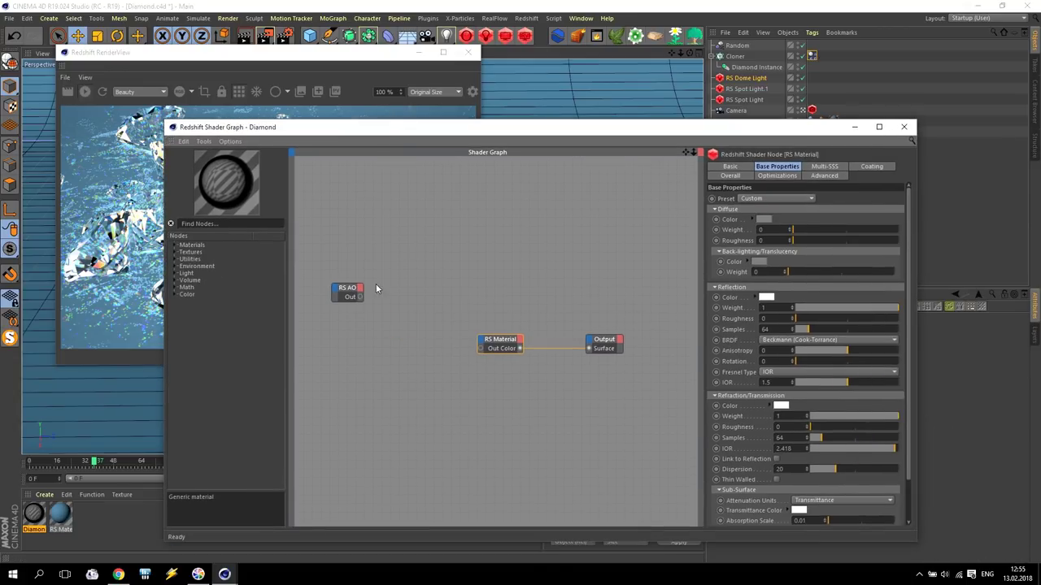
pyautogui.click(903, 127)
pyautogui.click(467, 52)
pyautogui.click(285, 33)
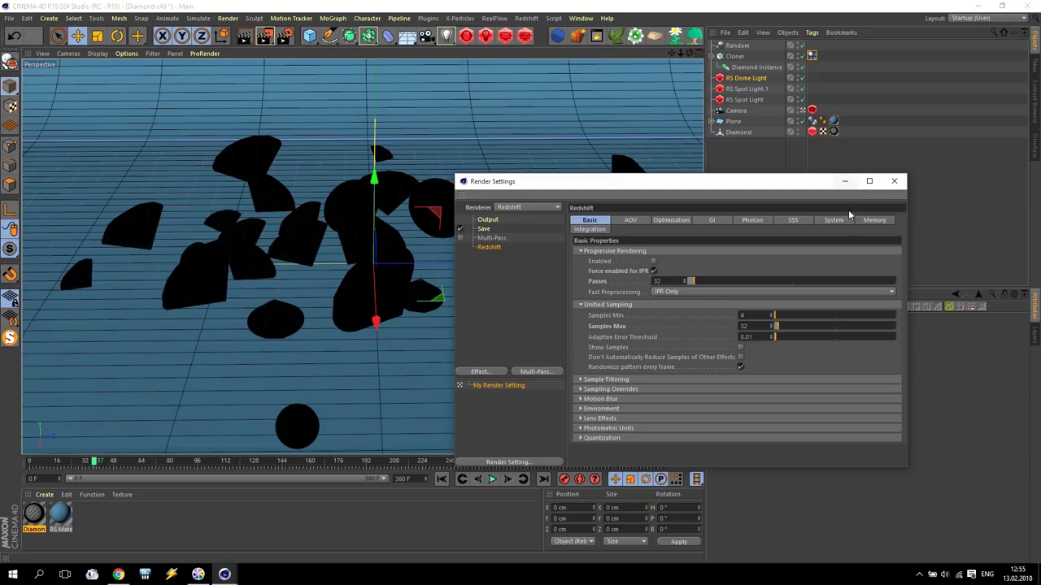
pyautogui.click(894, 181)
# - Select both RS Spot Lights and inspect their shadow and caustic photon settings
pyautogui.click(745, 89)
pyautogui.keyDown('ctrl'); pyautogui.click(744, 100); pyautogui.keyUp('ctrl')
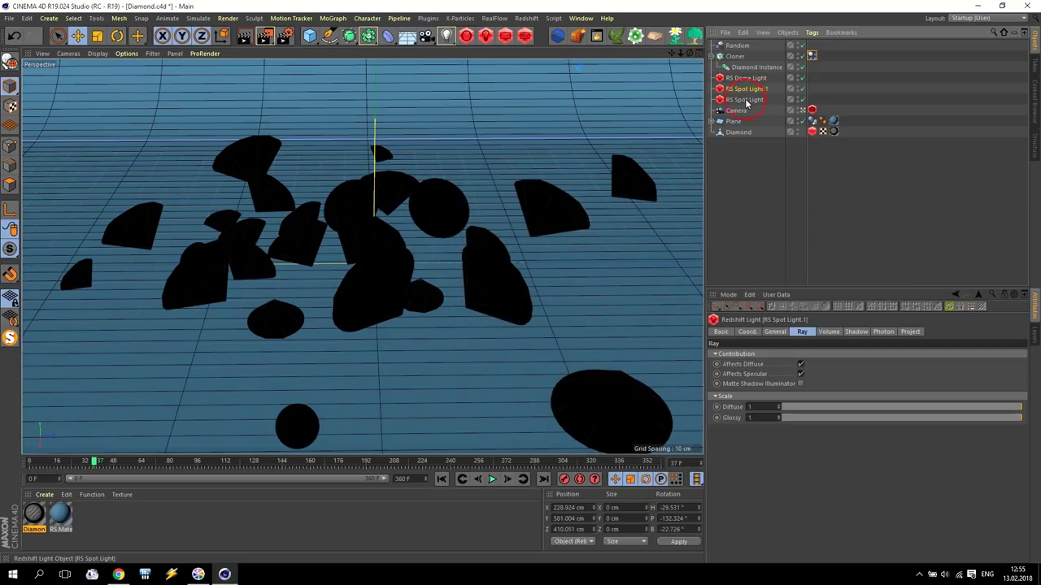
pyautogui.click(856, 332)
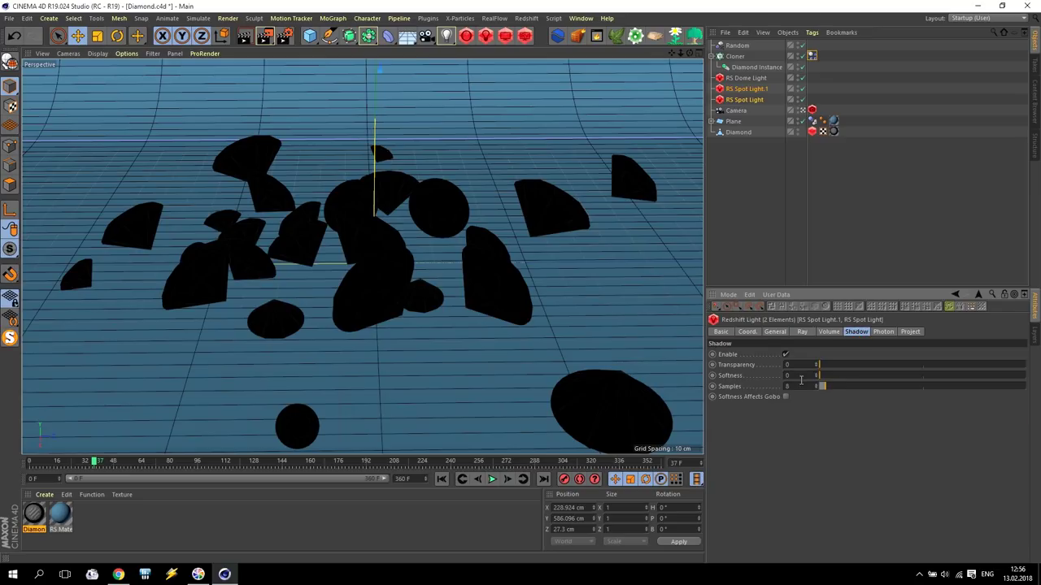
pyautogui.click(882, 331)
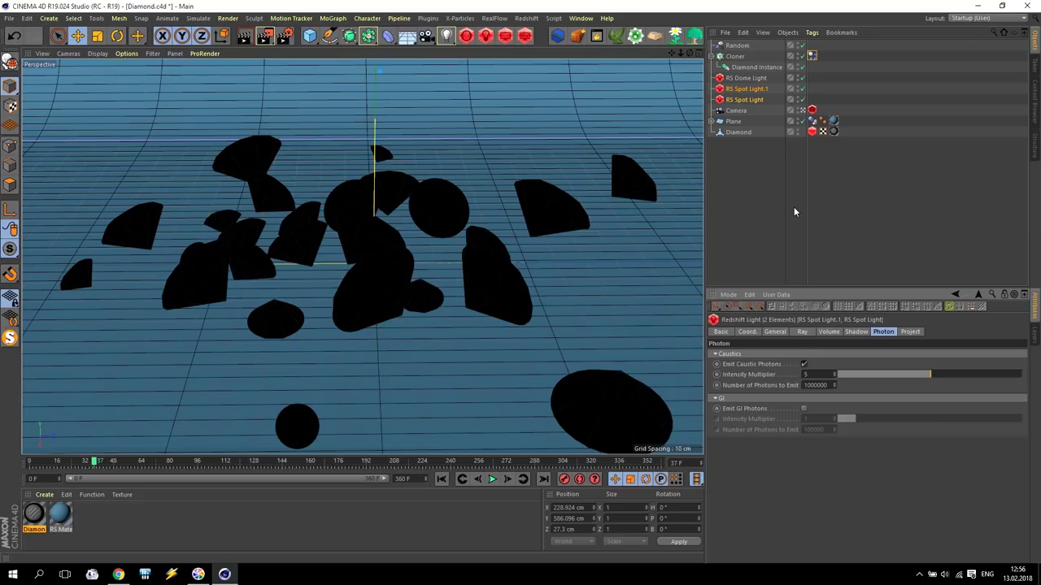
# - In the blue floor material's shader graph, set the RS Material reflection weight to 1 and edit its reflection roughness
pyautogui.click(62, 514)
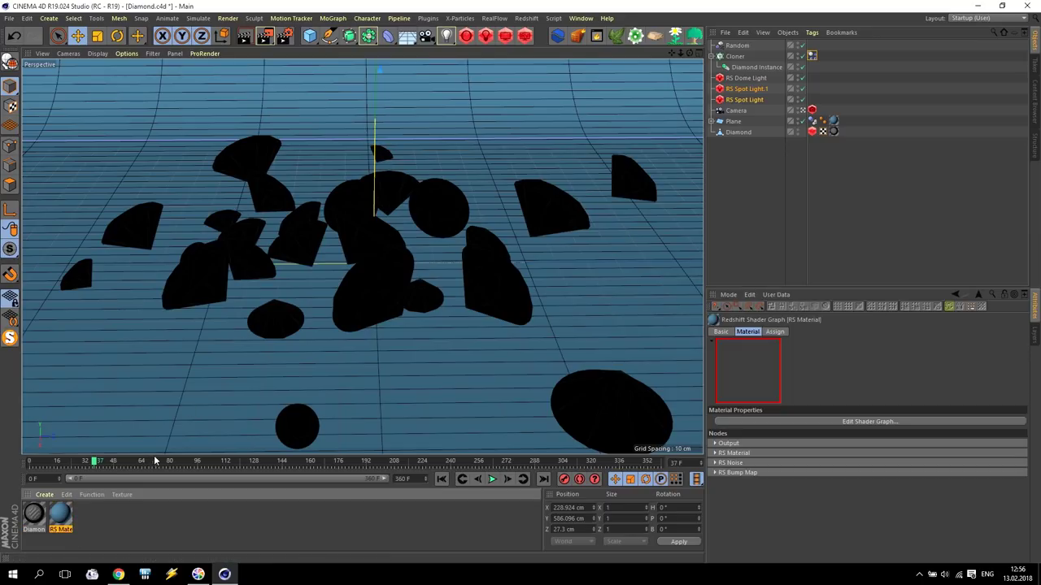
pyautogui.doubleClick(68, 514)
pyautogui.click(314, 110)
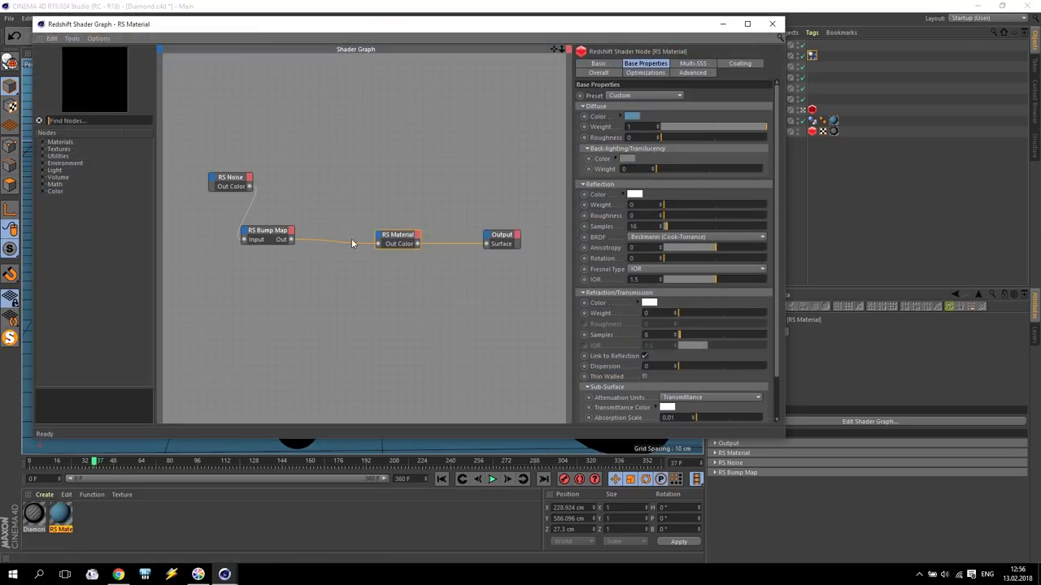
pyautogui.moveTo(678, 207); pyautogui.dragTo(767, 208)
pyautogui.click(646, 214)
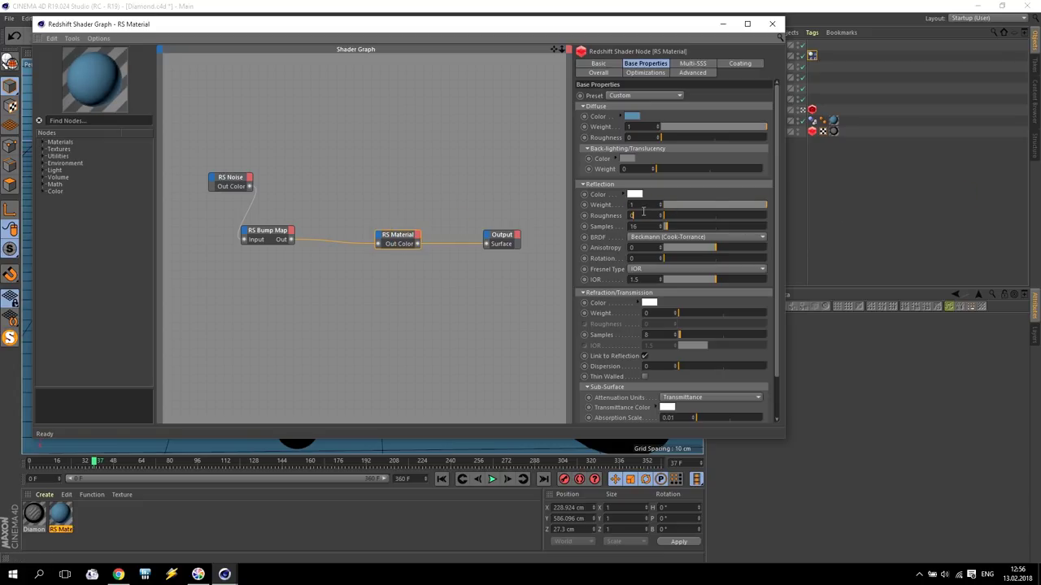
pyautogui.click(773, 23)
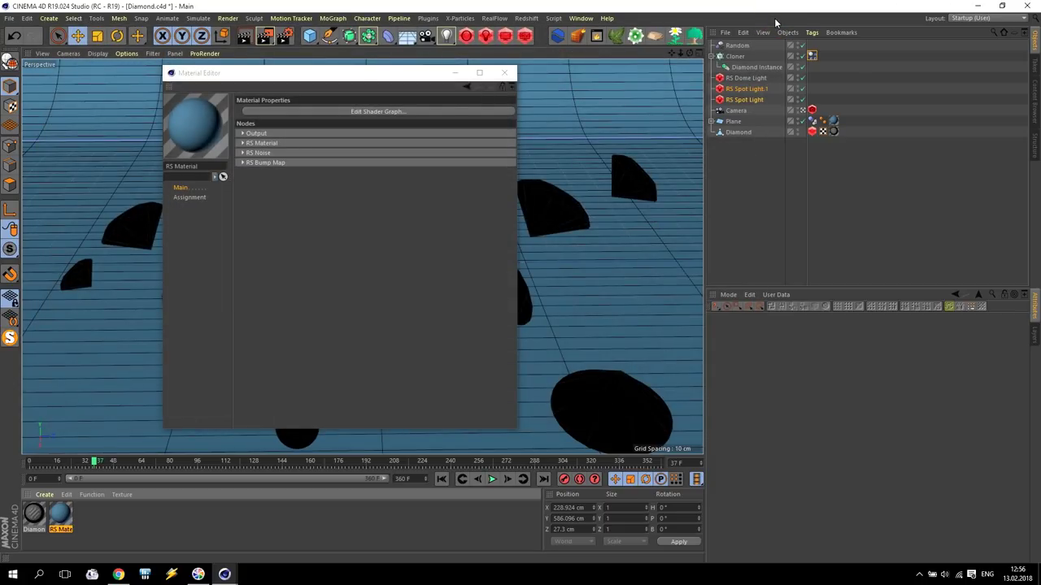
pyautogui.click(356, 111)
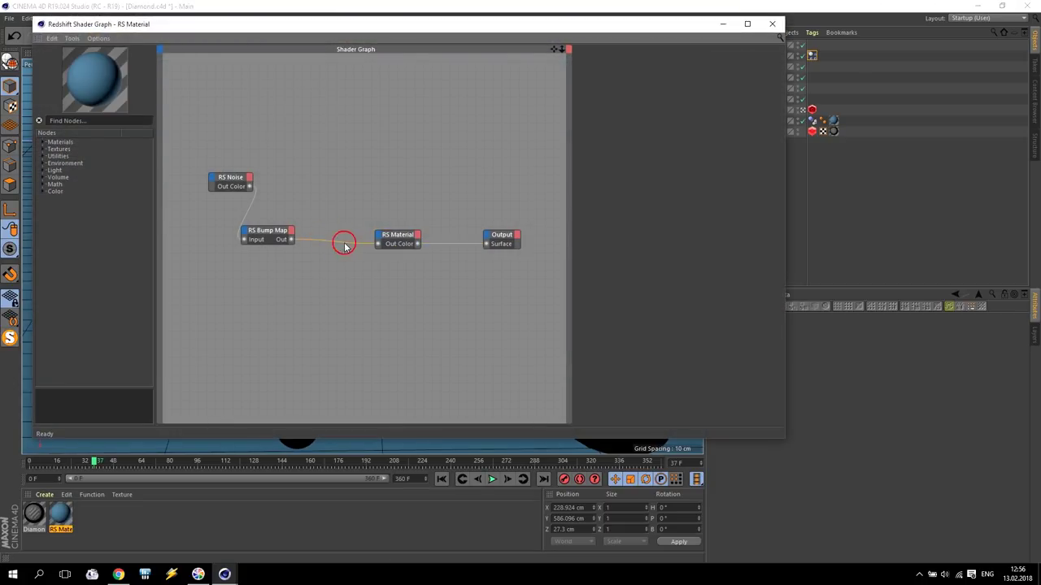
pyautogui.click(773, 23)
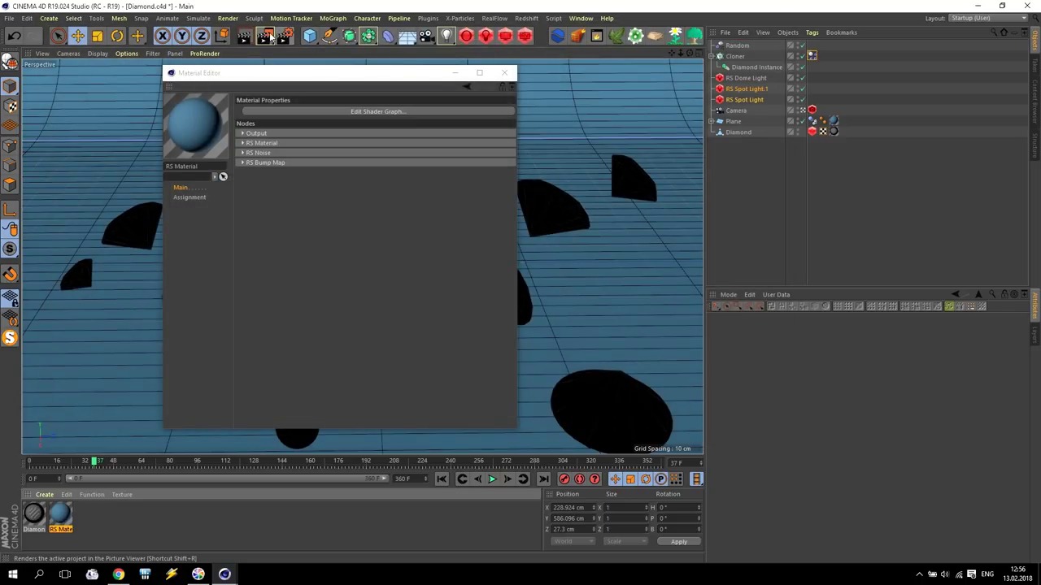
# - Render the scene with the reflective floor and compare it with the earlier renders in the Picture Viewer history
pyautogui.click(267, 36)
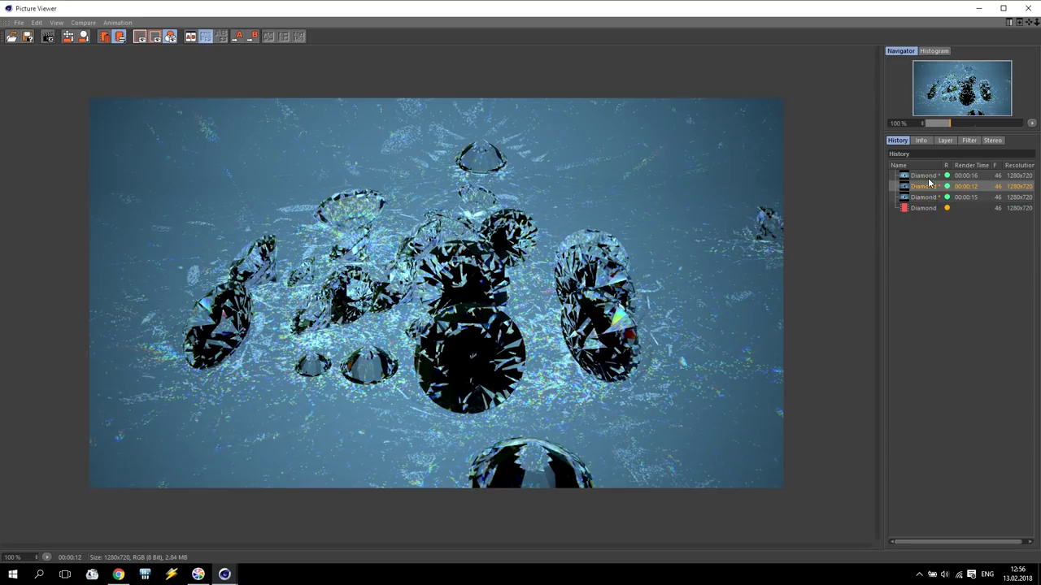
pyautogui.click(928, 178)
pyautogui.click(925, 197)
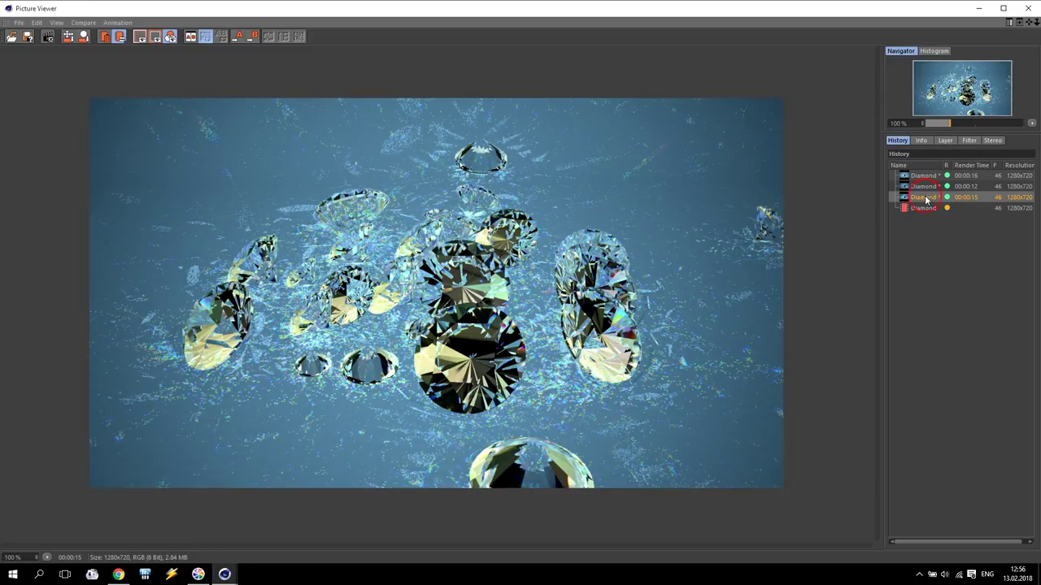
pyautogui.click(924, 208)
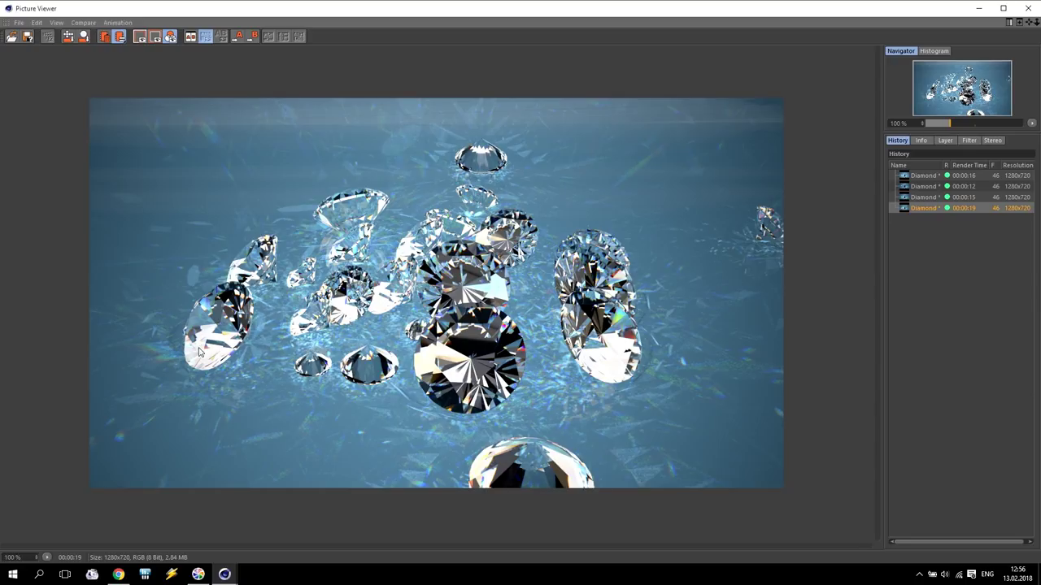
# - Switch to Chrome to compare the reflective-floor render with the blue diamond reference photo, and return to the Picture Viewer
pyautogui.click(119, 575)
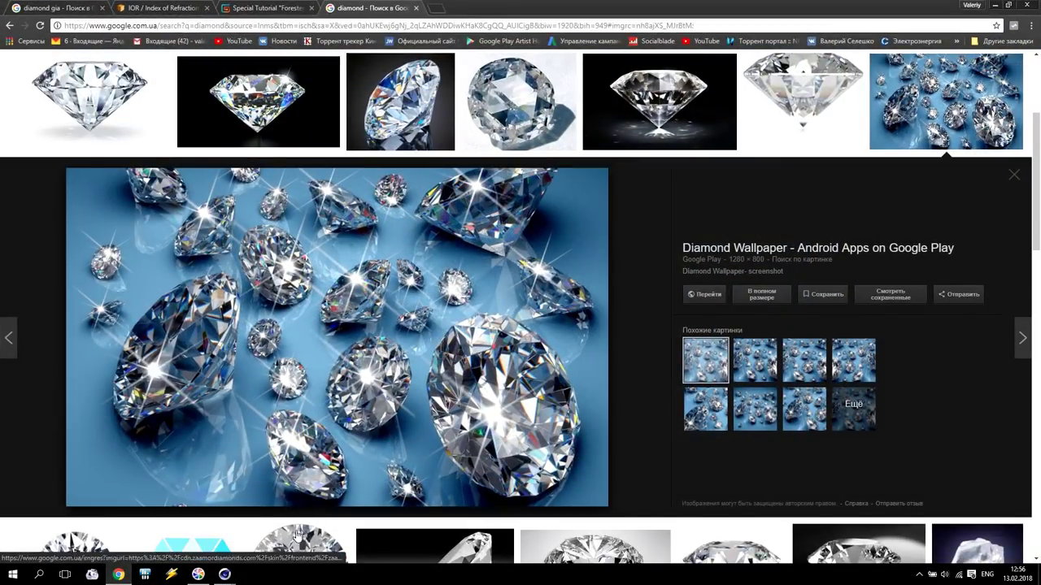
pyautogui.click(313, 530)
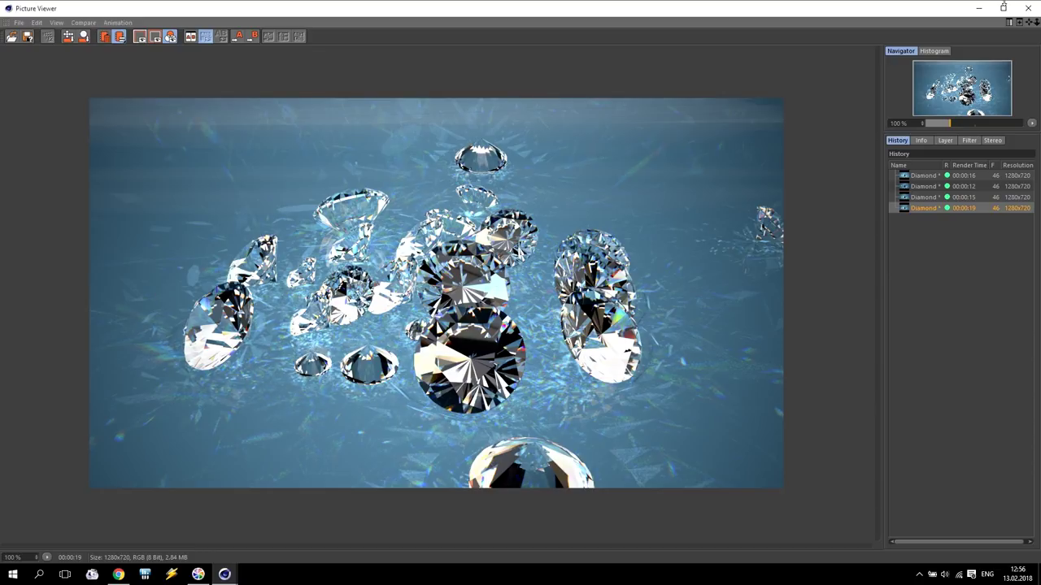
# - Turn off Casts Caustic Photons in the Diamond's Redshift Object tag and render the scene again
pyautogui.click(1028, 7)
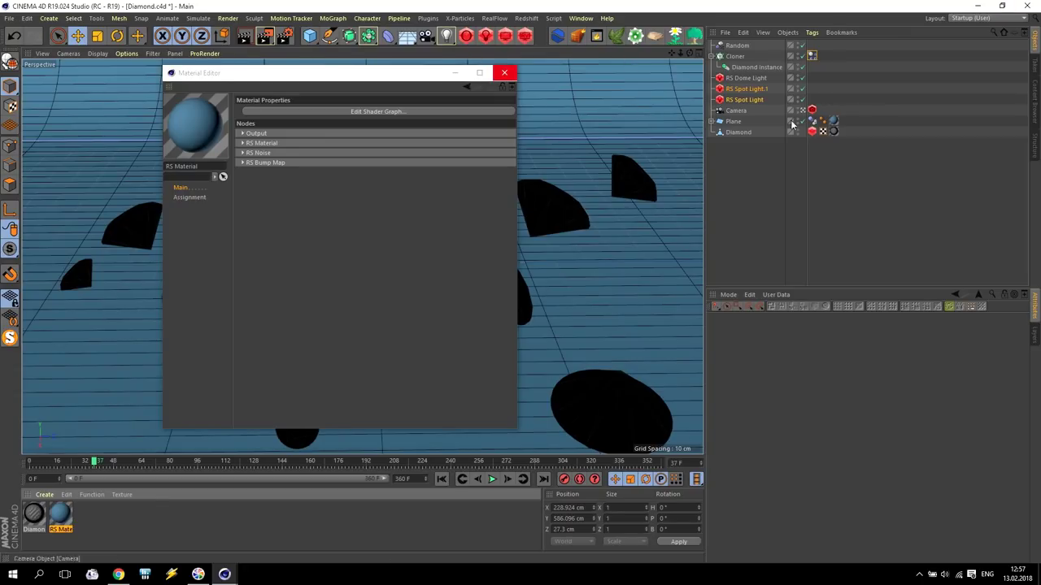
pyautogui.click(812, 131)
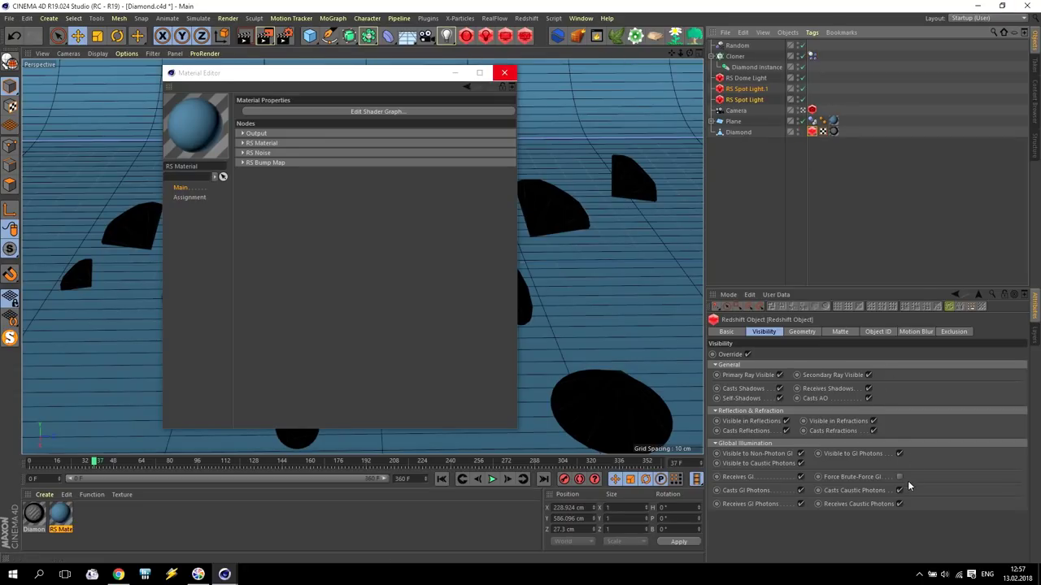
pyautogui.click(898, 491)
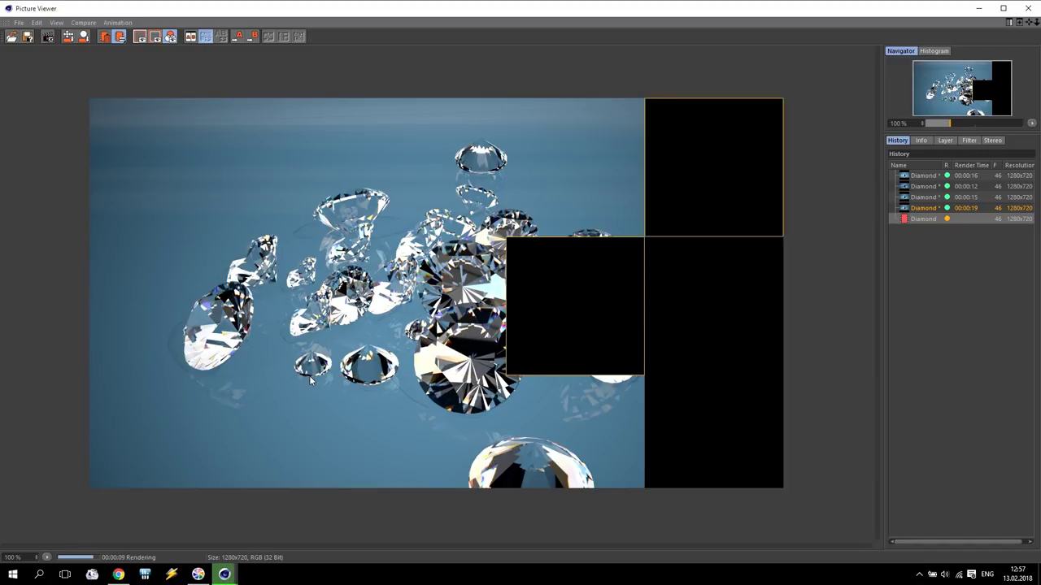
# - Compare the caustic-free render with the reference photo in Chrome, and close the Picture Viewer and Material Editor
pyautogui.click(119, 575)
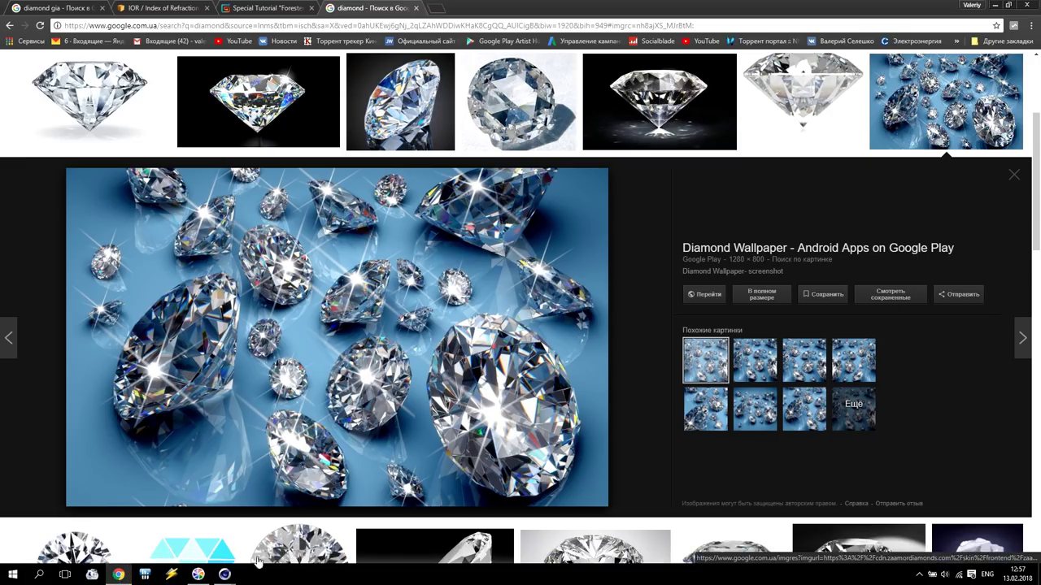
pyautogui.click(225, 575)
pyautogui.click(302, 533)
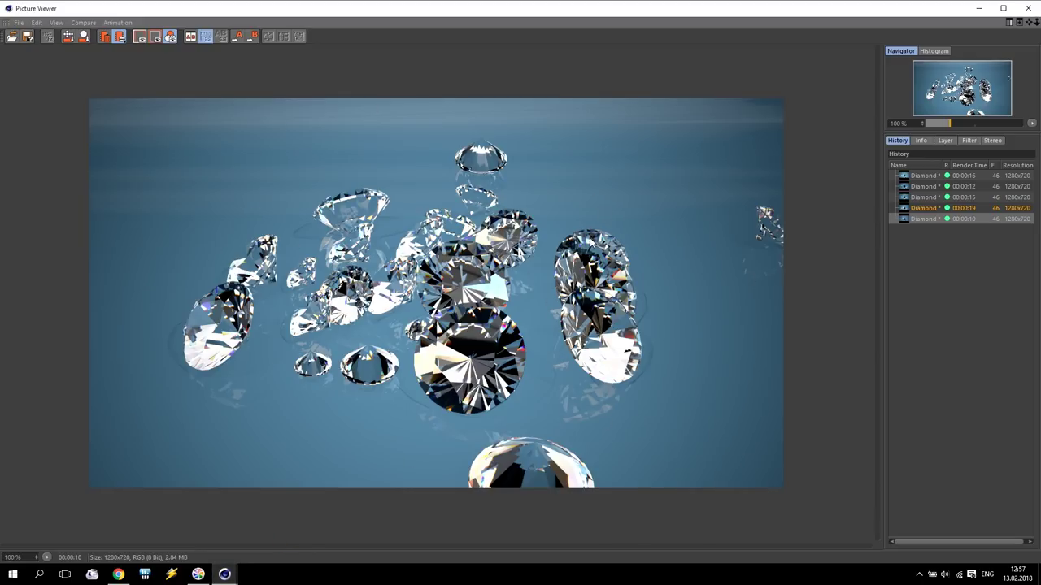
pyautogui.click(1028, 7)
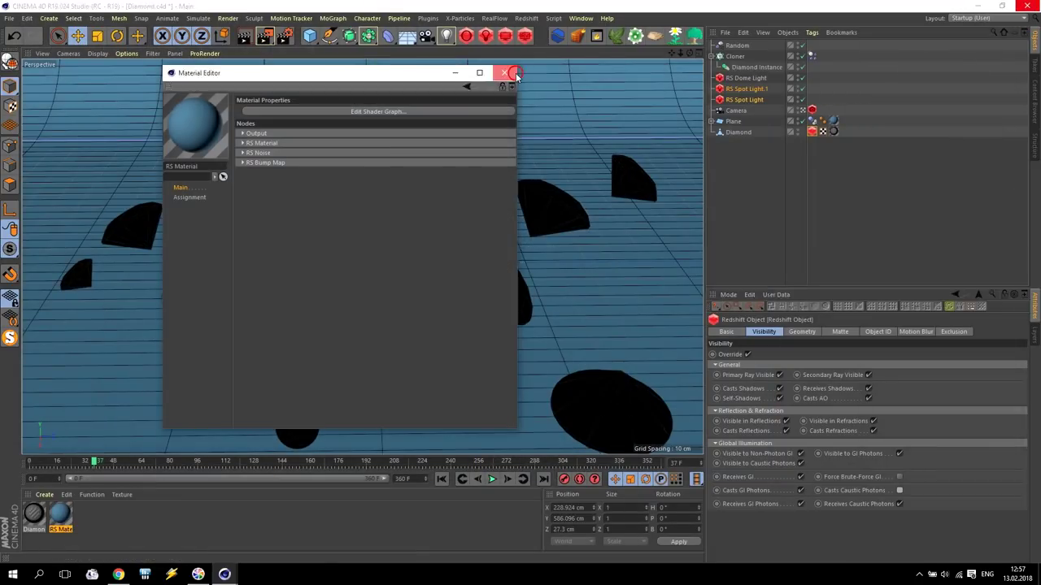
pyautogui.click(516, 72)
# - Delete the Cloner and turn Casts Caustic Photons back on in the Diamond's Redshift Object tag
pyautogui.click(735, 57)
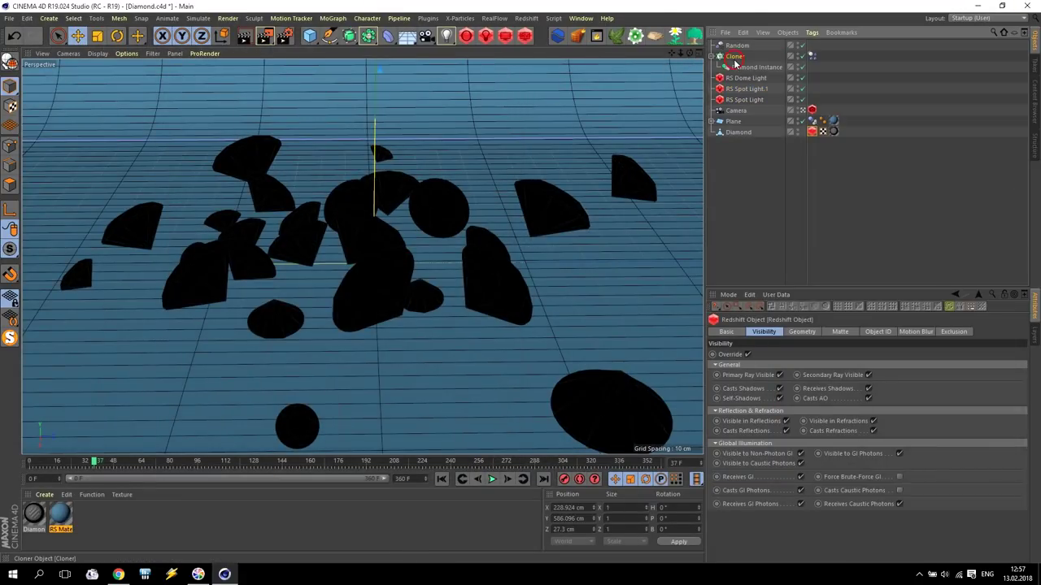
pyautogui.press('Delete')
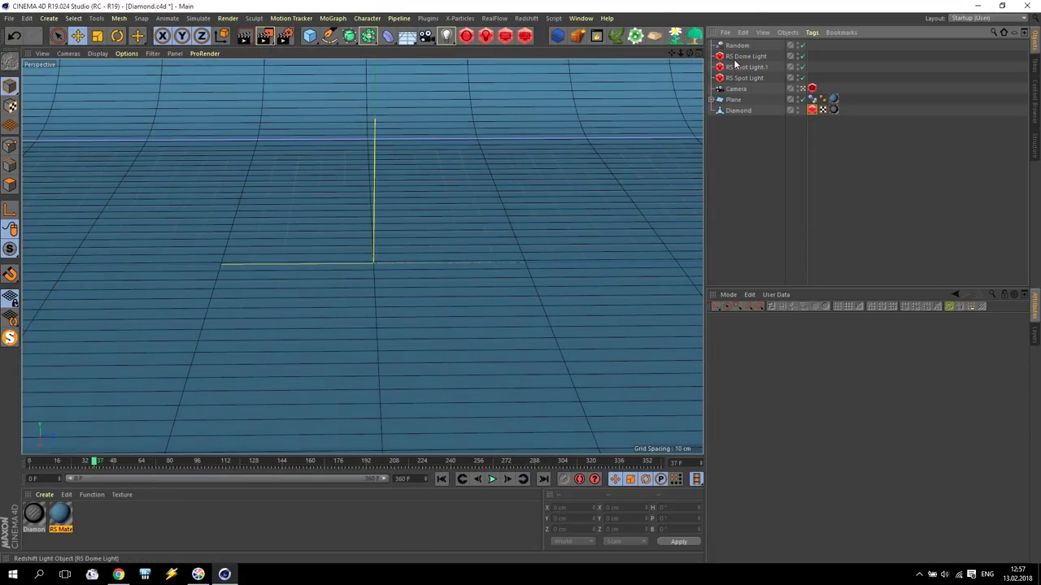
pyautogui.click(742, 111)
pyautogui.click(812, 111)
pyautogui.click(899, 491)
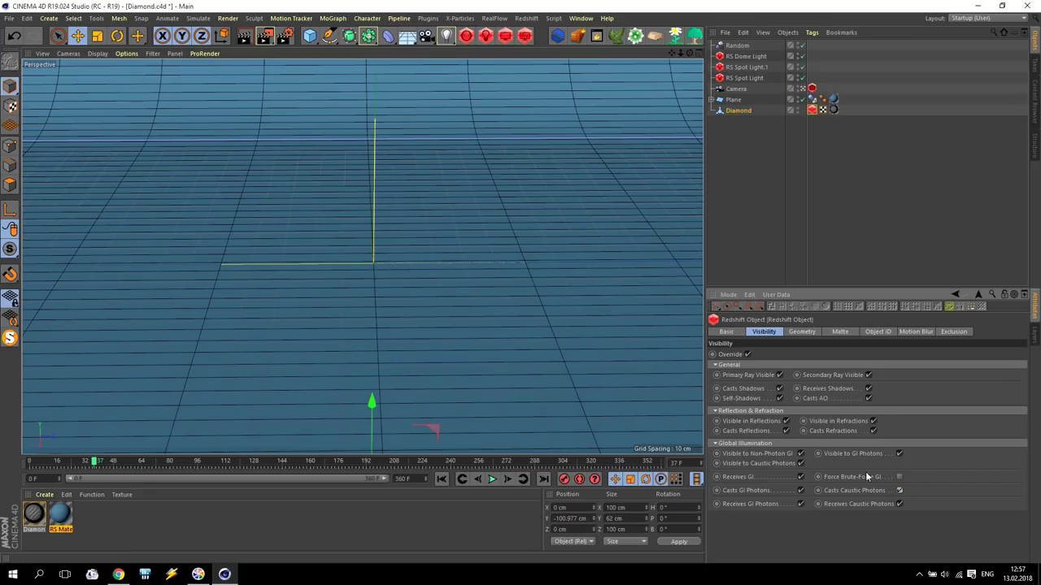
# - Raise the Diamond above the floor plane to a Y position of about 138 cm
pyautogui.moveTo(372, 401); pyautogui.dragTo(379, 280)
pyautogui.moveTo(686, 62)
pyautogui.mouseDown()
pyautogui.moveTo(675, 75)
pyautogui.moveTo(685, 59)
pyautogui.mouseUp()
pyautogui.moveTo(390, 104); pyautogui.dragTo(391, 25)
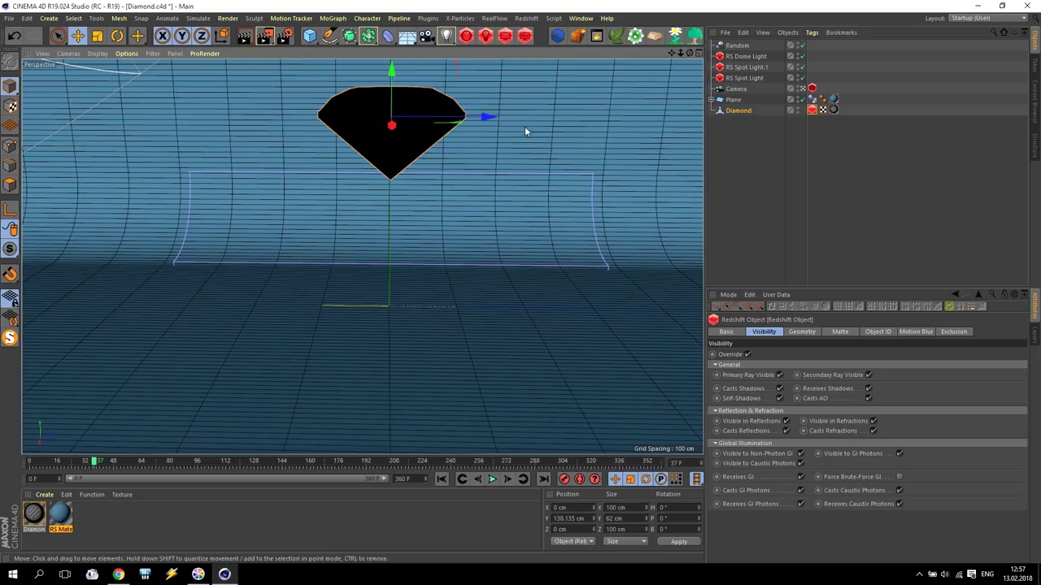
# - Duplicate the Diamond downward to about Y 80 cm and scale the copy to 0.1 on all three axes
pyautogui.click(744, 111)
pyautogui.keyDown('ctrl'); pyautogui.moveTo(391, 85); pyautogui.dragTo(409, 174); pyautogui.keyUp('ctrl')
pyautogui.click(778, 332)
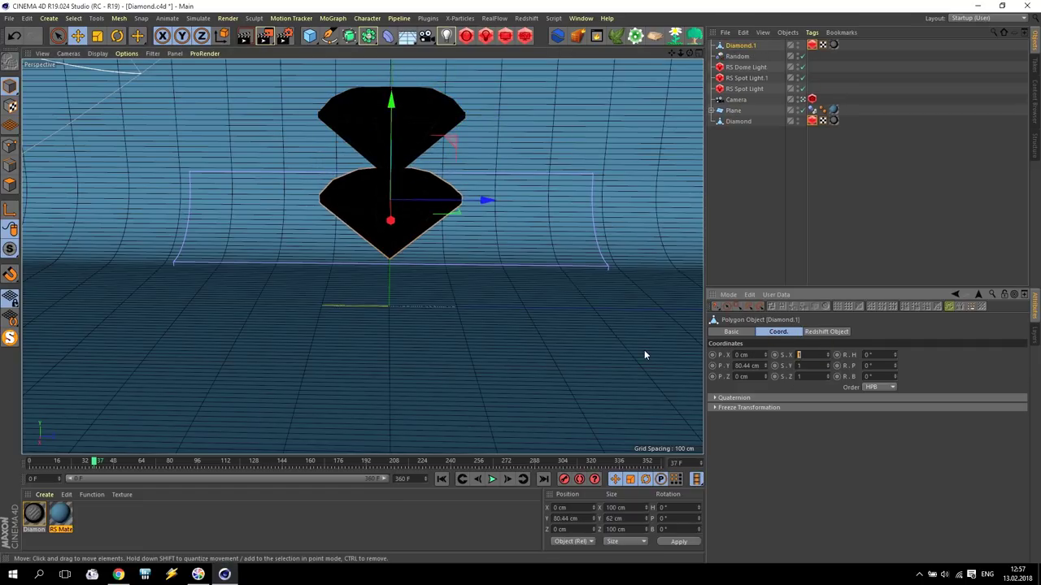
pyautogui.write('0.1')
pyautogui.press('Tab')
pyautogui.write('0.1')
pyautogui.press('Tab')
pyautogui.write('0.1')
pyautogui.press('Return')
# - Rotate the small diamond copy to a bank angle of 90°
pyautogui.press('r')
pyautogui.moveTo(390, 254); pyautogui.dragTo(398, 277)
pyautogui.scroll(5, 395, 209)
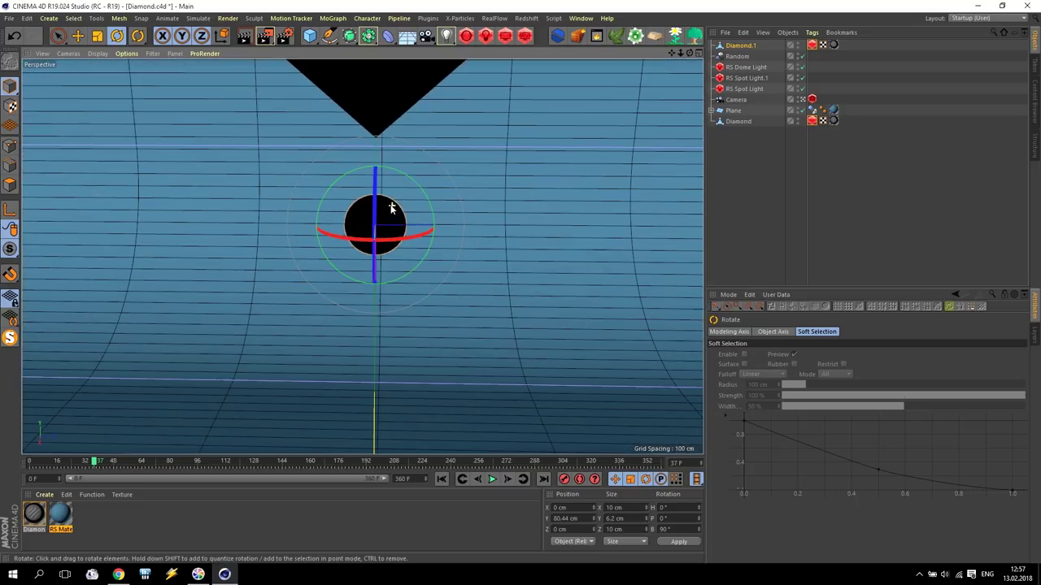
# - Review the RS AO and RS Material nodes in the Diamond material's shader graph and close it
pyautogui.doubleClick(34, 513)
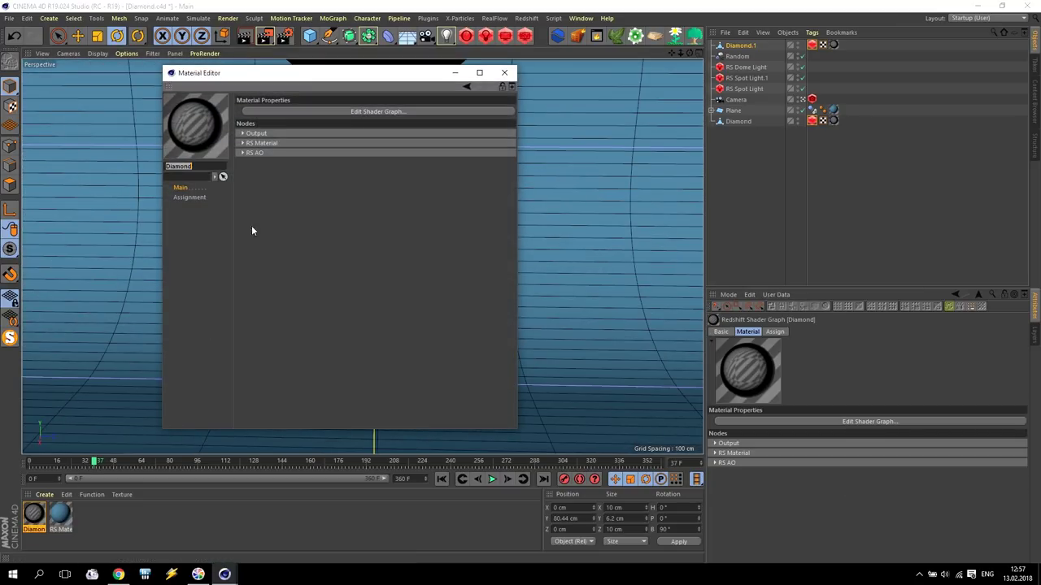
pyautogui.click(390, 112)
pyautogui.moveTo(227, 195); pyautogui.dragTo(350, 245)
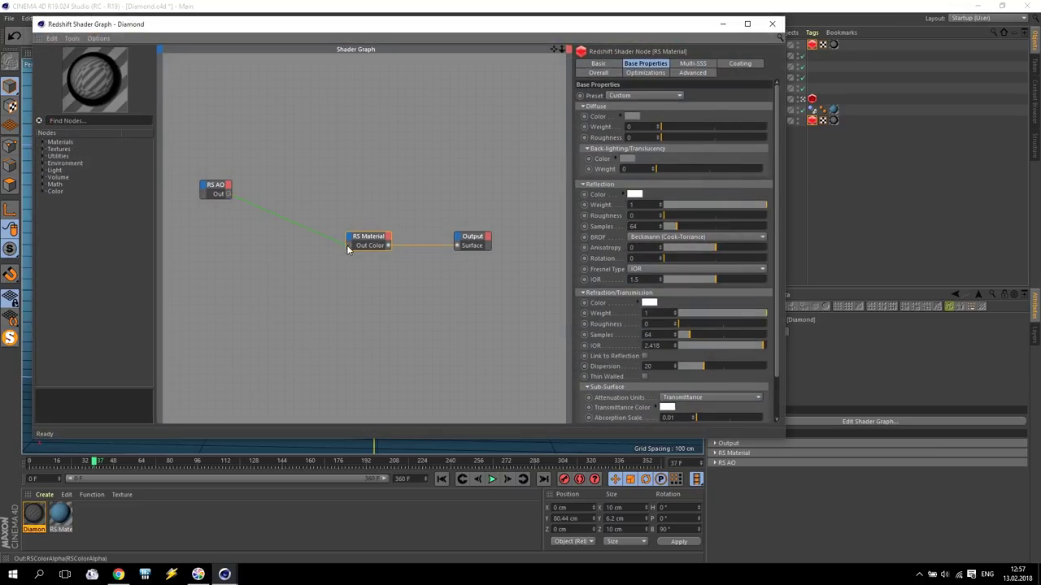
pyautogui.click(771, 24)
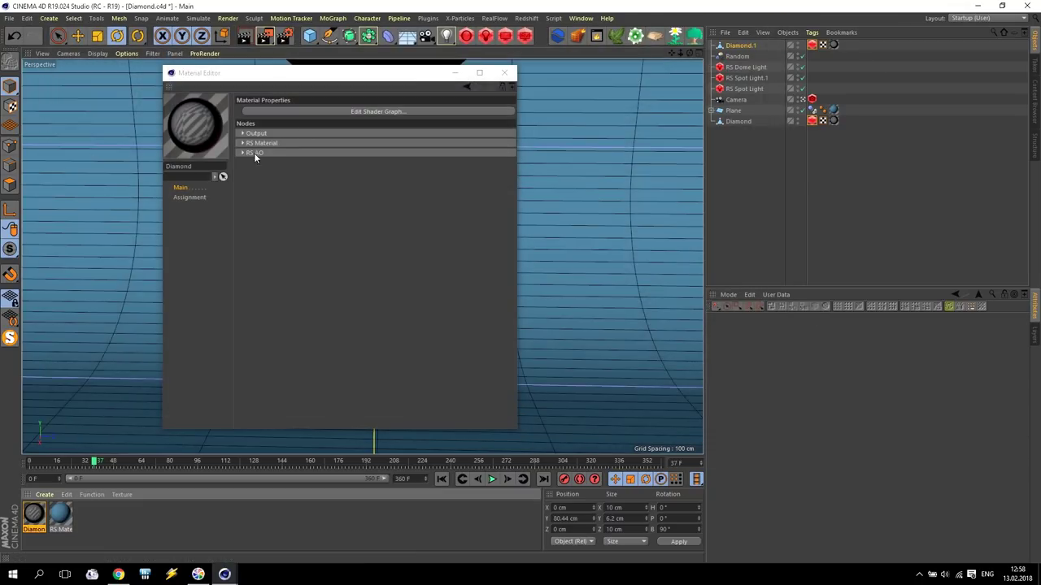
pyautogui.click(504, 73)
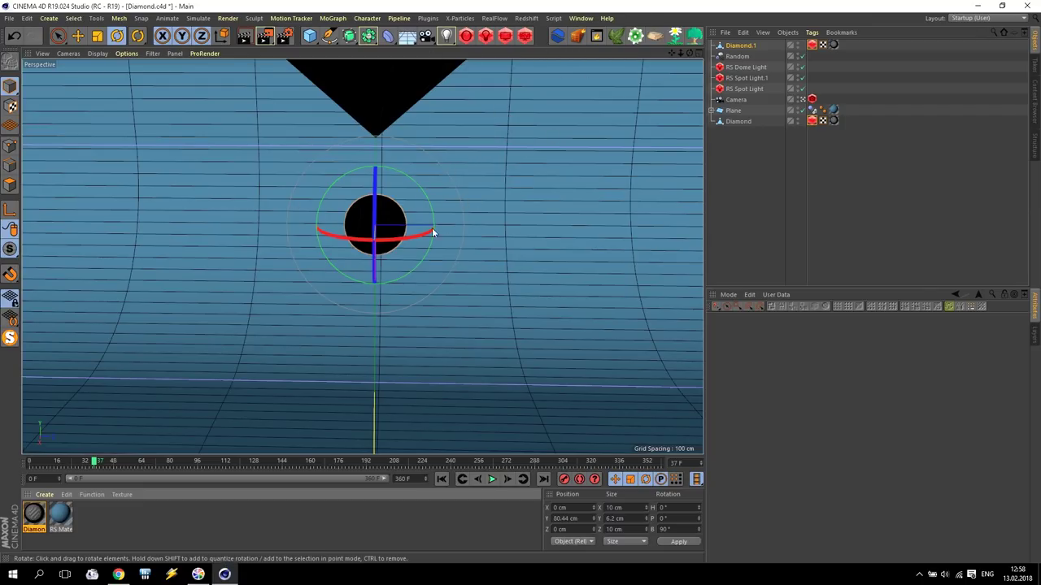
# - Add a Text spline to the scene and change its text to "1"
pyautogui.keyDown('alt'); pyautogui.moveTo(436, 198); pyautogui.dragTo(554, 104); pyautogui.keyUp('alt')
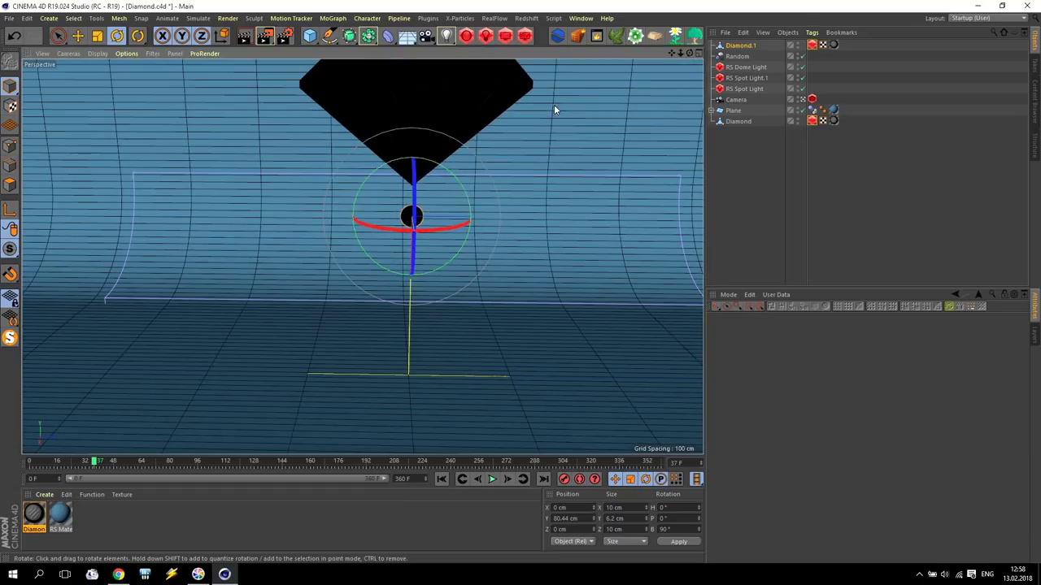
pyautogui.scroll(3, 553, 104)
pyautogui.click(350, 36)
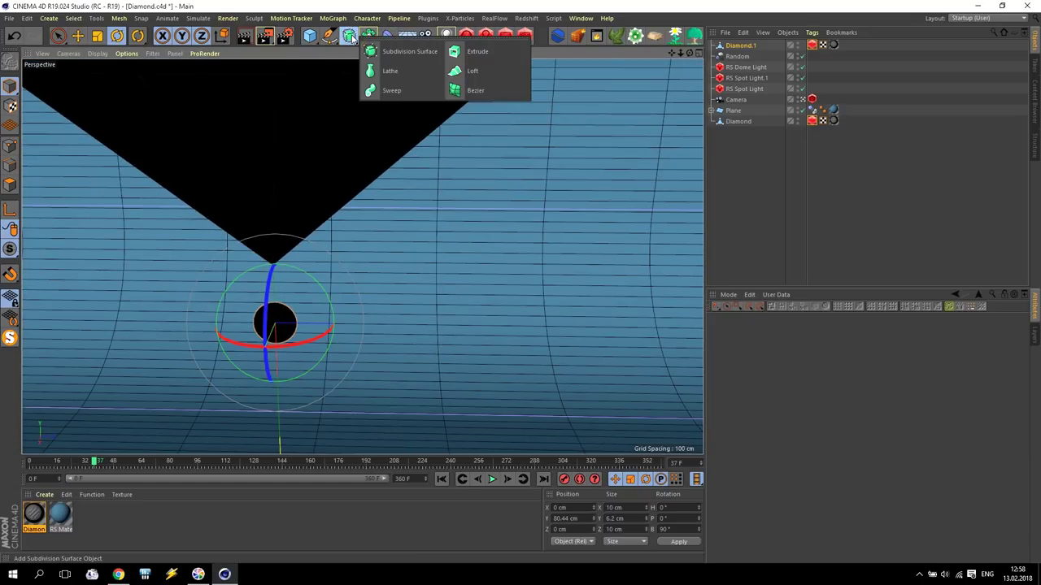
pyautogui.click(329, 36)
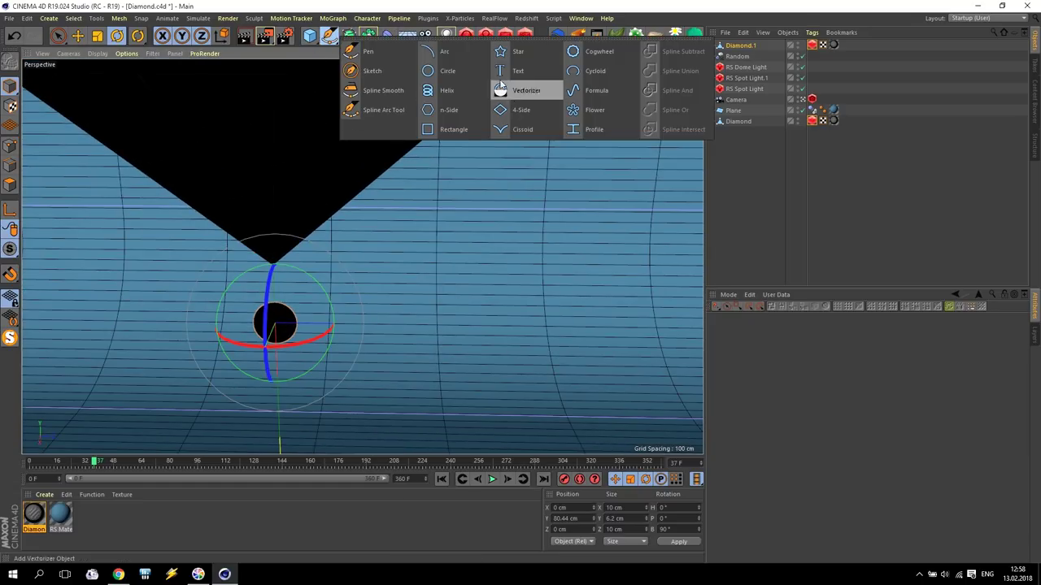
pyautogui.click(514, 73)
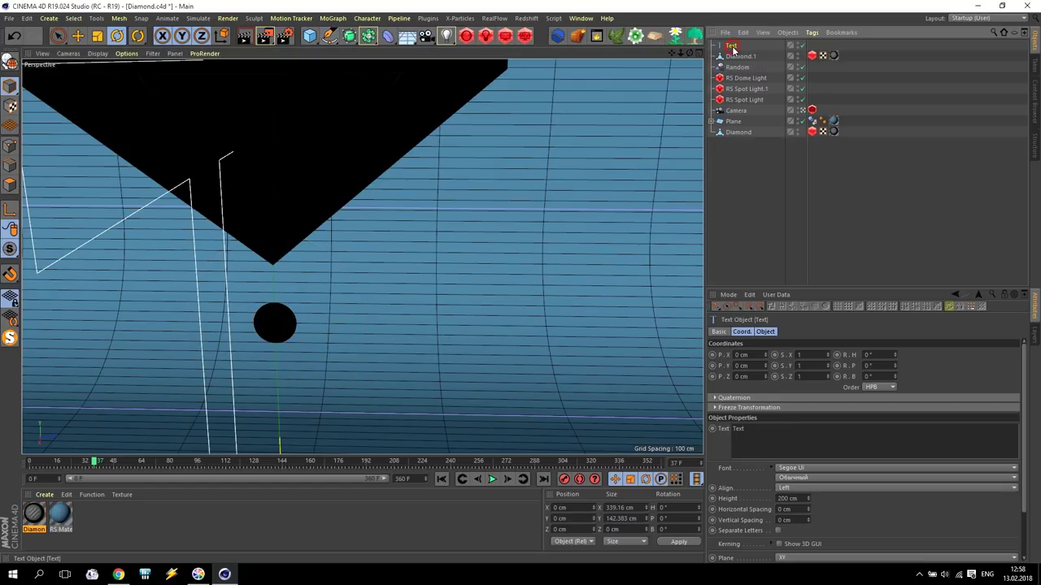
pyautogui.hotkey('ctrl', 'a')
pyautogui.press('BackSpace')
pyautogui.click(743, 255)
pyautogui.press('h')
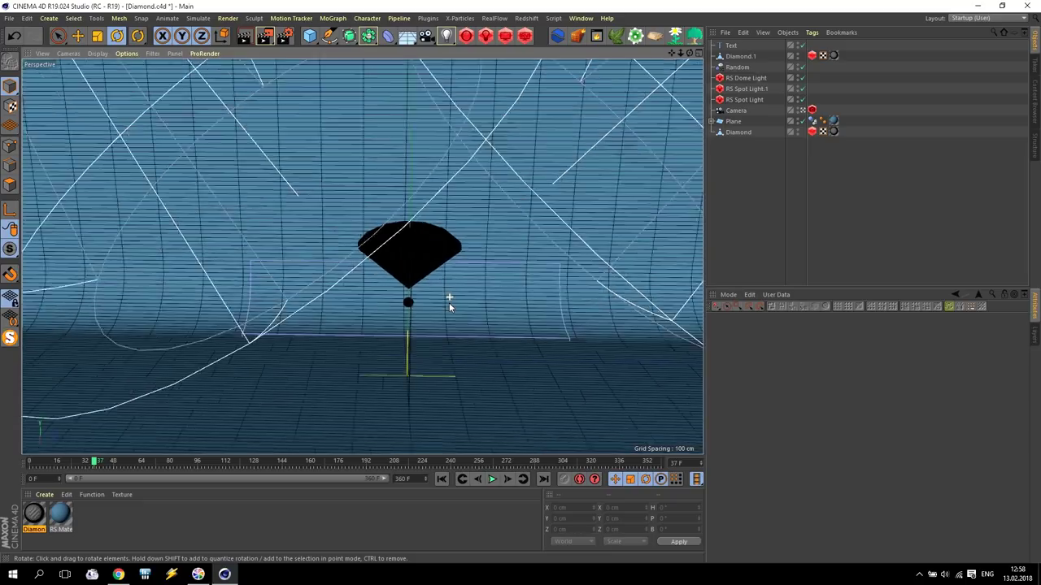
pyautogui.scroll(5, 451, 305)
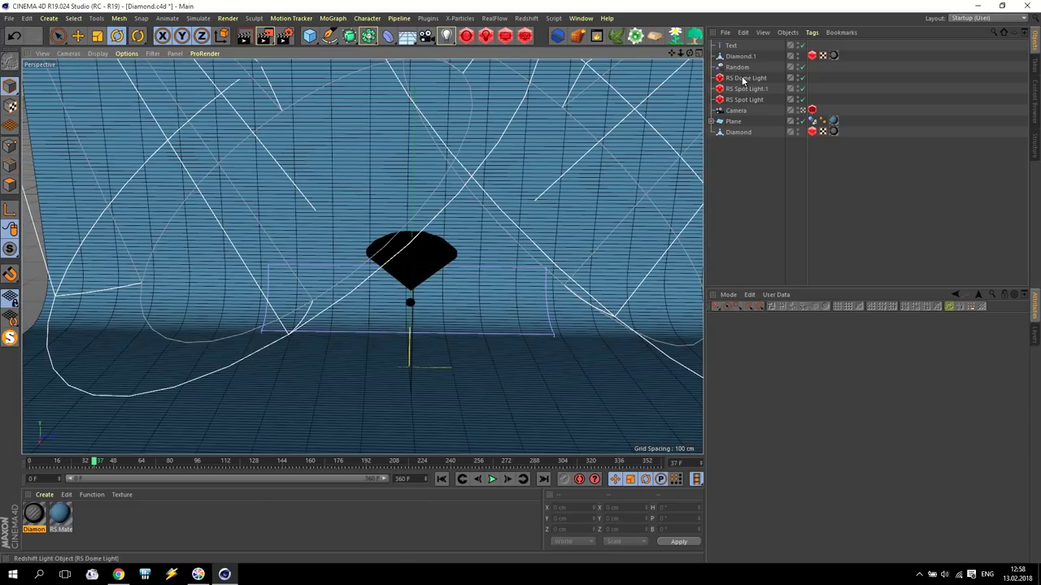
# - Rotate the Text spline to a 90° heading, align it to Middle and use the Segoe UI Полужирный style
pyautogui.click(731, 45)
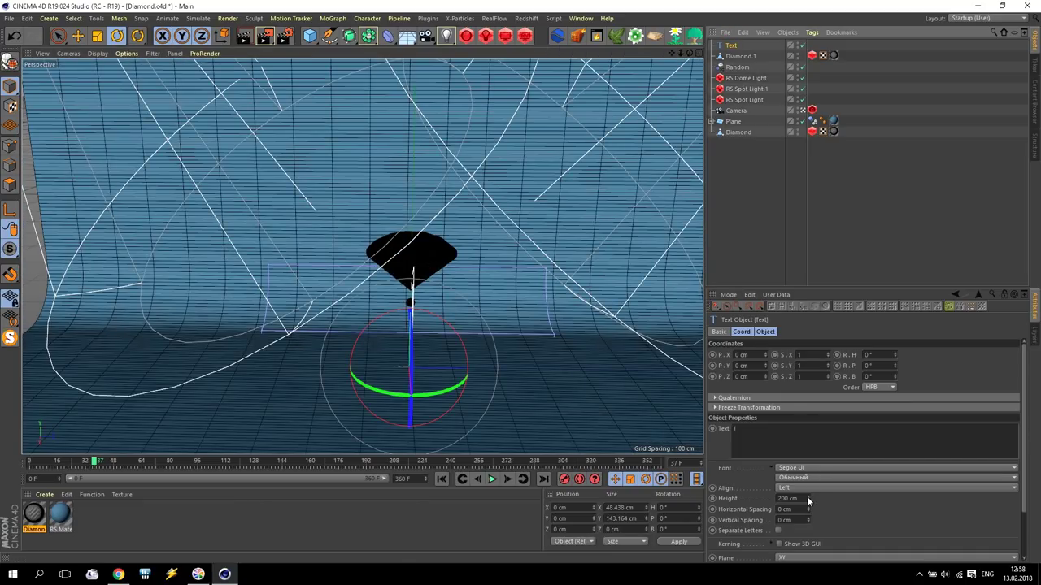
pyautogui.moveTo(456, 390); pyautogui.dragTo(567, 301)
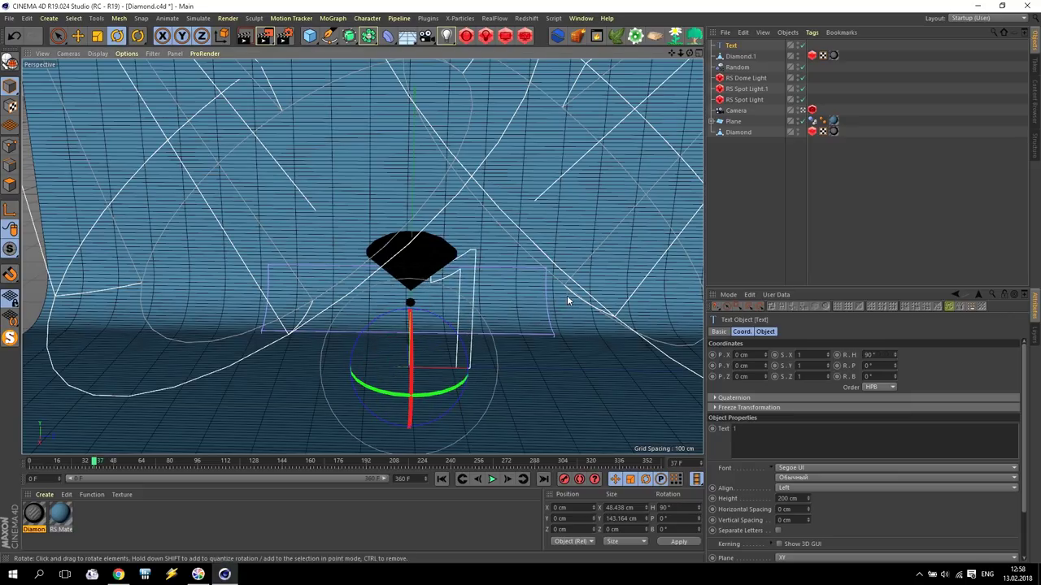
pyautogui.click(793, 488)
pyautogui.click(793, 498)
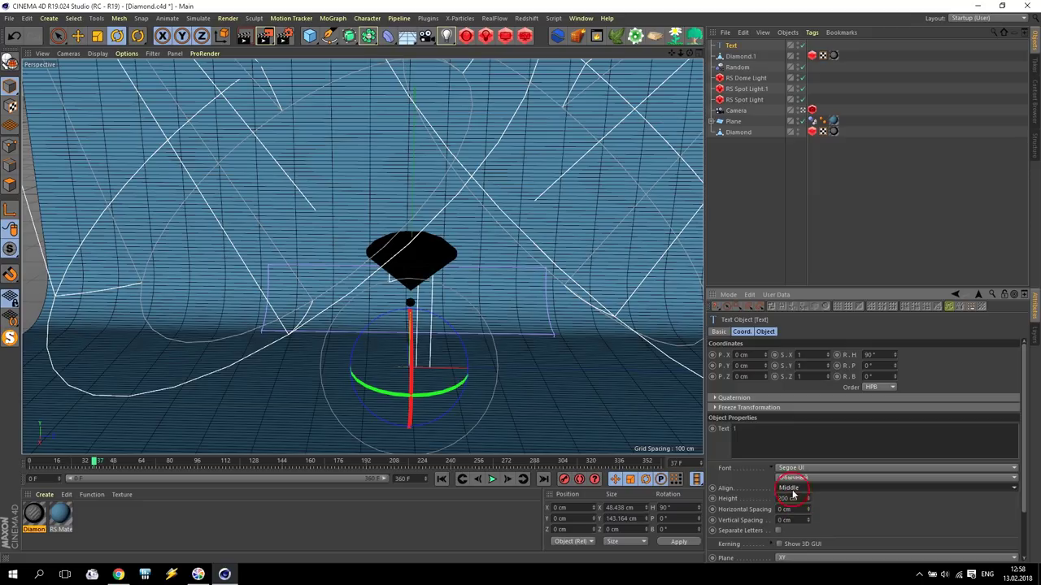
pyautogui.click(789, 478)
pyautogui.click(789, 485)
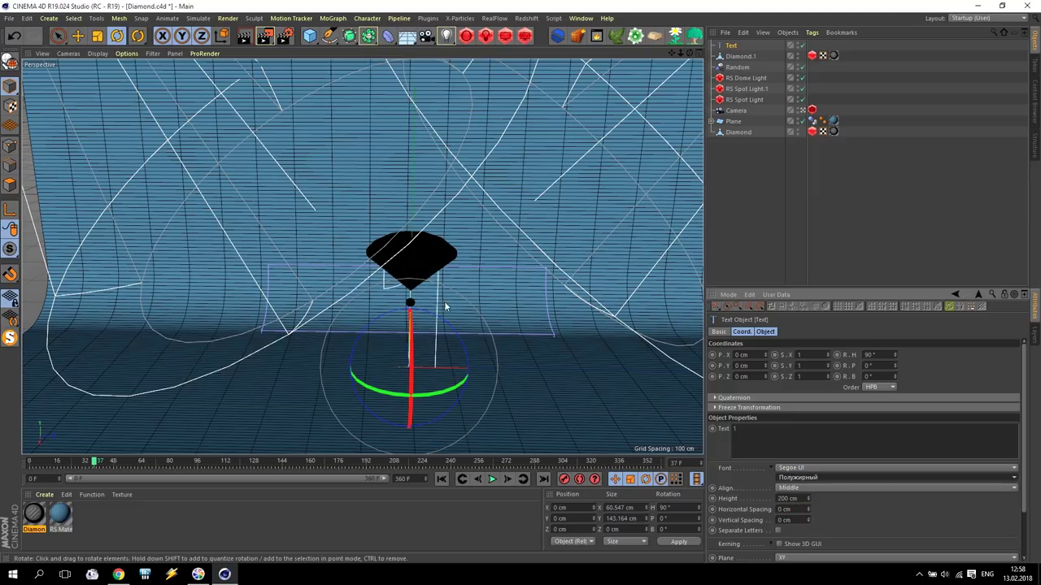
# - Set the Text spline's height to 100 cm and move it beside the diamonds to about -29 cm in Z
pyautogui.click(78, 36)
pyautogui.moveTo(480, 368); pyautogui.dragTo(388, 368)
pyautogui.click(729, 46)
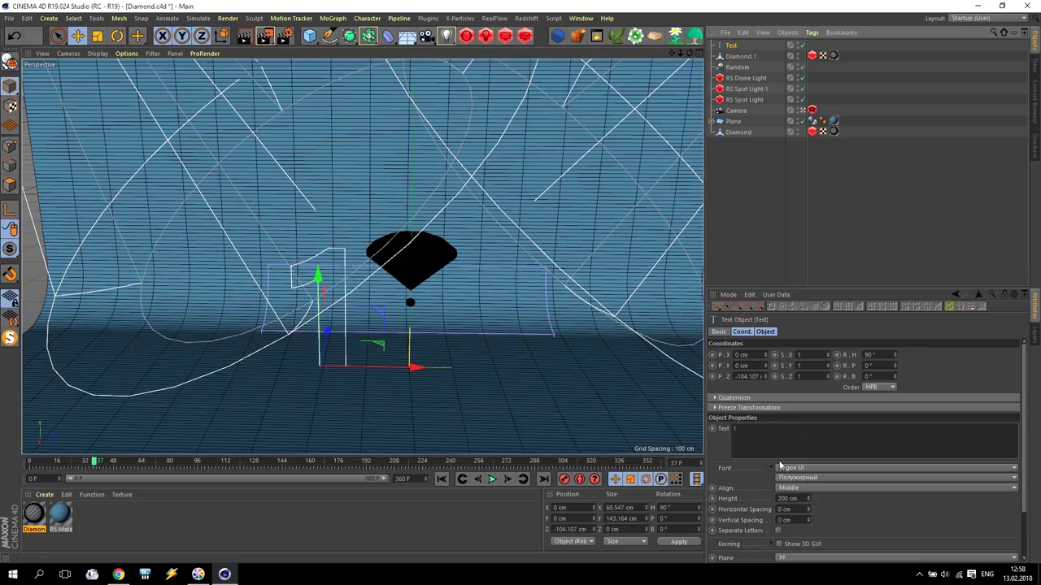
pyautogui.click(801, 498)
pyautogui.write('10')
pyautogui.write('00')
pyautogui.press('BackSpace')
pyautogui.press('Return')
pyautogui.scroll(4, 338, 350)
pyautogui.moveTo(395, 417); pyautogui.dragTo(550, 427)
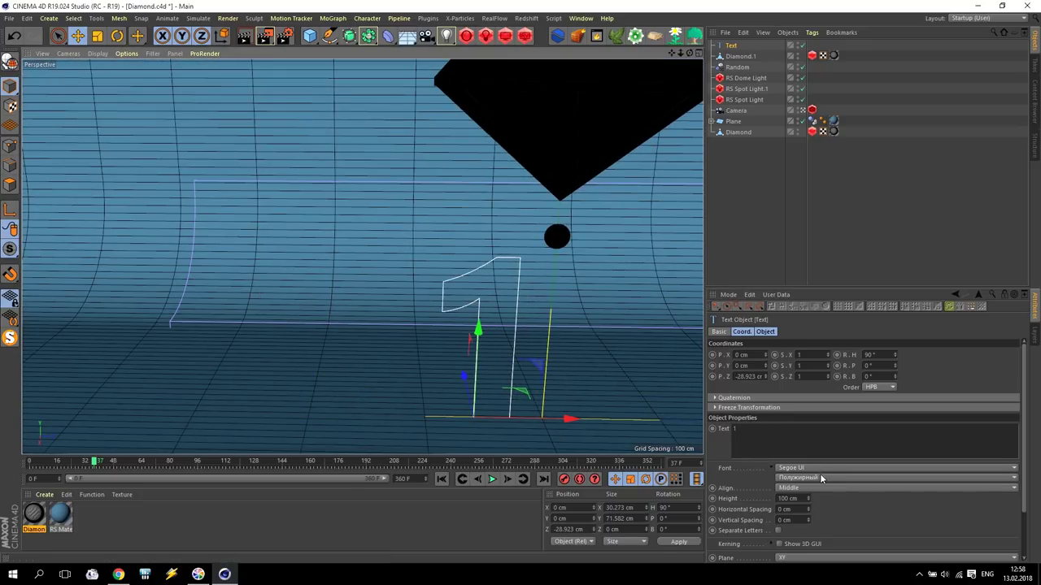
# - In the Right view, move the small diamond into the foot of the "1" outline, about Y 13 cm and Z -19 cm
pyautogui.click(697, 53)
pyautogui.middleClick(218, 431)
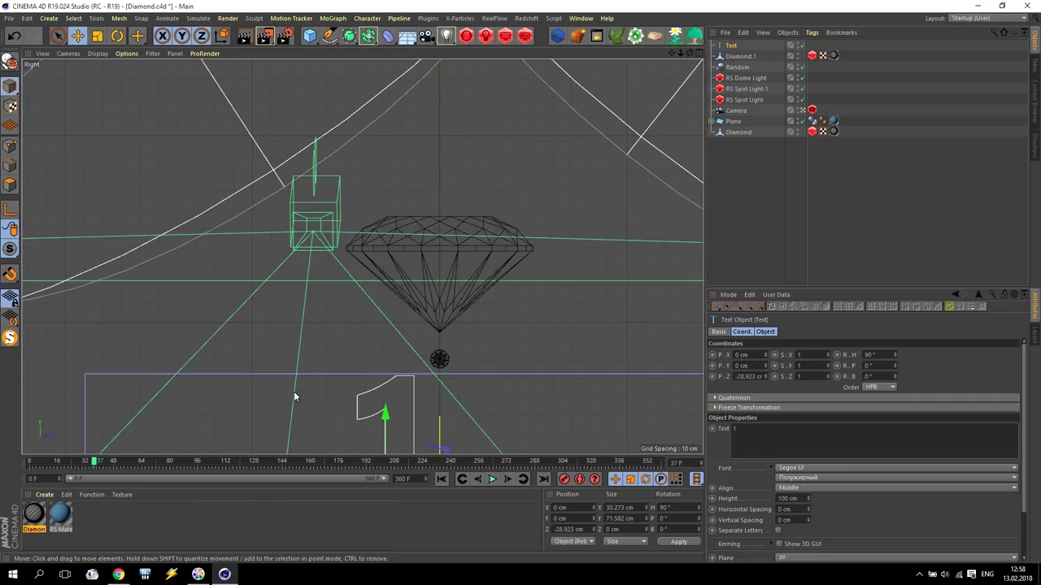
pyautogui.moveTo(673, 53); pyautogui.dragTo(362, 184)
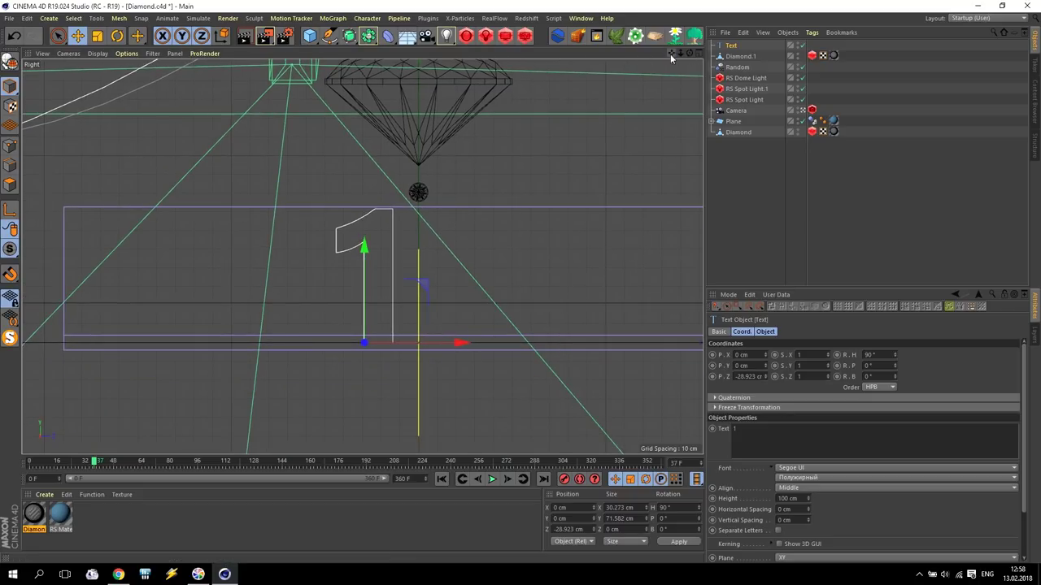
pyautogui.scroll(3, 425, 198)
pyautogui.click(739, 56)
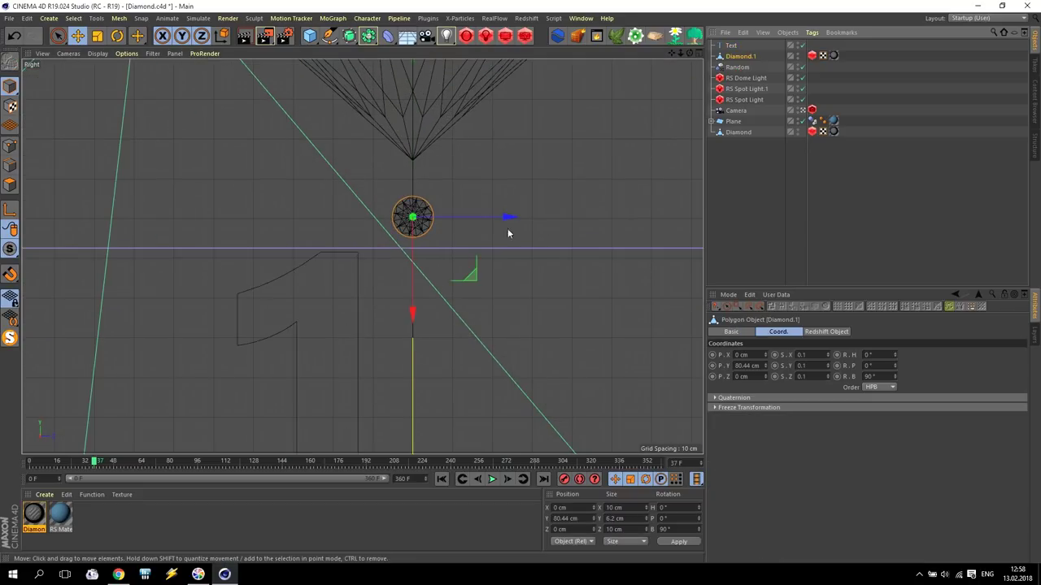
pyautogui.scroll(-3, 420, 346)
pyautogui.scroll(3, 464, 275)
pyautogui.moveTo(533, 228); pyautogui.dragTo(460, 451)
pyautogui.moveTo(673, 55); pyautogui.dragTo(360, 255)
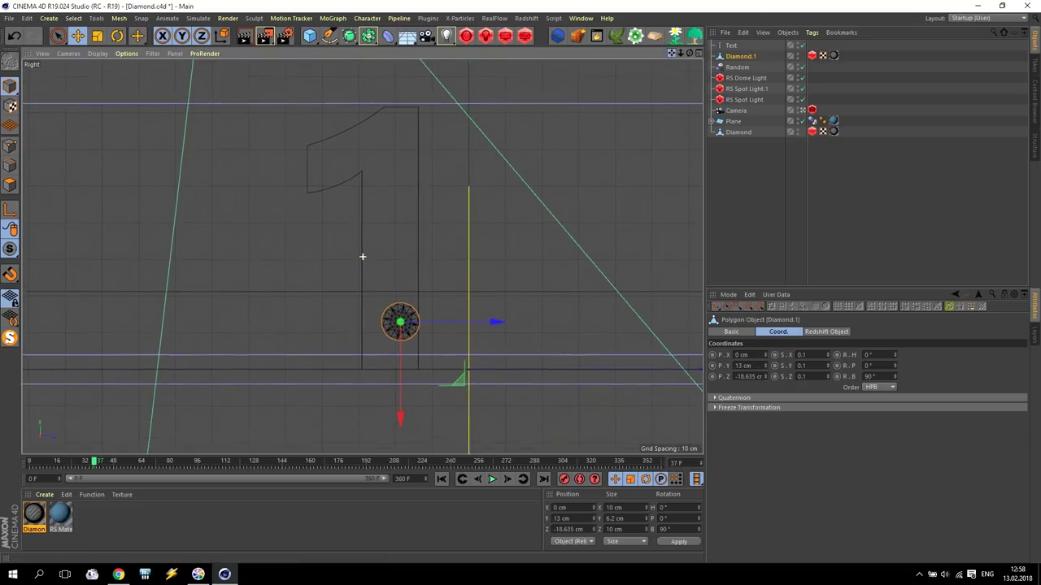
# - Centre the small diamond in the "1" stem at about -21 cm in Z and make three evenly spaced copies above it
pyautogui.scroll(1, 425, 265)
pyautogui.moveTo(458, 399); pyautogui.dragTo(444, 416)
pyautogui.keyDown('ctrl'); pyautogui.moveTo(384, 448); pyautogui.dragTo(392, 370); pyautogui.keyUp('ctrl')
pyautogui.click(383, 203)
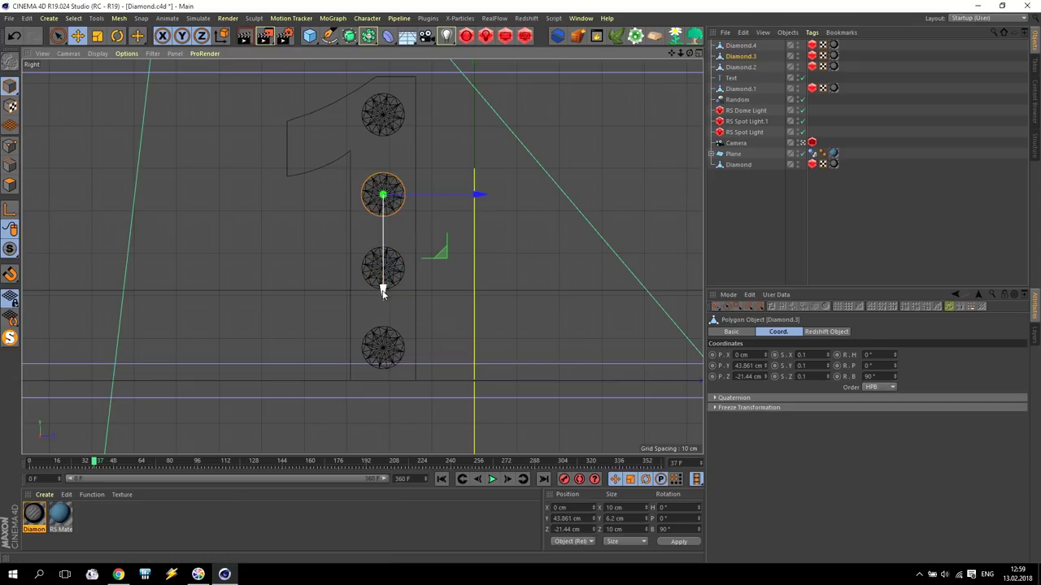
pyautogui.click(510, 244)
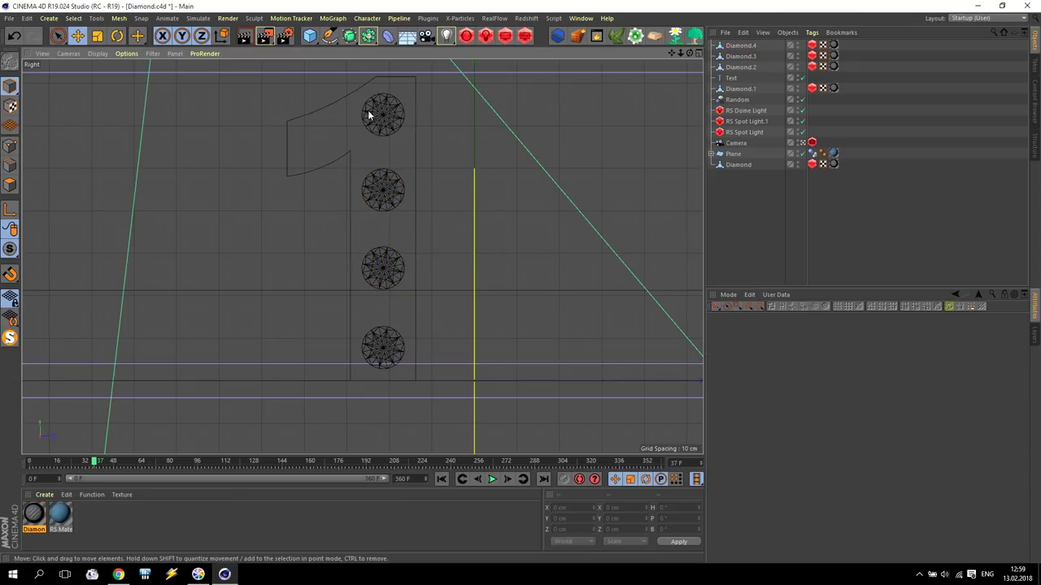
# - Examine how the column of small diamonds lines up with the "1" outline in the Right, Front and Perspective views
pyautogui.scroll(-4, 441, 279)
pyautogui.scroll(3, 427, 242)
pyautogui.scroll(-1, 426, 242)
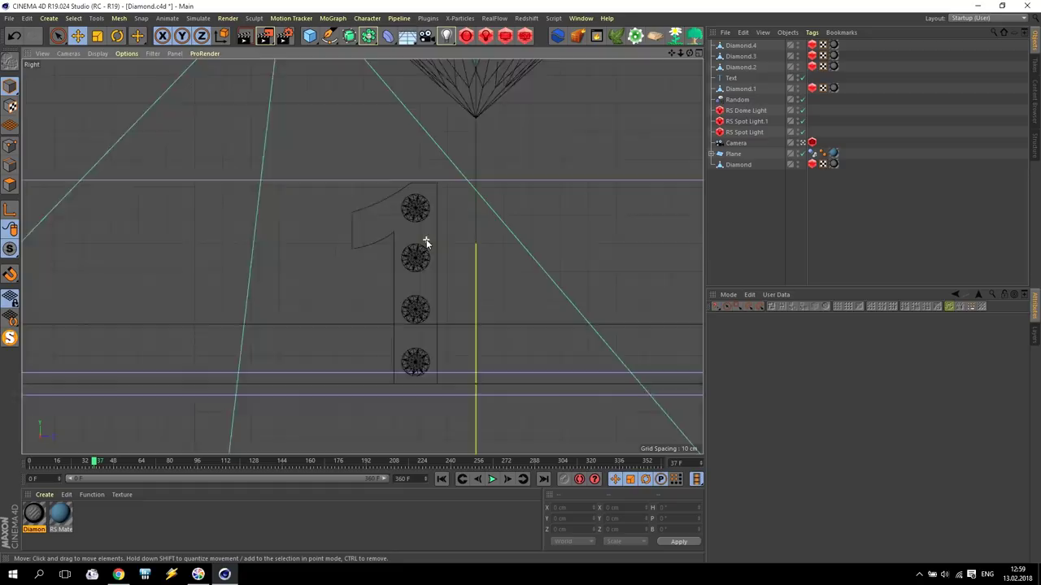
pyautogui.scroll(2, 426, 241)
pyautogui.middleClick(601, 203)
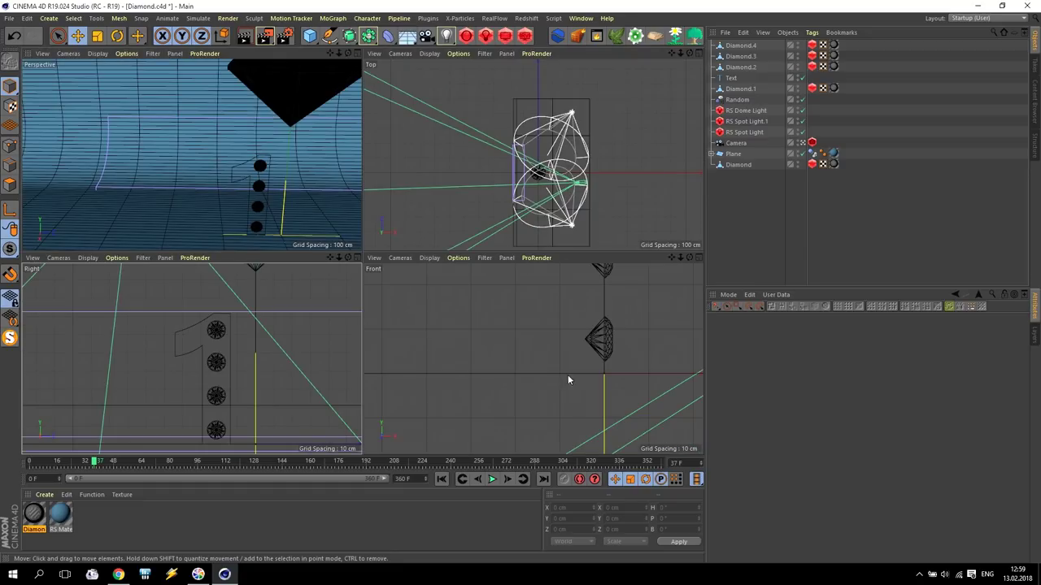
pyautogui.middleClick(533, 358)
pyautogui.scroll(-3, 534, 353)
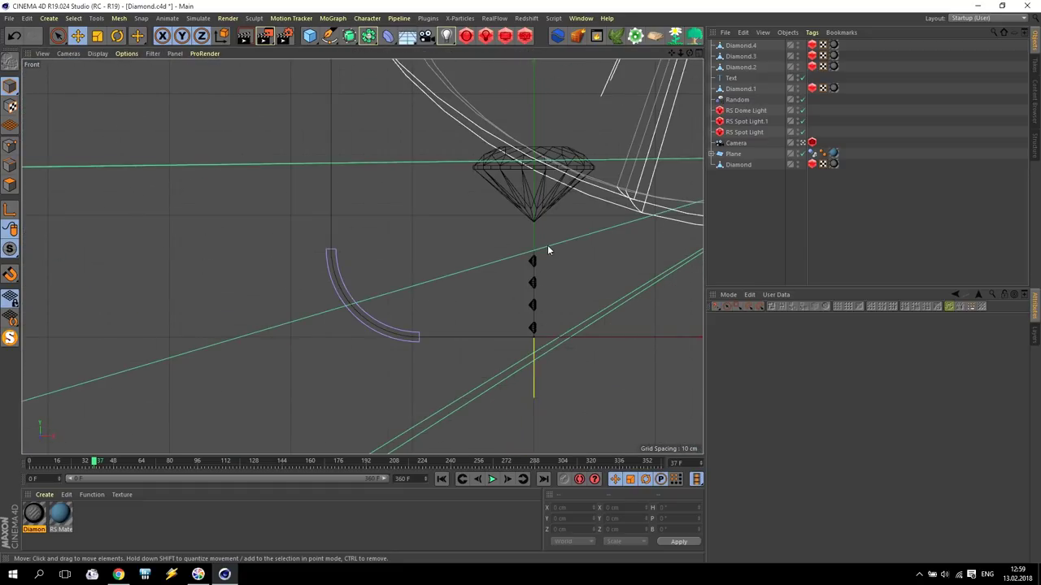
pyautogui.click(548, 298)
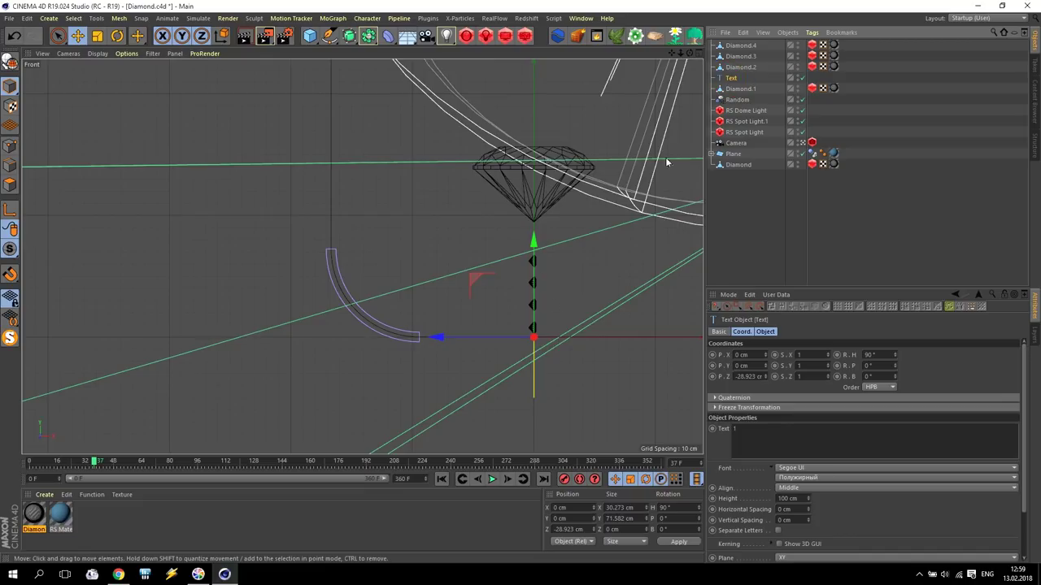
pyautogui.click(532, 305)
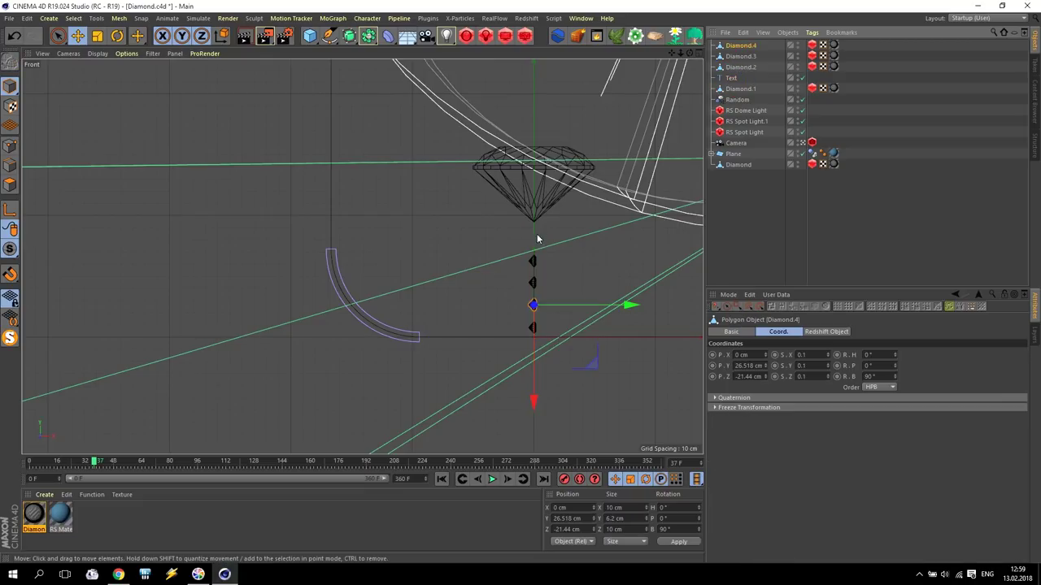
pyautogui.scroll(10, 537, 298)
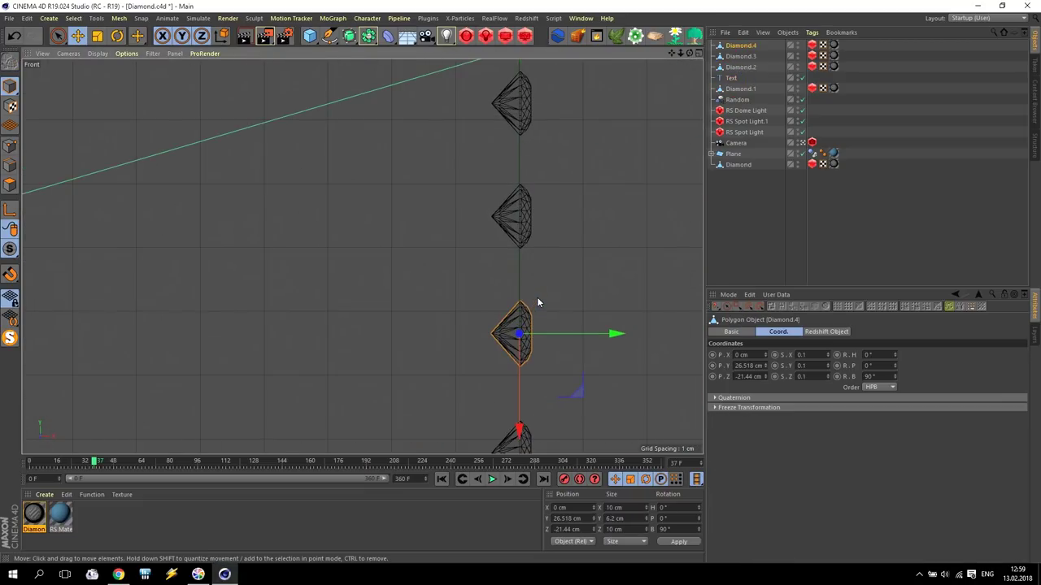
pyautogui.click(734, 79)
pyautogui.middleClick(272, 178)
pyautogui.middleClick(272, 179)
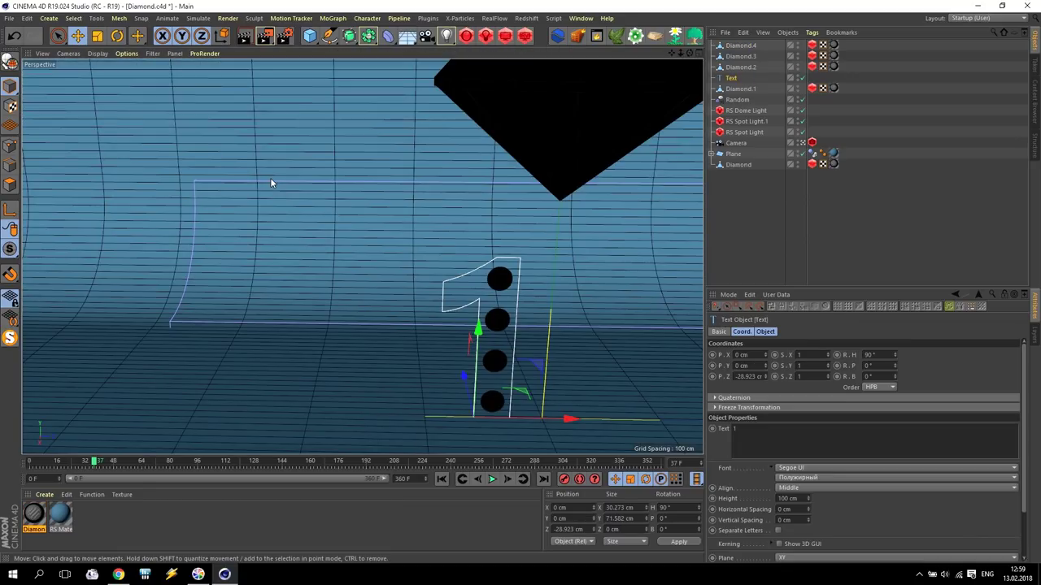
# - Add a Circle spline with a 5.2 cm radius and set its plane to ZY
pyautogui.click(328, 36)
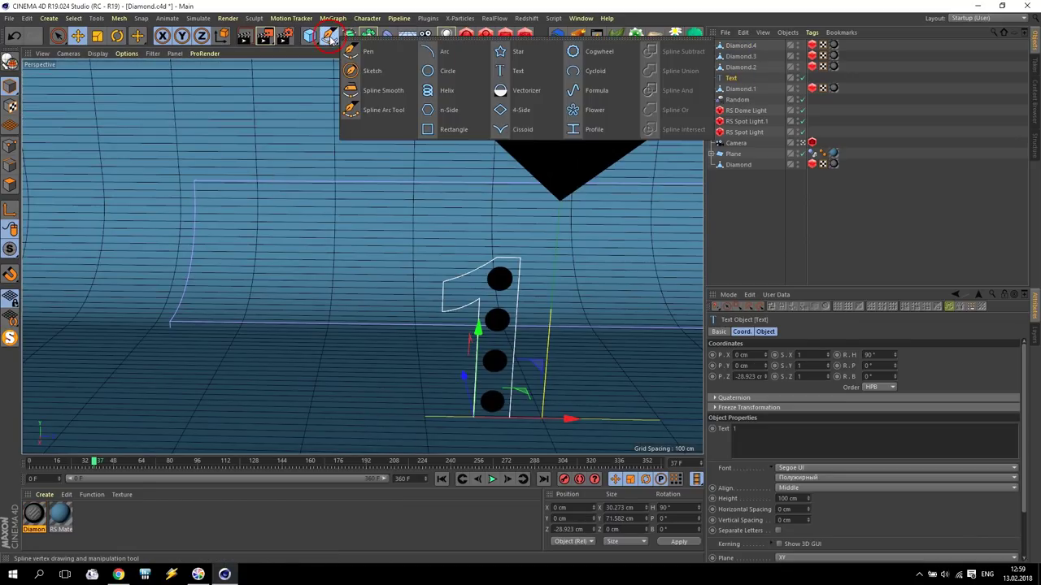
pyautogui.click(445, 72)
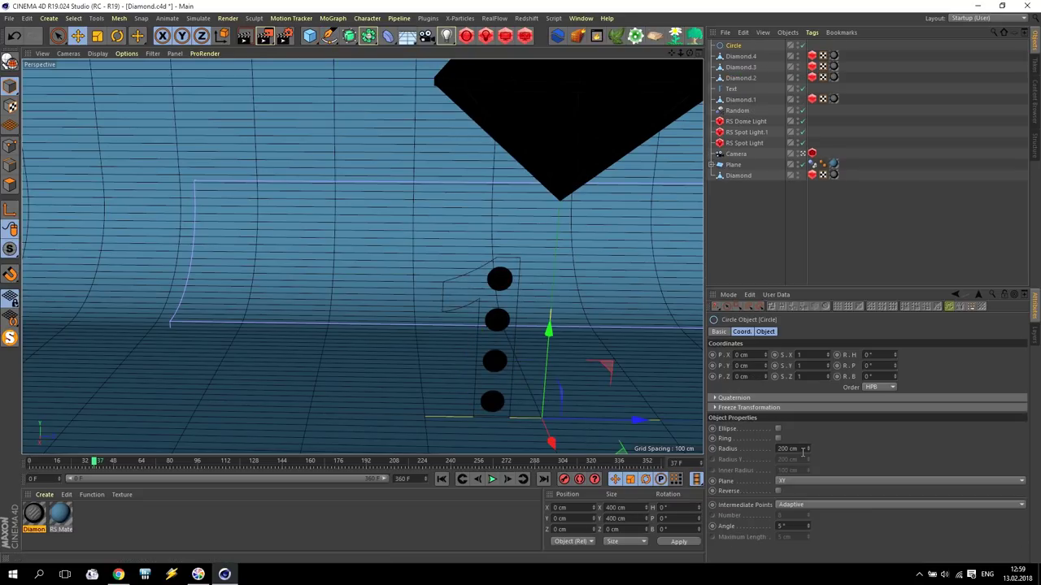
pyautogui.click(801, 449)
pyautogui.write('5.2')
pyautogui.press('Return')
pyautogui.click(797, 479)
pyautogui.click(794, 496)
# - Move the circle around the second diamond from the bottom of the "1", to about Y 26.5 cm and Z -21.4 cm
pyautogui.moveTo(611, 421); pyautogui.dragTo(498, 306)
pyautogui.middleClick(488, 335)
pyautogui.middleClick(255, 369)
pyautogui.scroll(5, 388, 318)
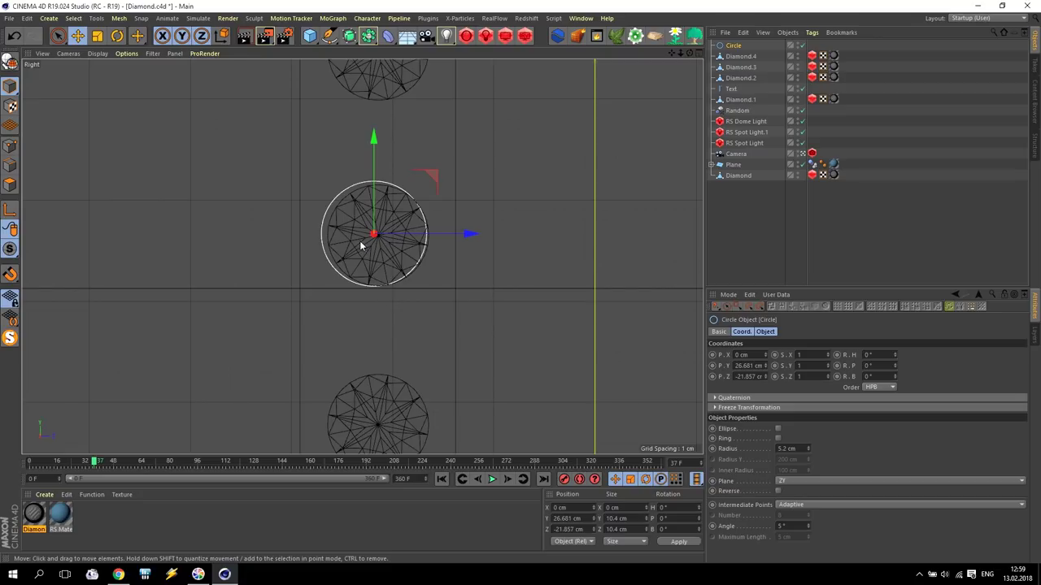
pyautogui.moveTo(430, 179); pyautogui.dragTo(432, 176)
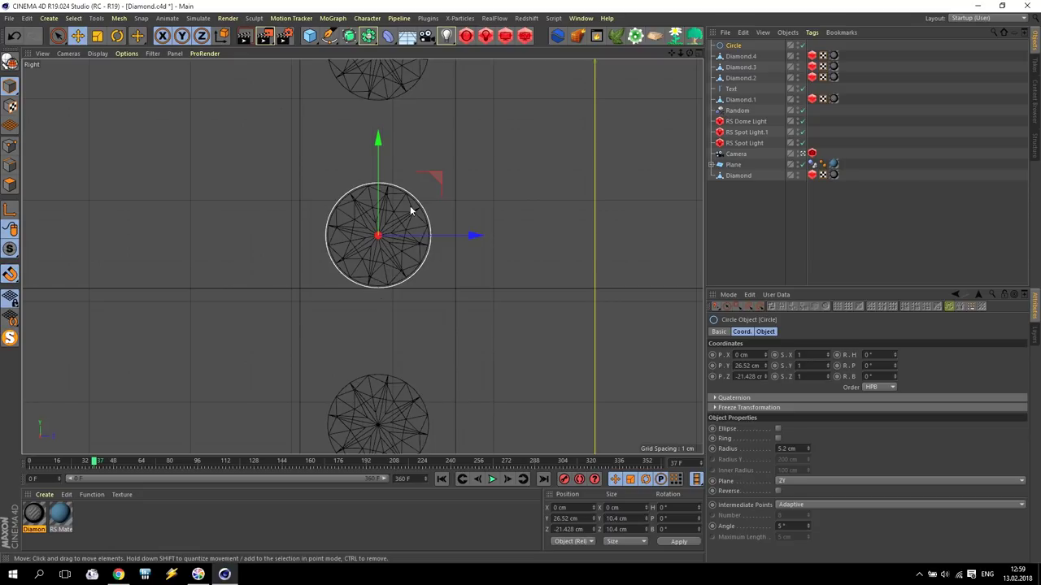
# - Copy the circle around the other three small diamonds, centring the topmost one at about Y 62.6 cm and Z -21.4 cm
pyautogui.moveTo(432, 179); pyautogui.dragTo(446, 377)
pyautogui.scroll(-5, 525, 232)
pyautogui.keyDown('ctrl'); pyautogui.moveTo(514, 254); pyautogui.dragTo(524, 91); pyautogui.keyUp('ctrl')
pyautogui.keyDown('alt'); pyautogui.moveTo(520, 86); pyautogui.dragTo(492, 158, button='middle'); pyautogui.keyUp('alt')
pyautogui.keyDown('ctrl'); pyautogui.moveTo(493, 158); pyautogui.dragTo(499, 244); pyautogui.keyUp('ctrl')
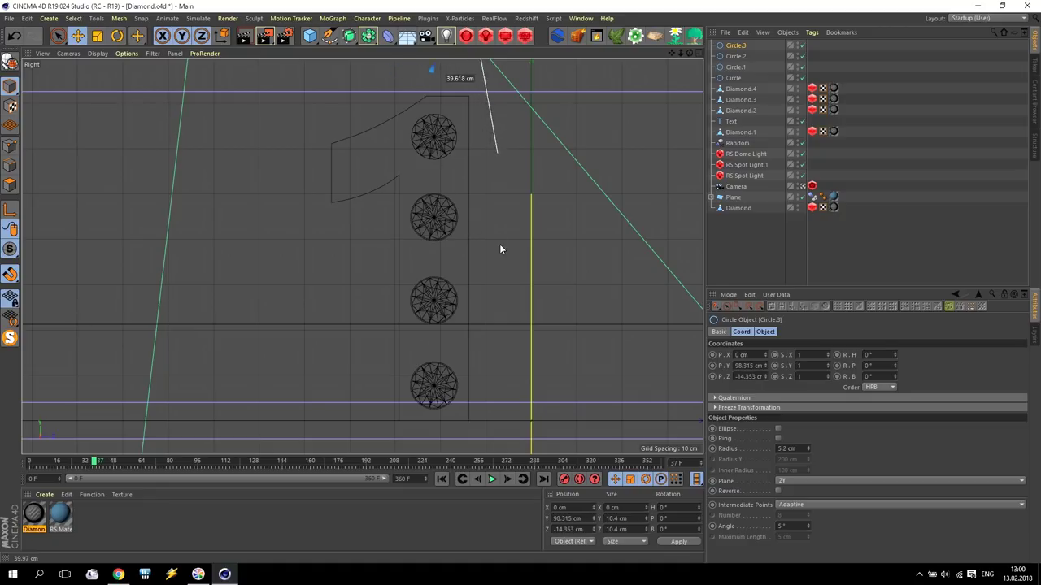
pyautogui.scroll(-6, 541, 159)
pyautogui.moveTo(567, 132); pyautogui.dragTo(596, 97)
pyautogui.scroll(6, 542, 156)
pyautogui.scroll(3, 542, 156)
pyautogui.moveTo(483, 162); pyautogui.dragTo(490, 145)
pyautogui.scroll(-4, 486, 276)
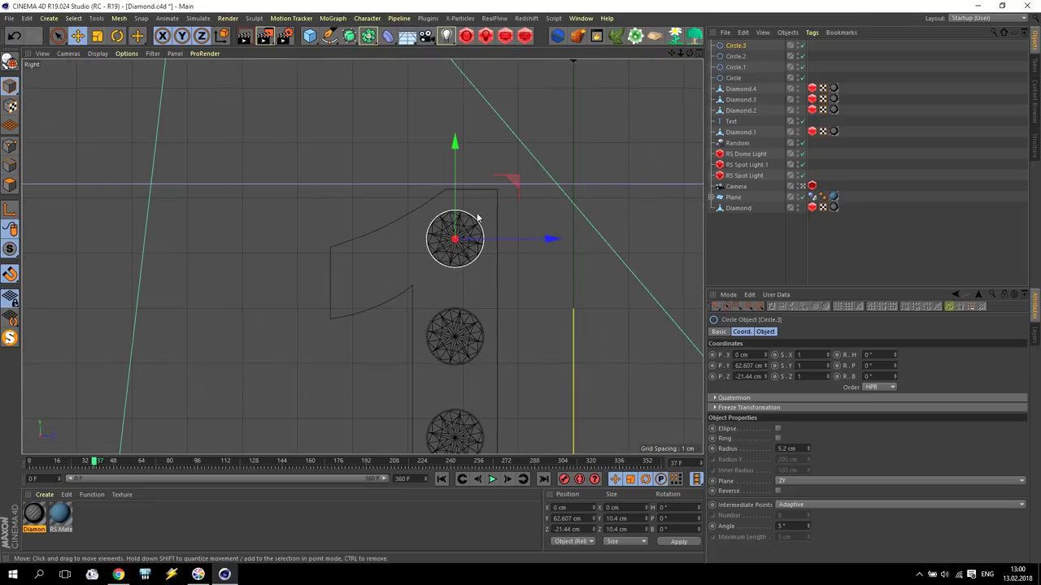
# - Check the circles in the Front view and rename the Text spline to "1"
pyautogui.middleClick(483, 299)
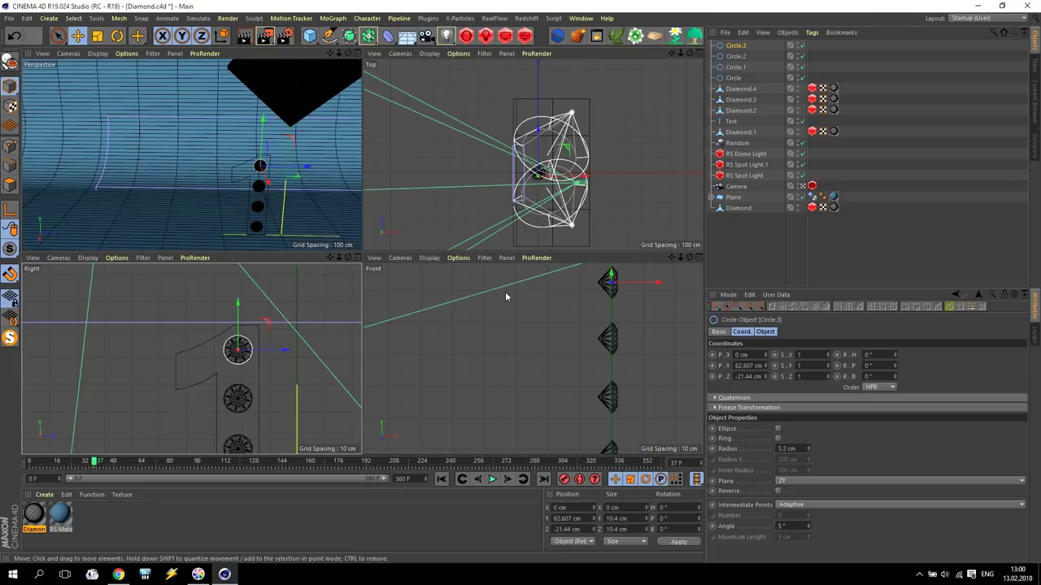
pyautogui.middleClick(605, 354)
pyautogui.scroll(-5, 554, 132)
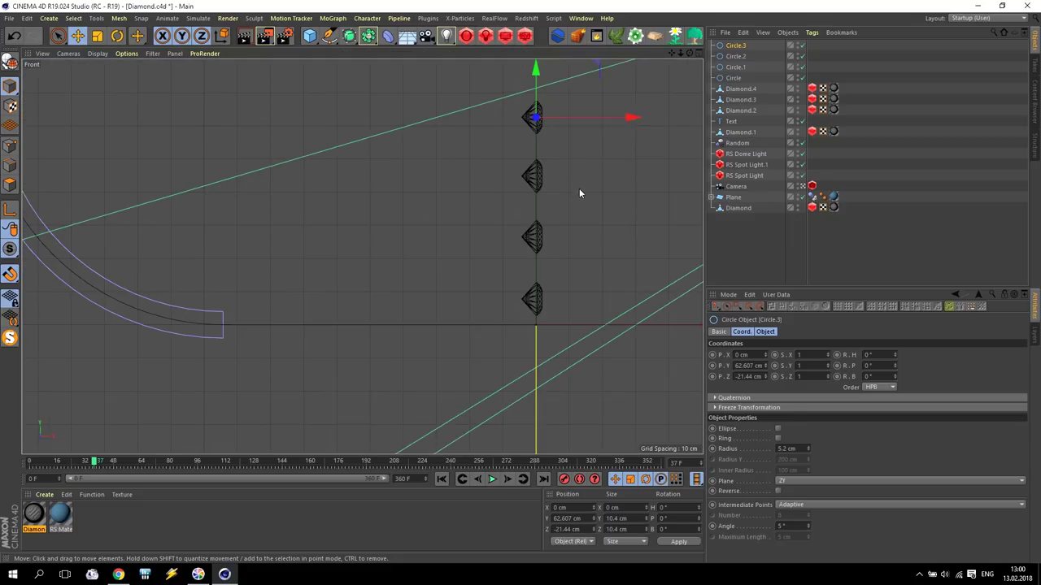
pyautogui.click(579, 196)
pyautogui.middleClick(579, 196)
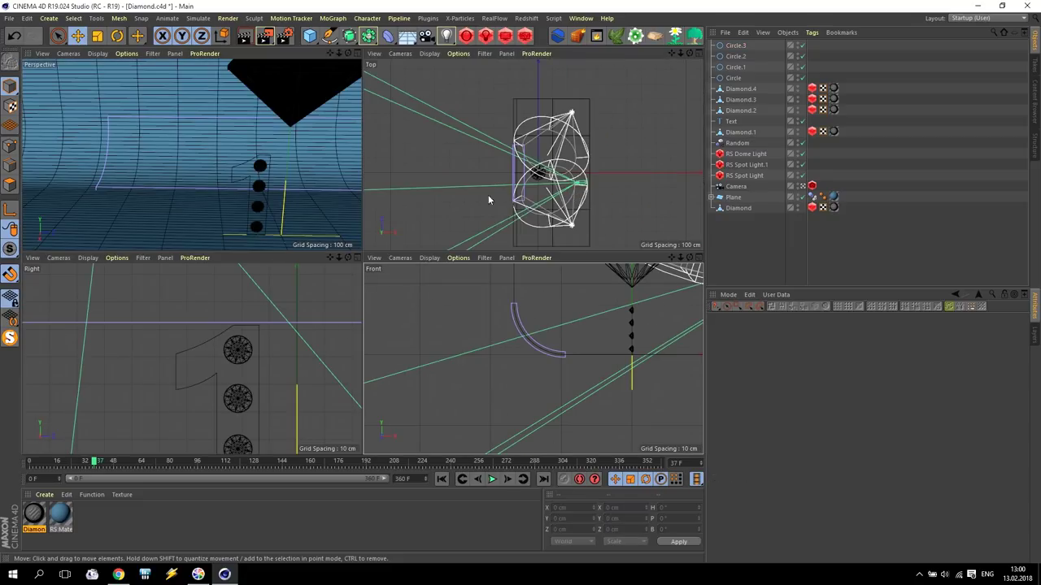
pyautogui.middleClick(267, 204)
pyautogui.click(732, 122)
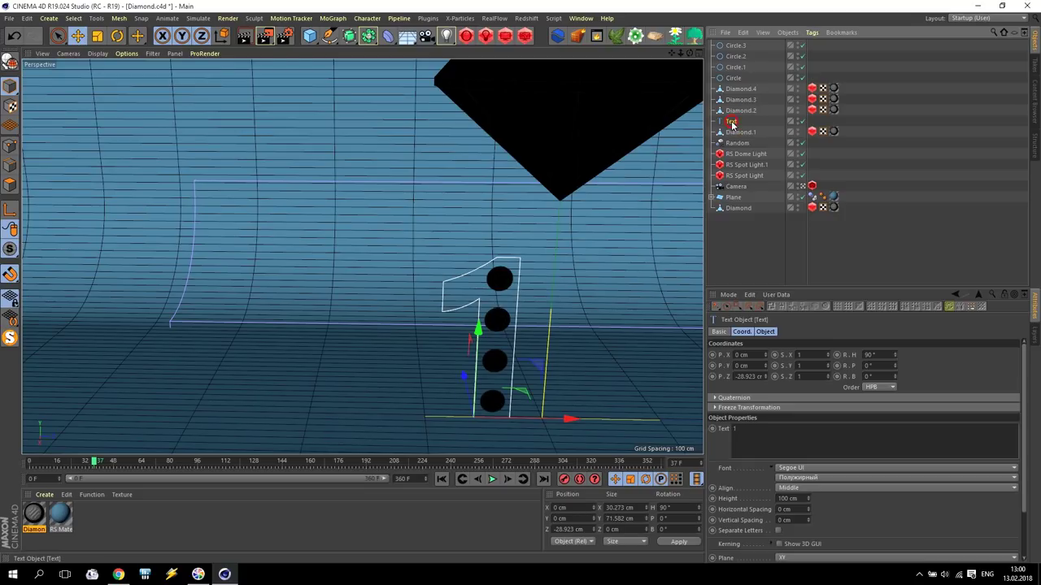
pyautogui.doubleClick(732, 121)
pyautogui.click(732, 126)
# - Duplicate the "1" text spline and place the copy directly below the four circles in the object hierarchy
pyautogui.hotkey('ctrl', 'c')
pyautogui.hotkey('ctrl', 'v')
pyautogui.moveTo(730, 122); pyautogui.dragTo(739, 84)
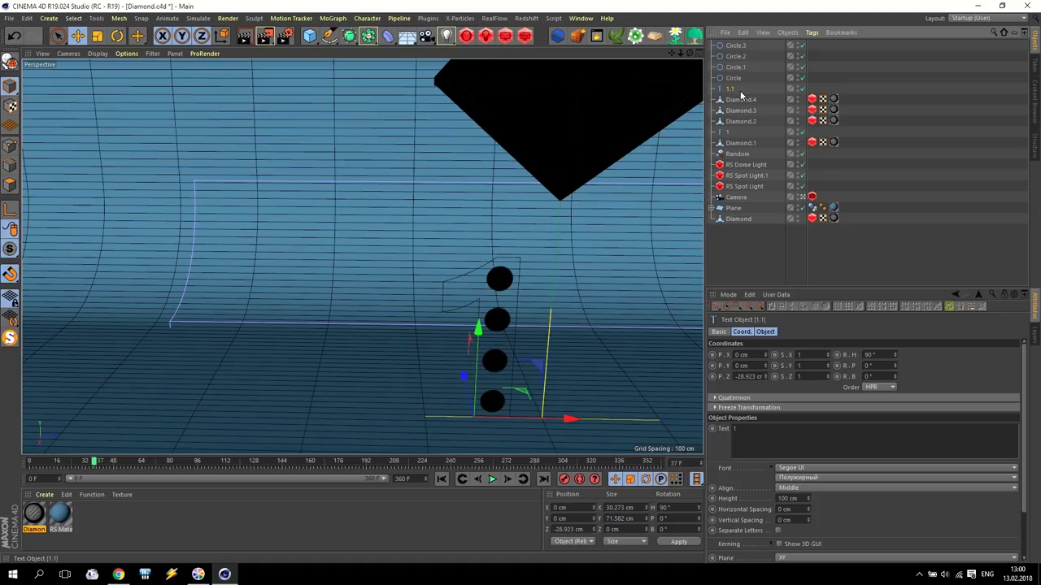
# - Merge the four circles and the copied "1" with Connect Objects + Delete, and move the original "1" directly below the result
pyautogui.click(734, 47)
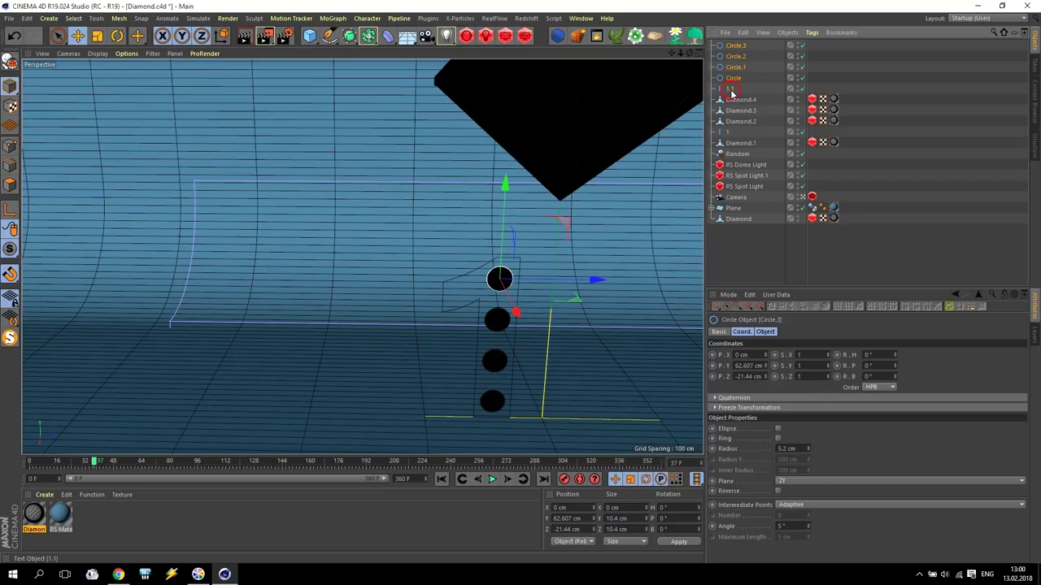
pyautogui.keyDown('shift'); pyautogui.click(731, 89); pyautogui.keyUp('shift')
pyautogui.rightClick(736, 49)
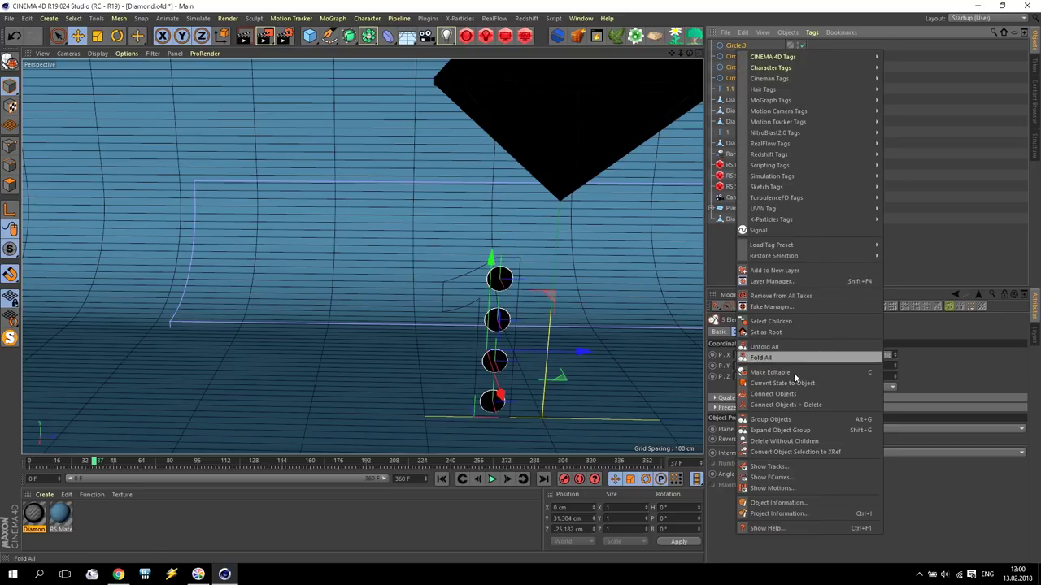
pyautogui.click(810, 403)
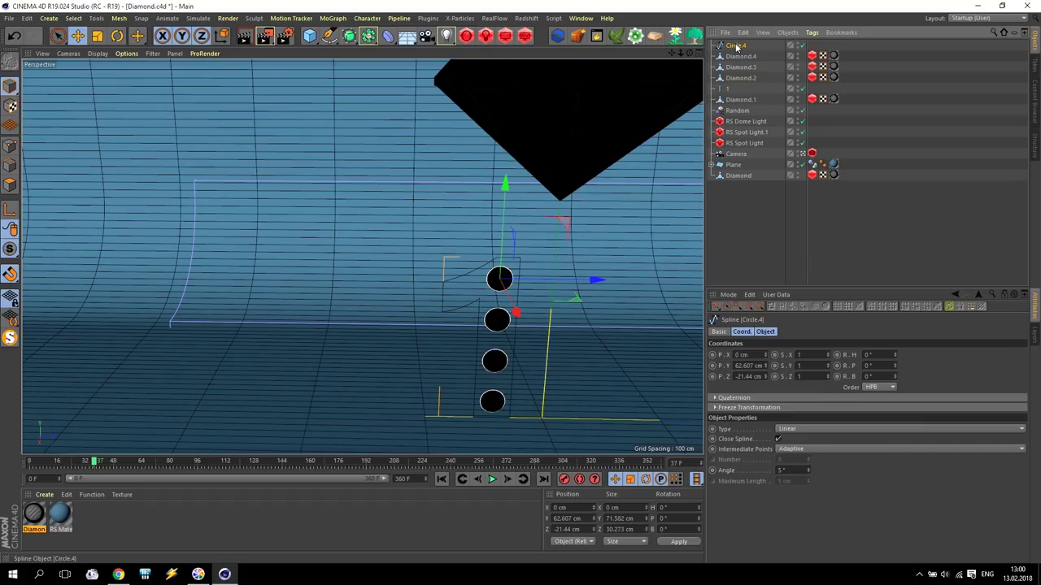
pyautogui.click(730, 88)
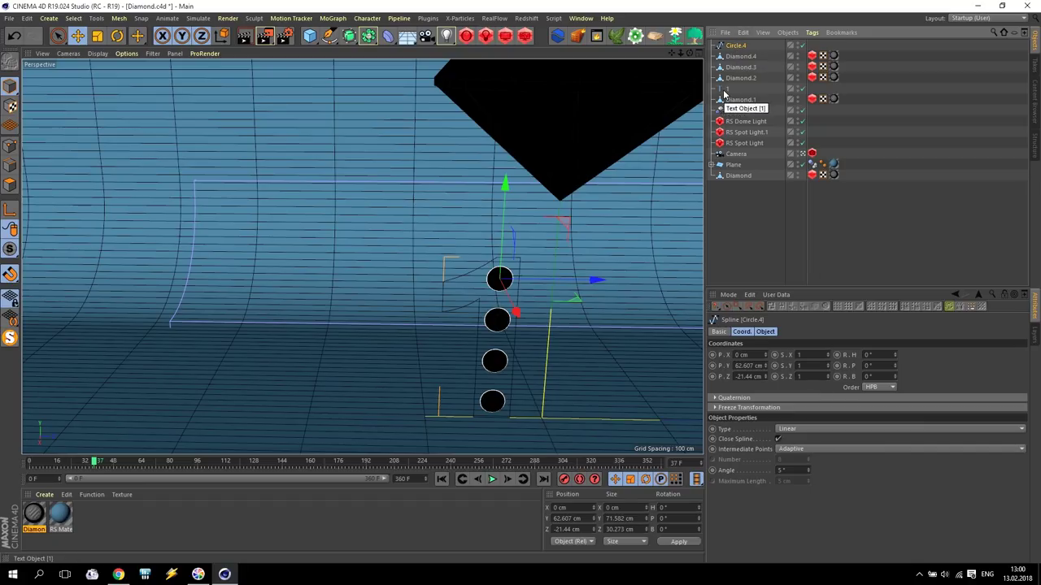
pyautogui.moveTo(735, 79); pyautogui.dragTo(736, 56)
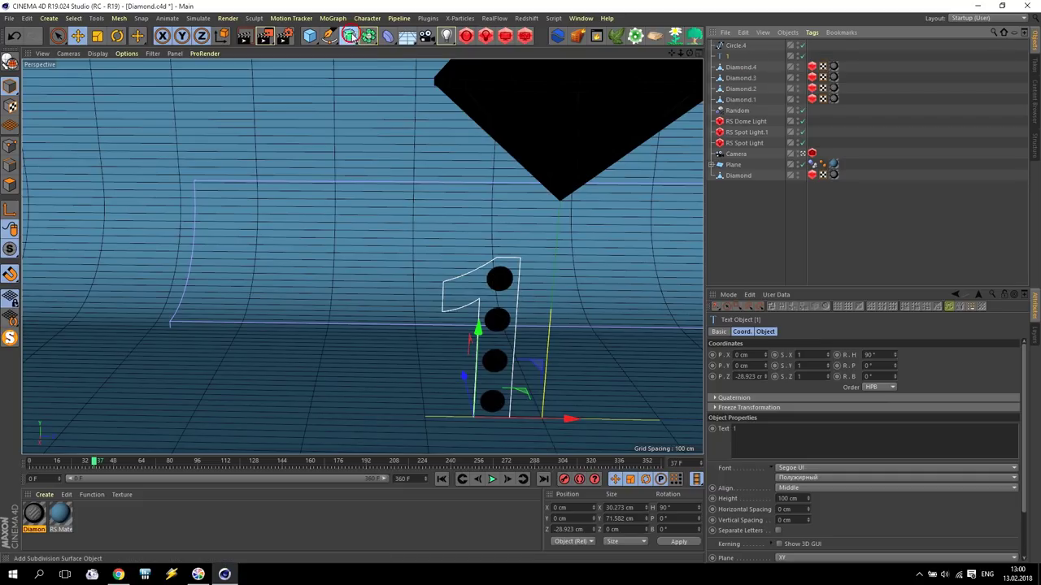
# - Add an Extrude object and make the combined circles-and-"1" spline its child
pyautogui.click(349, 35)
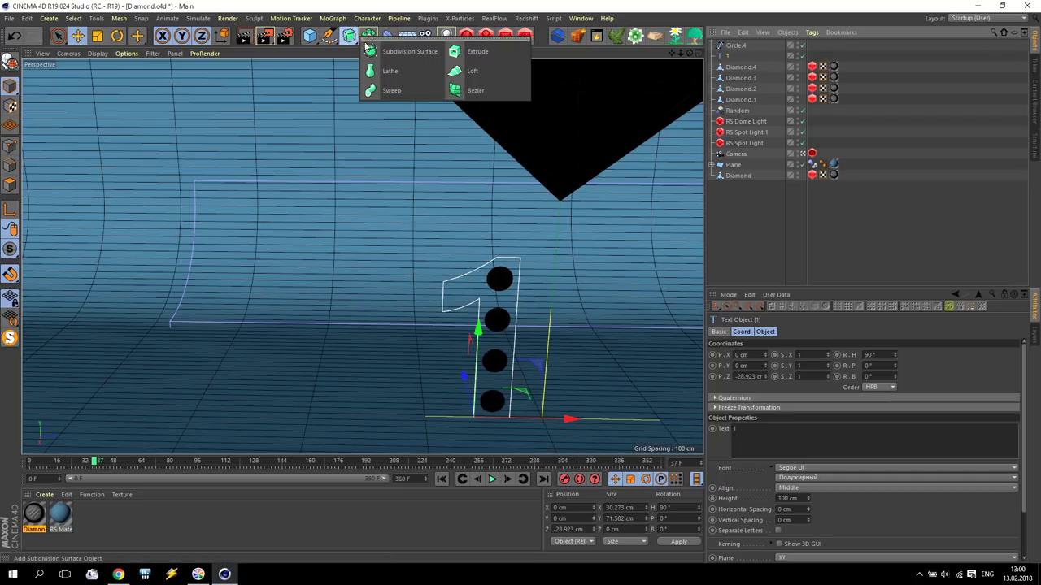
pyautogui.click(480, 52)
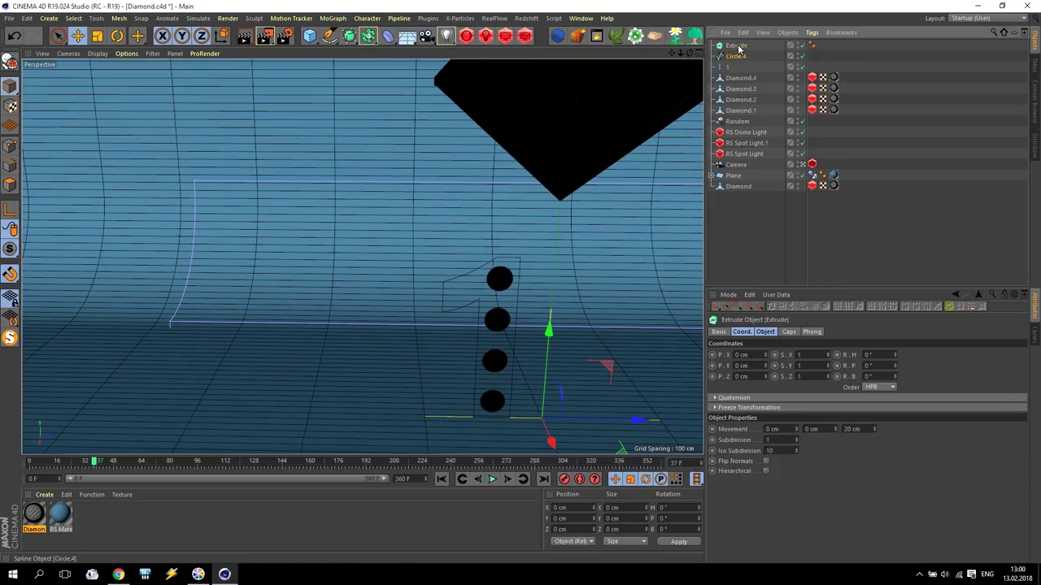
pyautogui.moveTo(738, 51); pyautogui.dragTo(736, 45)
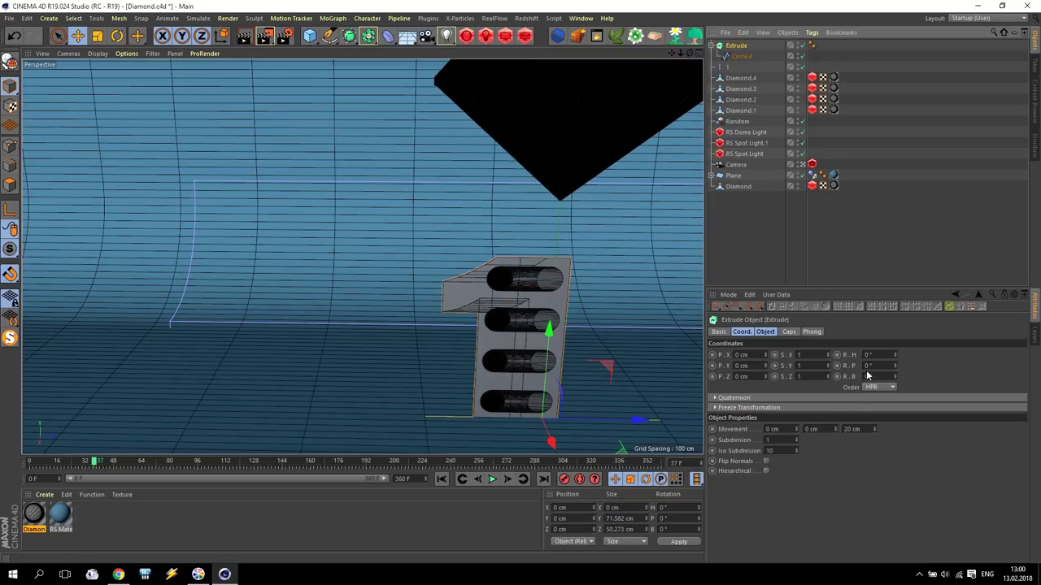
# - Set the Extrude's movement to -10 cm in X and 0 cm in Z
pyautogui.click(766, 333)
pyautogui.click(863, 356)
pyautogui.click(774, 355)
pyautogui.write('-20')
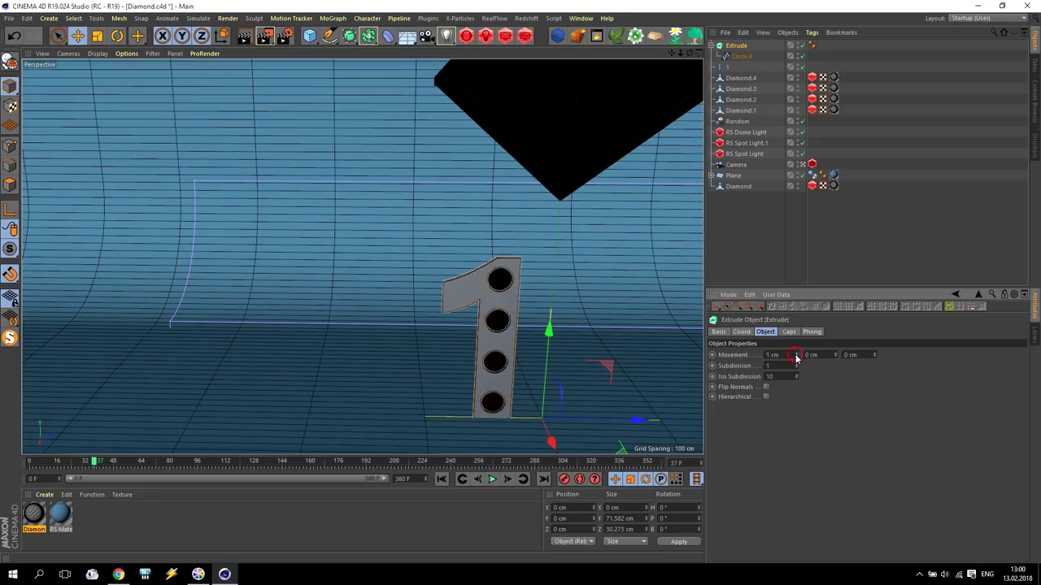
pyautogui.press('Return')
pyautogui.write('-10')
pyautogui.press('Return')
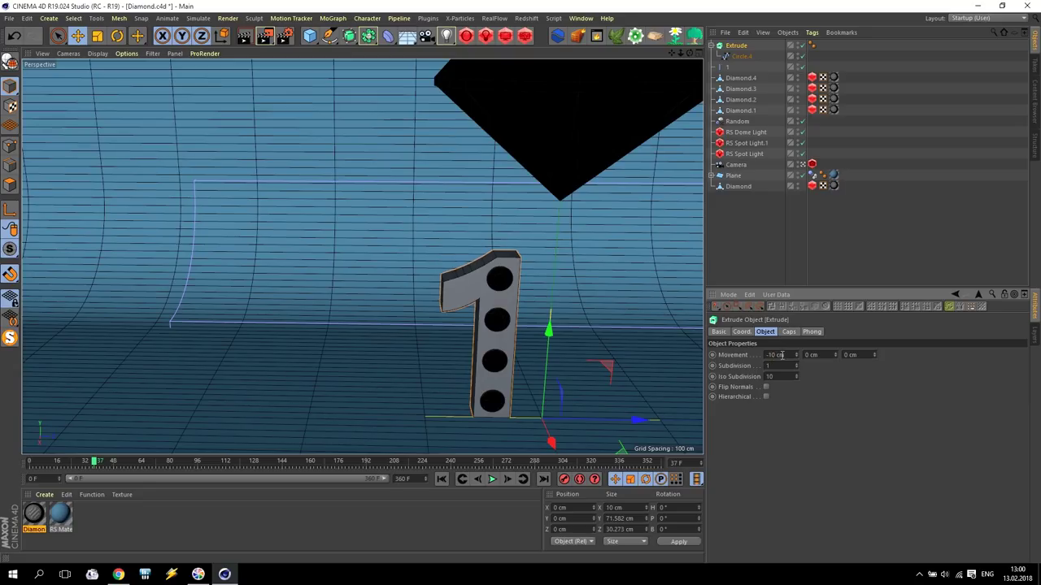
# - Add a second Extrude object and make the original "1" text spline its child
pyautogui.click(720, 68)
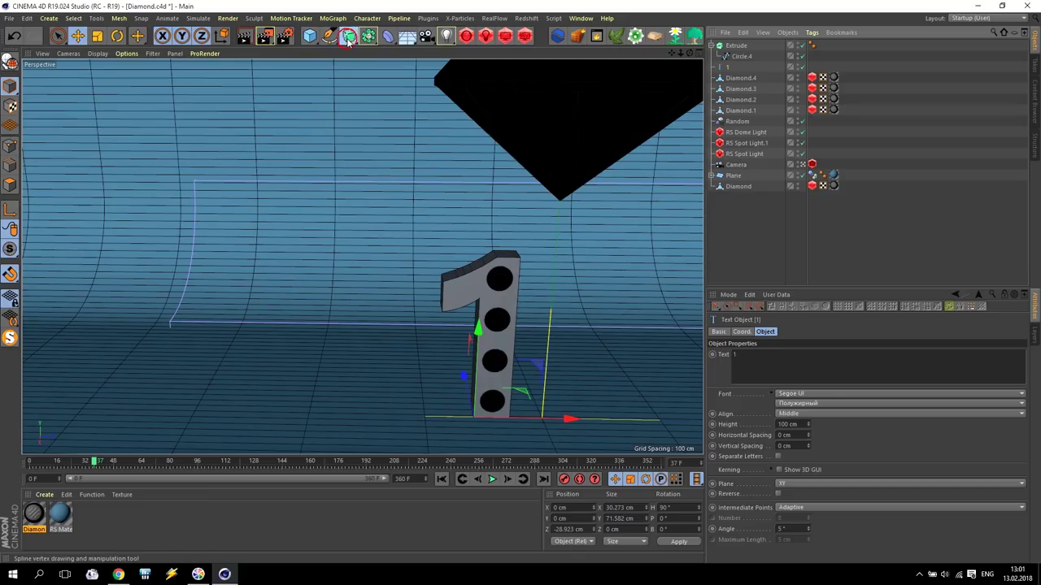
pyautogui.moveTo(348, 36); pyautogui.dragTo(483, 53)
pyautogui.click(480, 52)
pyautogui.moveTo(721, 71); pyautogui.dragTo(736, 47)
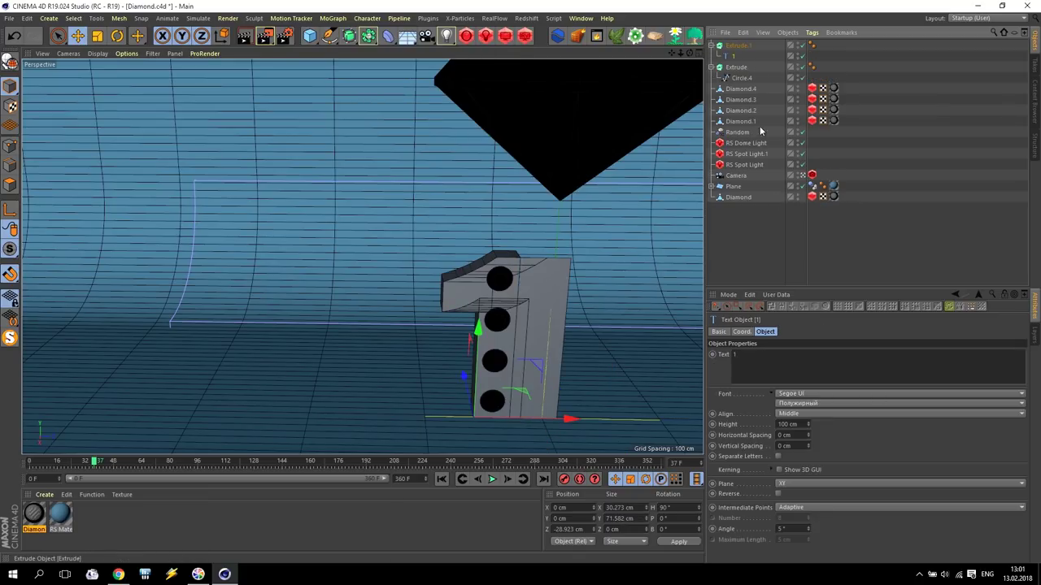
# - Set the second Extrude's movement to -10 cm in X and 0 cm in Z
pyautogui.click(737, 45)
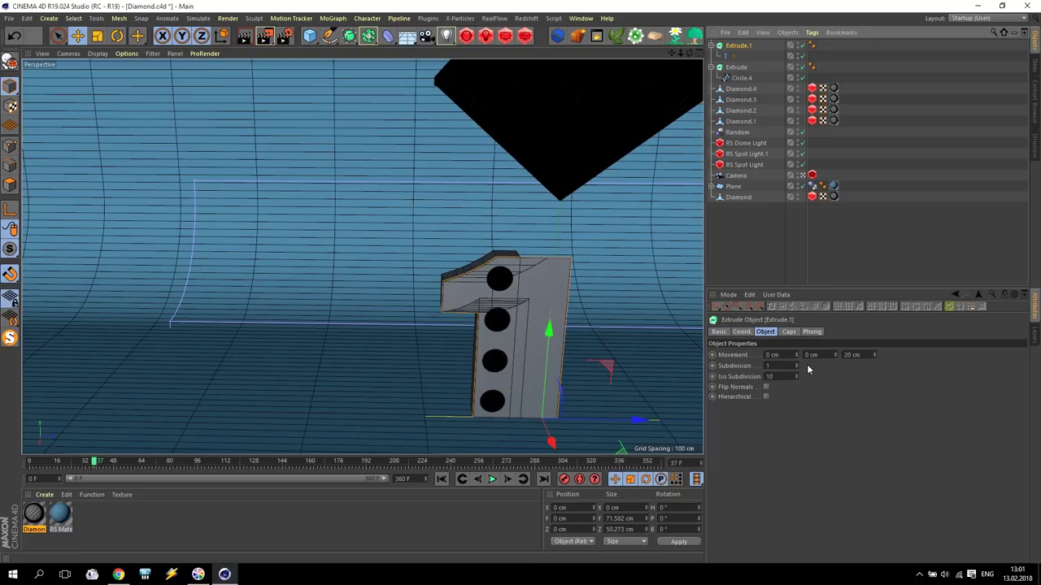
pyautogui.doubleClick(857, 354)
pyautogui.write('0')
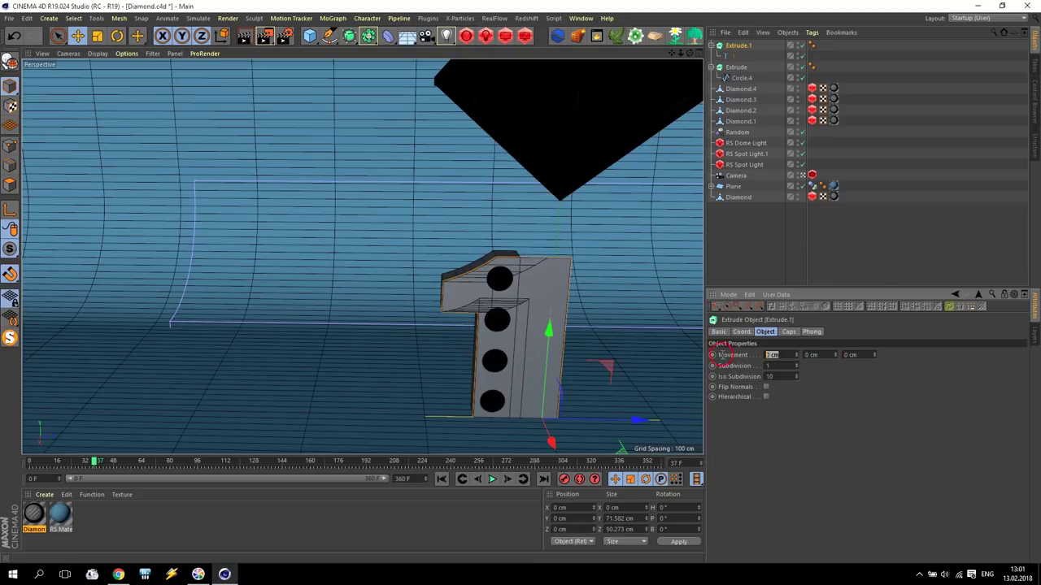
pyautogui.click(717, 355)
pyautogui.write('-10')
pyautogui.press('Return')
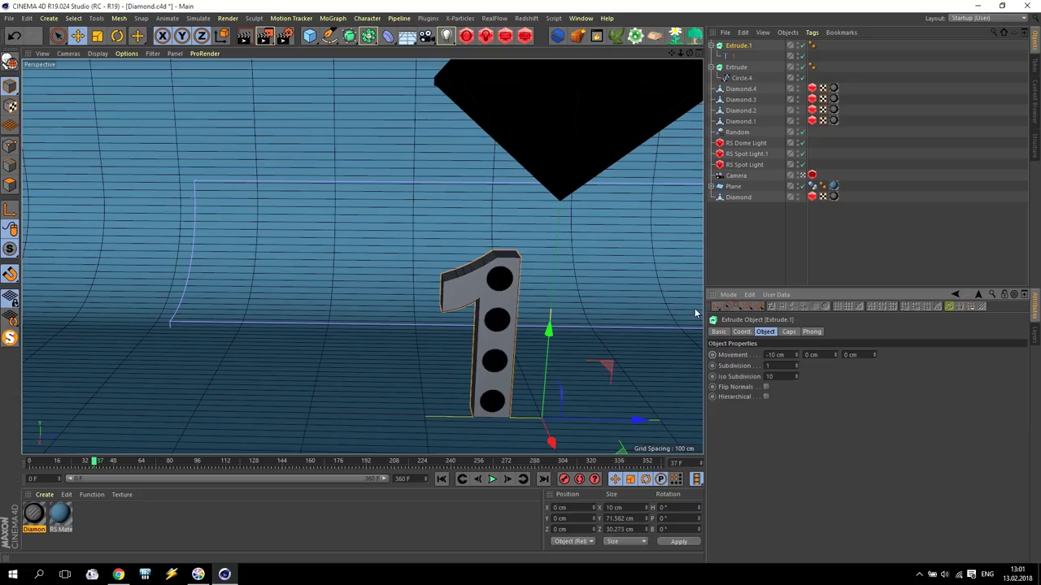
# - Separate the two extruded numerals along Z, moving the perforated one to about -24 cm and the solid one to about 27 cm
pyautogui.click(736, 67)
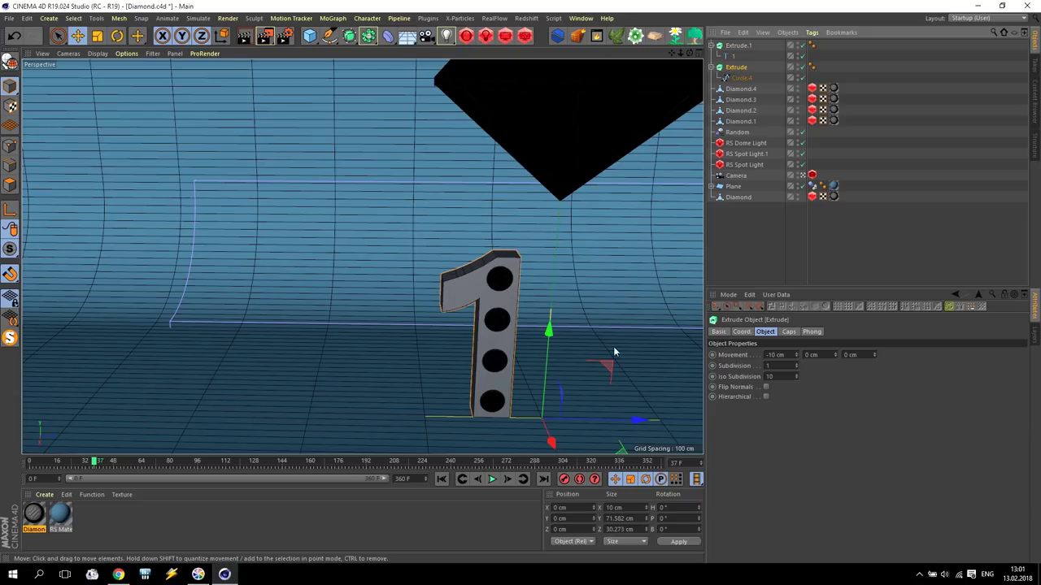
pyautogui.moveTo(624, 419); pyautogui.dragTo(577, 420)
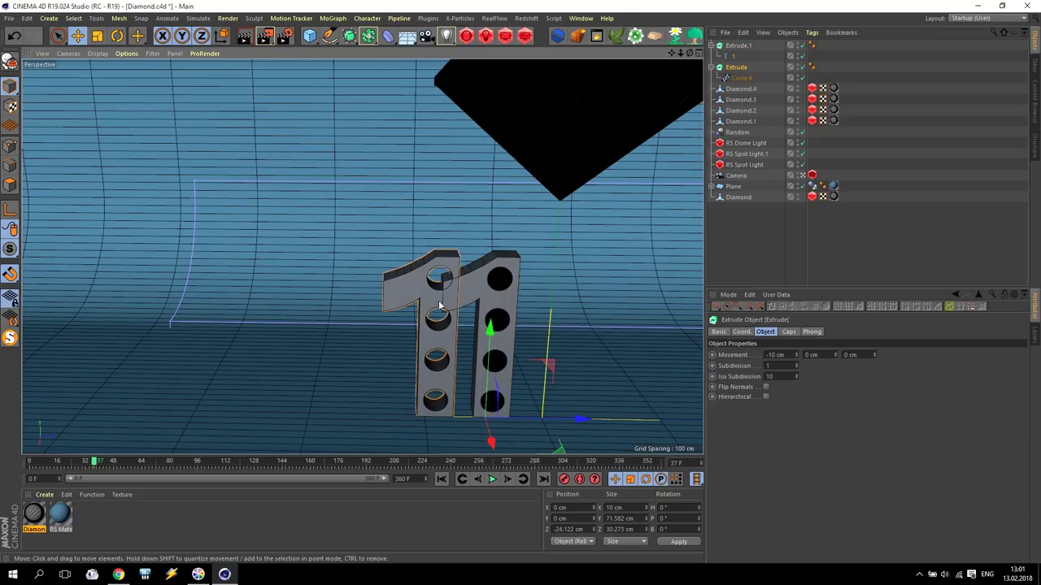
pyautogui.click(738, 46)
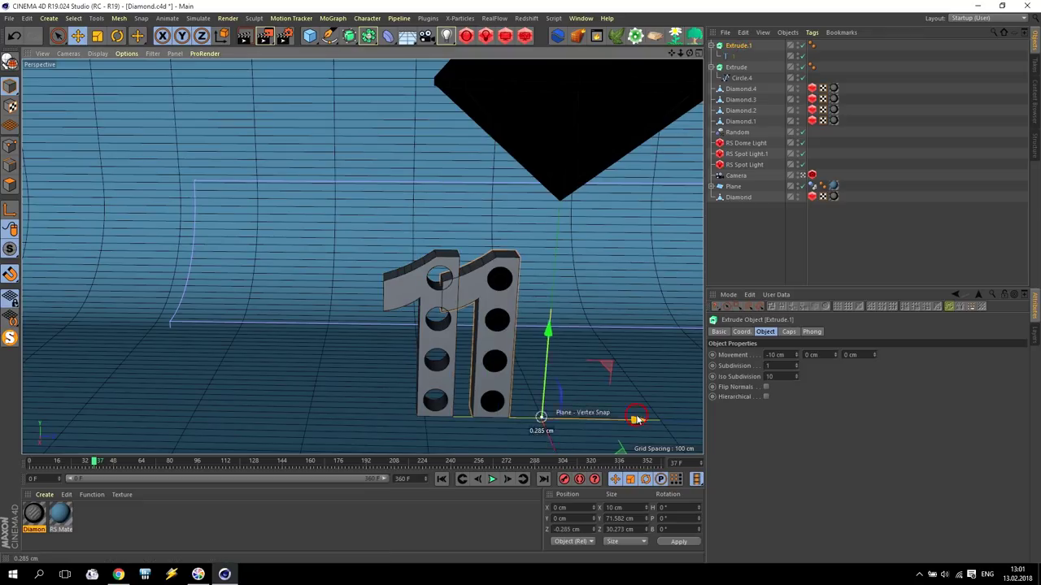
pyautogui.moveTo(625, 418); pyautogui.dragTo(694, 418)
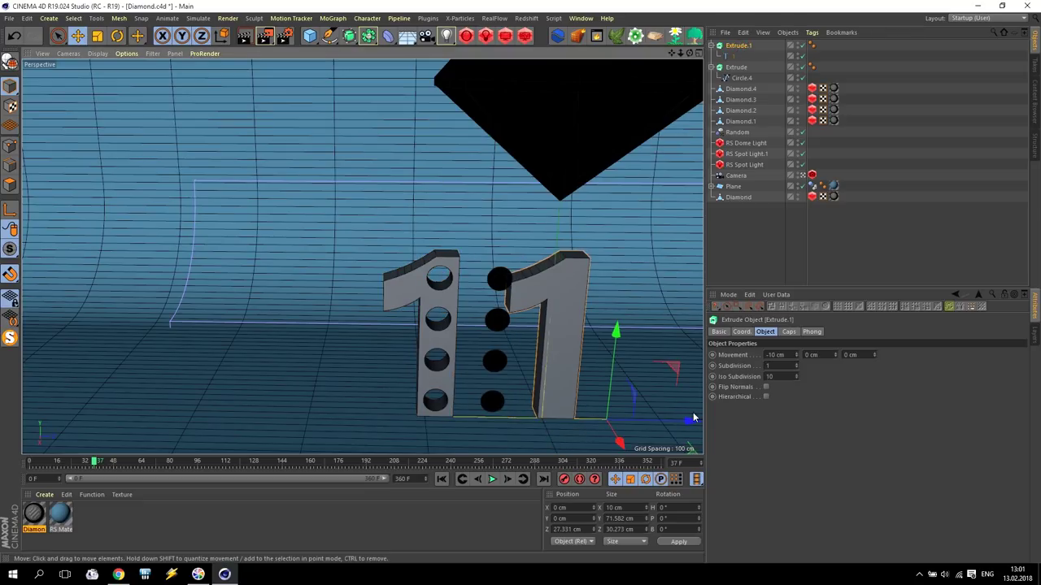
# - Undo the Z moves of both extruded numerals
pyautogui.click(16, 37)
pyautogui.click(17, 37)
pyautogui.click(17, 37)
pyautogui.click(16, 37)
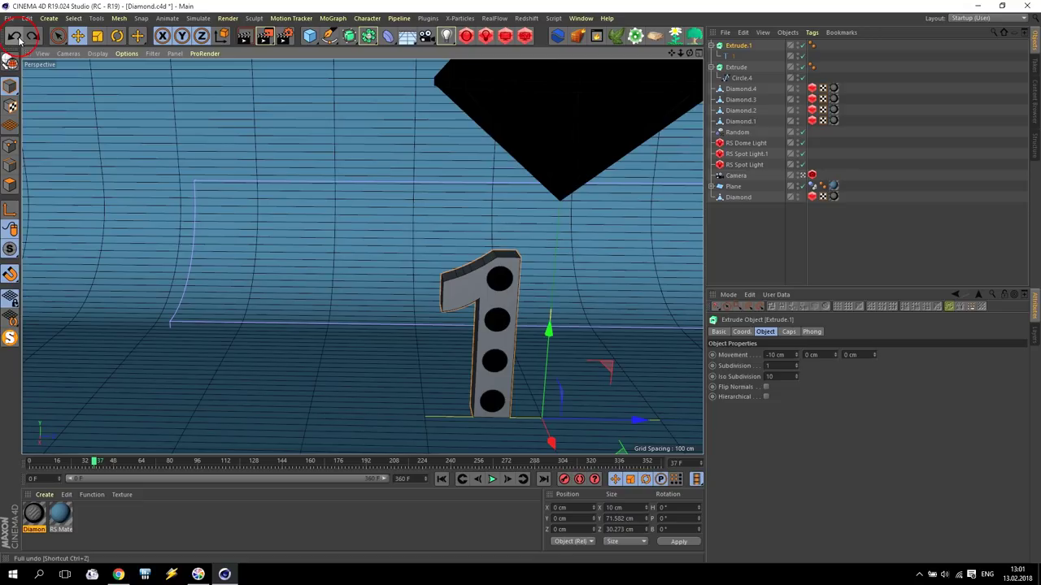
pyautogui.click(32, 37)
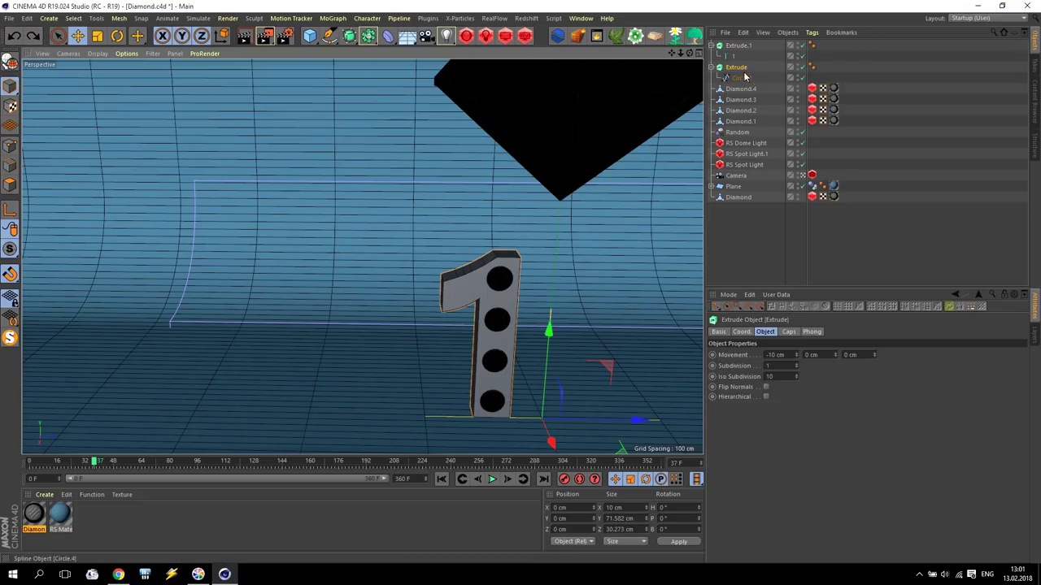
# - Move the solid extruded numeral to X -10 cm in the front view, snapping it directly behind the perforated one
pyautogui.click(737, 47)
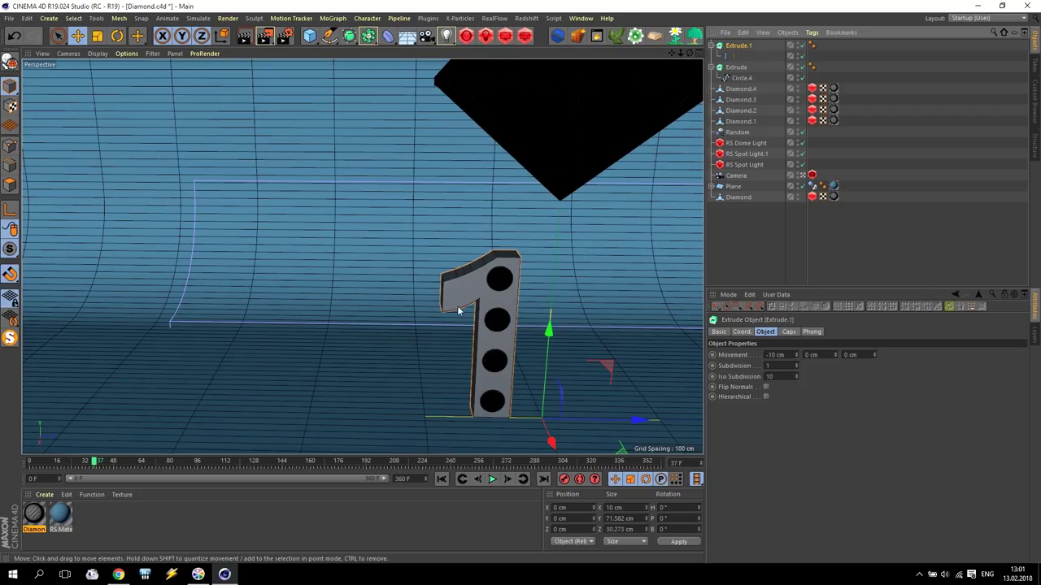
pyautogui.middleClick(458, 311)
pyautogui.middleClick(615, 346)
pyautogui.scroll(3, 578, 309)
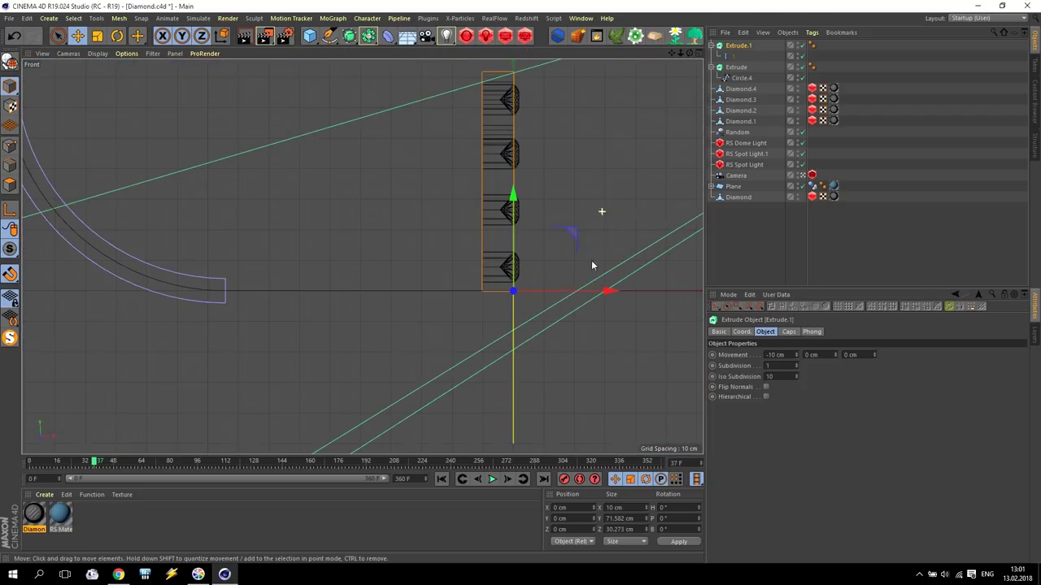
pyautogui.moveTo(599, 293); pyautogui.dragTo(567, 290)
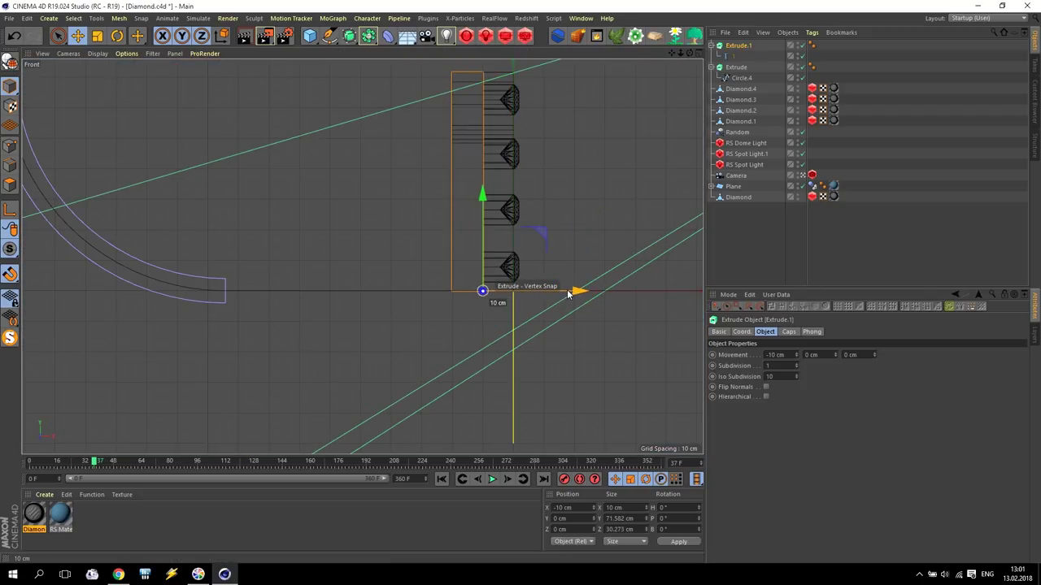
pyautogui.click(587, 192)
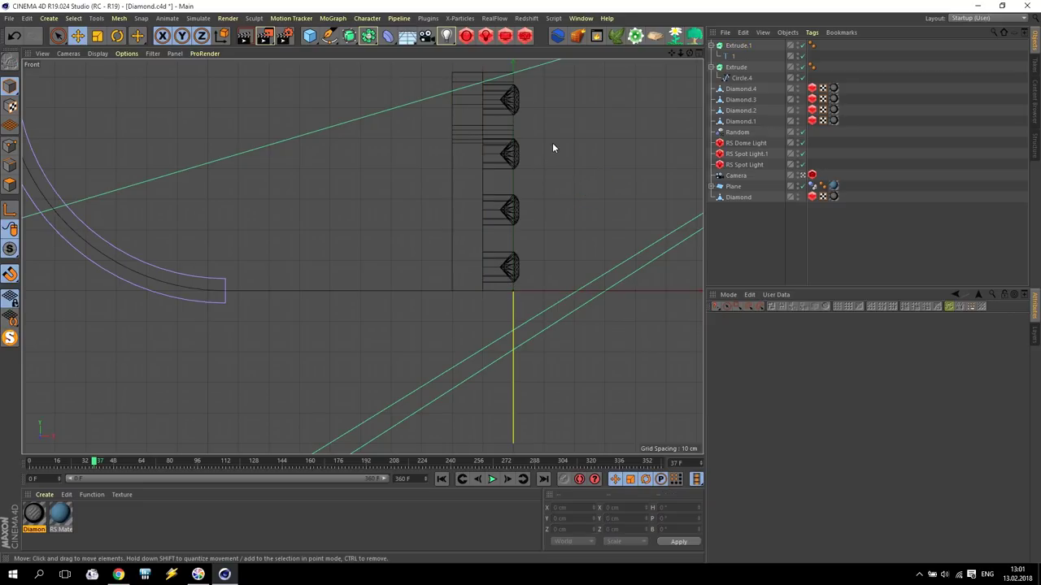
# - Examine in the perspective view how the diamonds sit in the numeral's holes
pyautogui.middleClick(553, 148)
pyautogui.middleClick(274, 200)
pyautogui.scroll(2, 447, 368)
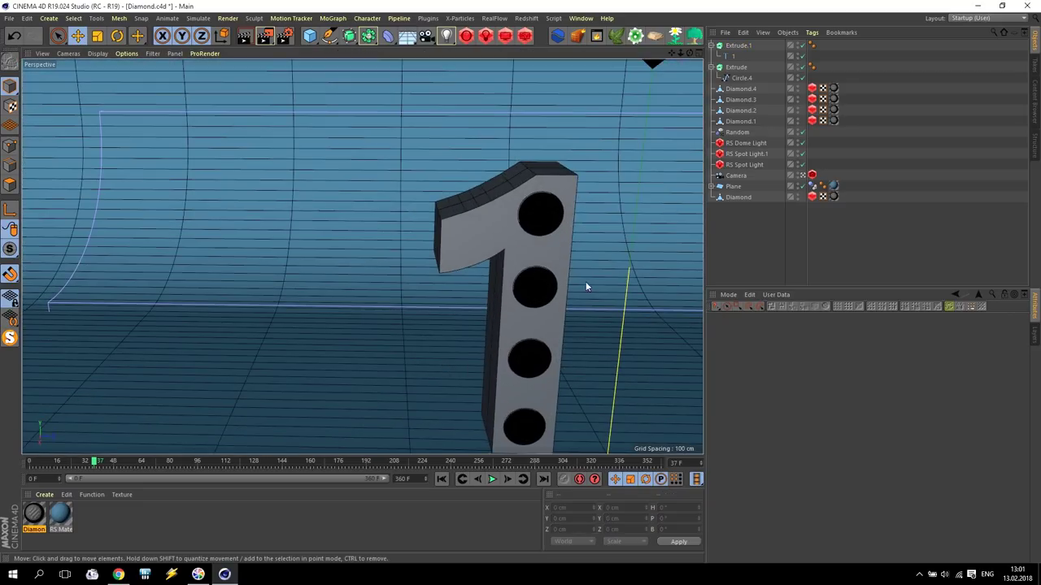
pyautogui.click(743, 109)
pyautogui.click(740, 121)
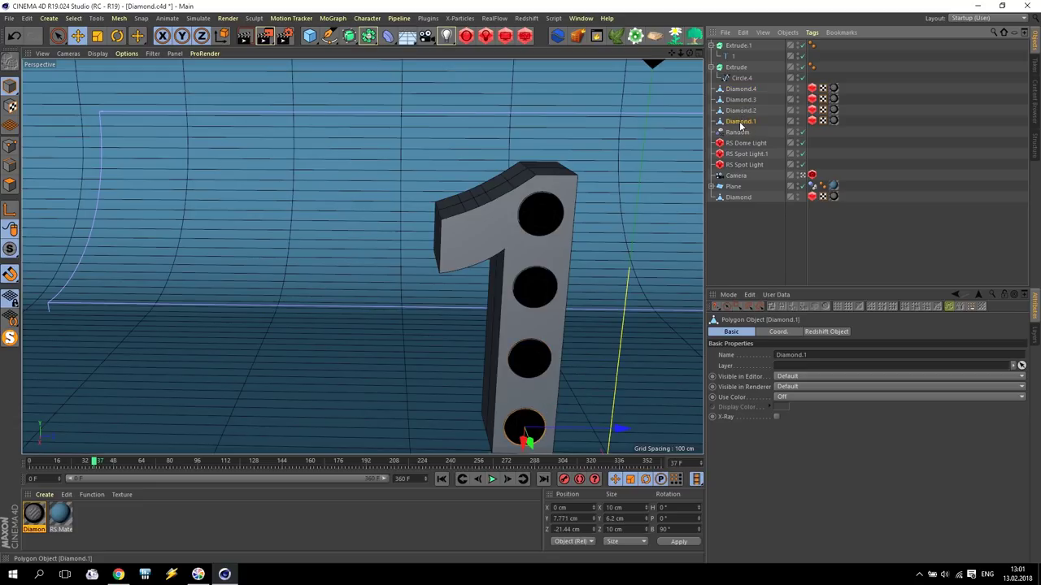
pyautogui.click(742, 94)
pyautogui.scroll(5, 586, 280)
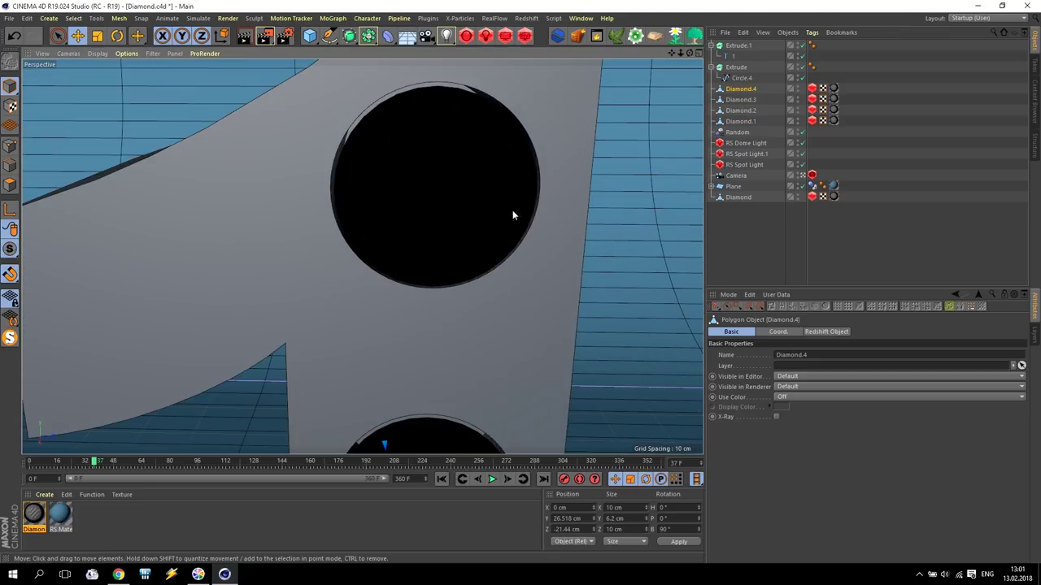
pyautogui.keyDown('alt'); pyautogui.moveTo(540, 252); pyautogui.dragTo(478, 240); pyautogui.keyUp('alt')
pyautogui.scroll(-8, 481, 238)
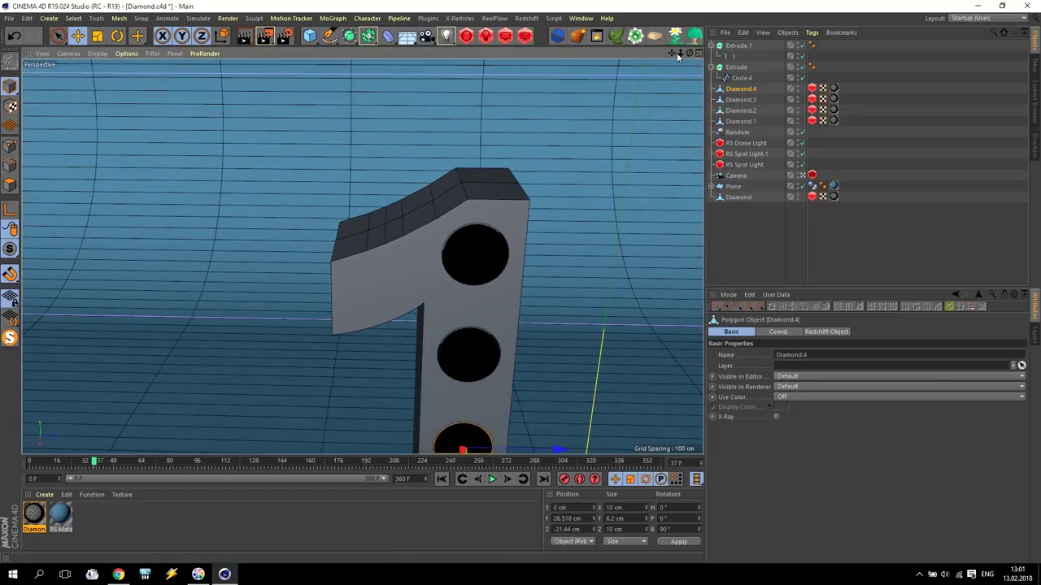
pyautogui.moveTo(671, 53); pyautogui.dragTo(661, 5)
pyautogui.keyDown('alt'); pyautogui.moveTo(363, 257); pyautogui.dragTo(569, 179); pyautogui.keyUp('alt')
pyautogui.scroll(-5, 569, 179)
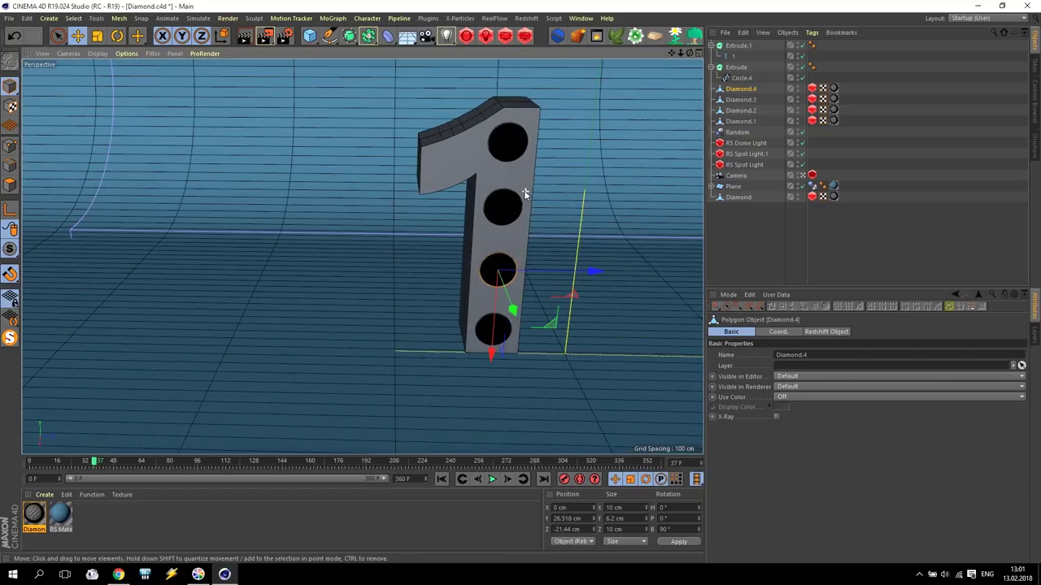
# - Create a new standard Redshift material and open its shader graph
pyautogui.click(39, 496)
pyautogui.moveTo(97, 417)
pyautogui.moveTo(177, 417)
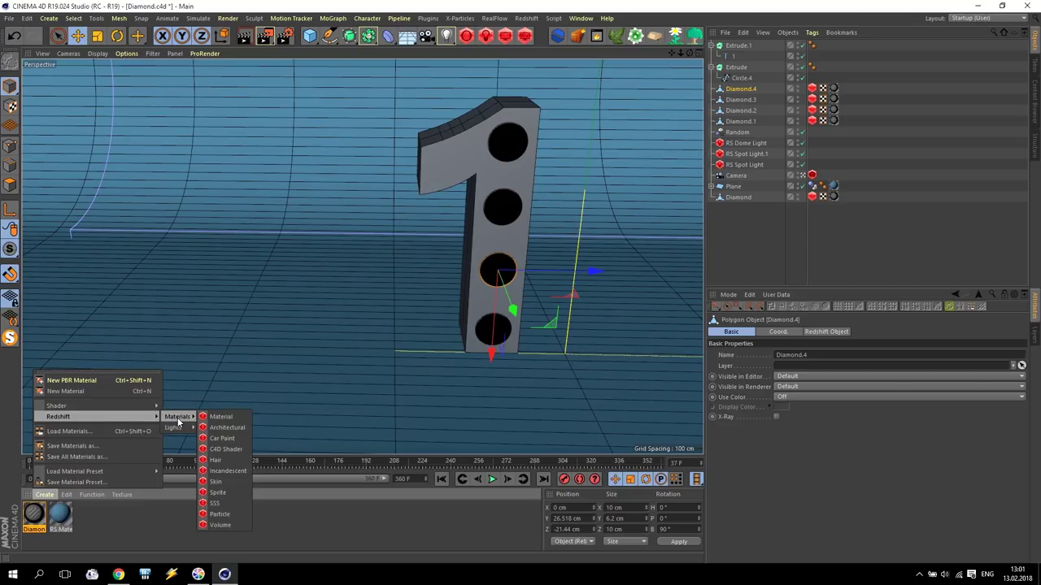
pyautogui.click(222, 417)
pyautogui.doubleClick(34, 514)
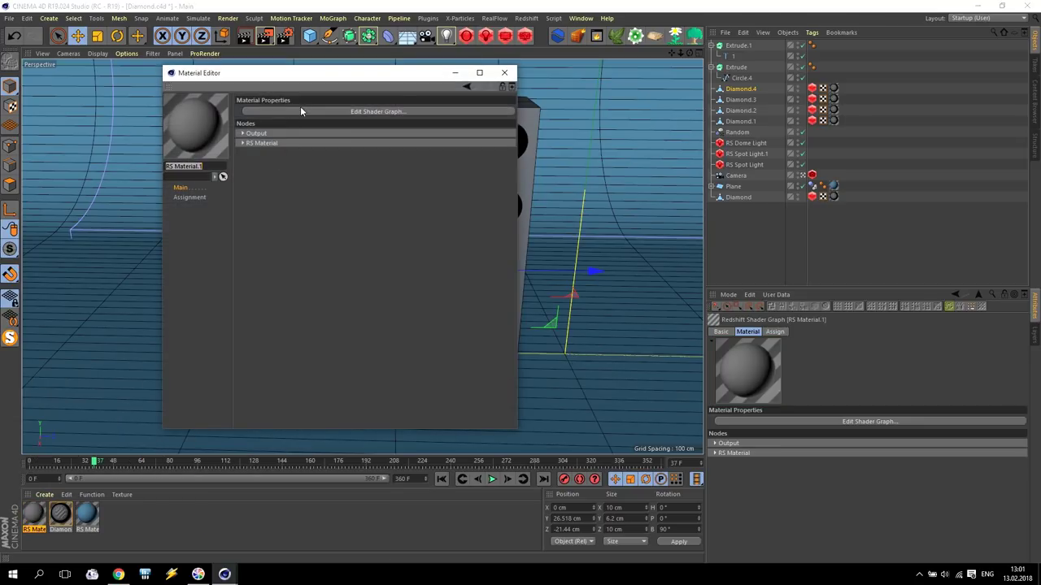
pyautogui.click(302, 107)
# - Try to set the hue of the RS Material's diffuse color to 272
pyautogui.click(632, 116)
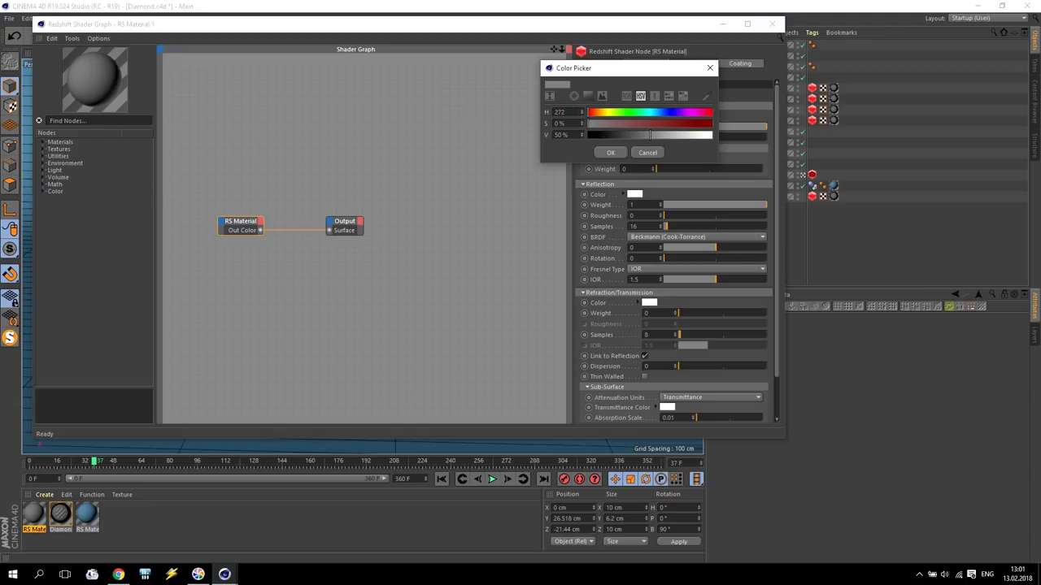
pyautogui.click(609, 155)
pyautogui.click(632, 117)
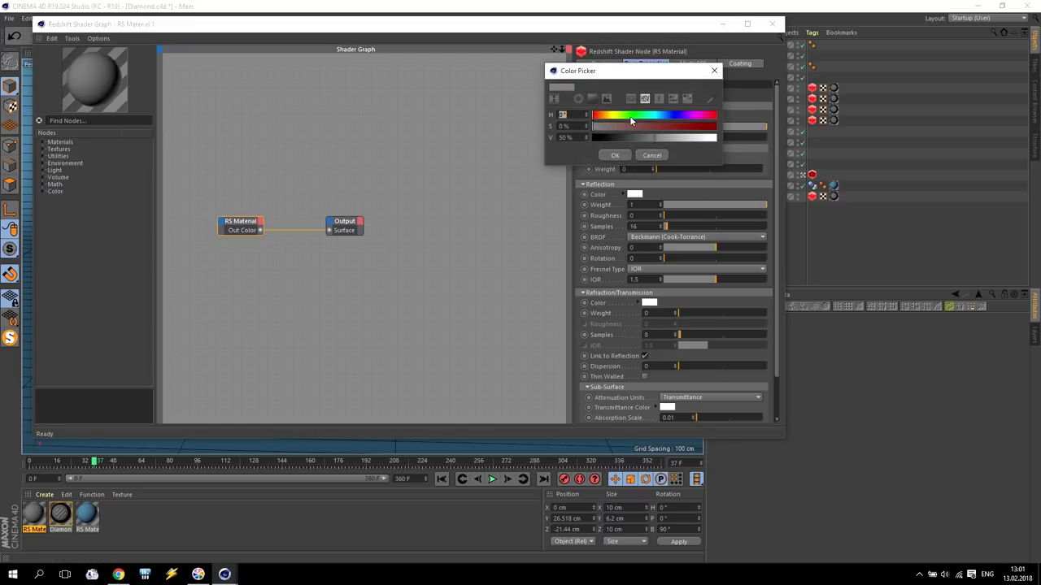
pyautogui.doubleClick(576, 114)
pyautogui.press('Return')
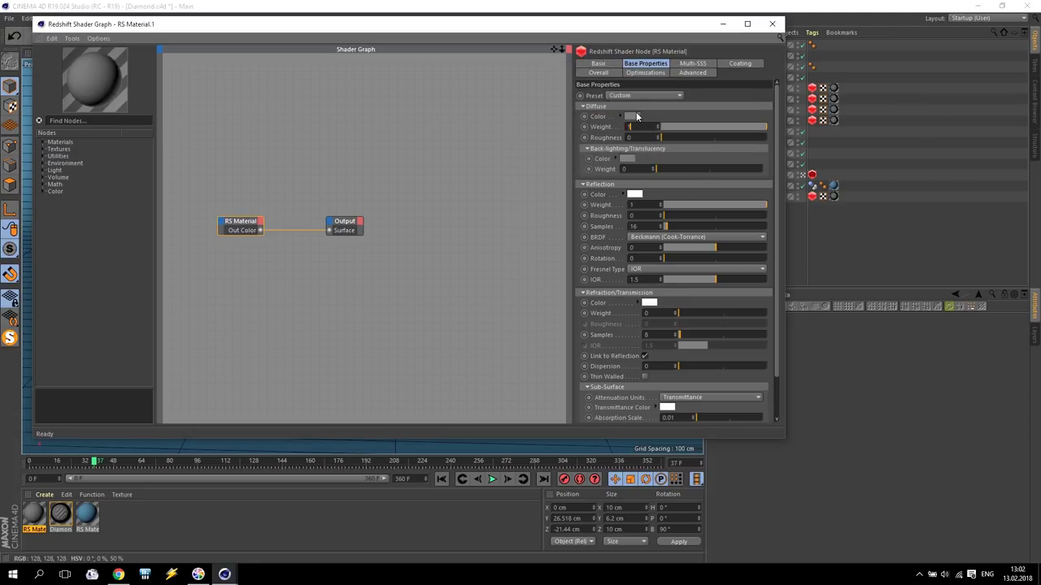
# - Set the RS Material's diffuse color to purple with hue 272°, saturation 100% and value 50%
pyautogui.click(633, 116)
pyautogui.click(650, 115)
pyautogui.click(634, 128)
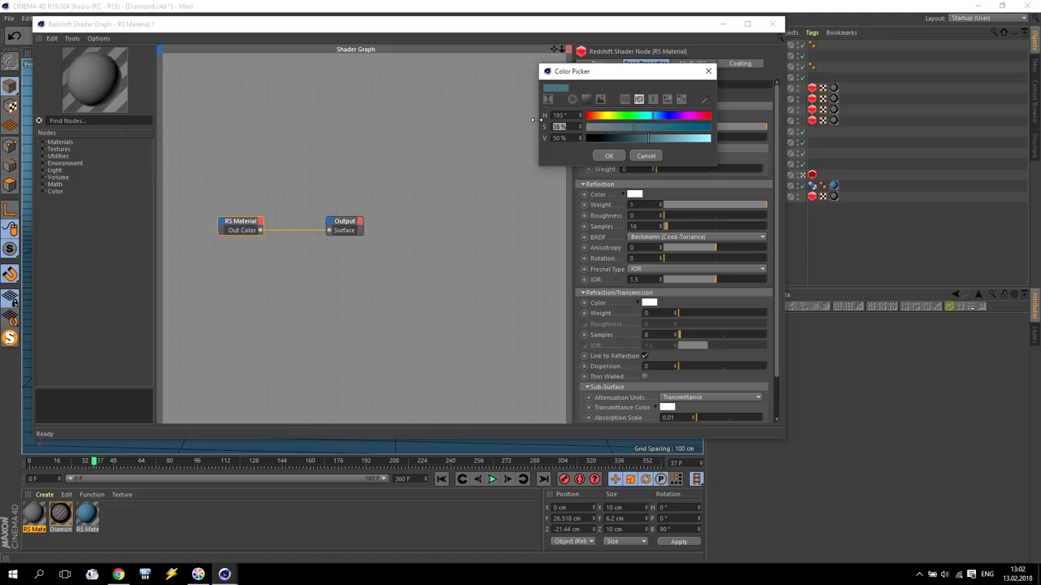
pyautogui.press('Tab')
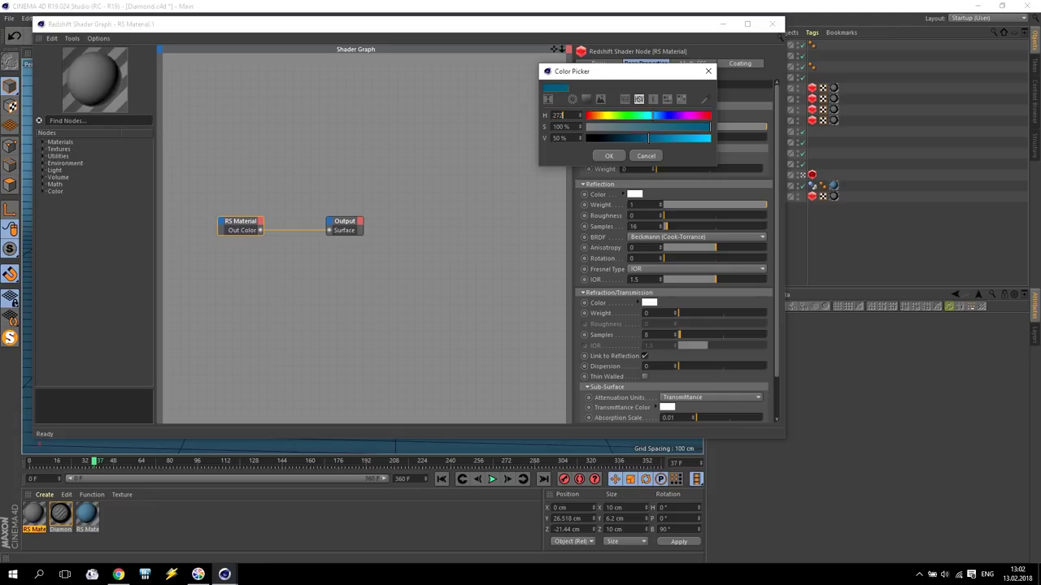
pyautogui.press('Tab')
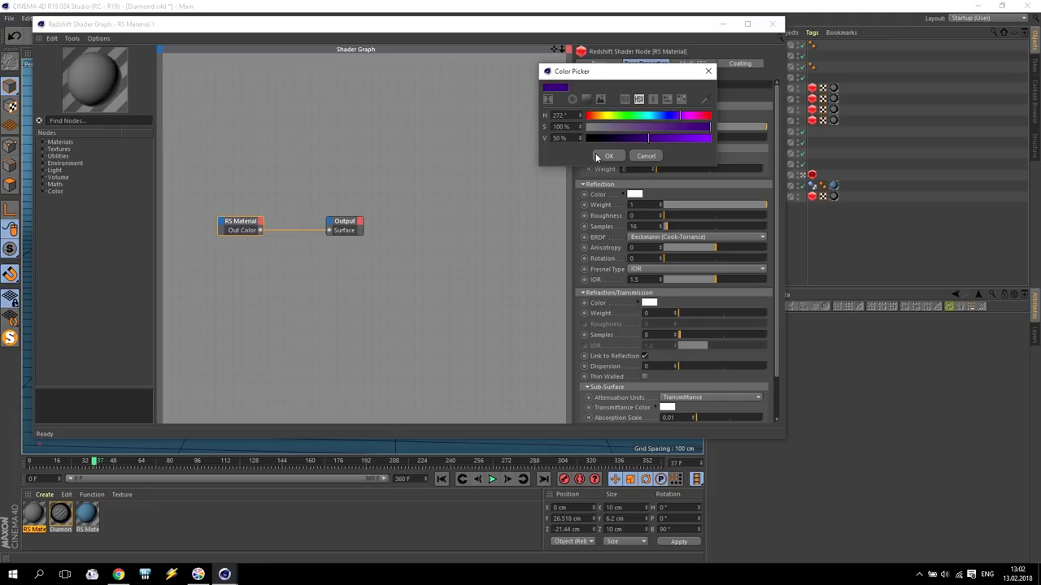
pyautogui.click(602, 156)
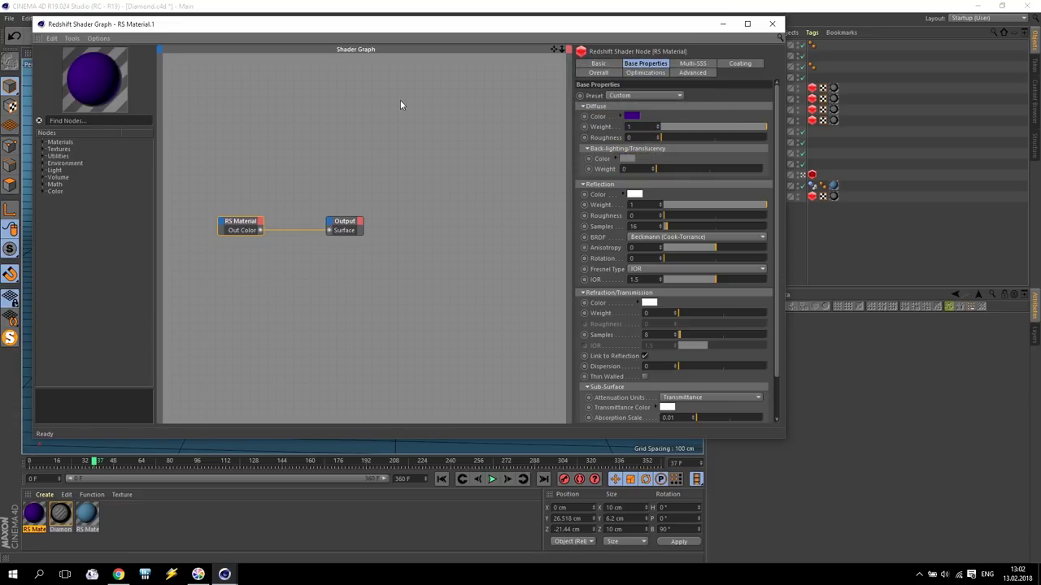
# - Set the material's reflection weight to 0.5 and reflection roughness to 0.5
pyautogui.press('BackSpace')
pyautogui.write('.5')
pyautogui.press('Tab')
pyautogui.write('.5')
pyautogui.press('Tab')
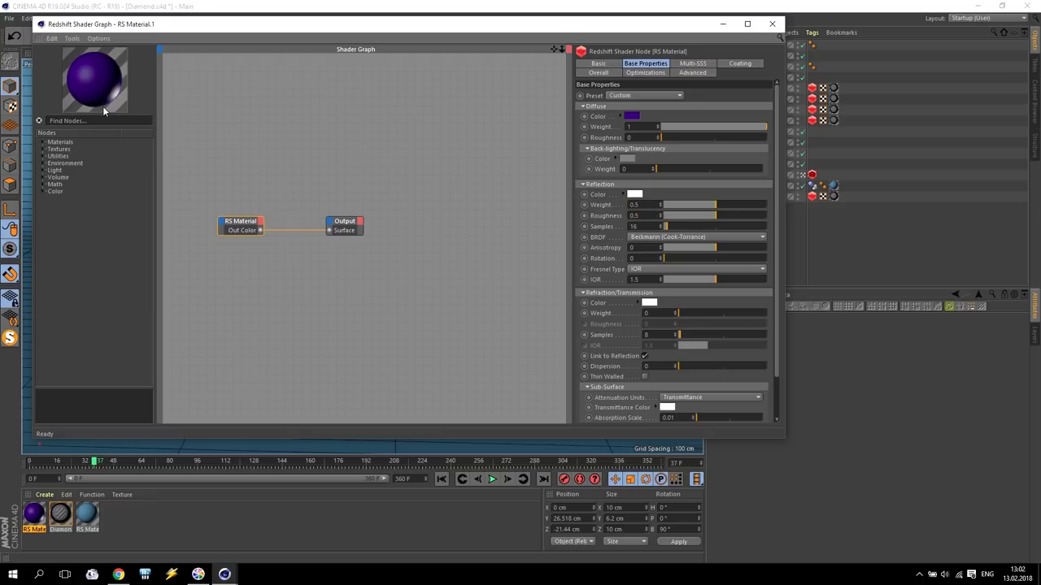
# - Add a Round Corners utility node to the graph and connect its output to the RS Material node
pyautogui.moveTo(555, 51); pyautogui.dragTo(45, 119)
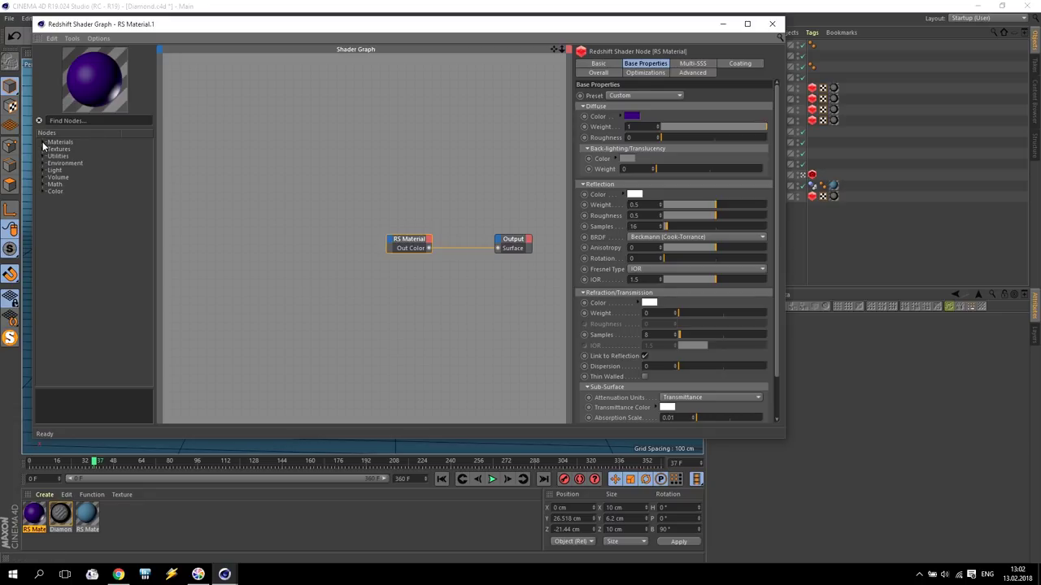
pyautogui.click(43, 156)
pyautogui.moveTo(79, 270); pyautogui.dragTo(302, 215)
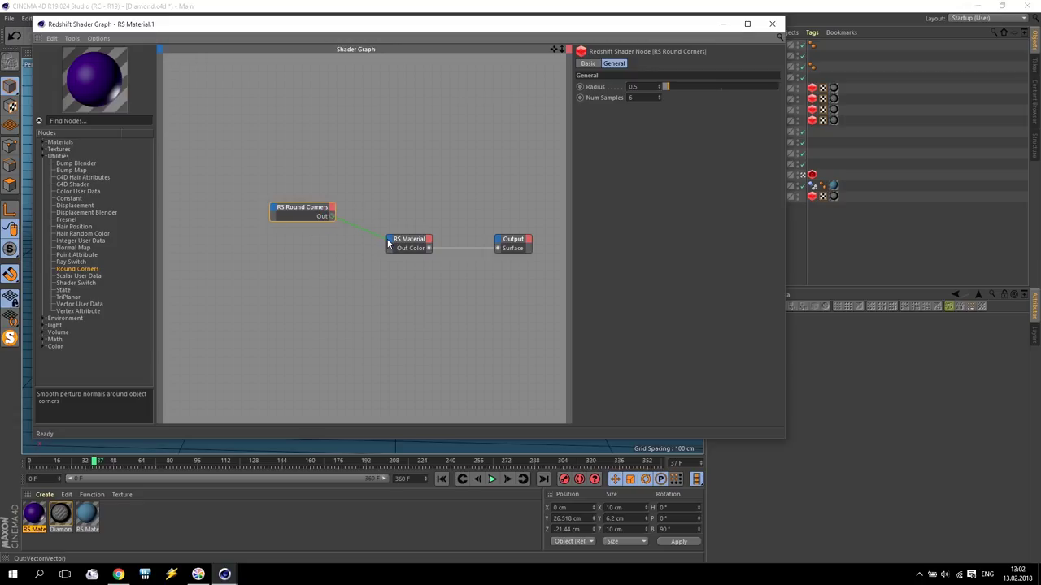
pyautogui.moveTo(387, 239); pyautogui.dragTo(387, 238)
pyautogui.moveTo(494, 320)
pyautogui.click(577, 355)
pyautogui.moveTo(303, 216); pyautogui.dragTo(306, 239)
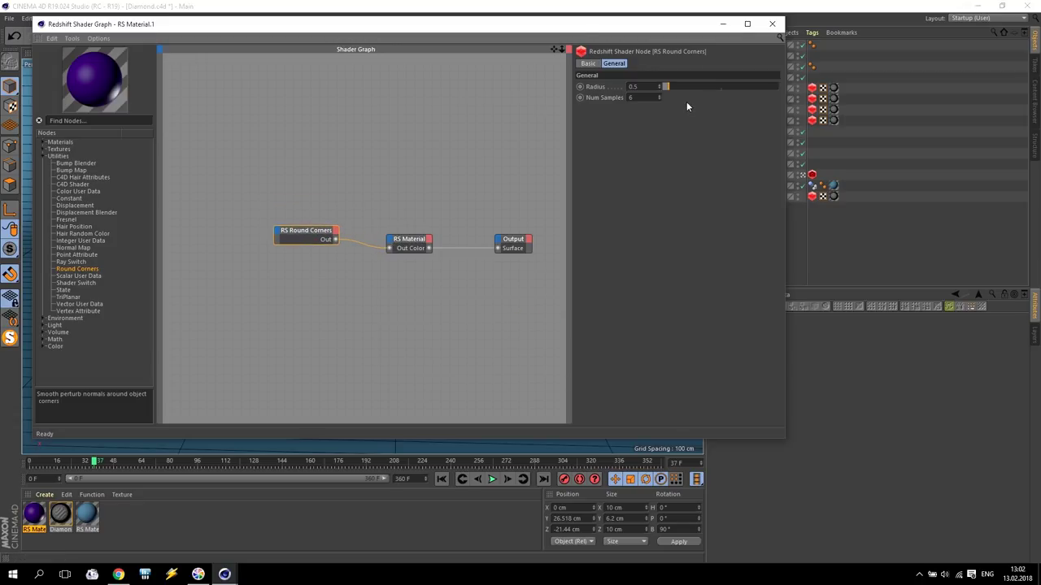
# - Close the shader graph and apply the purple material to both extruded numerals
pyautogui.click(772, 23)
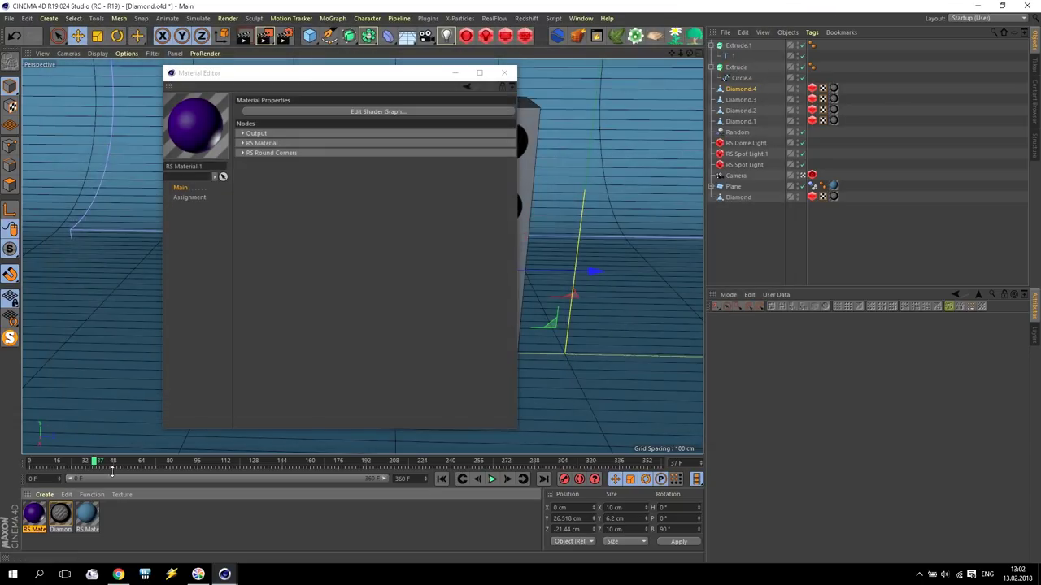
pyautogui.moveTo(37, 516); pyautogui.dragTo(477, 264)
pyautogui.moveTo(750, 51); pyautogui.dragTo(751, 46)
pyautogui.keyDown('ctrl'); pyautogui.moveTo(826, 47); pyautogui.dragTo(823, 68); pyautogui.keyUp('ctrl')
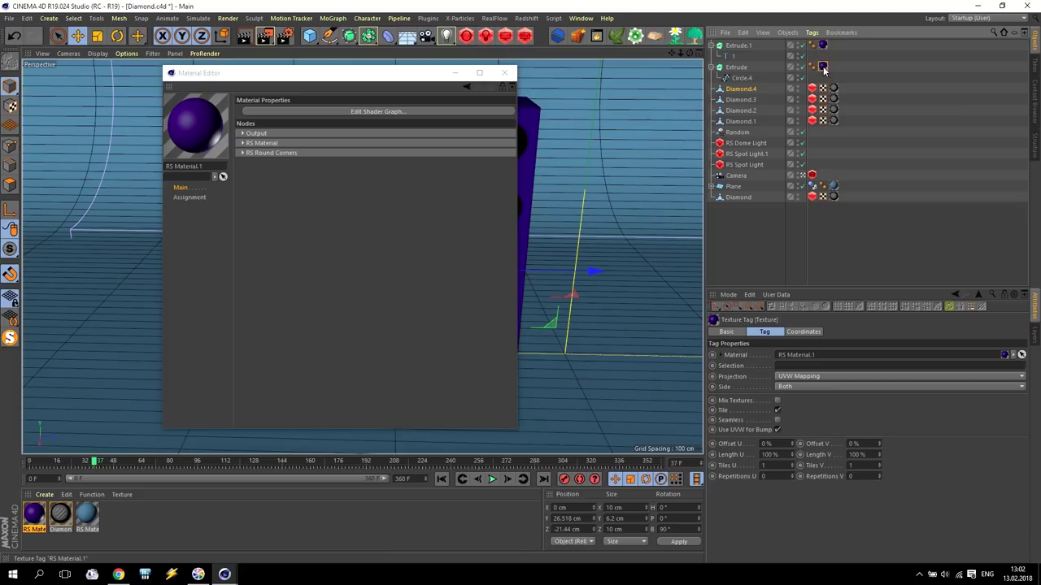
pyautogui.click(504, 72)
# - Render an angled close-up of the purple numeral and its diamonds to the Picture Viewer, and close the viewer after checking it
pyautogui.moveTo(681, 54)
pyautogui.mouseDown()
pyautogui.moveTo(360, 256)
pyautogui.moveTo(673, 55)
pyautogui.mouseUp()
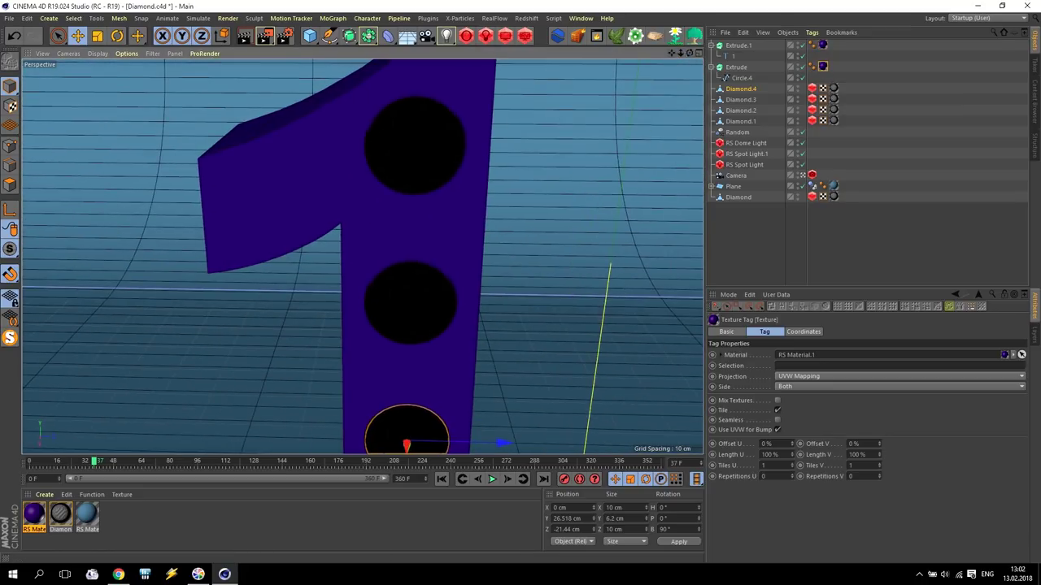
pyautogui.moveTo(360, 256); pyautogui.dragTo(362, 256)
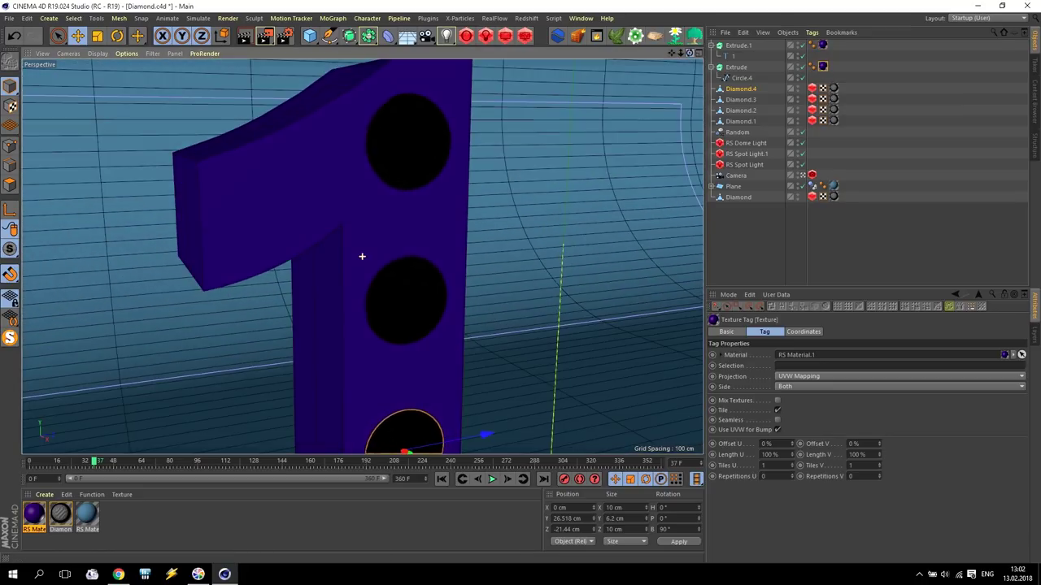
pyautogui.moveTo(675, 55); pyautogui.dragTo(360, 255)
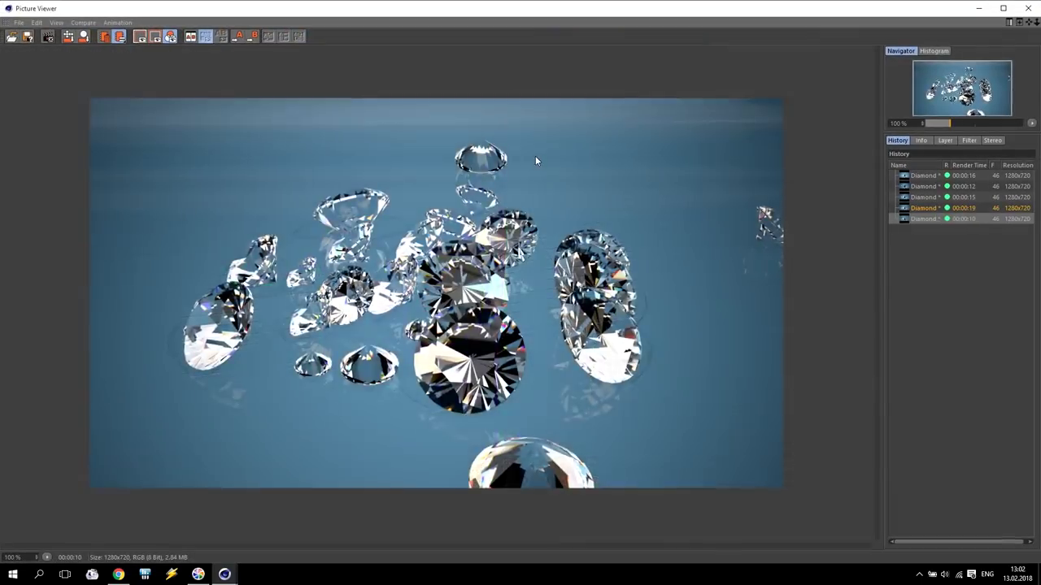
pyautogui.hotkey('shift', 'r')
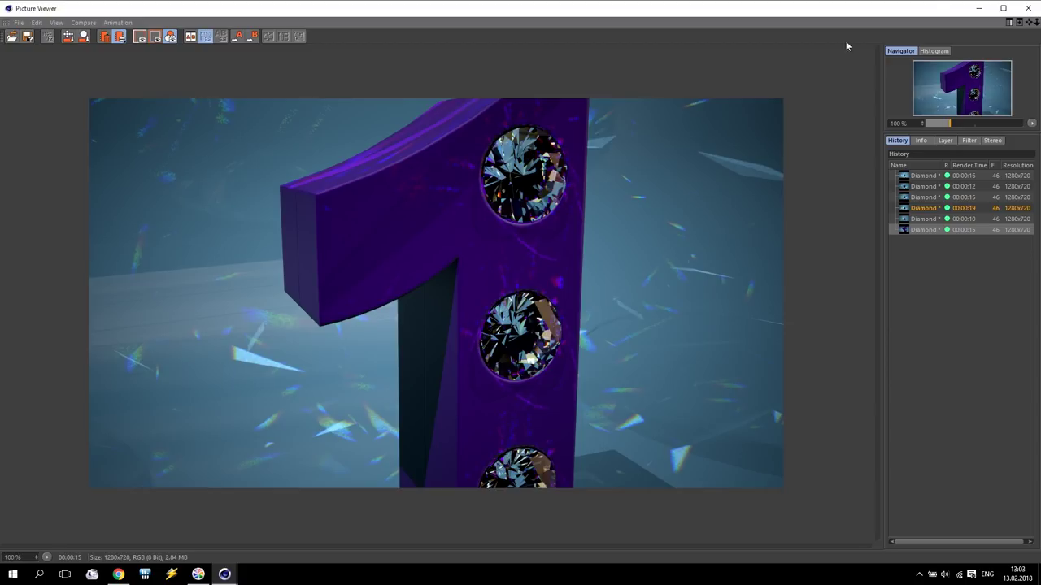
pyautogui.click(1028, 8)
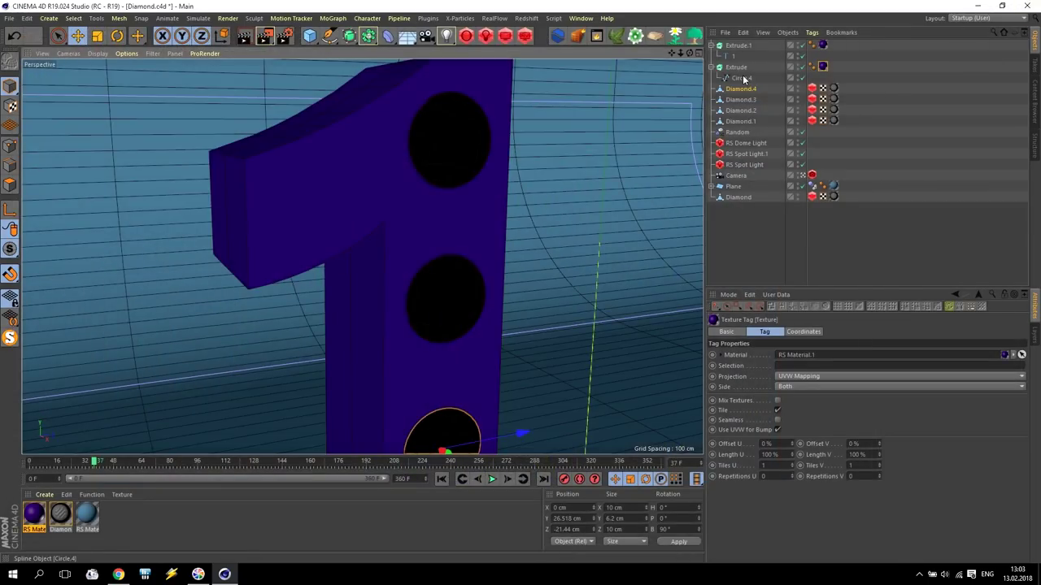
# - Try a solid front by disabling the holed numeral extrude and moving a duplicate of the backing extrude to X 0 cm
pyautogui.click(801, 67)
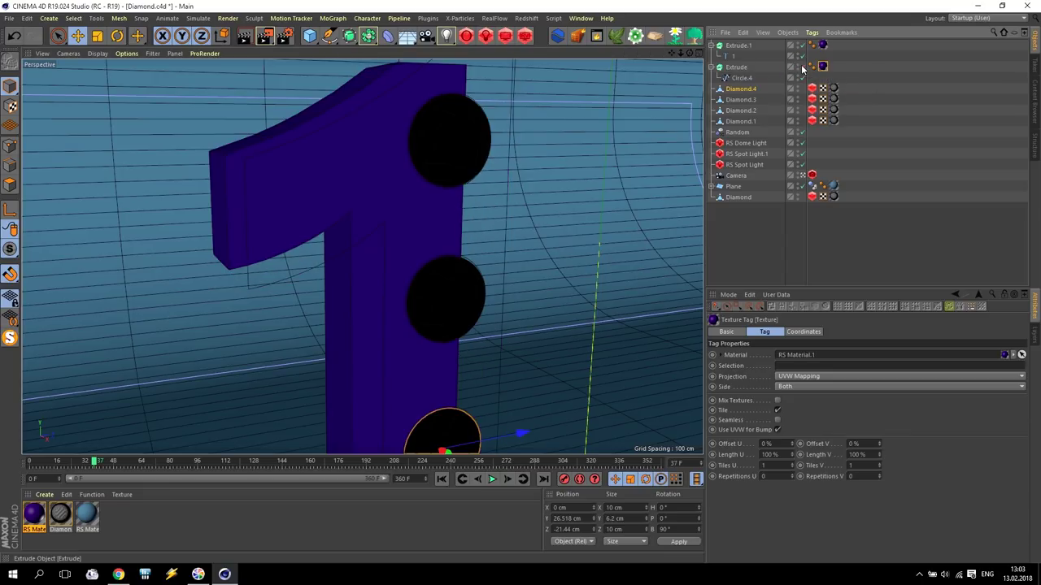
pyautogui.click(736, 46)
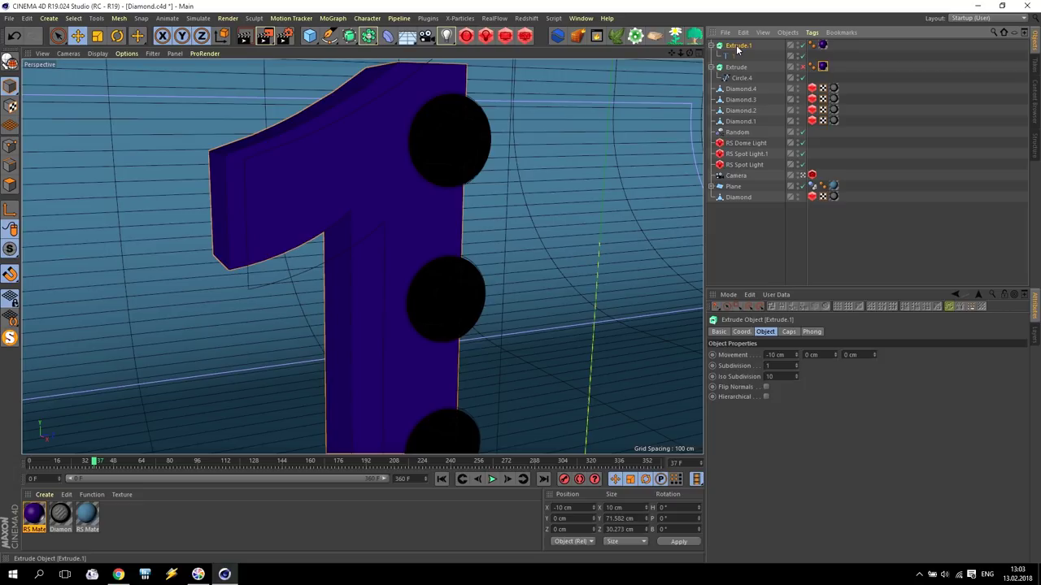
pyautogui.keyDown('ctrl'); pyautogui.moveTo(742, 45); pyautogui.dragTo(740, 43); pyautogui.keyUp('ctrl')
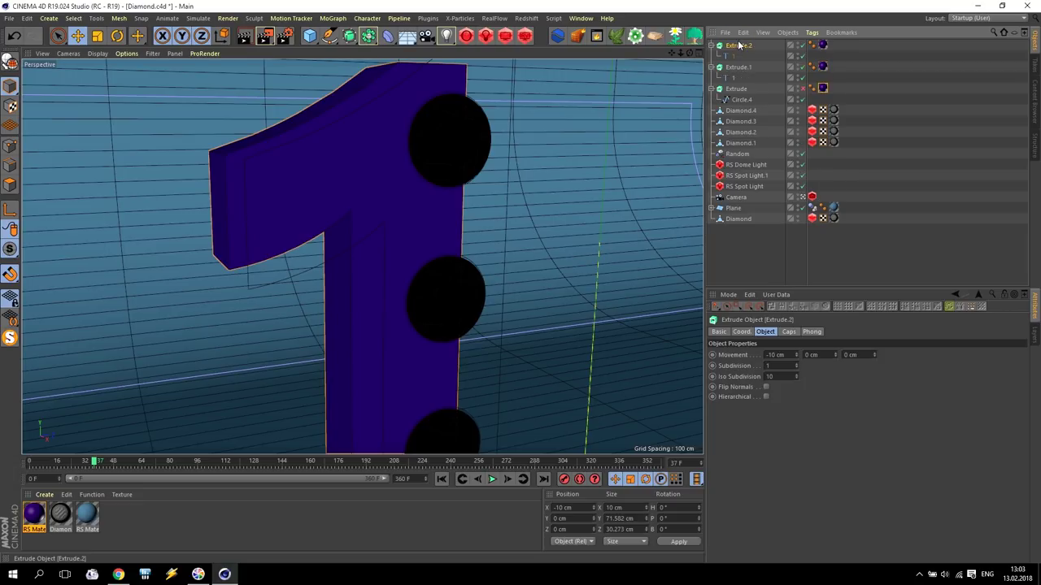
pyautogui.middleClick(485, 283)
pyautogui.moveTo(640, 375); pyautogui.dragTo(655, 373)
pyautogui.middleClick(287, 161)
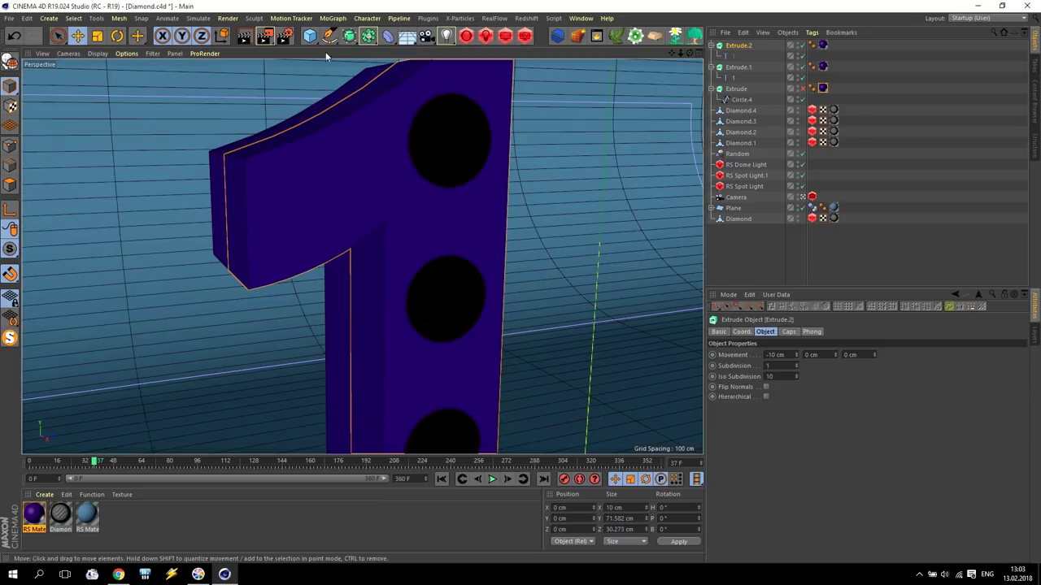
# - Render the solid-front numeral to the Picture Viewer and compare it repeatedly with the previous holed version
pyautogui.click(264, 36)
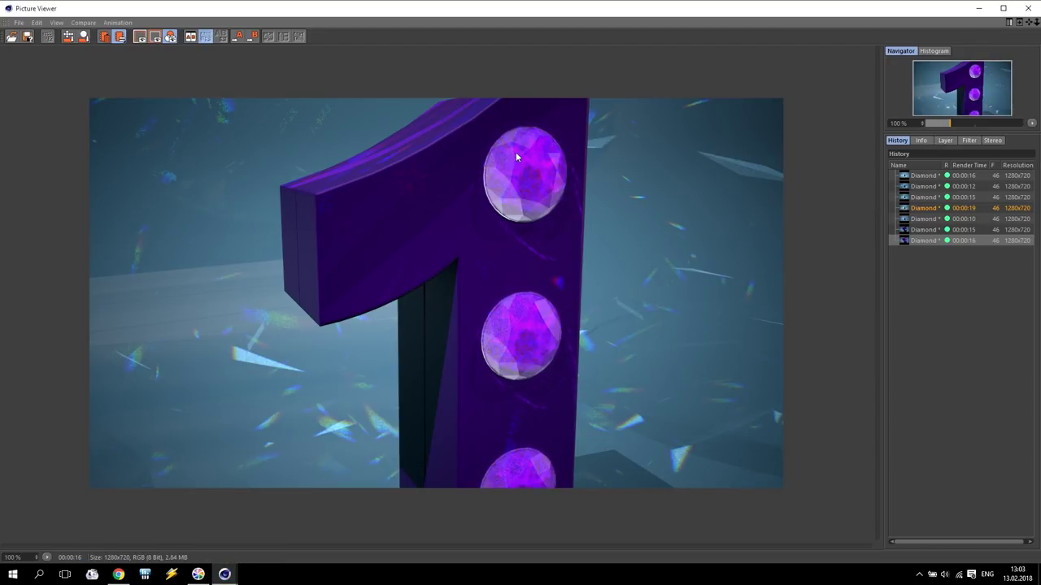
pyautogui.click(923, 233)
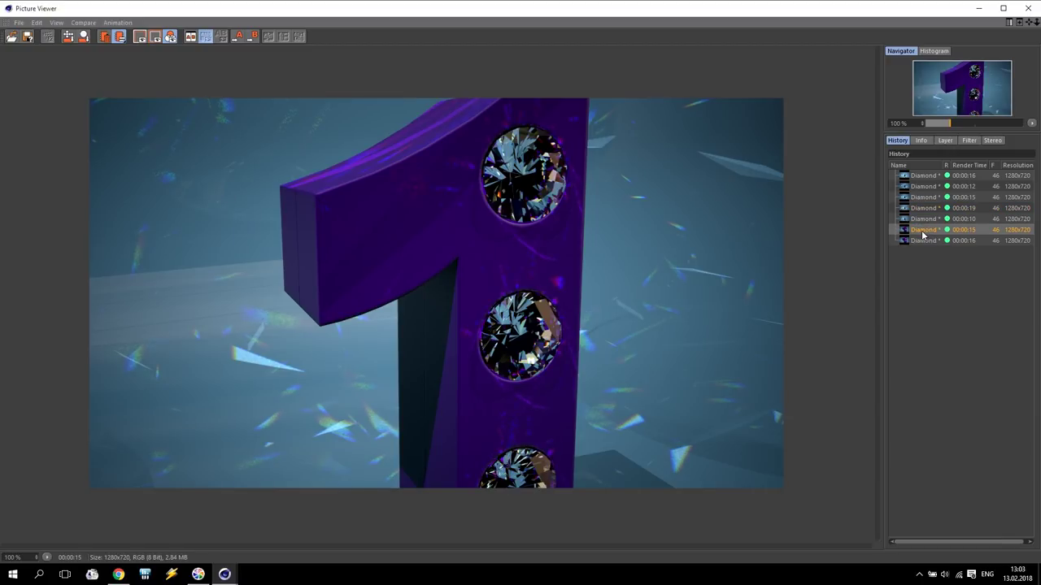
pyautogui.click(924, 242)
pyautogui.click(923, 231)
pyautogui.click(924, 241)
pyautogui.click(924, 233)
pyautogui.click(924, 240)
pyautogui.click(923, 232)
pyautogui.click(924, 242)
pyautogui.click(923, 233)
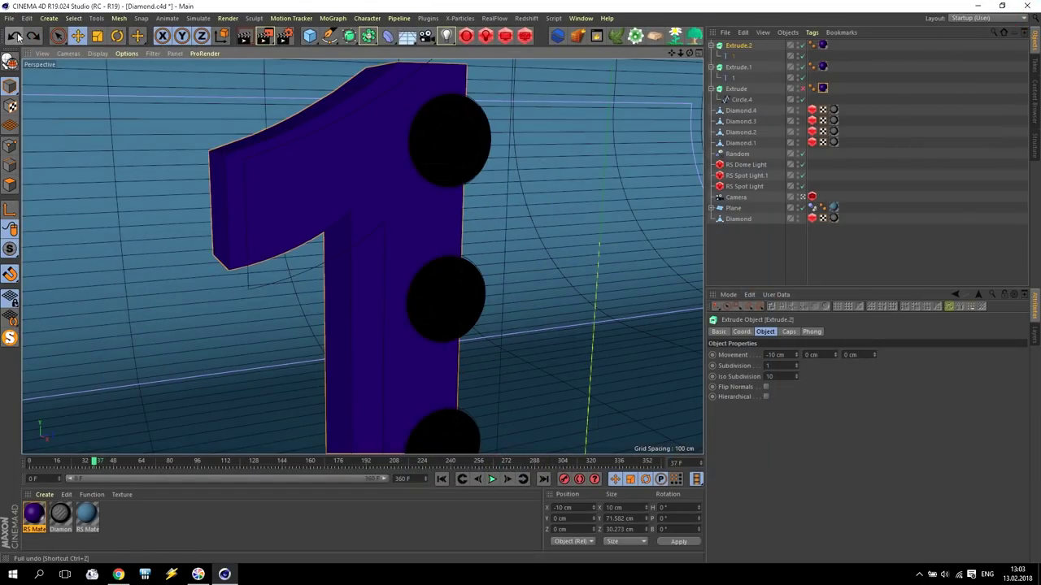
# - Undo the duplicated backing extrude and the disabling of the holed numeral, and clear the selection
pyautogui.click(17, 38)
pyautogui.click(18, 38)
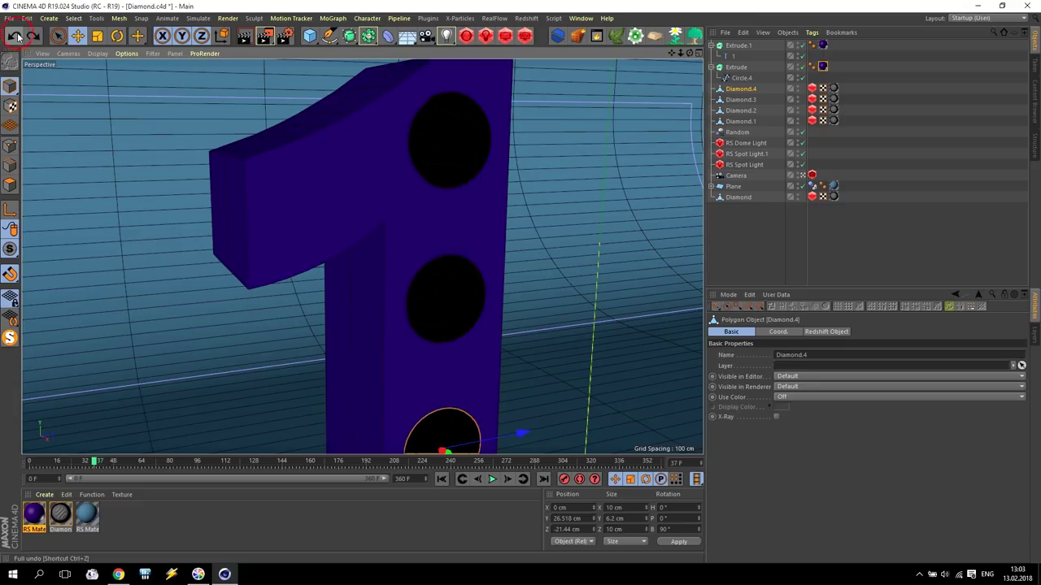
pyautogui.click(521, 185)
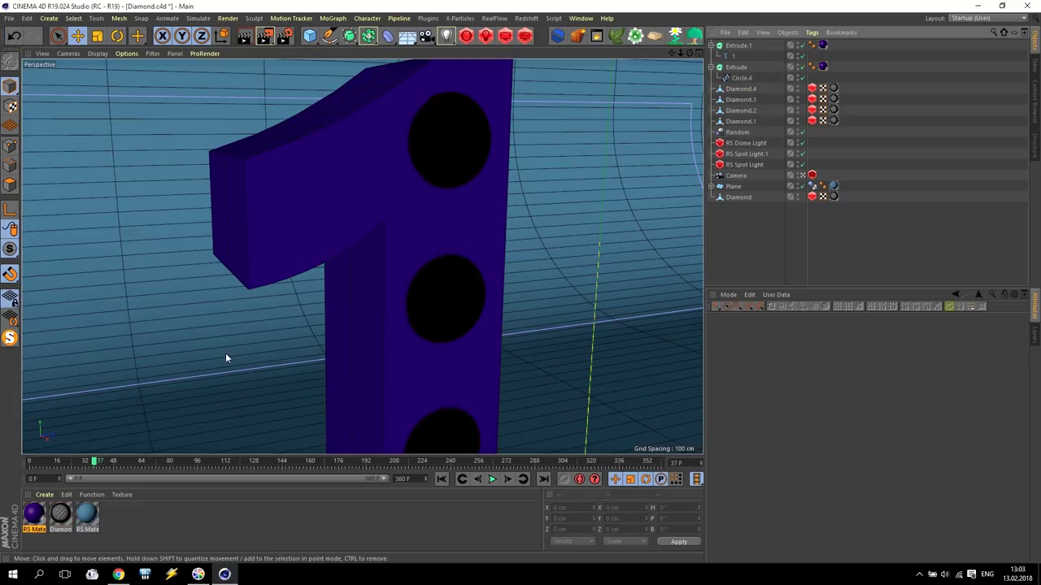
# - Collapse both extrude hierarchies and delete the Random effector from the scene
pyautogui.click(712, 45)
pyautogui.click(711, 56)
pyautogui.click(740, 99)
pyautogui.click(736, 111)
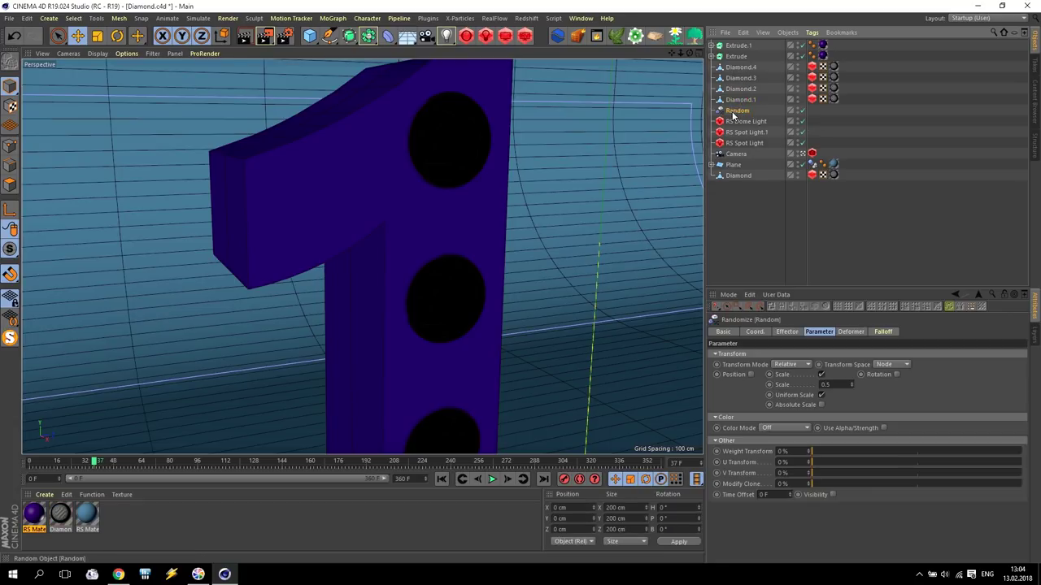
pyautogui.press('Delete')
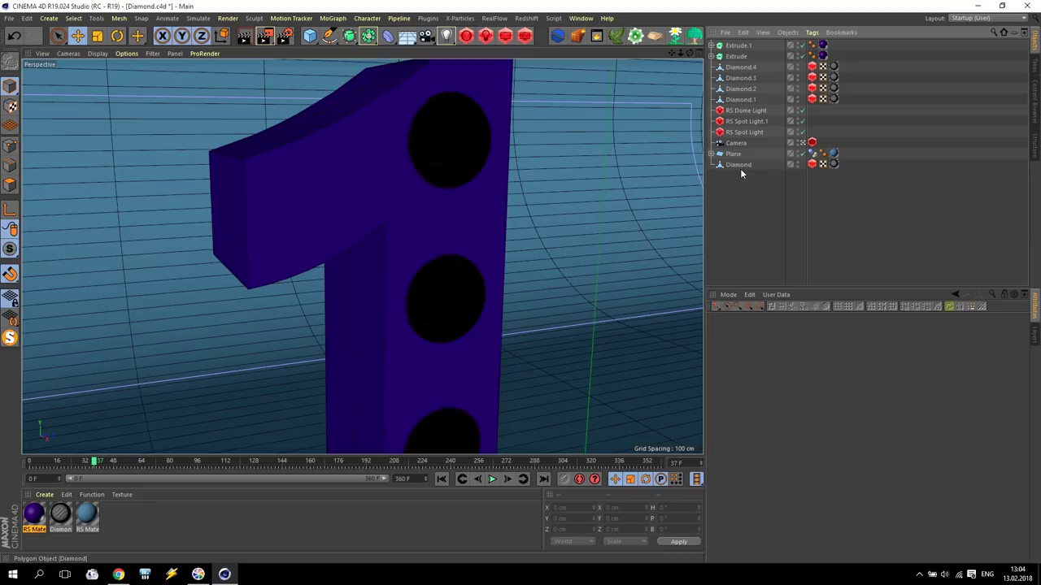
# - Group both numeral extrudes and the four small diamonds under one null and rename it 1
pyautogui.click(740, 100)
pyautogui.keyDown('shift'); pyautogui.click(739, 46); pyautogui.keyUp('shift')
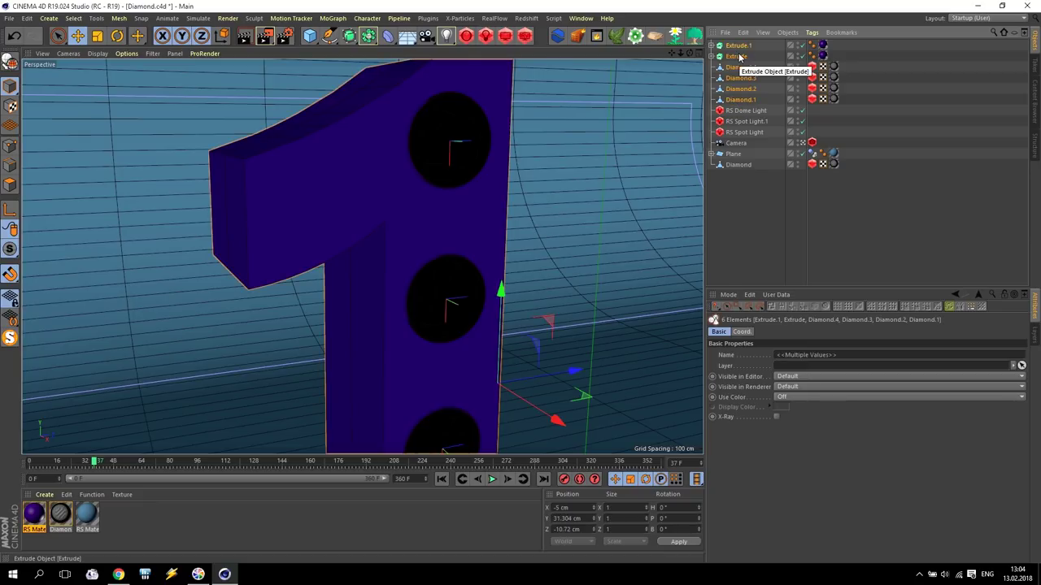
pyautogui.hotkey('alt', 'g')
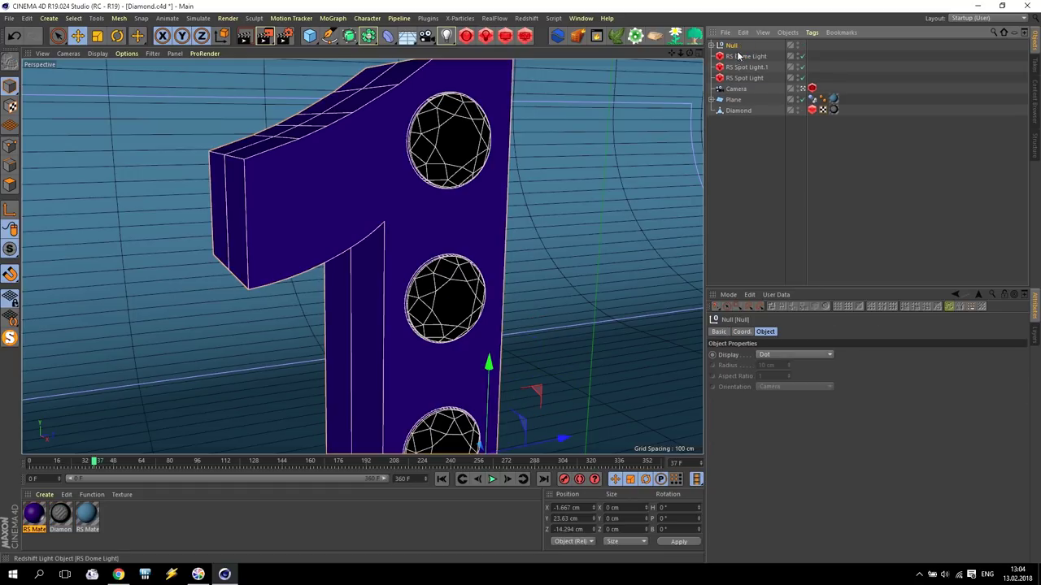
pyautogui.doubleClick(733, 45)
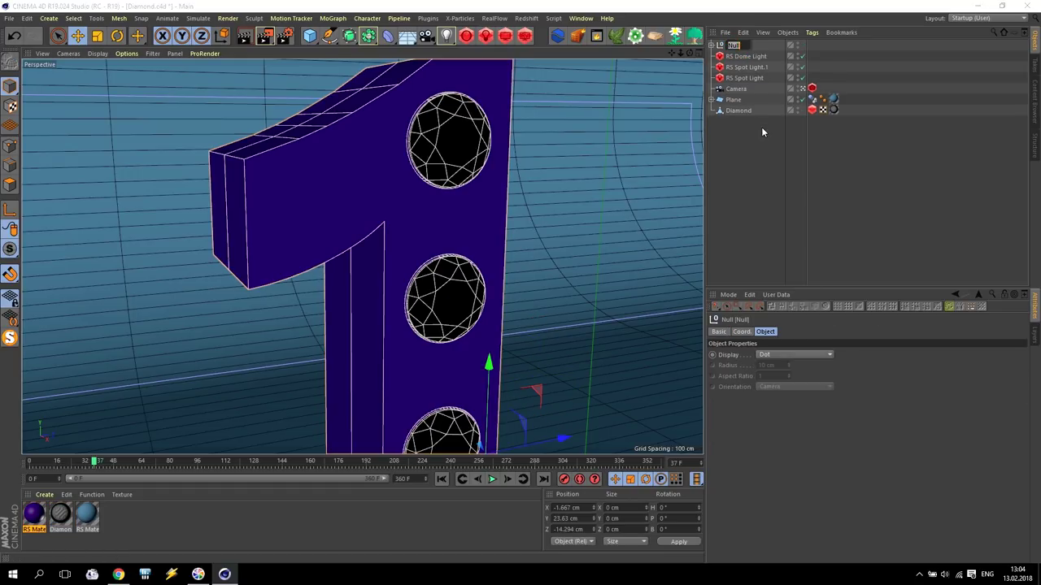
pyautogui.write('1')
pyautogui.click(749, 160)
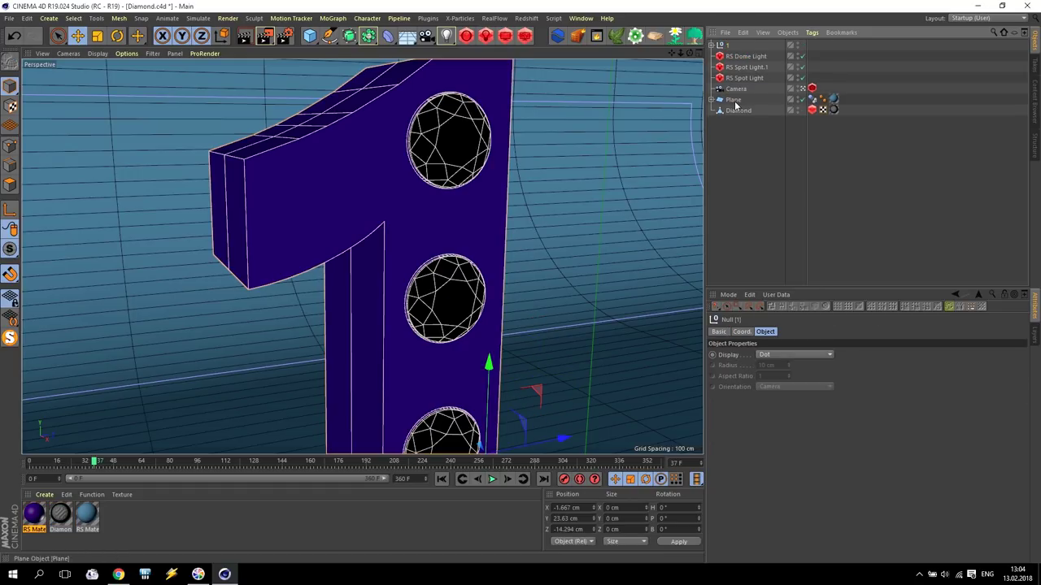
# - Add a text spline reading 0 with Middle alignment and the bold (Полужирный) style of the Segoe UI font
pyautogui.scroll(-5, 574, 228)
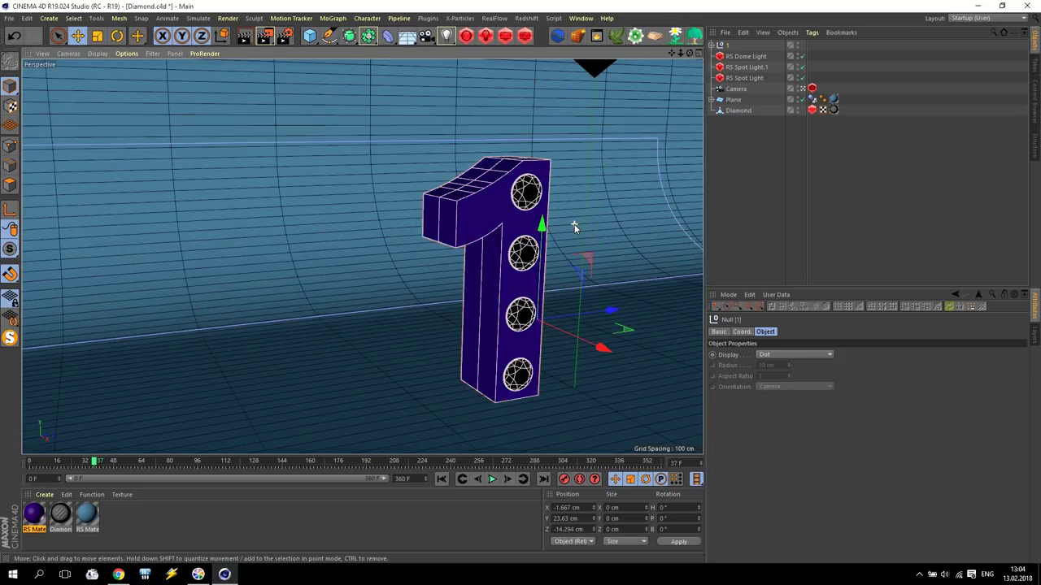
pyautogui.keyDown('alt'); pyautogui.moveTo(574, 228); pyautogui.dragTo(461, 96); pyautogui.keyUp('alt')
pyautogui.moveTo(329, 35); pyautogui.dragTo(526, 75)
pyautogui.doubleClick(738, 355)
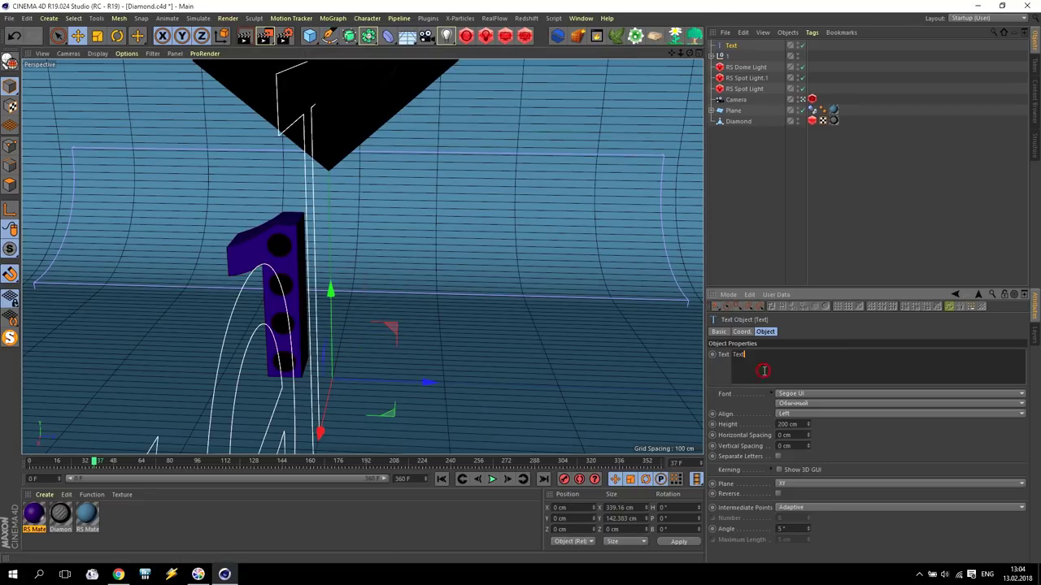
pyautogui.write('0')
pyautogui.click(783, 416)
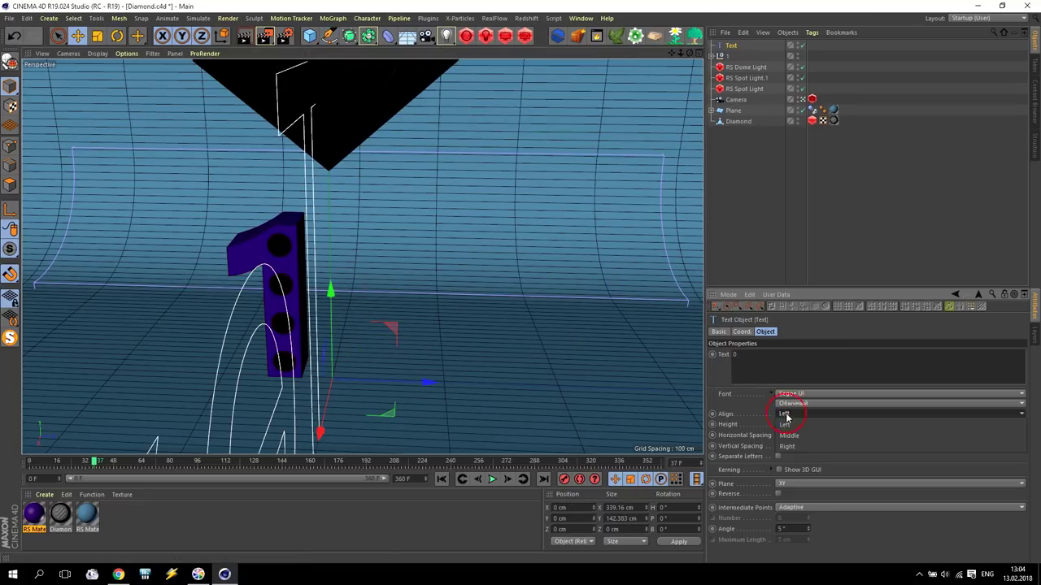
pyautogui.click(787, 424)
pyautogui.click(792, 404)
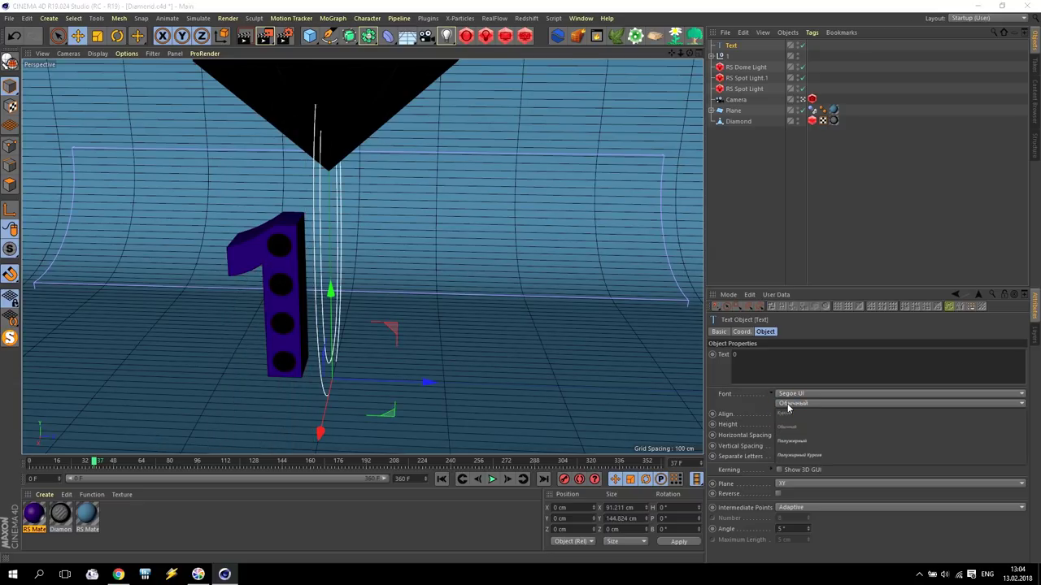
pyautogui.click(793, 443)
# - Rotate the 0 text spline to a heading of -90° and set its height to 100 cm
pyautogui.press('r')
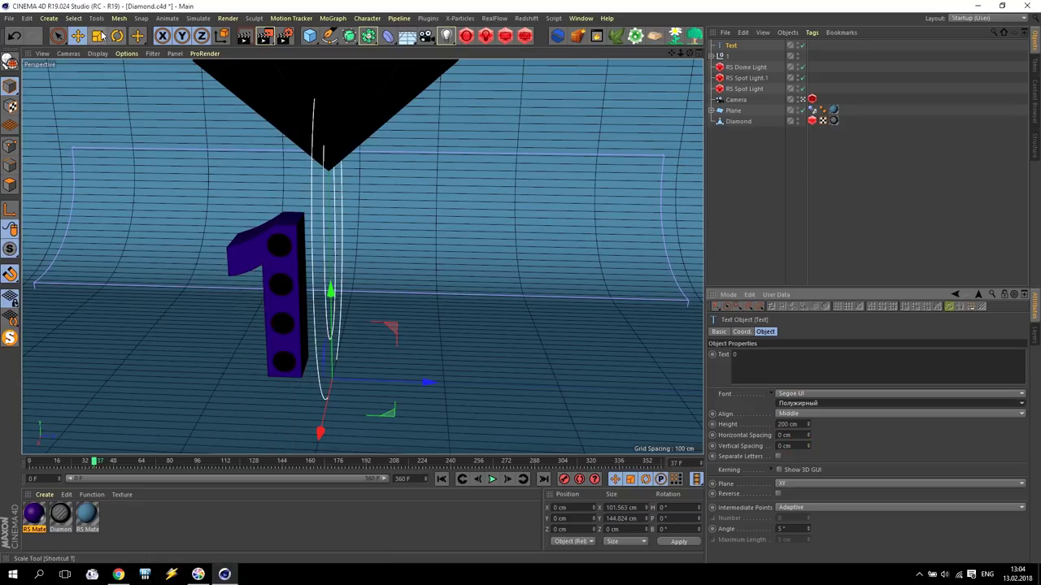
pyautogui.moveTo(358, 413); pyautogui.dragTo(275, 393)
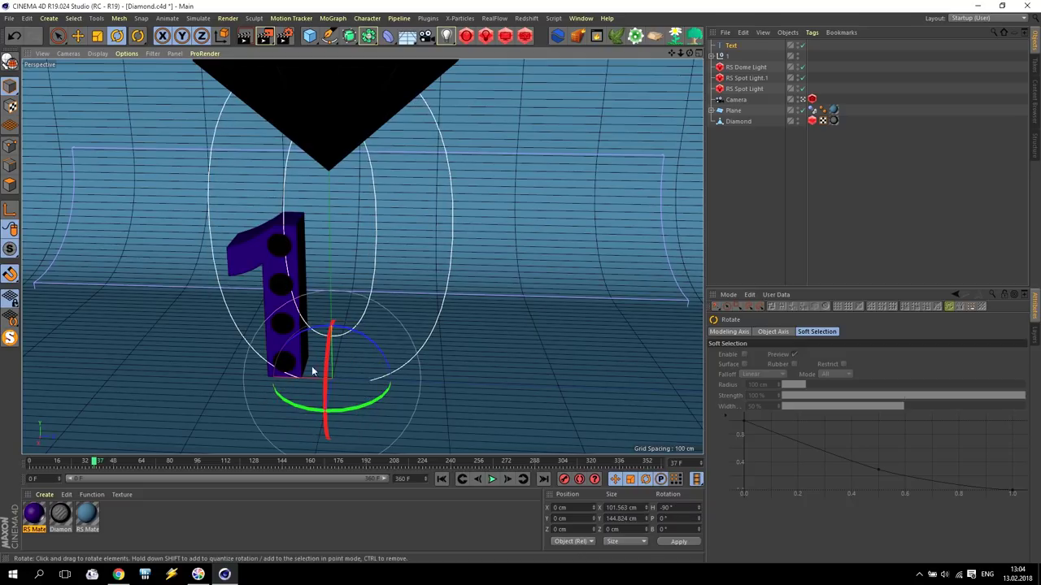
pyautogui.click(730, 45)
pyautogui.doubleClick(804, 423)
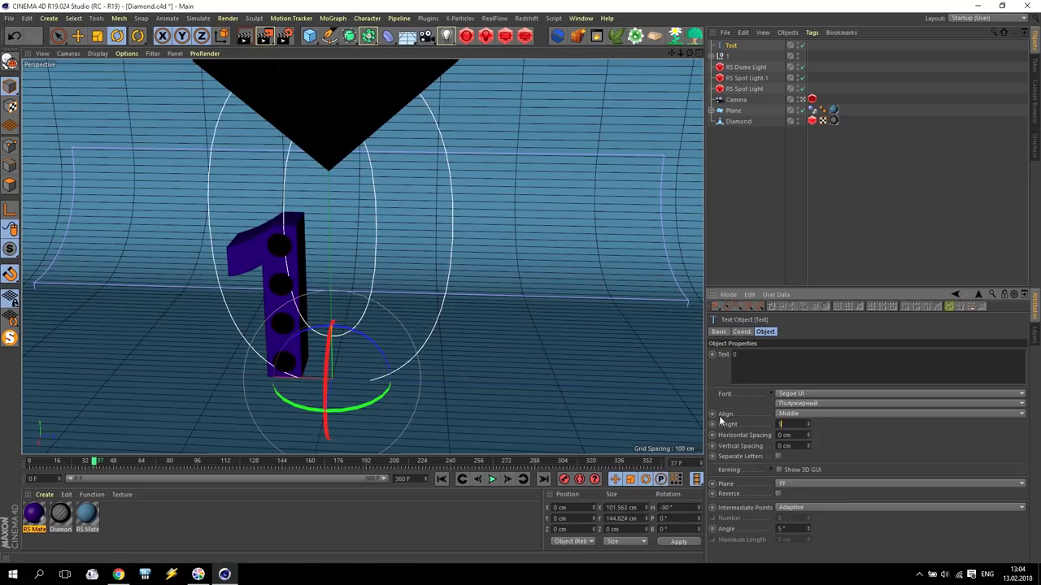
pyautogui.press('Return')
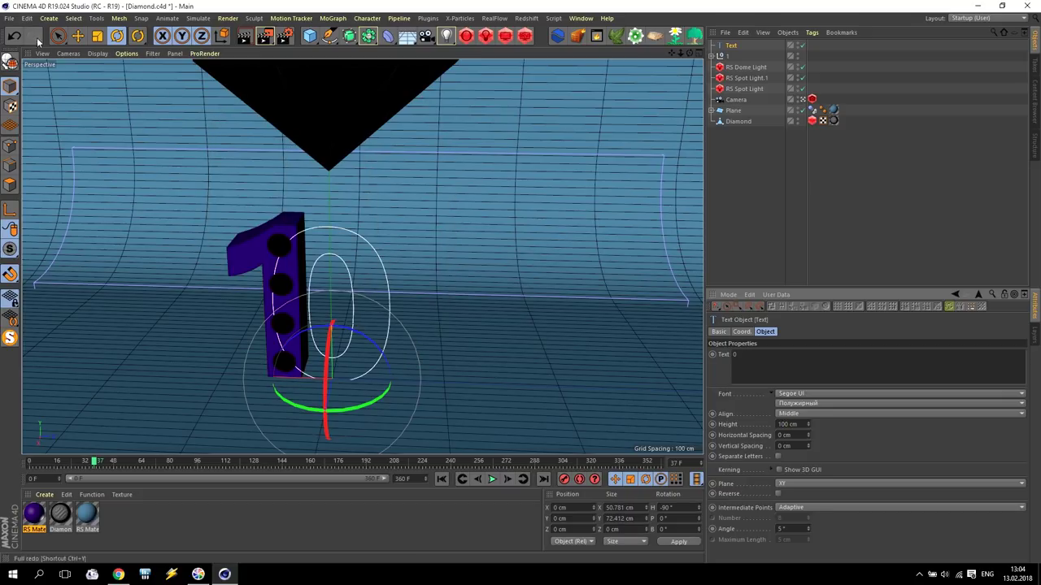
# - Move the 0 spline beside the numeral 1, to about Y 0.8 cm and Z 17.7 cm
pyautogui.press('e')
pyautogui.moveTo(238, 375); pyautogui.dragTo(288, 378)
pyautogui.moveTo(372, 297); pyautogui.dragTo(375, 304)
# - In the Right view, copy the numeral 1's uppermost diamond twice to place two diamonds side by side across the top of the 0
pyautogui.middleClick(408, 308)
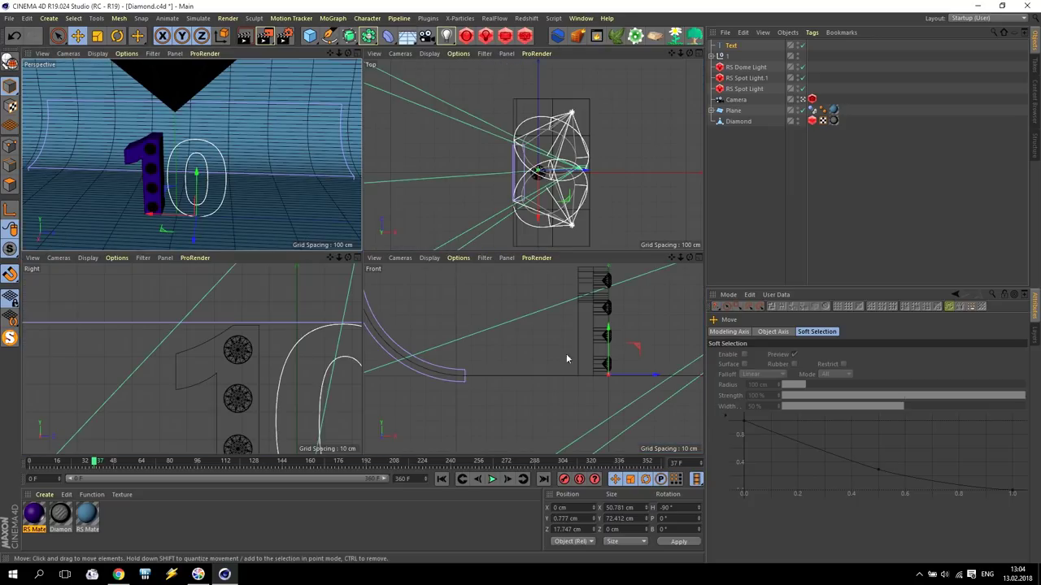
pyautogui.middleClick(306, 392)
pyautogui.scroll(8, 360, 255)
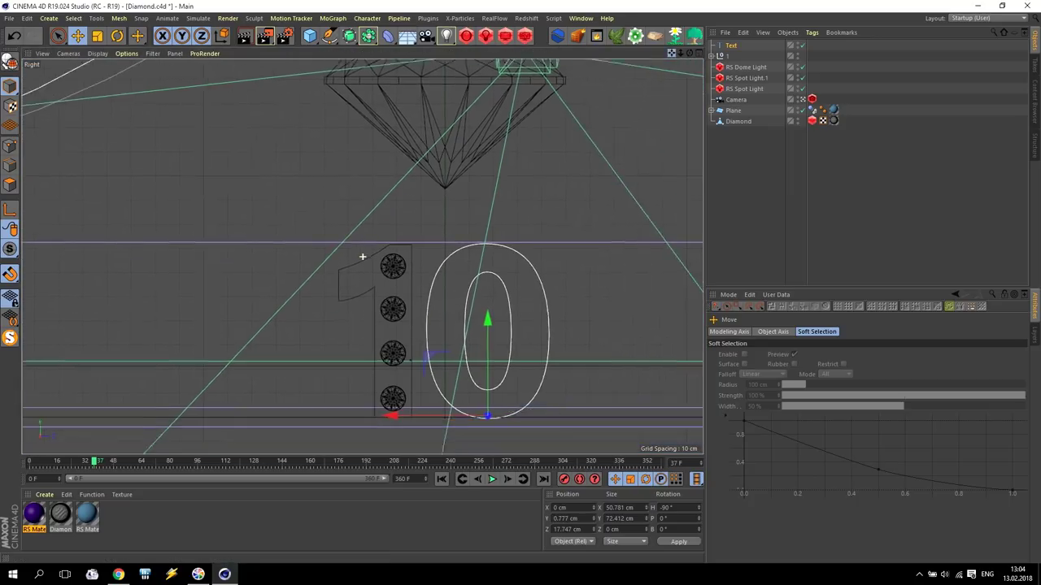
pyautogui.click(287, 224)
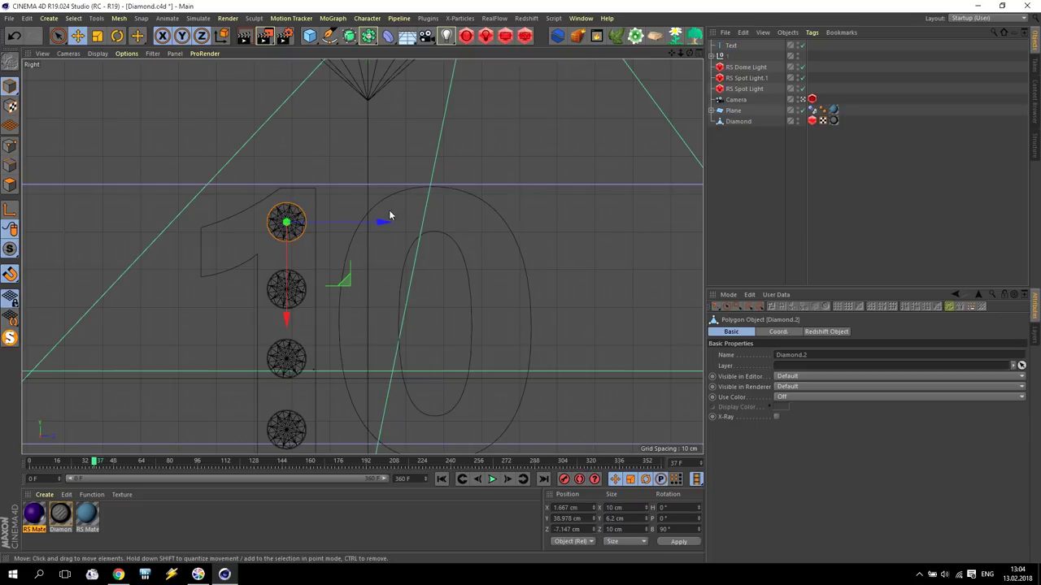
pyautogui.moveTo(383, 224); pyautogui.dragTo(530, 235)
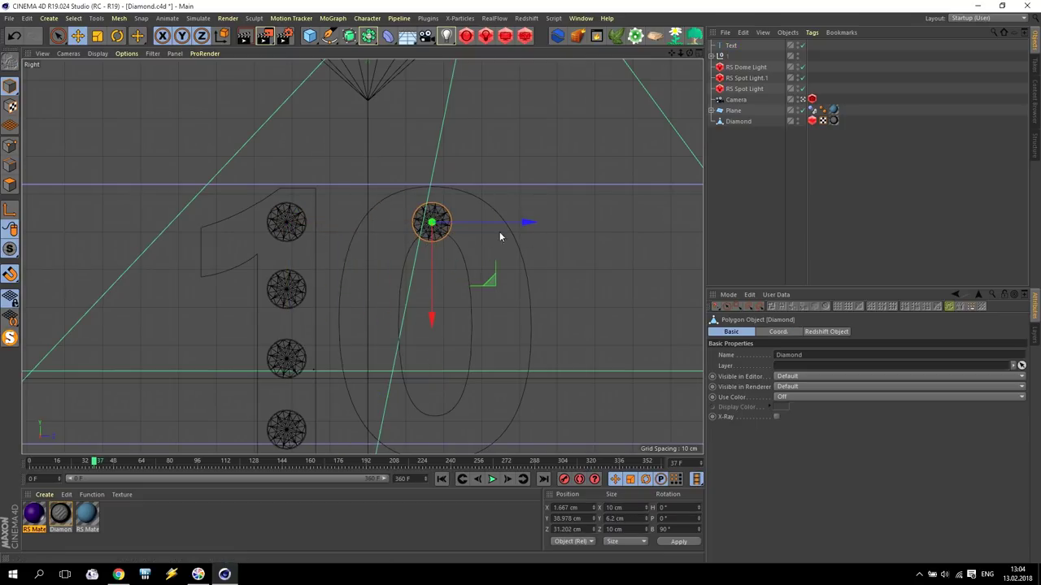
pyautogui.moveTo(488, 279); pyautogui.dragTo(460, 279)
pyautogui.keyDown('ctrl'); pyautogui.moveTo(493, 231); pyautogui.dragTo(567, 232); pyautogui.keyUp('ctrl')
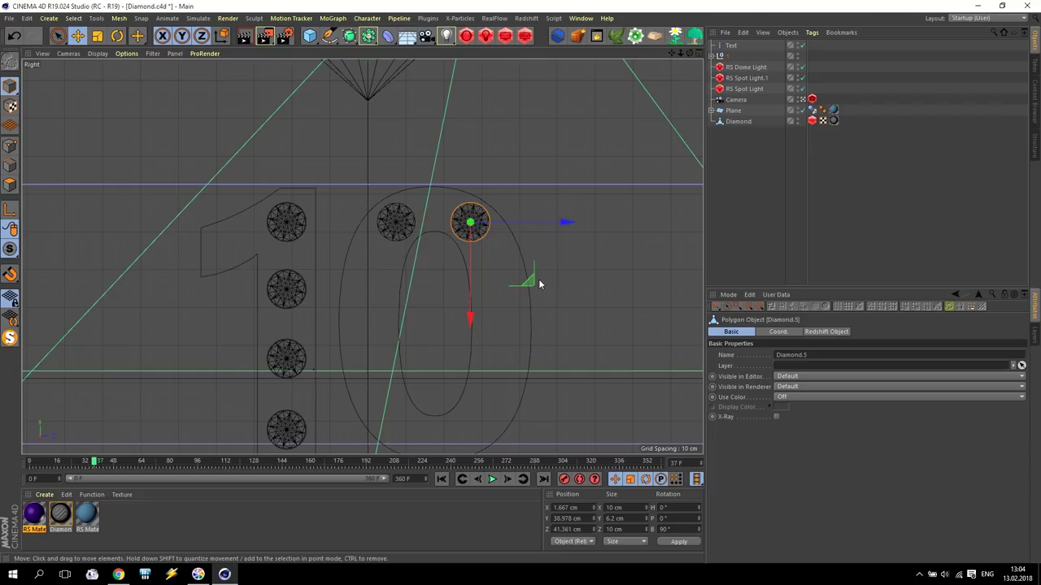
# - Duplicate the two upper diamonds of the 0 down to the bottom of its outline
pyautogui.click(399, 222)
pyautogui.keyDown('shift'); pyautogui.click(471, 222); pyautogui.keyUp('shift')
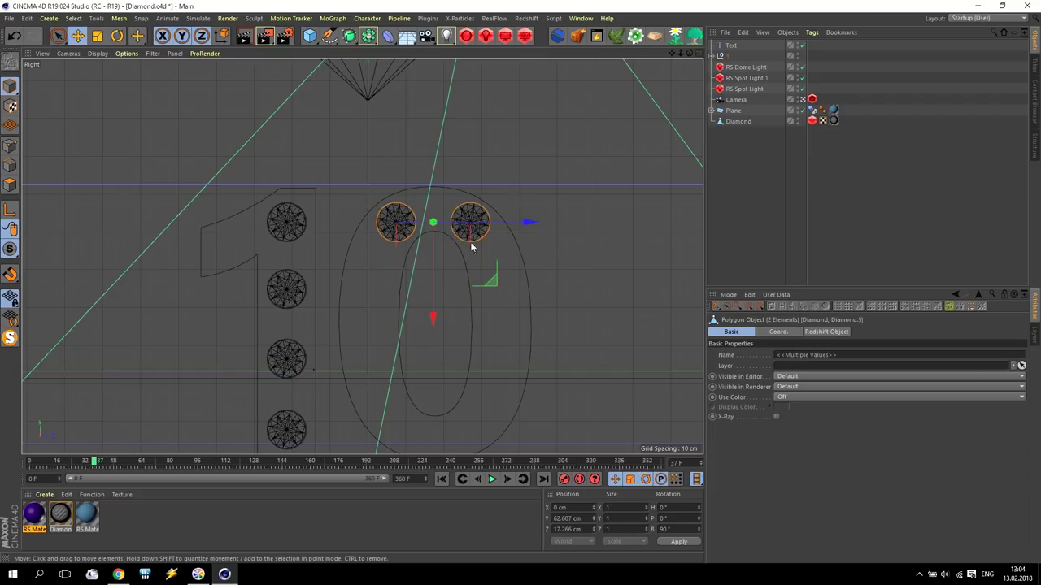
pyautogui.scroll(-3, 481, 337)
pyautogui.scroll(3, 481, 337)
pyautogui.keyDown('ctrl'); pyautogui.moveTo(453, 329); pyautogui.dragTo(454, 483); pyautogui.keyUp('ctrl')
pyautogui.scroll(5, 450, 322)
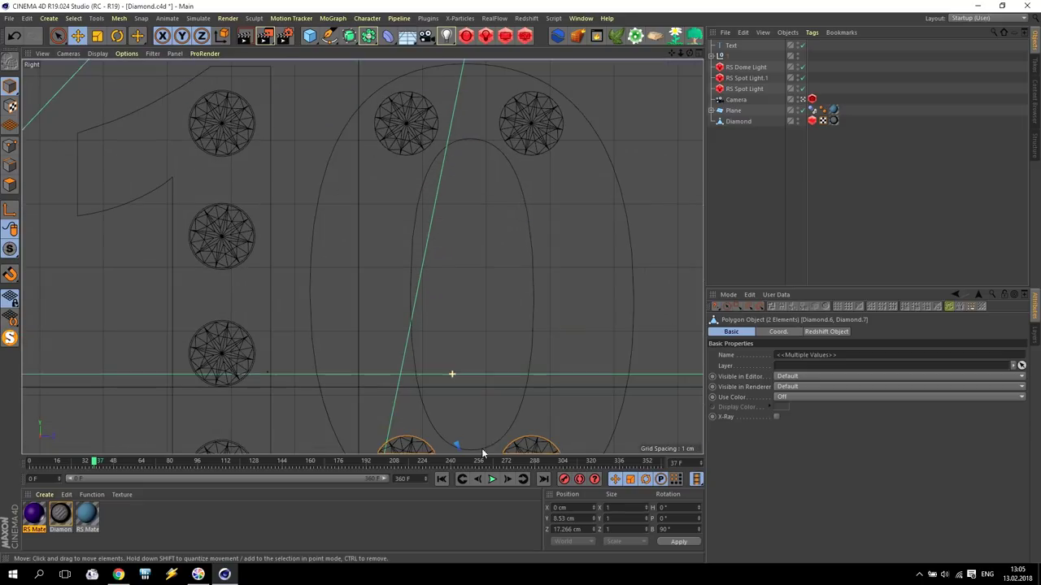
# - Copy the bottom diamonds upward so that two diamonds sit along each side of the 0's outline
pyautogui.moveTo(672, 54); pyautogui.dragTo(474, 321)
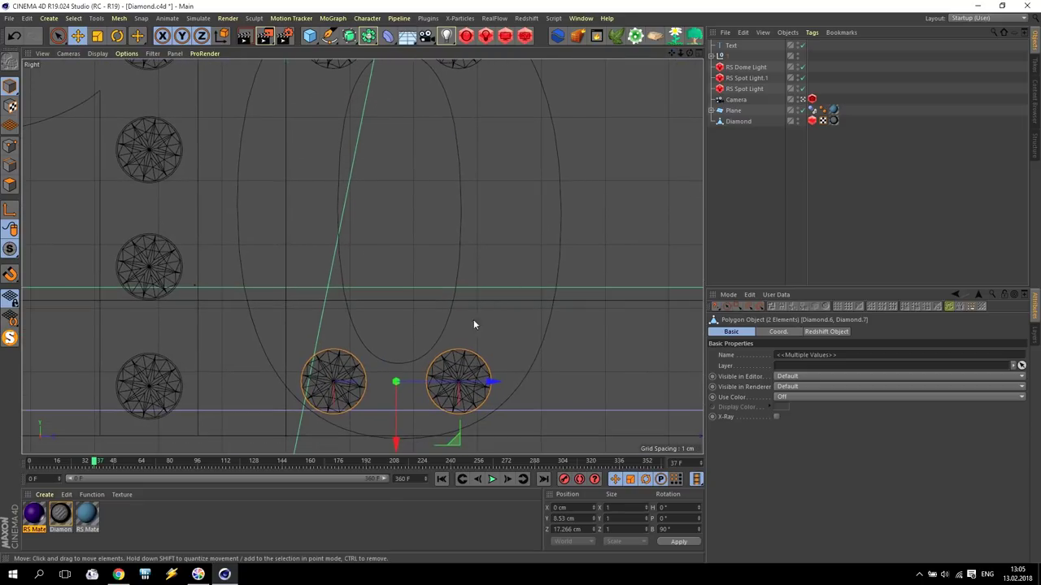
pyautogui.click(460, 376)
pyautogui.click(336, 386)
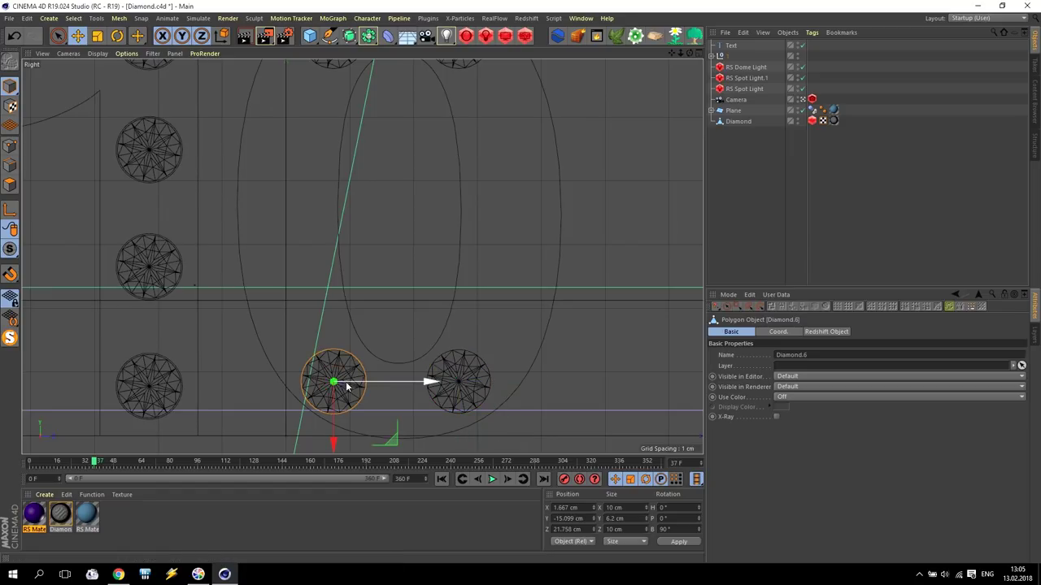
pyautogui.moveTo(396, 444); pyautogui.dragTo(388, 274)
pyautogui.scroll(-3, 424, 340)
pyautogui.click(332, 298)
pyautogui.moveTo(388, 355); pyautogui.dragTo(389, 350)
pyautogui.click(457, 376)
pyautogui.keyDown('ctrl'); pyautogui.moveTo(509, 431); pyautogui.dragTo(542, 259); pyautogui.keyUp('ctrl')
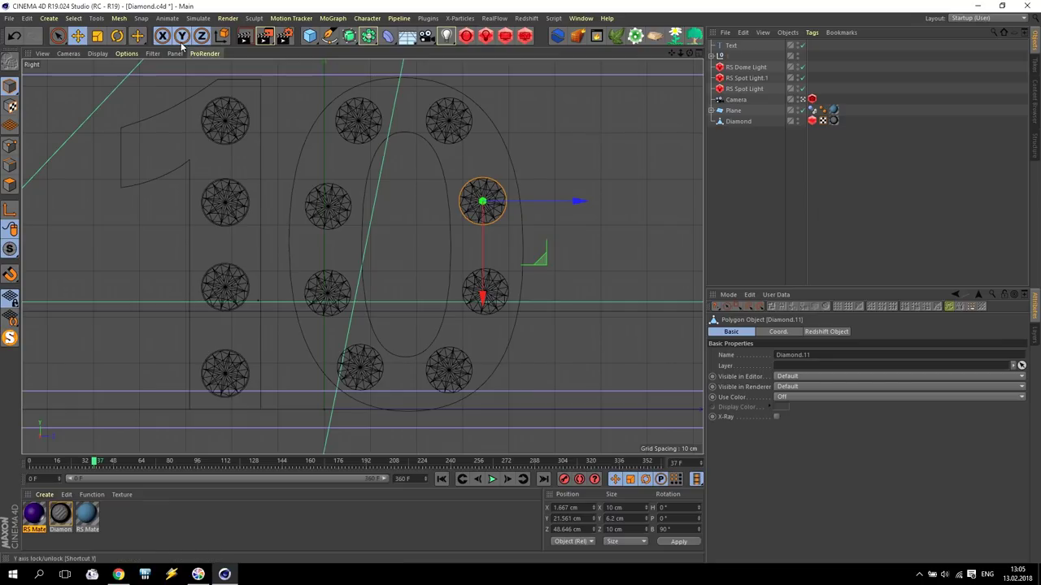
# - Create a circle spline with a radius of 5.2 cm
pyautogui.click(328, 38)
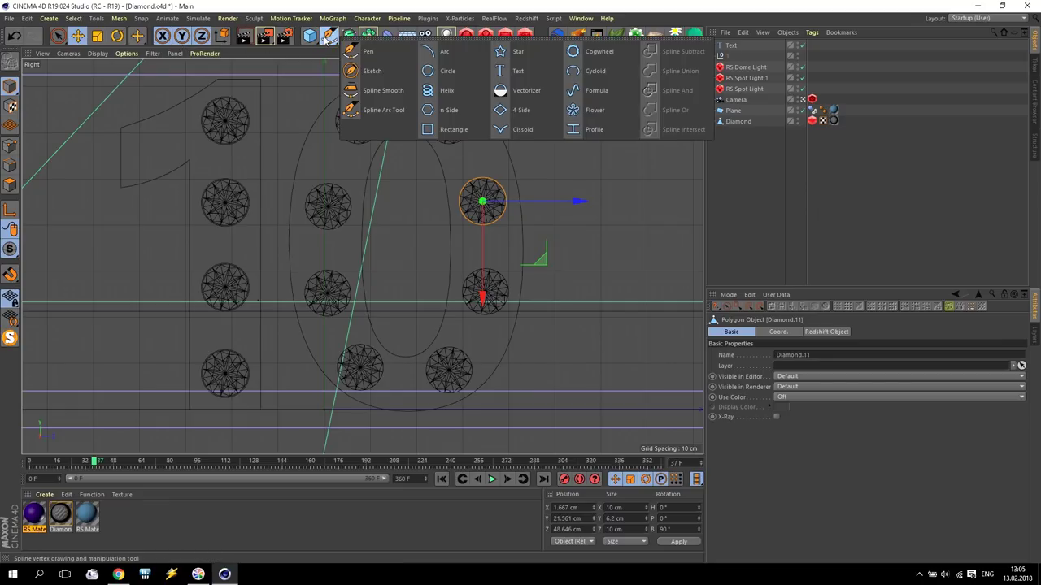
pyautogui.click(448, 72)
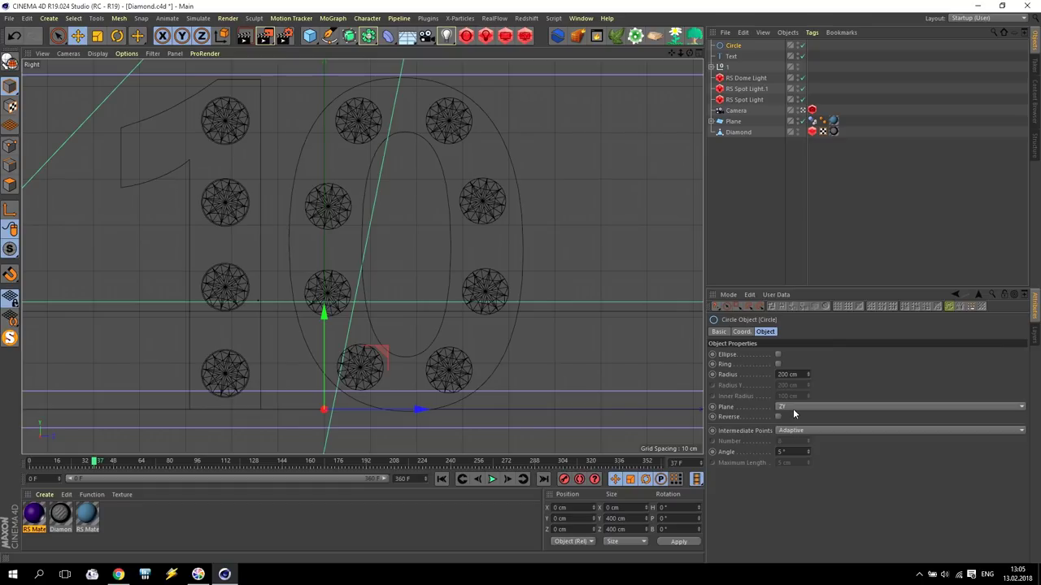
pyautogui.doubleClick(787, 374)
pyautogui.write('5.2')
pyautogui.press('Return')
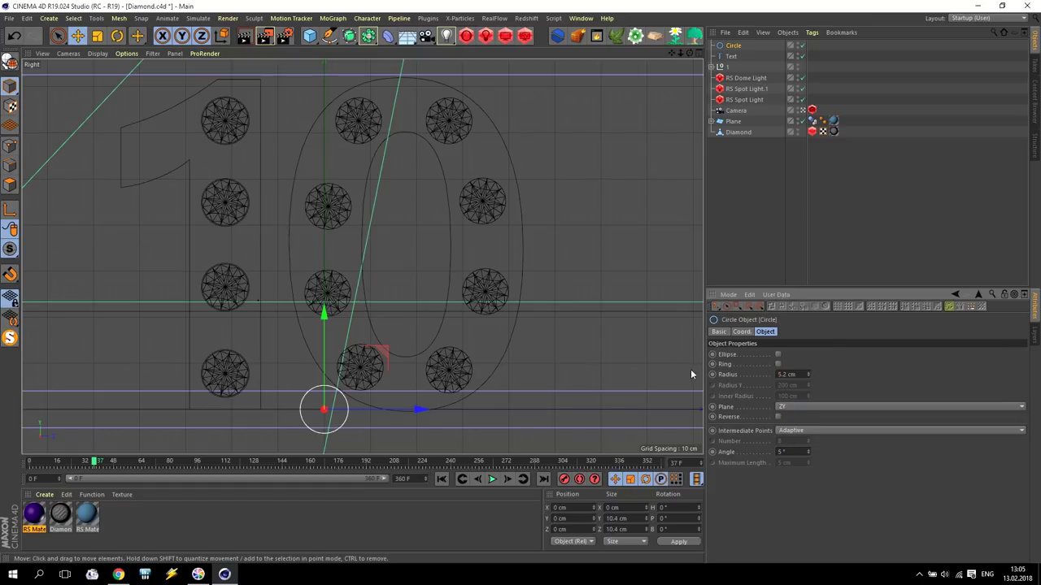
# - Enable snapping and place the circle and seven copies around the eight diamonds of the 0
pyautogui.click(11, 277)
pyautogui.moveTo(384, 348); pyautogui.dragTo(407, 85)
pyautogui.keyDown('ctrl'); pyautogui.moveTo(423, 64); pyautogui.dragTo(513, 319); pyautogui.keyUp('ctrl')
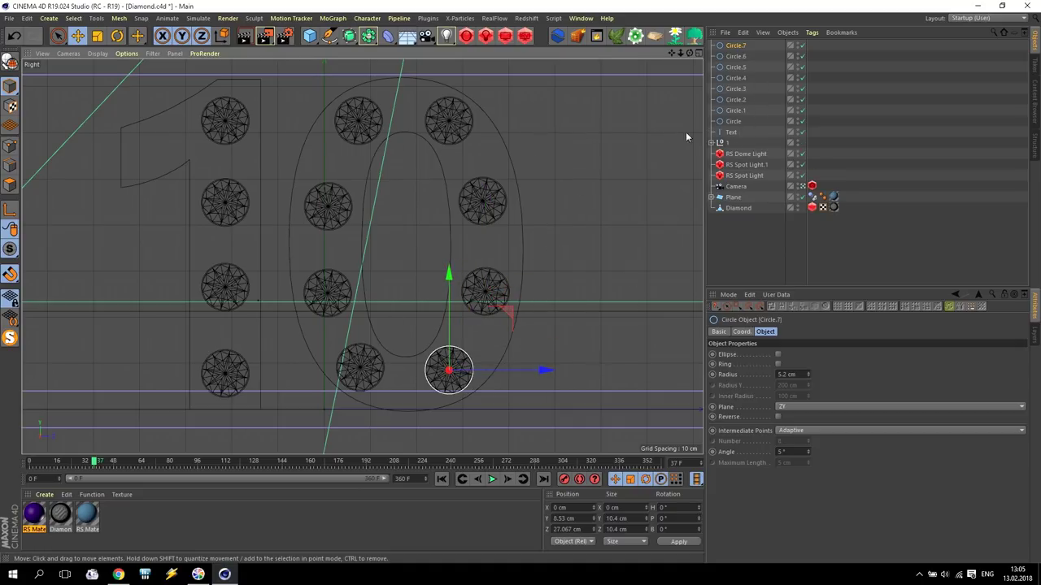
# - Duplicate the 0 text spline and merge one copy with the eight circles into a single spline, deleting the originals
pyautogui.click(730, 133)
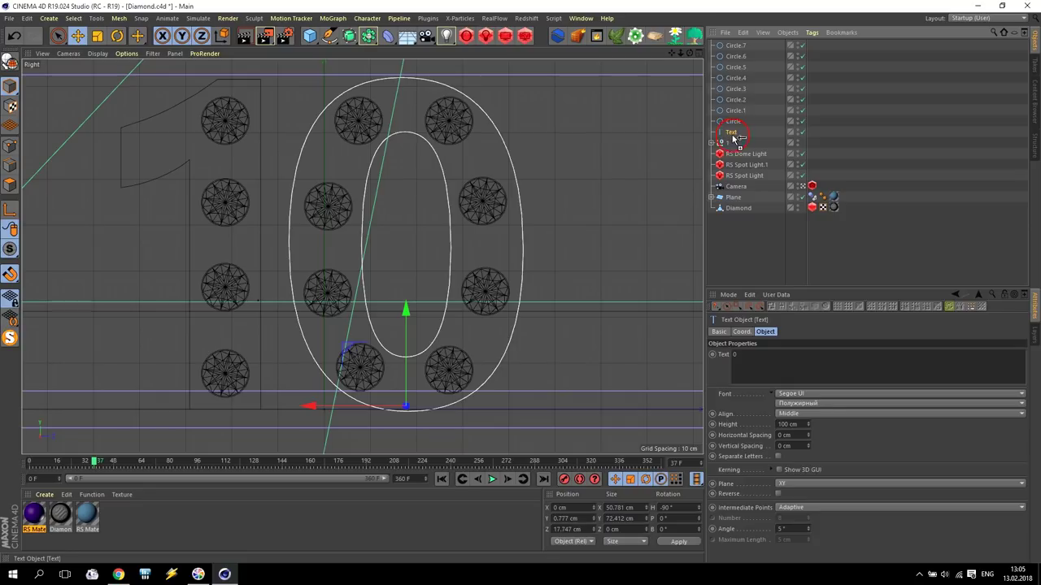
pyautogui.keyDown('ctrl'); pyautogui.moveTo(734, 138); pyautogui.dragTo(736, 144); pyautogui.keyUp('ctrl')
pyautogui.keyDown('shift'); pyautogui.click(734, 45); pyautogui.keyUp('shift')
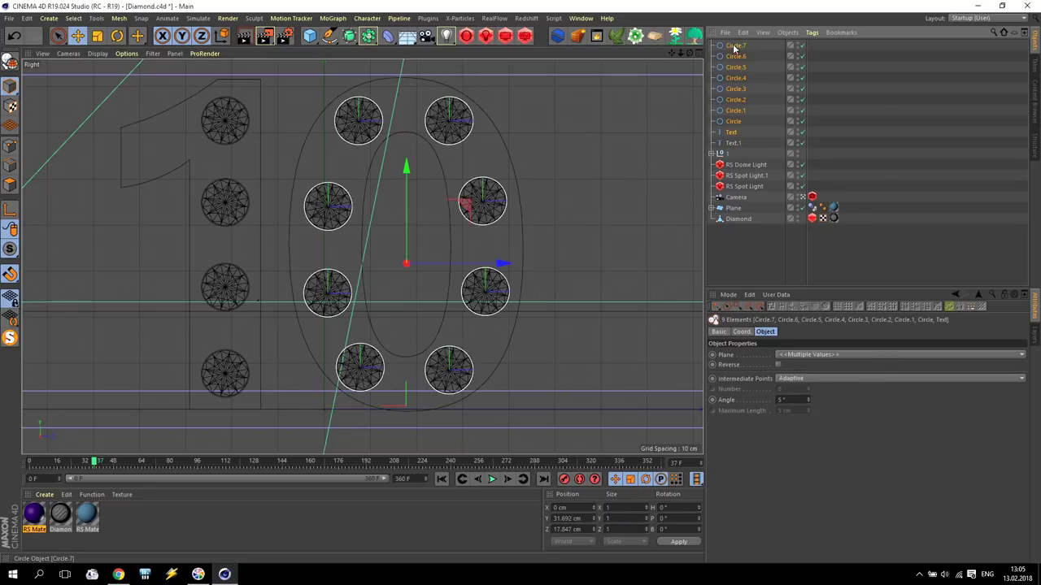
pyautogui.rightClick(735, 47)
pyautogui.click(790, 400)
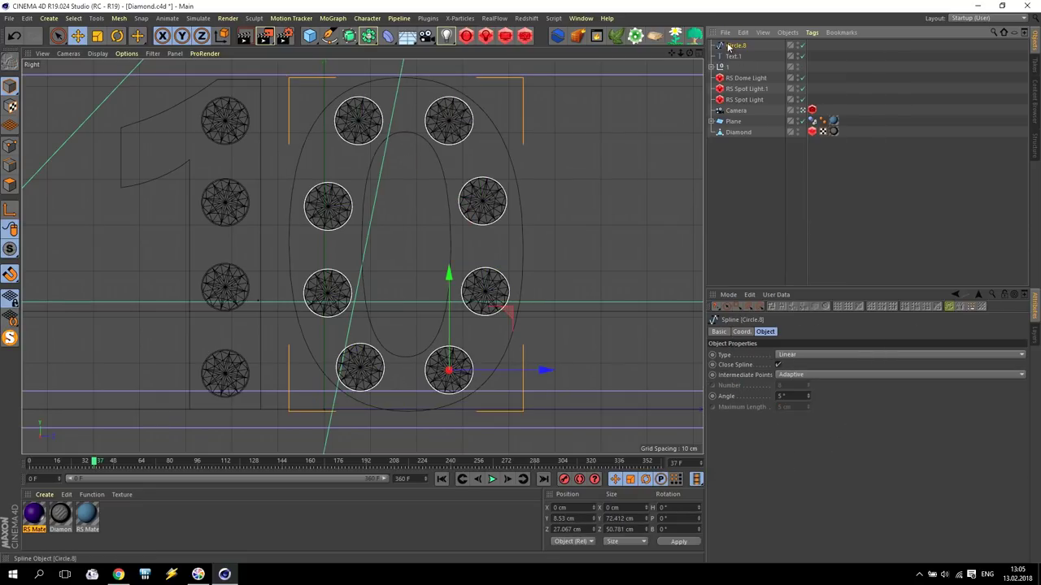
# - Add two Extrude objects, nesting the merged spline in one and the plain 0 text spline in the other
pyautogui.click(349, 36)
pyautogui.click(471, 51)
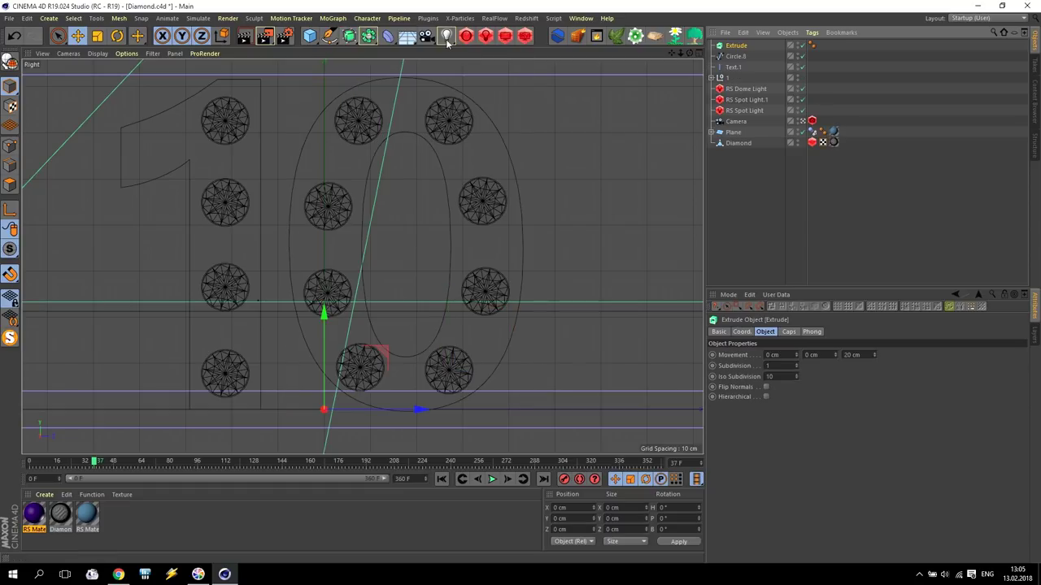
pyautogui.click(349, 36)
pyautogui.click(420, 51)
pyautogui.moveTo(736, 70)
pyautogui.mouseDown()
pyautogui.moveTo(740, 54)
pyautogui.moveTo(737, 67)
pyautogui.mouseUp()
# - Set the movement of both extrusions to -10 cm in X and 0 cm in Z
pyautogui.click(738, 46)
pyautogui.click(868, 356)
pyautogui.write('0')
pyautogui.click(768, 356)
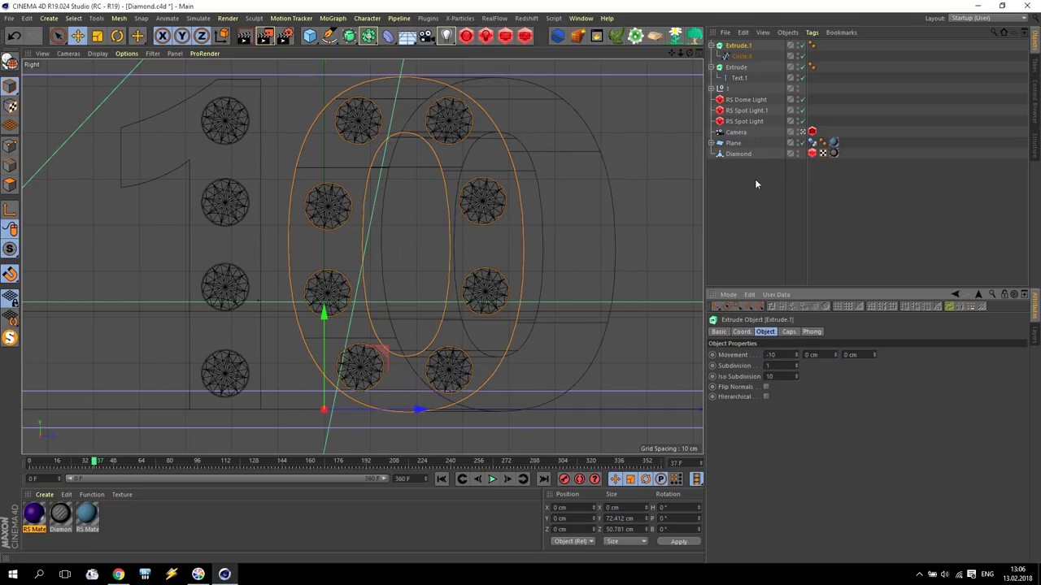
pyautogui.click(736, 67)
pyautogui.click(865, 355)
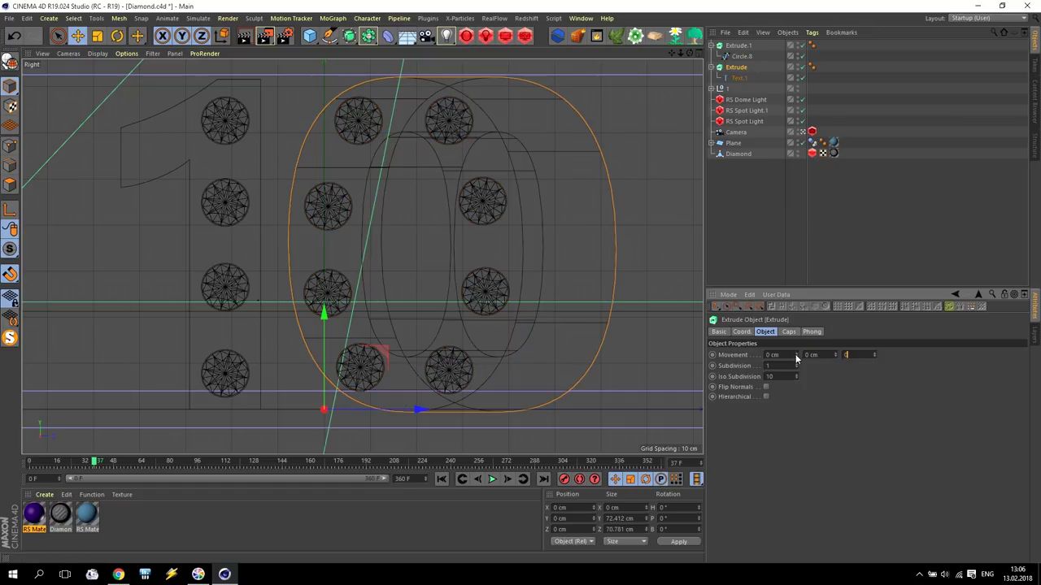
pyautogui.write('-10')
pyautogui.press('Return')
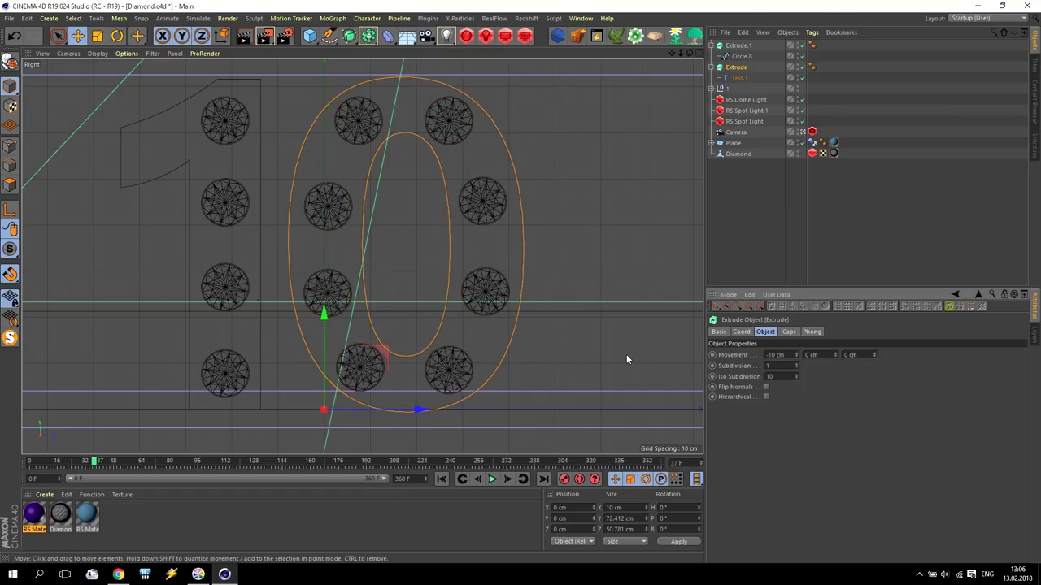
# - Move the plain 0 extrusion to X -10 cm, behind the one with holes, and apply the purple material to both extrusions
pyautogui.middleClick(525, 245)
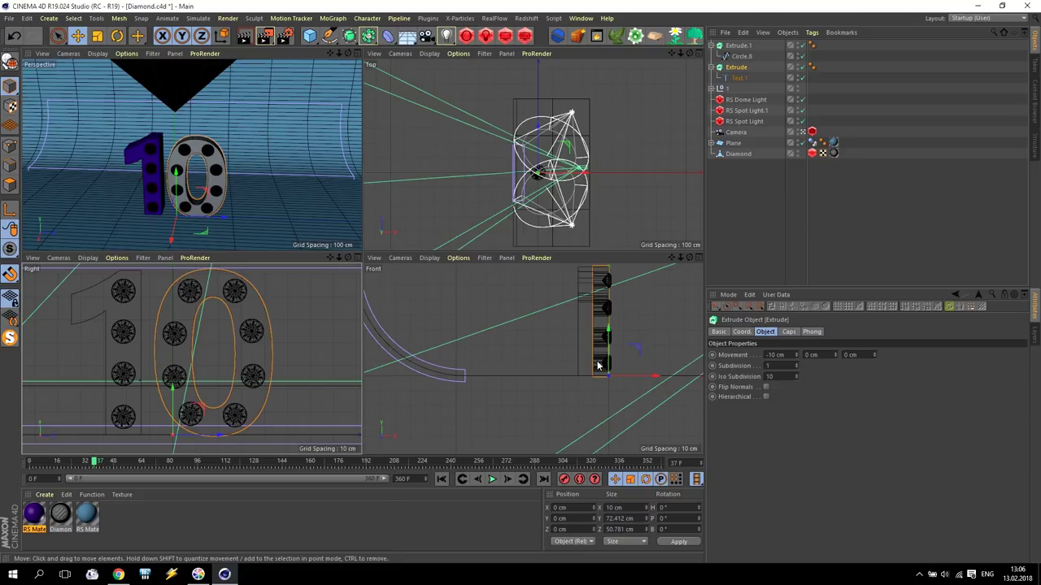
pyautogui.click(744, 77)
pyautogui.moveTo(657, 379); pyautogui.dragTo(642, 378)
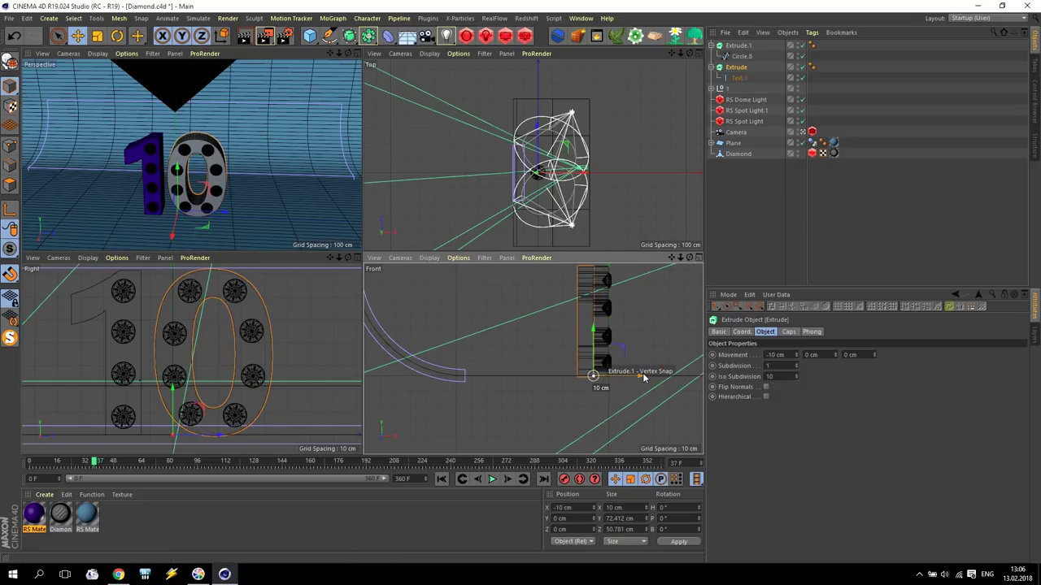
pyautogui.middleClick(209, 170)
pyautogui.moveTo(34, 513); pyautogui.dragTo(740, 71)
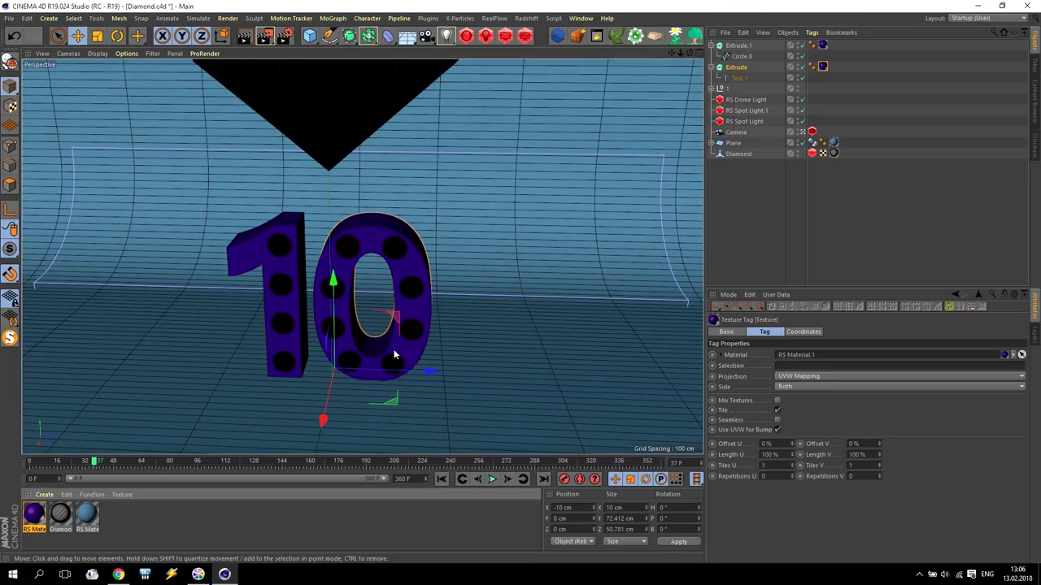
# - Render a close-up of the diamond-studded 10 in the Picture Viewer and check the result
pyautogui.scroll(2, 288, 233)
pyautogui.scroll(2, 344, 214)
pyautogui.scroll(2, 365, 160)
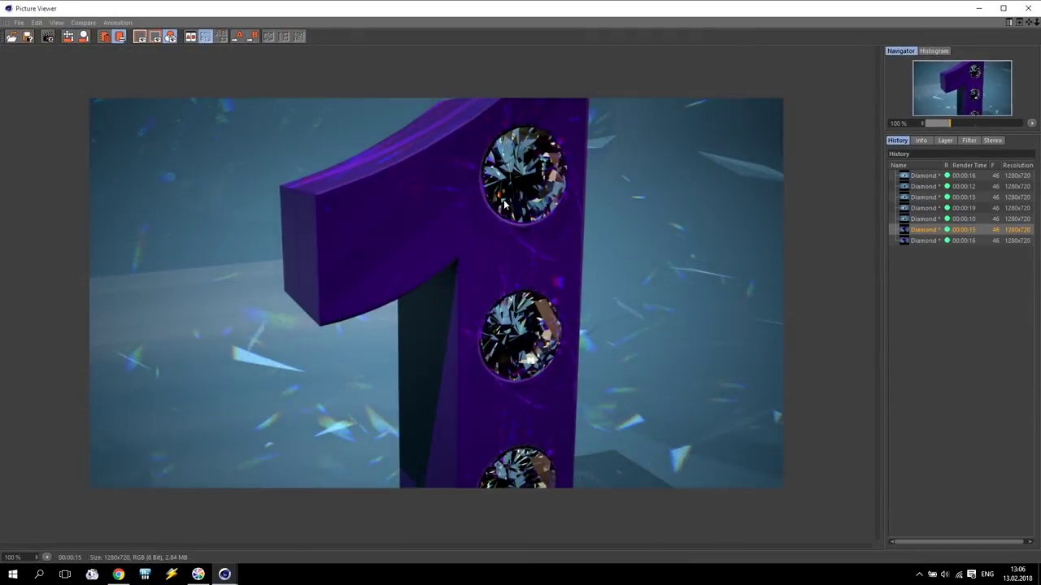
pyautogui.hotkey('shift', 'r')
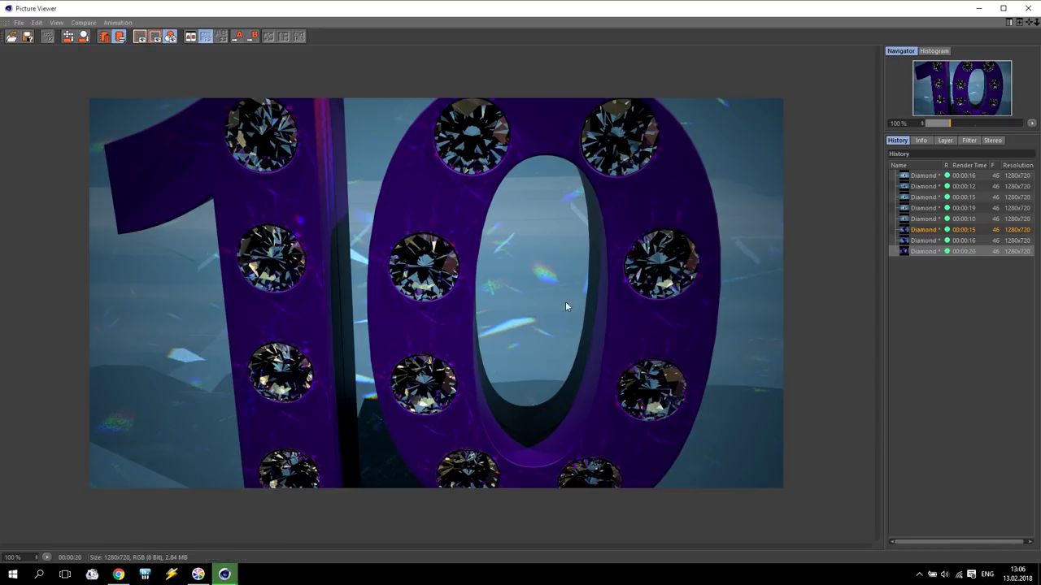
pyautogui.click(1028, 8)
# - Move the eight diamonds of the 0 out of the numeral 1 group to the top level of the object hierarchy
pyautogui.scroll(-3, 618, 130)
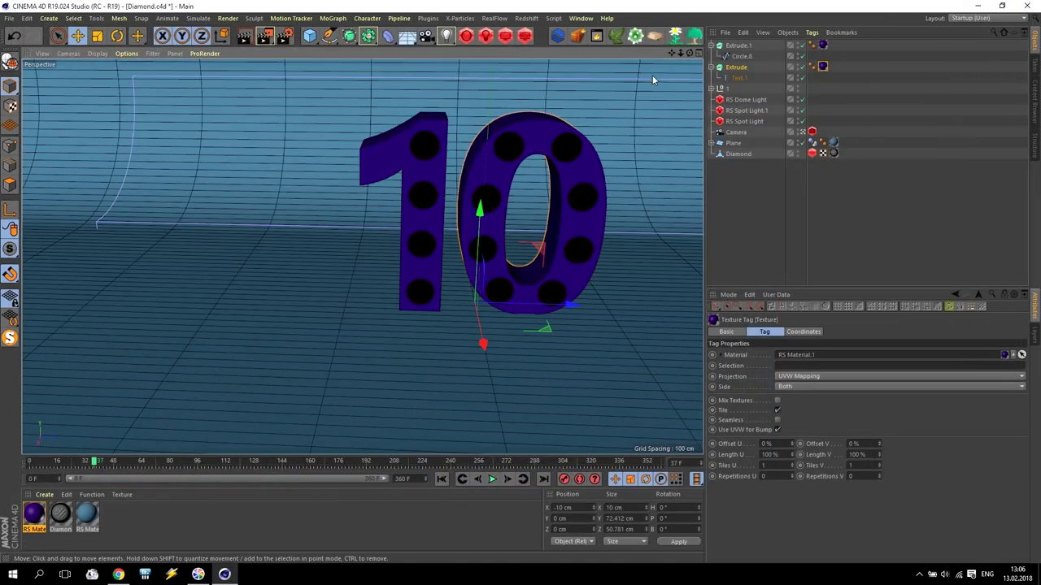
pyautogui.keyDown('alt'); pyautogui.moveTo(360, 255); pyautogui.dragTo(743, 51); pyautogui.keyUp('alt')
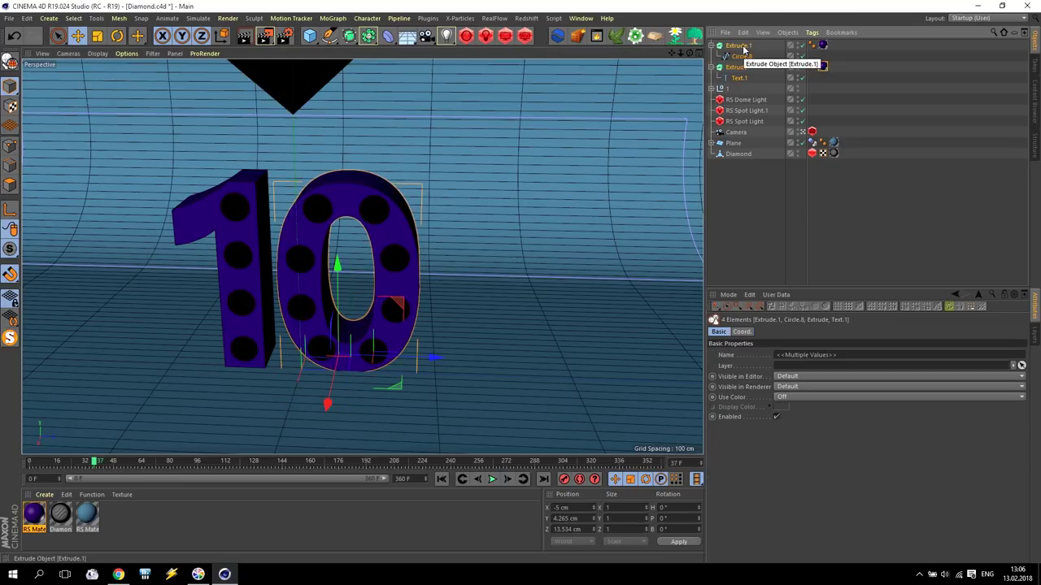
pyautogui.click(712, 87)
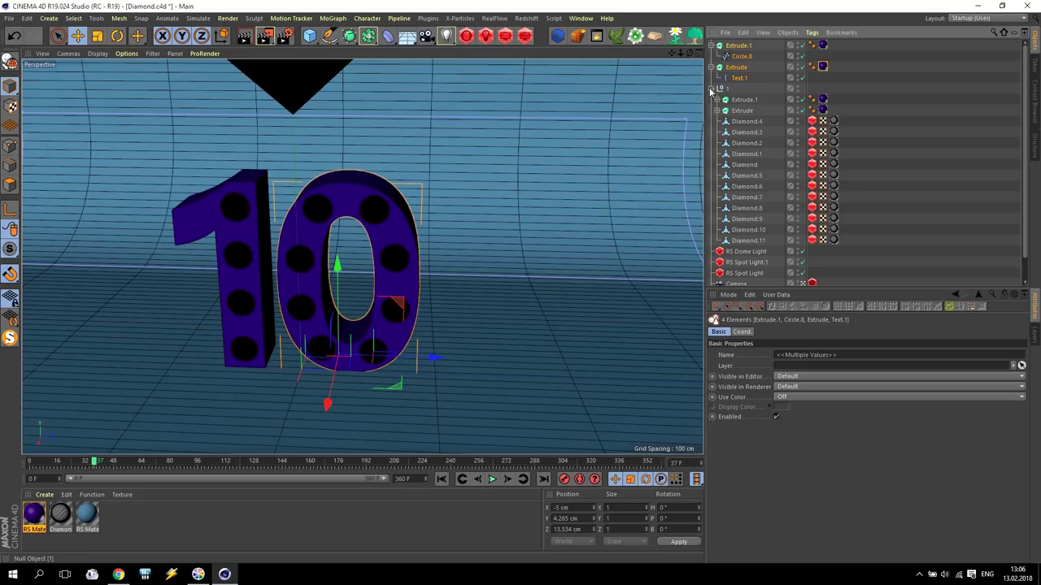
pyautogui.click(745, 144)
pyautogui.click(745, 154)
pyautogui.click(744, 165)
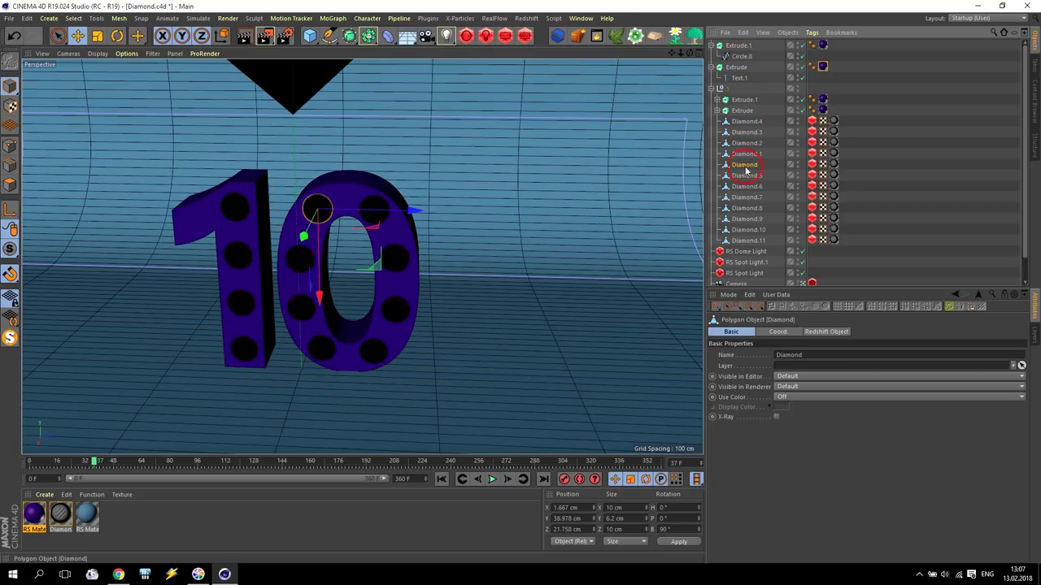
pyautogui.keyDown('shift'); pyautogui.click(753, 241); pyautogui.keyUp('shift')
pyautogui.moveTo(749, 168); pyautogui.dragTo(746, 45)
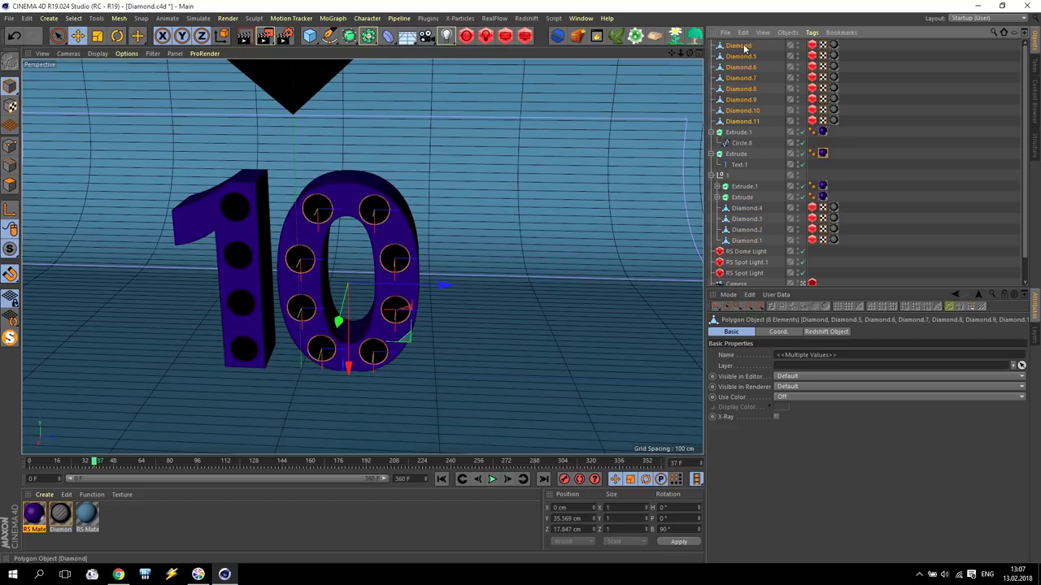
# - Group the eight diamonds with the two 0 extrusions under a null and name it 0
pyautogui.keyDown('shift'); pyautogui.click(734, 166); pyautogui.keyUp('shift')
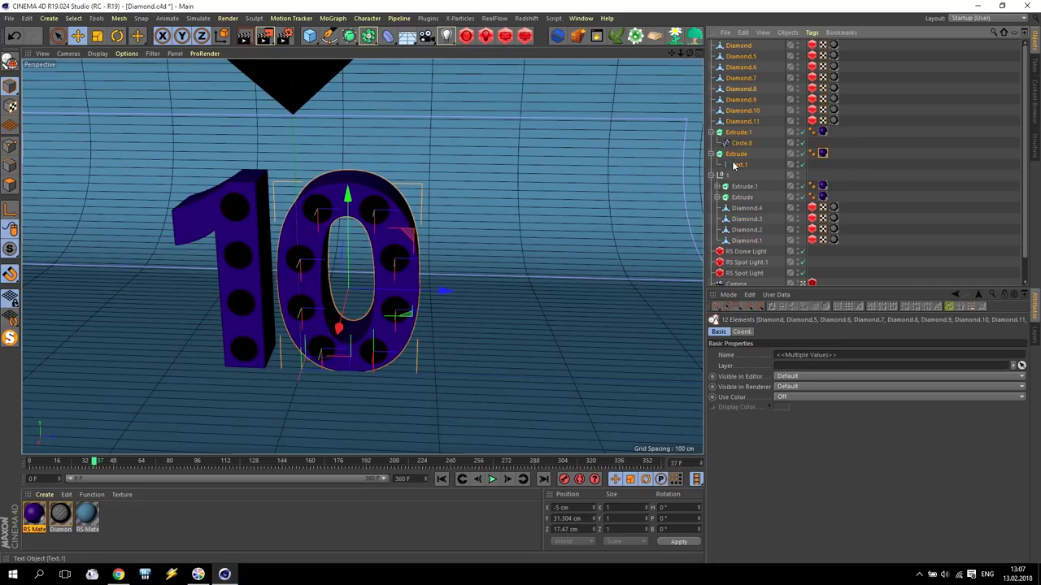
pyautogui.hotkey('alt', 'g')
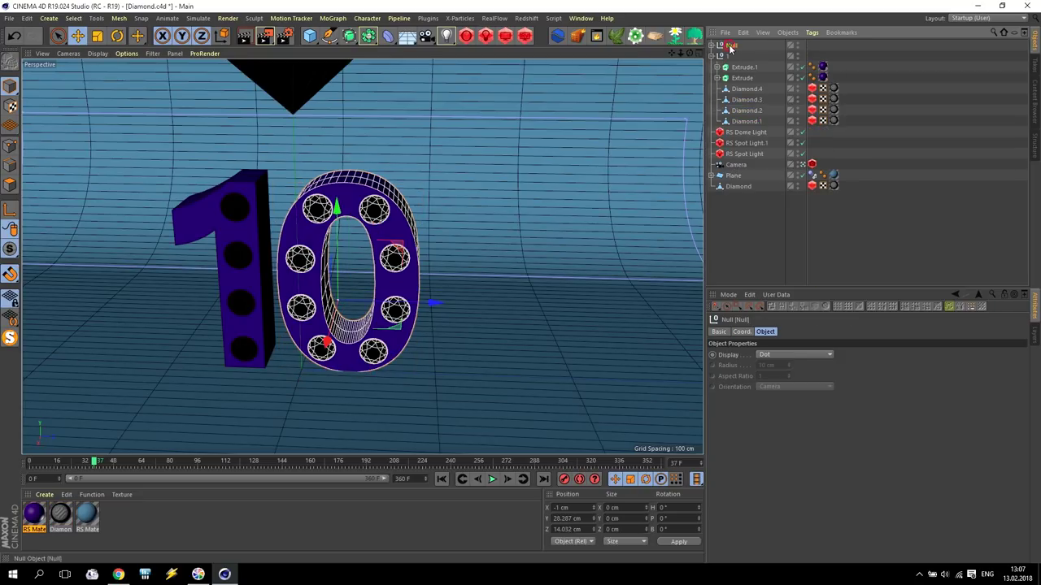
pyautogui.doubleClick(734, 45)
pyautogui.write('0')
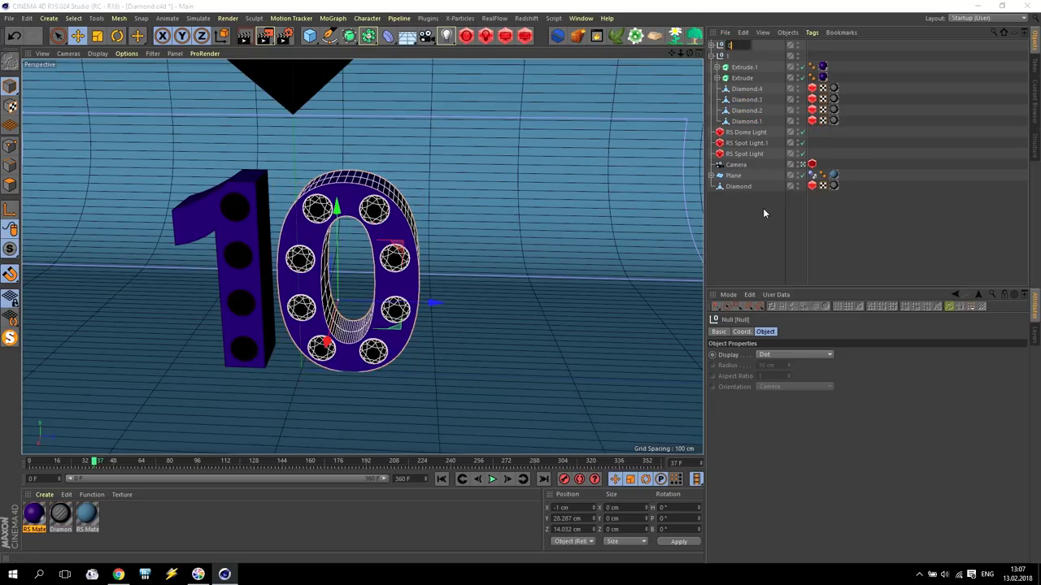
pyautogui.press('Return')
pyautogui.click(477, 282)
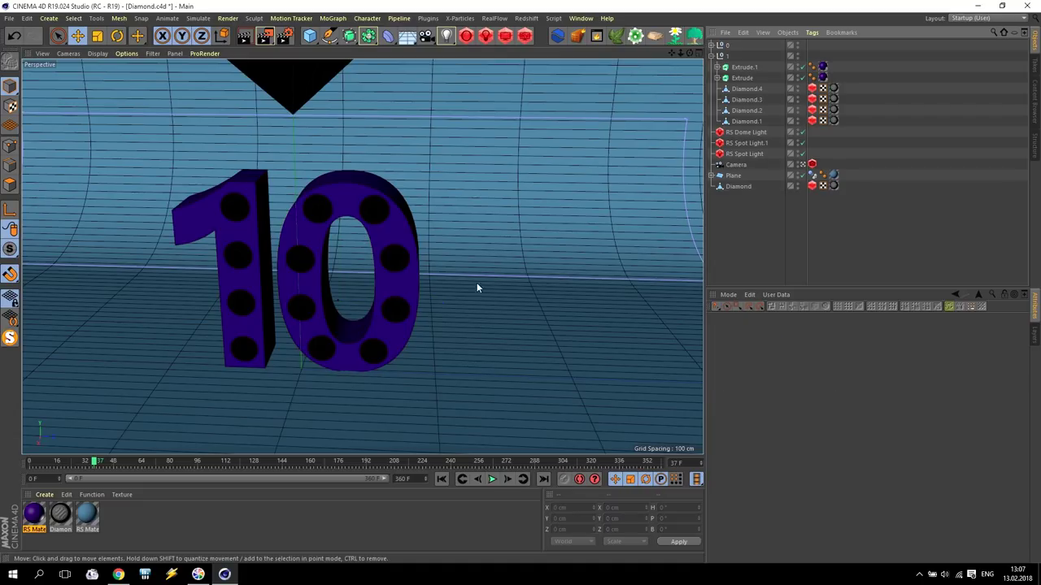
# - Copy the 0 group twice along Z to form 1000, placing the last zero at about Z 123.2 cm
pyautogui.click(724, 45)
pyautogui.keyDown('ctrl'); pyautogui.moveTo(434, 304); pyautogui.dragTo(652, 309); pyautogui.keyUp('ctrl')
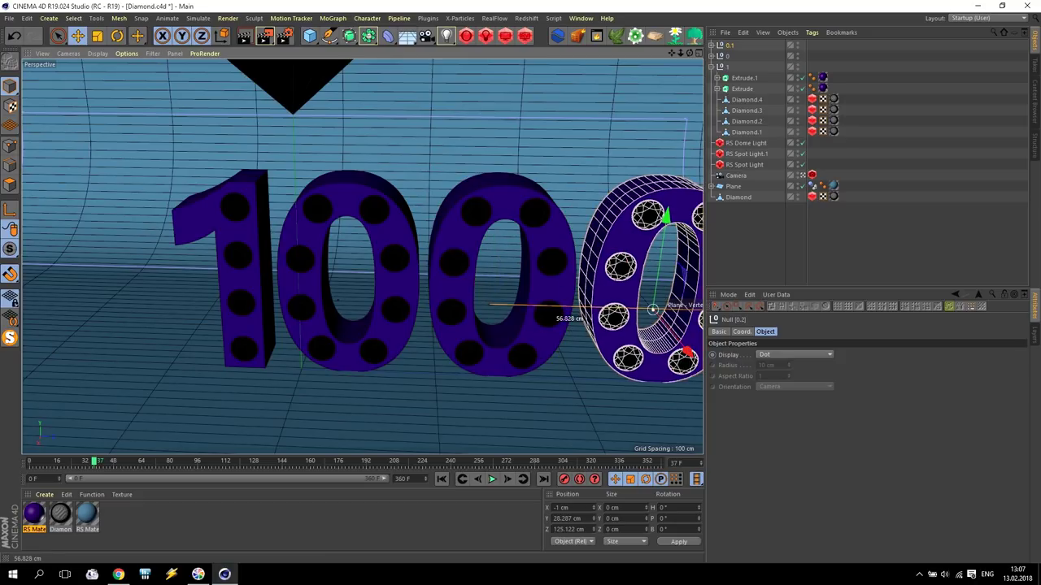
pyautogui.middleClick(379, 272)
pyautogui.middleClick(331, 344)
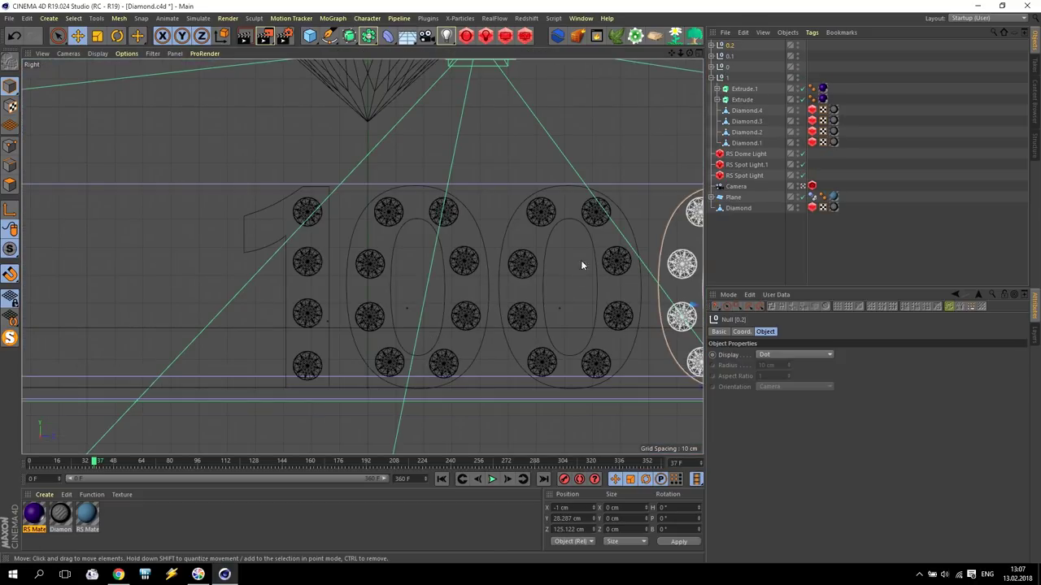
pyautogui.moveTo(672, 53); pyautogui.dragTo(547, 43)
pyautogui.moveTo(672, 304); pyautogui.dragTo(653, 302)
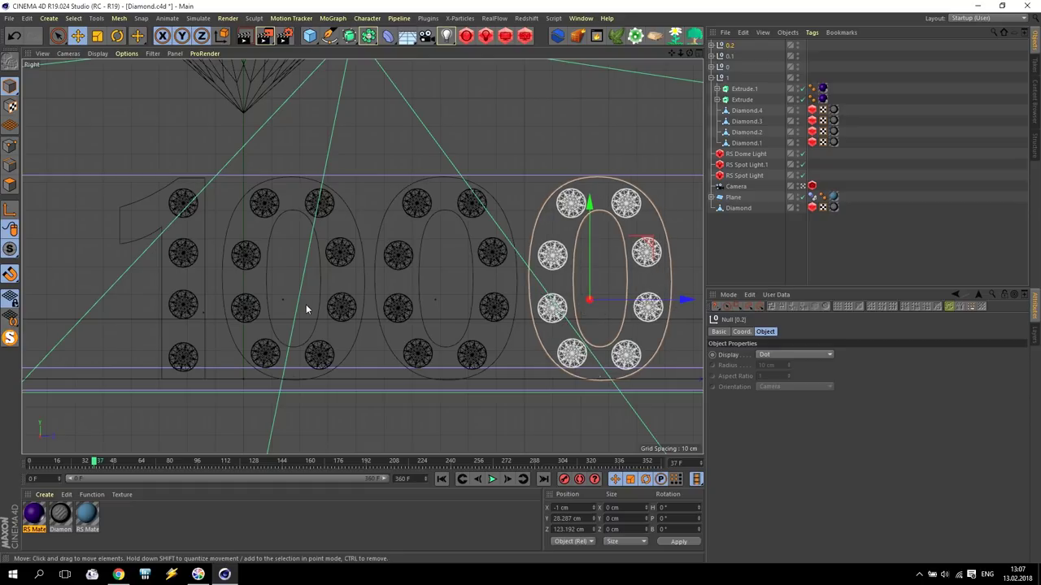
# - Group the numeral 1 and the three zeros under a null and name it 1000
pyautogui.middleClick(306, 309)
pyautogui.click(712, 77)
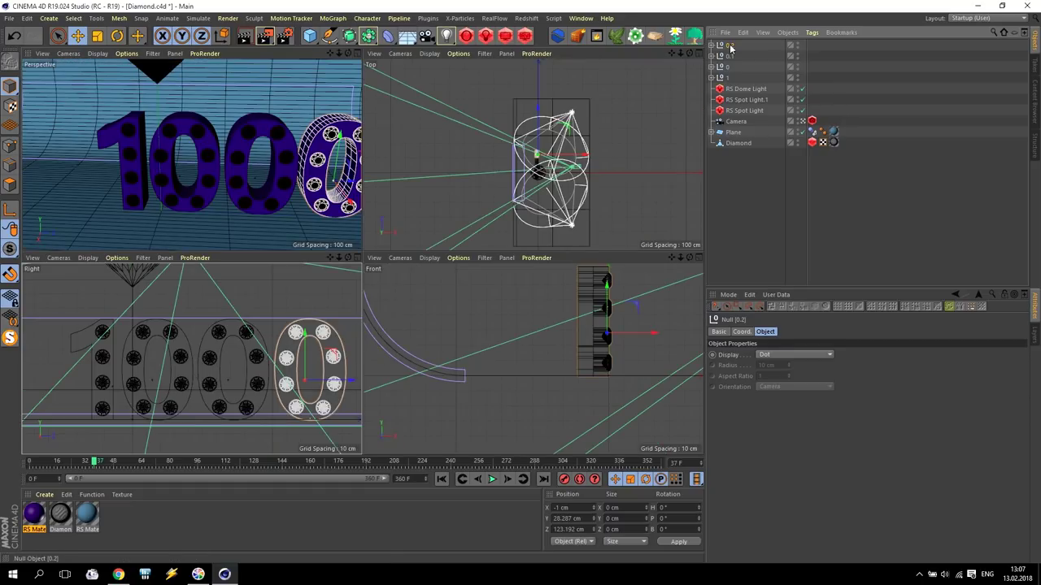
pyautogui.keyDown('shift'); pyautogui.click(726, 78); pyautogui.keyUp('shift')
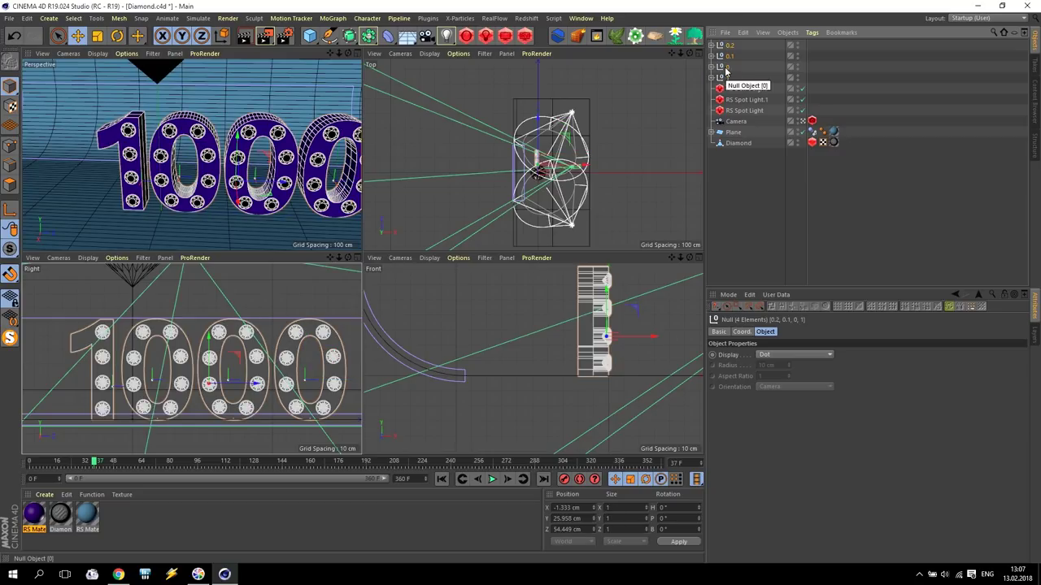
pyautogui.hotkey('alt', 'g')
pyautogui.doubleClick(734, 45)
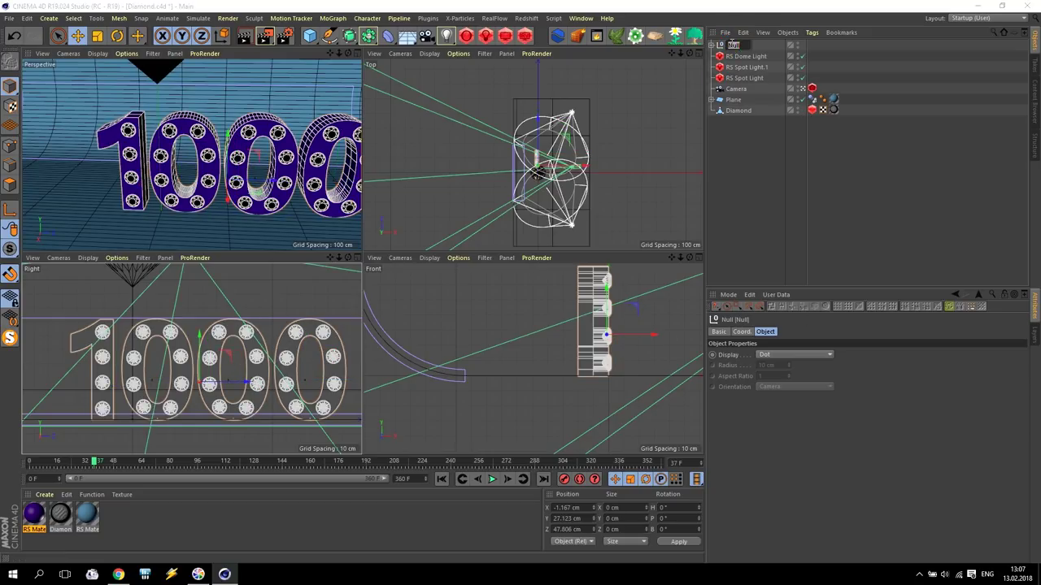
pyautogui.press('Return')
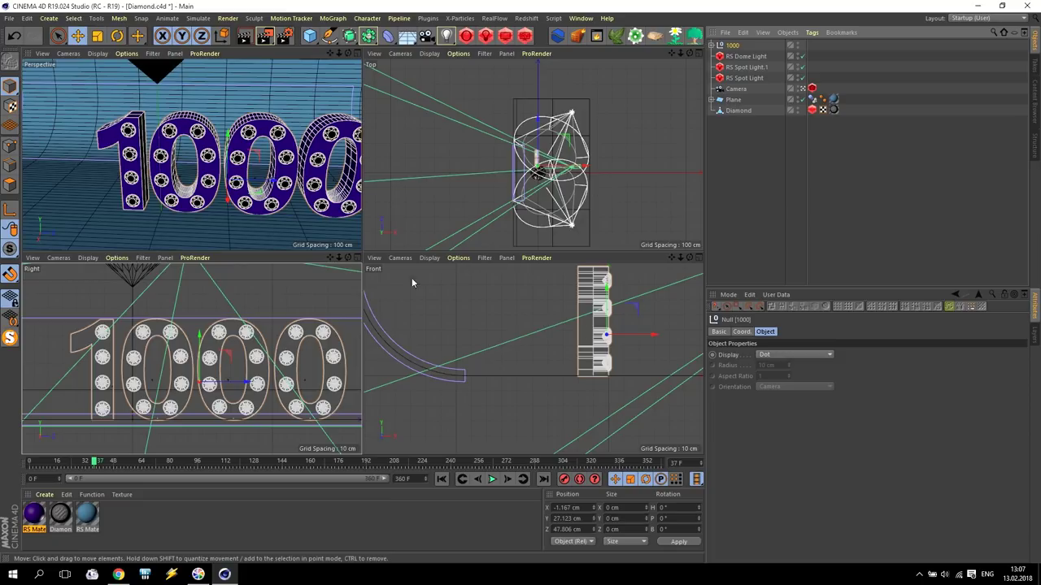
# - Center the 1000 group in the scene at Z 0 cm
pyautogui.moveTo(255, 387); pyautogui.dragTo(182, 390)
pyautogui.scroll(-5, 114, 301)
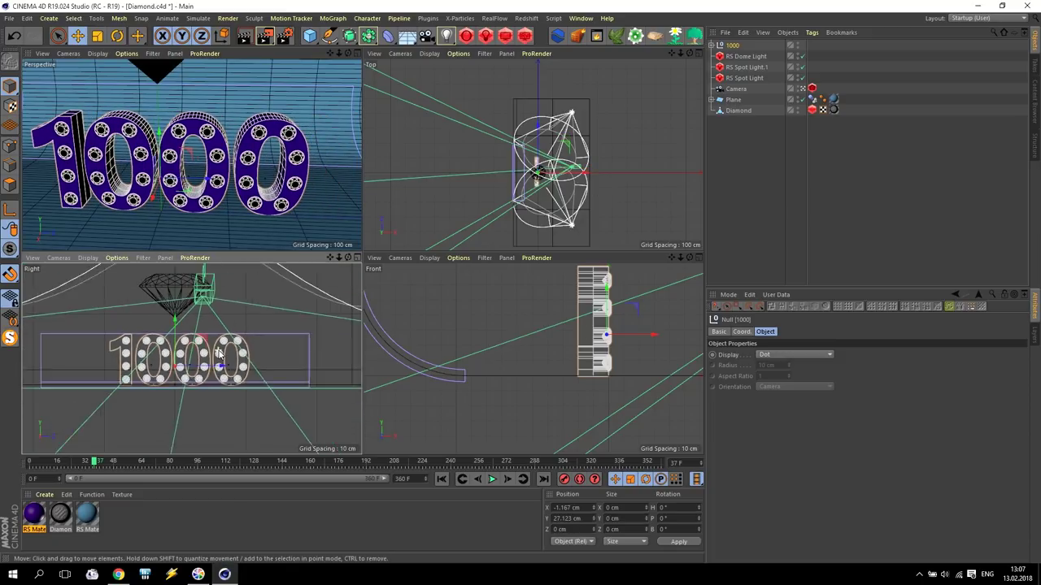
pyautogui.scroll(1, 113, 301)
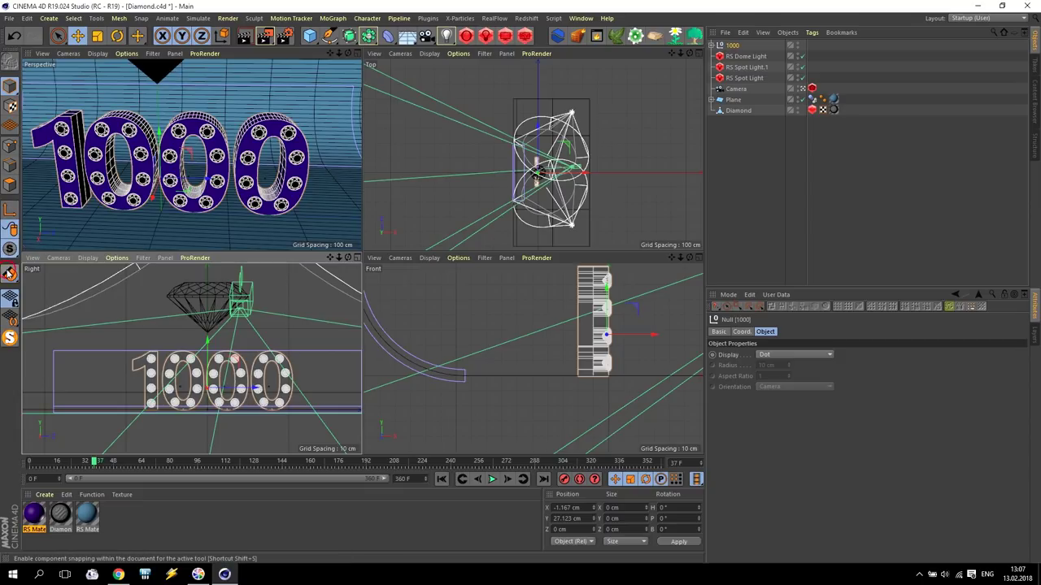
pyautogui.middleClick(244, 159)
pyautogui.scroll(-2, 331, 208)
pyautogui.scroll(2, 346, 191)
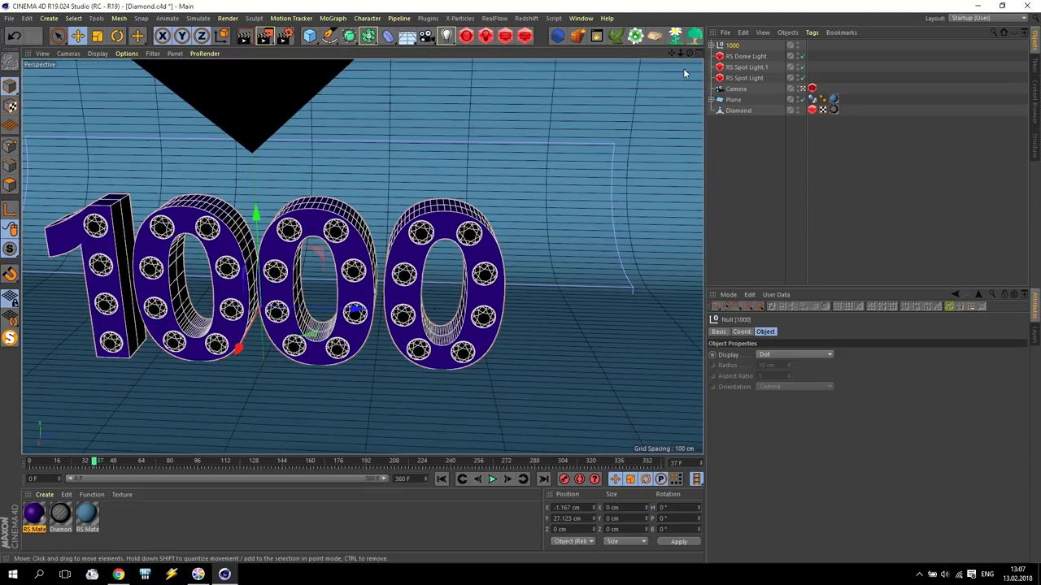
# - Lower the large diamond above the 1000 to about Y 128.7 cm
pyautogui.click(234, 102)
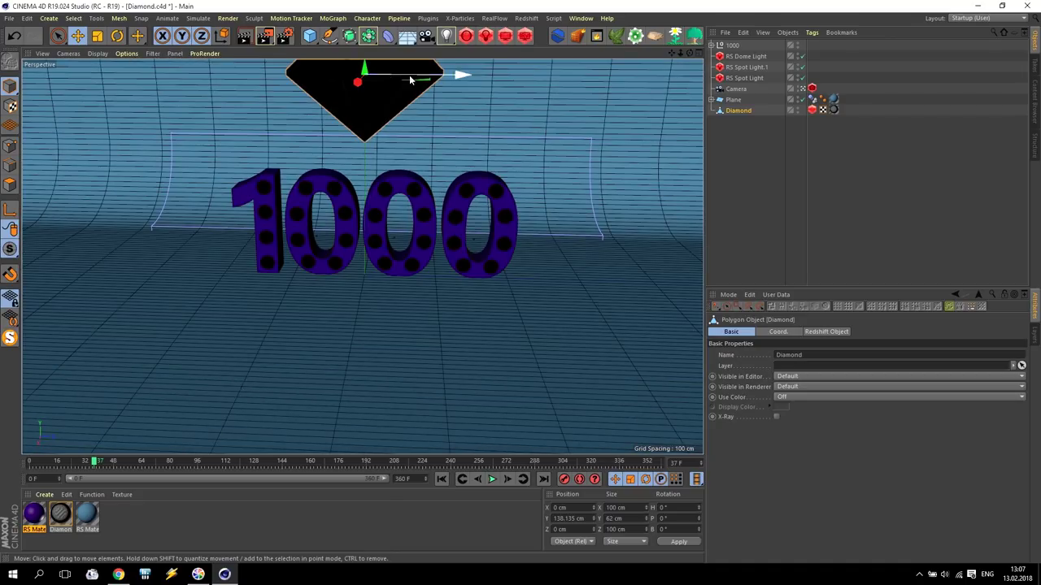
pyautogui.moveTo(364, 72); pyautogui.dragTo(366, 122)
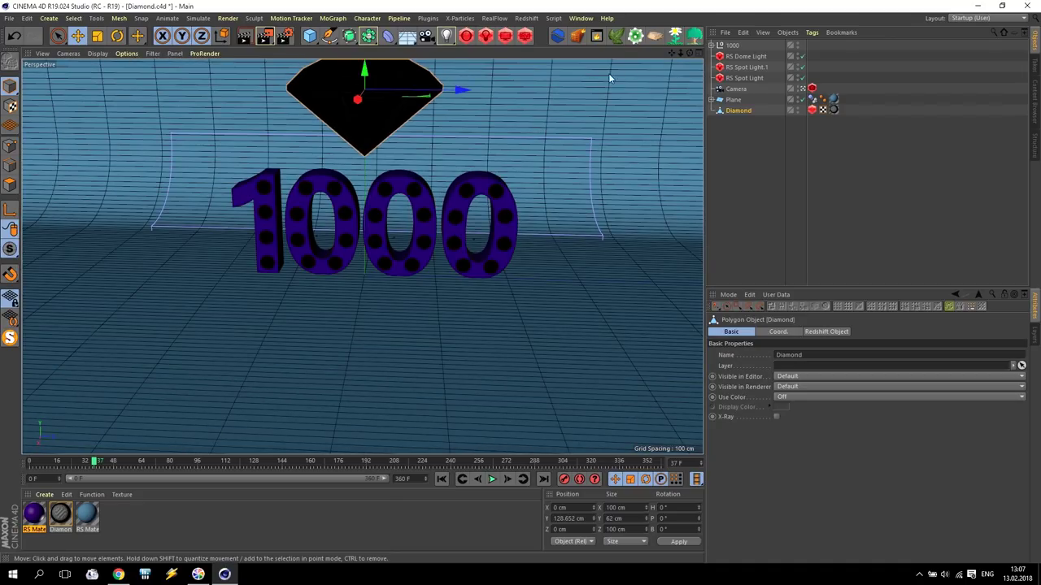
# - Frame the large diamond and the 1000 together from the front and render the scene to the Picture Viewer
pyautogui.moveTo(689, 52)
pyautogui.mouseDown()
pyautogui.moveTo(716, 90)
pyautogui.moveTo(691, 55)
pyautogui.mouseUp()
pyautogui.keyDown('alt'); pyautogui.moveTo(320, 182); pyautogui.dragTo(362, 256, button='middle'); pyautogui.keyUp('alt')
pyautogui.scroll(5, 362, 257)
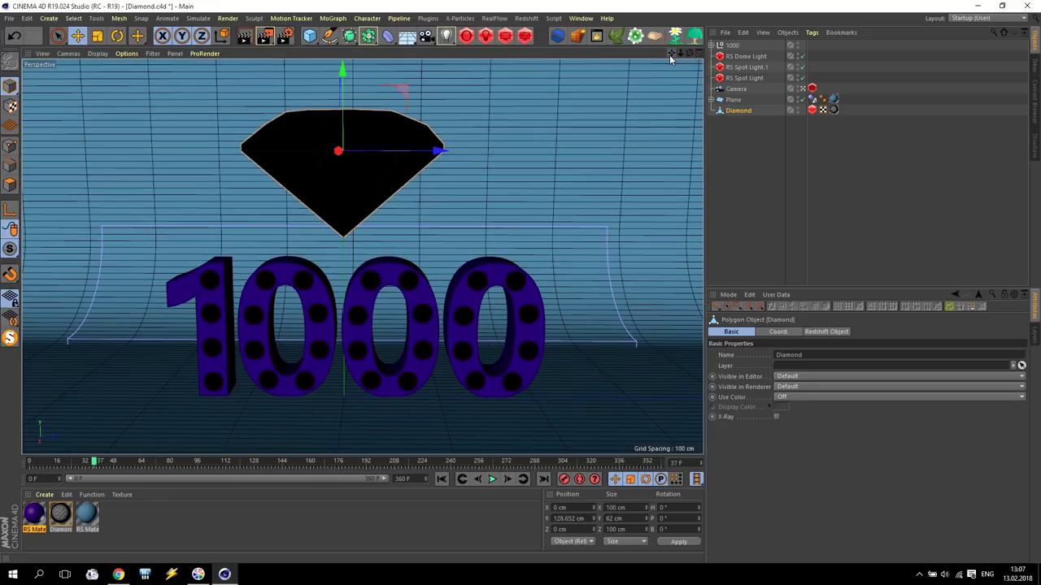
pyautogui.click(264, 36)
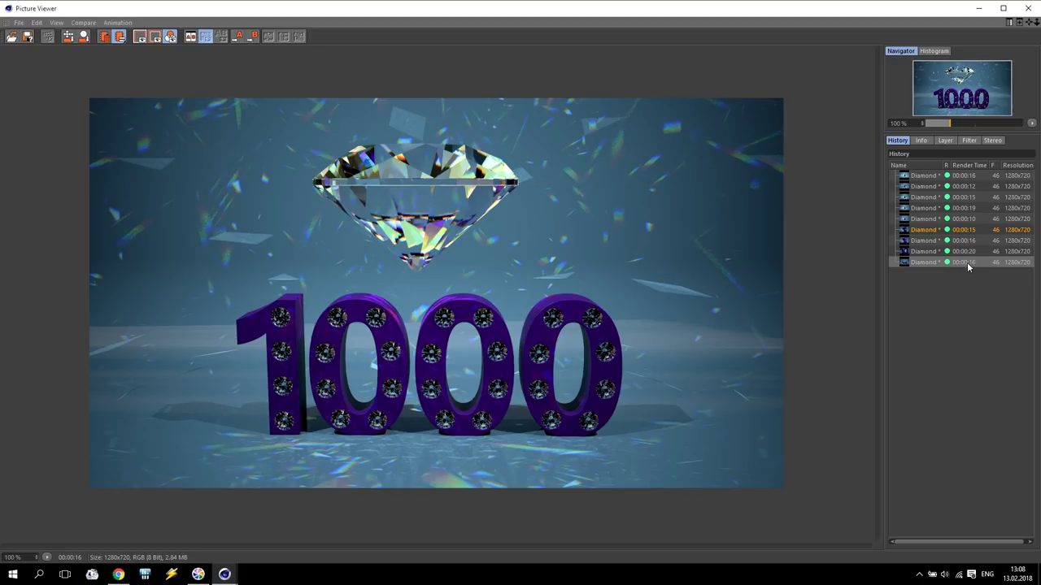
pyautogui.click(1028, 8)
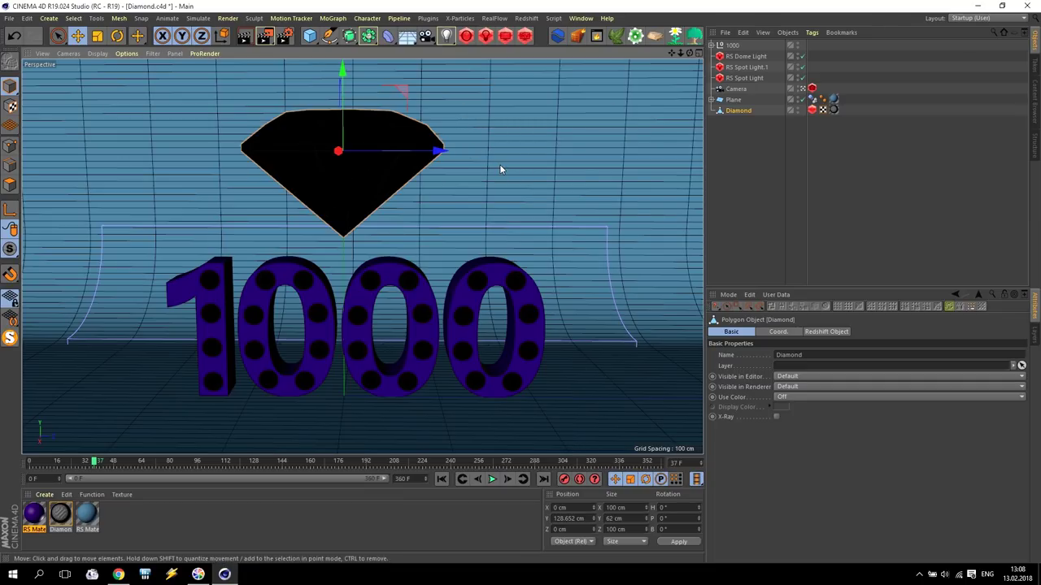
# - Set the Redshift photon mode to Rebuild in the render settings
pyautogui.click(285, 38)
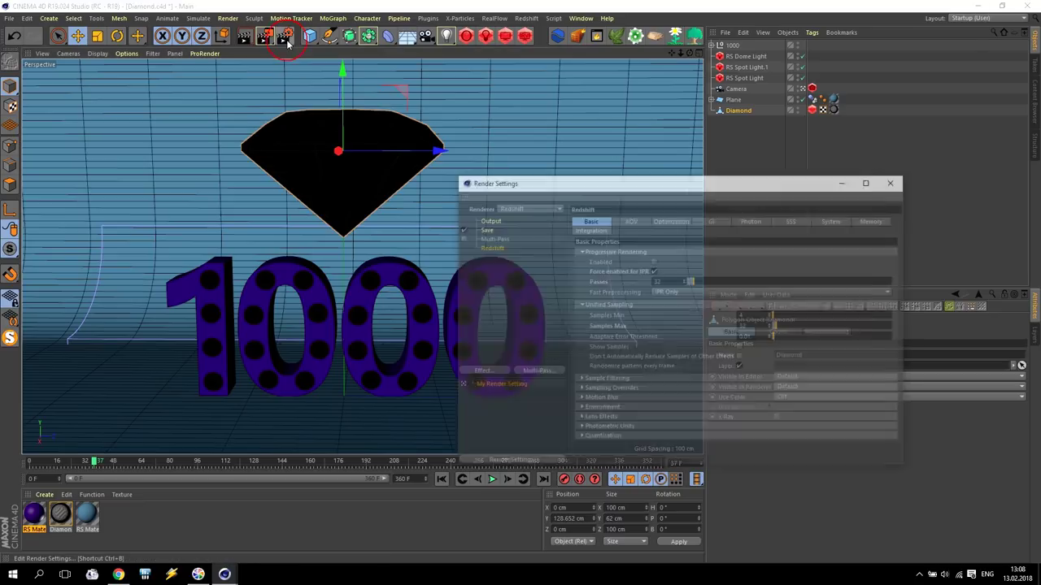
pyautogui.click(752, 220)
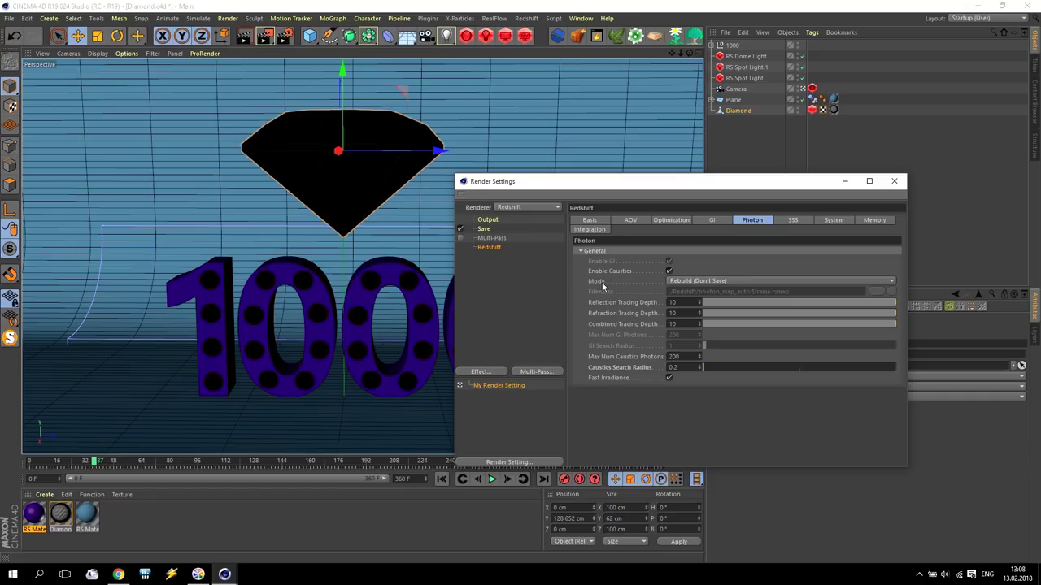
pyautogui.click(675, 281)
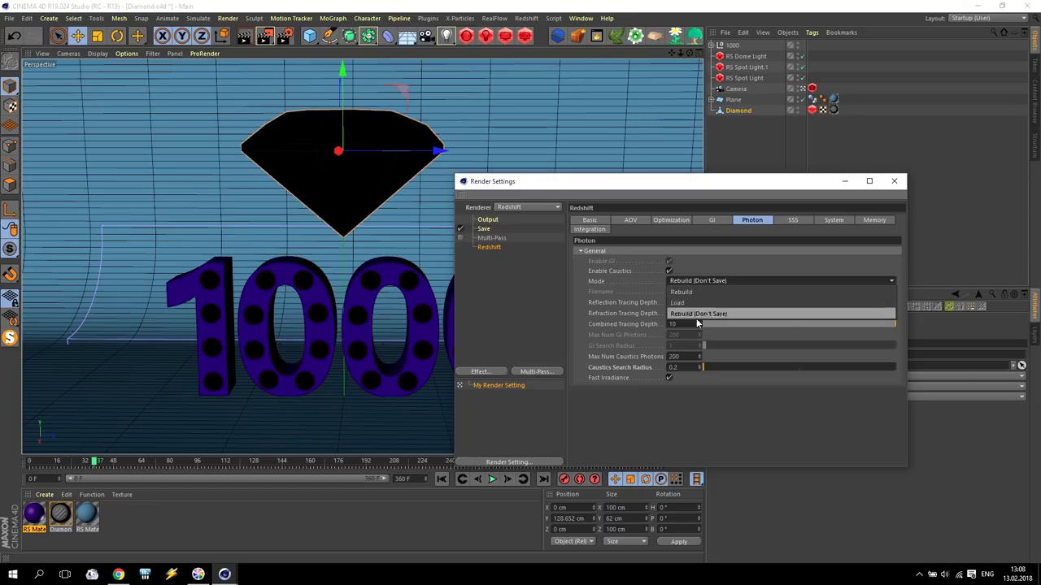
pyautogui.click(704, 257)
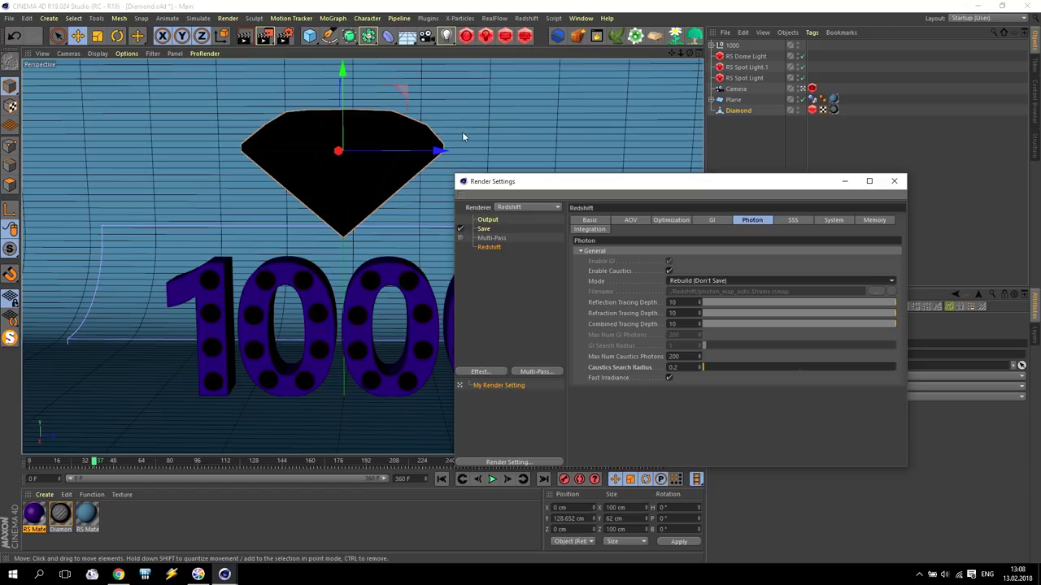
pyautogui.click(679, 282)
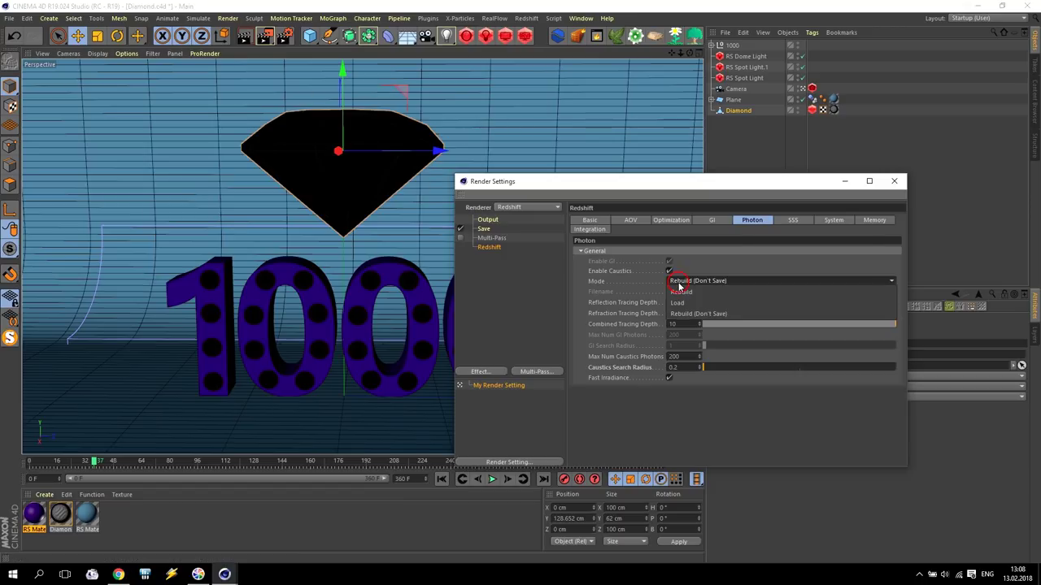
pyautogui.click(682, 291)
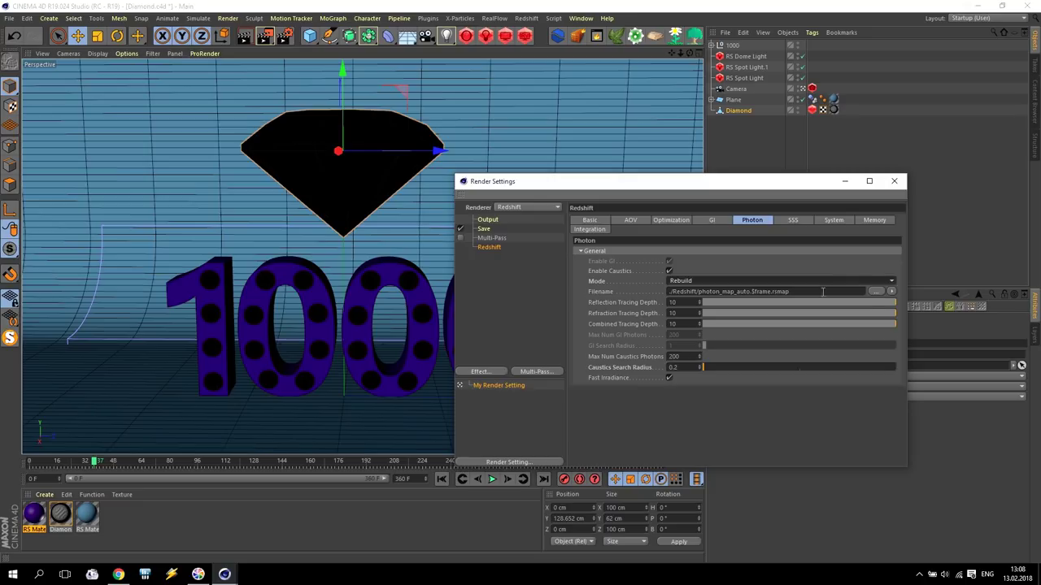
# - Set the photon map file to Tutorial Diamond.rsmap on the desktop and render the scene to generate it
pyautogui.click(883, 293)
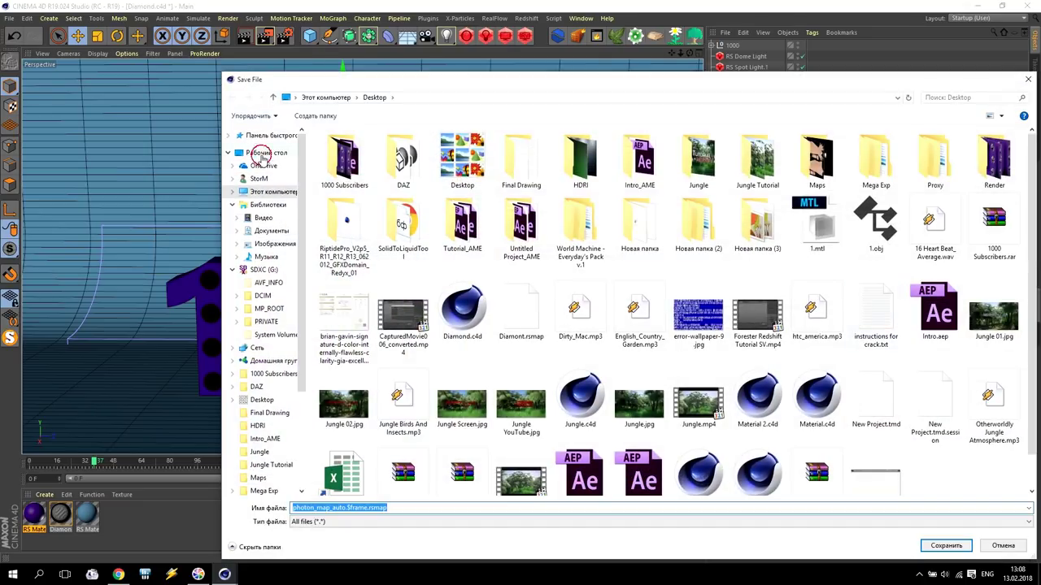
pyautogui.click(362, 508)
pyautogui.moveTo(368, 507); pyautogui.dragTo(174, 486)
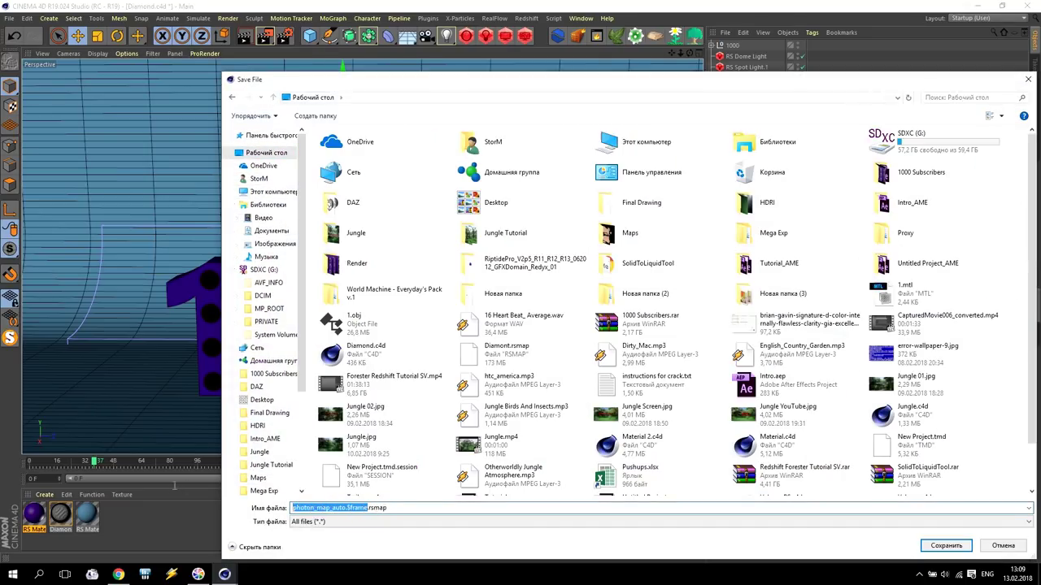
pyautogui.press('capslock')
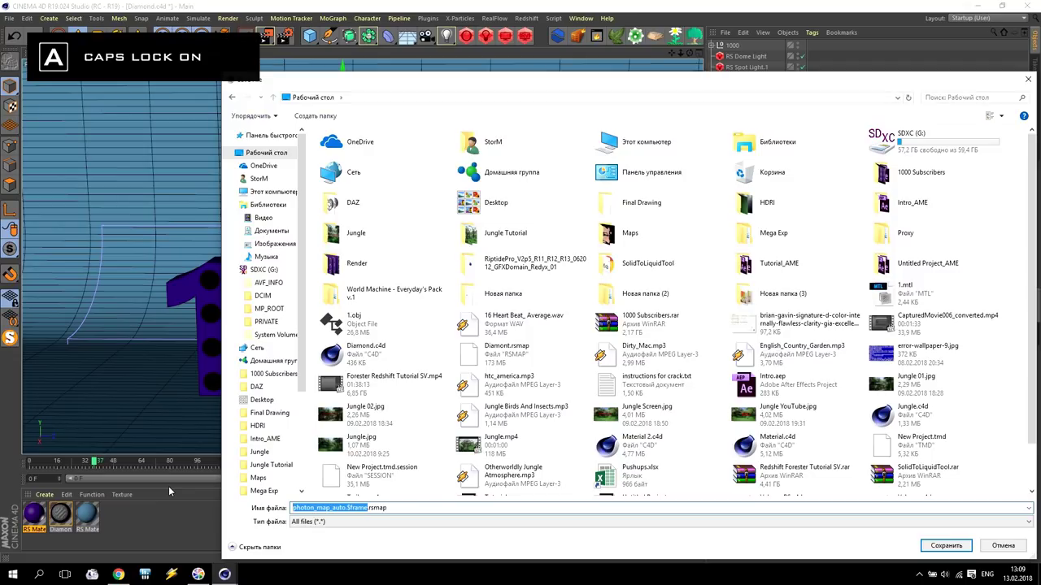
pyautogui.press('capslock')
pyautogui.write('Tu')
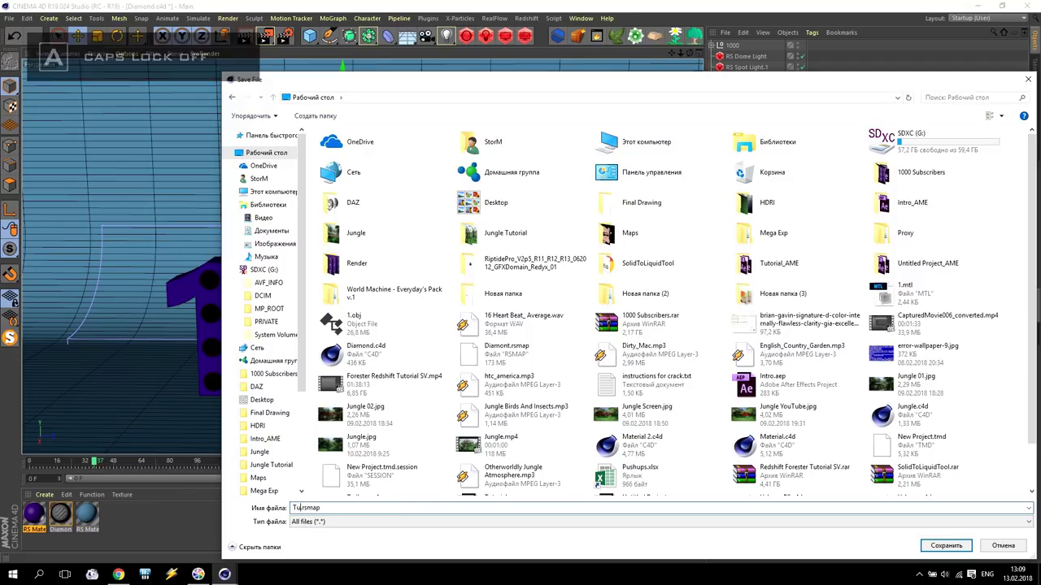
pyautogui.write('torial Diamond')
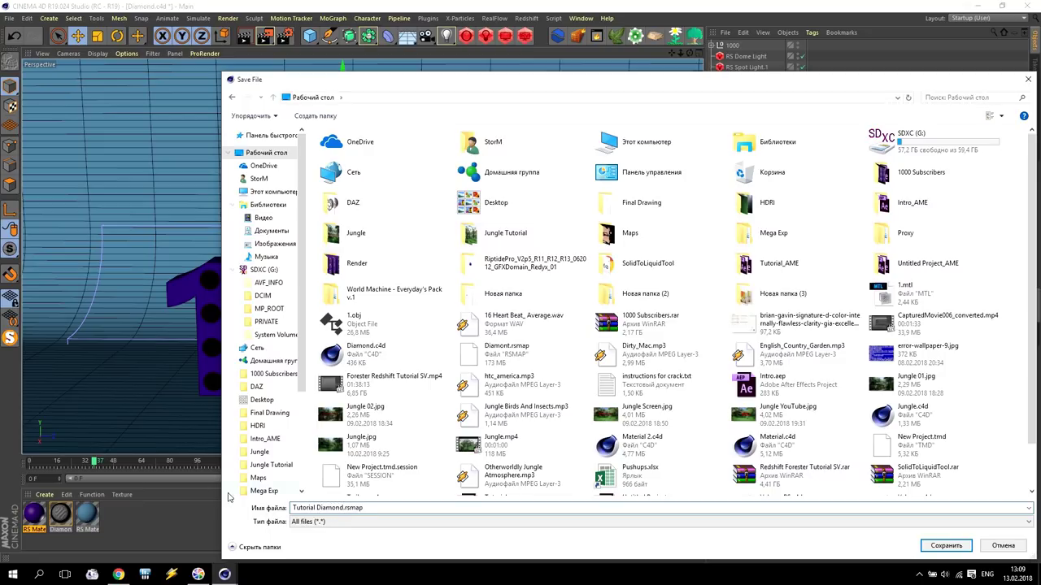
pyautogui.click(951, 547)
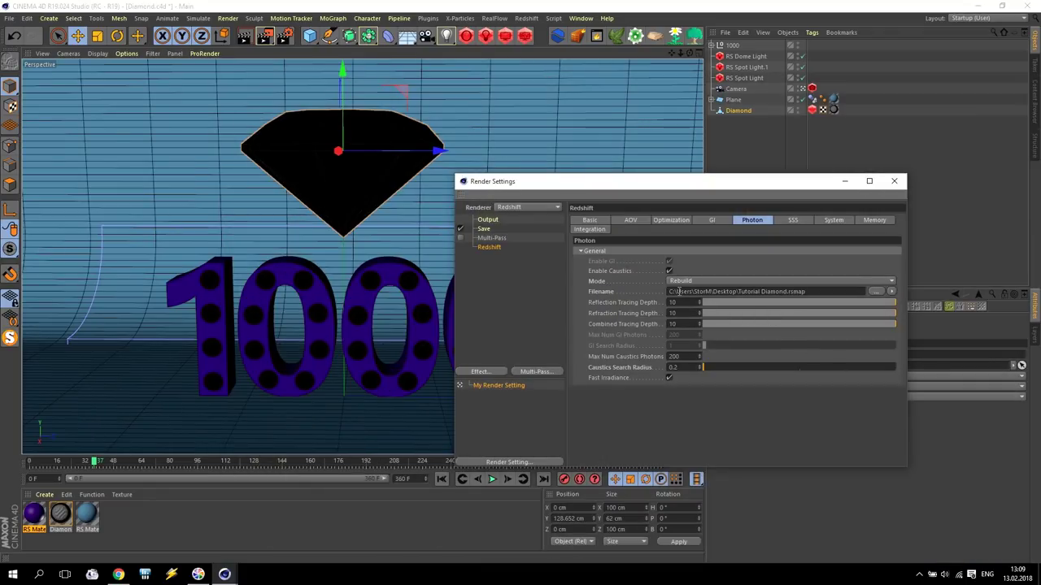
pyautogui.click(893, 181)
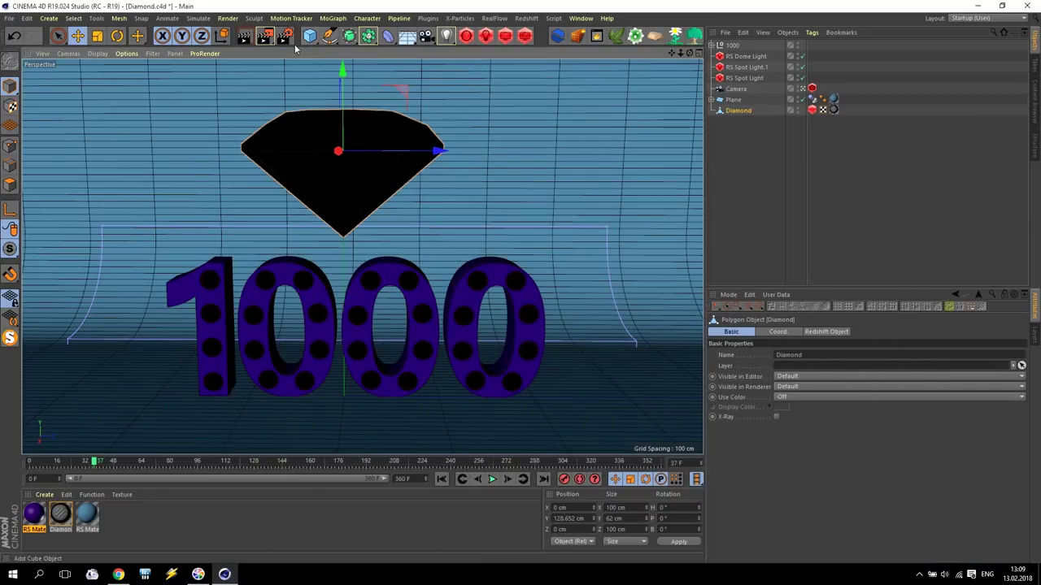
pyautogui.click(265, 41)
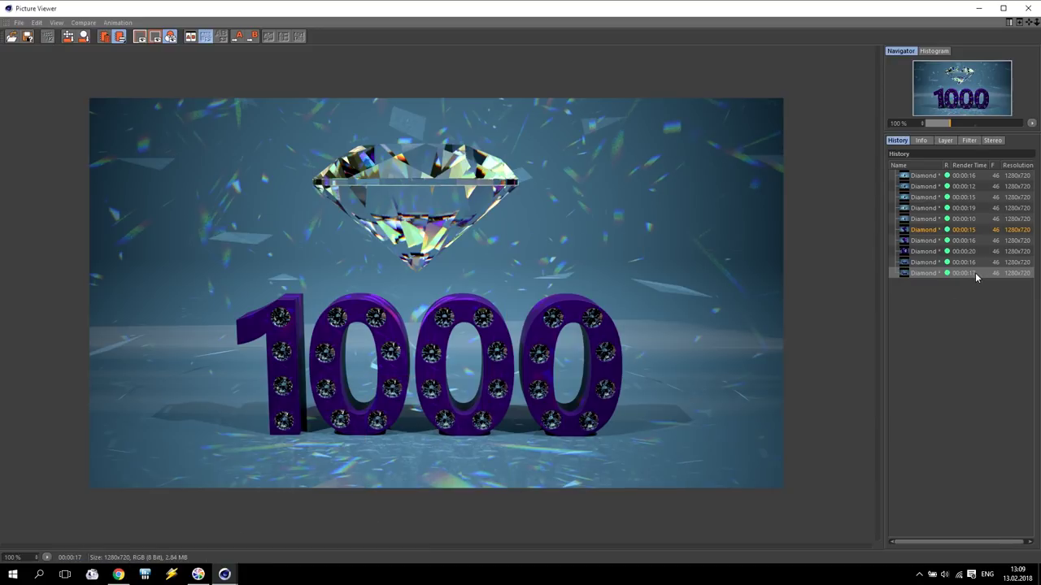
pyautogui.click(1029, 9)
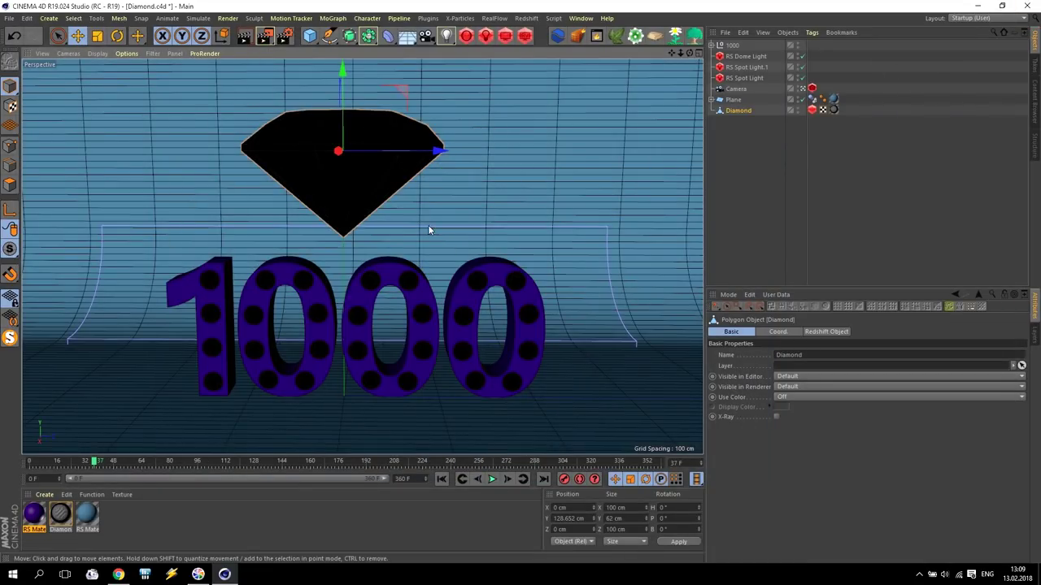
# - Switch the Redshift photon mode to Load, keeping Tutorial Diamond.rsmap as the source file
pyautogui.click(286, 39)
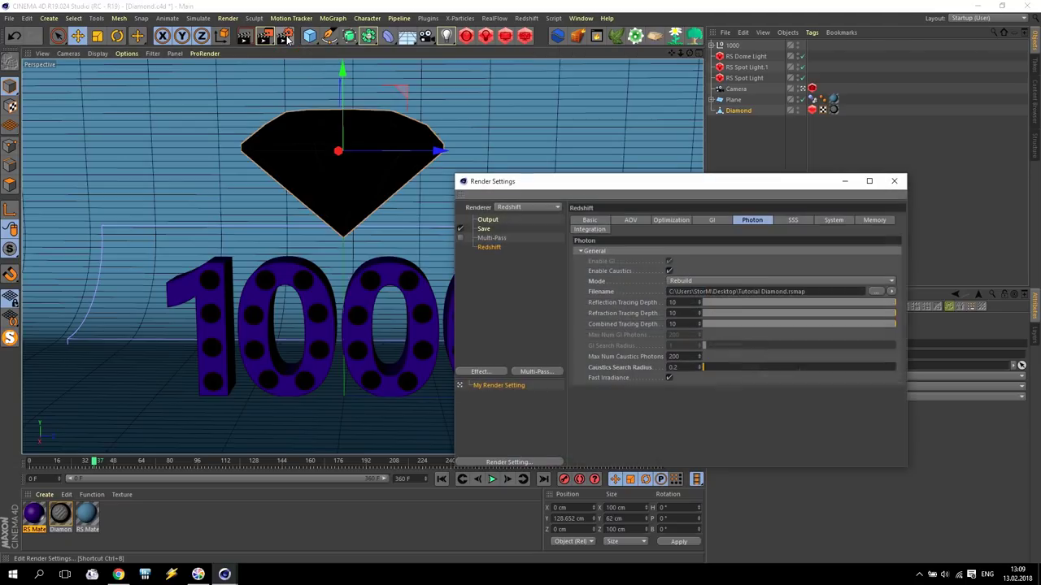
pyautogui.click(676, 282)
pyautogui.click(678, 302)
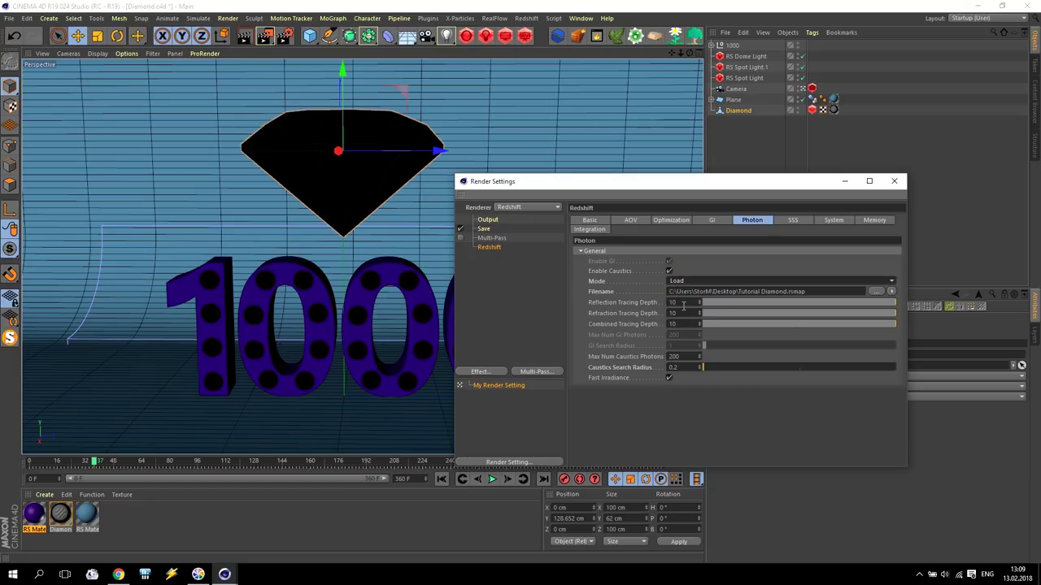
pyautogui.moveTo(811, 291); pyautogui.dragTo(669, 291)
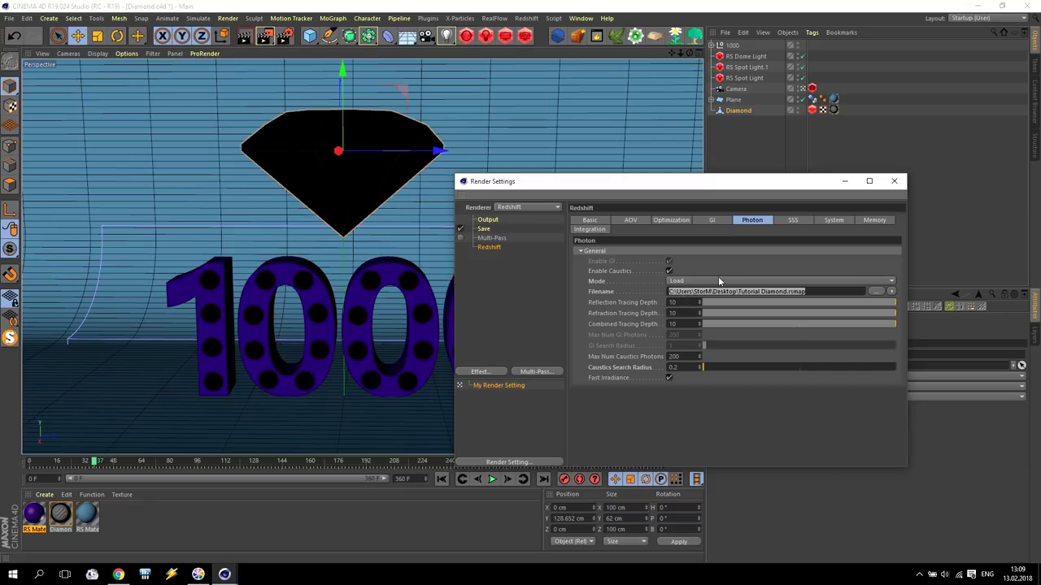
pyautogui.click(893, 181)
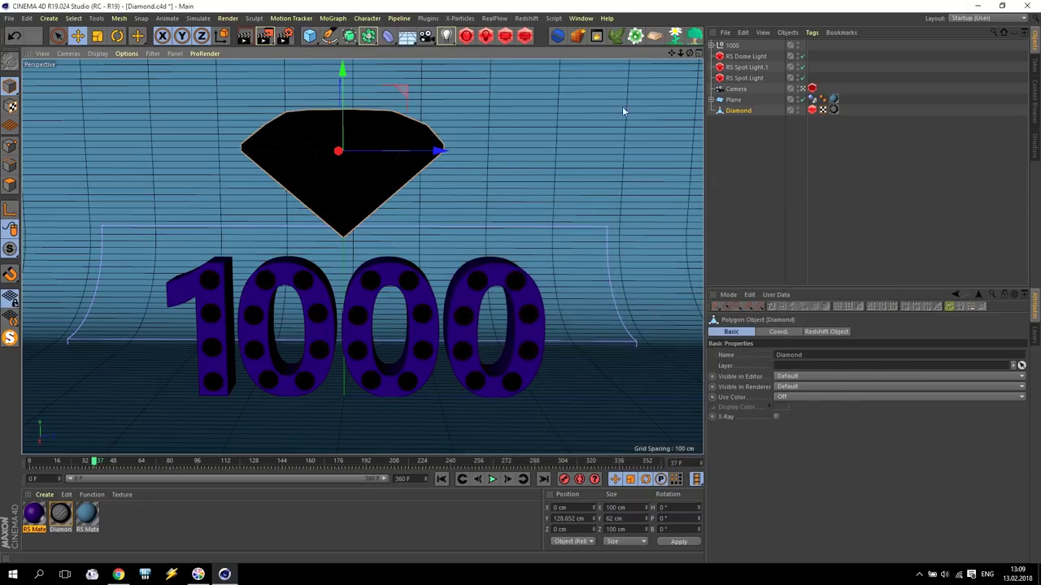
# - Render the scene with the loaded photon map and compare it with the previous render in the history
pyautogui.click(265, 36)
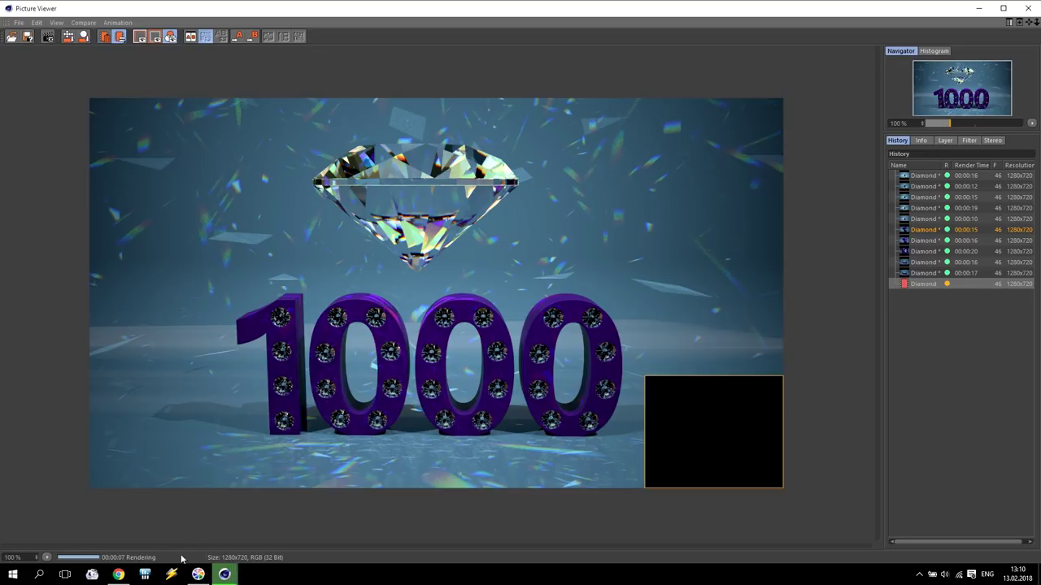
pyautogui.click(975, 274)
pyautogui.click(972, 285)
pyautogui.click(966, 277)
pyautogui.click(966, 287)
pyautogui.click(963, 274)
pyautogui.click(966, 287)
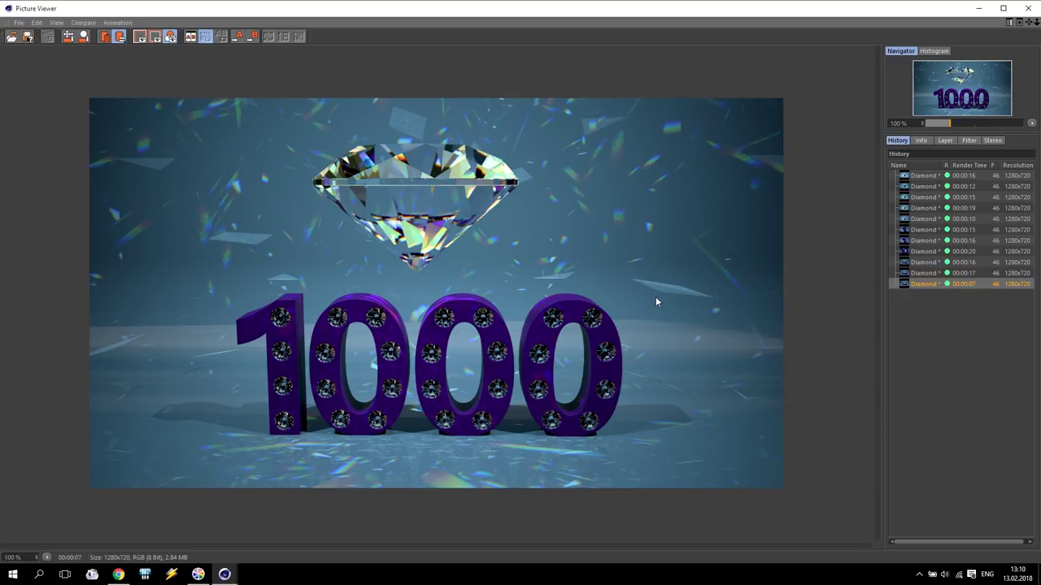
pyautogui.click(1027, 8)
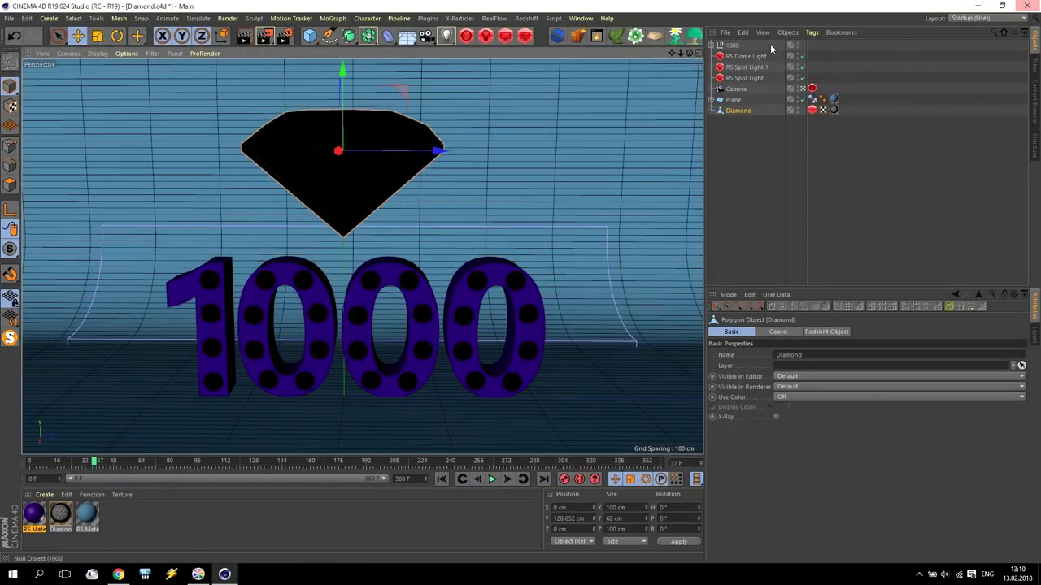
# - Orbit the camera to a close, raised side angle on the 1000 and render that view
pyautogui.click(740, 88)
pyautogui.moveTo(690, 55)
pyautogui.mouseDown()
pyautogui.moveTo(686, 64)
pyautogui.moveTo(671, 52)
pyautogui.mouseUp()
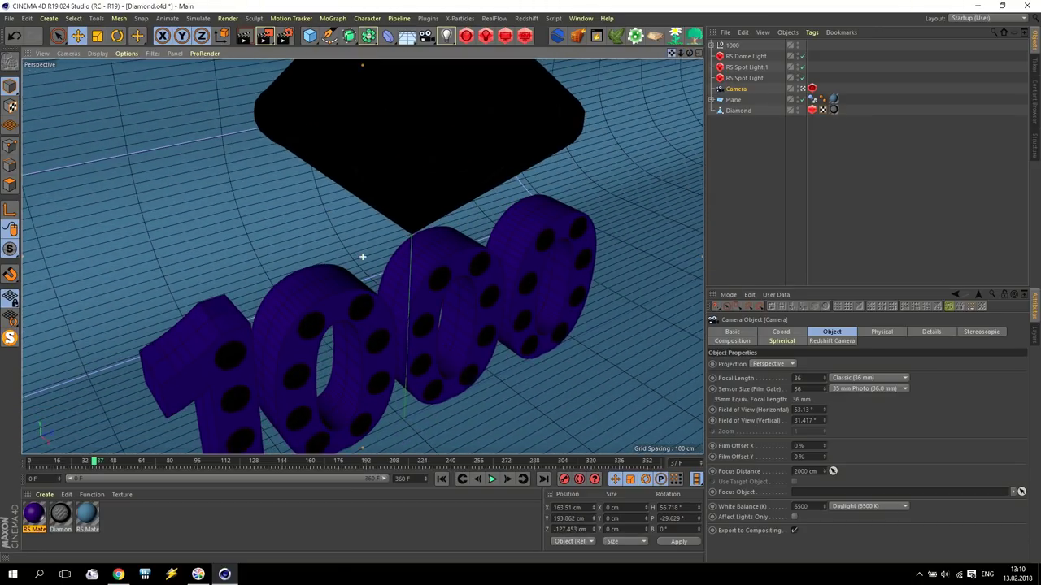
pyautogui.click(265, 38)
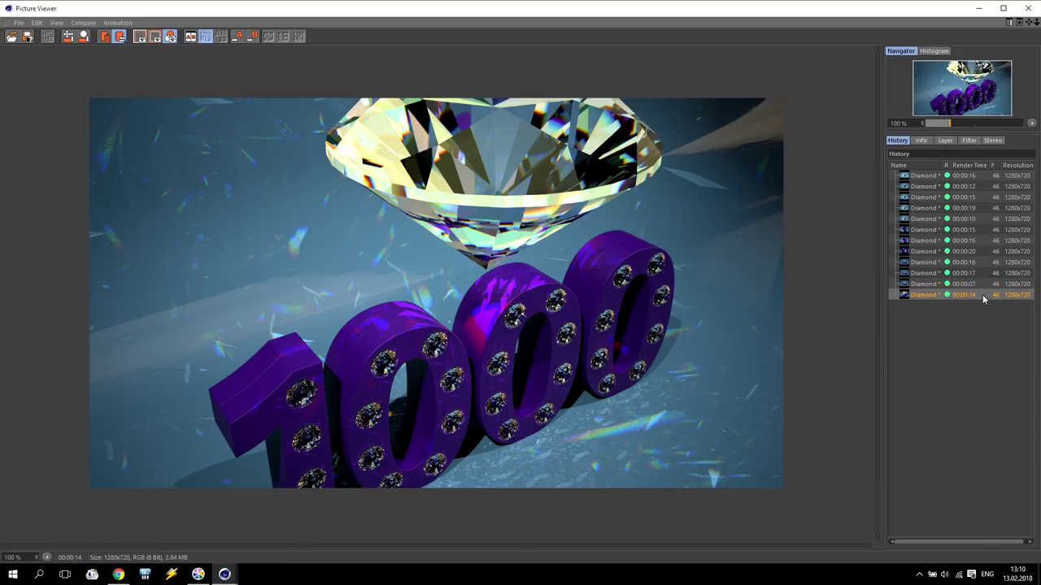
pyautogui.click(1027, 10)
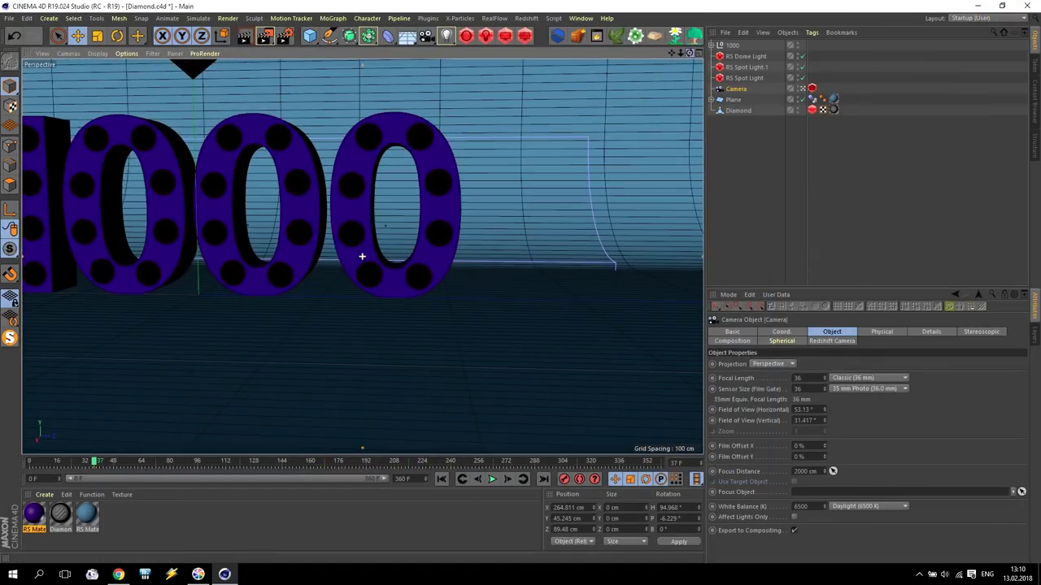
# - Undo the camera moves until the diamond and the whole 1000 are seen from the front
pyautogui.hotkey('ctrl', 'shift', 'z')
pyautogui.hotkey('ctrl', 'shift', 'z')
pyautogui.hotkey('ctrl', 'shift', 'z')
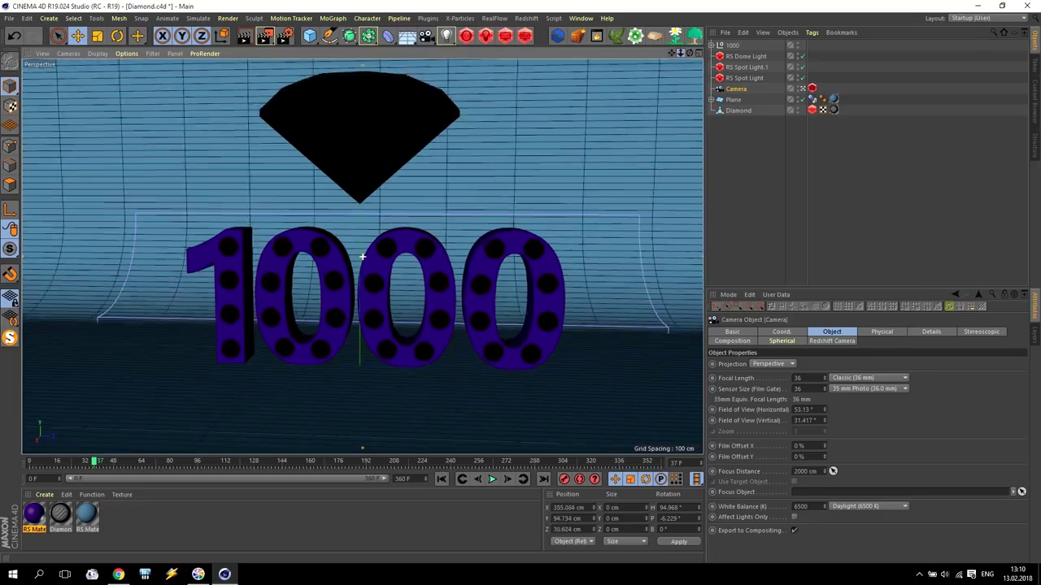
pyautogui.hotkey('ctrl', 'shift', 'z')
pyautogui.hotkey('ctrl', 'shift', 'z')
pyautogui.hotkey('ctrl', 'shift', 'z')
pyautogui.hotkey('ctrl', 'shift', 'z')
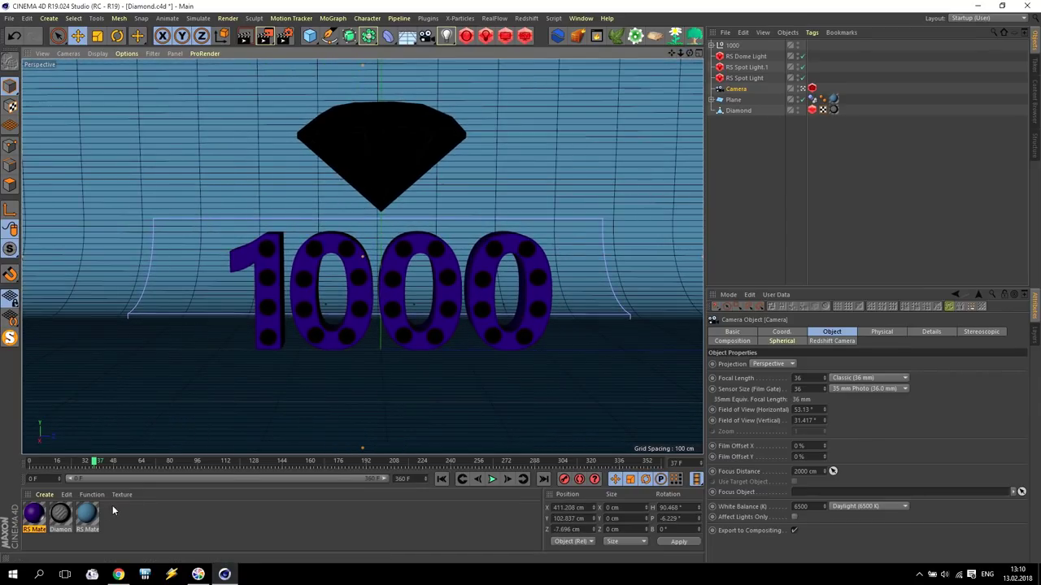
# - Connect the RS Bump Map output to the RS Material node in the blue backdrop material's shader graph
pyautogui.doubleClick(87, 512)
pyautogui.click(298, 111)
pyautogui.moveTo(291, 240); pyautogui.dragTo(377, 243)
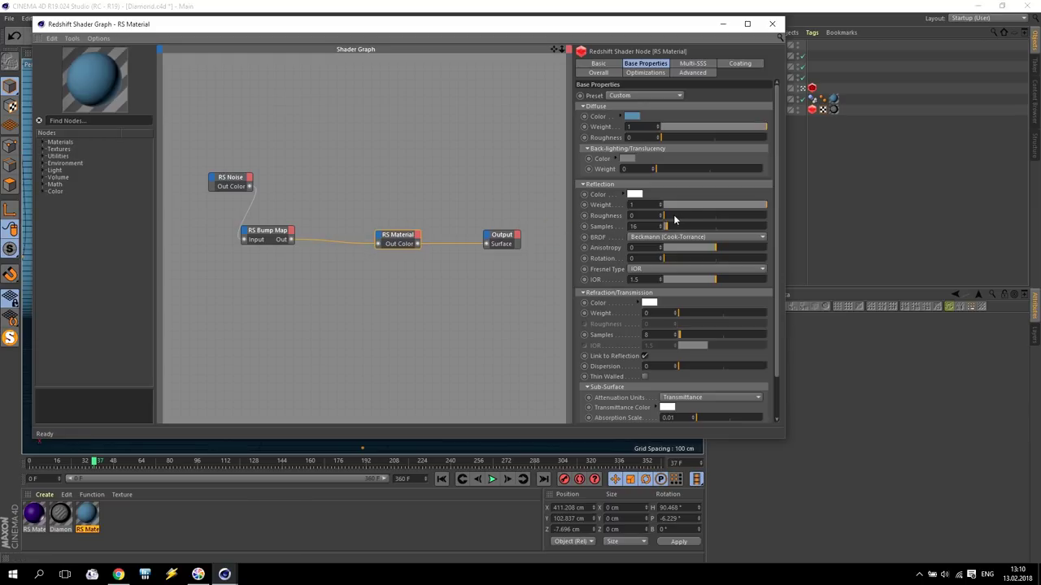
pyautogui.click(772, 24)
# - Tilt the diamond to about 22° heading, -14° pitch and 60° bank, and render the scene with the loaded photon map
pyautogui.click(505, 73)
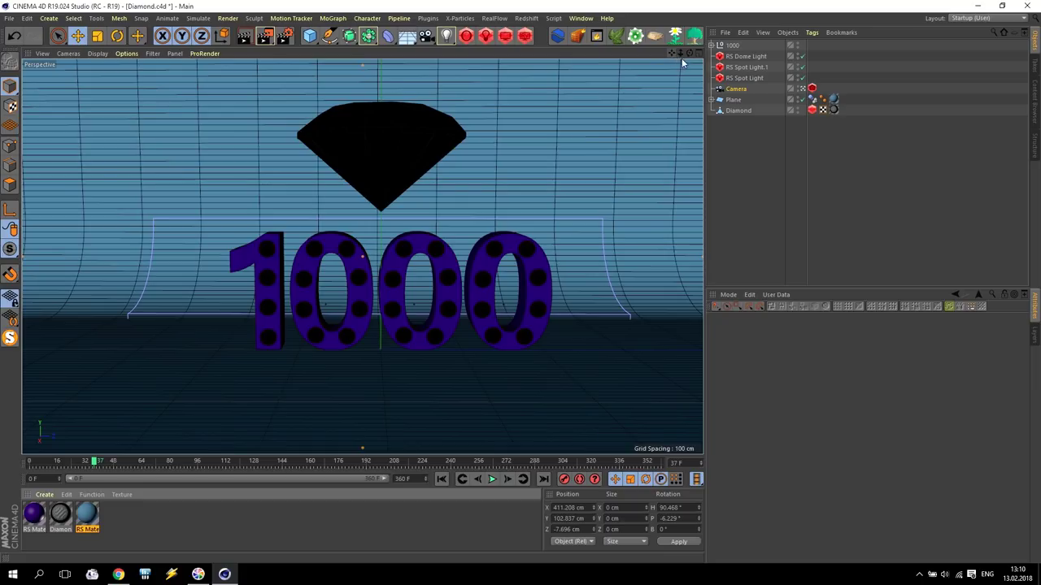
pyautogui.click(404, 139)
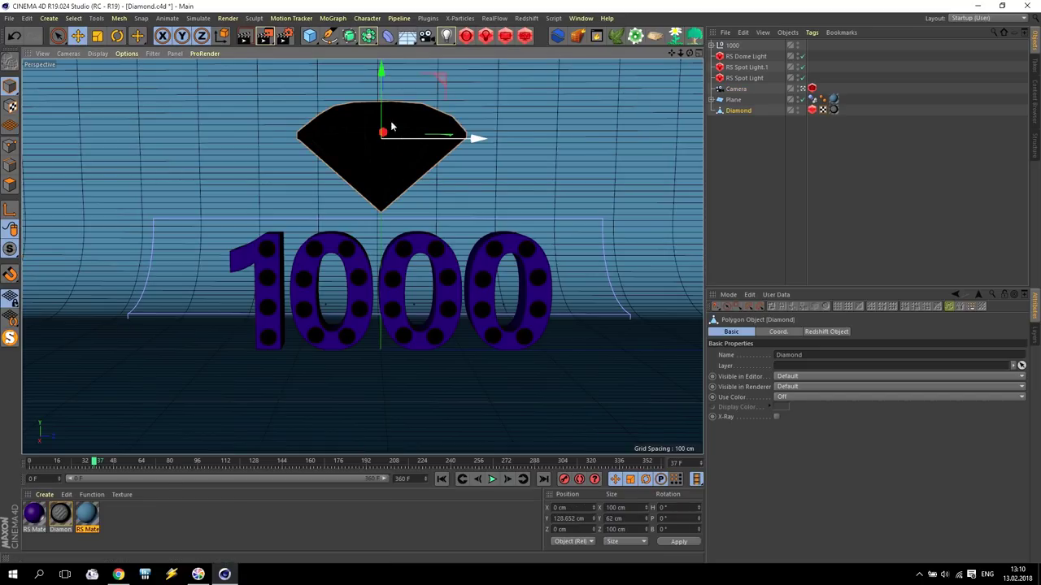
pyautogui.click(137, 36)
pyautogui.moveTo(381, 106); pyautogui.dragTo(379, 172)
pyautogui.moveTo(414, 109); pyautogui.dragTo(447, 95)
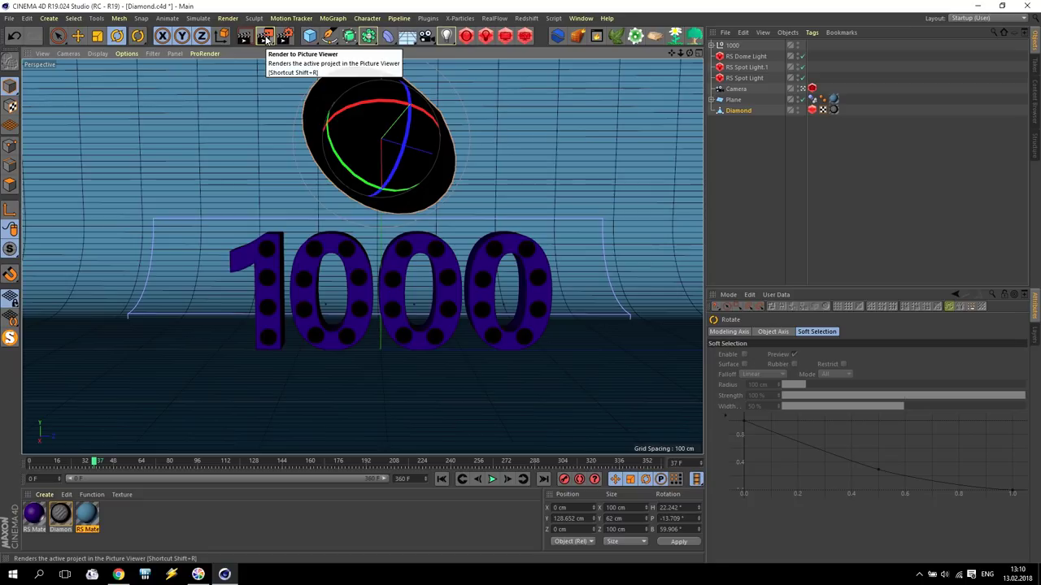
pyautogui.click(266, 37)
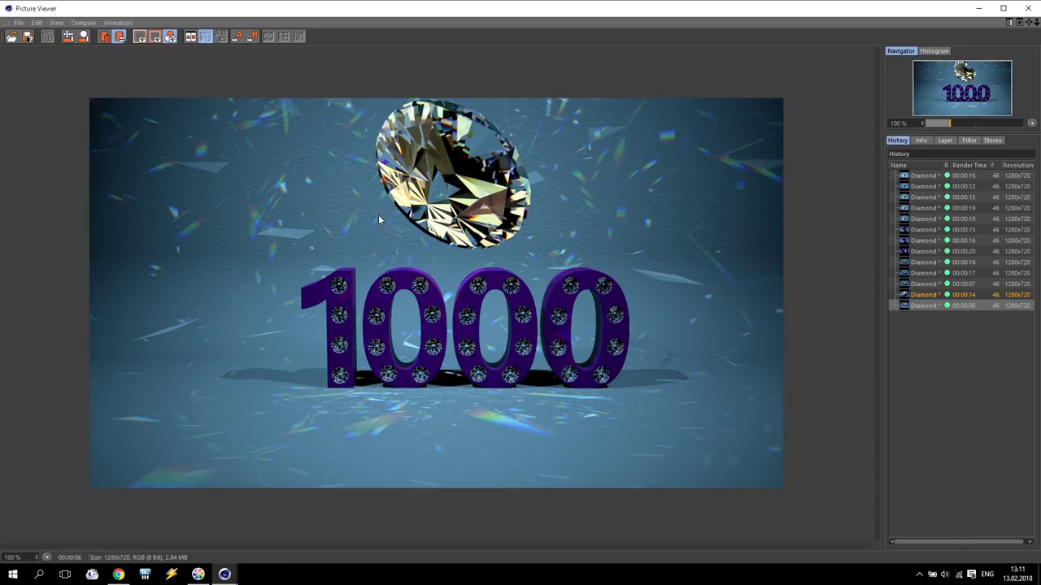
pyautogui.click(1024, 8)
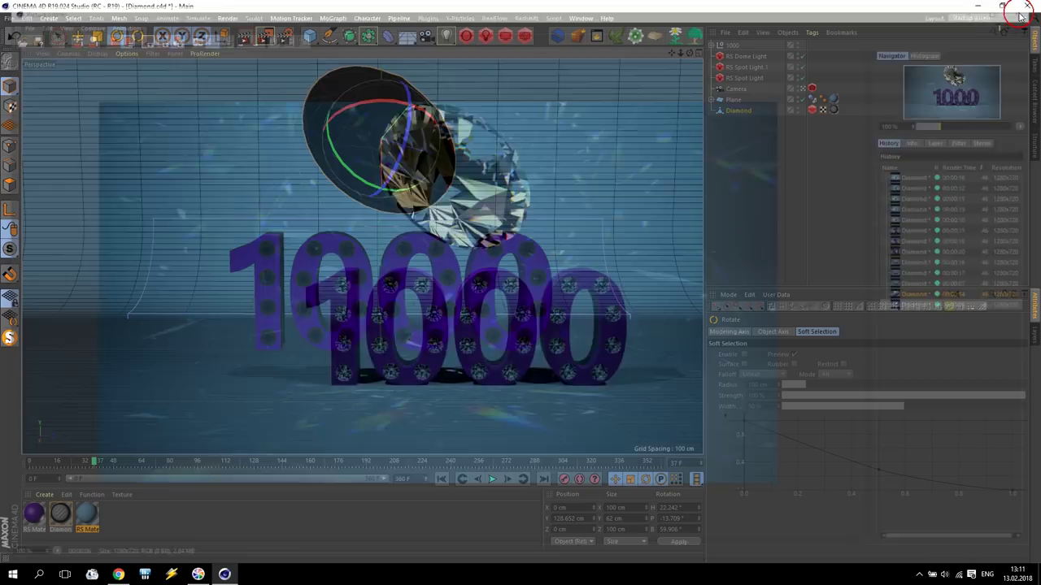
# - Set the Redshift photon map mode to Rebuild in the render settings
pyautogui.click(283, 36)
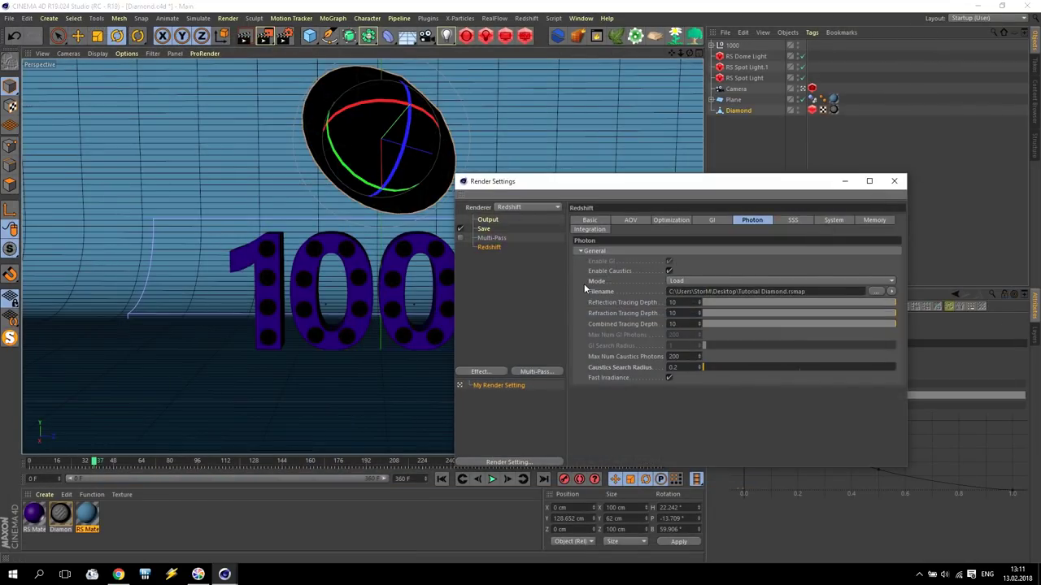
pyautogui.click(682, 283)
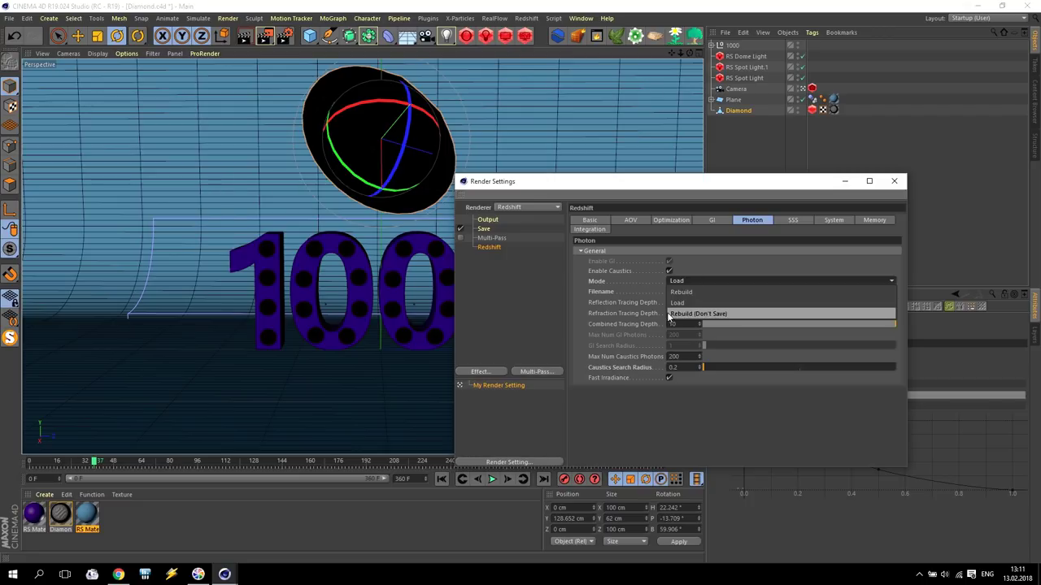
pyautogui.click(687, 314)
pyautogui.click(696, 282)
pyautogui.click(681, 292)
pyautogui.click(893, 180)
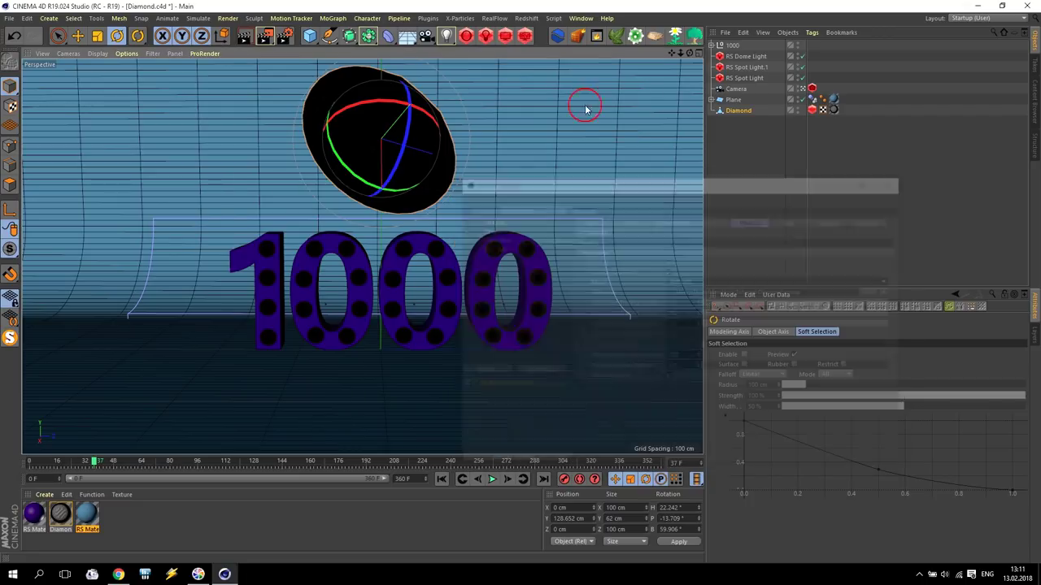
# - Render the scene with the rebuilt photon map and compare its caustics with the previous render in the history
pyautogui.click(262, 37)
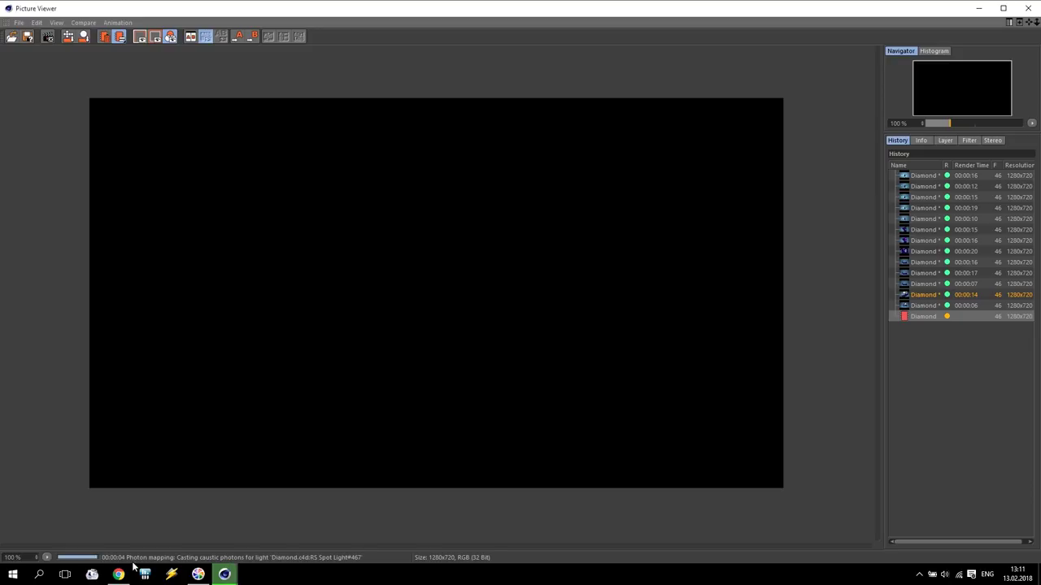
pyautogui.click(923, 307)
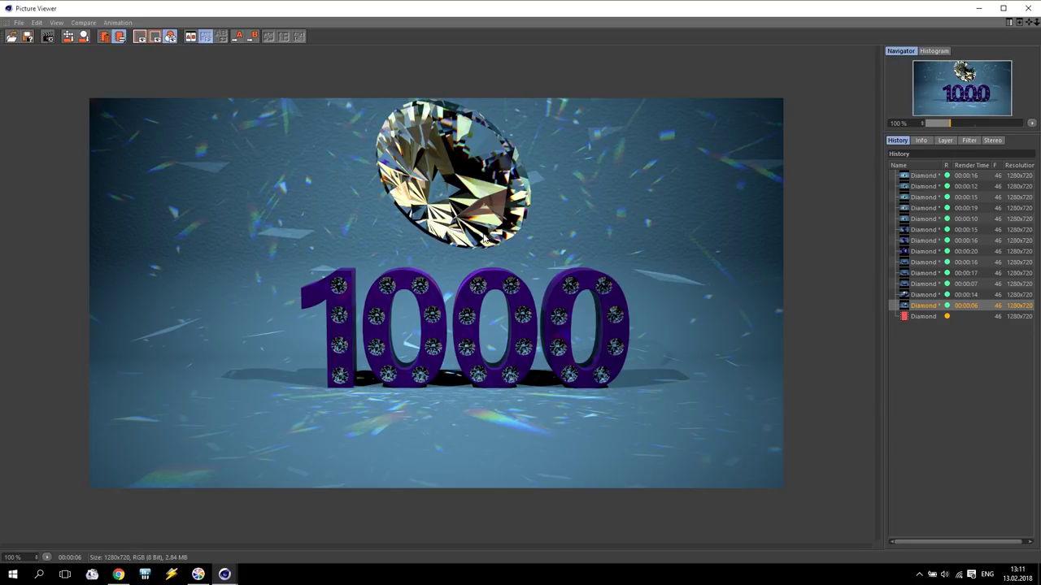
pyautogui.click(925, 308)
pyautogui.click(927, 316)
pyautogui.click(927, 306)
pyautogui.click(929, 316)
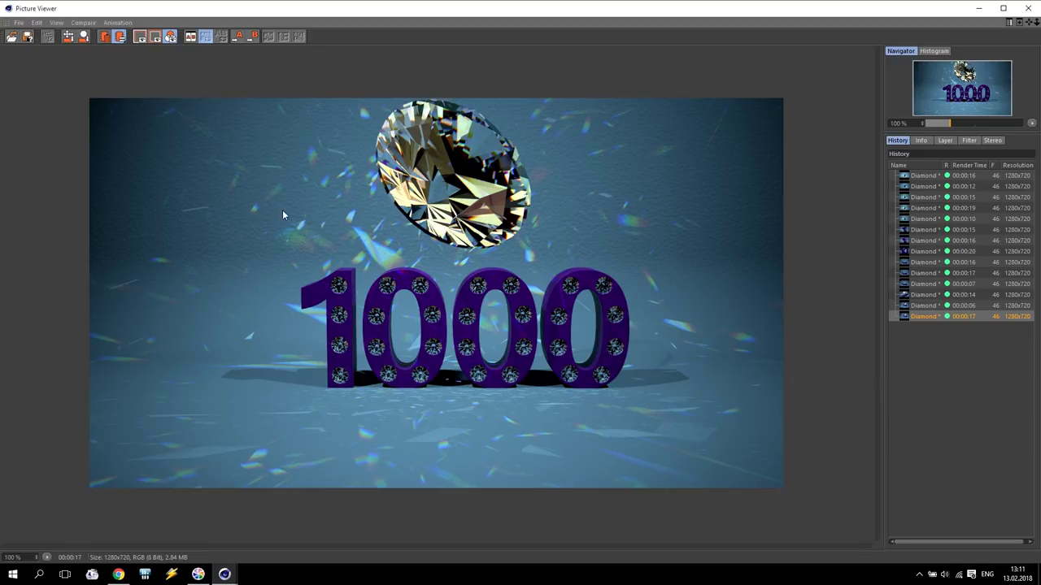
pyautogui.click(915, 307)
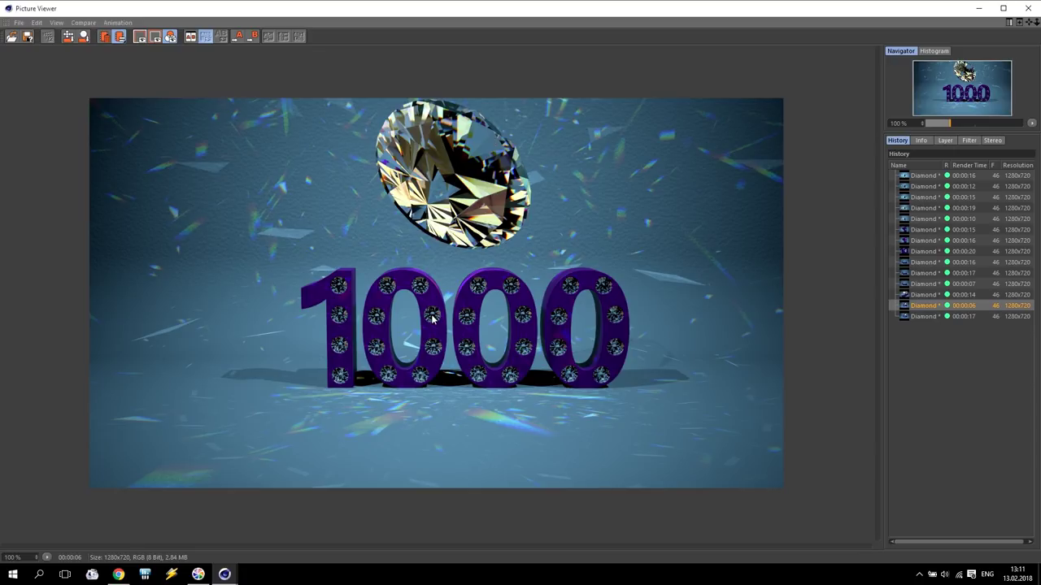
pyautogui.click(1029, 10)
# - Reset the diamond's heading, pitch and bank rotation to 0°
pyautogui.moveTo(685, 510); pyautogui.dragTo(608, 504)
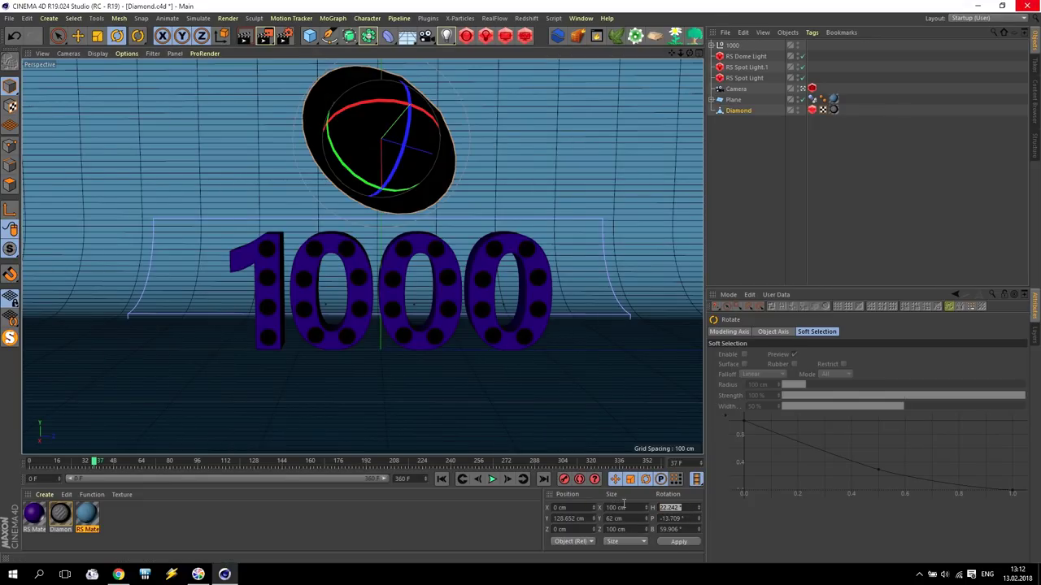
pyautogui.write('0')
pyautogui.press('Return')
pyautogui.write('0')
pyautogui.press('Tab')
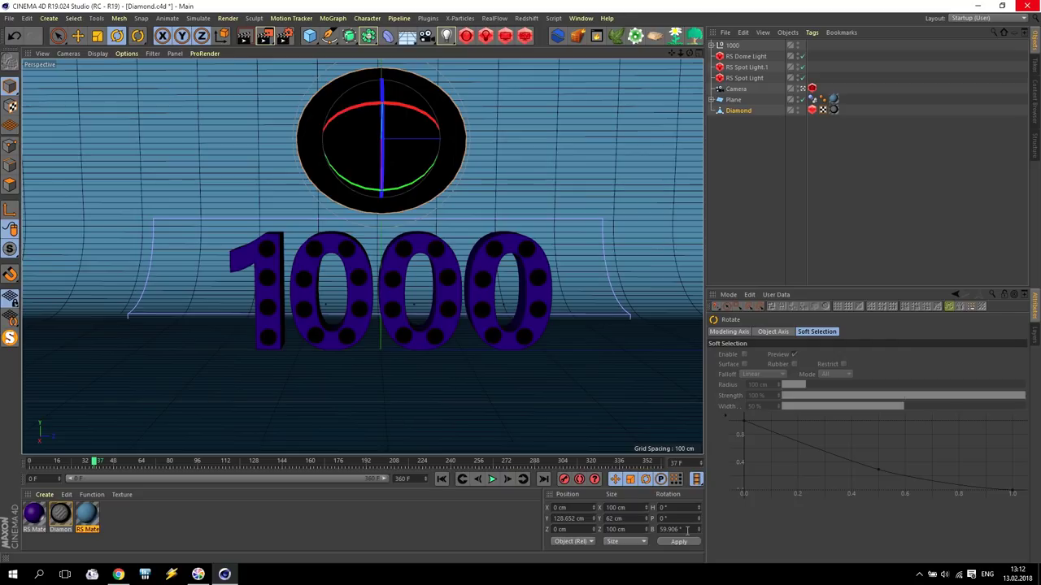
pyautogui.write('0')
pyautogui.press('Return')
# - Reframe the camera closer on the diamond and the 1000, and start Adobe After Effects
pyautogui.moveTo(676, 60); pyautogui.dragTo(682, 54)
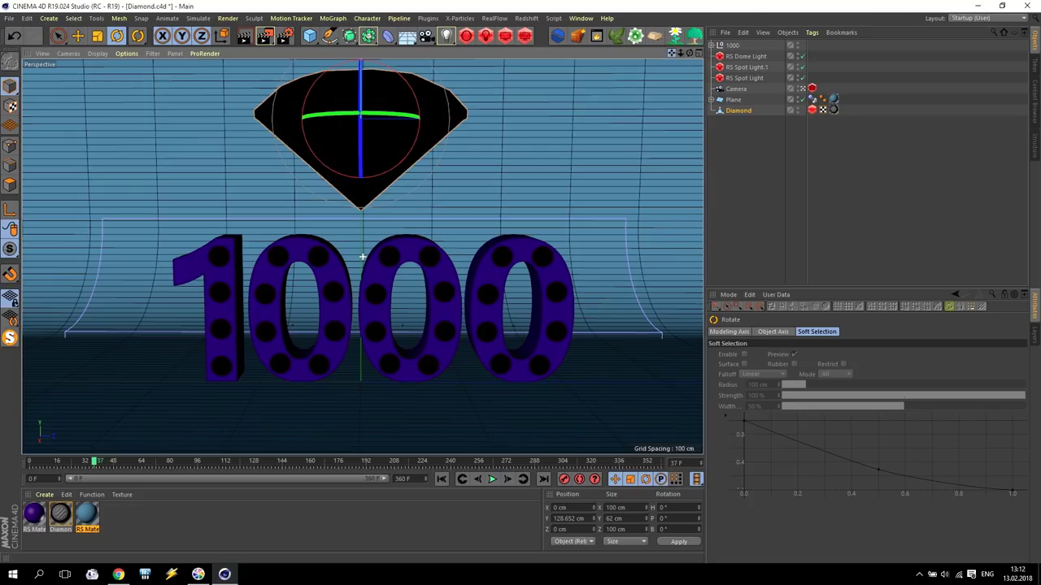
pyautogui.scroll(2, 362, 257)
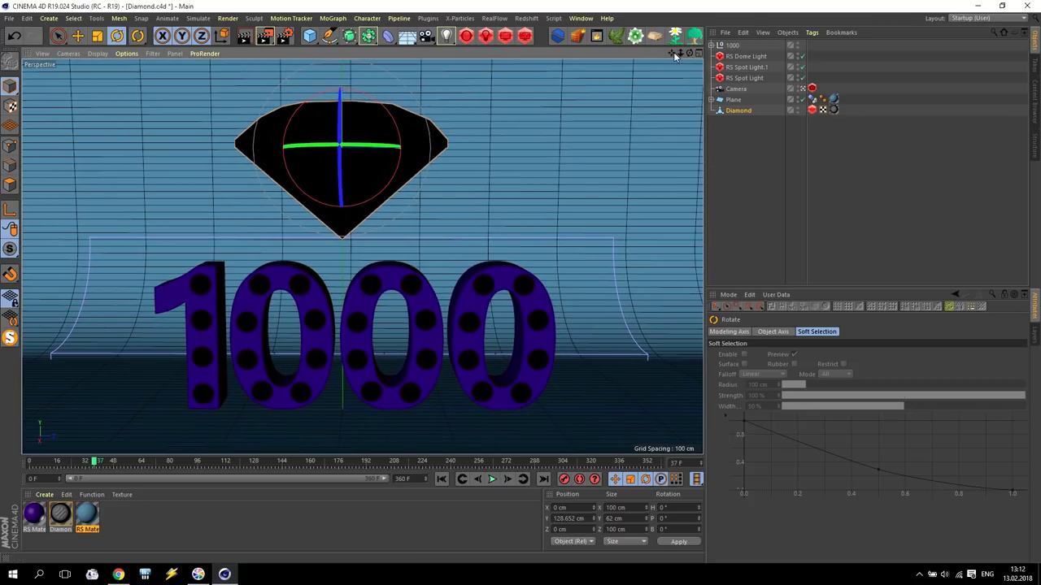
pyautogui.moveTo(674, 55); pyautogui.dragTo(677, 53)
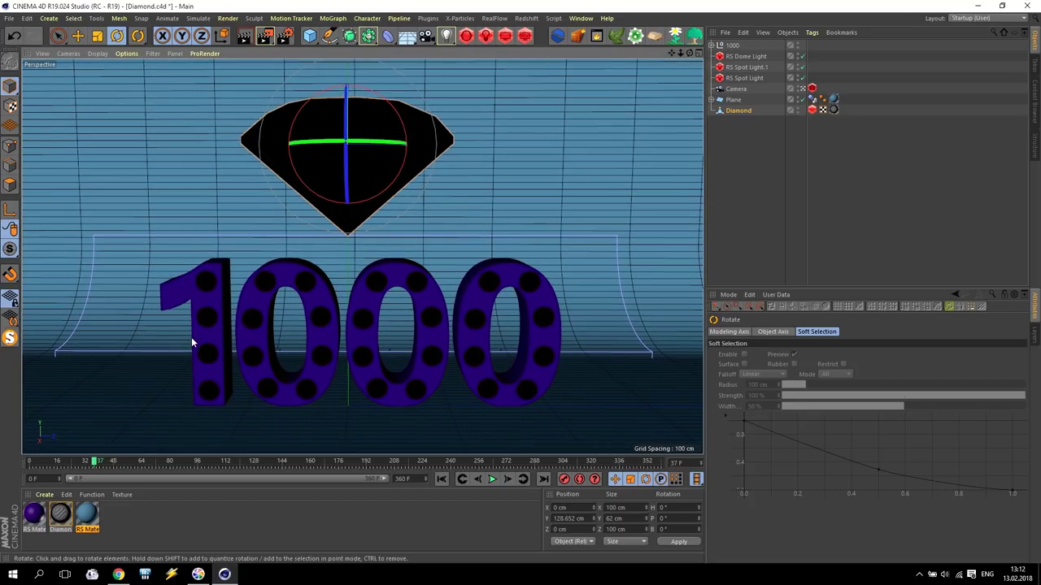
pyautogui.press('super')
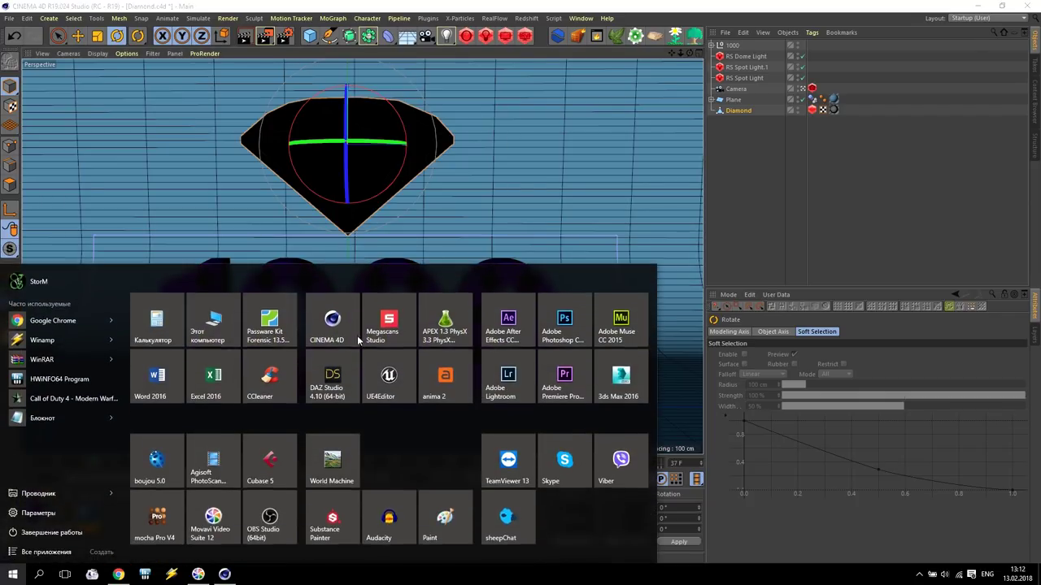
pyautogui.press('super')
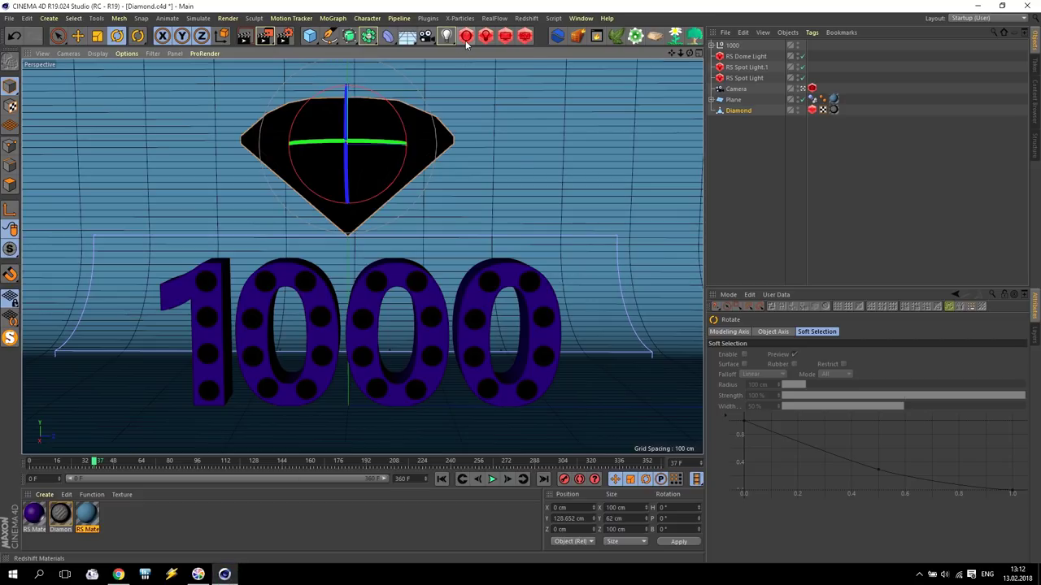
# - Set the render output size to 1920 x 864 pixels
pyautogui.click(285, 38)
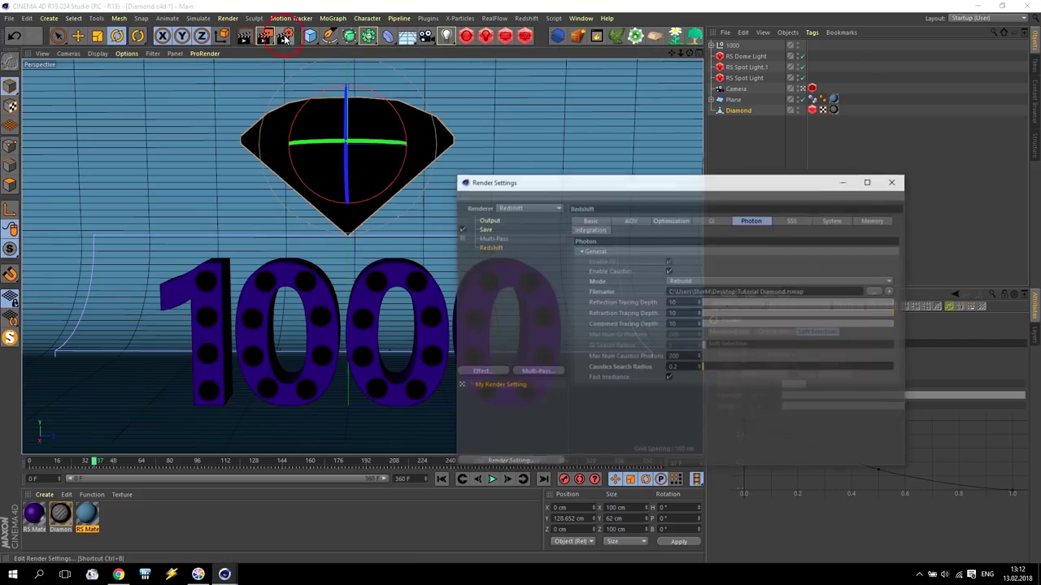
pyautogui.click(486, 219)
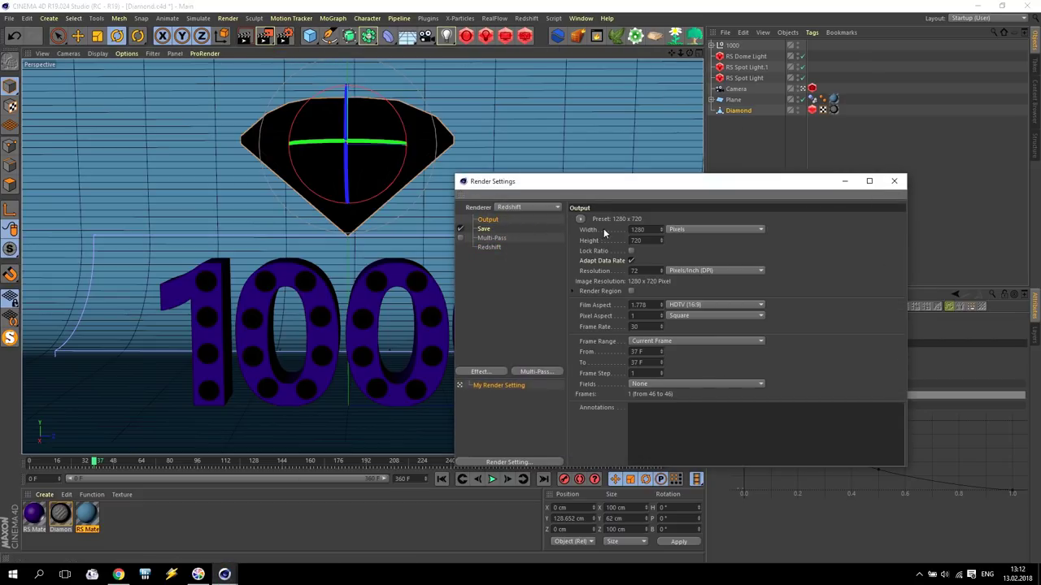
pyautogui.doubleClick(654, 231)
pyautogui.write('1920')
pyautogui.press('Tab')
pyautogui.hotkey('alt', 'Tab')
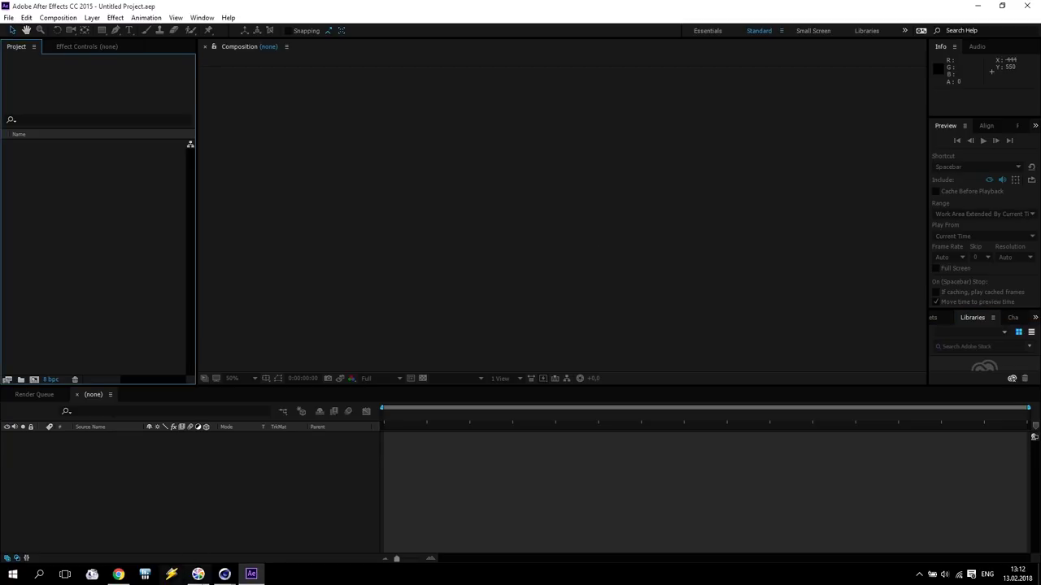
pyautogui.moveTo(225, 574)
pyautogui.click(268, 548)
pyautogui.write('864')
pyautogui.press('Return')
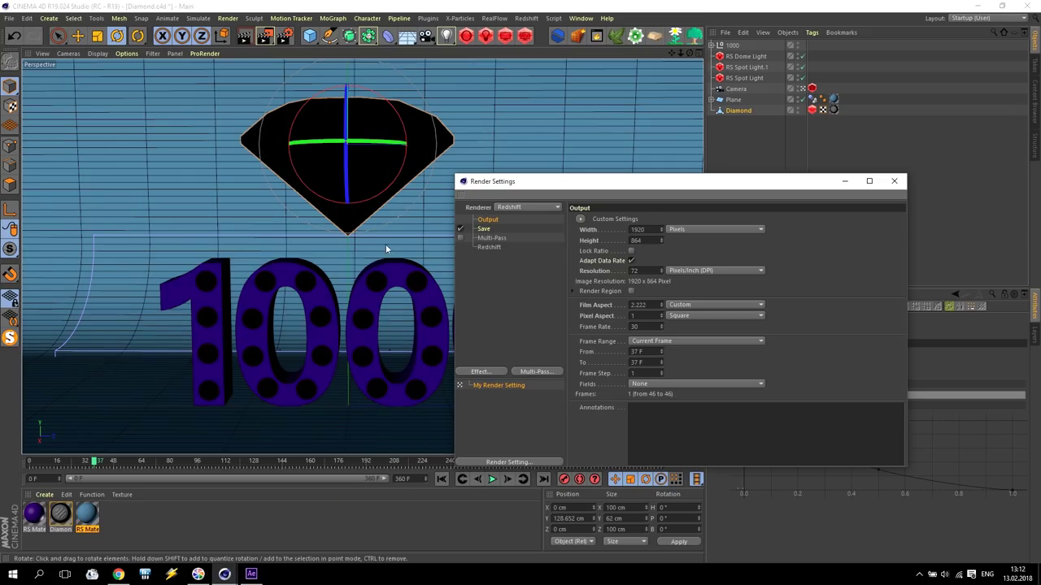
# - Set the opacity of the perspective viewport's tinted safe-frame border to 100% and close the render settings
pyautogui.moveTo(611, 190); pyautogui.dragTo(712, 202)
pyautogui.click(136, 65)
pyautogui.click(127, 54)
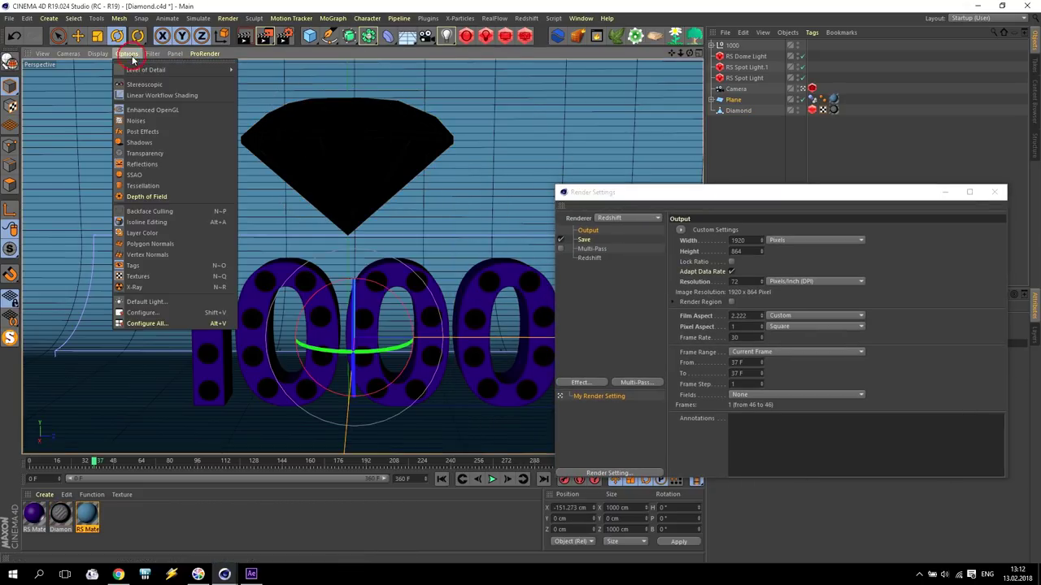
pyautogui.click(167, 313)
pyautogui.moveTo(633, 194); pyautogui.dragTo(157, 29)
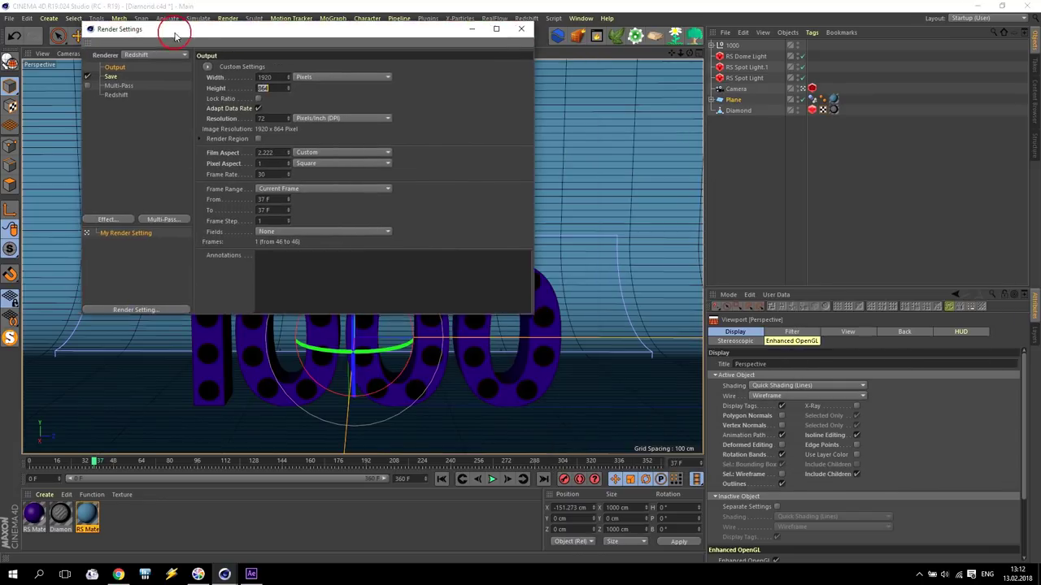
pyautogui.click(860, 339)
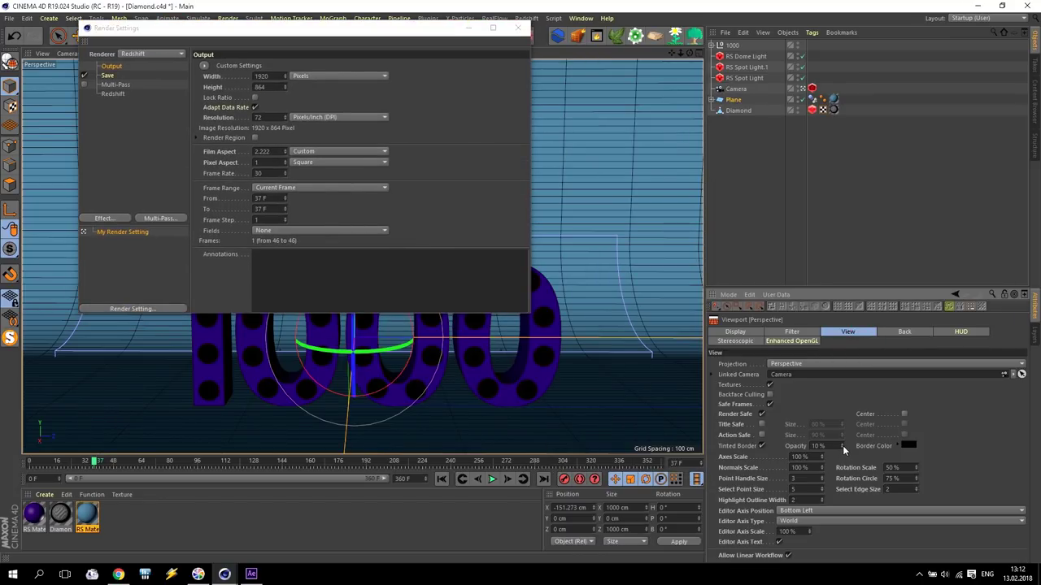
pyautogui.moveTo(844, 450); pyautogui.dragTo(846, 446)
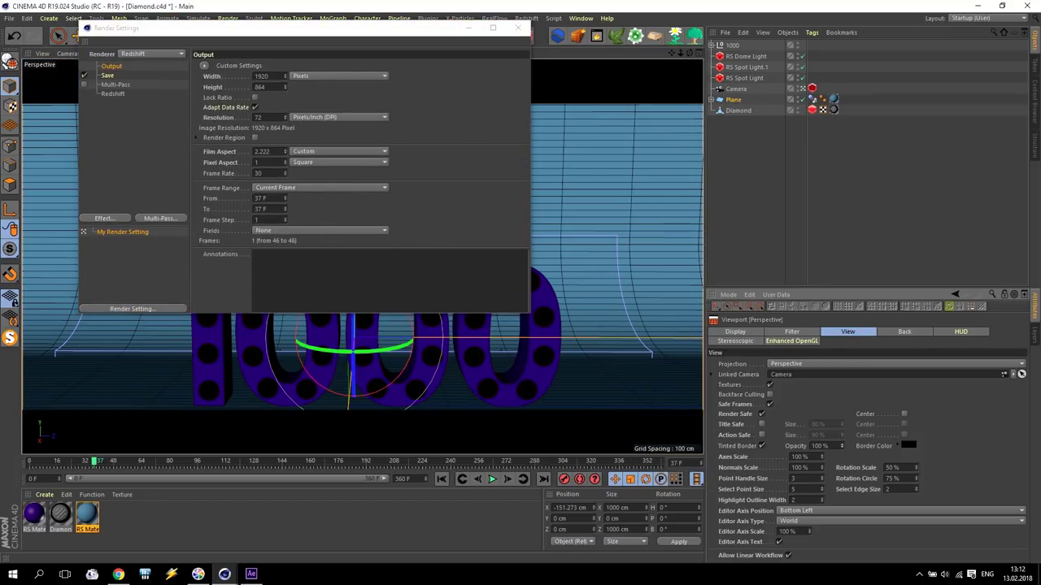
pyautogui.click(518, 30)
# - Enable the camera's composition helper grid and reframe the shot so the diamond and the 1000 fit centrally inside the frame
pyautogui.scroll(-2, 362, 257)
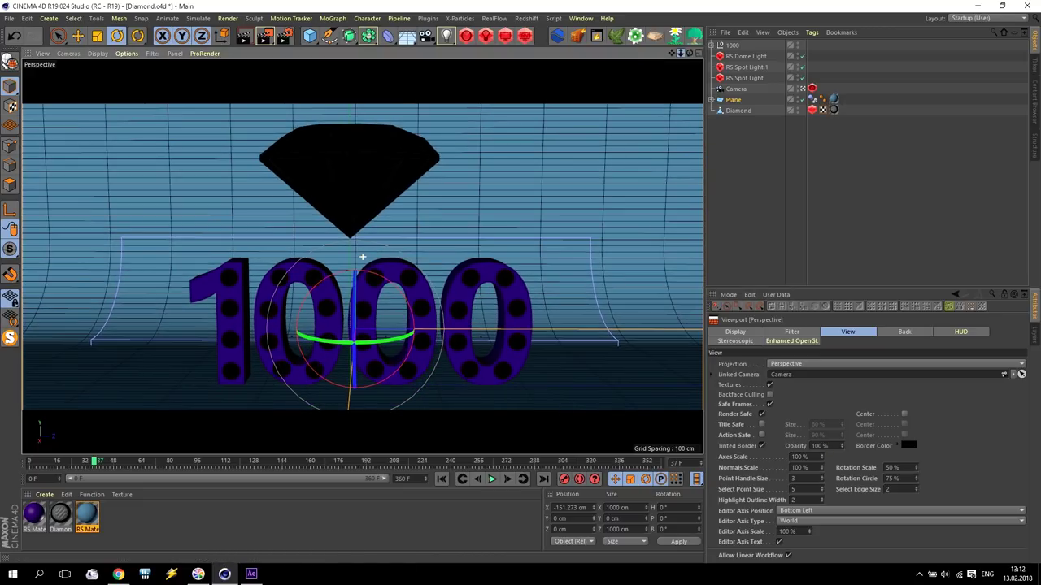
pyautogui.moveTo(673, 53); pyautogui.dragTo(674, 60)
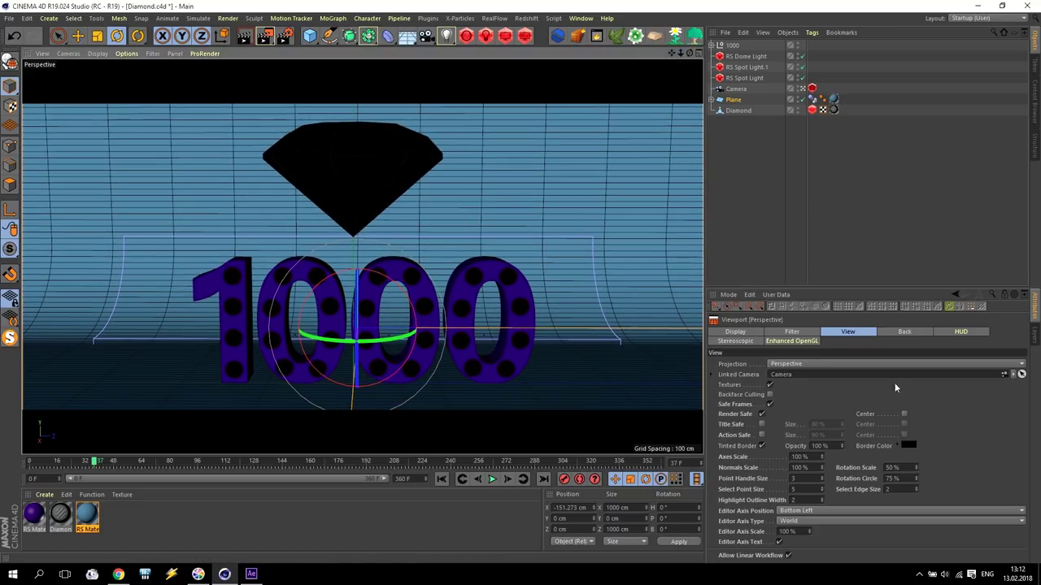
pyautogui.click(736, 88)
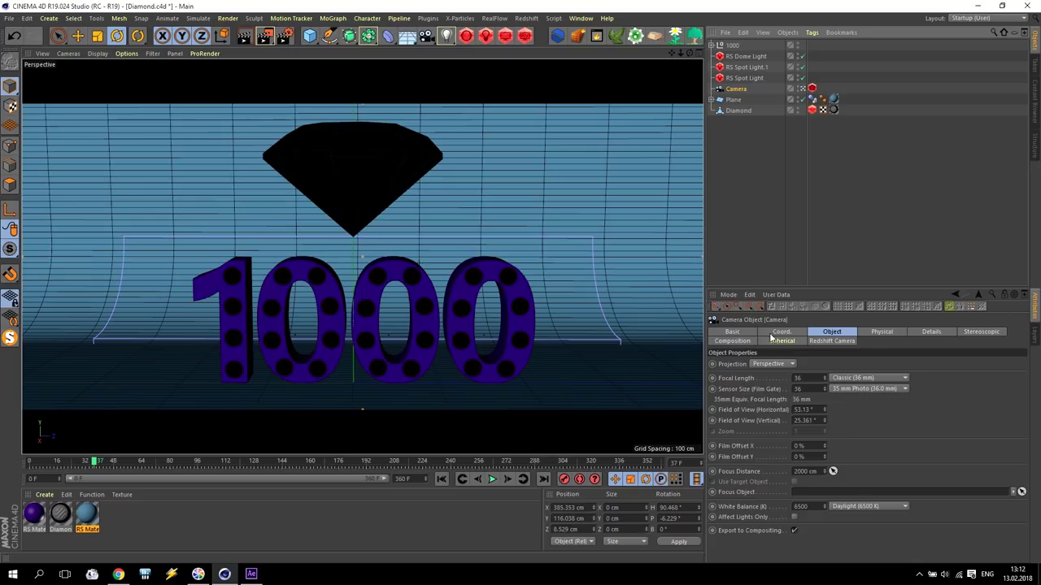
pyautogui.click(736, 342)
pyautogui.click(761, 381)
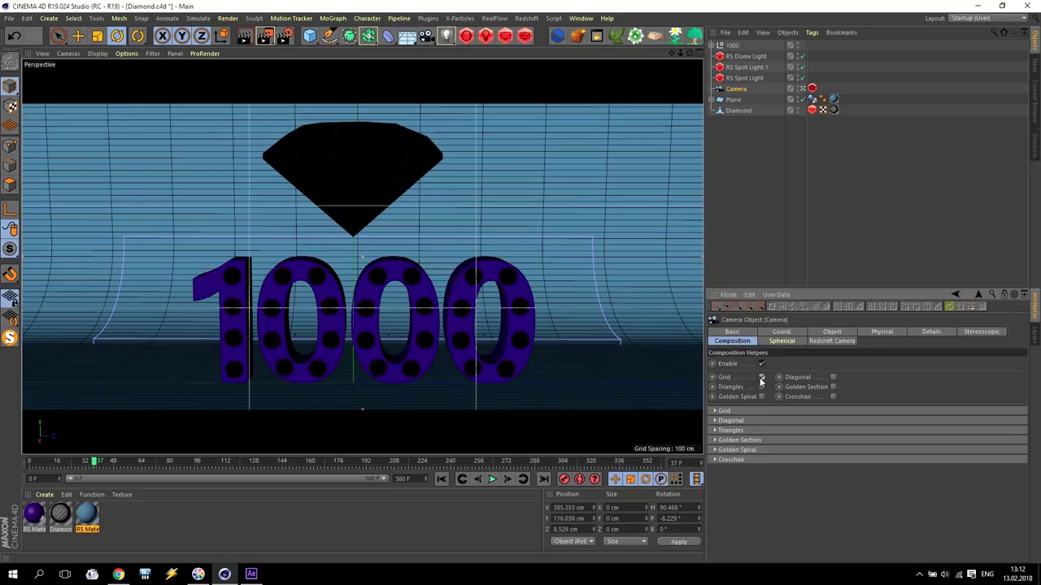
pyautogui.moveTo(672, 53); pyautogui.dragTo(689, 53)
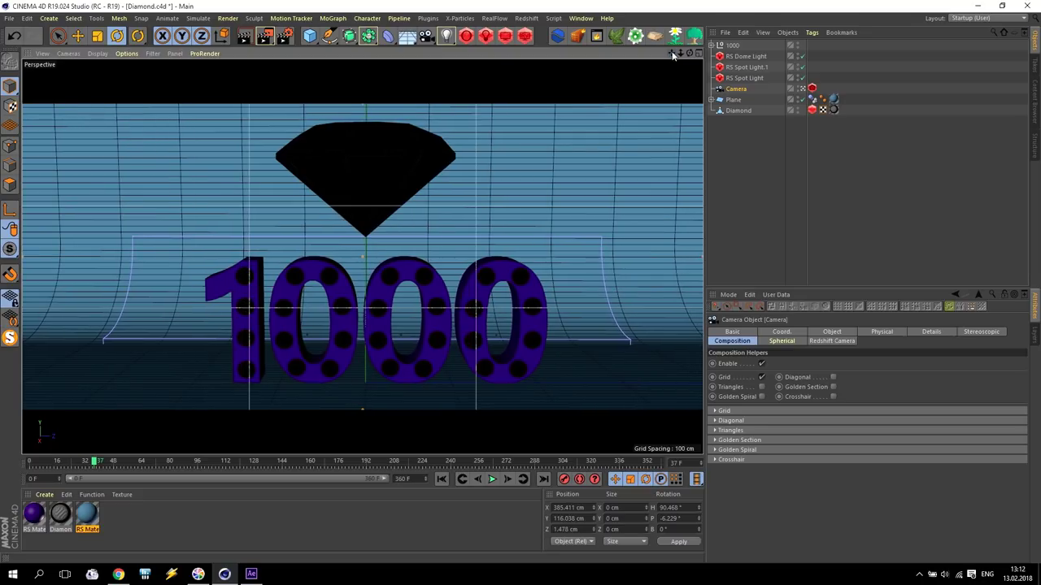
# - Move the 1000 group slightly left so it is centred on the composition grid, and deselect it
pyautogui.click(504, 317)
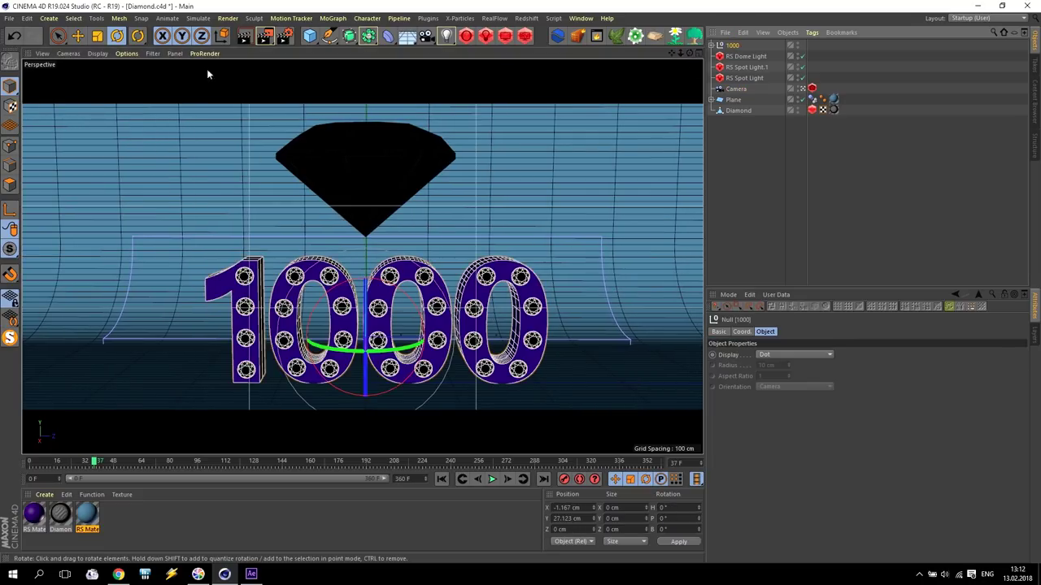
pyautogui.click(77, 35)
pyautogui.moveTo(464, 341); pyautogui.dragTo(449, 339)
pyautogui.click(709, 169)
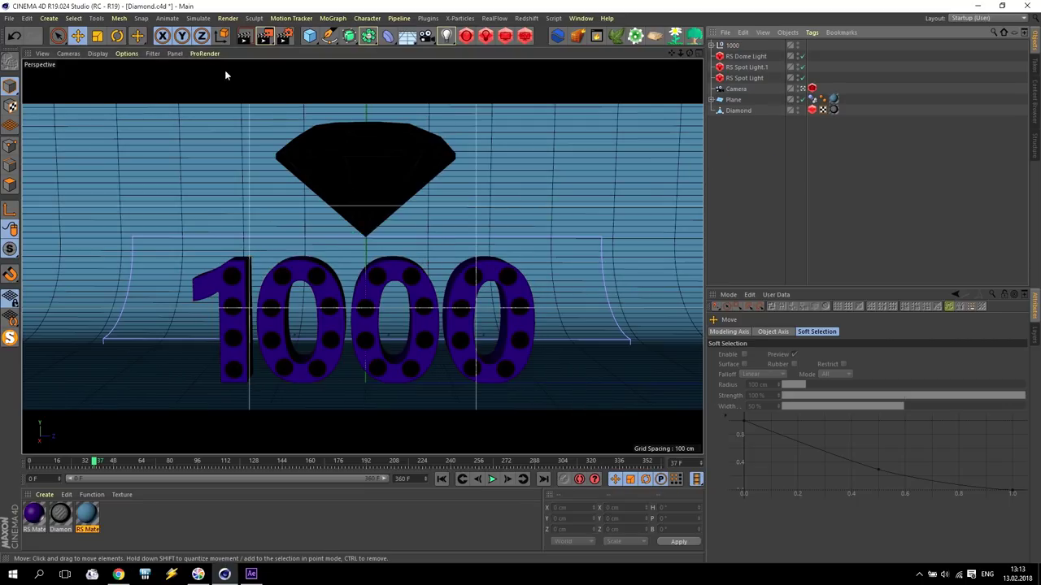
# - Set the regular image save format to PNG in the render settings
pyautogui.click(282, 37)
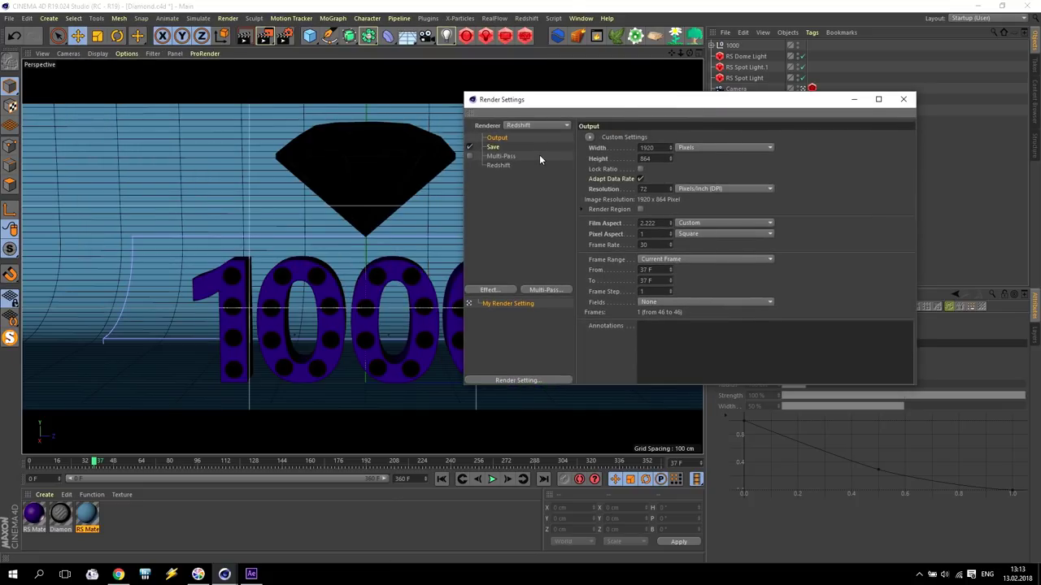
pyautogui.click(493, 147)
pyautogui.click(670, 168)
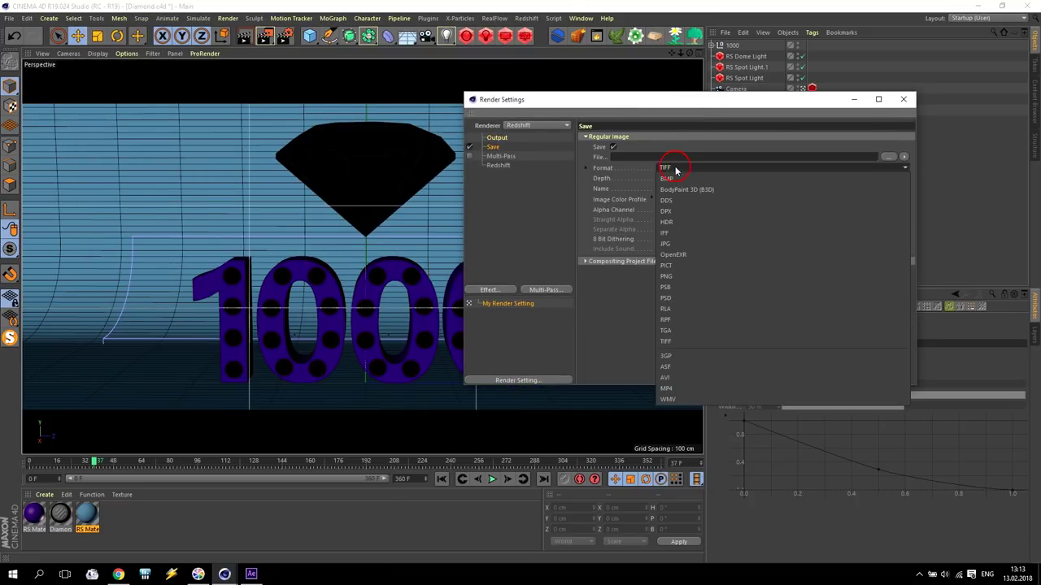
pyautogui.click(680, 277)
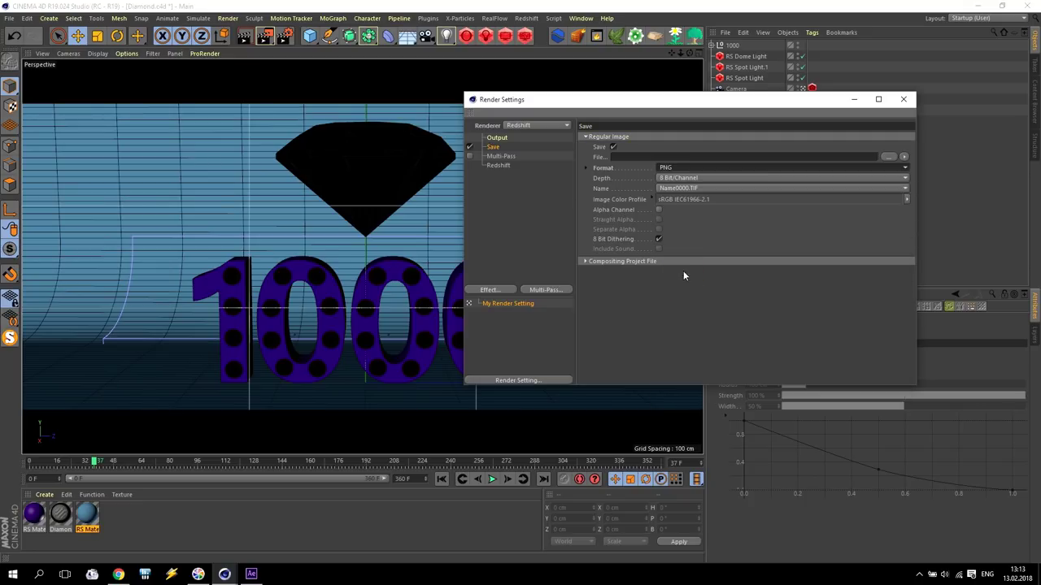
# - Set the render's save path to Diamond inside a new Desktop folder named Tutorial Diamond, and its depth to 16 Bit/Channel
pyautogui.click(889, 157)
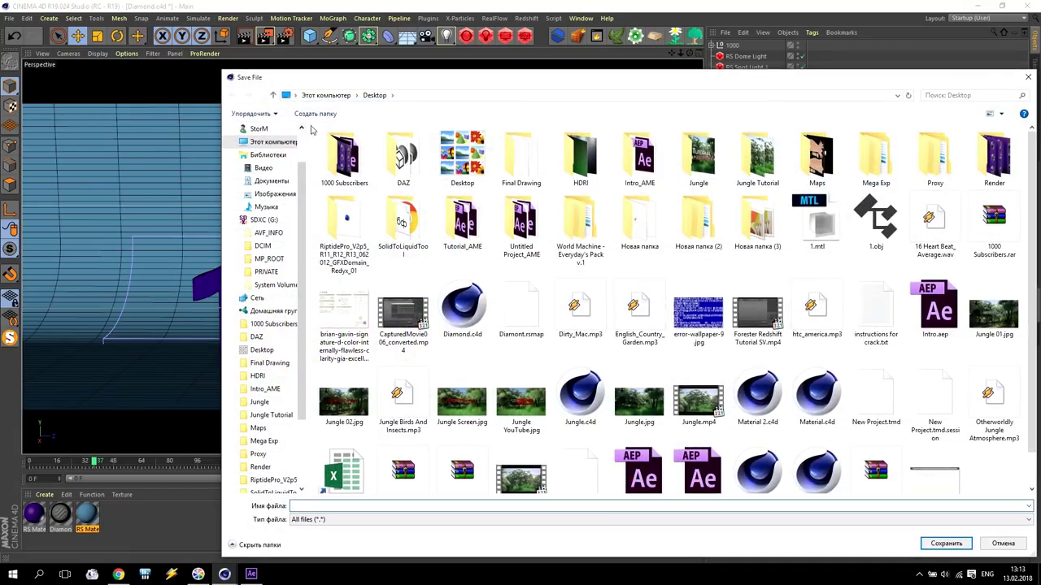
pyautogui.click(317, 116)
pyautogui.write('Tutoria')
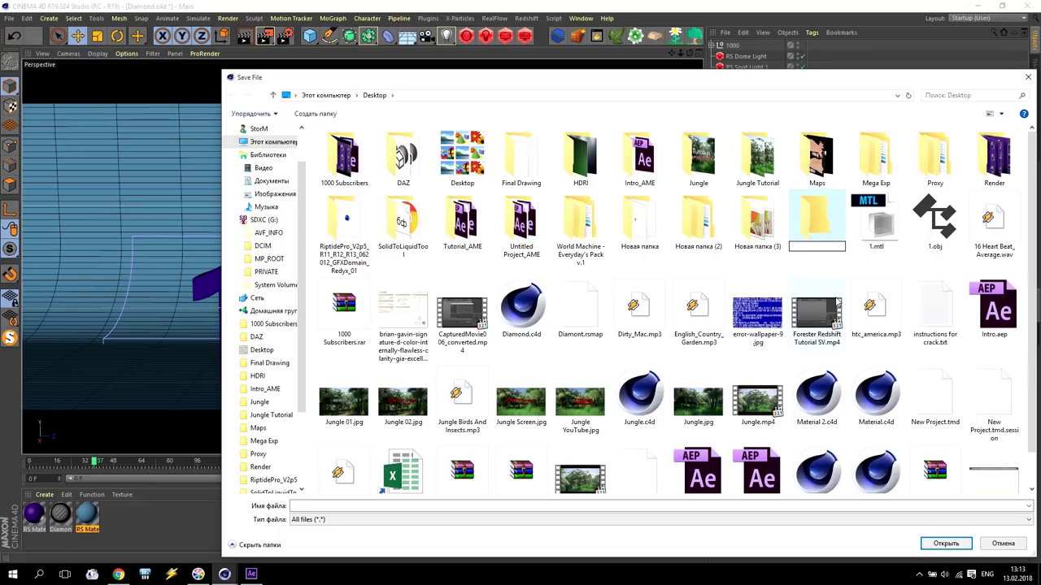
pyautogui.write('l Diamond')
pyautogui.click(866, 294)
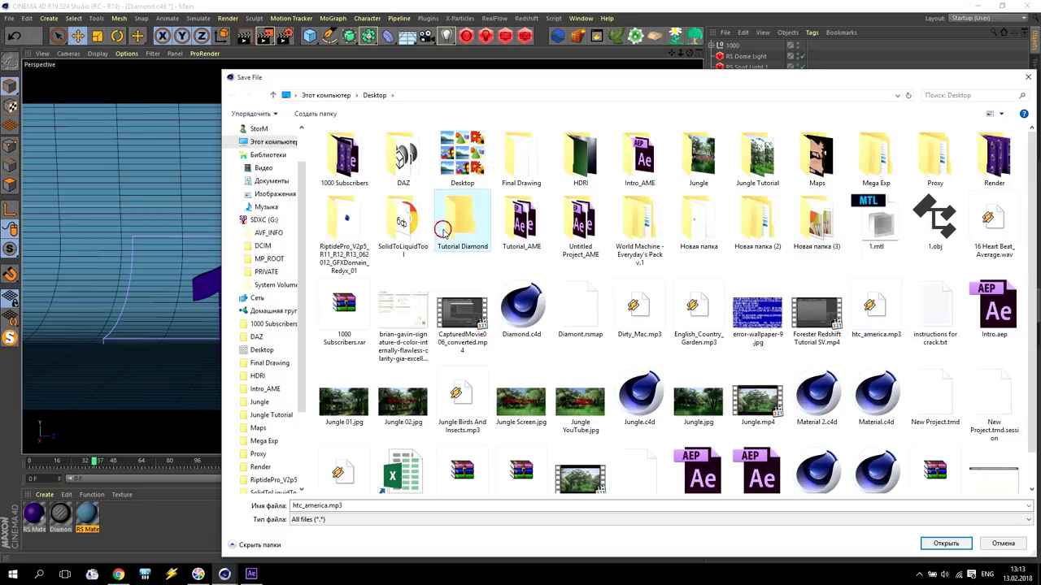
pyautogui.doubleClick(444, 240)
pyautogui.doubleClick(382, 505)
pyautogui.write('Diamond')
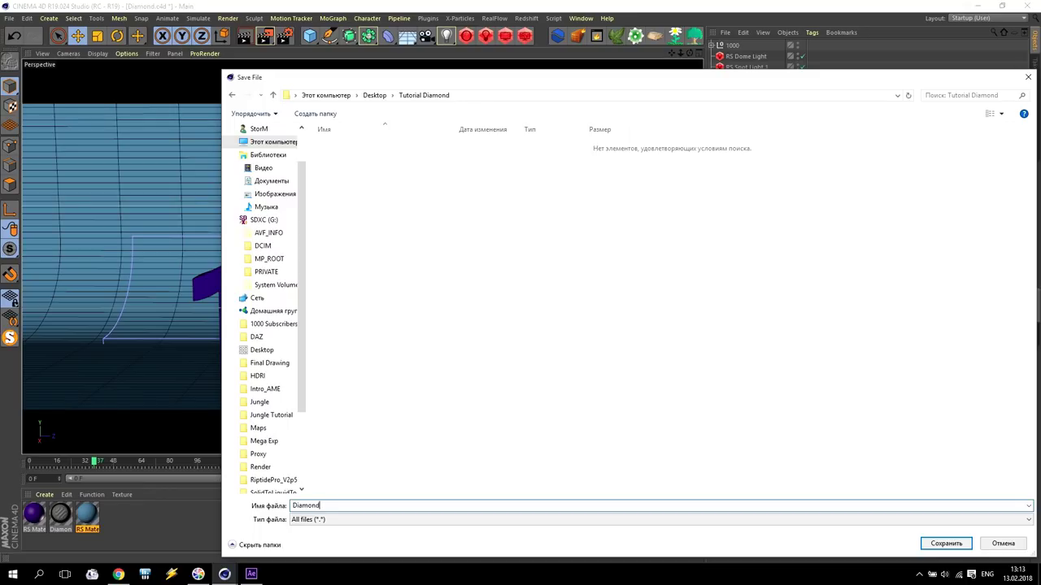
pyautogui.click(946, 544)
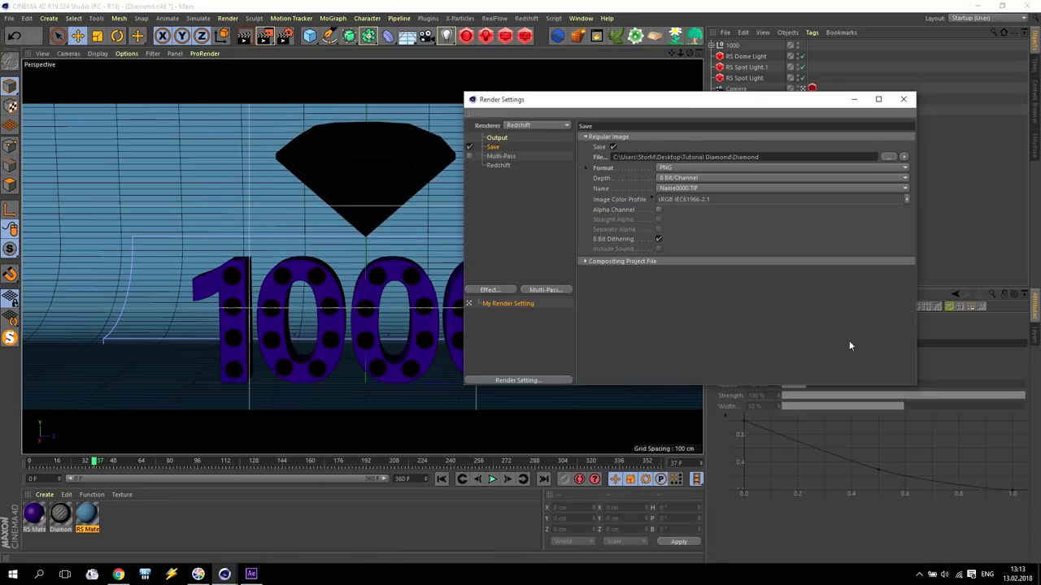
pyautogui.click(690, 177)
pyautogui.click(683, 199)
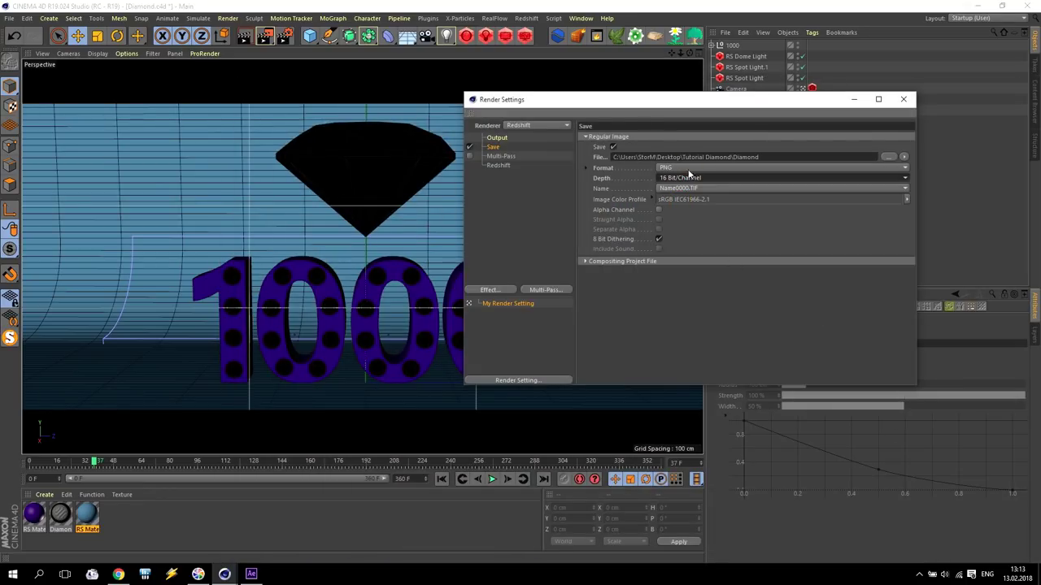
# - Set Redshift's unified sampling to Samples Min 32 and Samples Max 64
pyautogui.click(497, 166)
pyautogui.click(599, 138)
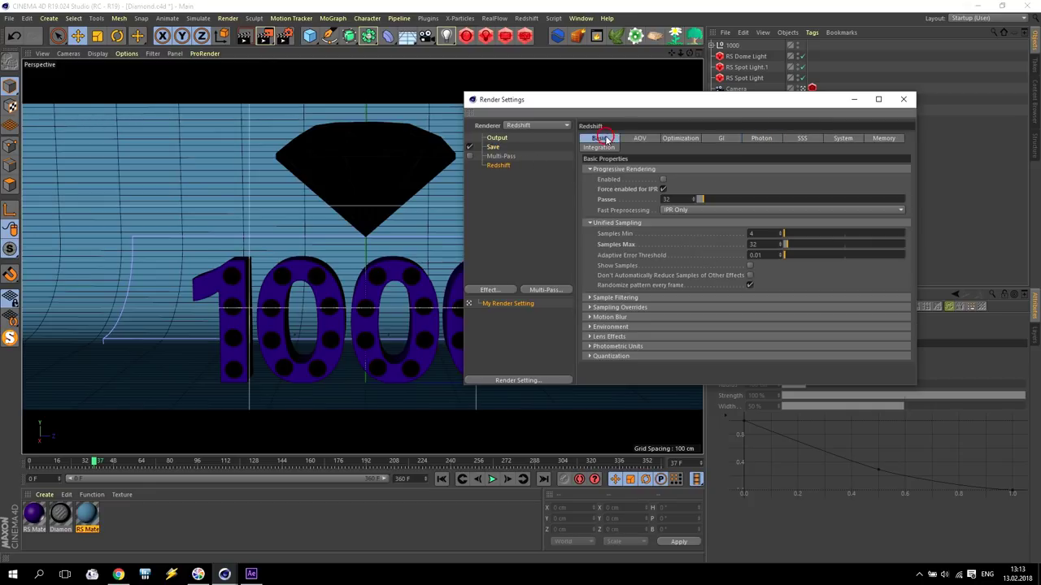
pyautogui.write('64')
pyautogui.hotkey('shift', 'Tab')
pyautogui.write('32')
pyautogui.press('Return')
# - Enable Redshift AOVs and add one AOV of type Refractions
pyautogui.click(640, 139)
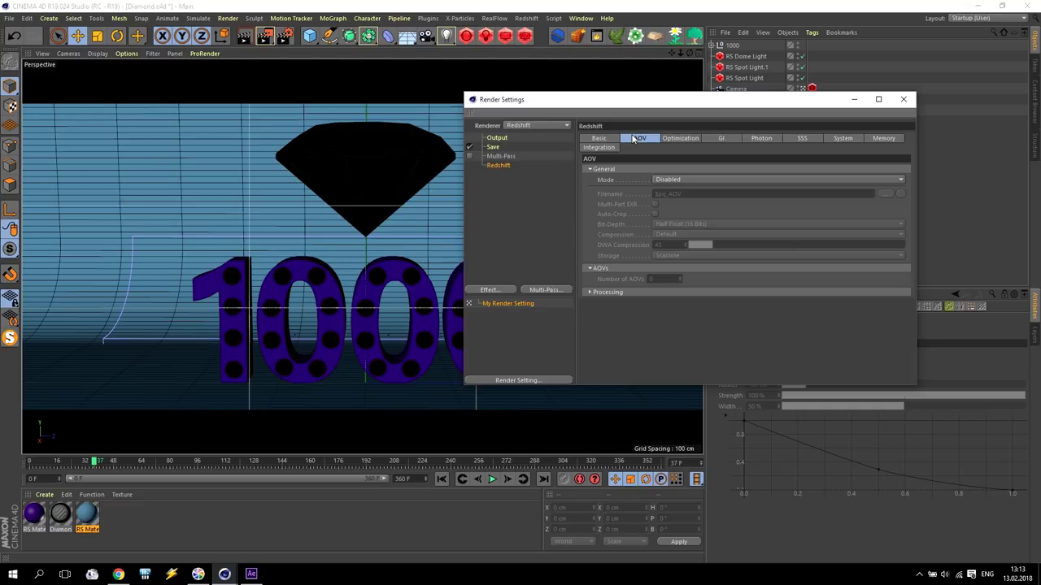
pyautogui.click(673, 181)
pyautogui.click(669, 198)
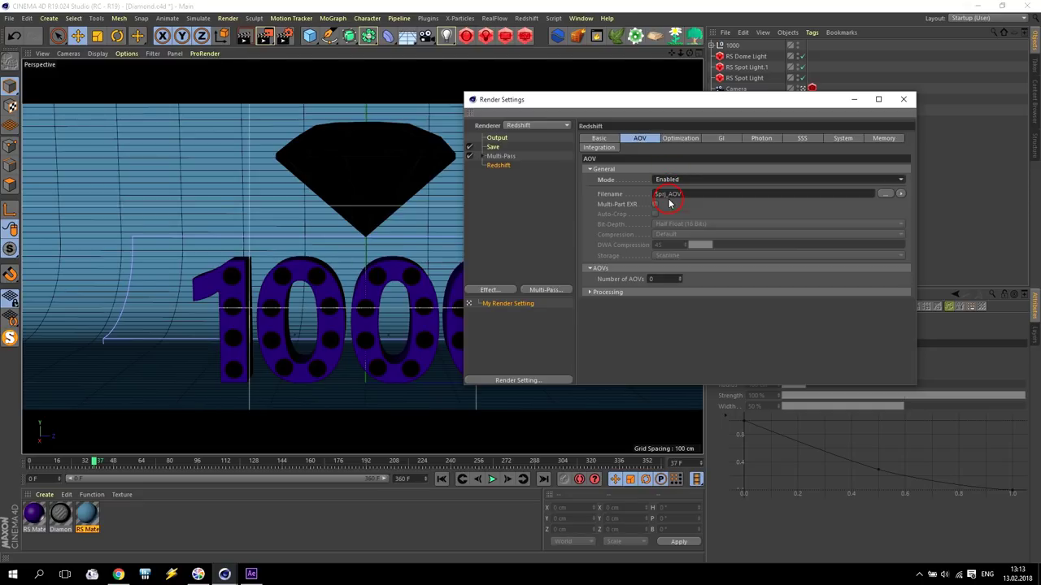
pyautogui.click(592, 169)
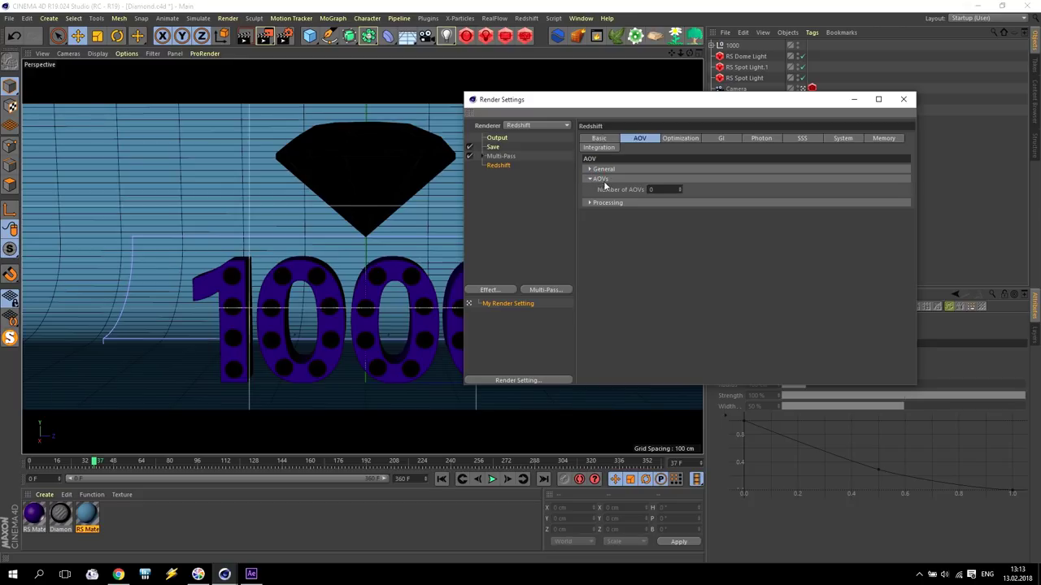
pyautogui.click(681, 187)
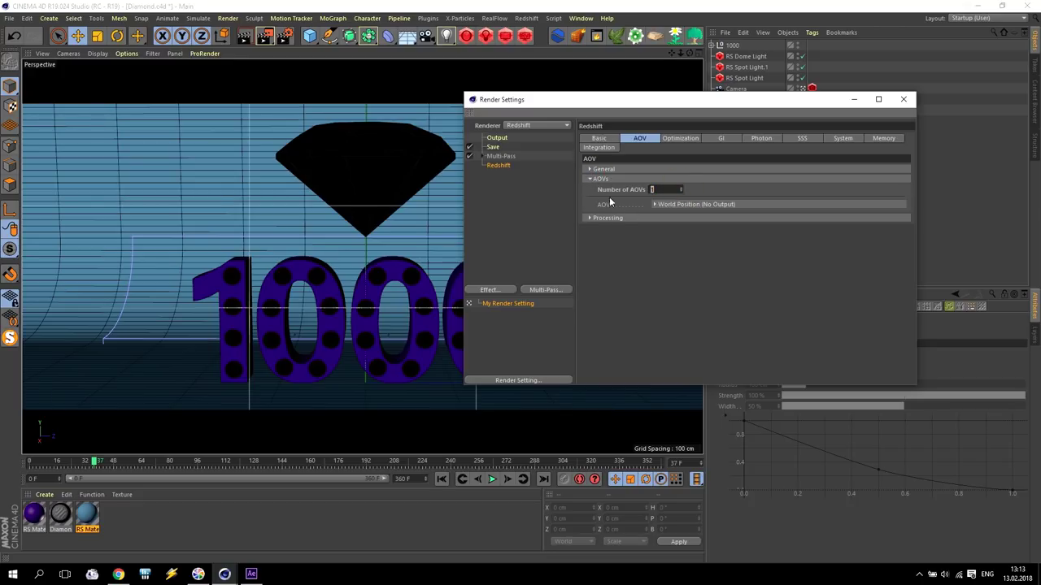
pyautogui.click(655, 205)
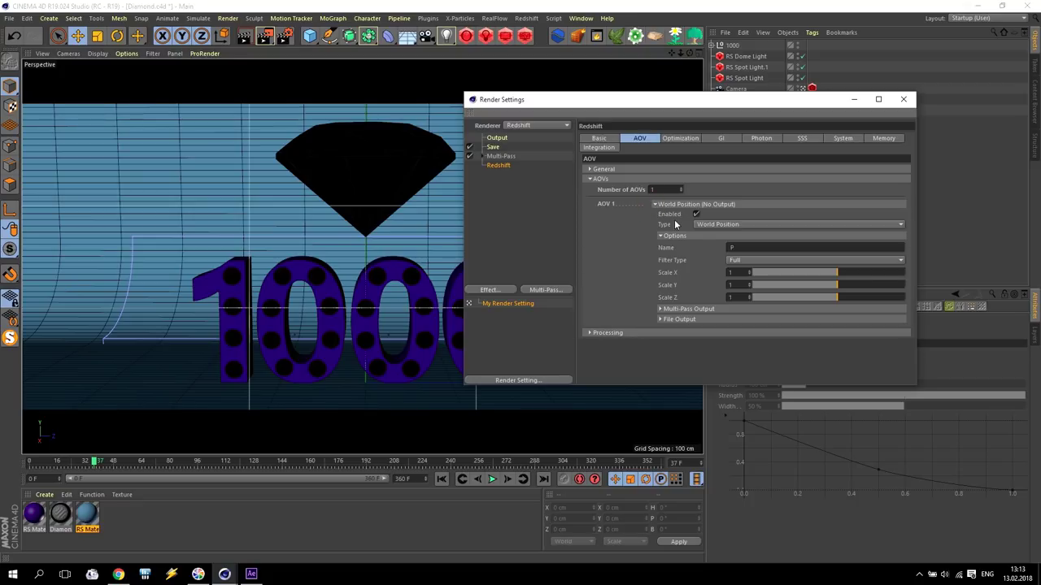
pyautogui.click(715, 228)
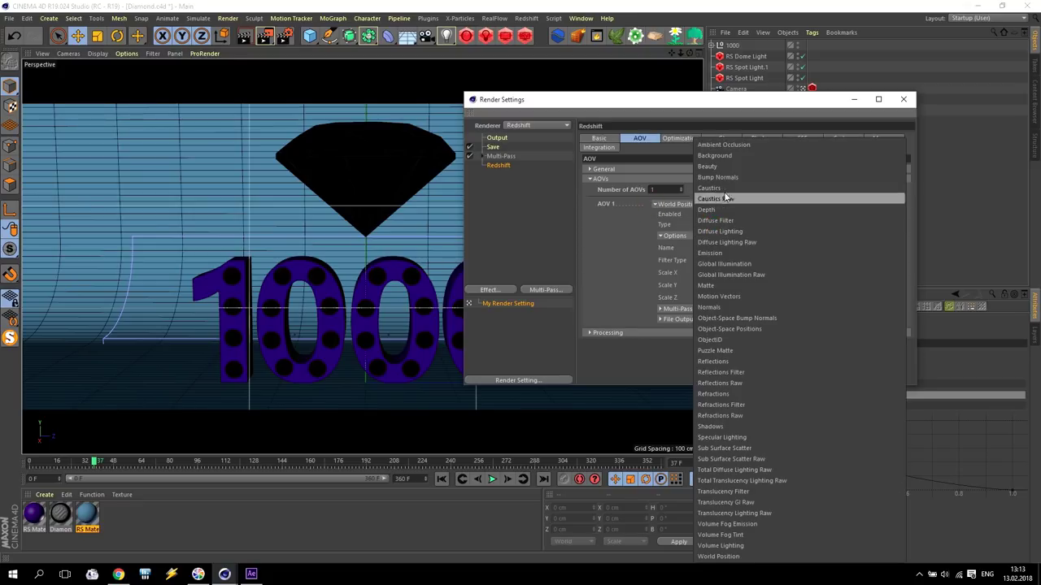
pyautogui.click(730, 395)
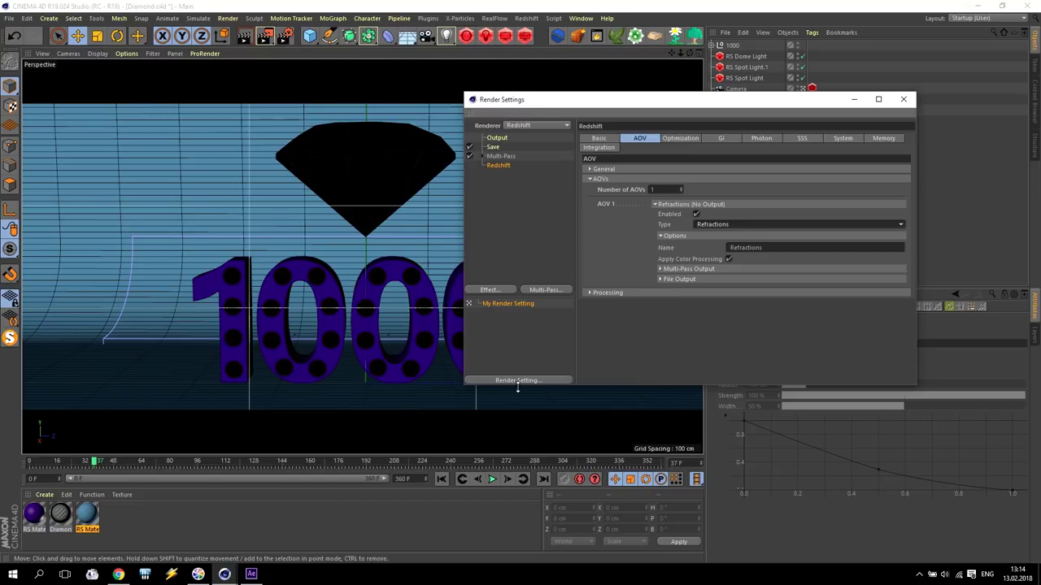
# - Enable multi-pass and file output for the Refractions AOV, saving it as 16-bit PNG, and close the render settings
pyautogui.click(667, 270)
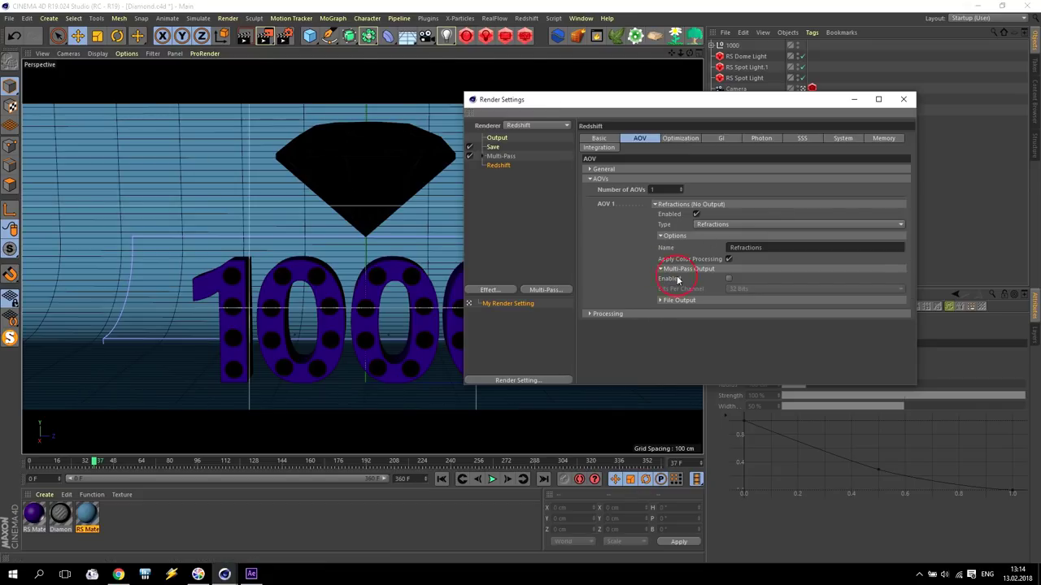
pyautogui.click(727, 279)
pyautogui.click(673, 270)
pyautogui.click(672, 279)
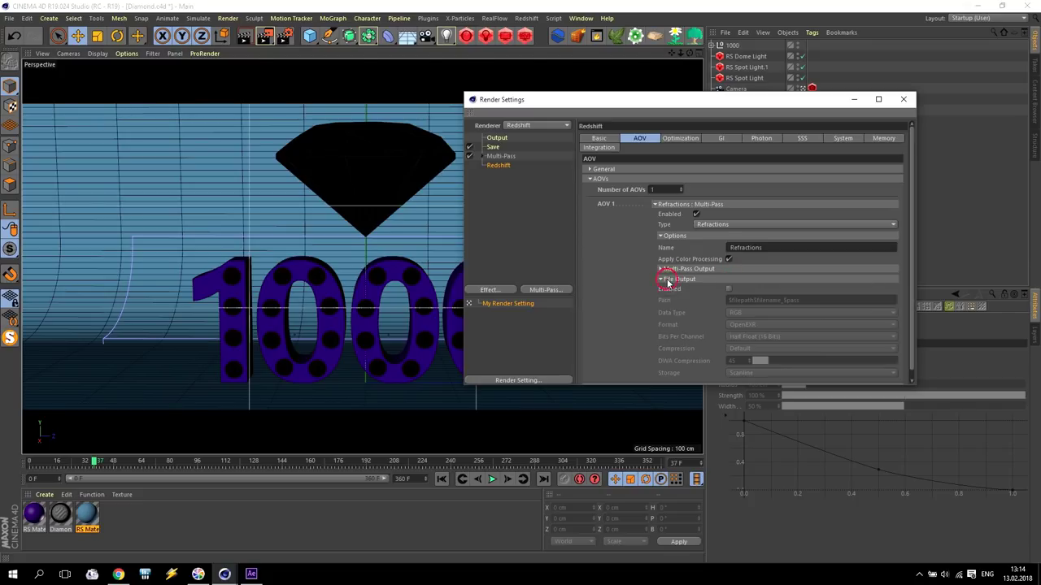
pyautogui.click(729, 291)
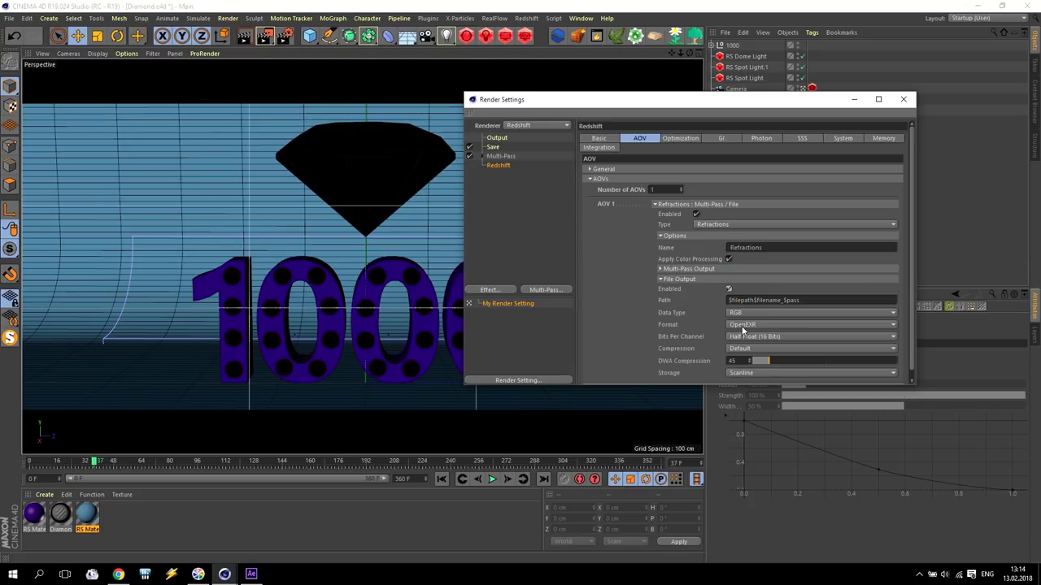
pyautogui.click(742, 325)
pyautogui.click(742, 353)
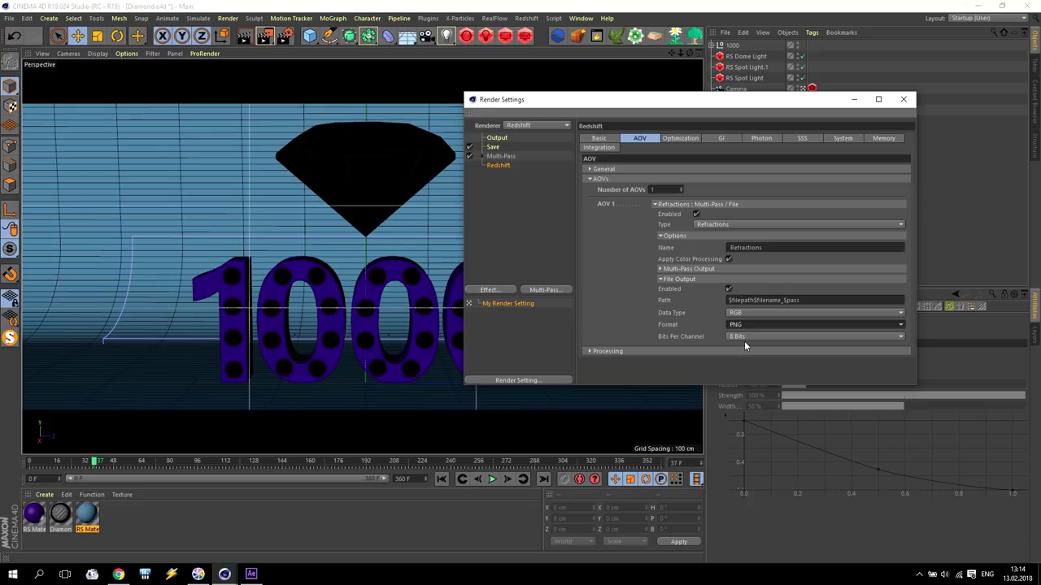
pyautogui.click(744, 337)
pyautogui.click(750, 359)
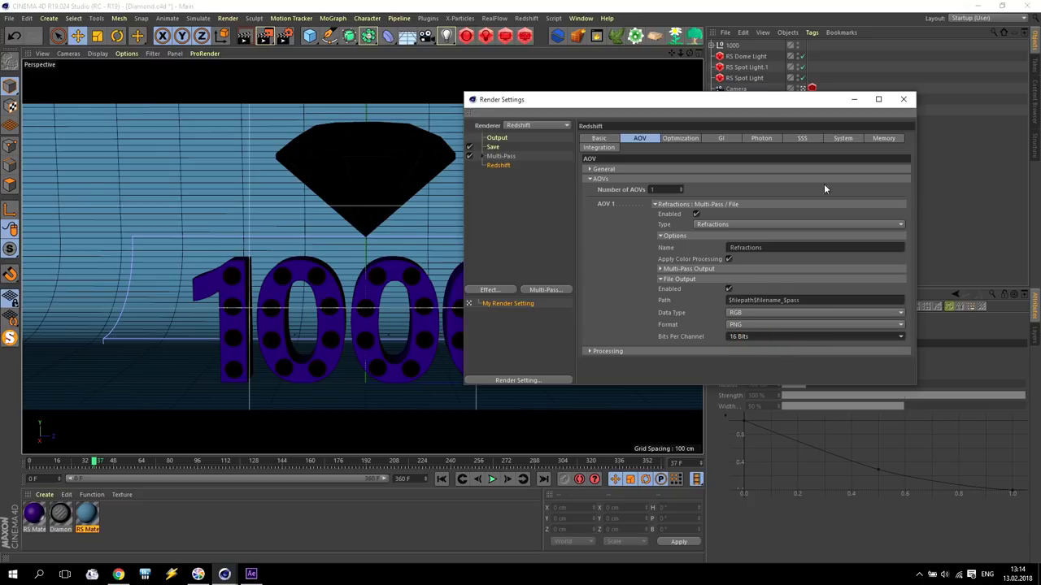
pyautogui.click(902, 100)
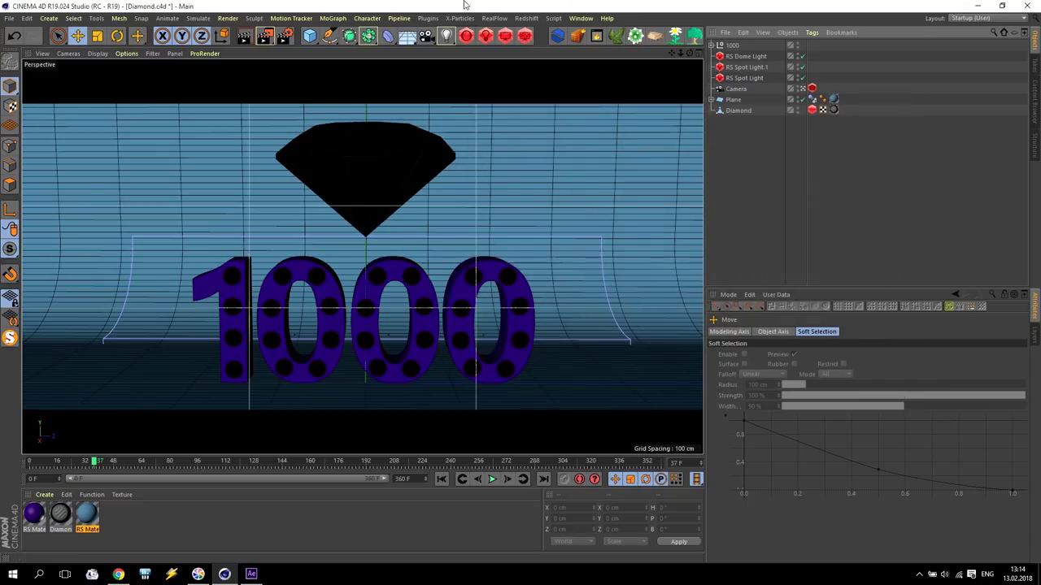
# - Render the scene to the Picture Viewer and inspect the Refractions layer in single-pass view
pyautogui.click(264, 41)
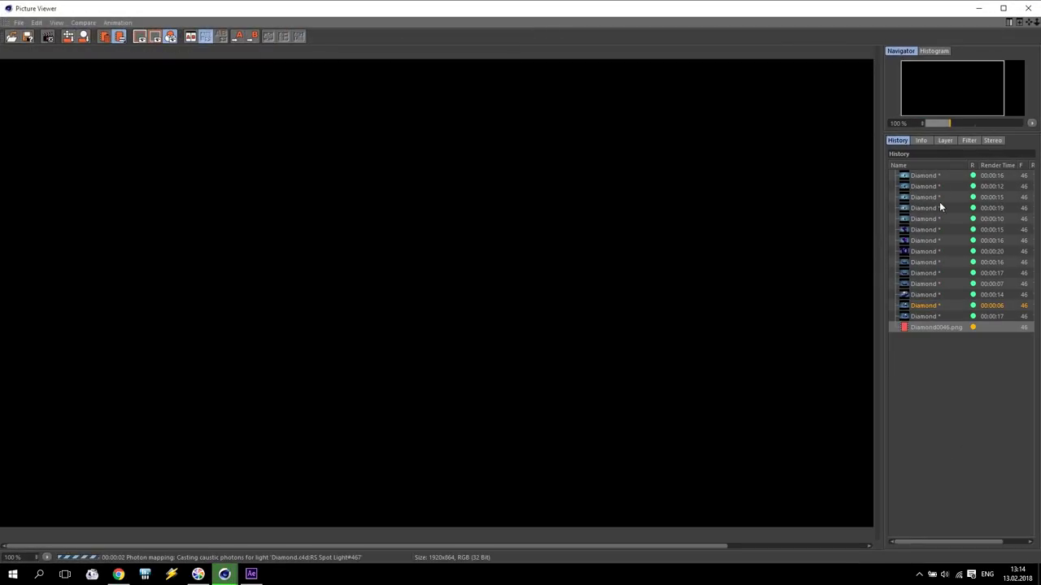
pyautogui.click(945, 141)
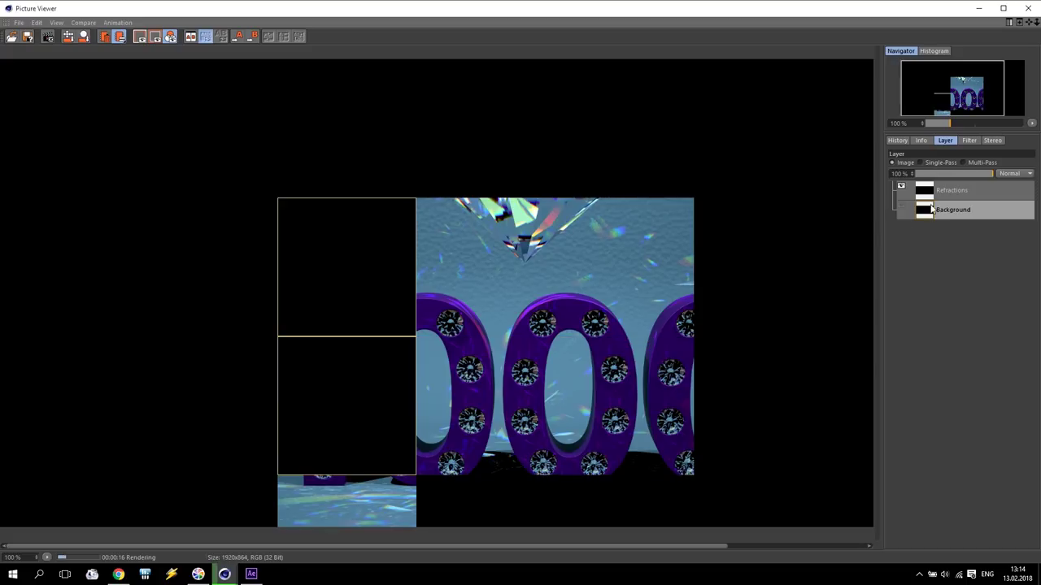
pyautogui.click(920, 163)
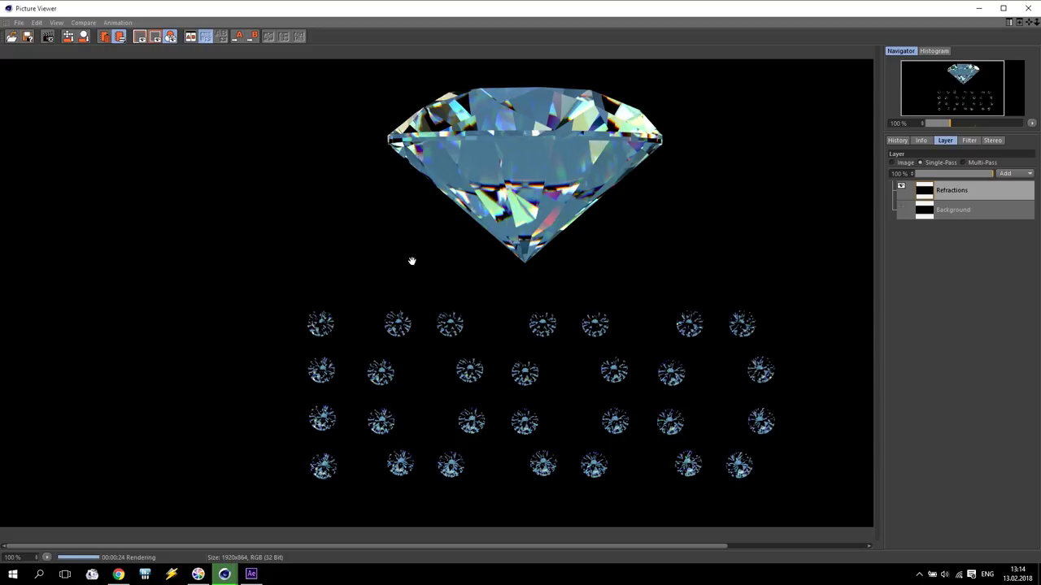
pyautogui.click(907, 141)
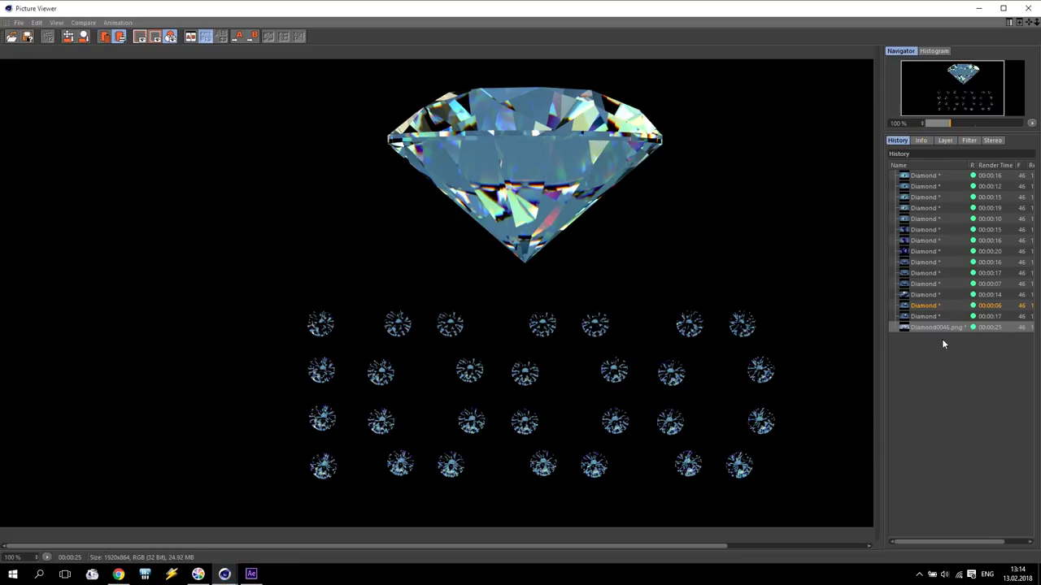
# - Switch to After Effects and import Diamond_AOV_Refractions.png and Diamond0046.png from the Tutorial Diamond folder on the desktop
pyautogui.click(252, 574)
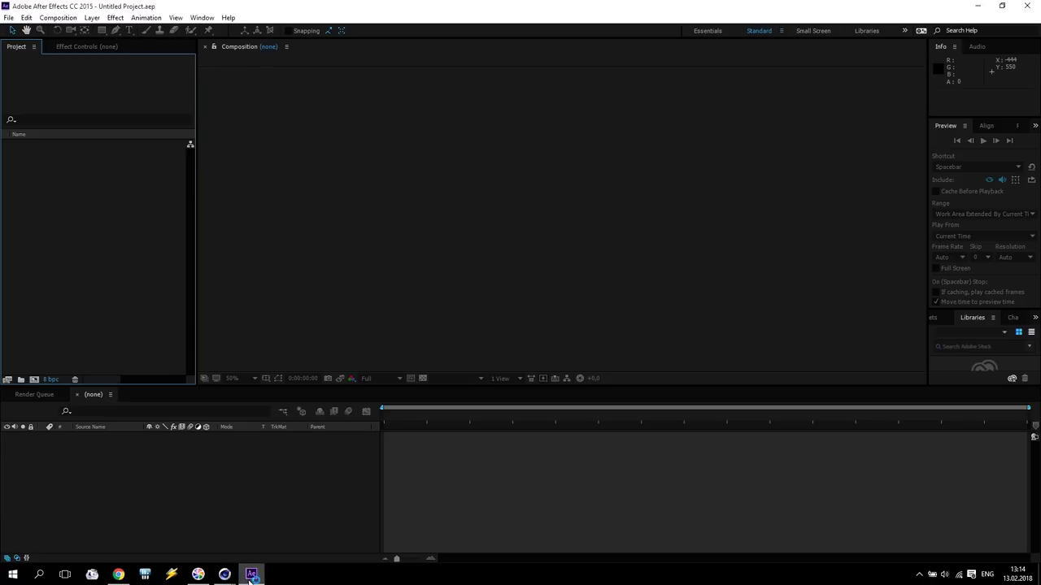
pyautogui.doubleClick(60, 254)
pyautogui.click(581, 37)
pyautogui.doubleClick(76, 207)
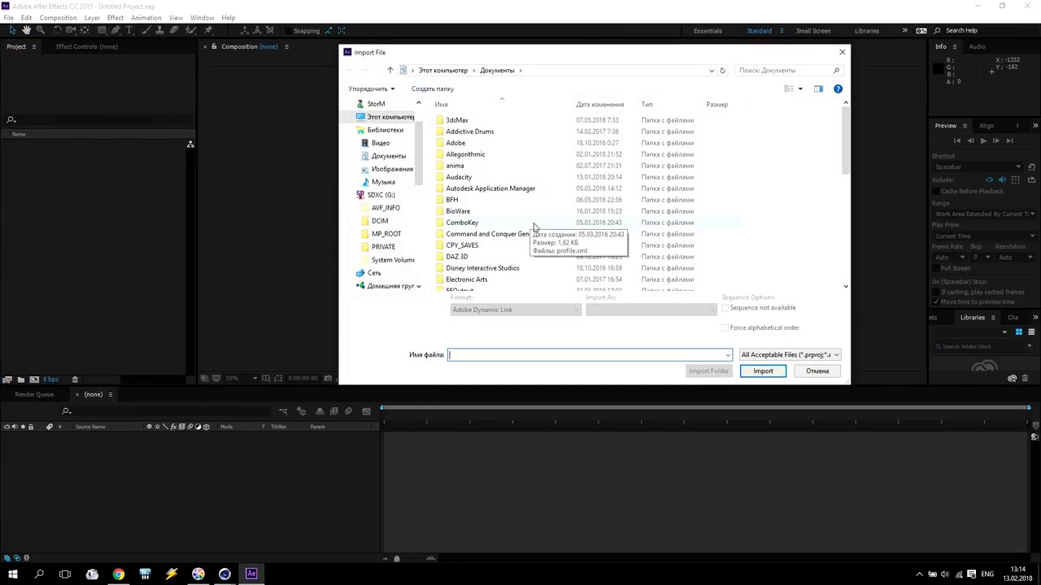
pyautogui.click(418, 105)
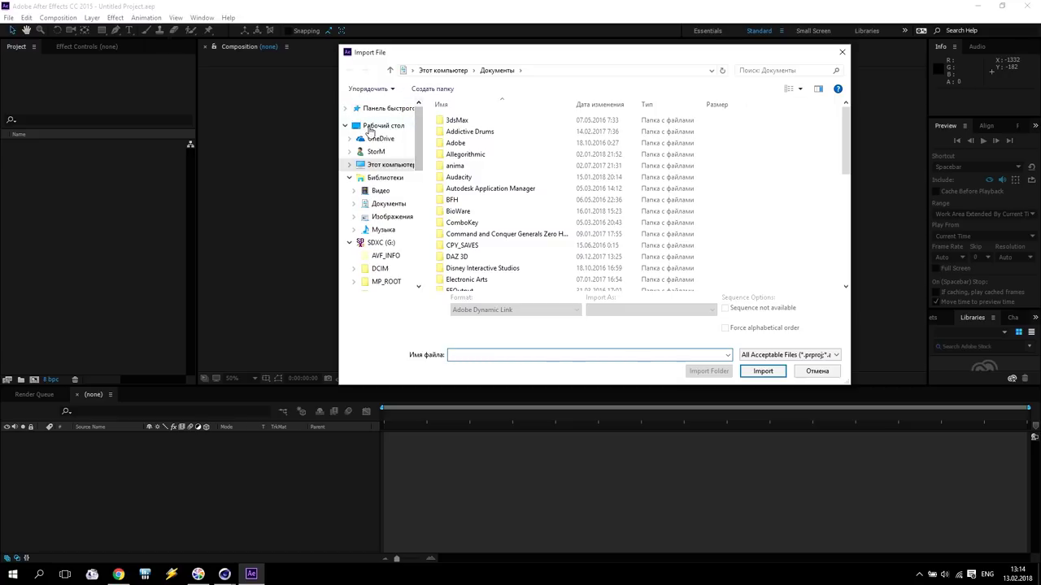
pyautogui.click(383, 125)
pyautogui.scroll(-5, 549, 211)
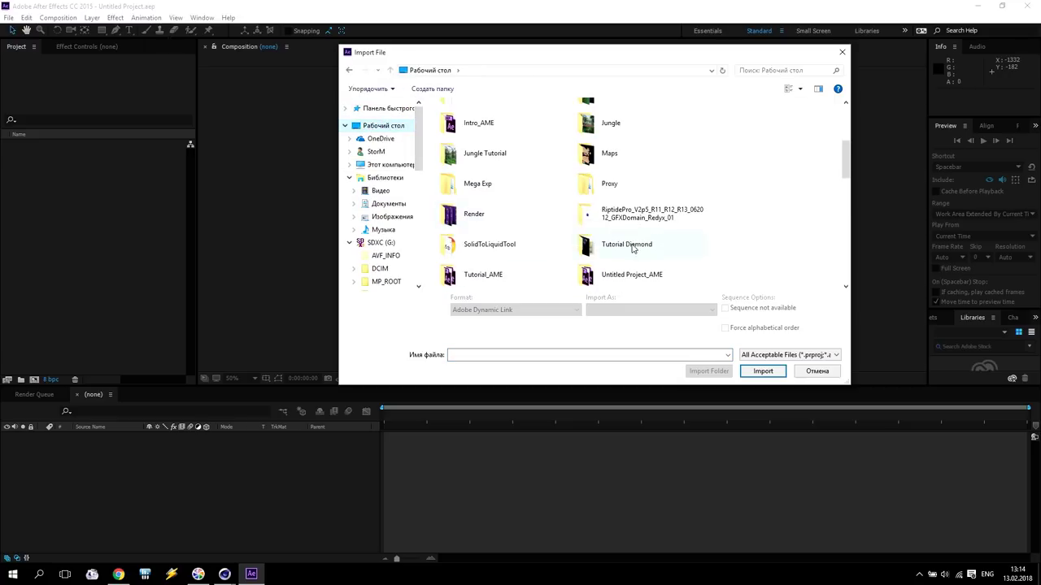
pyautogui.doubleClick(632, 249)
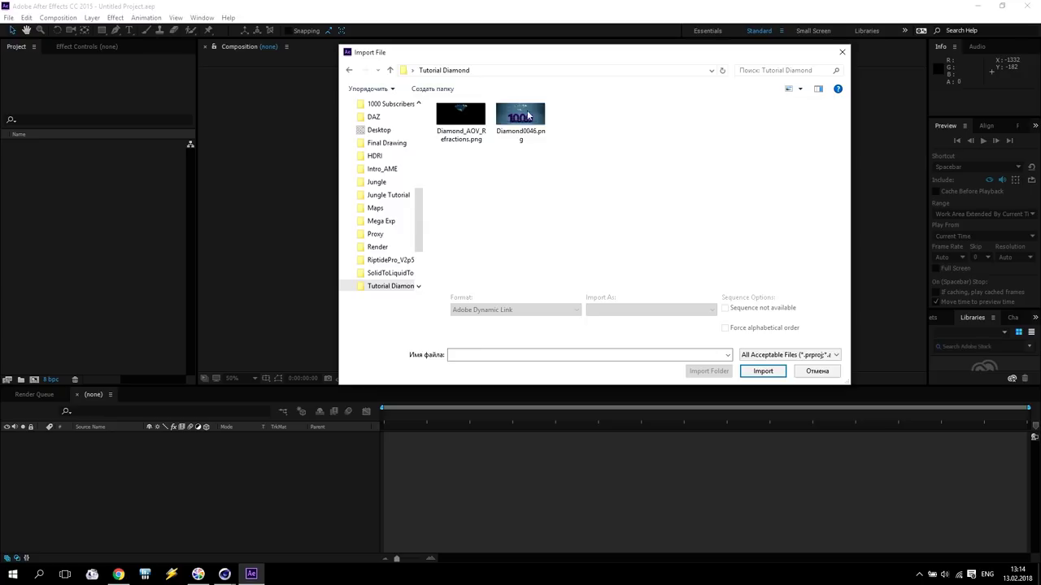
pyautogui.moveTo(458, 161); pyautogui.dragTo(123, 209)
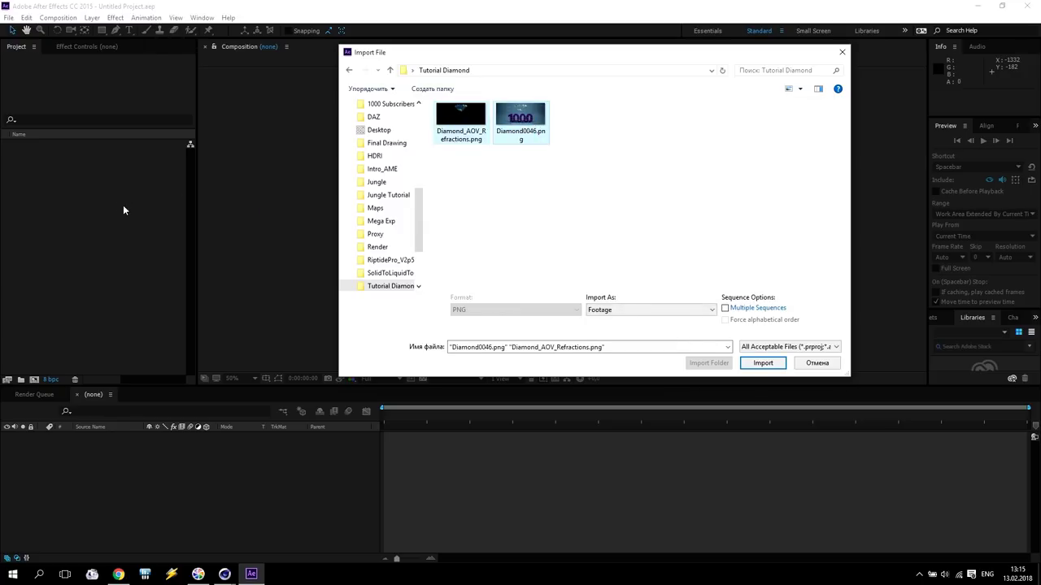
pyautogui.click(769, 365)
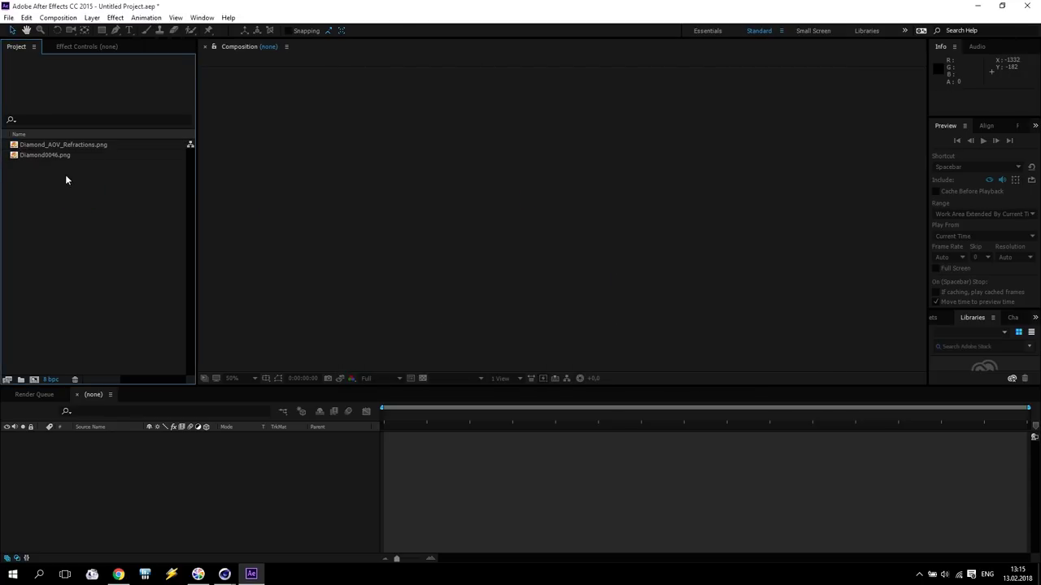
# - Create a composition from Diamond0046.png and set the project colour depth to 16 bpc
pyautogui.moveTo(31, 156); pyautogui.dragTo(38, 382)
pyautogui.keyDown('alt'); pyautogui.click(52, 380); pyautogui.keyUp('alt')
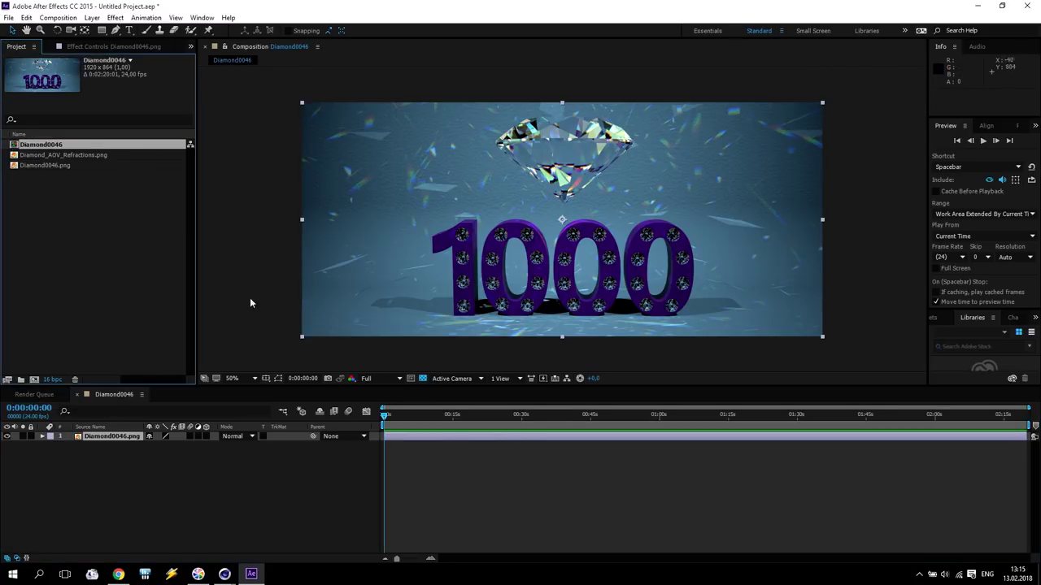
# - Add Diamond_AOV_Refractions.png to the composition above Diamond0046.png and set its blending mode to Screen
pyautogui.click(50, 155)
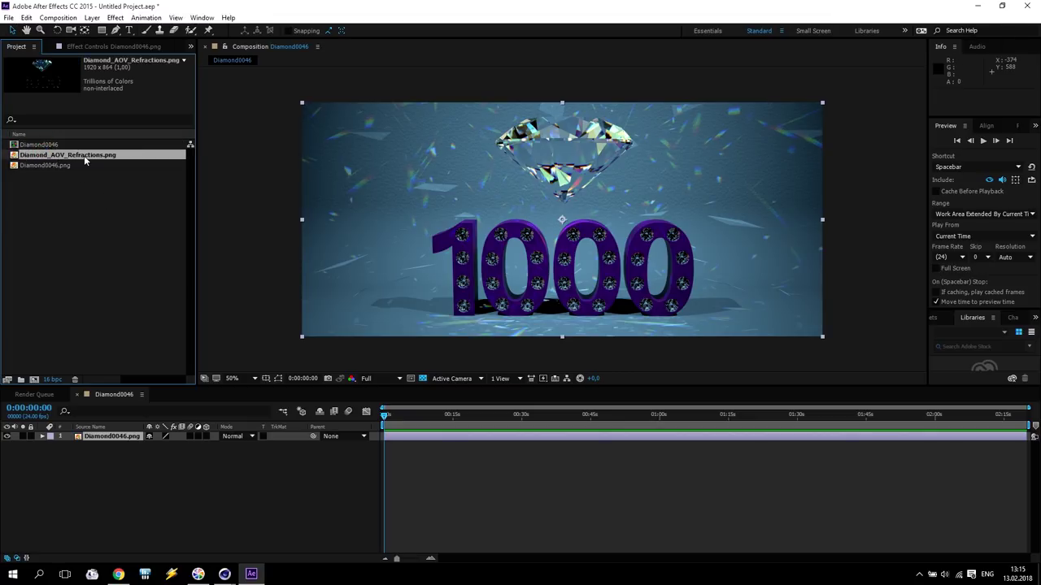
pyautogui.moveTo(84, 155); pyautogui.dragTo(108, 439)
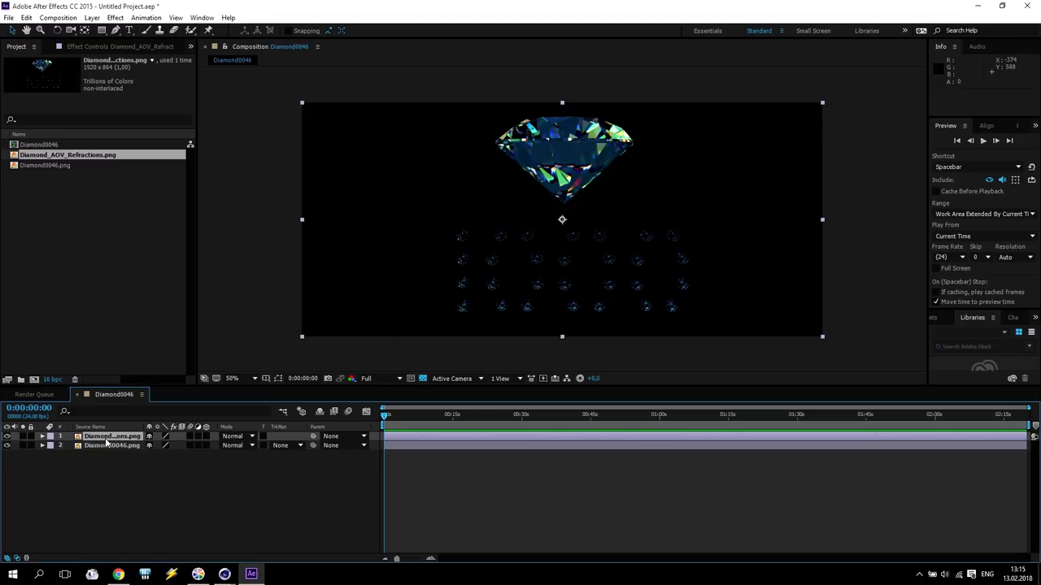
pyautogui.click(235, 437)
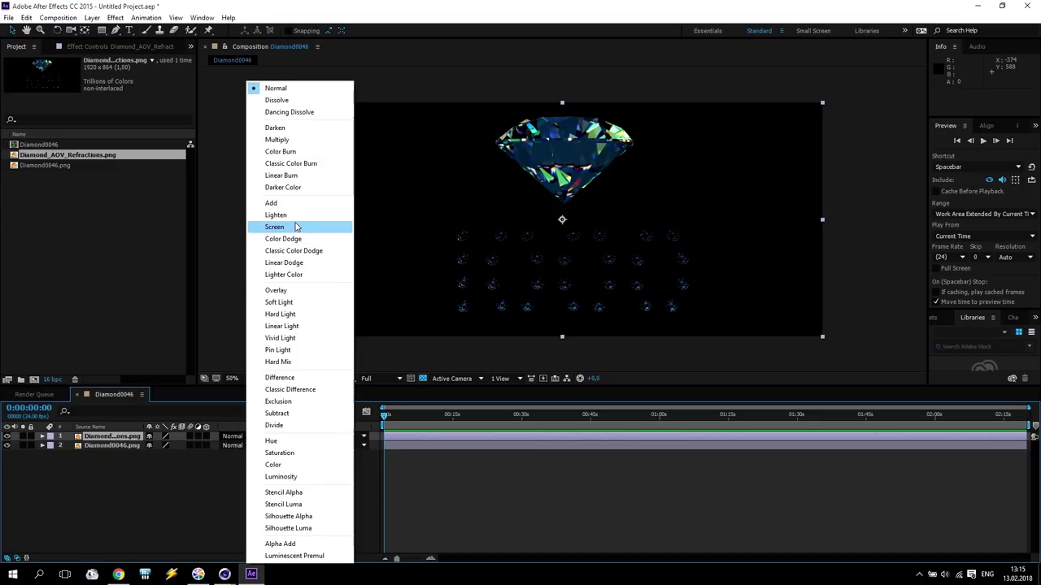
pyautogui.click(296, 227)
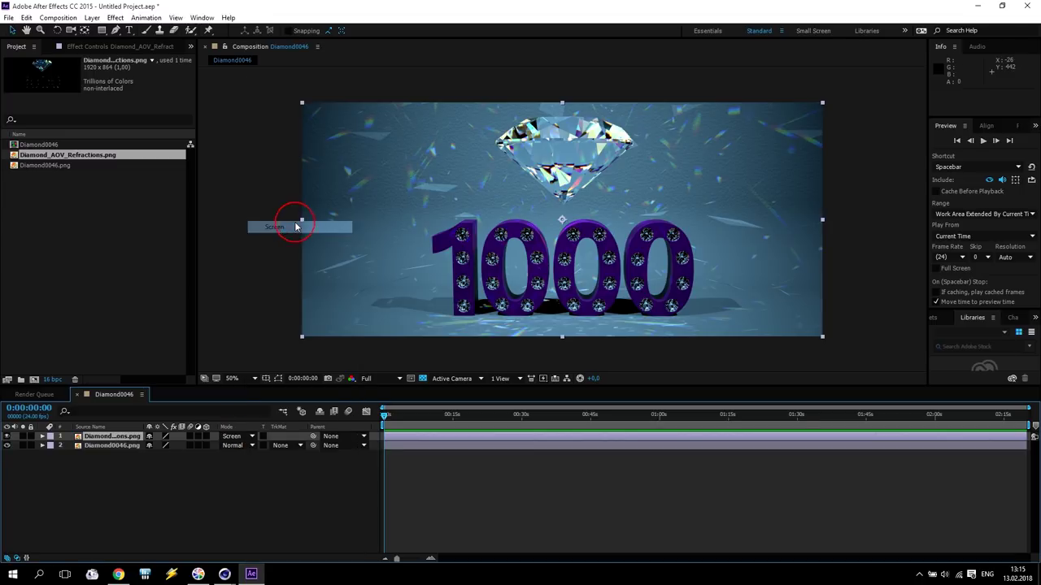
# - Toggle the visibility of the Refractions layer several times to compare the image with and without it
pyautogui.click(8, 437)
pyautogui.click(8, 437)
pyautogui.click(9, 436)
pyautogui.click(8, 437)
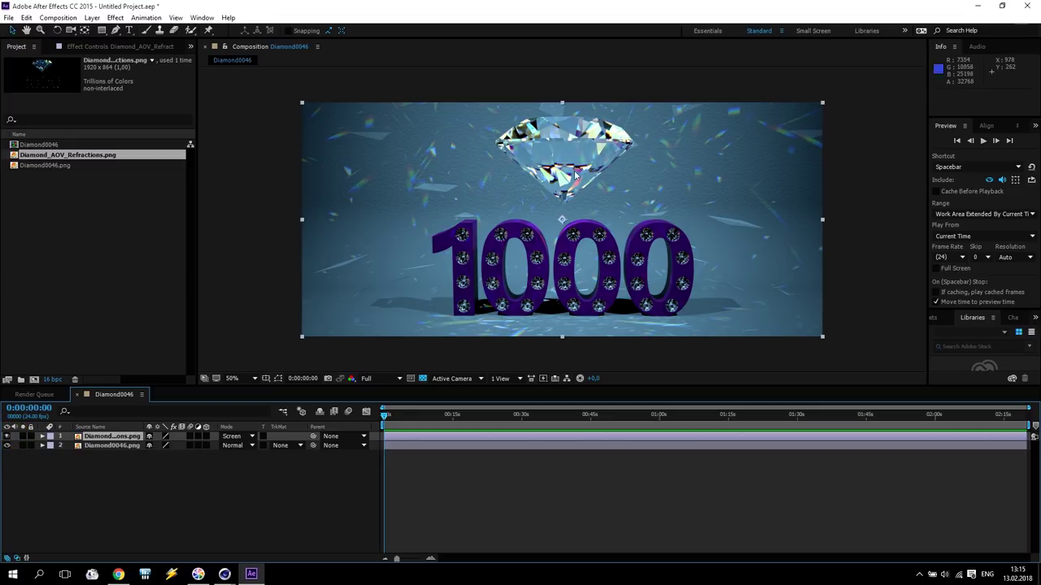
pyautogui.click(8, 437)
pyautogui.click(8, 436)
# - Apply the Trapcode Starglow effect to the Diamond_AOV_Refractions.png layer
pyautogui.click(105, 438)
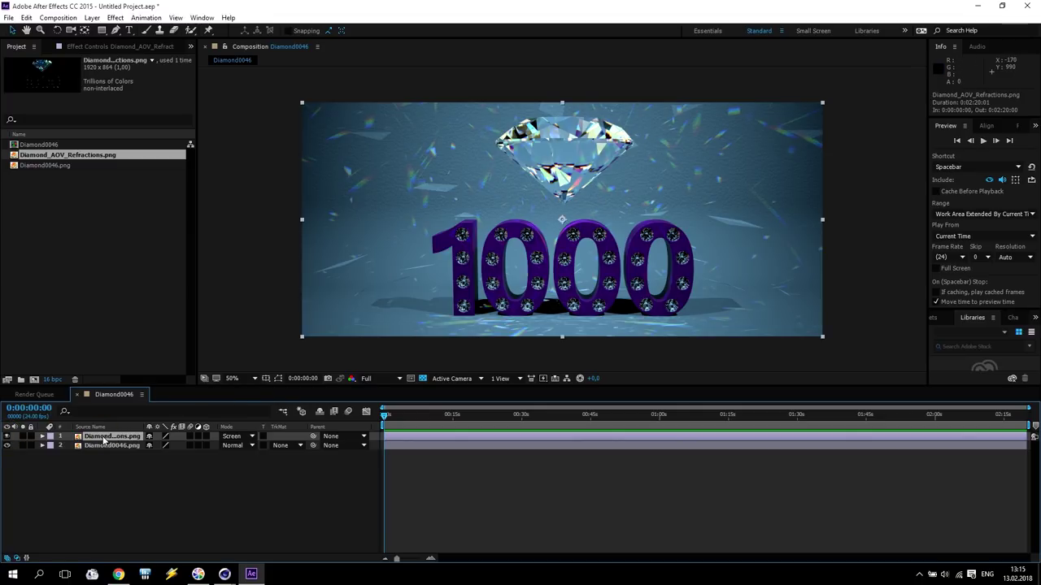
pyautogui.click(116, 18)
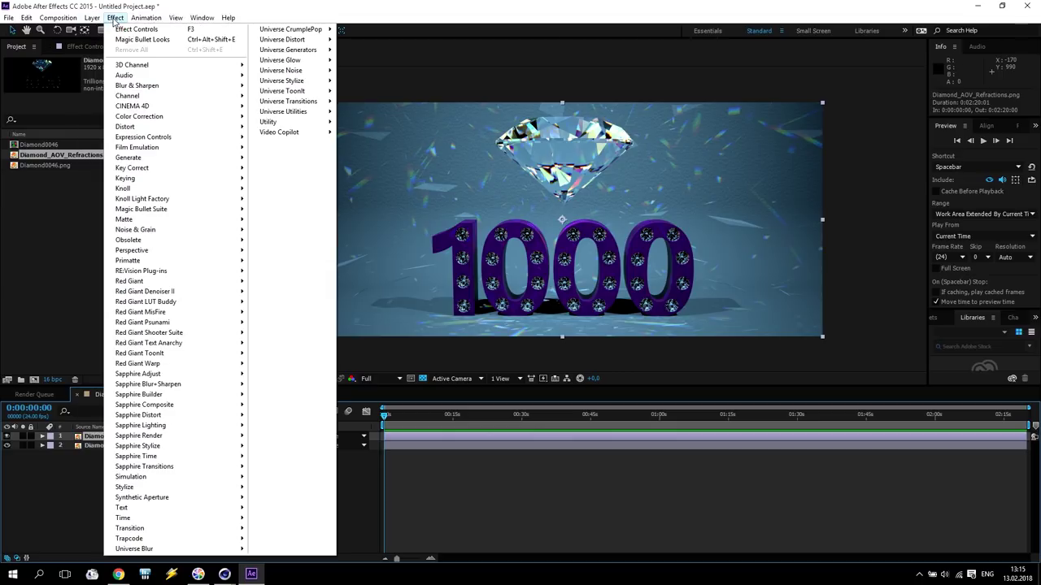
pyautogui.moveTo(128, 539)
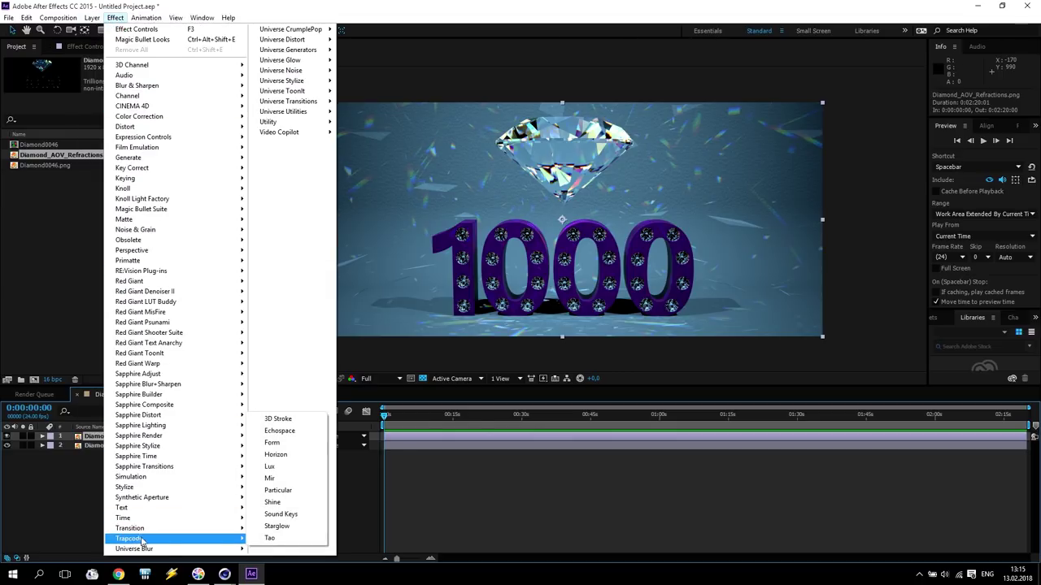
pyautogui.click(297, 527)
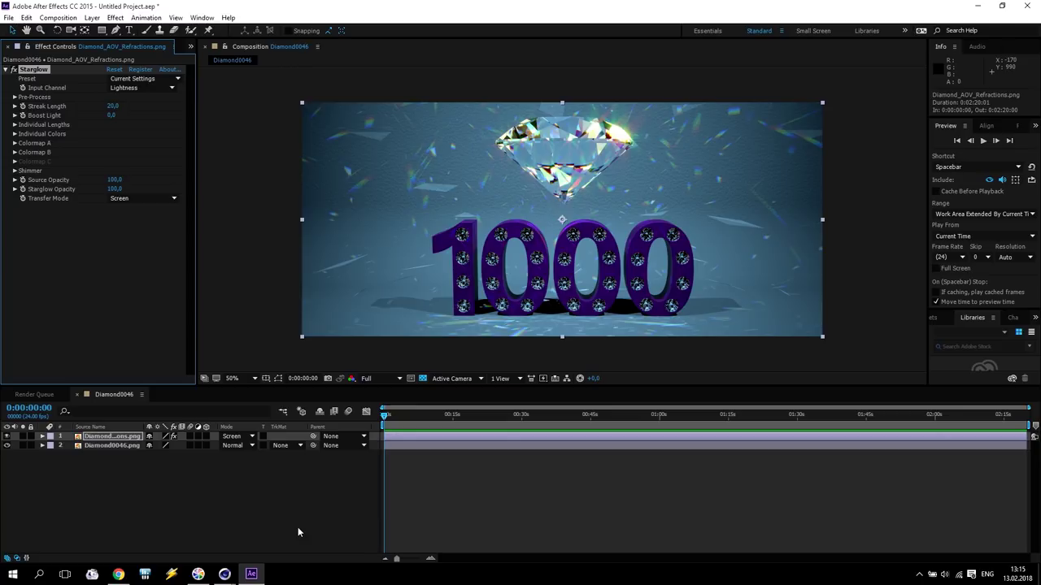
# - Try the White Star and Blacklight Glow presets for Starglow, settle on White Star 2, and inspect the glow up close
pyautogui.click(135, 78)
pyautogui.click(167, 73)
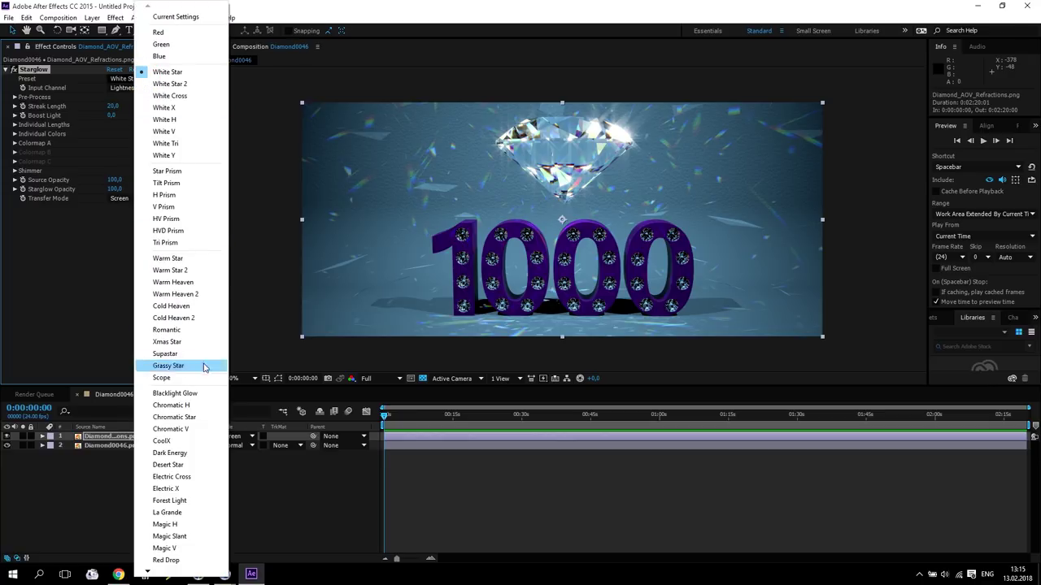
pyautogui.click(172, 393)
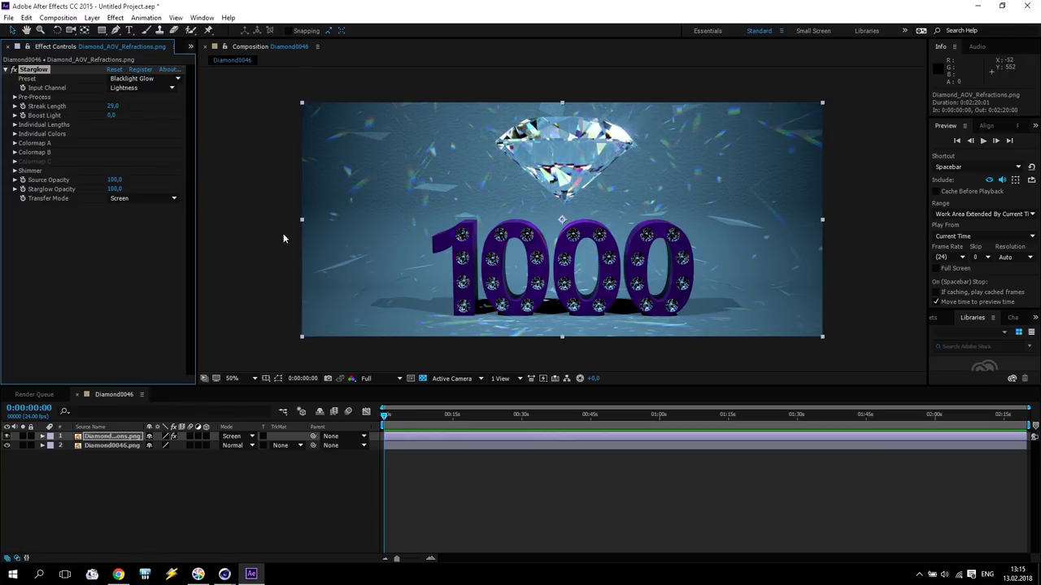
pyautogui.click(159, 78)
pyautogui.click(168, 84)
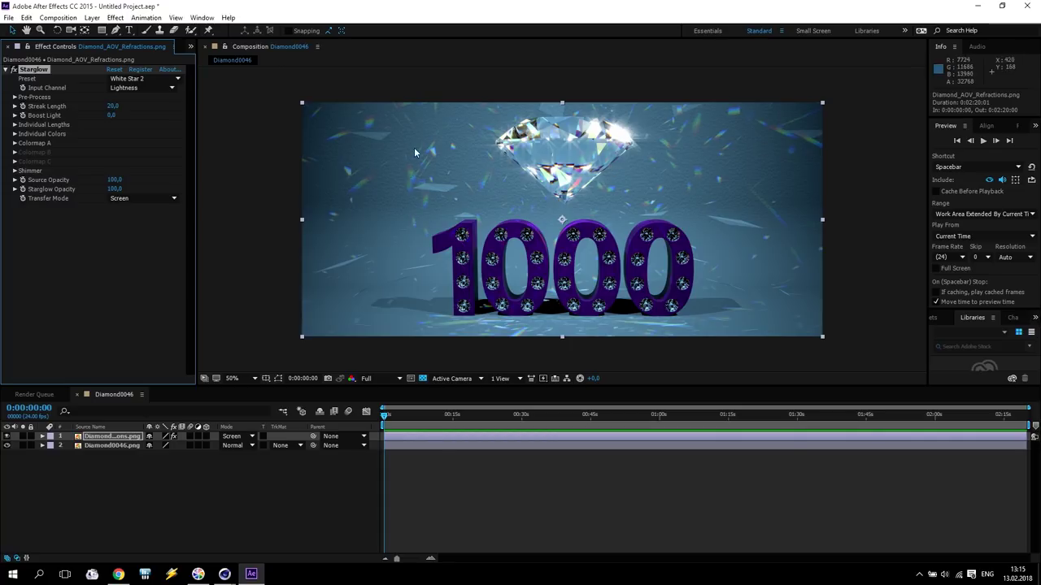
pyautogui.press('.')
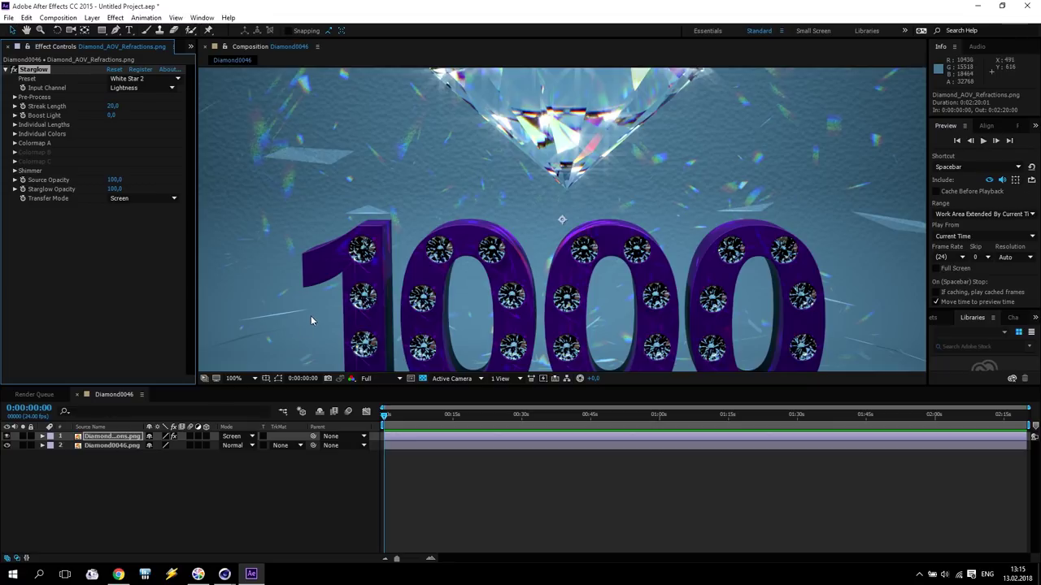
pyautogui.press(',')
# - Hide the Refractions layer and apply Starglow with the White Star 2 preset to the Diamond0046.png layer
pyautogui.click(7, 436)
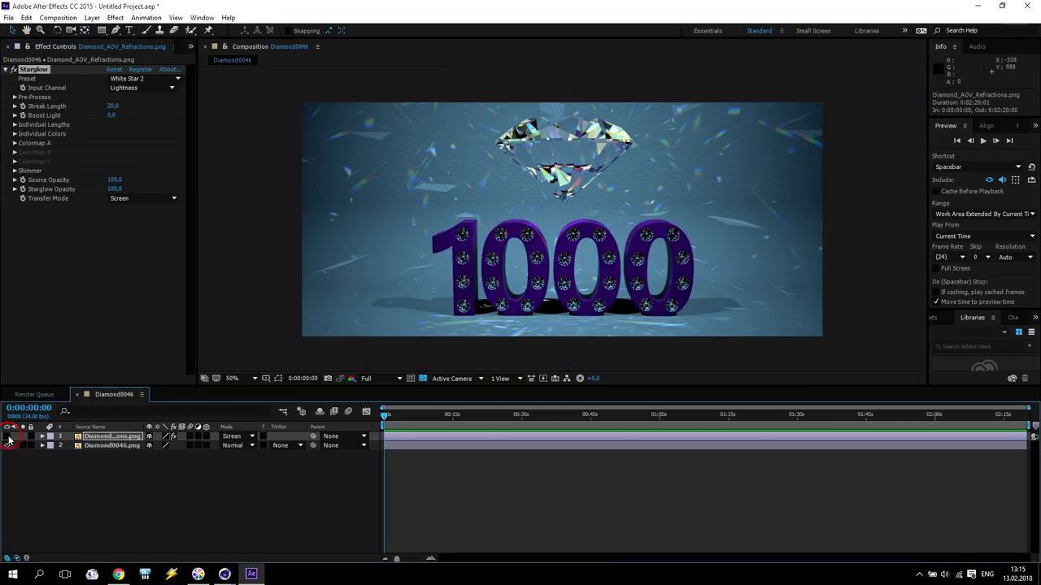
pyautogui.click(99, 446)
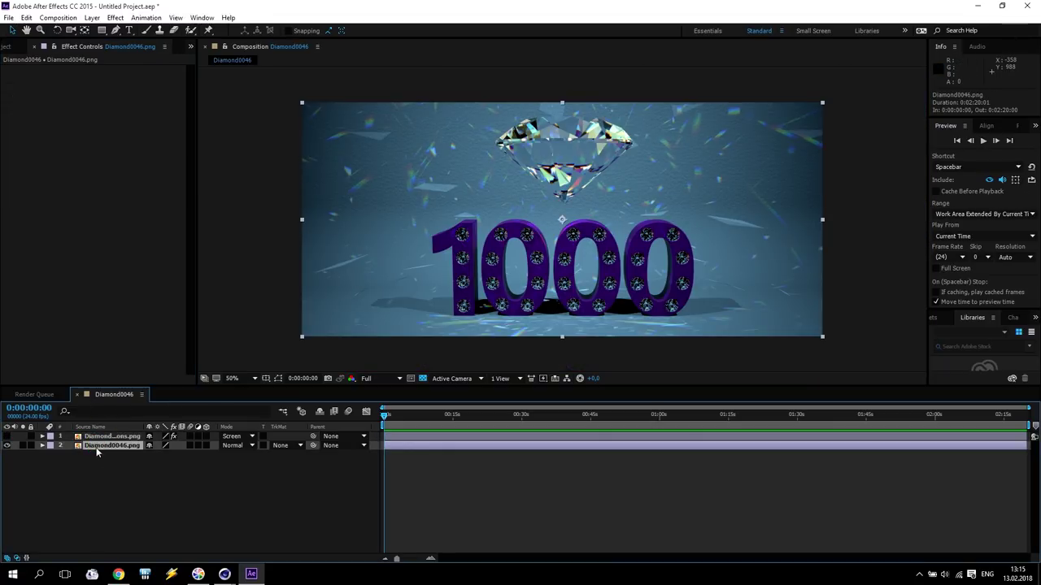
pyautogui.click(115, 17)
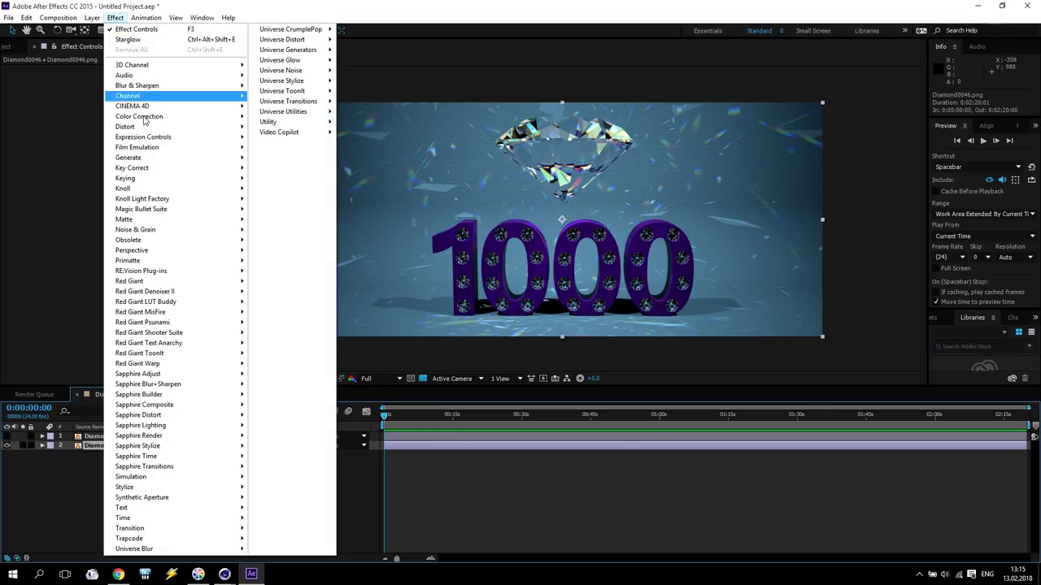
pyautogui.moveTo(151, 538)
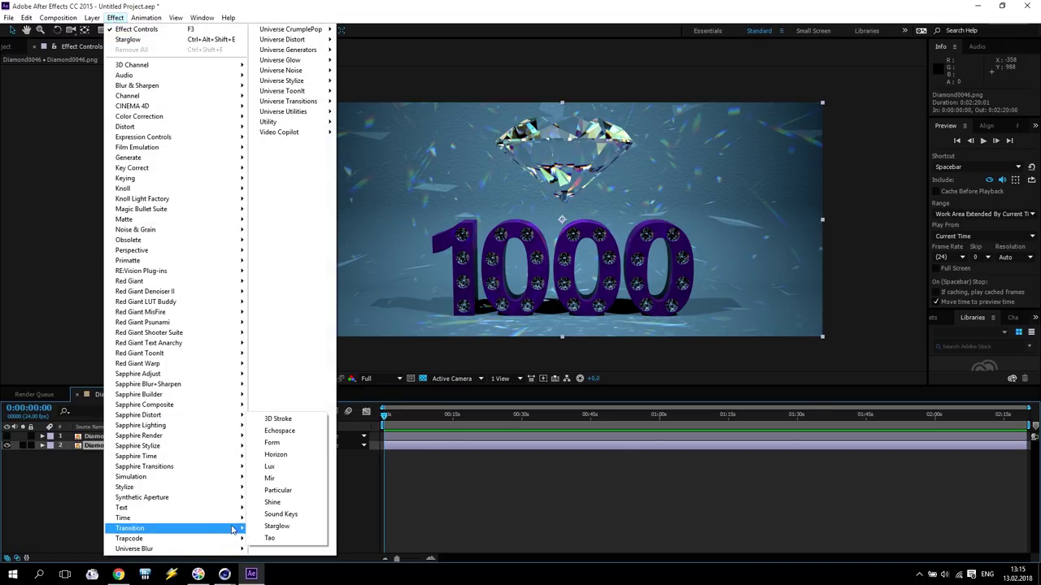
pyautogui.click(281, 532)
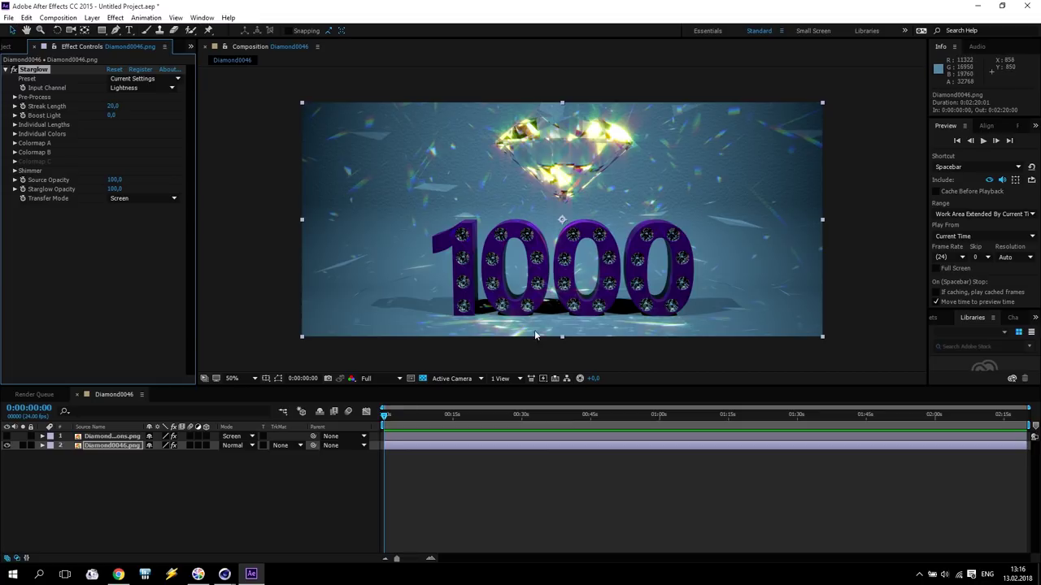
pyautogui.click(144, 78)
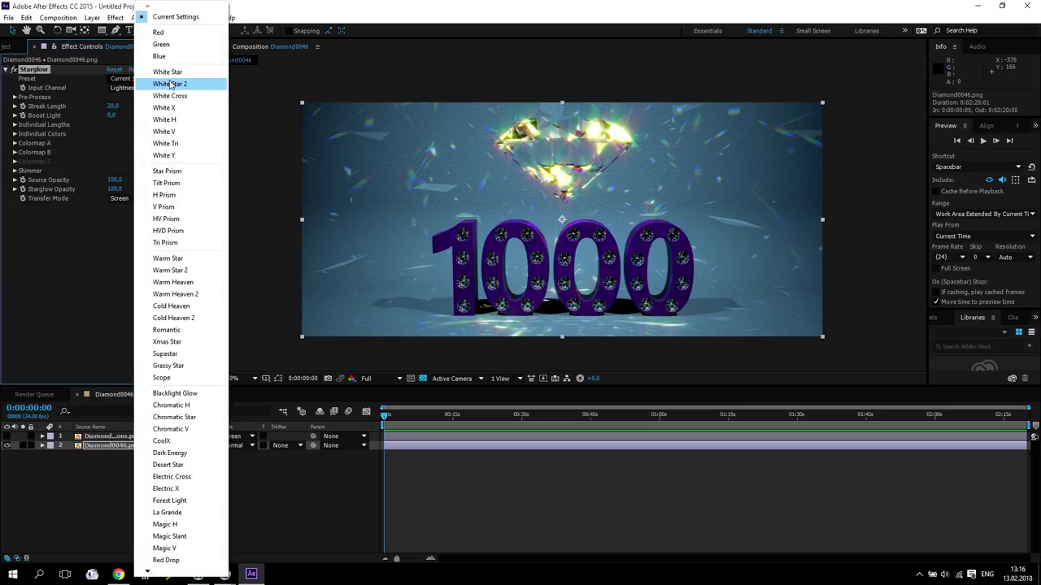
pyautogui.click(170, 83)
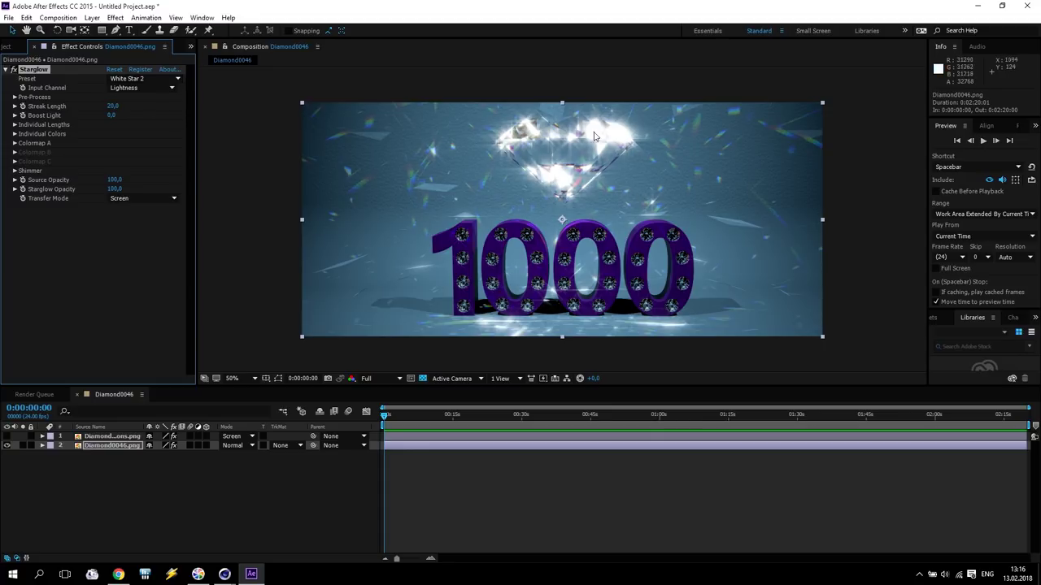
# - Disable Starglow on the Diamond0046.png layer and make the Refractions layer visible again
pyautogui.click(13, 70)
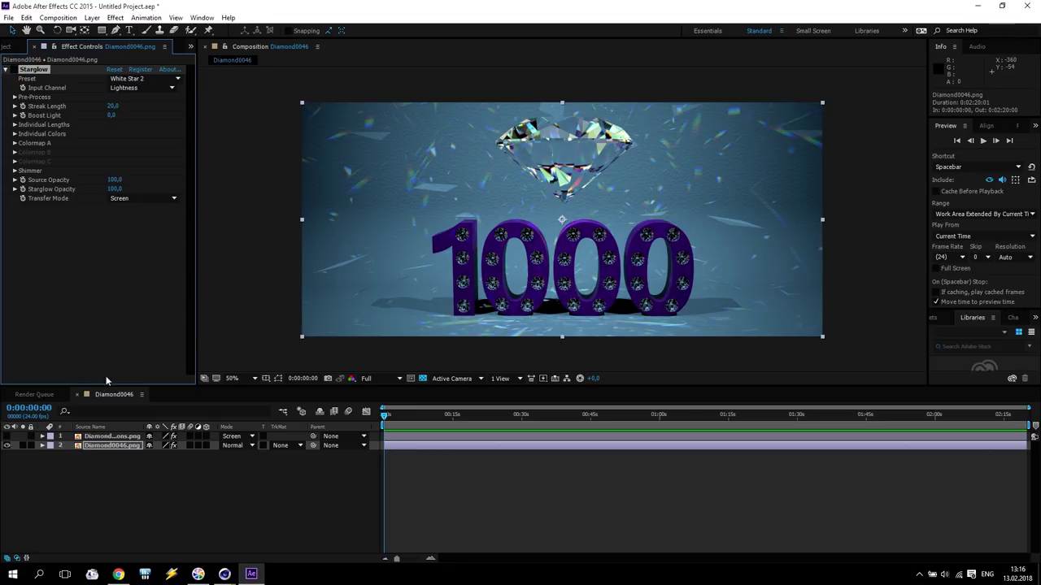
pyautogui.click(91, 436)
pyautogui.click(8, 437)
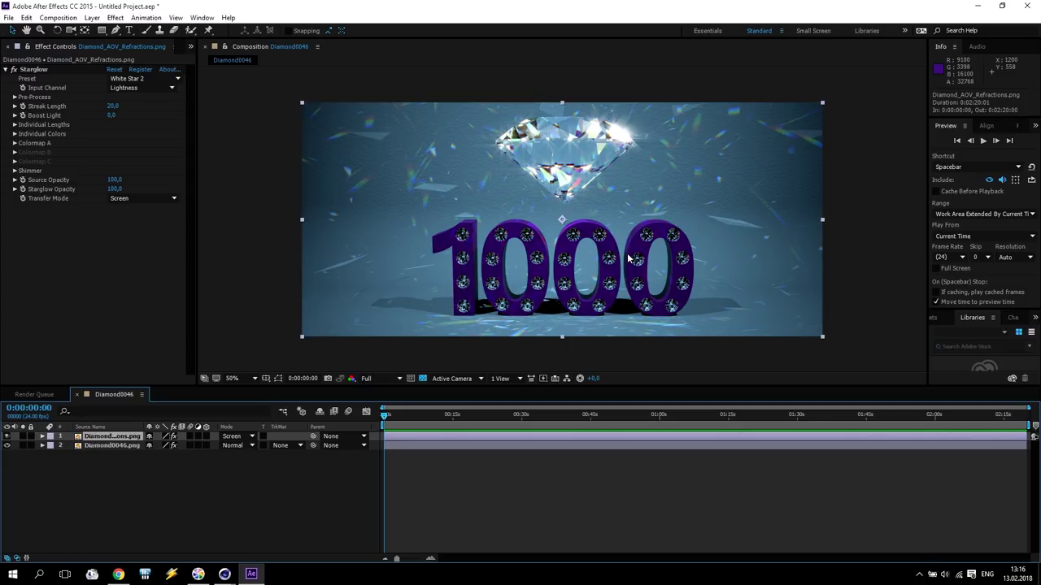
# - Switch to Chrome to view the diamond reference image and the Gumroad tutorial page, and return to After Effects
pyautogui.click(118, 574)
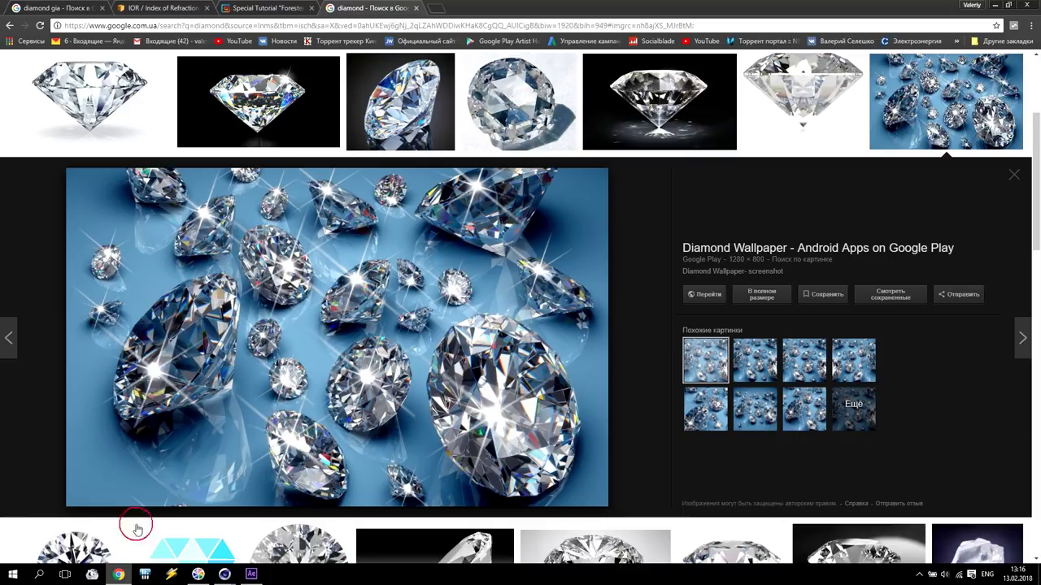
pyautogui.click(282, 7)
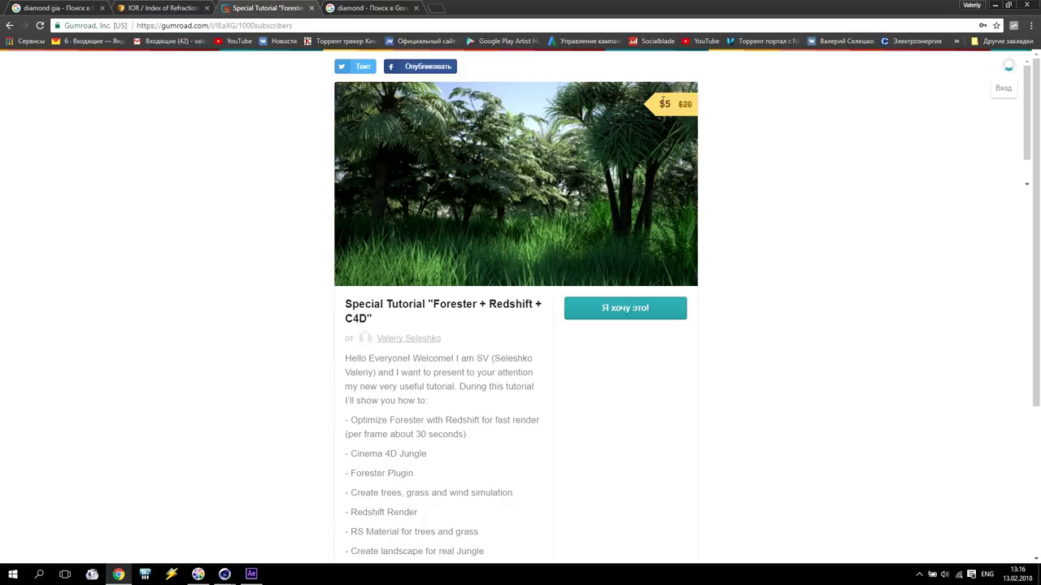
pyautogui.click(224, 574)
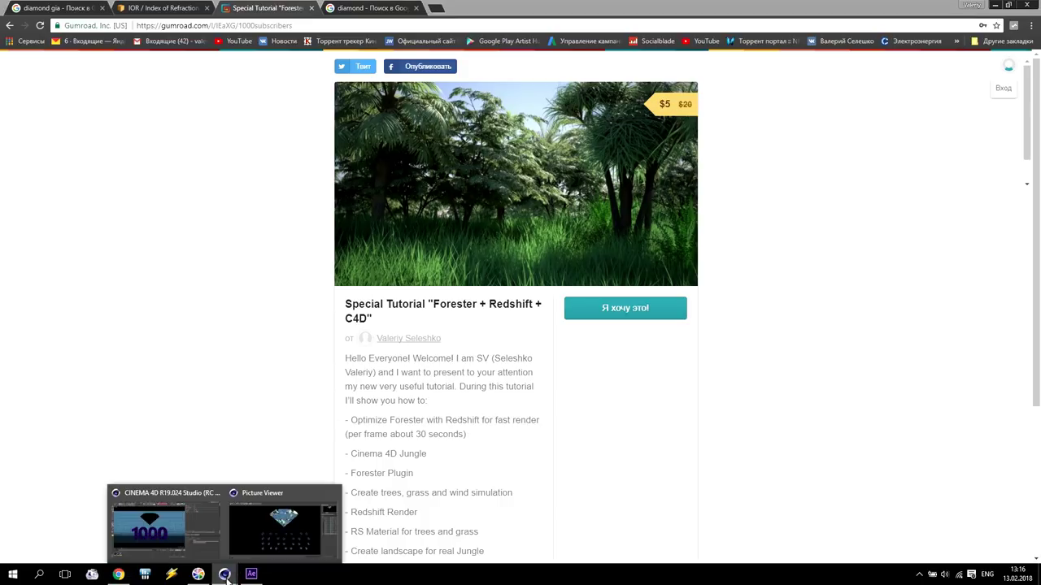
pyautogui.click(250, 576)
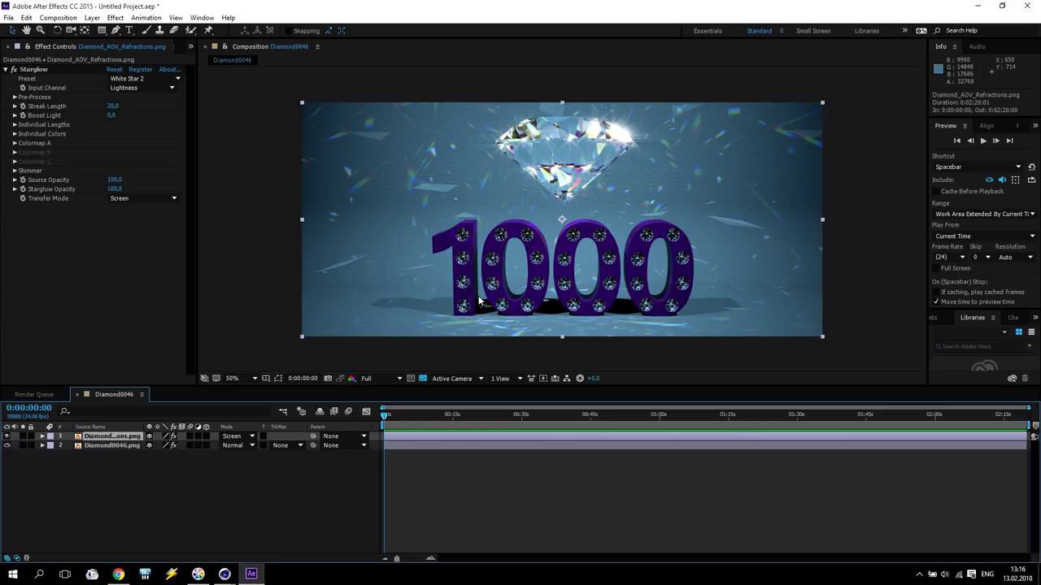